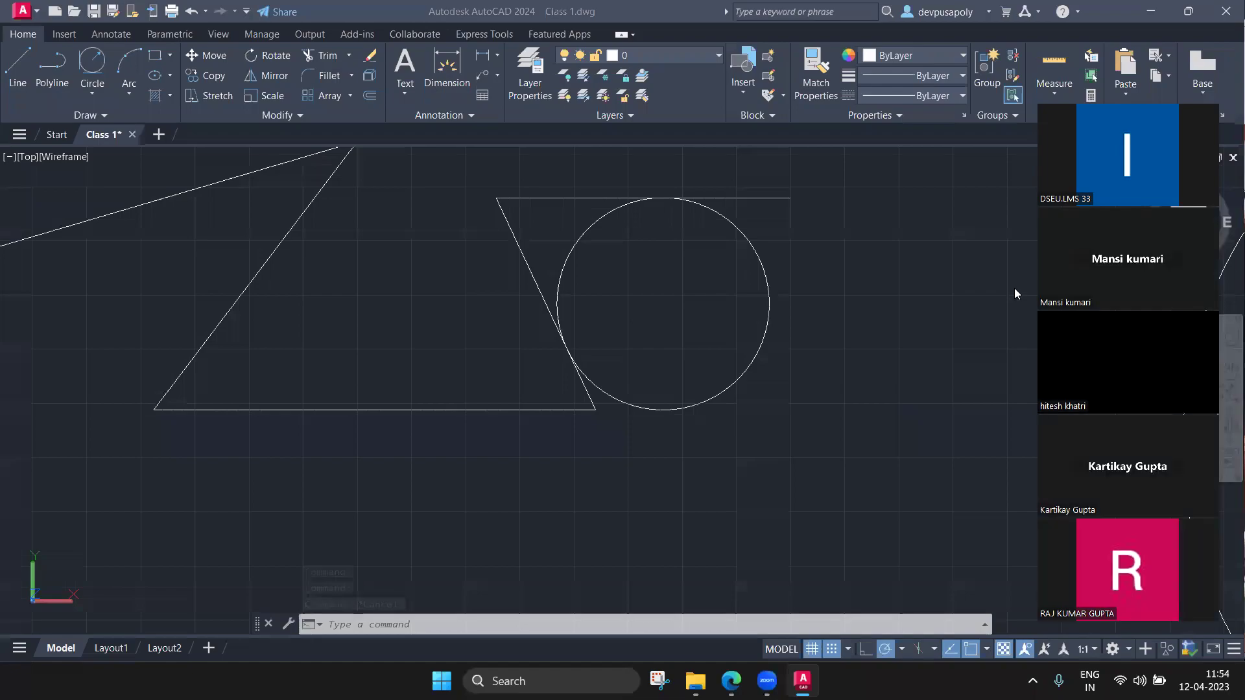
# Zoom out and pan across the Class 1 drawing, then open the Circle method list
pyautogui.scroll(-2, 668, 404)
pyautogui.scroll(-2, 668, 403)
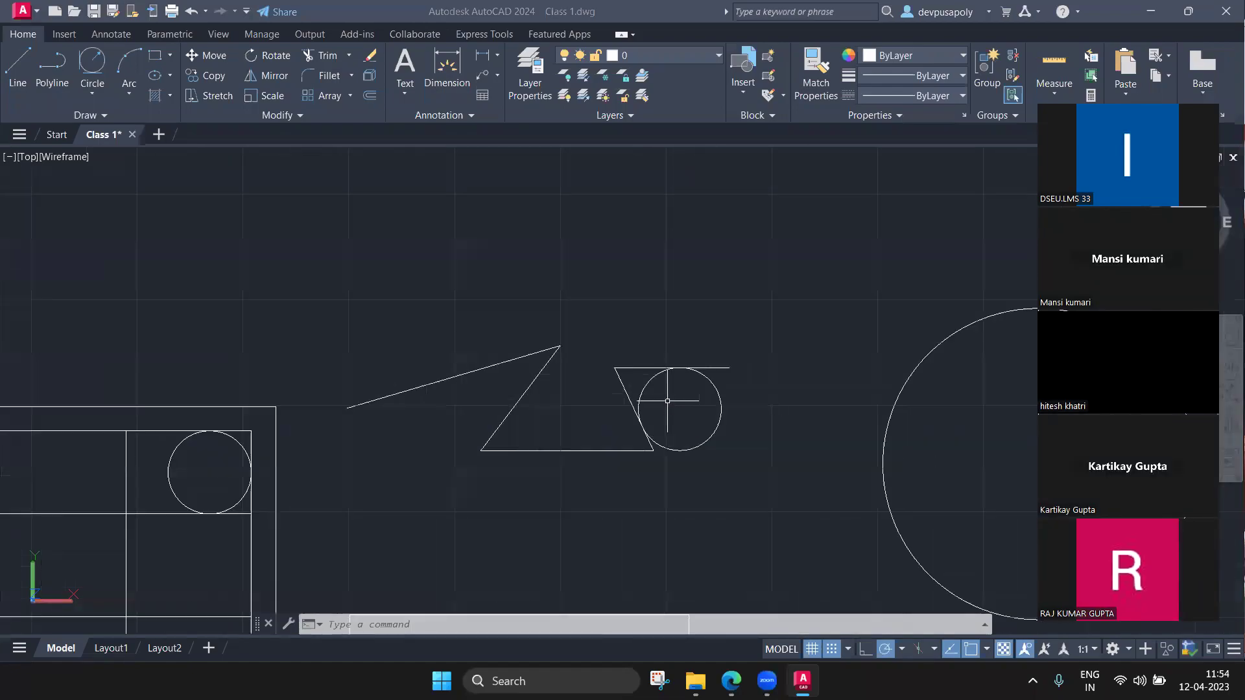
pyautogui.scroll(-2, 672, 380)
pyautogui.moveTo(745, 356)
pyautogui.mouseDown(button='middle')
pyautogui.moveTo(684, 389)
pyautogui.moveTo(578, 492)
pyautogui.mouseUp(button='middle')
pyautogui.scroll(-2, 612, 437)
pyautogui.scroll(-2, 613, 436)
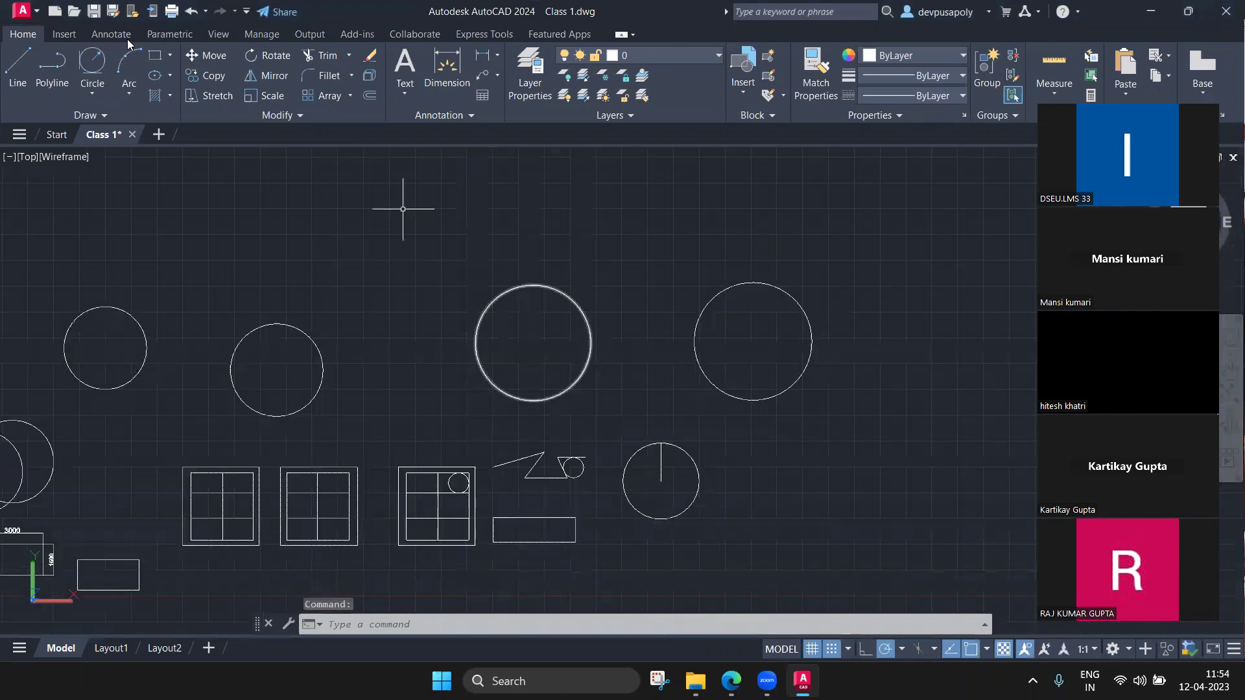
pyautogui.click(87, 99)
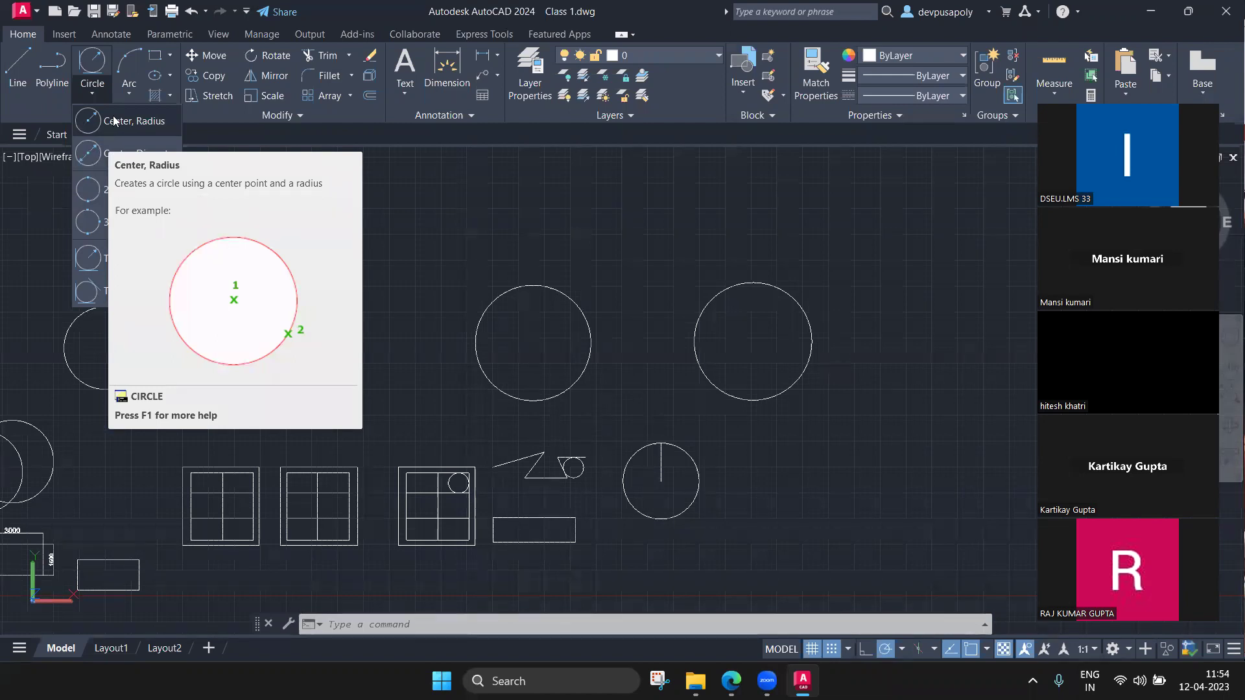
# Draw a Center, Radius circle of radius 500 in empty space above the existing shapes
pyautogui.click(117, 122)
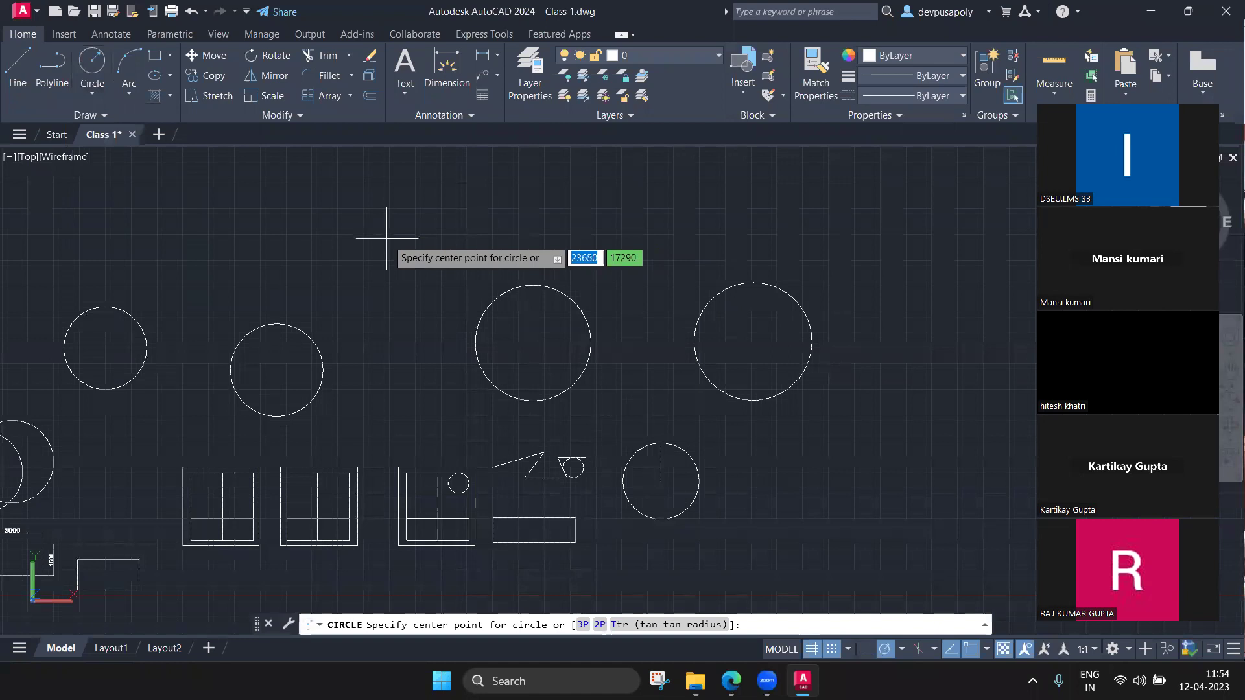
pyautogui.click(364, 234)
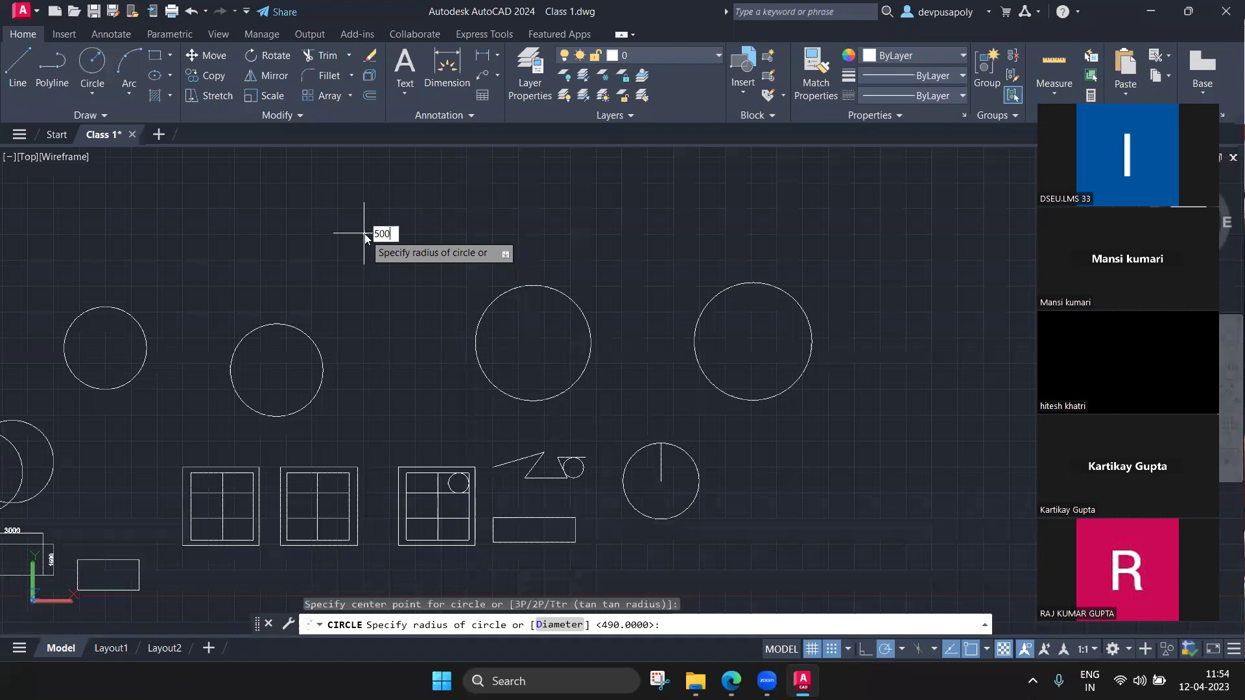
pyautogui.press('Return')
pyautogui.scroll(5, 370, 245)
pyautogui.scroll(1, 369, 249)
pyautogui.moveTo(386, 179); pyautogui.dragTo(343, 274, button='middle')
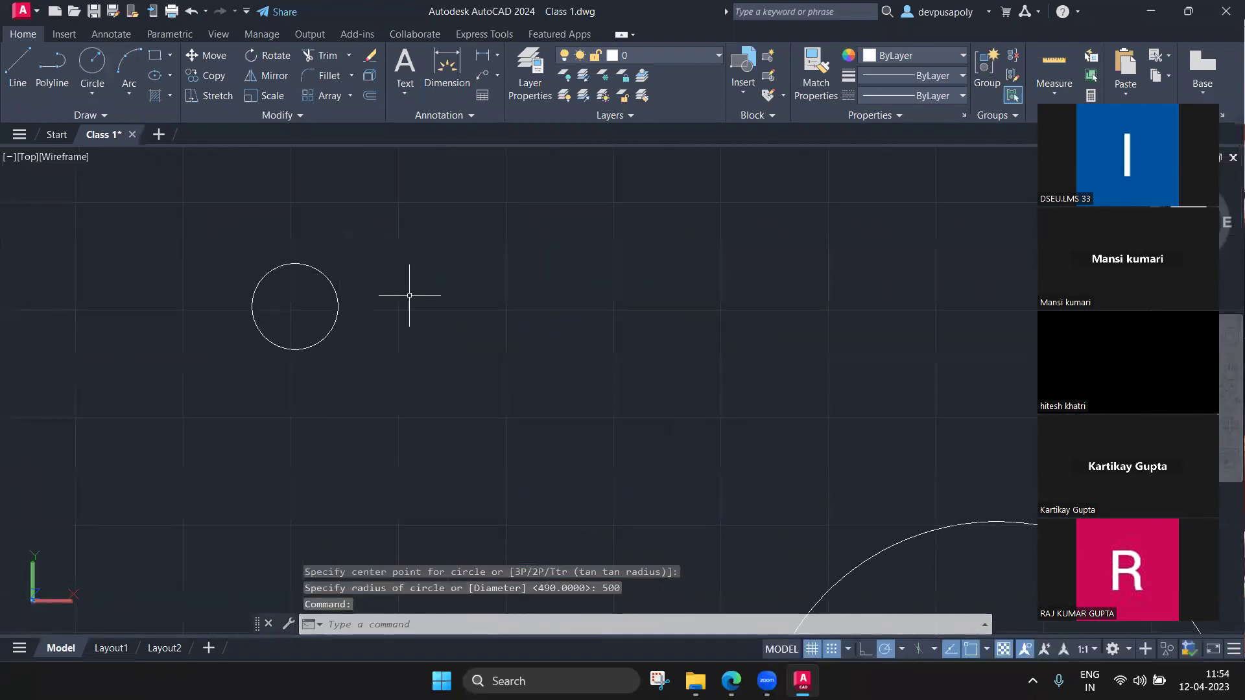
pyautogui.click(100, 94)
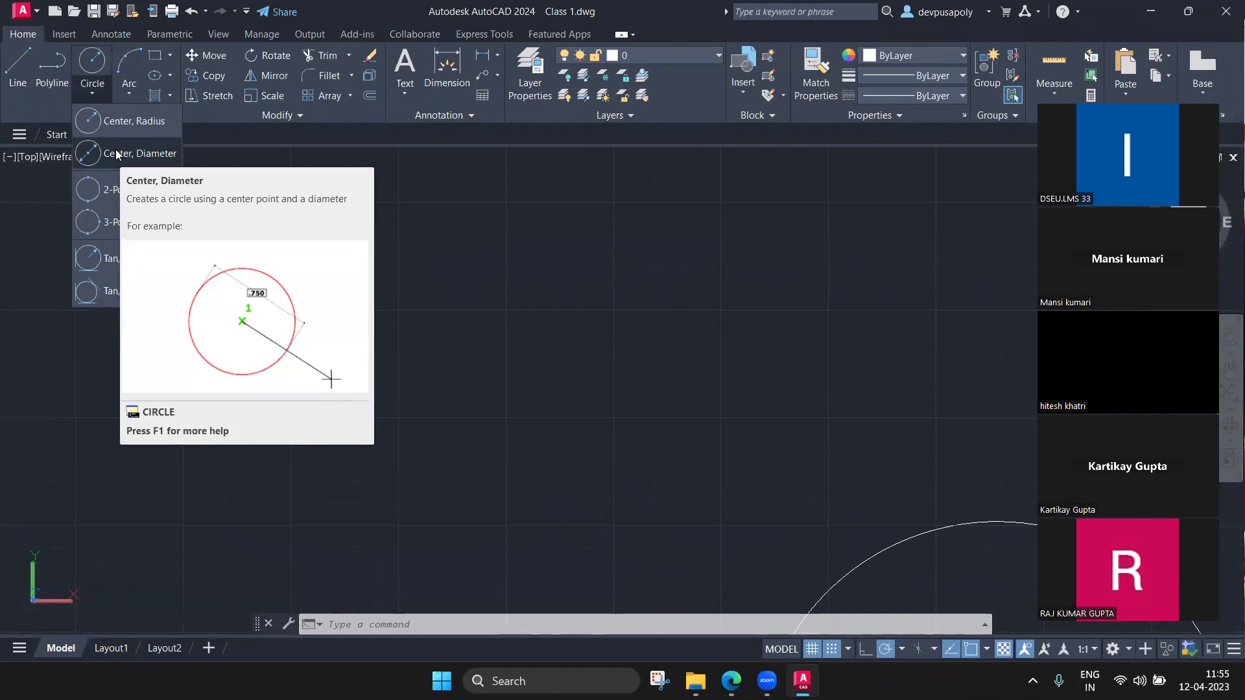
# Draw a Center, Diameter circle of diameter 1000 to the right of the first circle
pyautogui.click(117, 154)
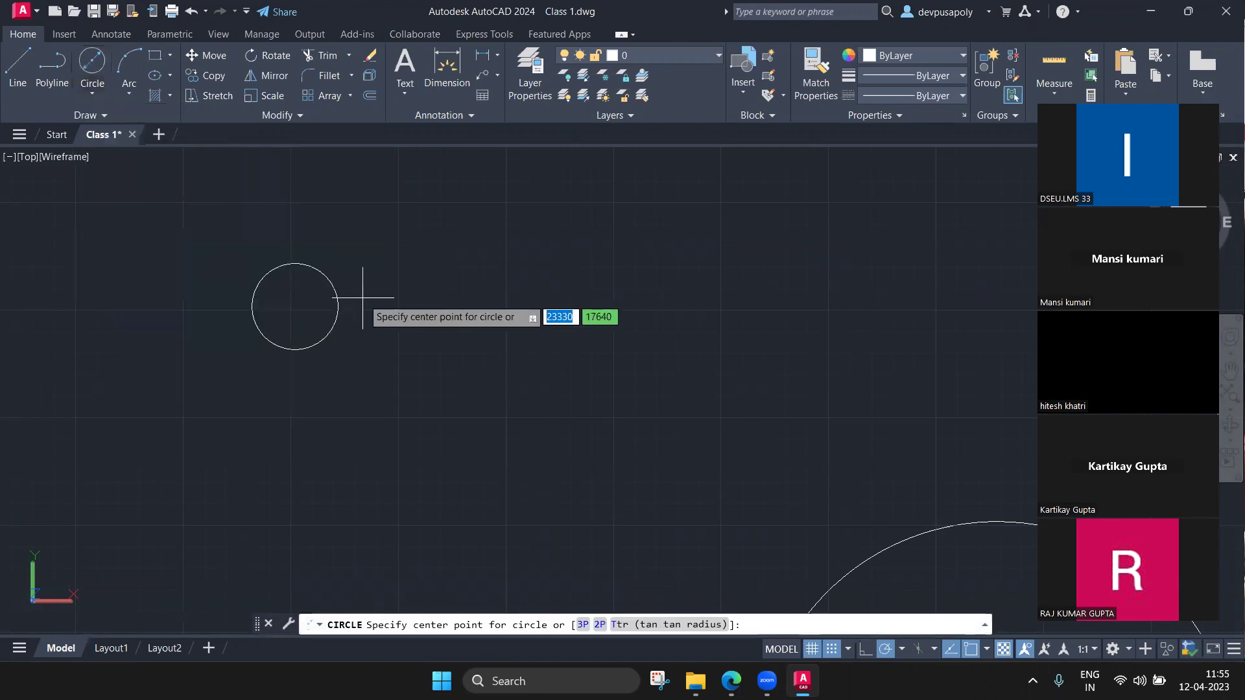
pyautogui.click(443, 309)
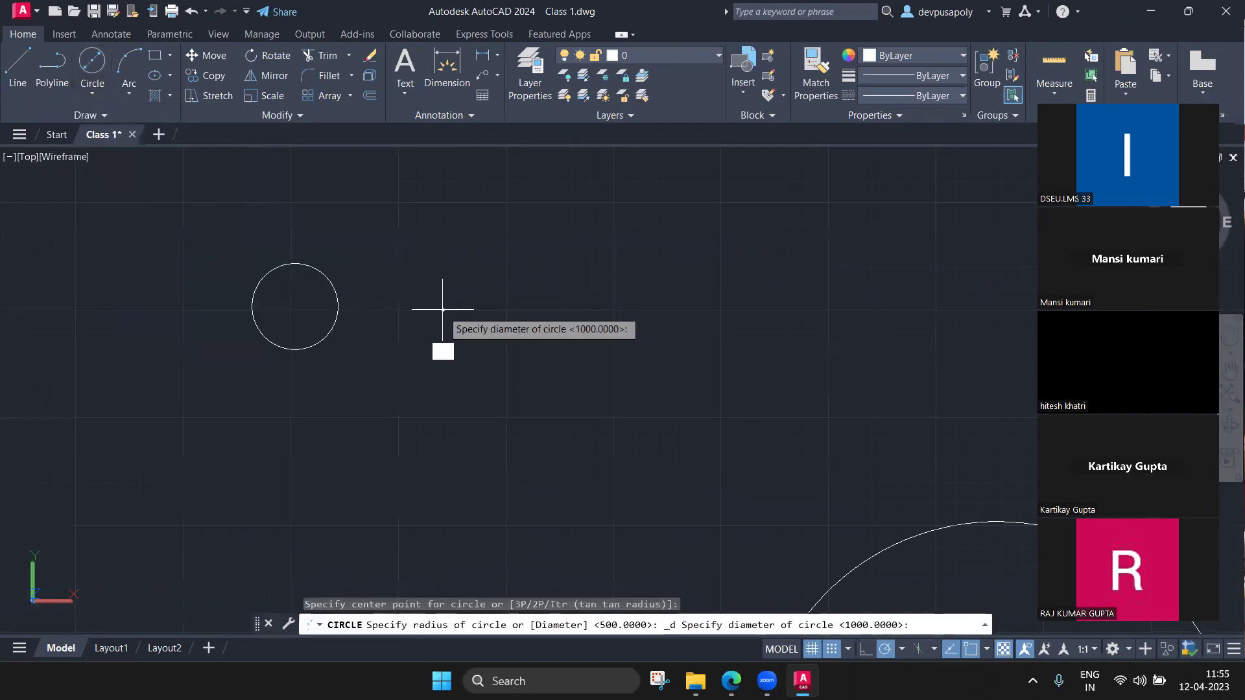
pyautogui.write('5')
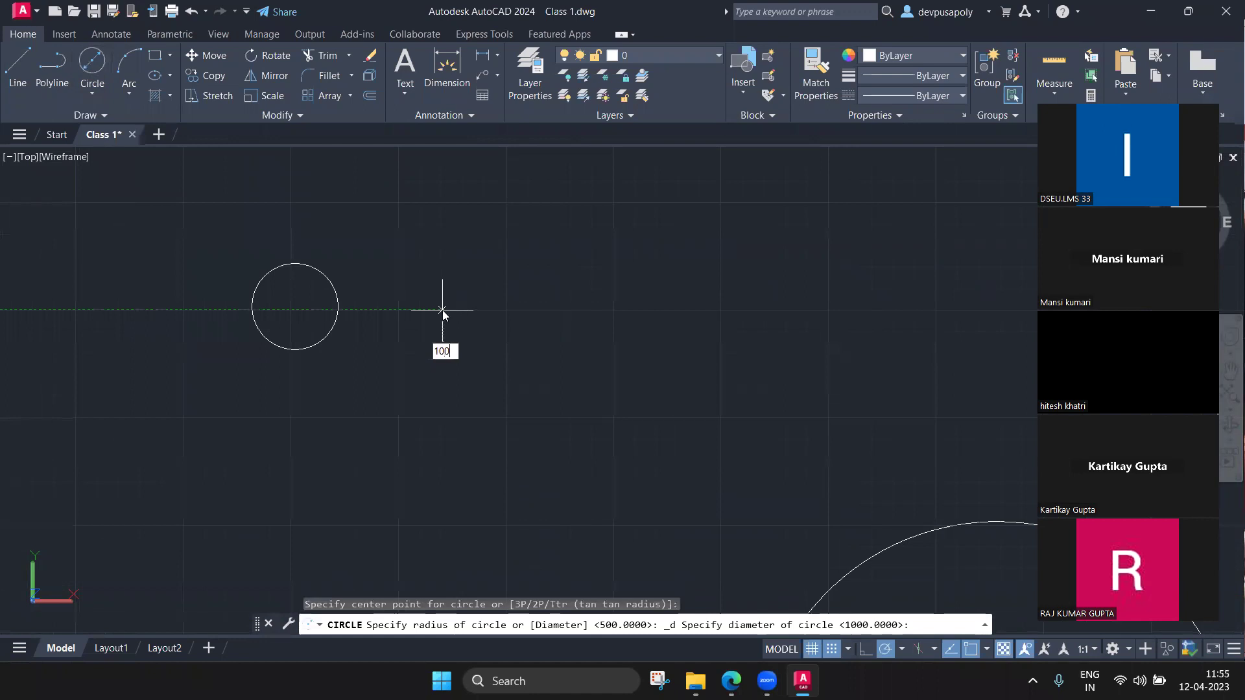
pyautogui.write('0')
pyautogui.press('Return')
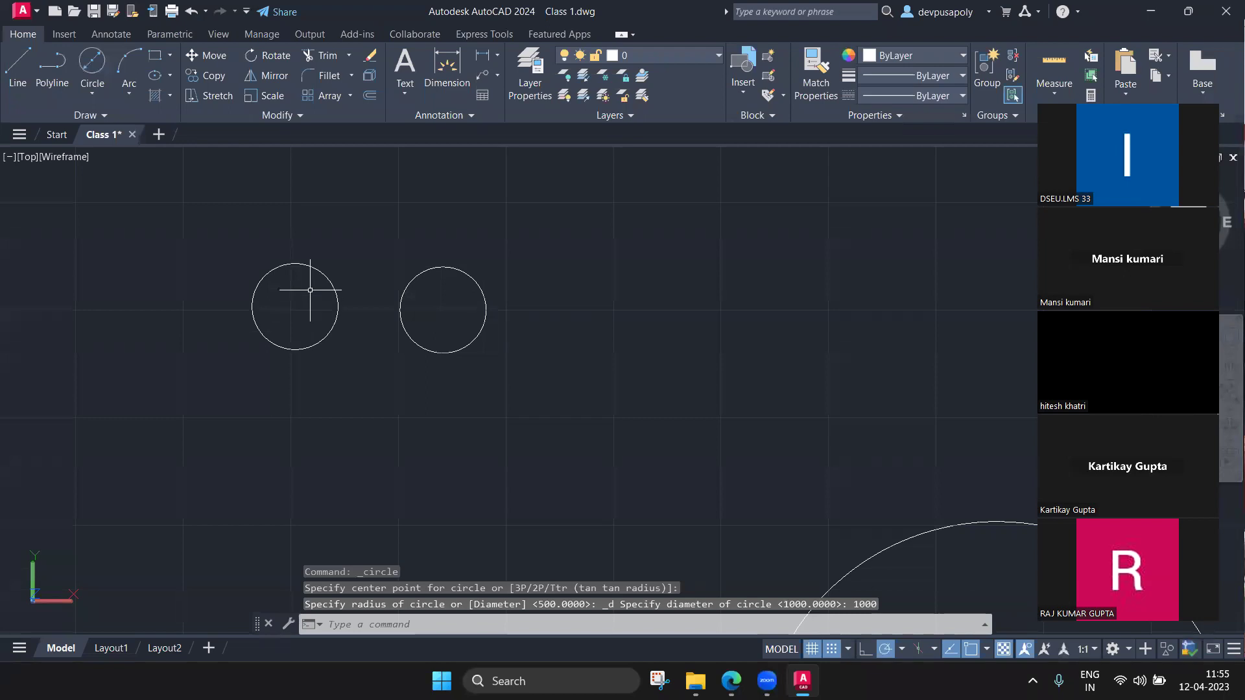
# Select both circles to compare their sizes, then clear the selection
pyautogui.click(310, 266)
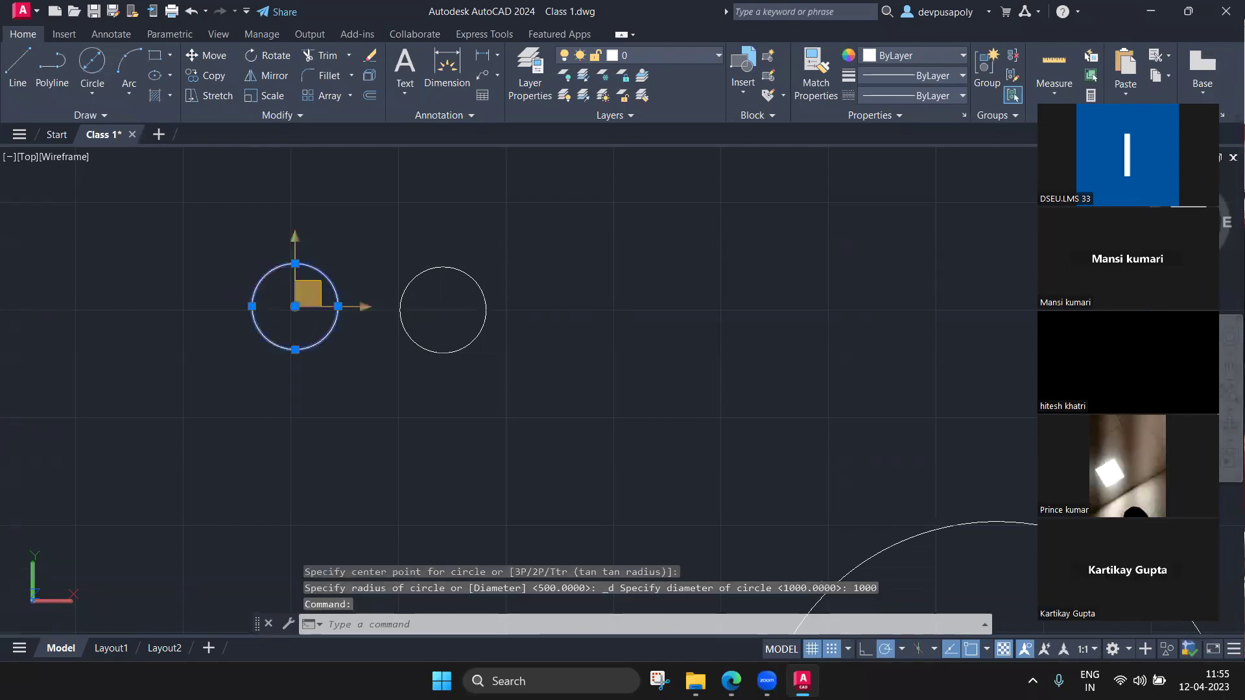
pyautogui.click(467, 272)
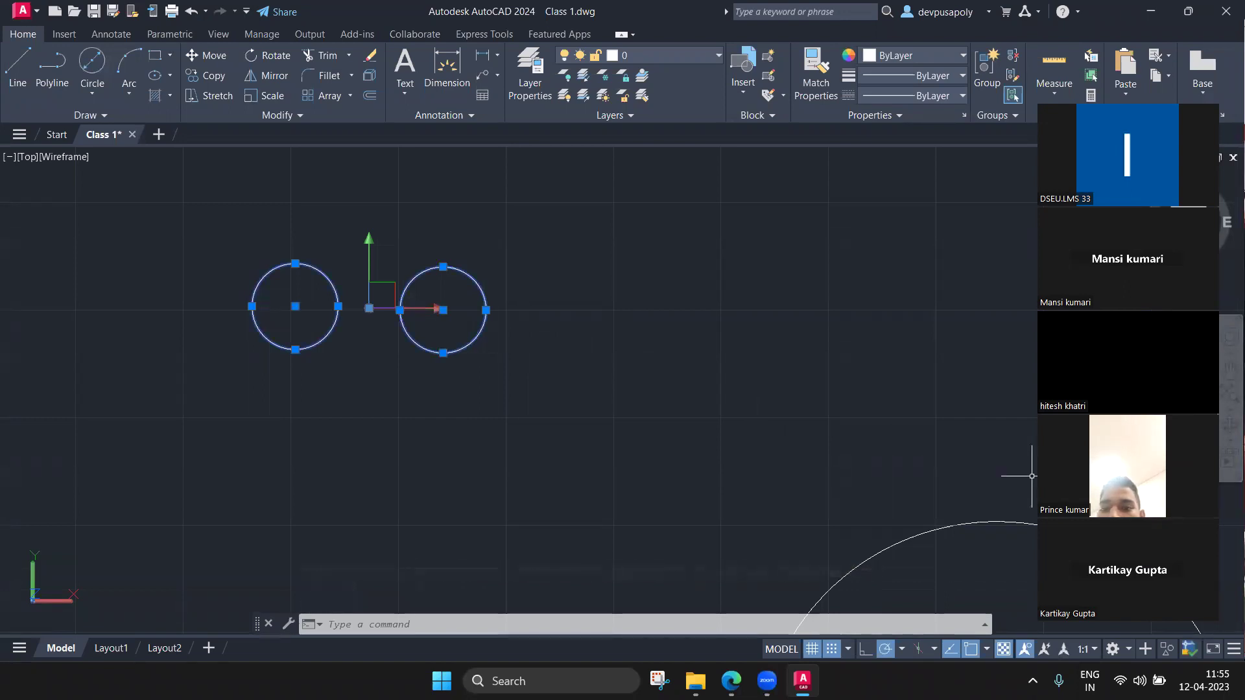
pyautogui.press('Escape')
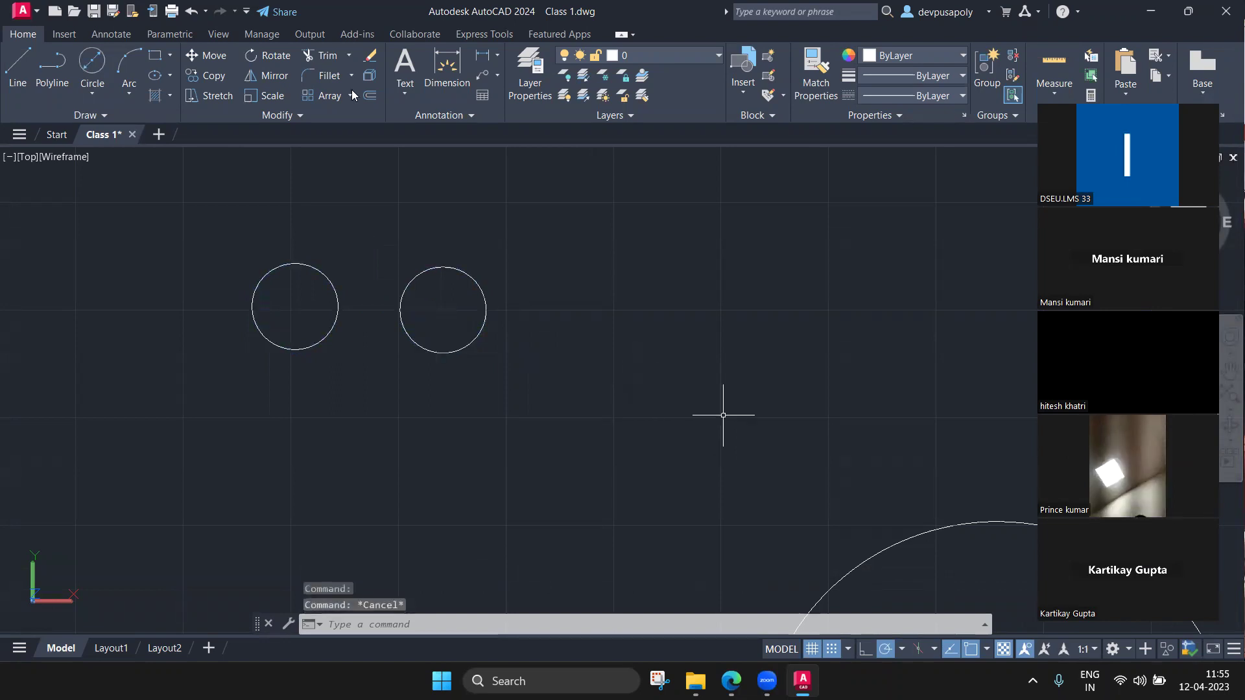
# Bring the triangle sketch into view and check its slanted line and adjoining edge
pyautogui.click(92, 91)
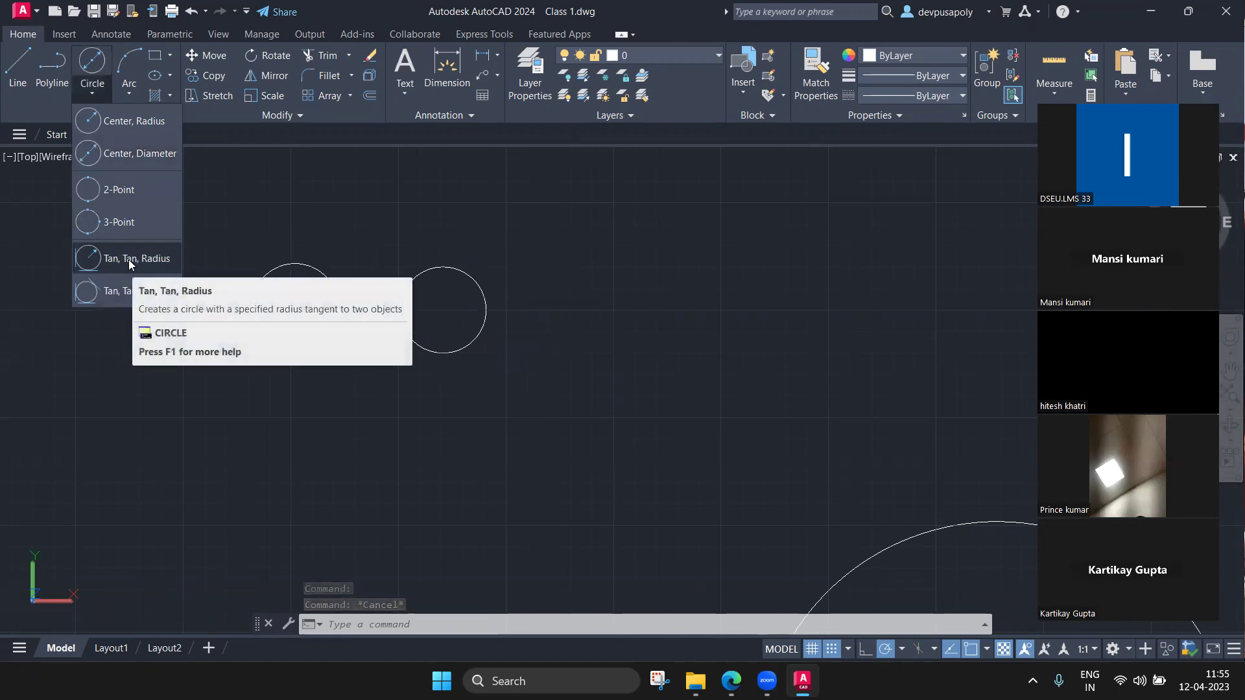
pyautogui.click(498, 344)
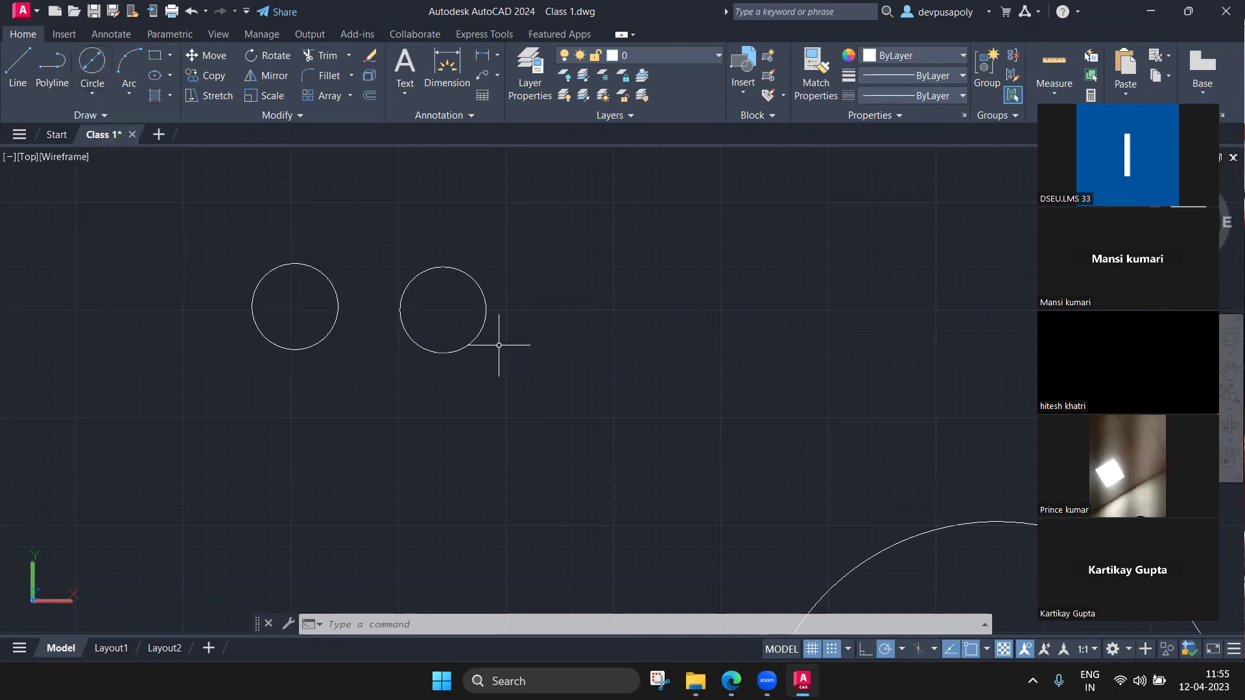
pyautogui.scroll(-5, 666, 374)
pyautogui.moveTo(772, 409); pyautogui.dragTo(529, 266, button='middle')
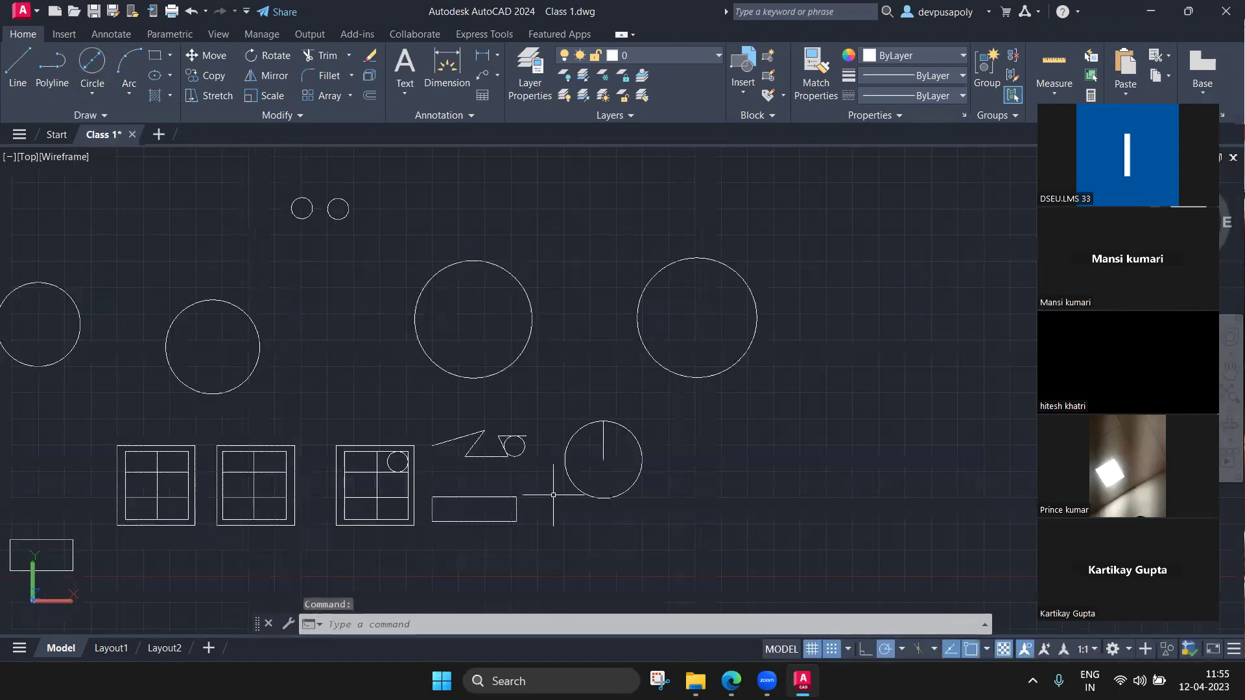
pyautogui.scroll(4, 516, 447)
pyautogui.scroll(2, 506, 437)
pyautogui.moveTo(417, 436); pyautogui.dragTo(569, 416, button='middle')
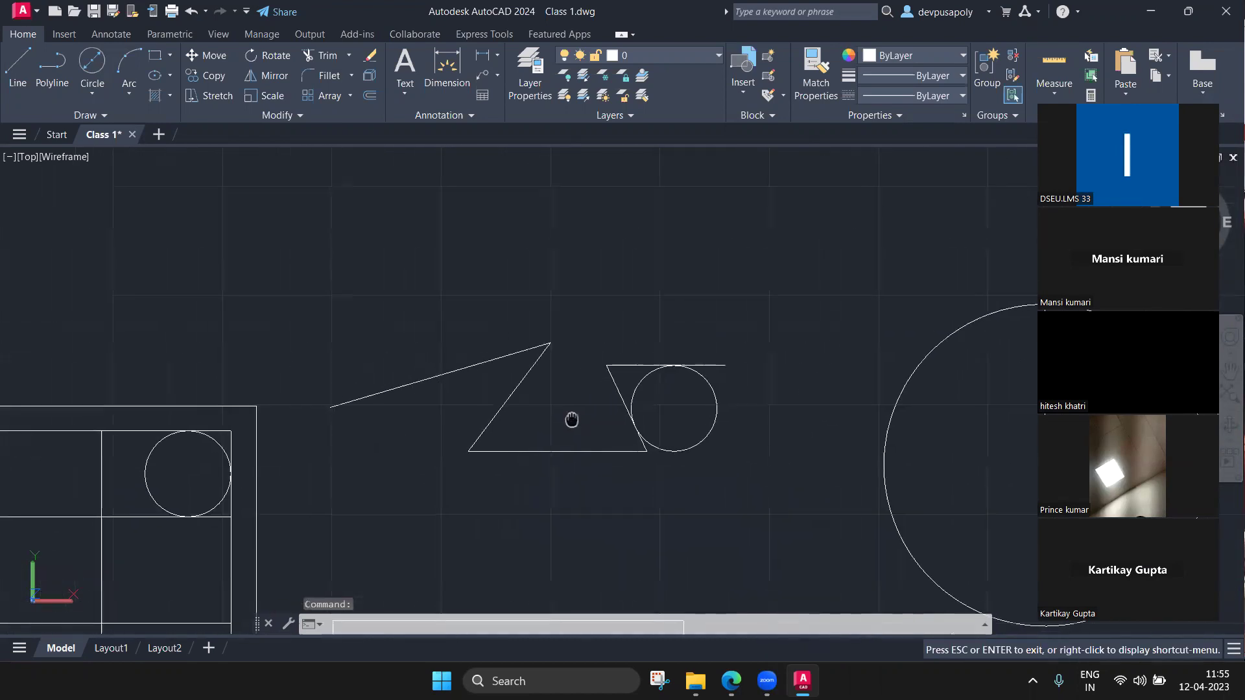
pyautogui.click(522, 378)
pyautogui.click(484, 361)
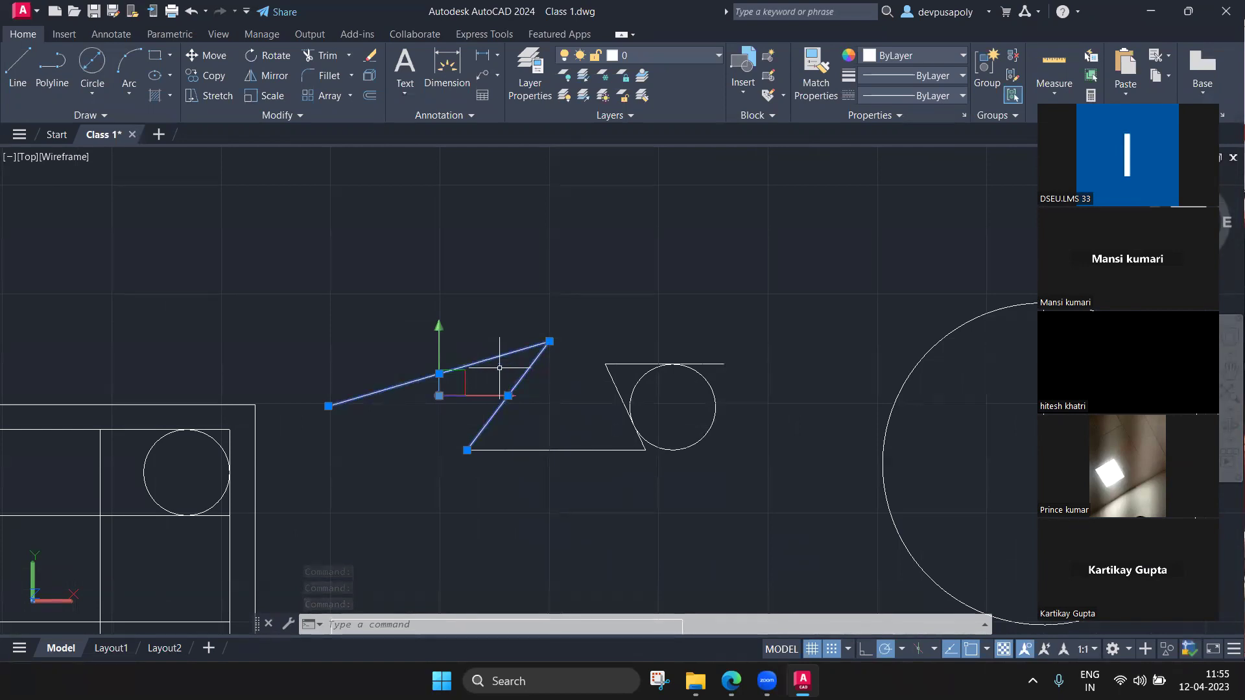
pyautogui.press('Escape')
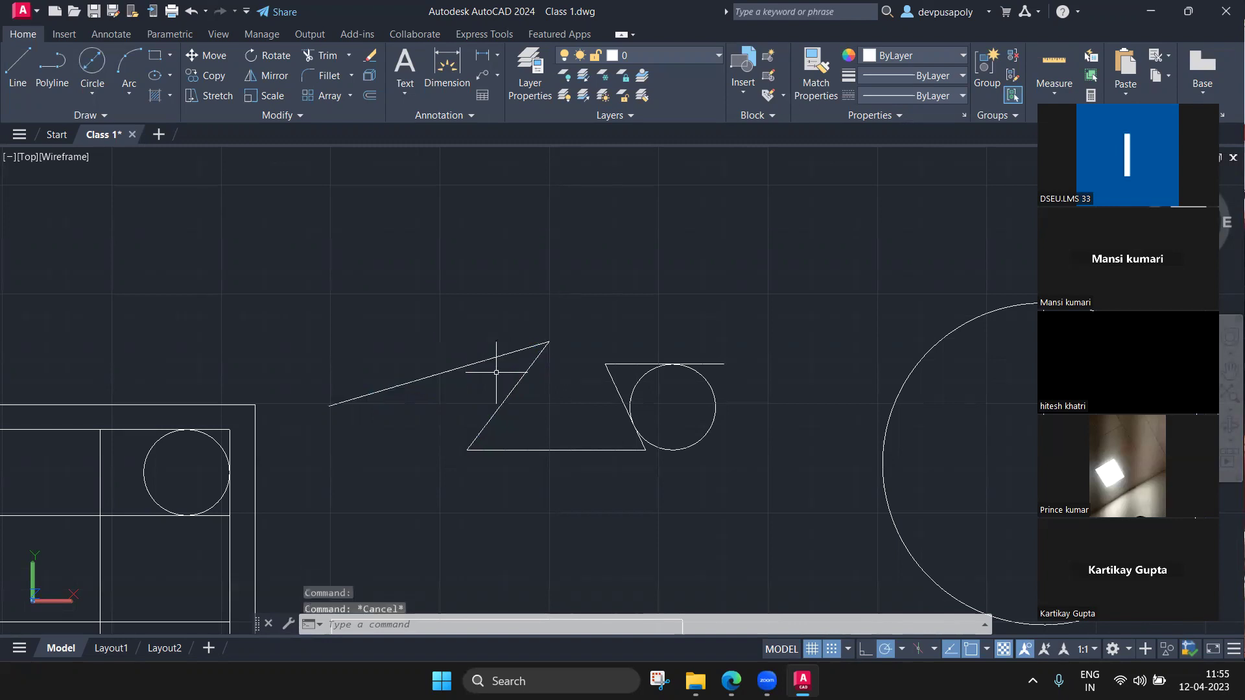
# Draw a Tan, Tan, Radius circle of radius 500 between the slanted line and left edge
pyautogui.click(89, 82)
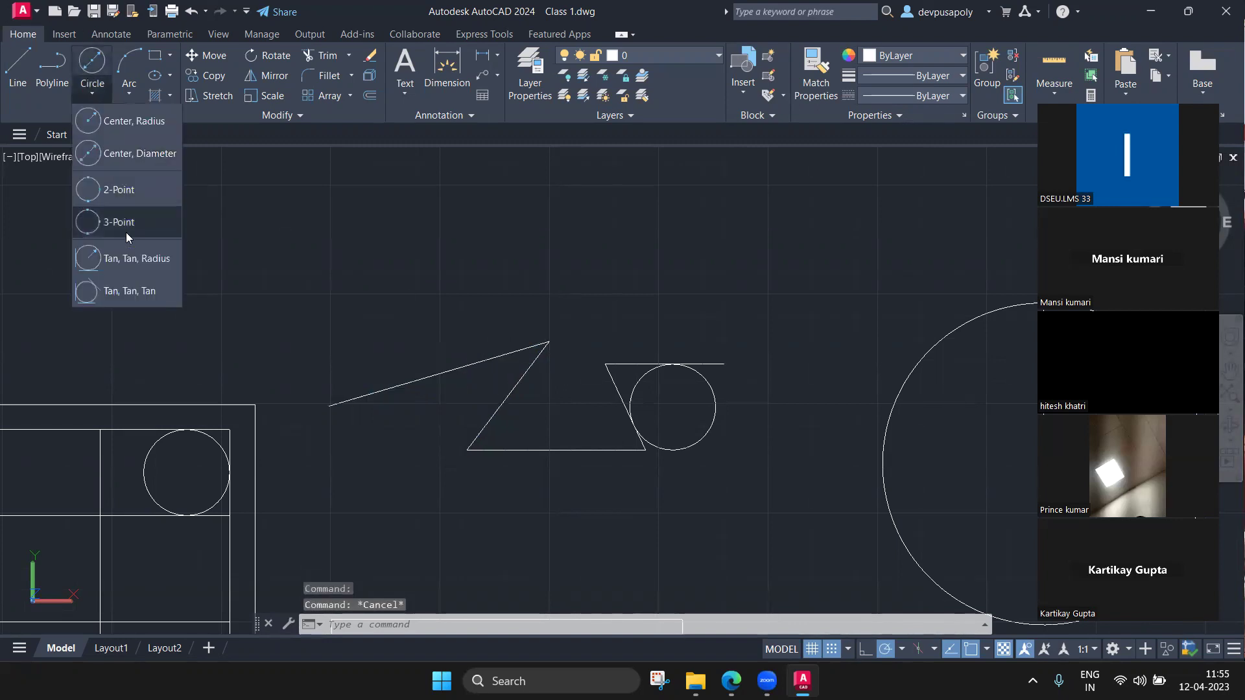
pyautogui.click(130, 259)
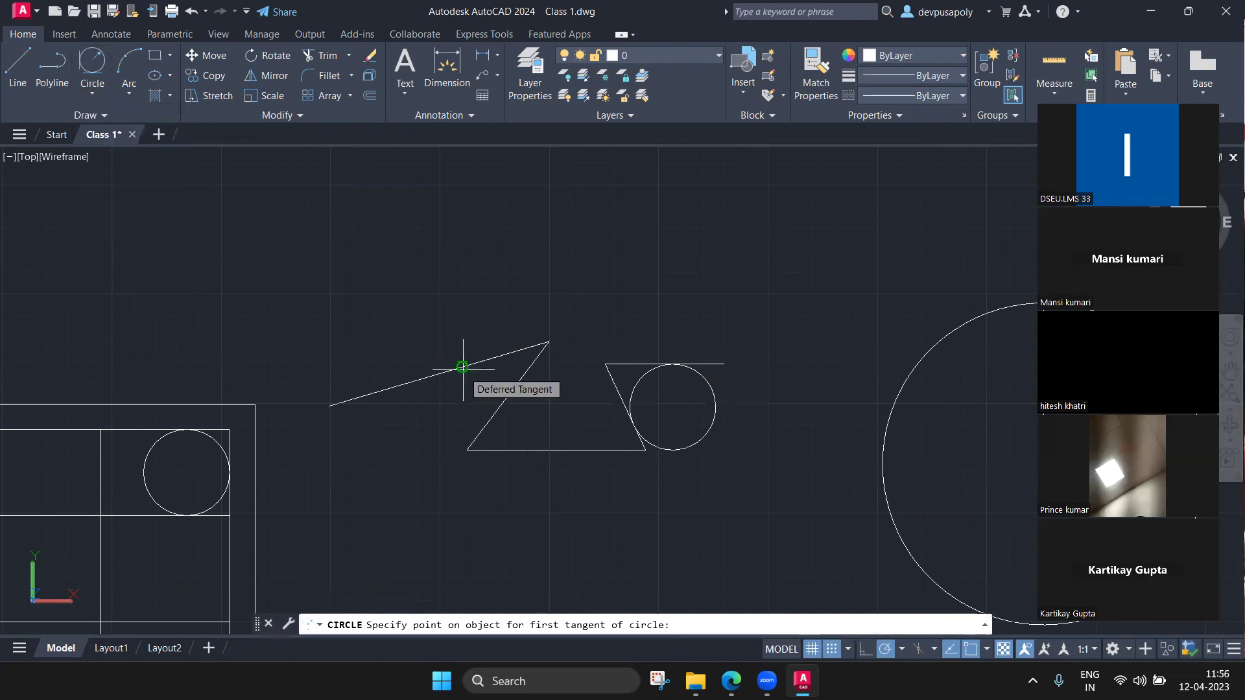
pyautogui.click(462, 367)
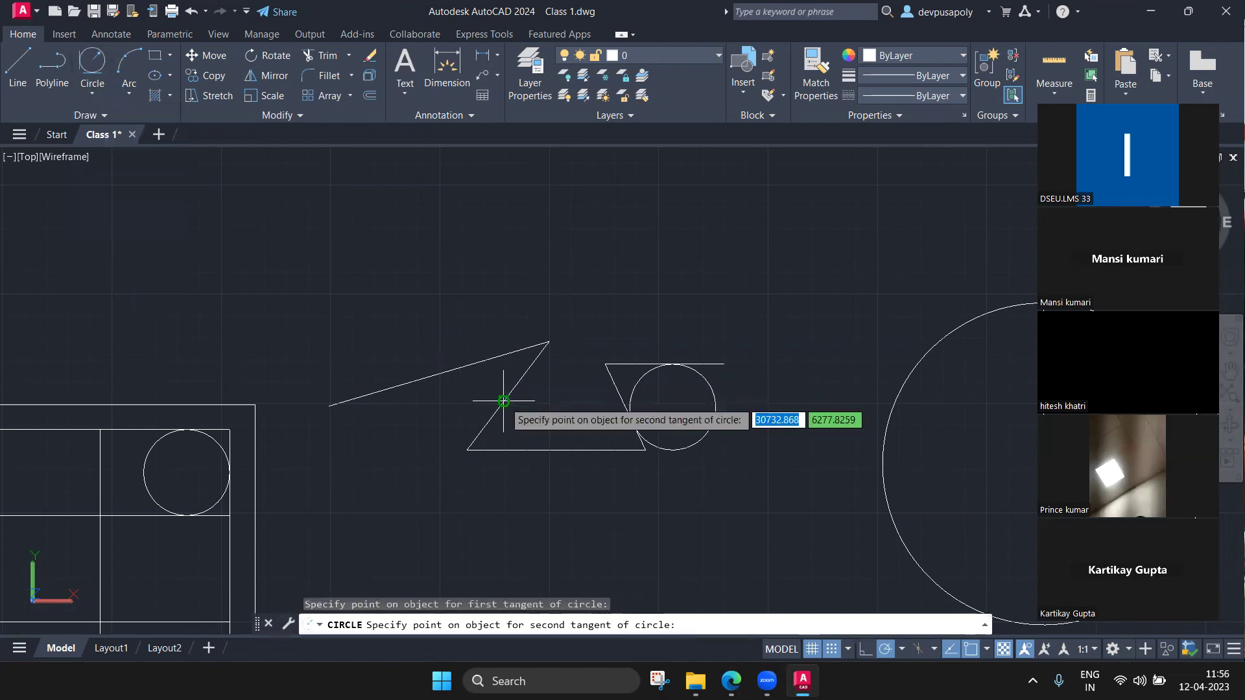
pyautogui.click(508, 394)
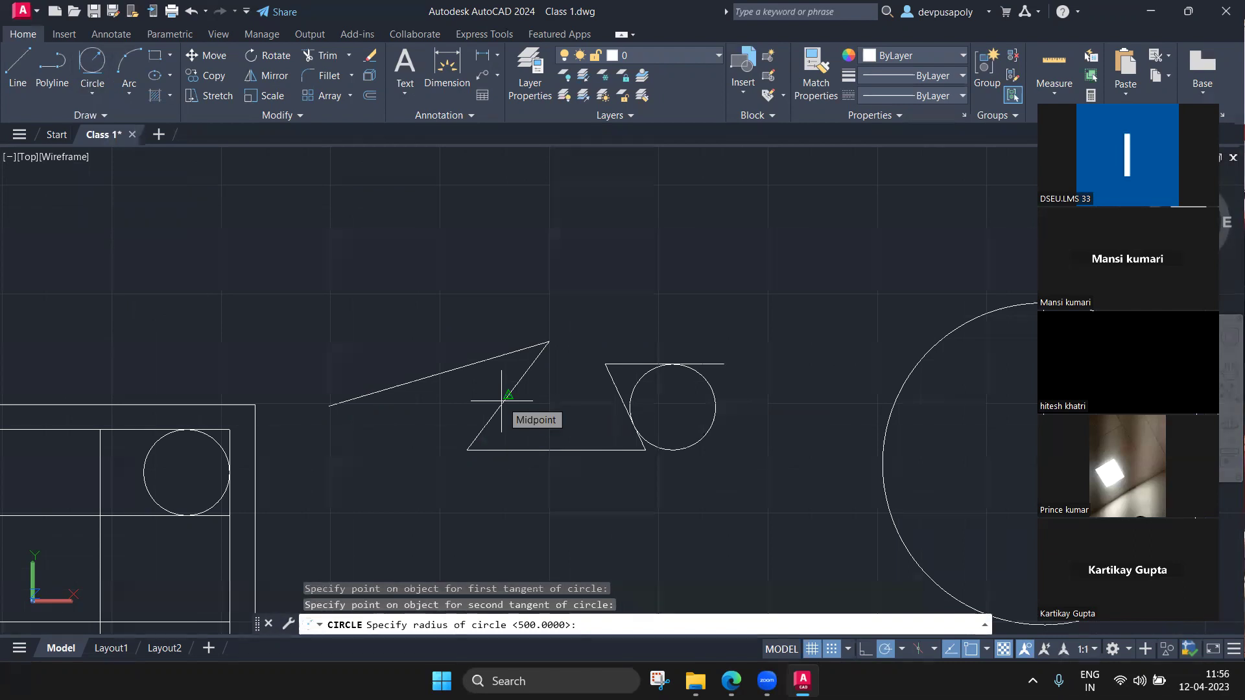
pyautogui.write('5')
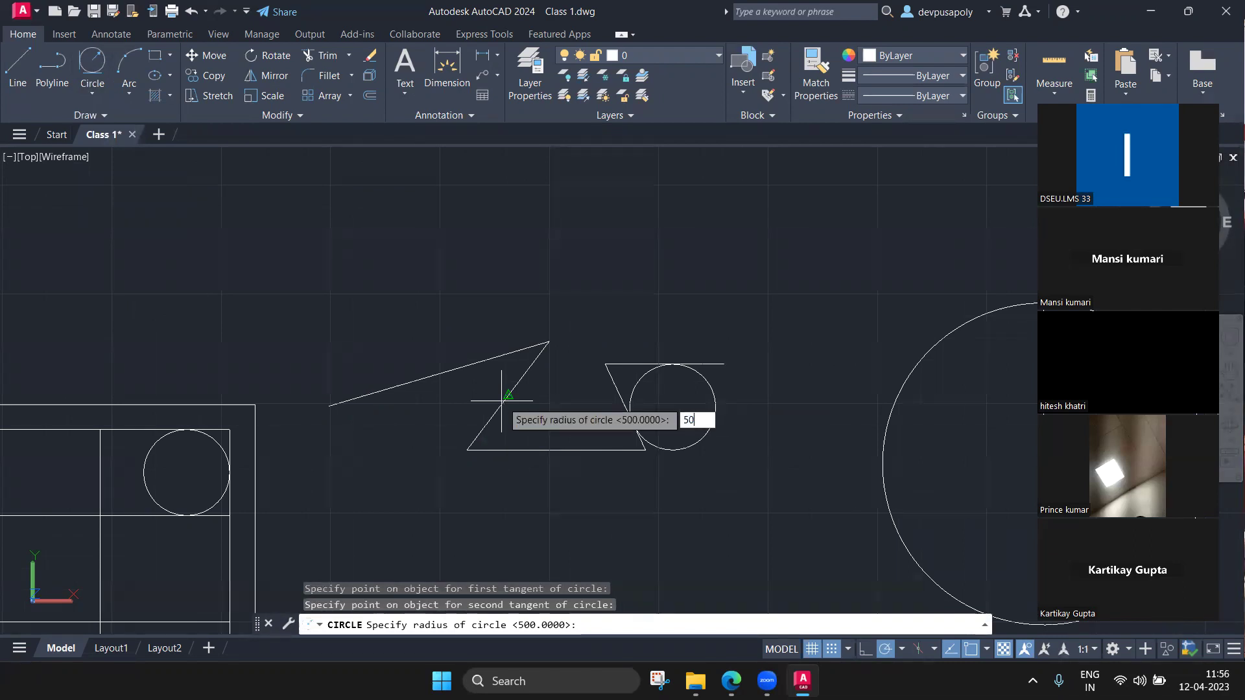
pyautogui.write('0')
pyautogui.press('Return')
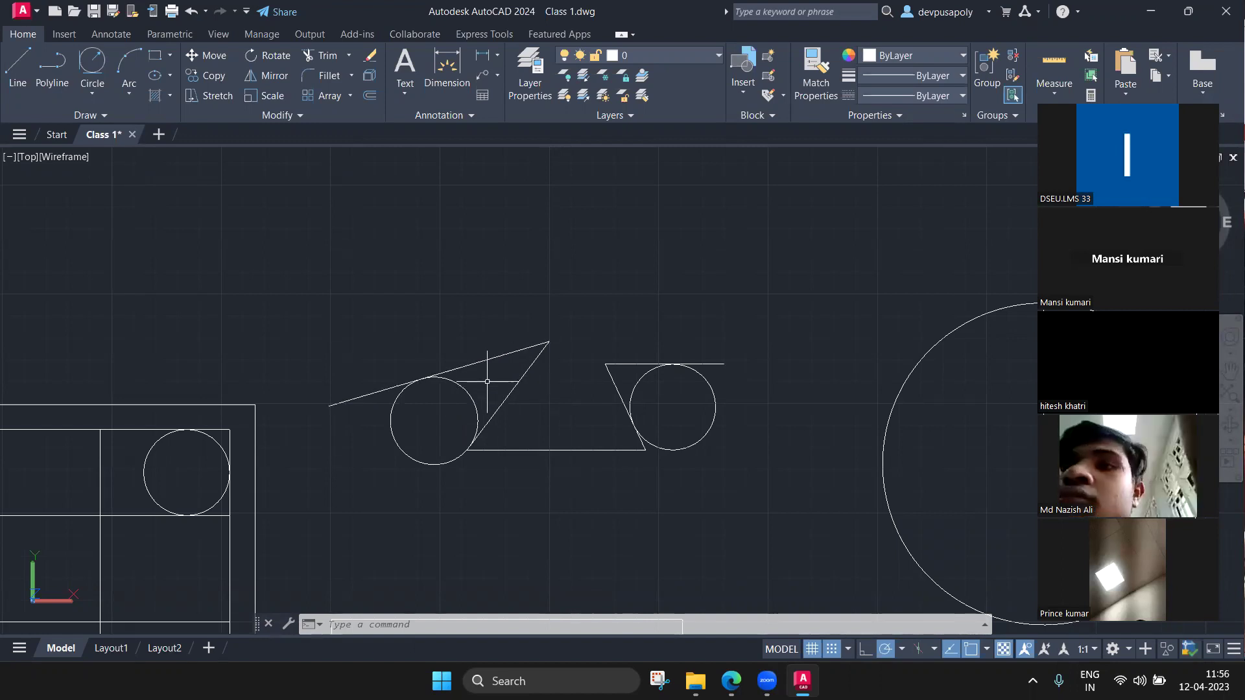
# Draw a Tan, Tan, Radius circle of radius 250 between the slanted line and upper edge
pyautogui.click(81, 88)
pyautogui.click(123, 257)
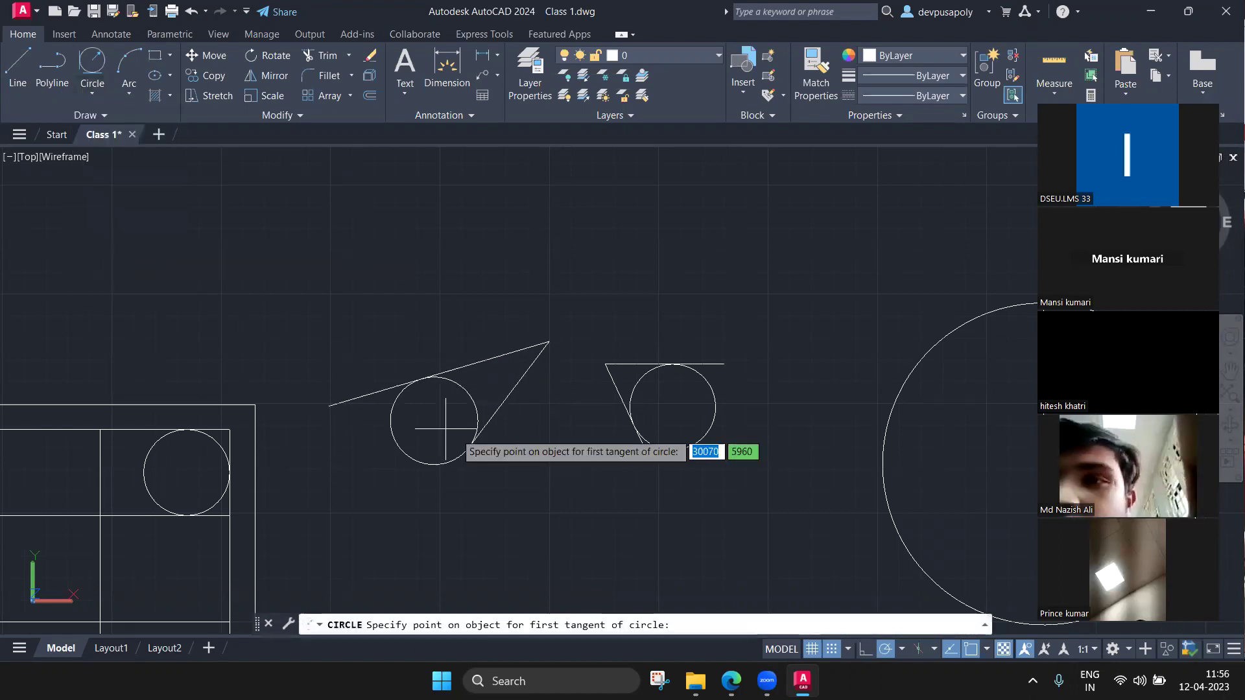
pyautogui.click(479, 360)
pyautogui.click(518, 378)
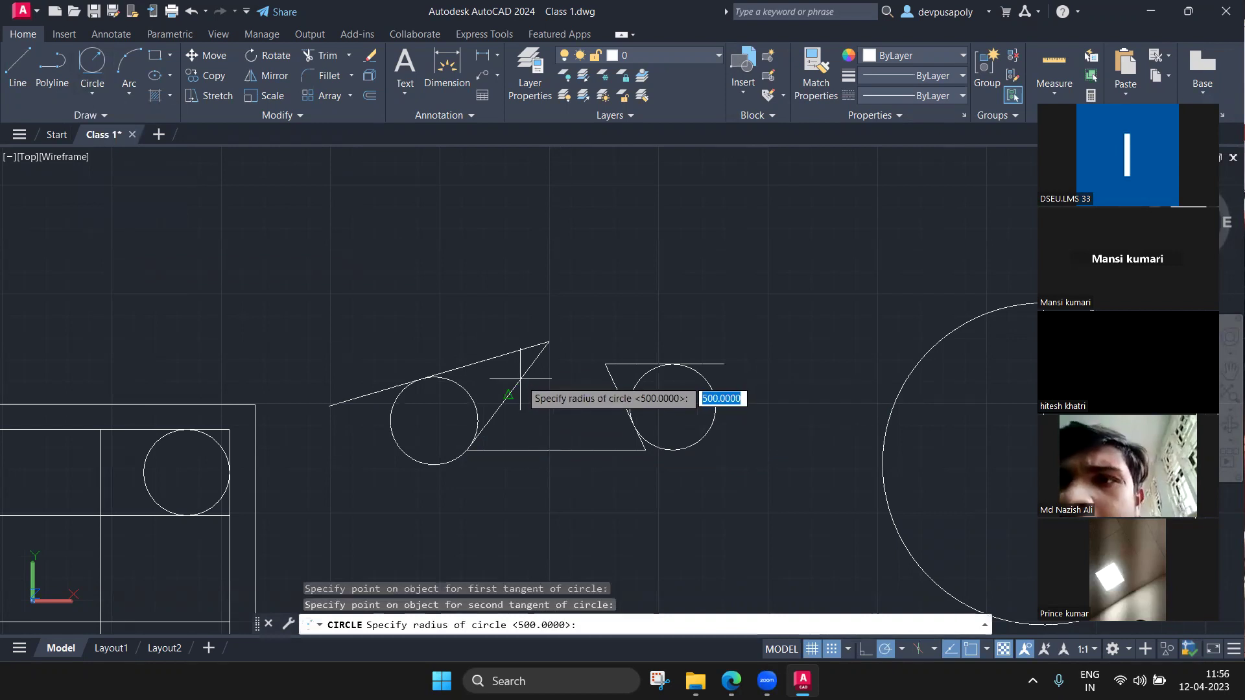
pyautogui.write('250')
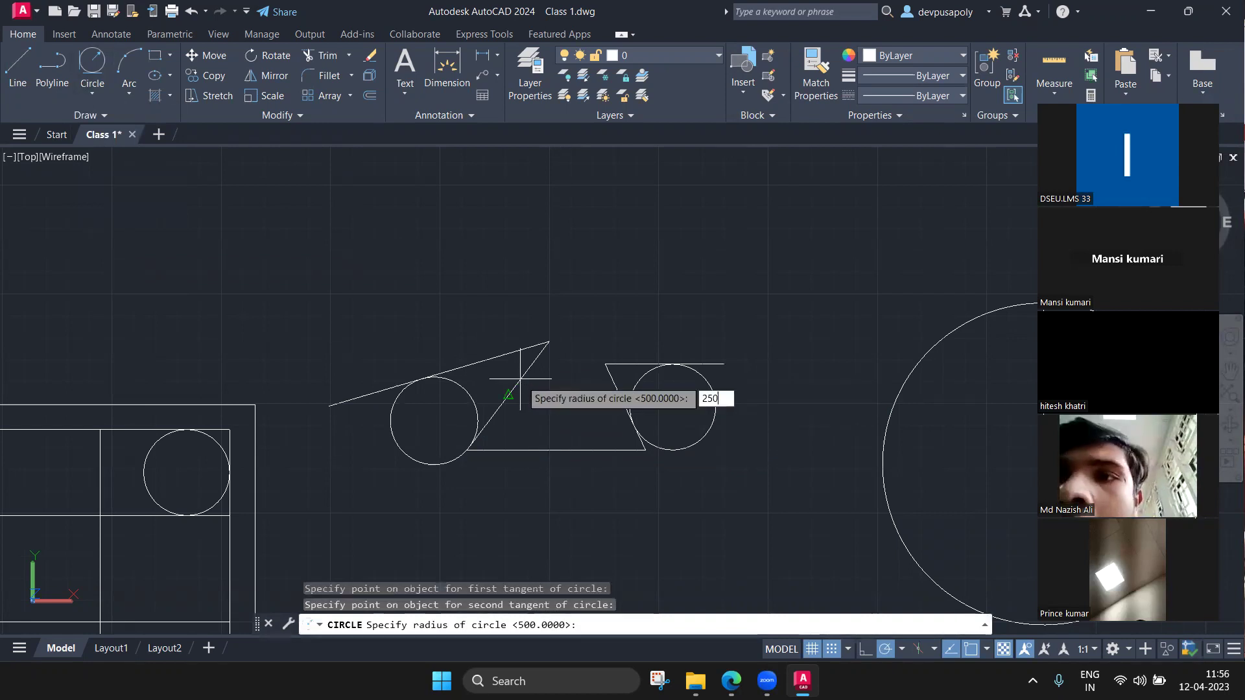
pyautogui.press('Return')
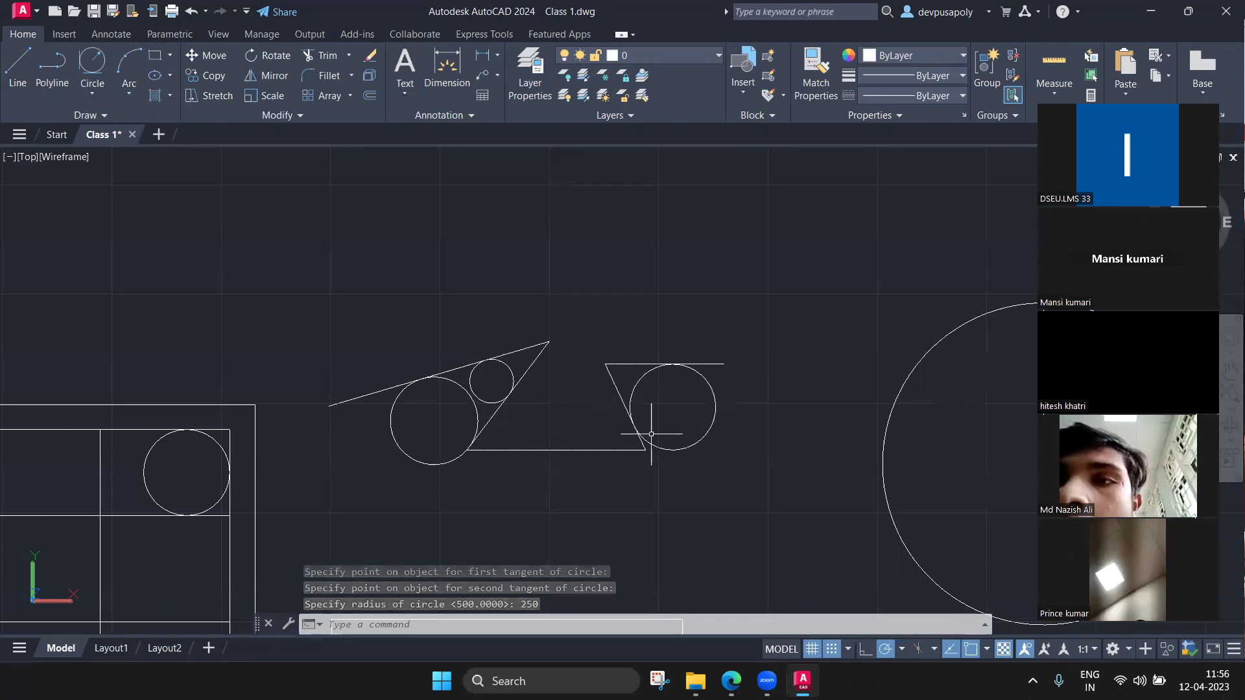
# Zoom and pan to show the window frames and the empty rectangle
pyautogui.scroll(-5, 713, 420)
pyautogui.moveTo(648, 512); pyautogui.dragTo(744, 458, button='middle')
pyautogui.scroll(2, 744, 458)
pyautogui.scroll(2, 745, 468)
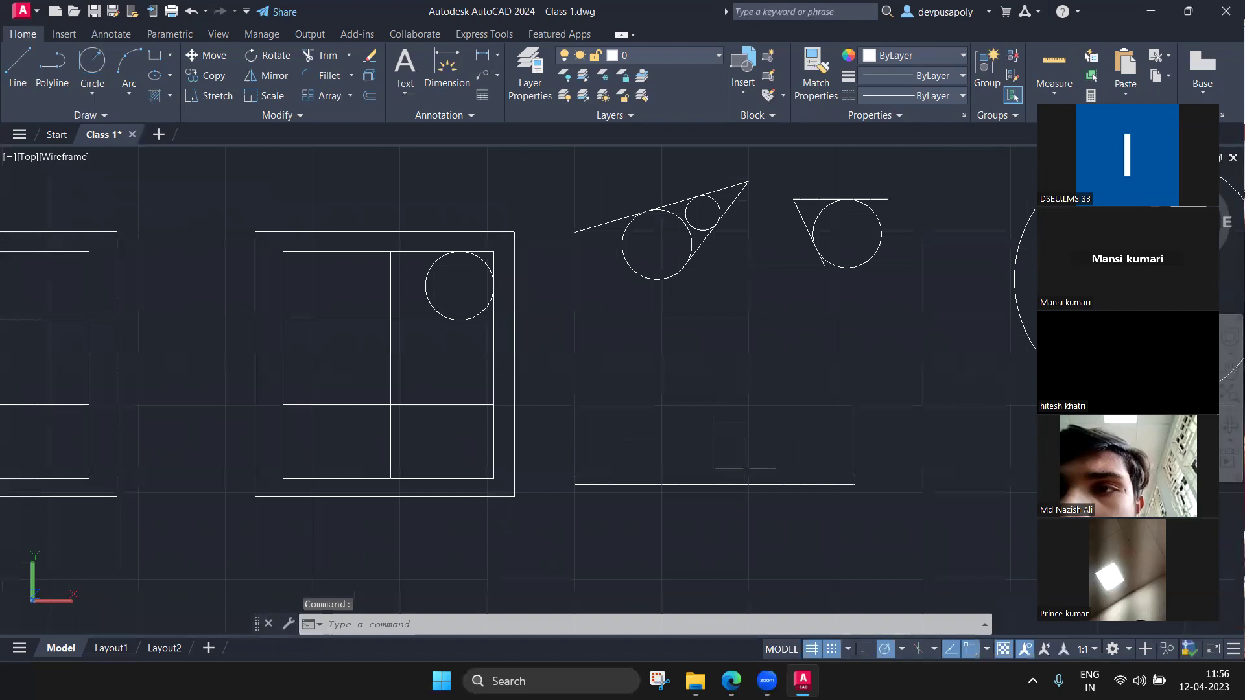
# Draw a Tan, Tan, Tan circle touching the lower rectangle's top, left and bottom edges
pyautogui.click(92, 92)
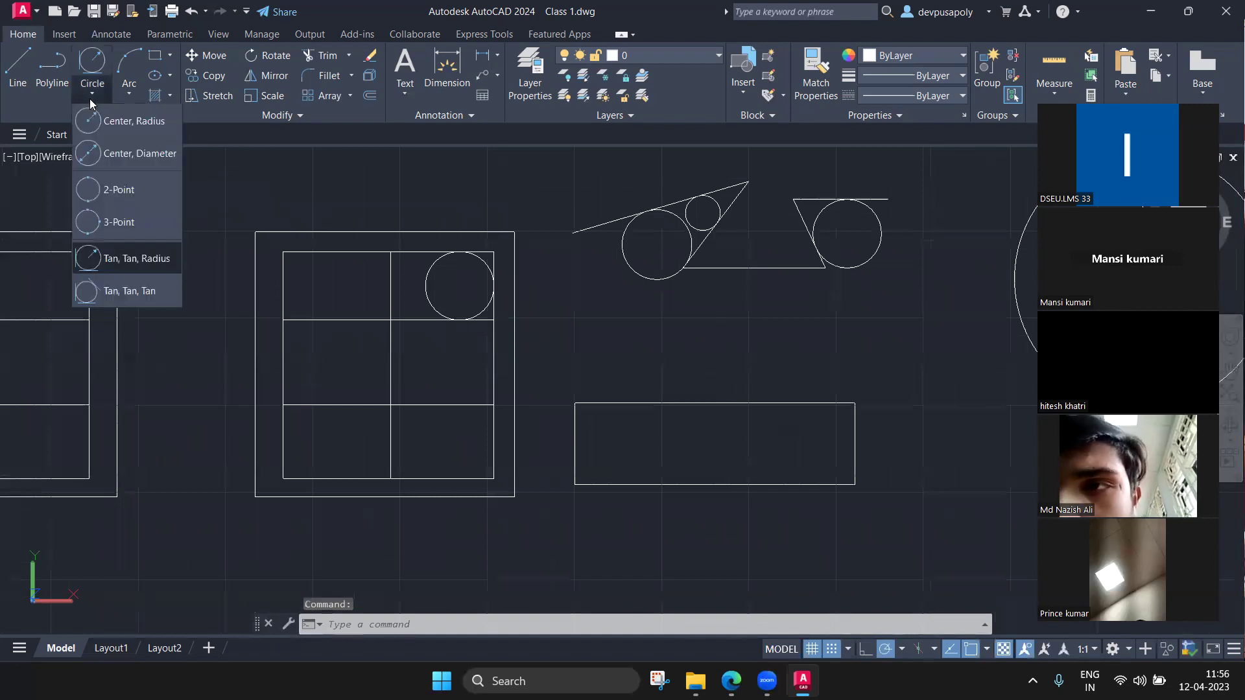
pyautogui.click(126, 292)
pyautogui.click(627, 404)
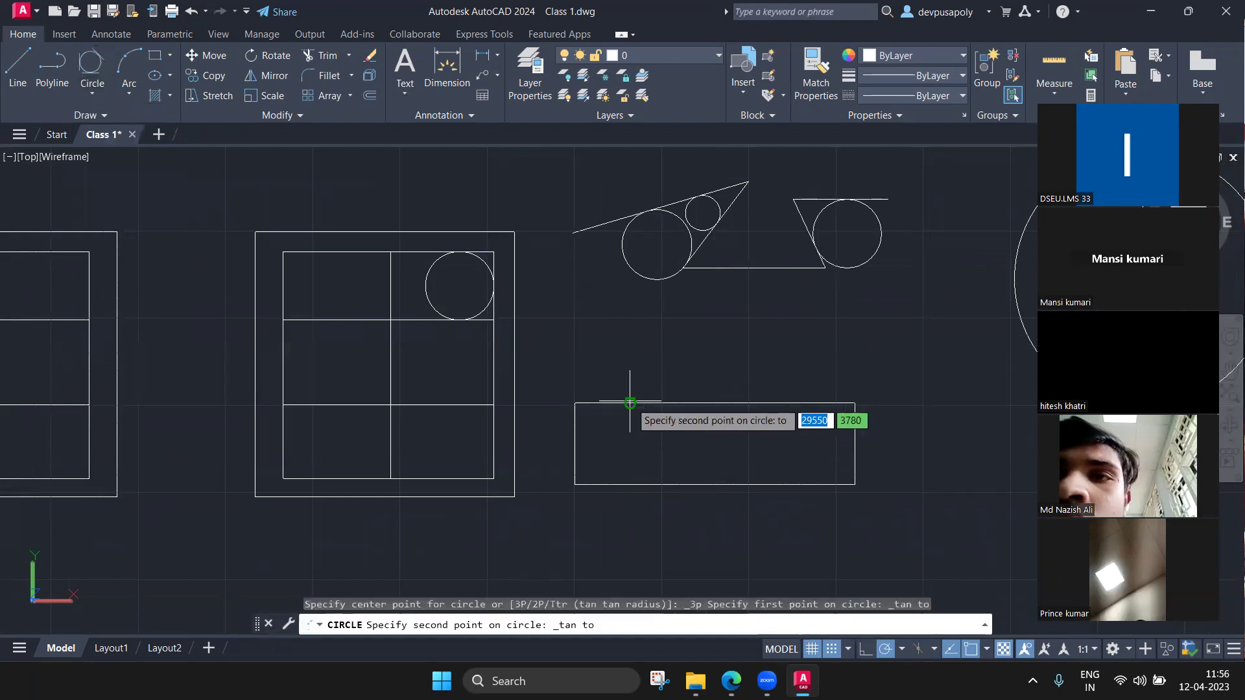
pyautogui.click(575, 444)
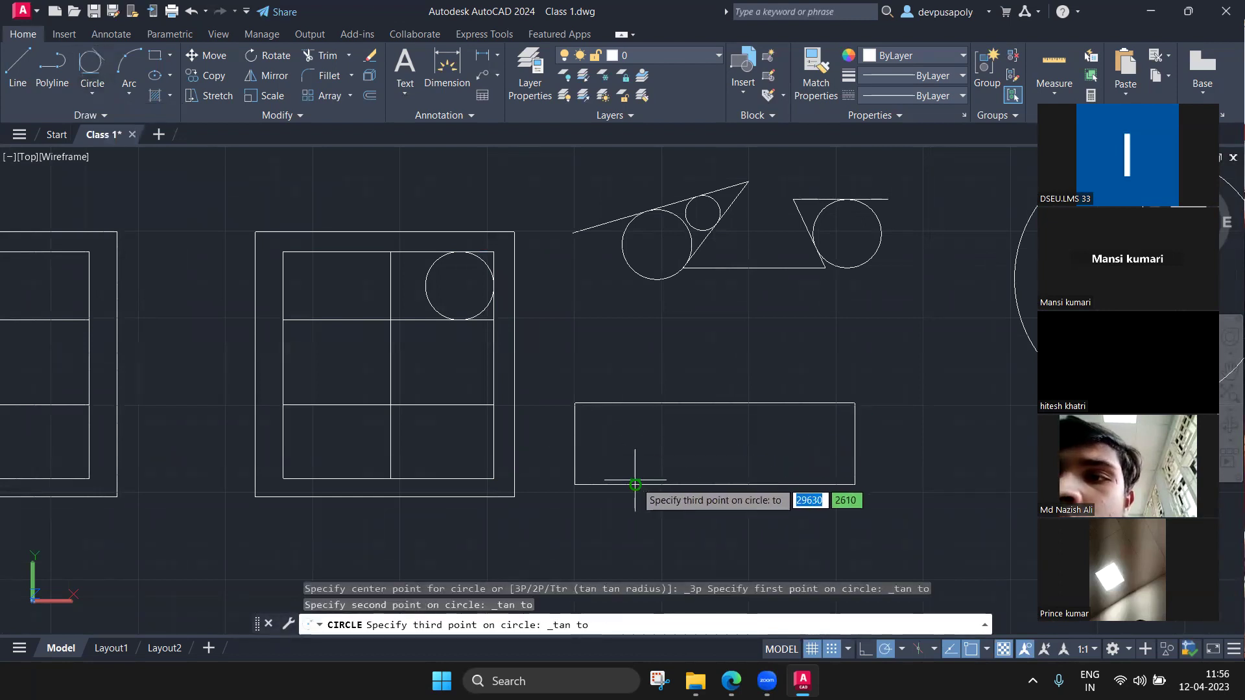
pyautogui.click(635, 483)
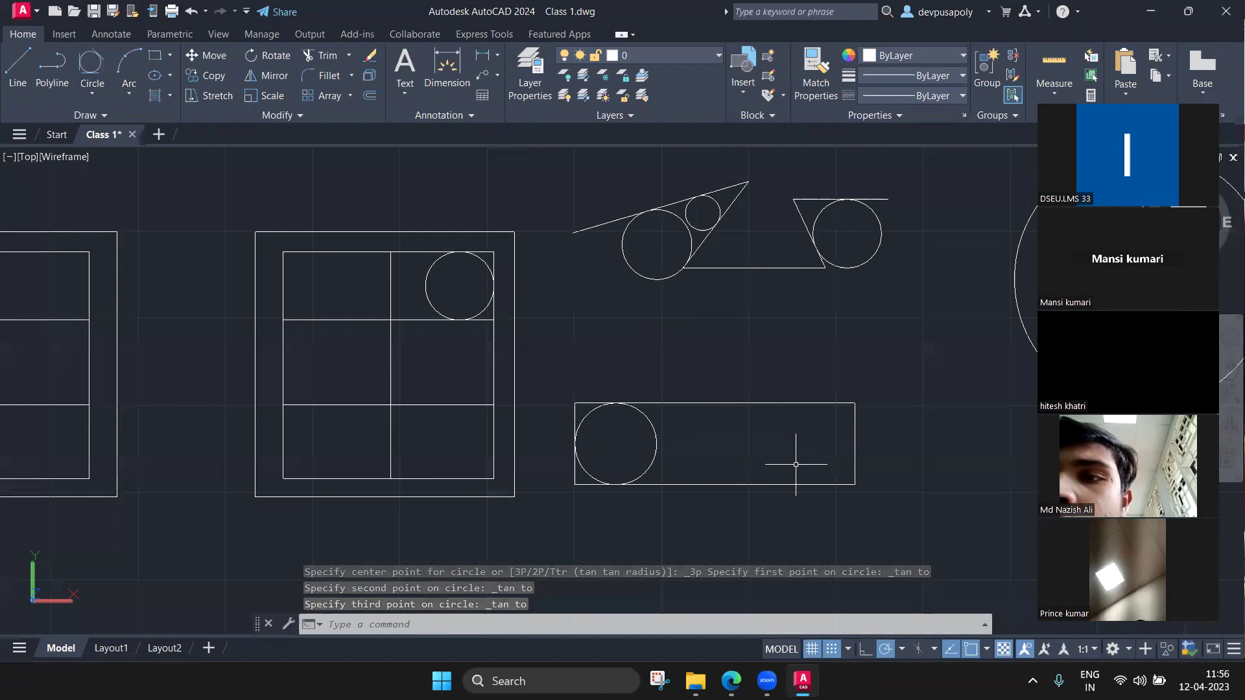
pyautogui.scroll(-4, 796, 464)
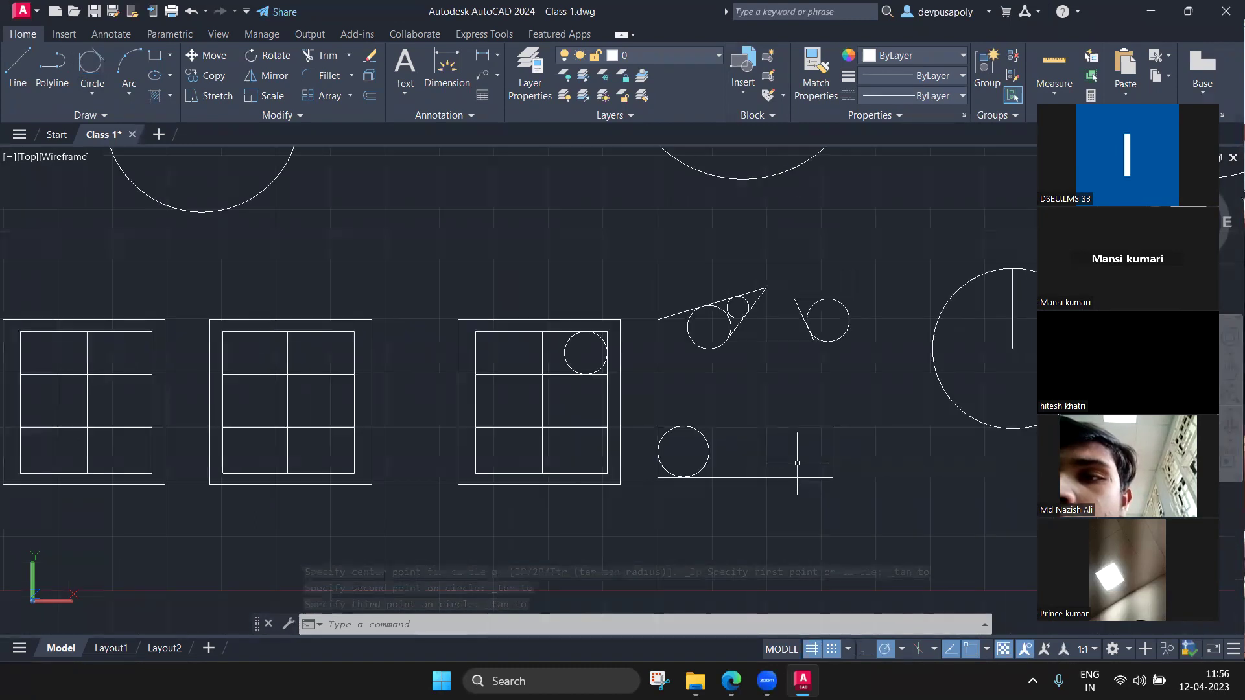
pyautogui.scroll(2, 681, 422)
pyautogui.scroll(2, 684, 425)
pyautogui.scroll(-2, 714, 421)
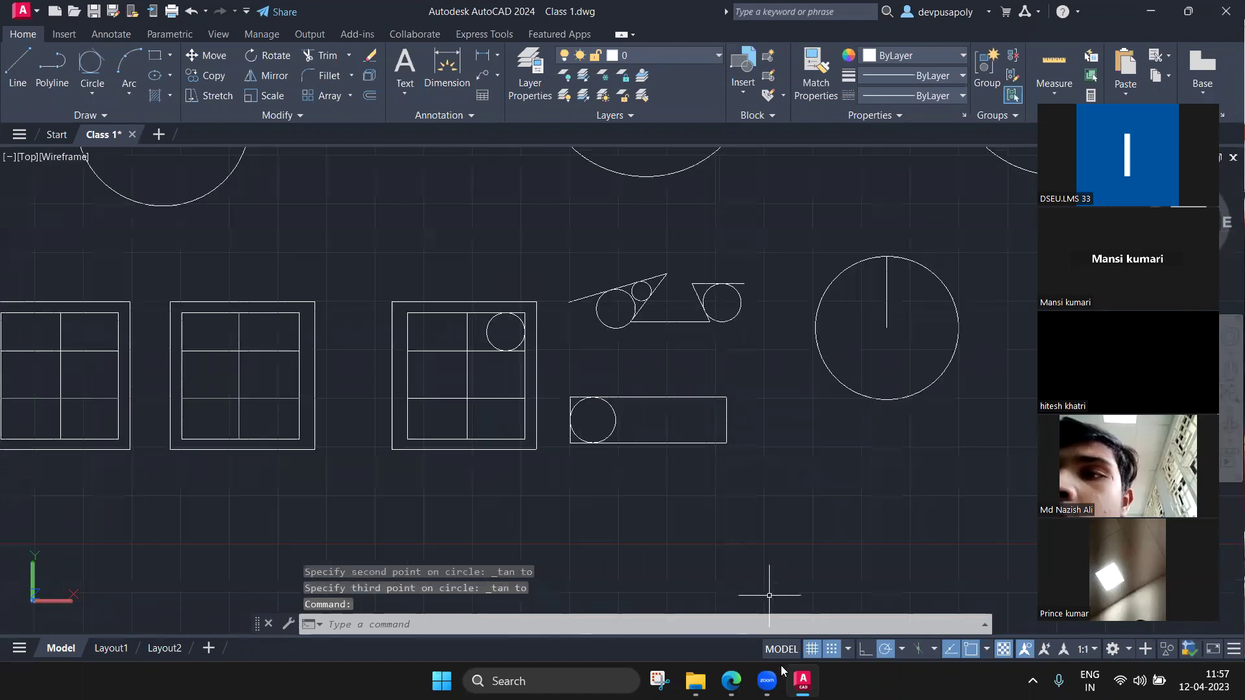
# Pan the view around the rows of circles to find room for the new circle
pyautogui.click(92, 97)
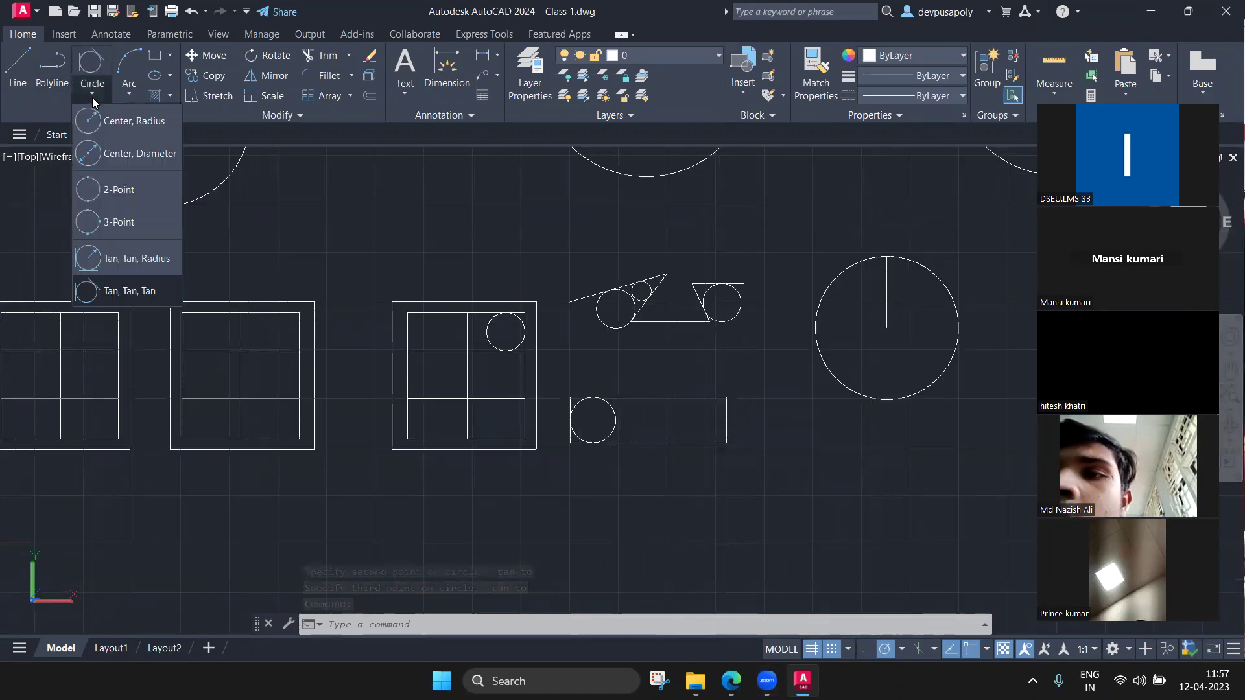
pyautogui.scroll(-2, 389, 207)
pyautogui.moveTo(426, 217); pyautogui.dragTo(405, 298, button='middle')
pyautogui.moveTo(405, 298)
pyautogui.mouseDown()
pyautogui.moveTo(367, 444)
pyautogui.moveTo(484, 425)
pyautogui.mouseUp()
pyautogui.press('Escape')
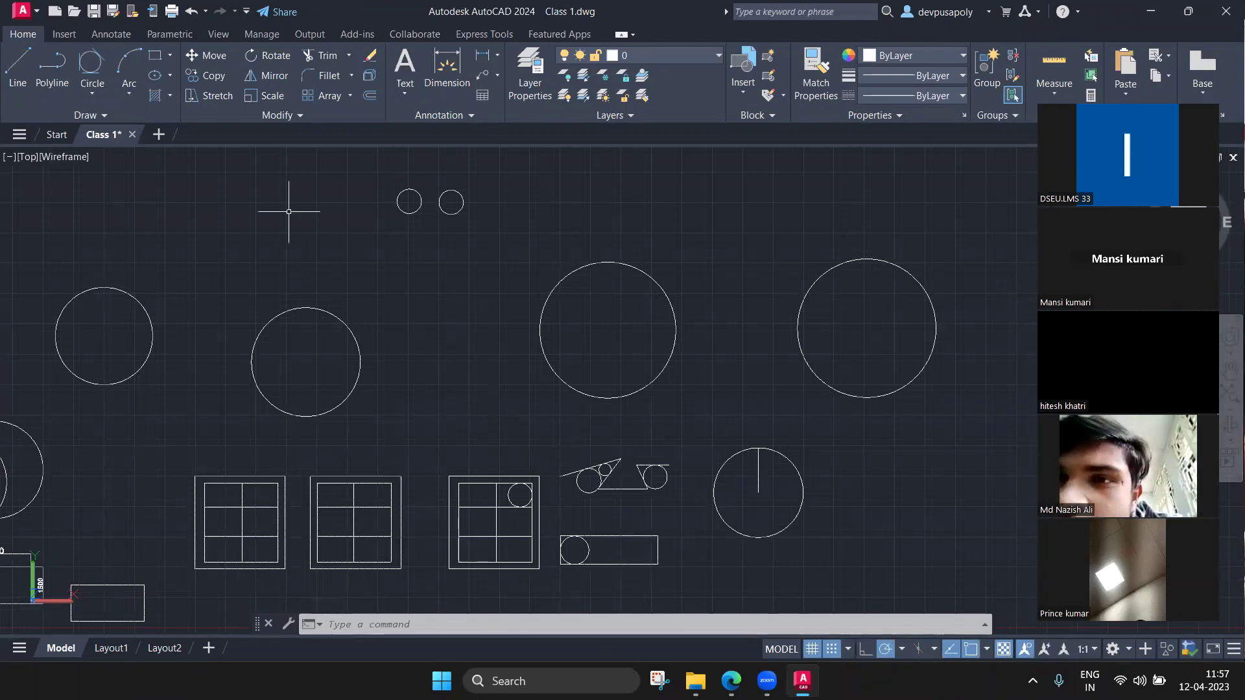
# Draw a 2-Point circle by picking two vertically aligned diameter end points
pyautogui.click(92, 93)
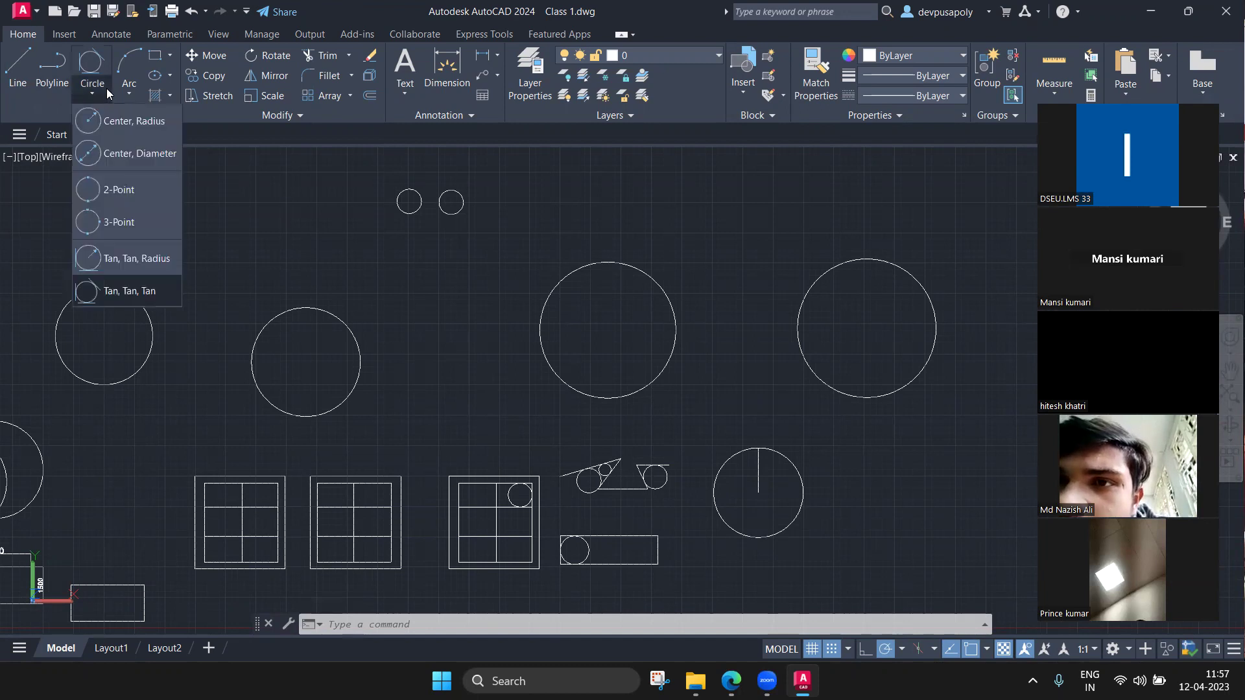
pyautogui.click(129, 195)
pyautogui.click(443, 385)
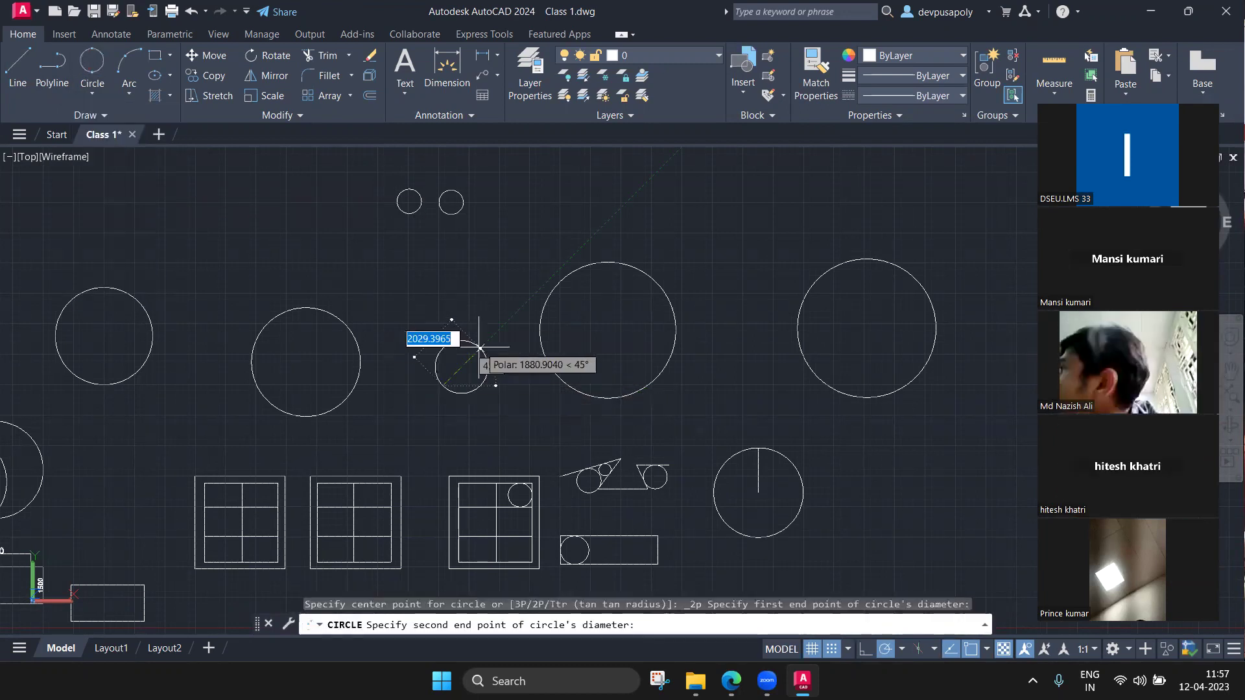
pyautogui.click(443, 311)
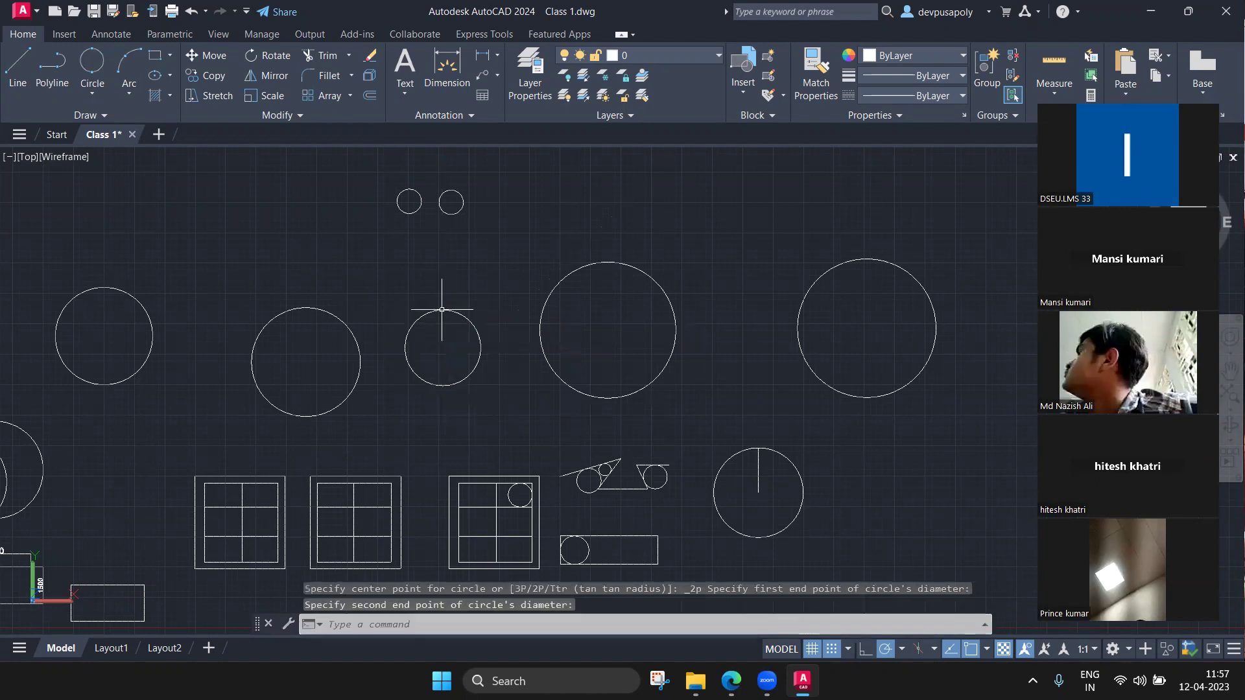
pyautogui.moveTo(665, 313); pyautogui.dragTo(604, 336, button='middle')
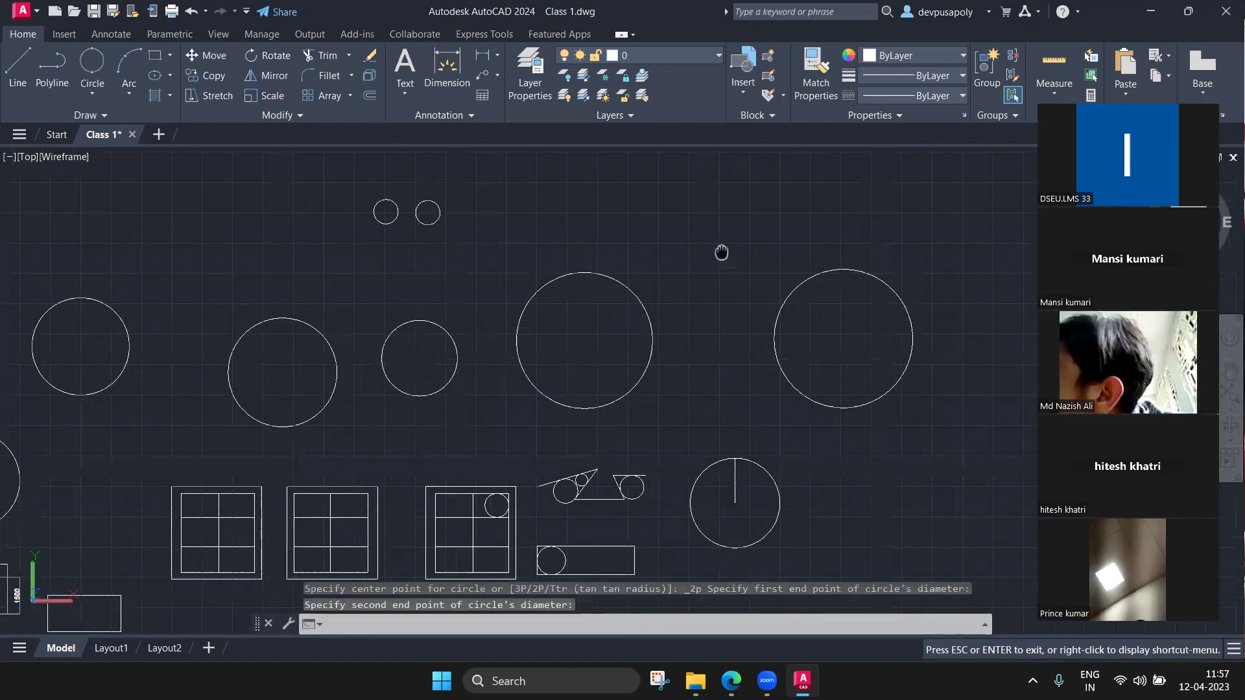
# Draw a 3-Point circle through three picked points above the row of circles
pyautogui.click(91, 96)
pyautogui.click(118, 225)
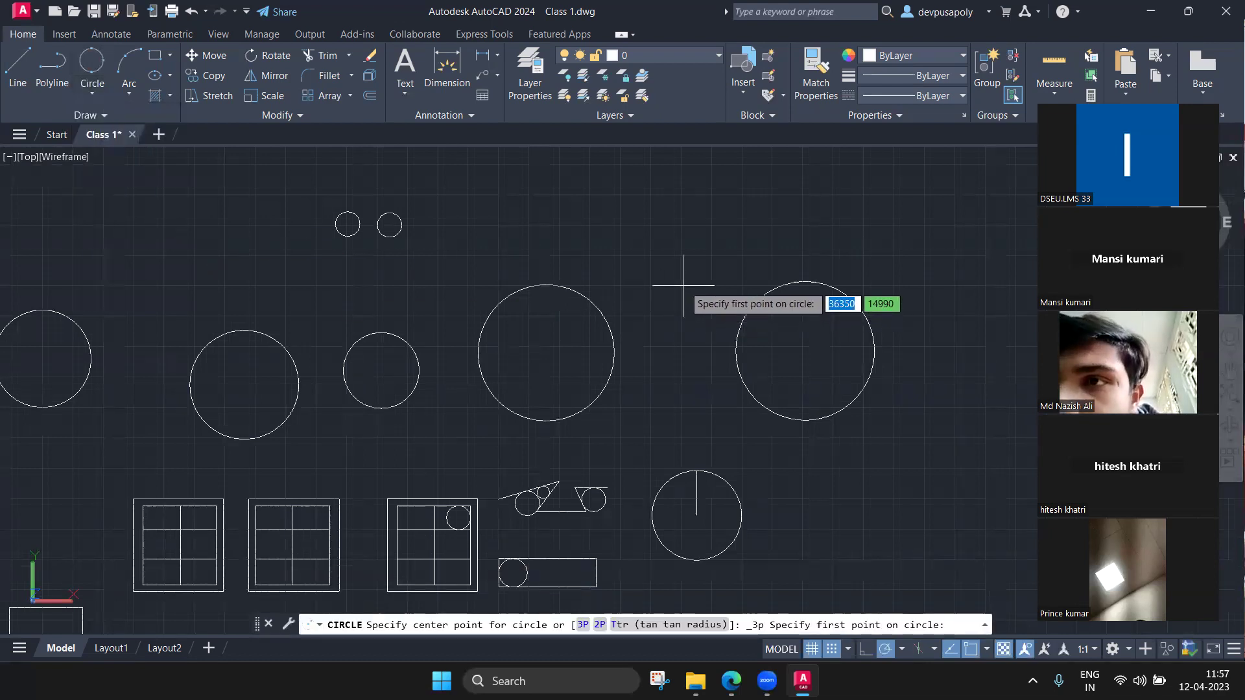
pyautogui.click(652, 282)
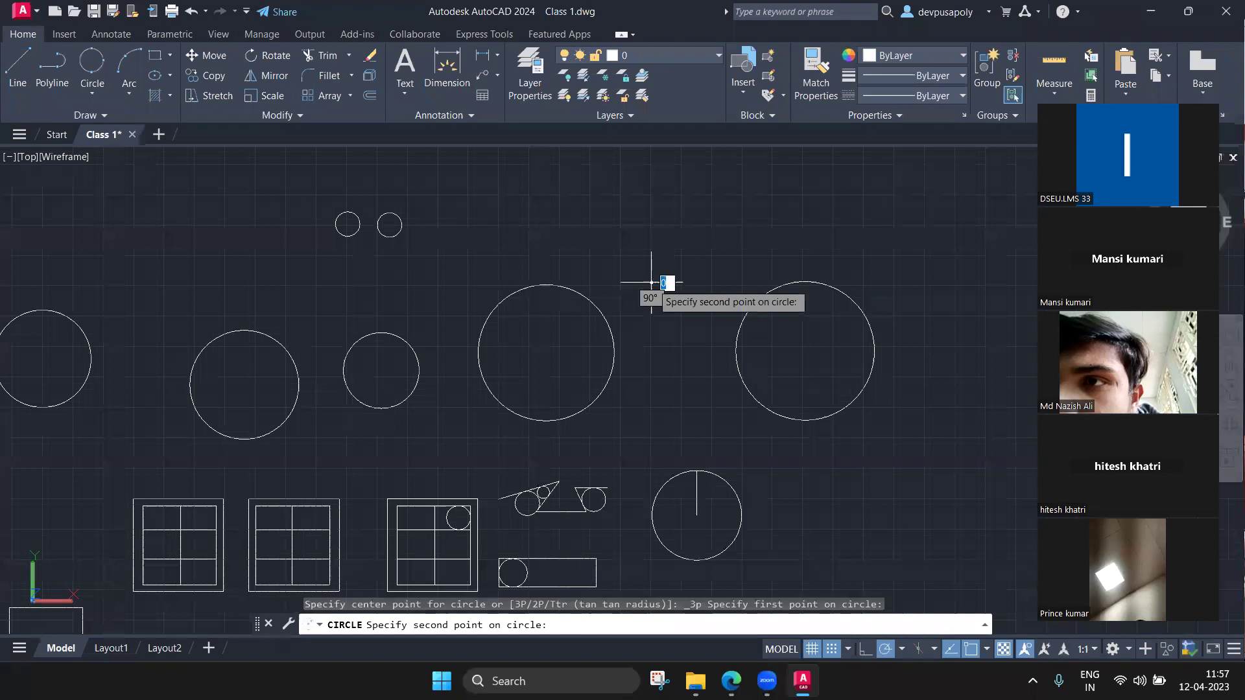
pyautogui.click(699, 233)
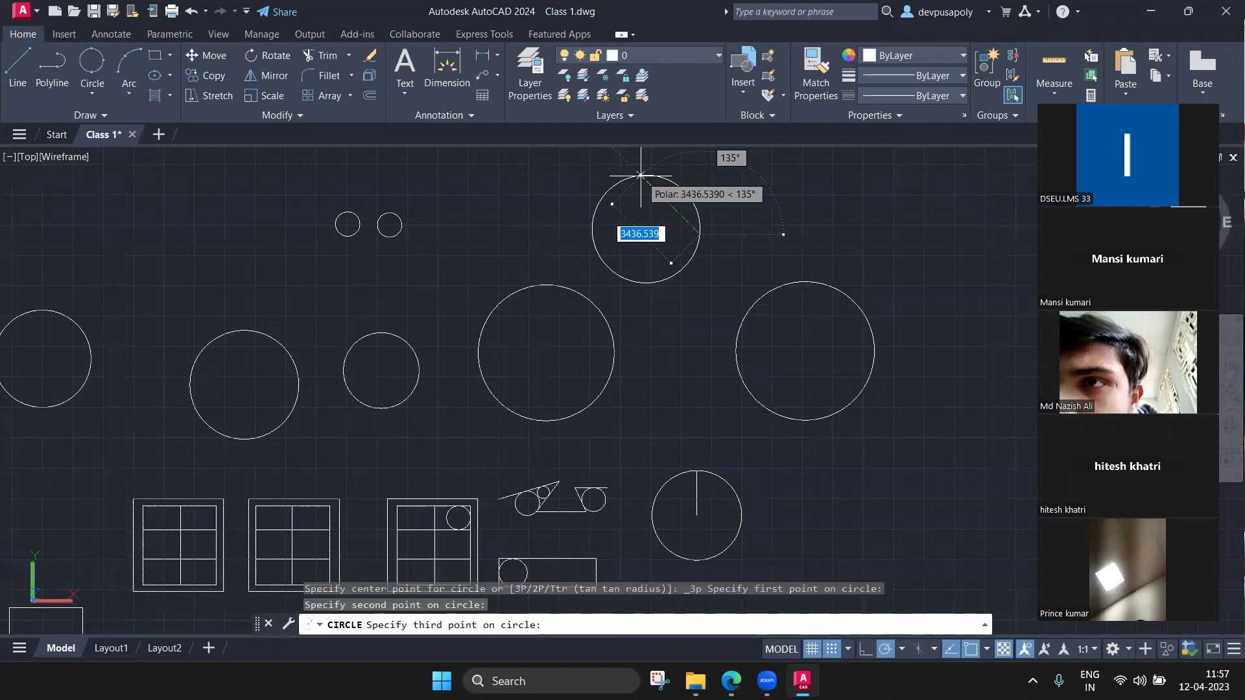
pyautogui.click(646, 176)
# Pan with the P command to show the whole drawing
pyautogui.scroll(-2, 906, 252)
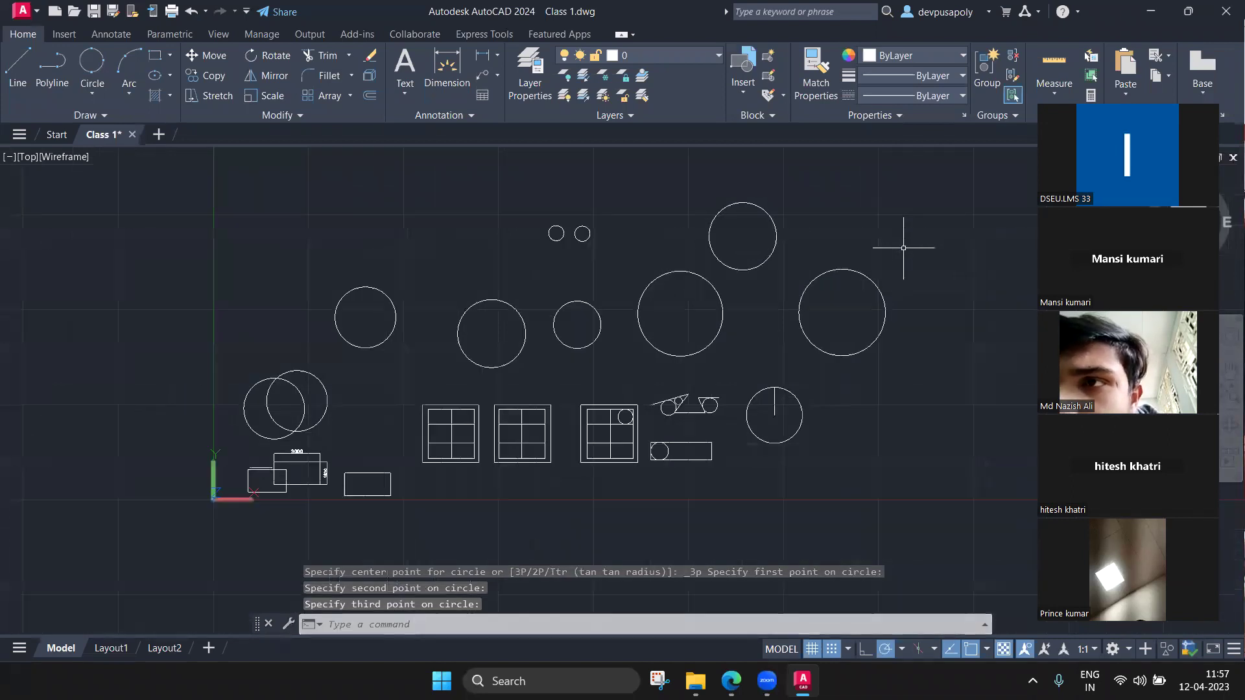
pyautogui.write('p')
pyautogui.press('Return')
pyautogui.moveTo(908, 244); pyautogui.dragTo(786, 326)
pyautogui.press('Escape')
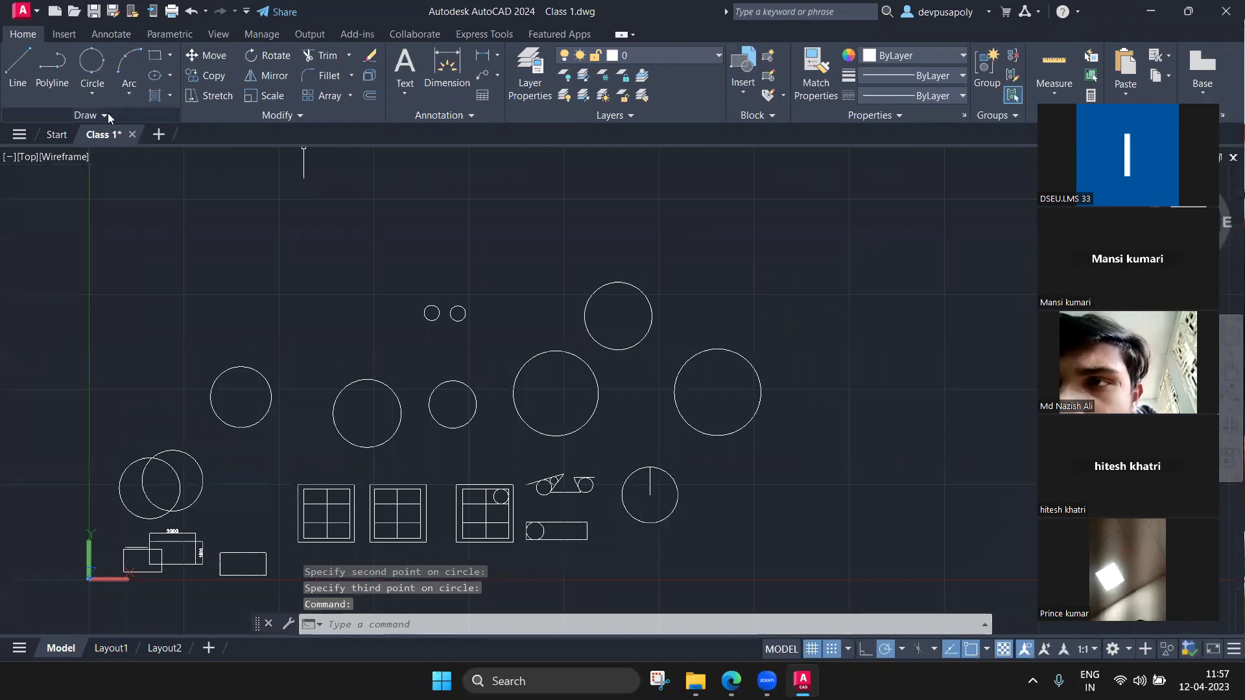
pyautogui.click(96, 97)
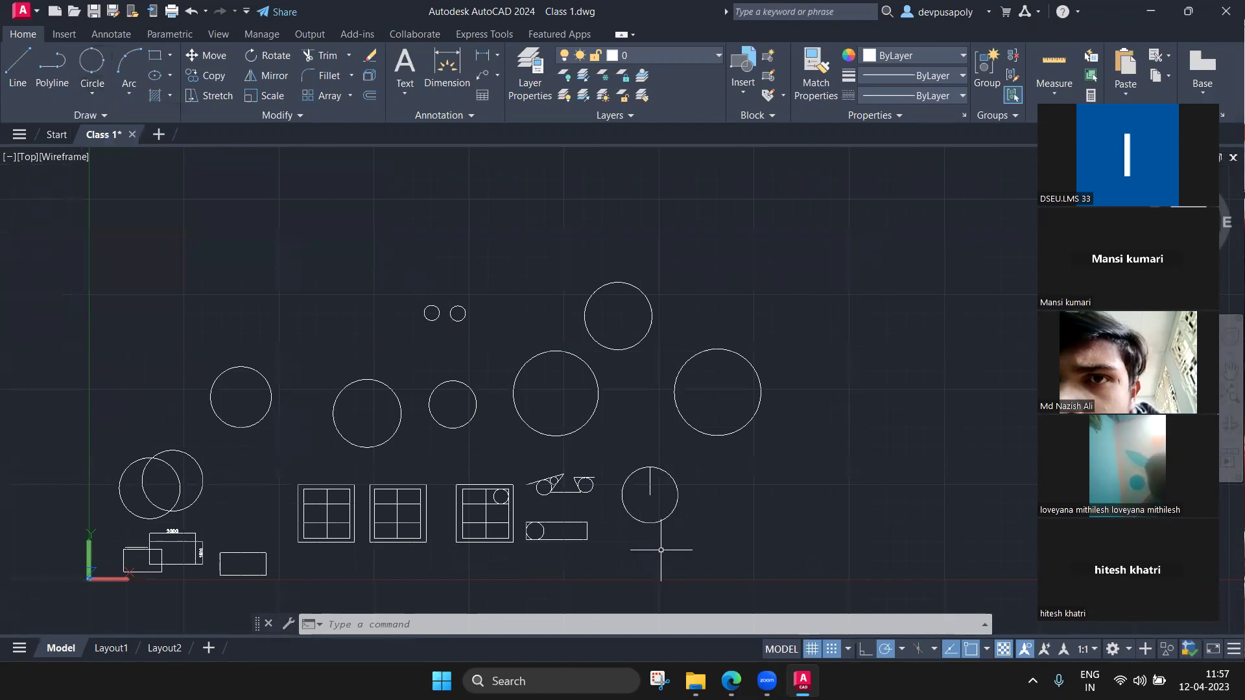
pyautogui.hotkey('alt', 'Tab')
pyautogui.scroll(-5, 711, 430)
pyautogui.scroll(-5, 711, 430)
pyautogui.scroll(-5, 713, 428)
pyautogui.scroll(5, 714, 427)
pyautogui.scroll(5, 714, 427)
pyautogui.scroll(5, 714, 427)
pyautogui.scroll(5, 714, 427)
pyautogui.scroll(5, 714, 426)
pyautogui.scroll(5, 715, 427)
pyautogui.scroll(5, 715, 427)
pyautogui.scroll(5, 714, 426)
pyautogui.scroll(5, 714, 426)
pyautogui.scroll(5, 714, 426)
pyautogui.scroll(5, 714, 427)
pyautogui.scroll(5, 714, 427)
pyautogui.scroll(5, 715, 427)
pyautogui.scroll(5, 715, 426)
pyautogui.scroll(2, 715, 426)
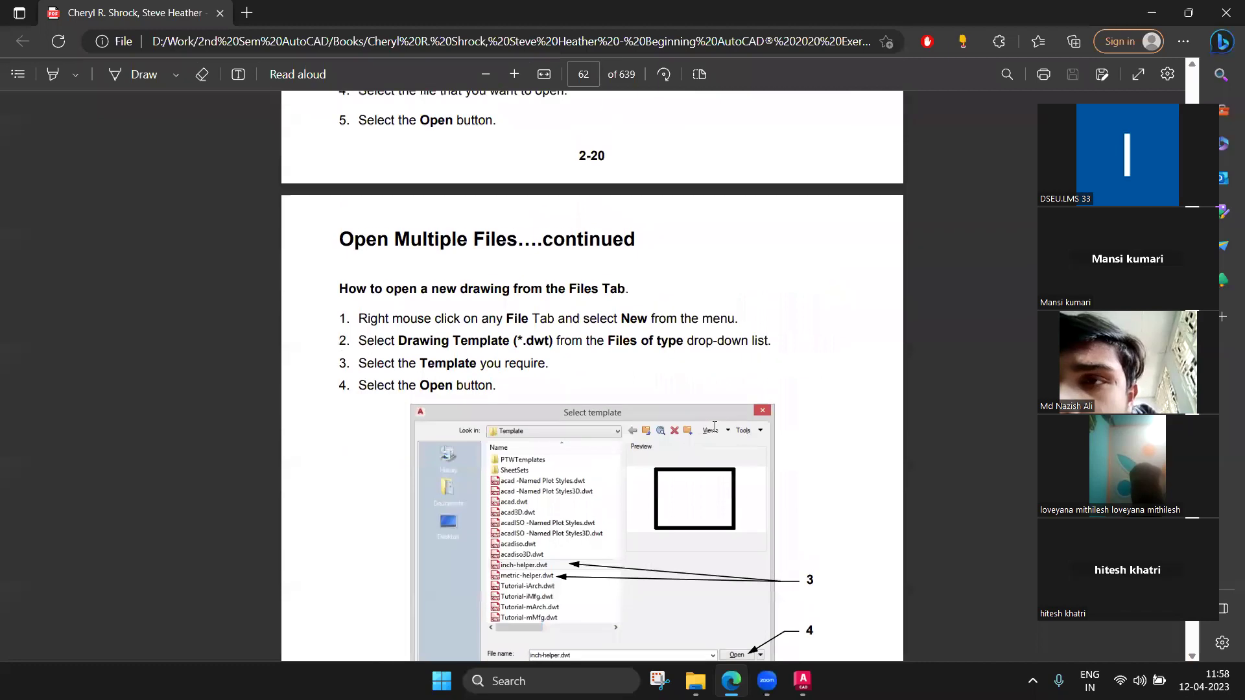
pyautogui.scroll(5, 715, 426)
pyautogui.scroll(5, 714, 427)
pyautogui.scroll(5, 714, 426)
pyautogui.scroll(5, 714, 426)
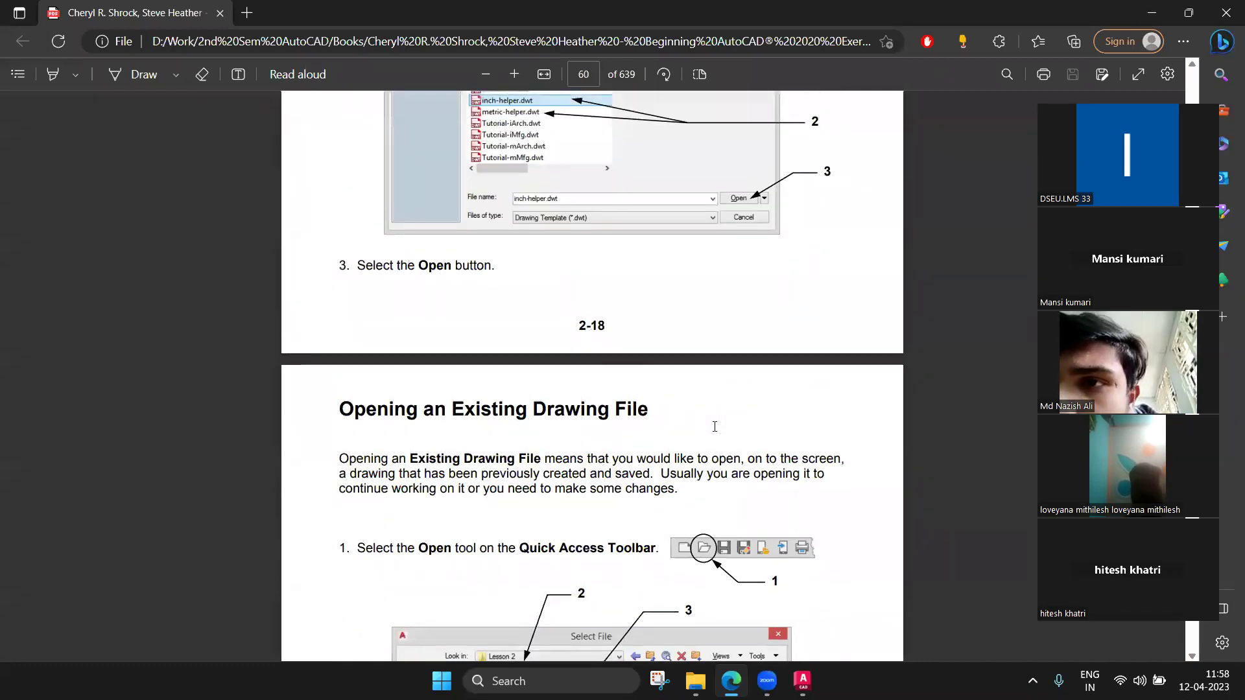
pyautogui.scroll(5, 715, 427)
pyautogui.scroll(5, 715, 427)
pyautogui.scroll(5, 714, 426)
pyautogui.scroll(5, 714, 427)
pyautogui.scroll(5, 715, 427)
pyautogui.scroll(5, 715, 426)
pyautogui.scroll(5, 714, 426)
pyautogui.scroll(5, 715, 427)
pyautogui.scroll(3, 754, 597)
pyautogui.hotkey('alt', 'Tab')
pyautogui.scroll(-3, 699, 475)
pyautogui.moveTo(661, 441); pyautogui.dragTo(660, 320, button='middle')
pyautogui.scroll(2, 622, 302)
pyautogui.scroll(3, 625, 277)
pyautogui.scroll(-2, 653, 292)
pyautogui.moveTo(816, 224); pyautogui.dragTo(728, 302, button='middle')
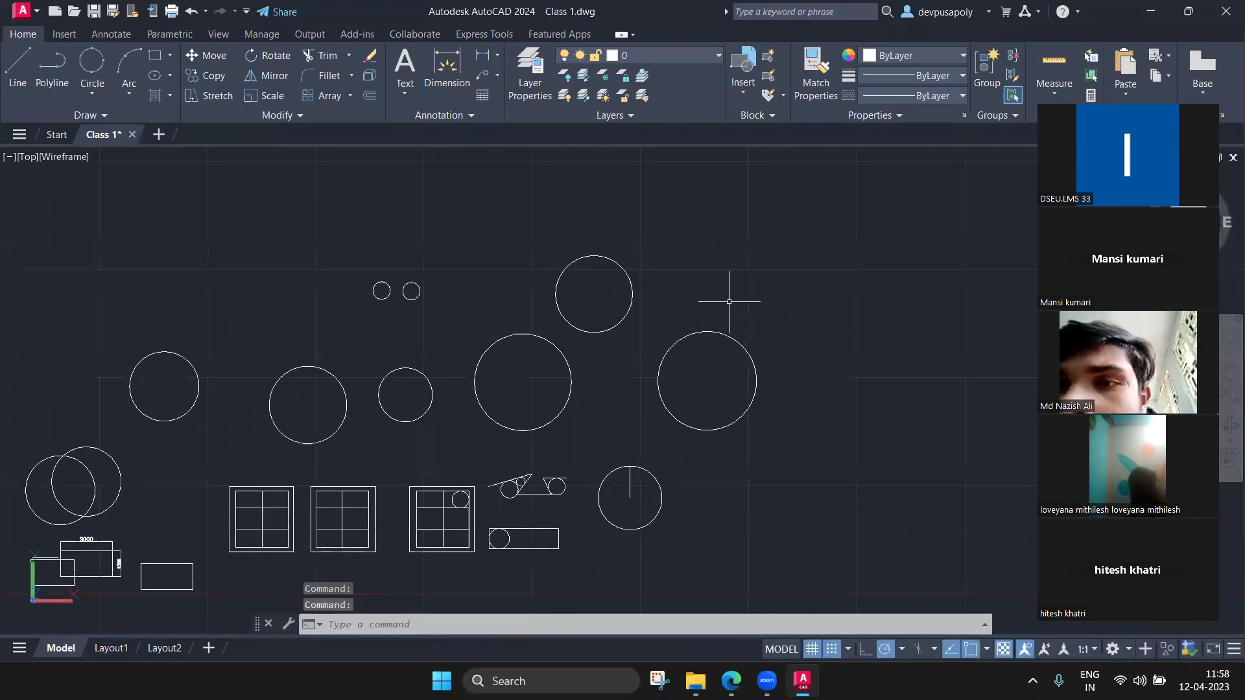
# Window-select three large circles, then lasso-erase twelve objects and undo the erase
pyautogui.click(430, 204)
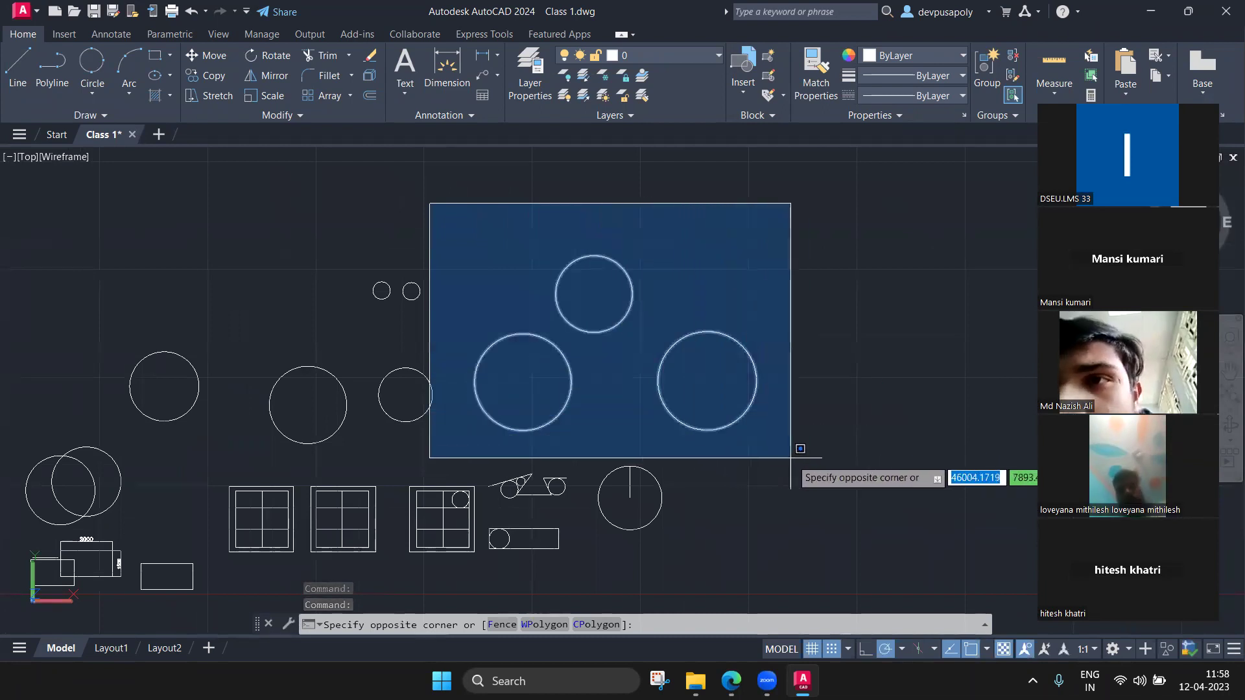
pyautogui.click(814, 449)
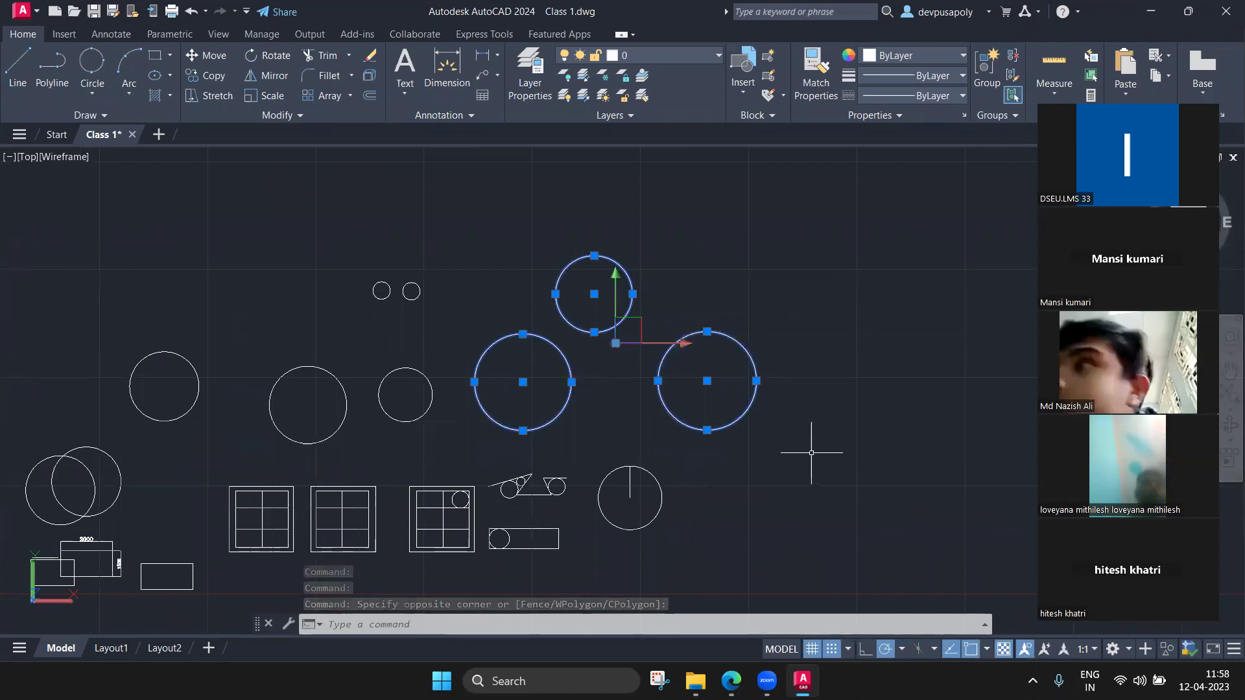
pyautogui.press('Escape')
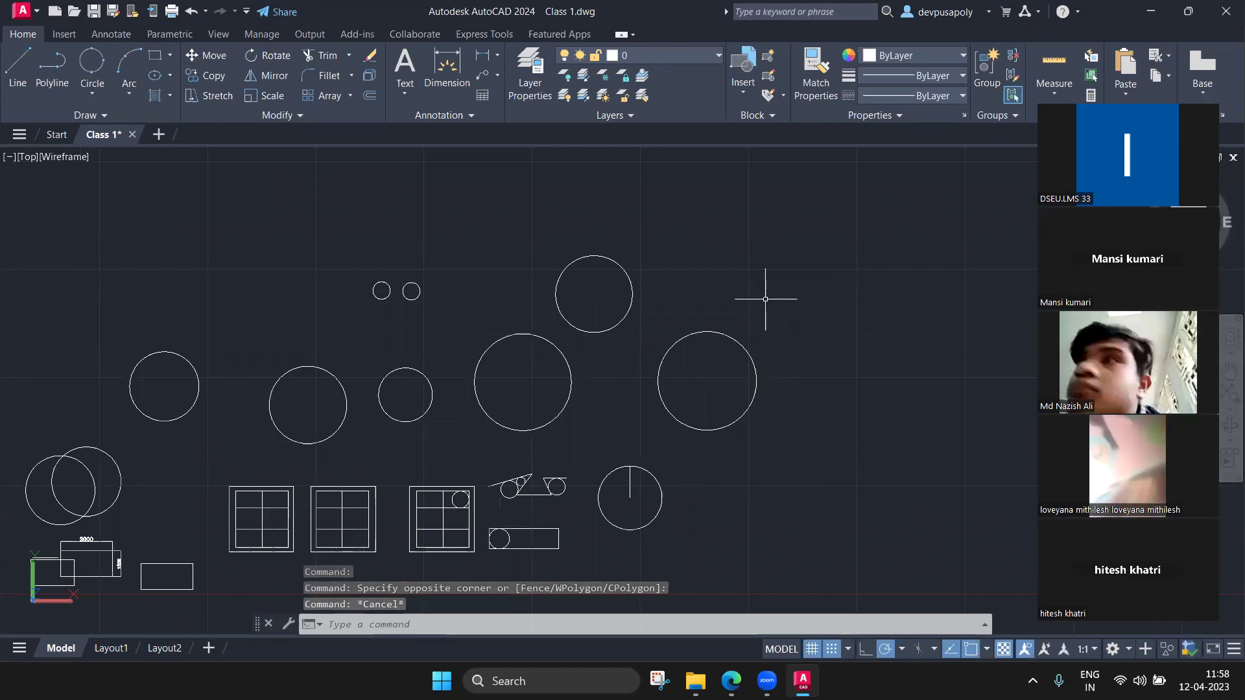
pyautogui.moveTo(741, 193)
pyautogui.mouseDown()
pyautogui.moveTo(610, 407)
pyautogui.moveTo(503, 493)
pyautogui.moveTo(382, 431)
pyautogui.moveTo(426, 244)
pyautogui.moveTo(619, 174)
pyautogui.mouseUp()
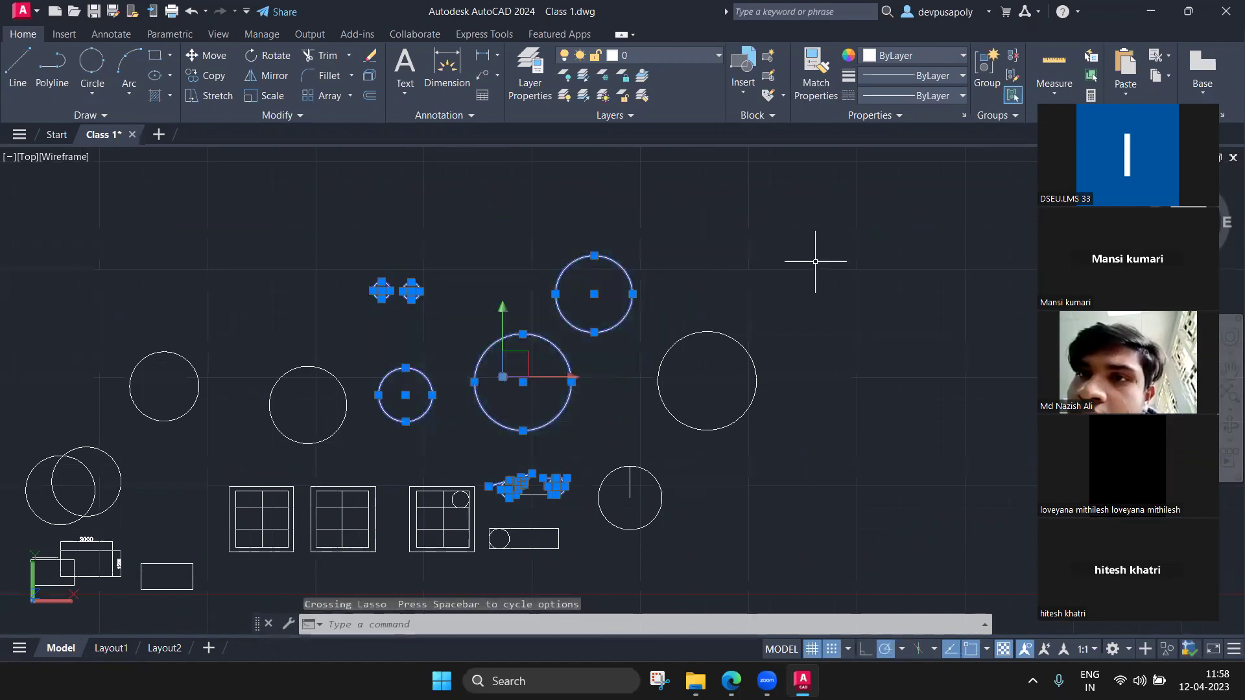
pyautogui.press('Delete')
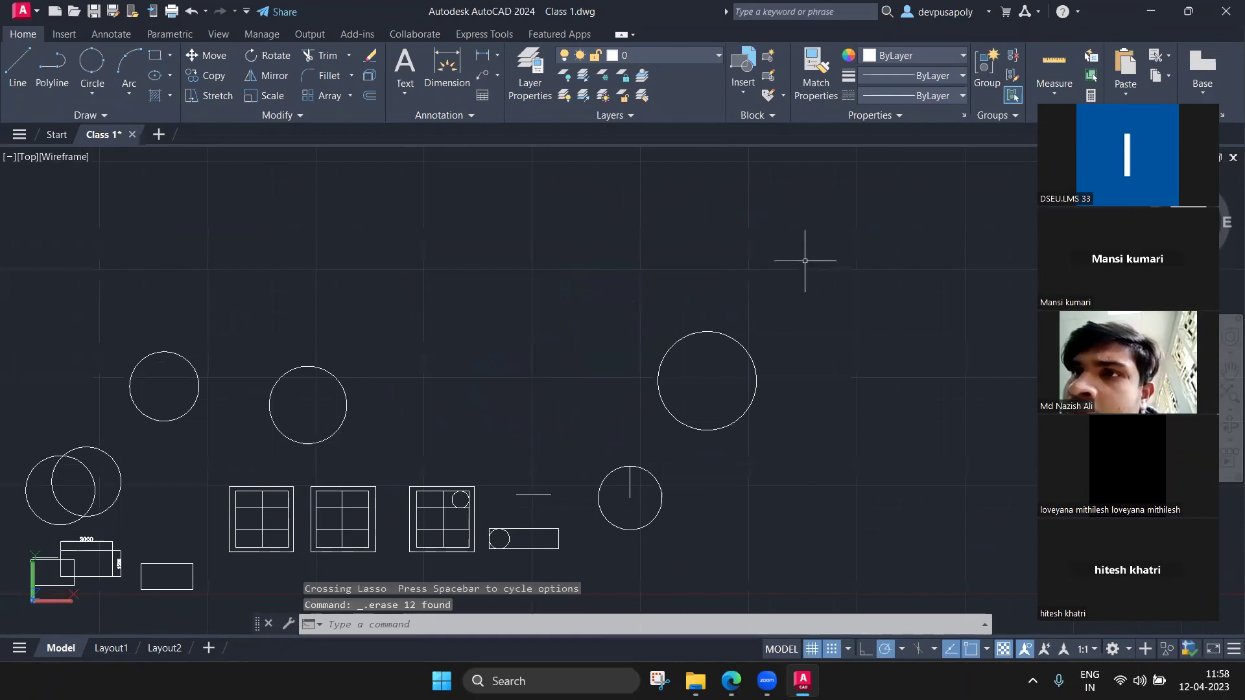
pyautogui.hotkey('ctrl', 'z')
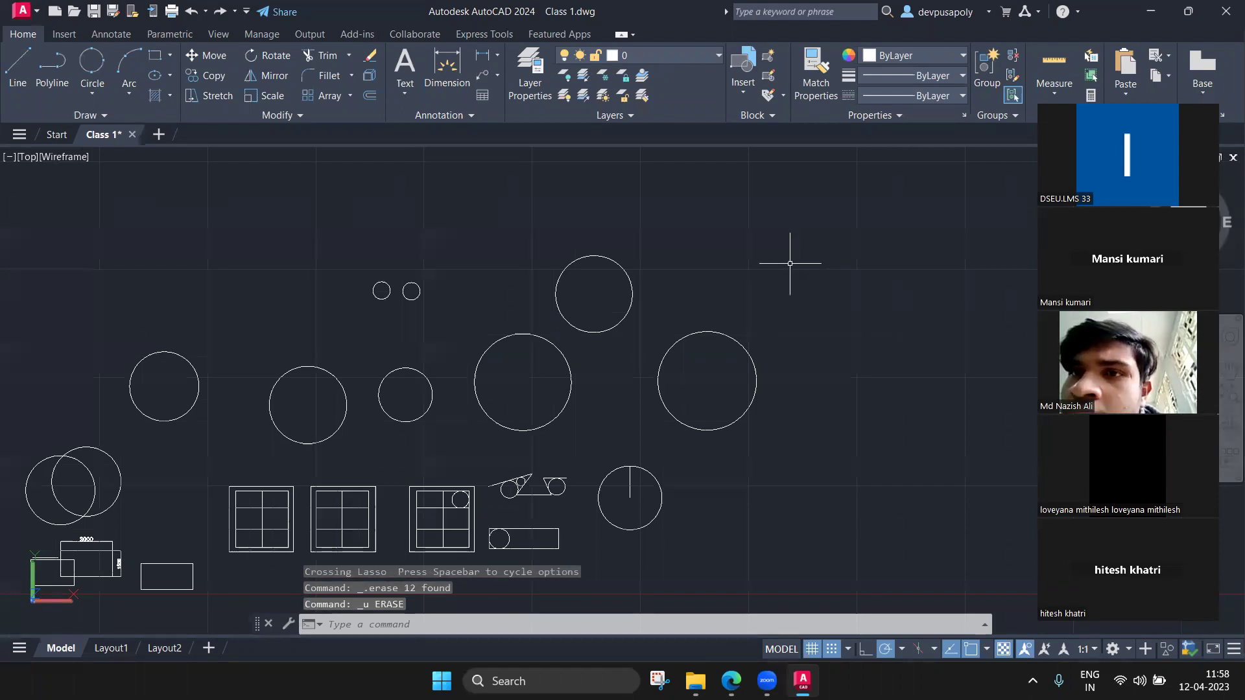
# Pan to show the whole Class 1 drawing and save it with Ctrl+S
pyautogui.scroll(-2, 789, 263)
pyautogui.moveTo(889, 323); pyautogui.dragTo(824, 341, button='middle')
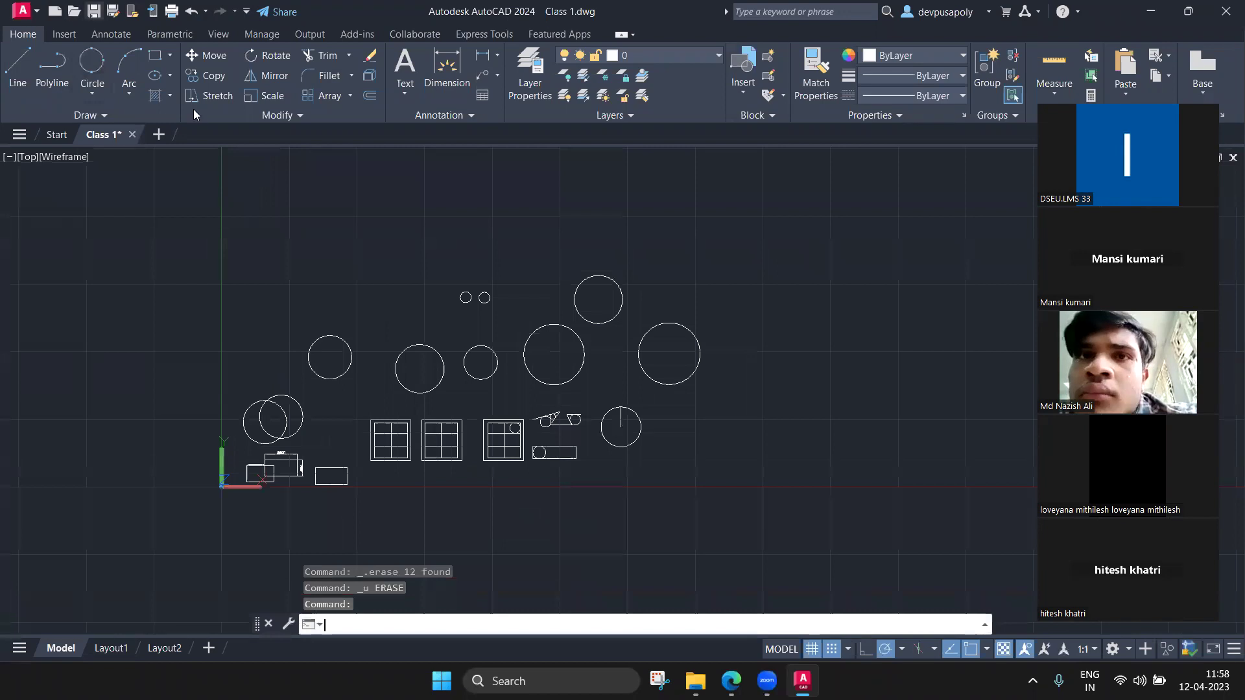
pyautogui.hotkey('ctrl', 's')
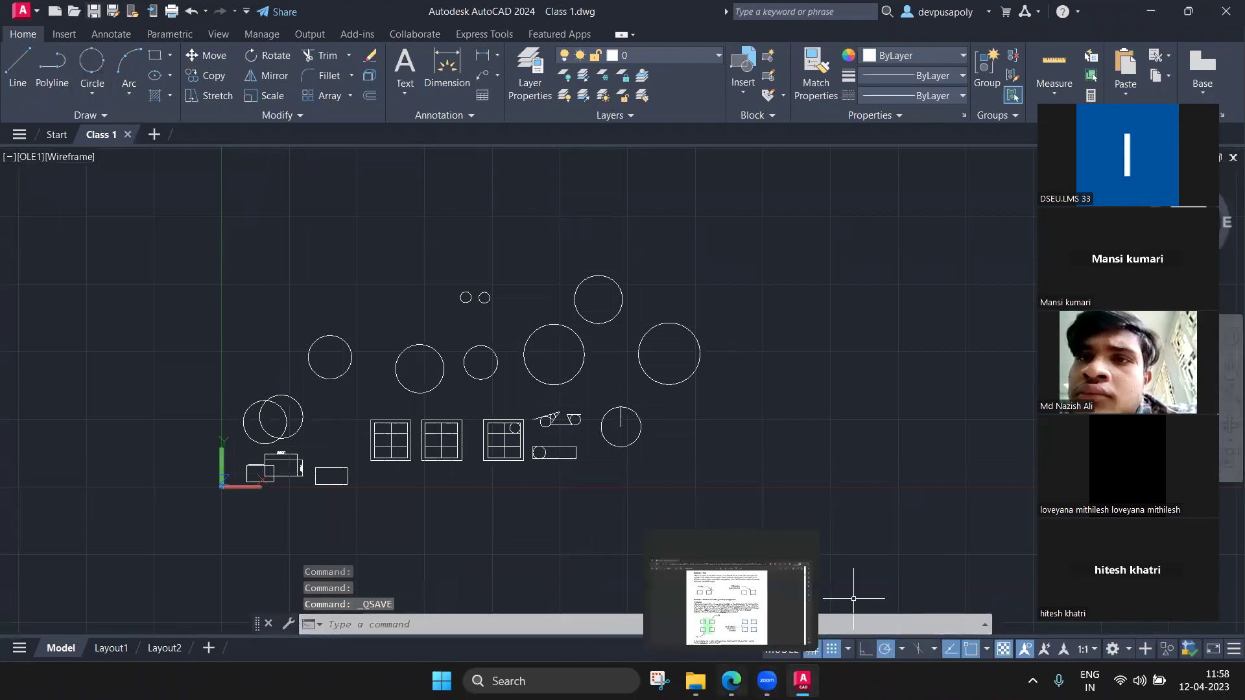
# Scroll the textbook PDF up to page 47 'Using a Template', then return to AutoCAD
pyautogui.click(732, 680)
pyautogui.scroll(5, 835, 440)
pyautogui.scroll(5, 835, 439)
pyautogui.scroll(5, 835, 439)
pyautogui.scroll(5, 835, 440)
pyautogui.scroll(5, 837, 440)
pyautogui.scroll(5, 811, 518)
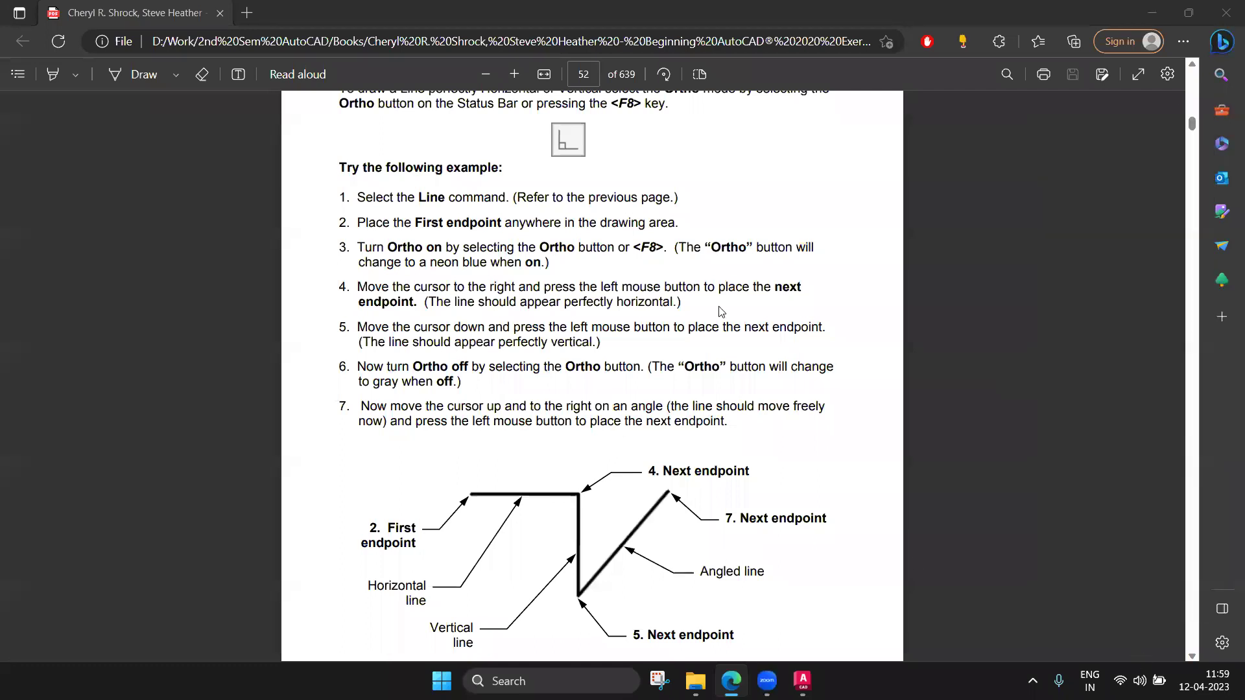
pyautogui.scroll(-1, 639, 356)
pyautogui.scroll(-1, 640, 357)
pyautogui.scroll(2, 640, 356)
pyautogui.scroll(7, 640, 357)
pyautogui.scroll(4, 640, 356)
pyautogui.scroll(6, 640, 356)
pyautogui.scroll(6, 639, 356)
pyautogui.scroll(6, 640, 356)
pyautogui.scroll(6, 640, 357)
pyautogui.scroll(7, 639, 356)
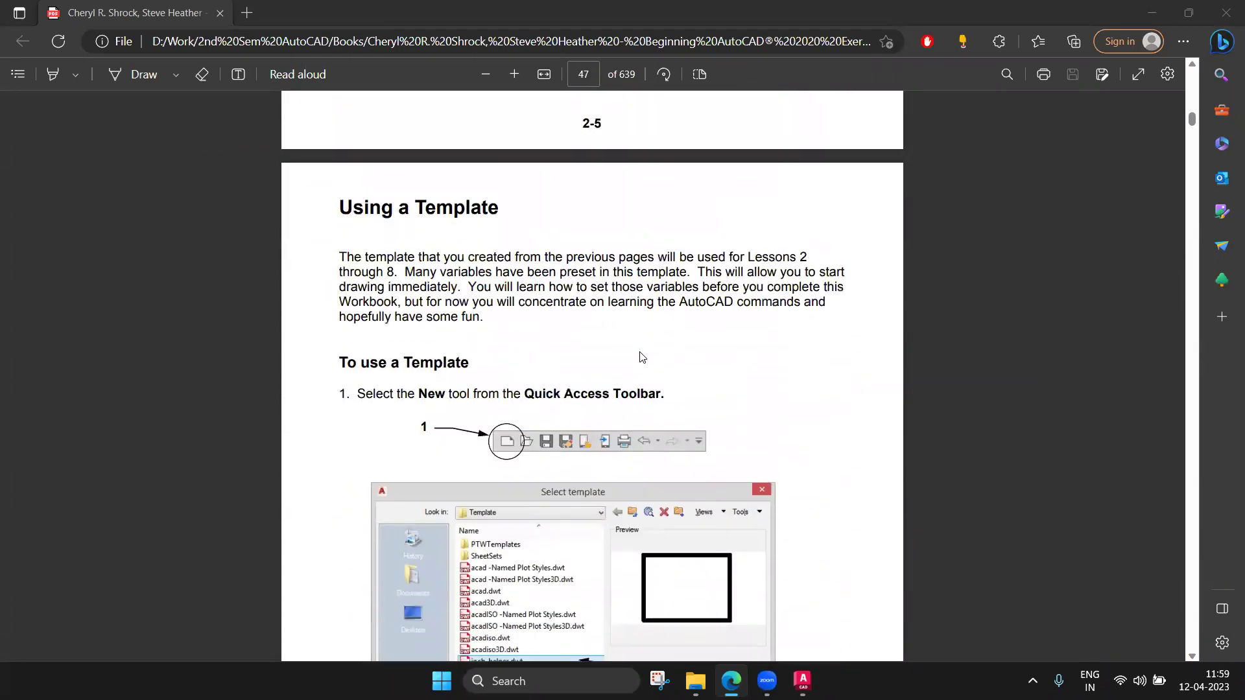
pyautogui.hotkey('alt', 'Tab')
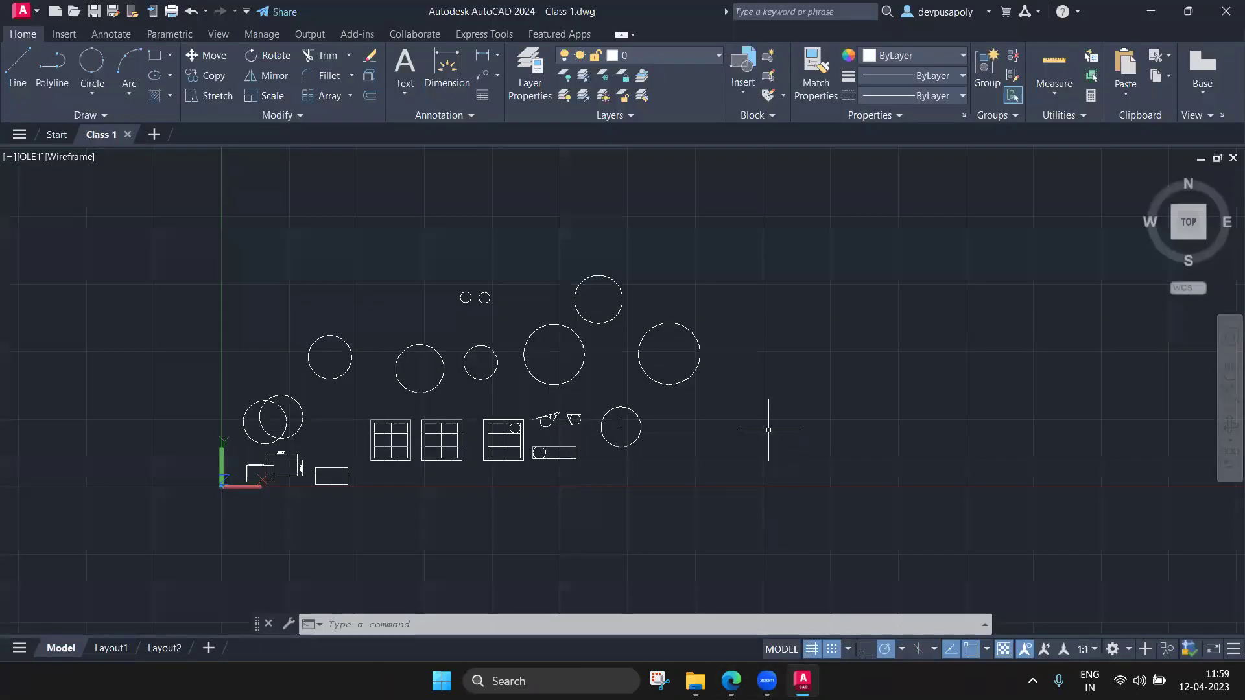
# Create Drawing1 from Metric Template in Desktop > 2nd Sem AutoCAD > AutoCAD Classwork > Templates
pyautogui.scroll(-2, 768, 430)
pyautogui.moveTo(756, 356); pyautogui.dragTo(708, 344, button='middle')
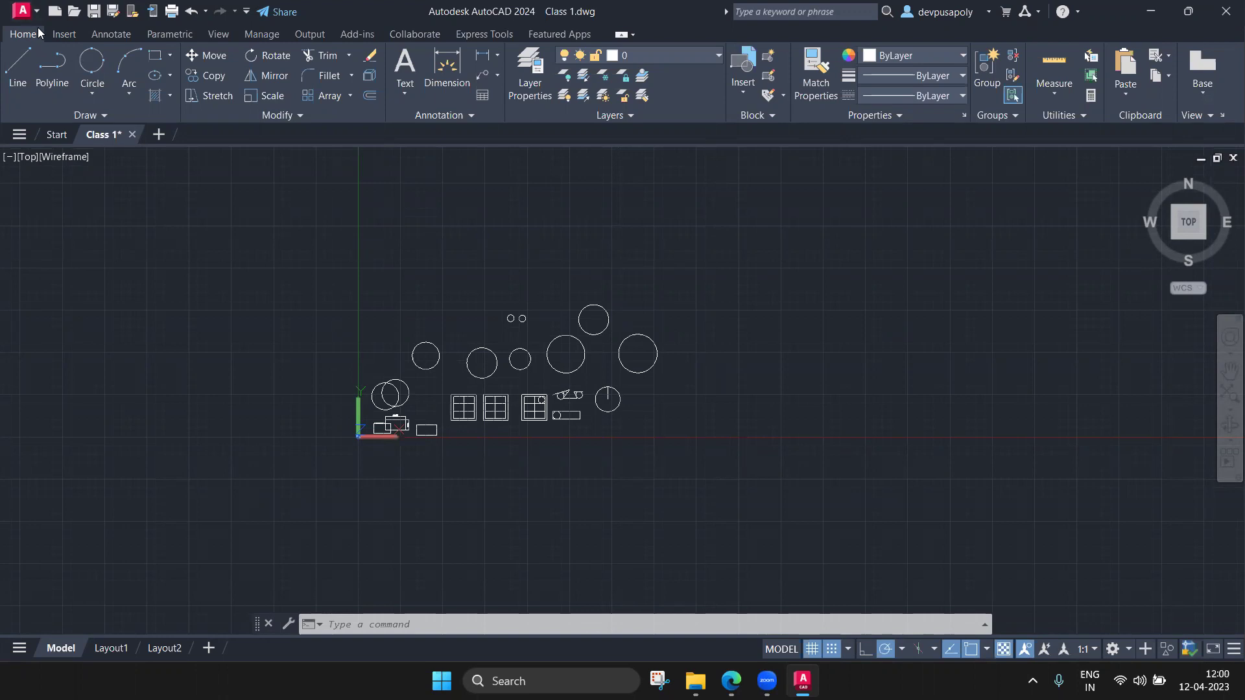
pyautogui.click(24, 11)
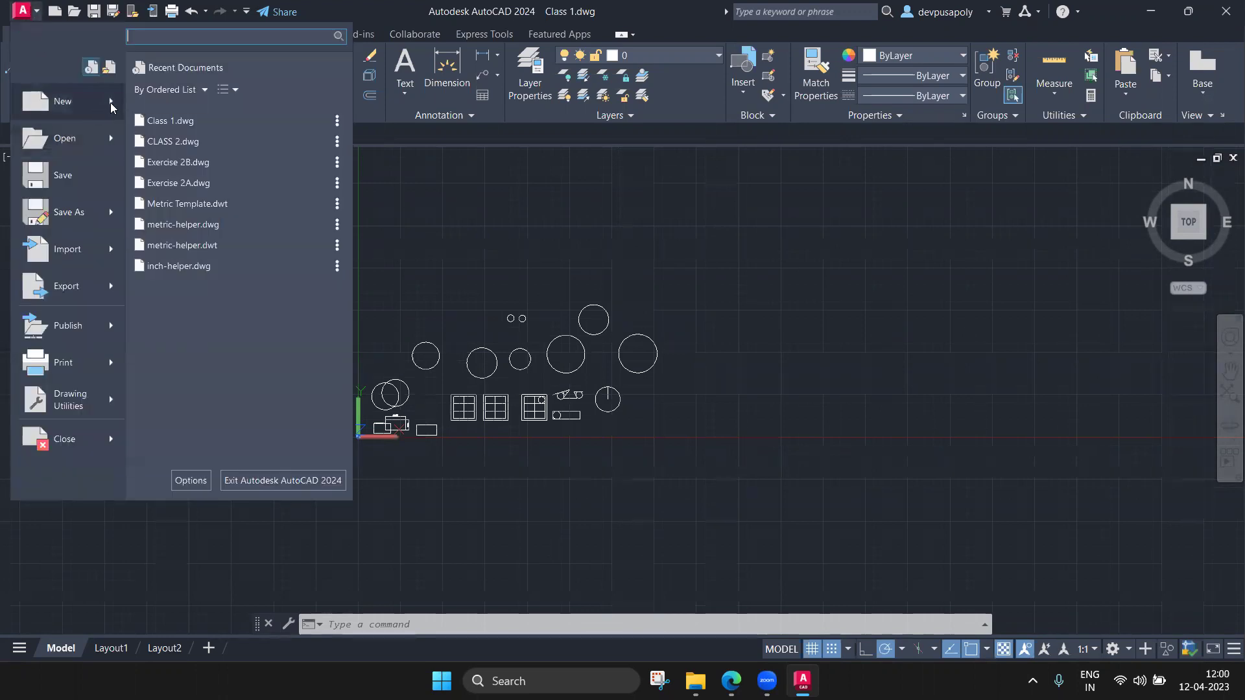
pyautogui.click(212, 121)
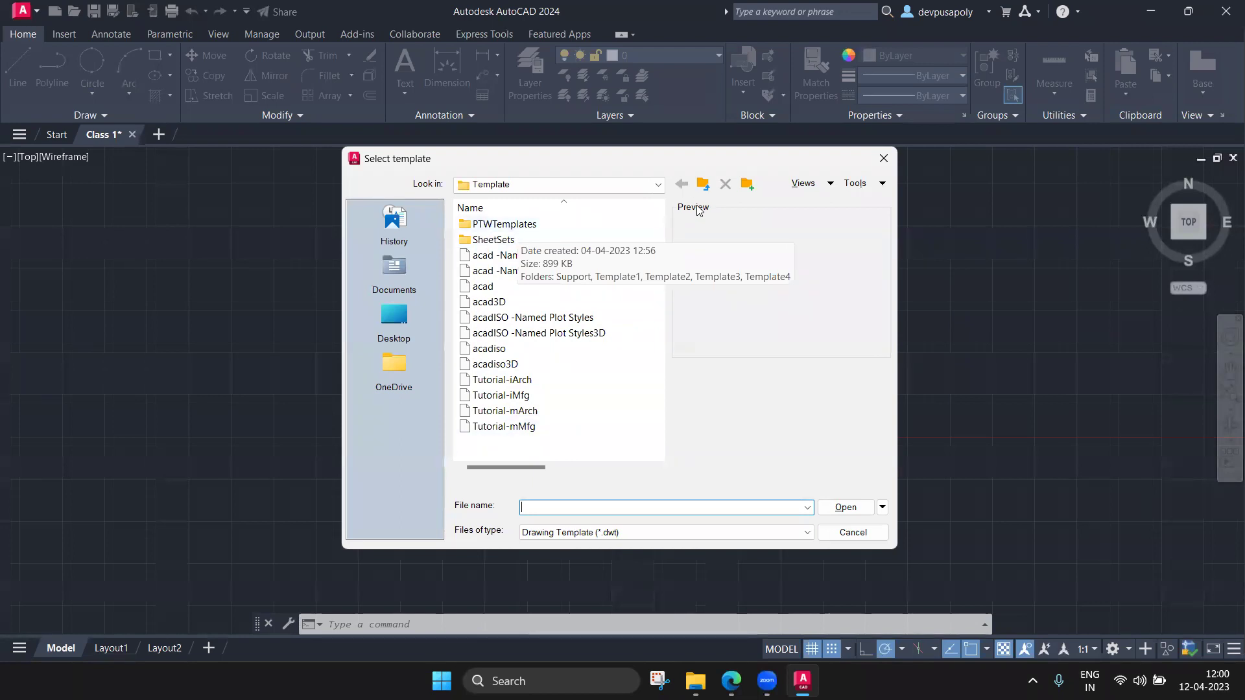
pyautogui.click(702, 185)
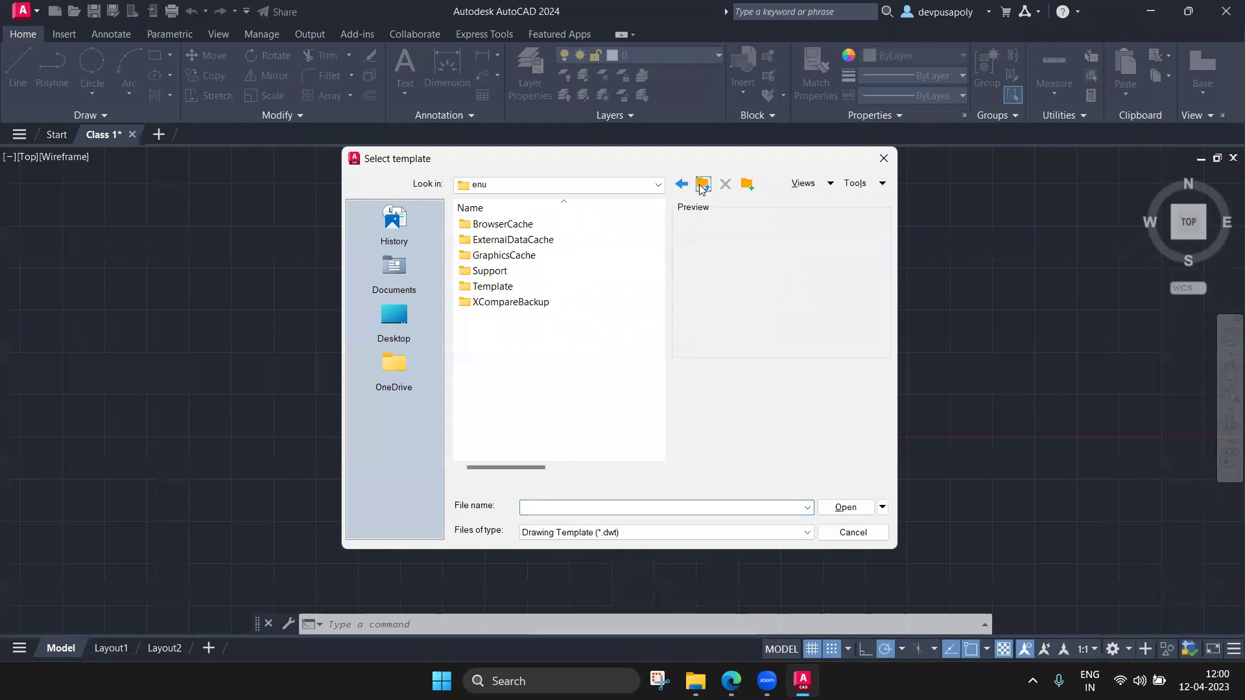
pyautogui.click(385, 335)
pyautogui.click(508, 401)
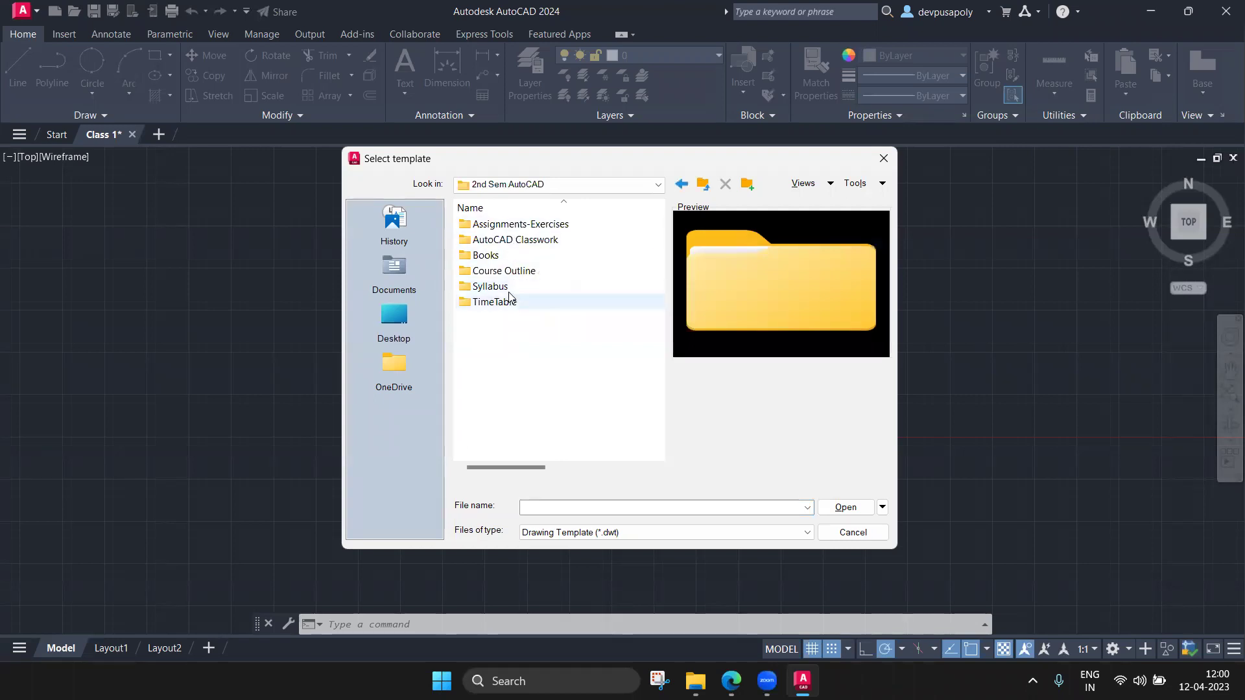
pyautogui.doubleClick(510, 243)
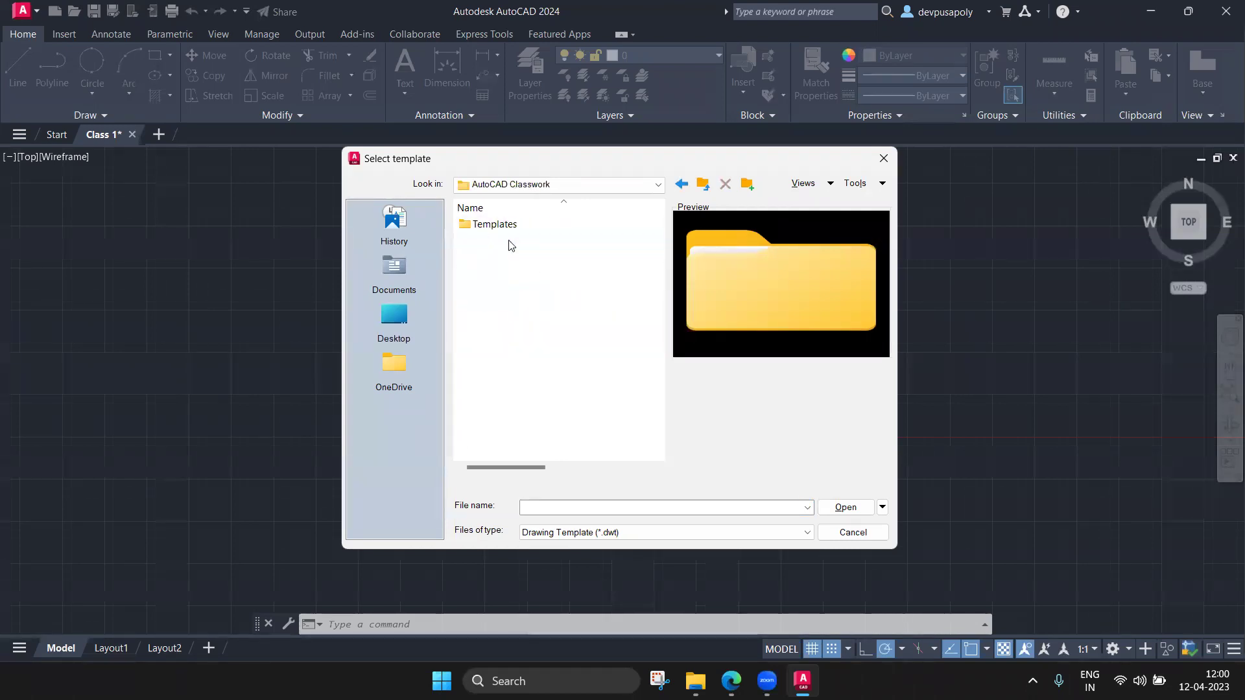
pyautogui.doubleClick(507, 226)
pyautogui.moveTo(486, 240)
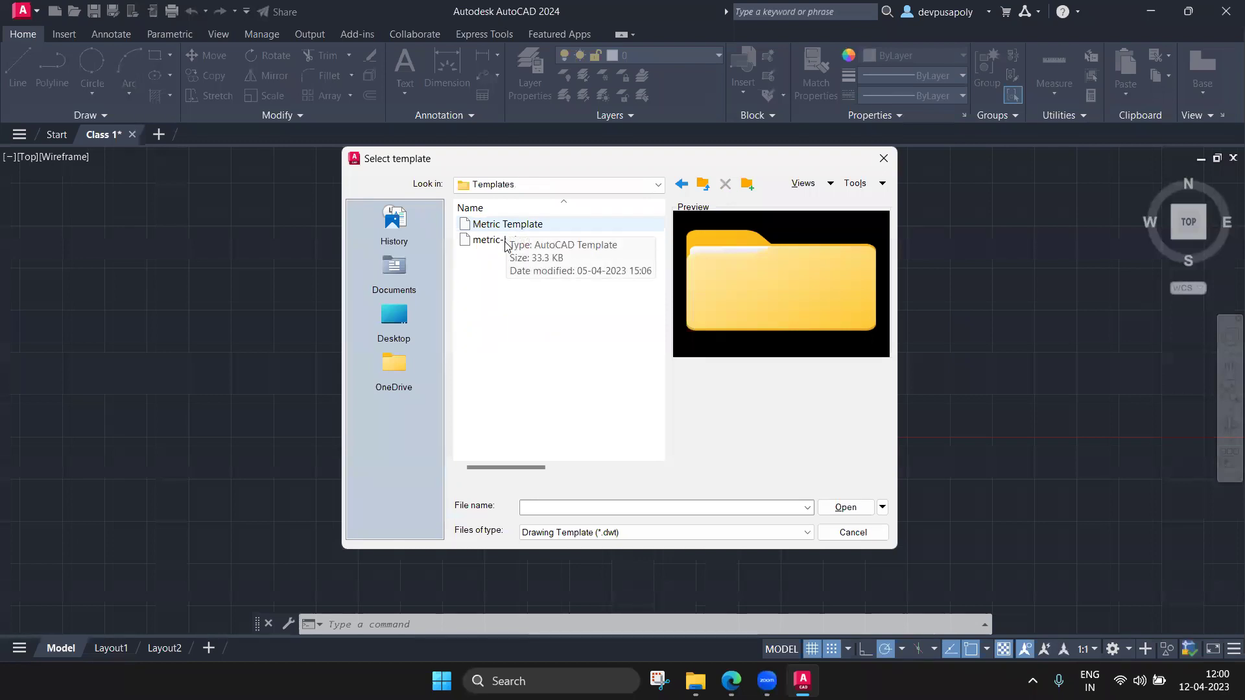
pyautogui.click(501, 229)
pyautogui.click(845, 507)
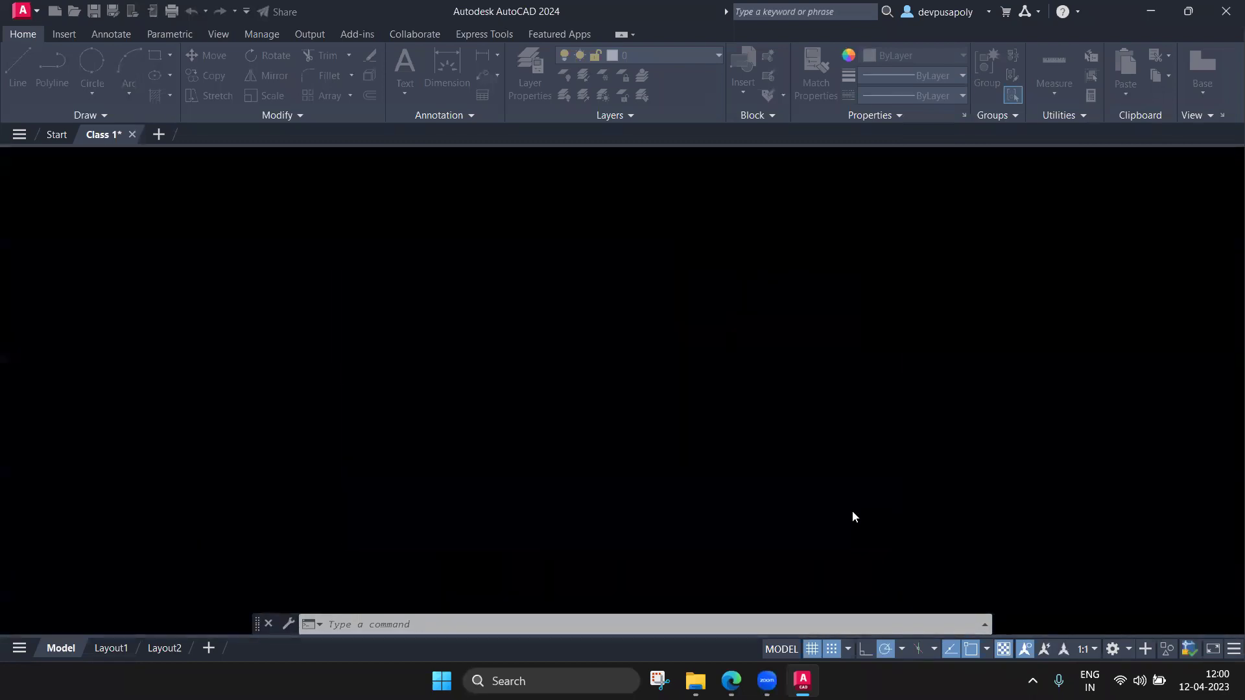
pyautogui.scroll(-2, 551, 411)
# Dimension the frame's right edge, showing its 210 height
pyautogui.moveTo(550, 355); pyautogui.dragTo(536, 353, button='middle')
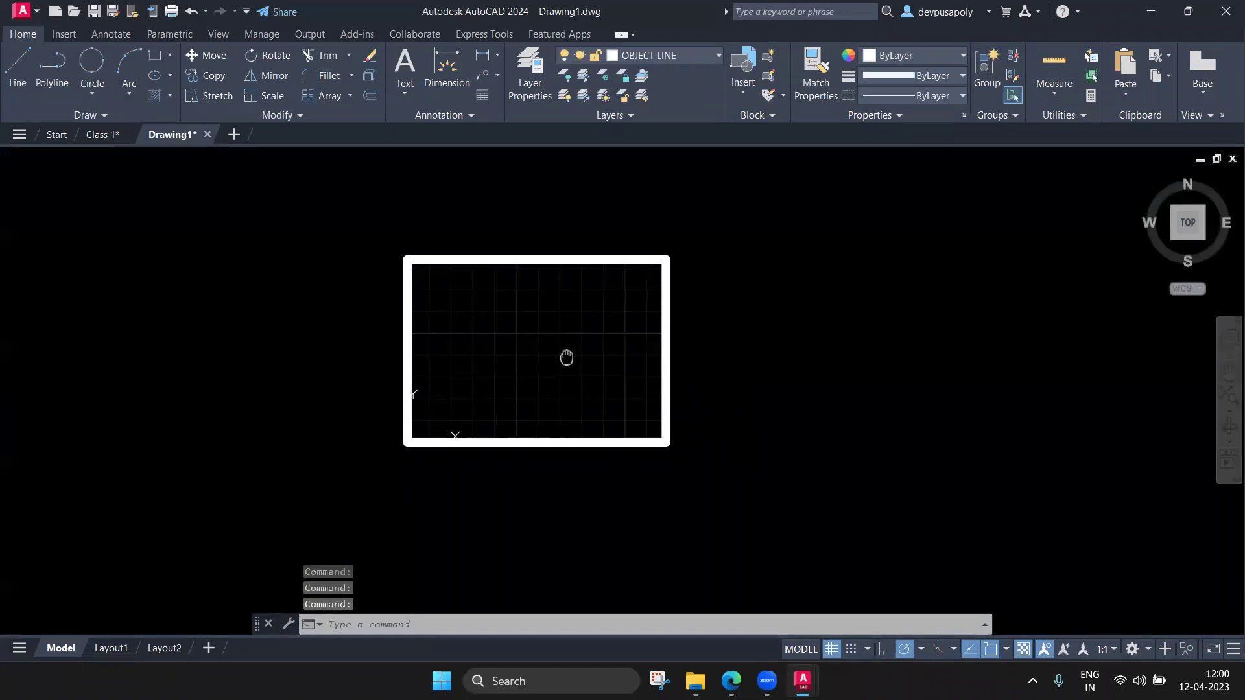
pyautogui.scroll(2, 533, 341)
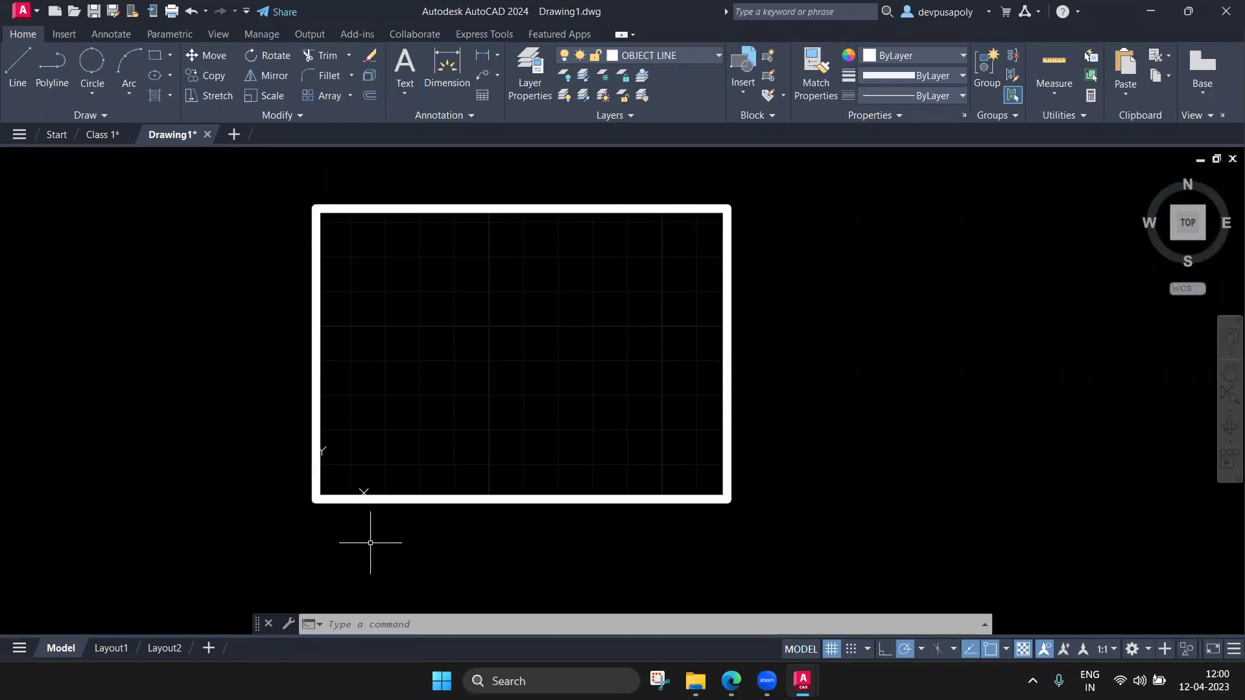
pyautogui.click(447, 71)
pyautogui.press('Return')
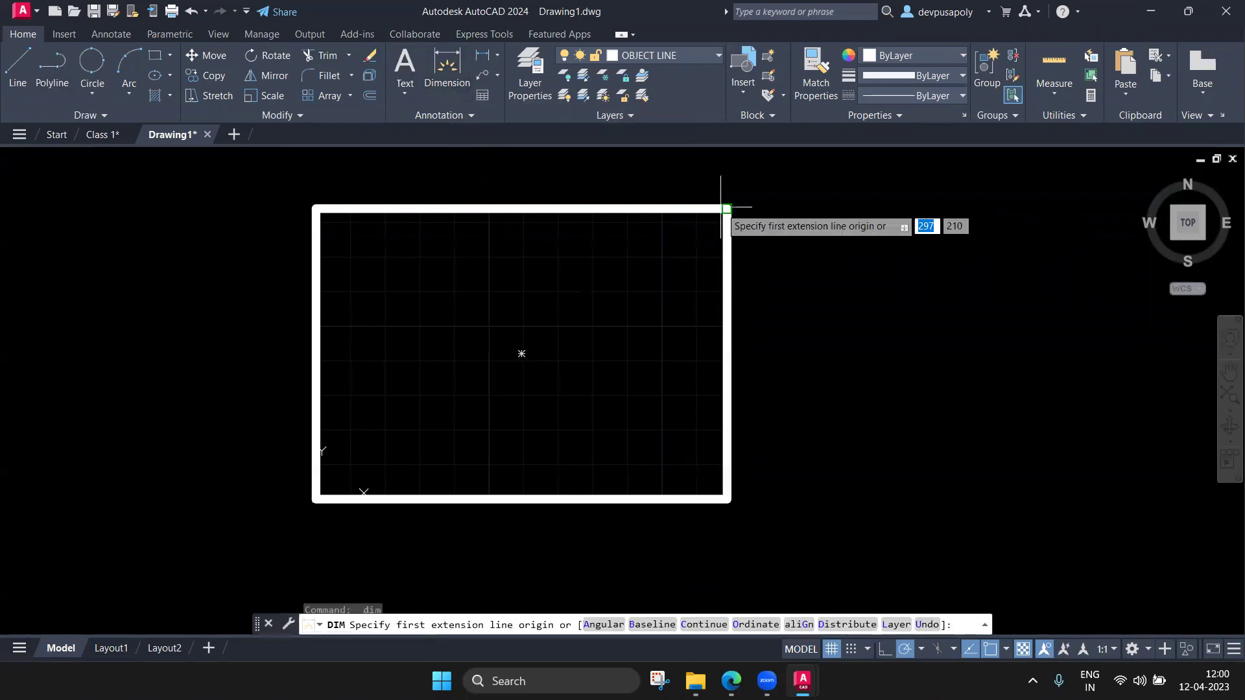
pyautogui.click(730, 208)
pyautogui.click(735, 501)
pyautogui.click(807, 408)
pyautogui.scroll(4, 838, 400)
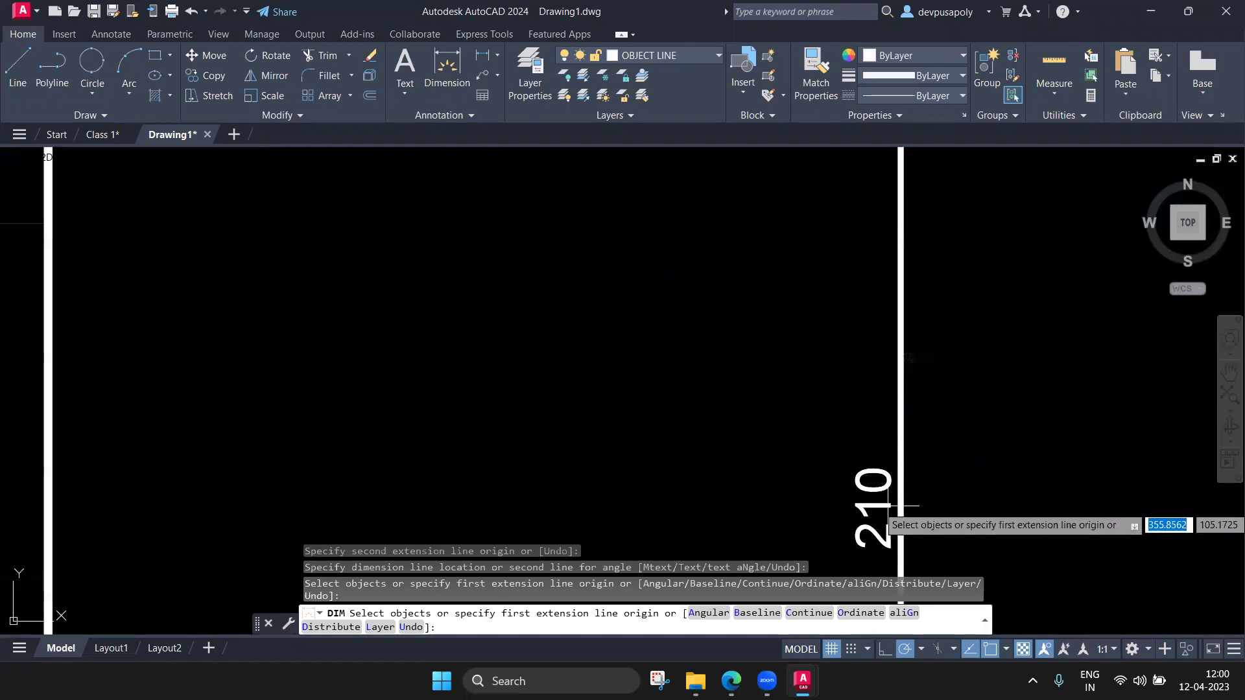
pyautogui.scroll(-5, 906, 505)
pyautogui.press('Return')
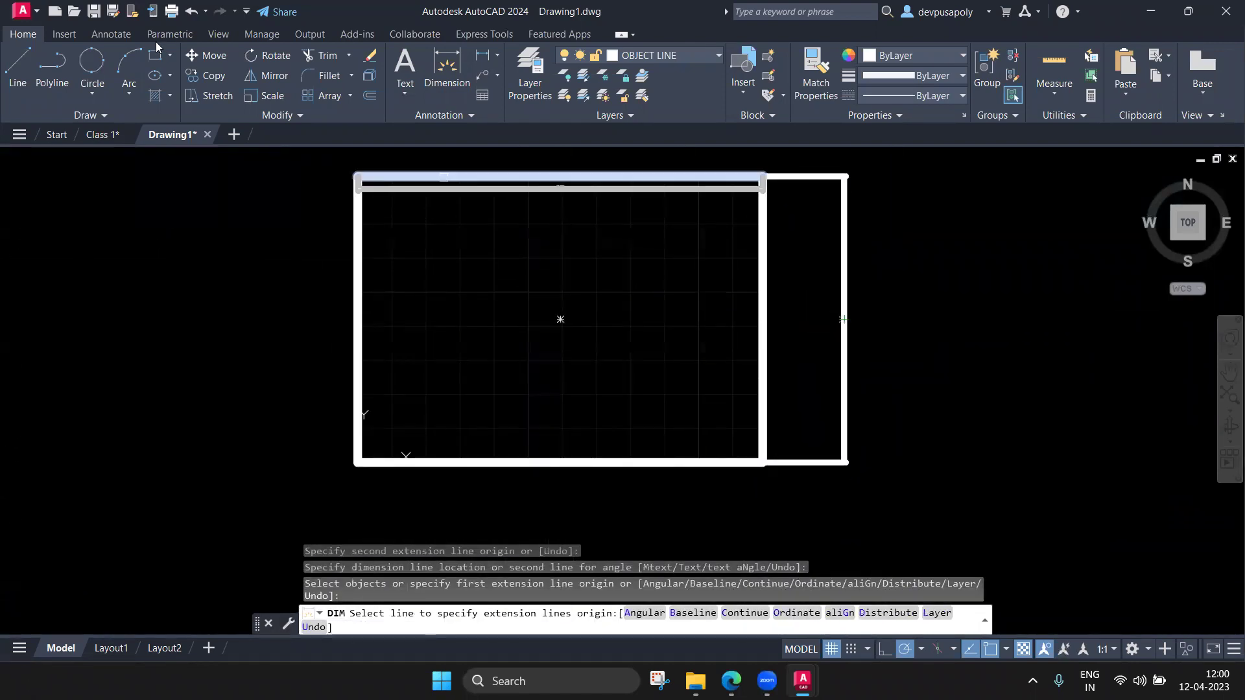
# Dimension the frame's bottom edge, showing its 297 width
pyautogui.click(447, 65)
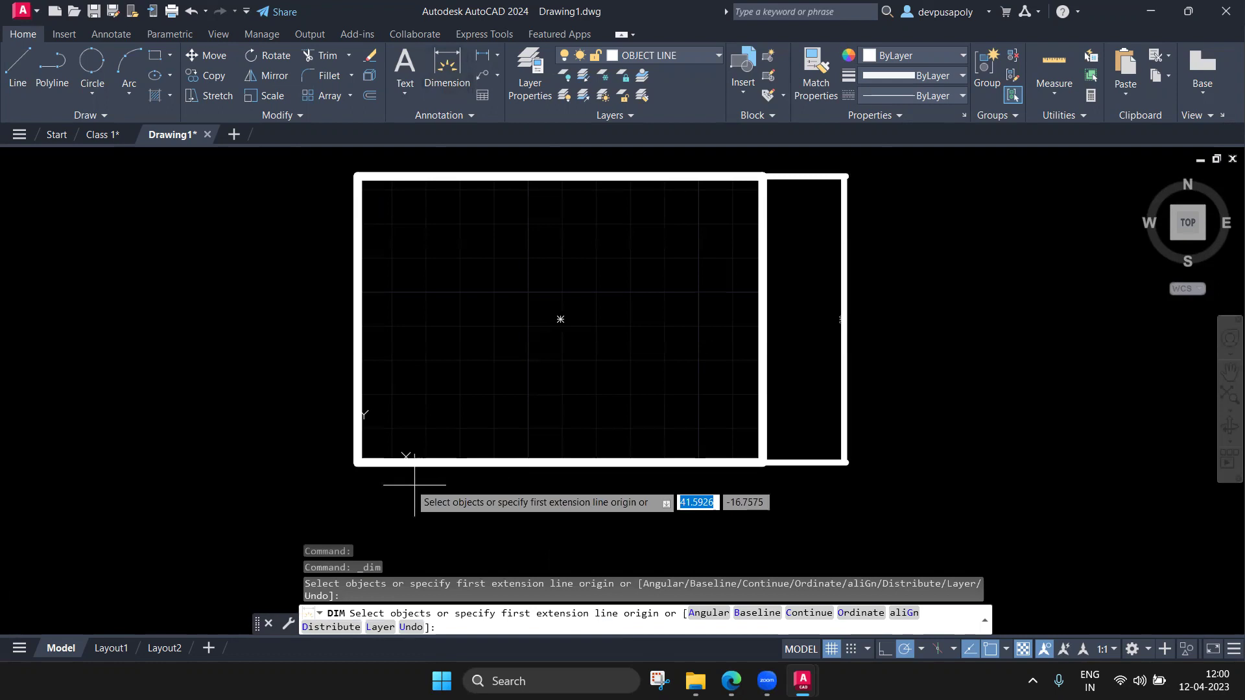
pyautogui.click(358, 462)
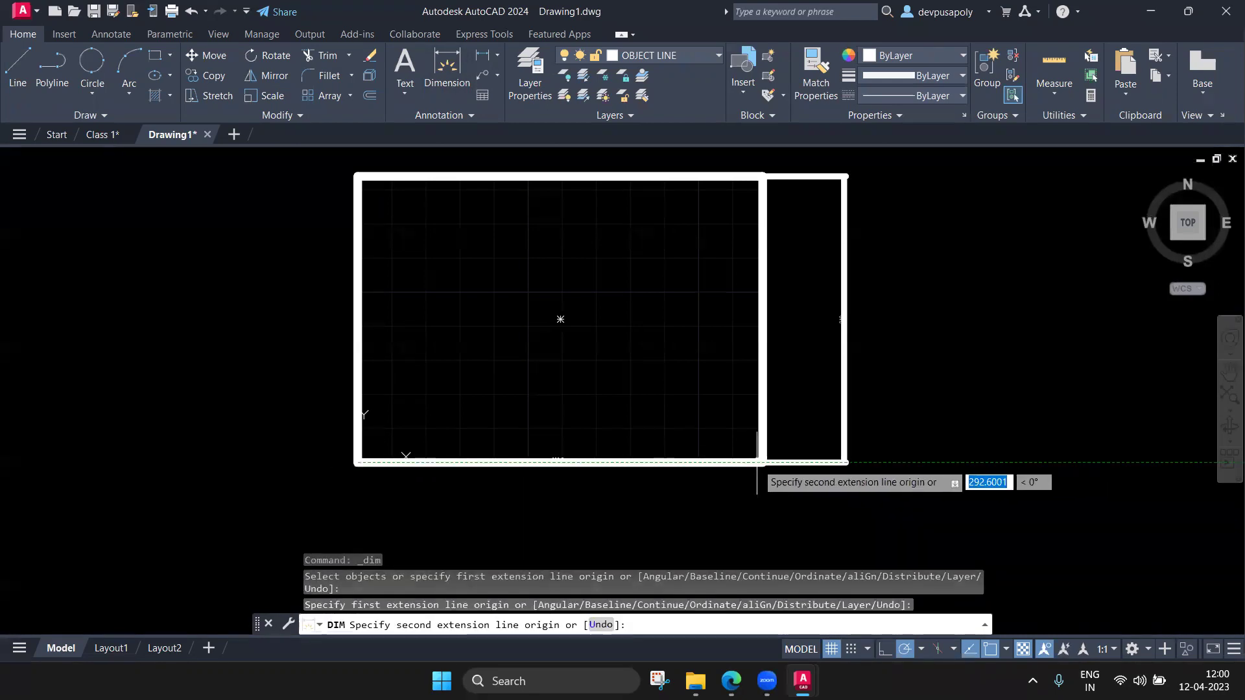
pyautogui.click(756, 463)
pyautogui.click(601, 518)
pyautogui.scroll(5, 588, 528)
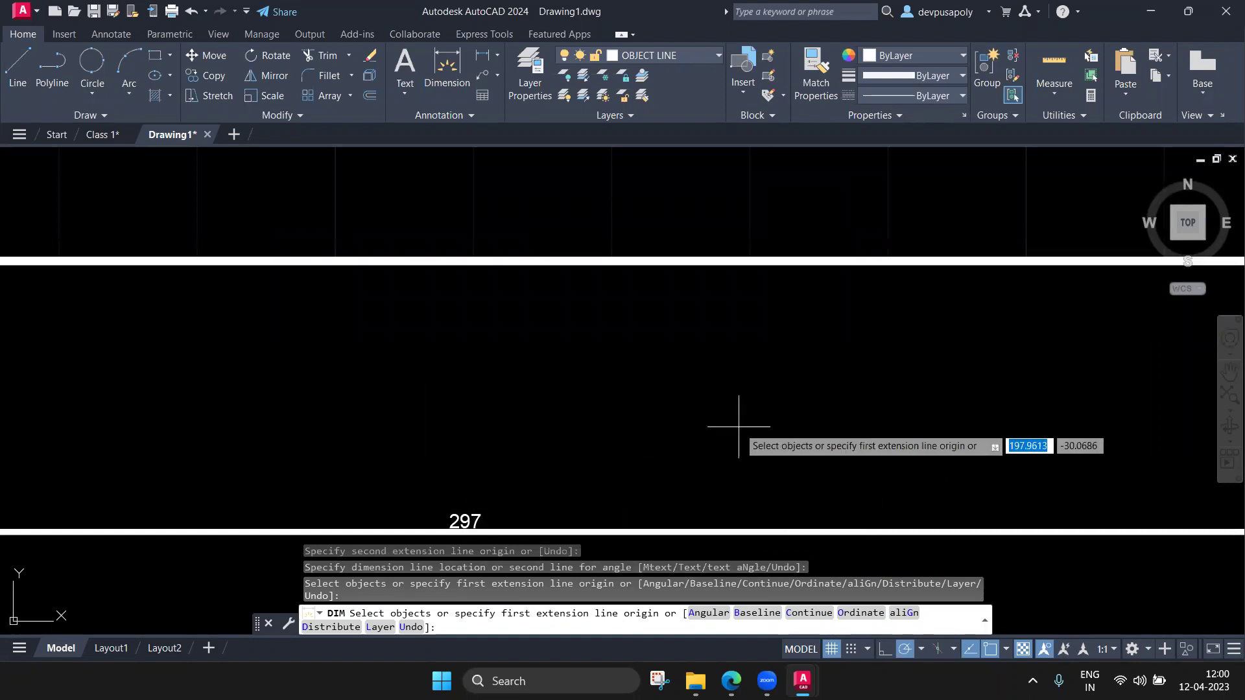
pyautogui.scroll(-5, 741, 422)
pyautogui.scroll(3, 723, 361)
pyautogui.scroll(2, 722, 358)
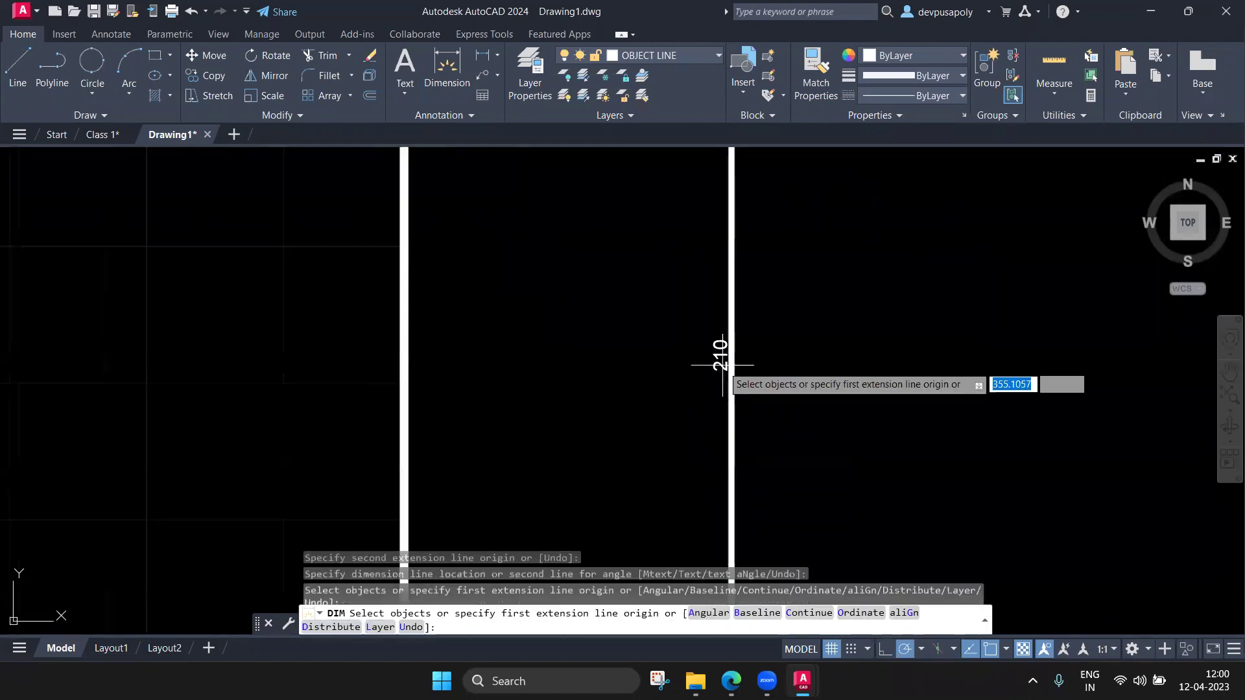
pyautogui.scroll(-3, 722, 357)
pyautogui.click(723, 370)
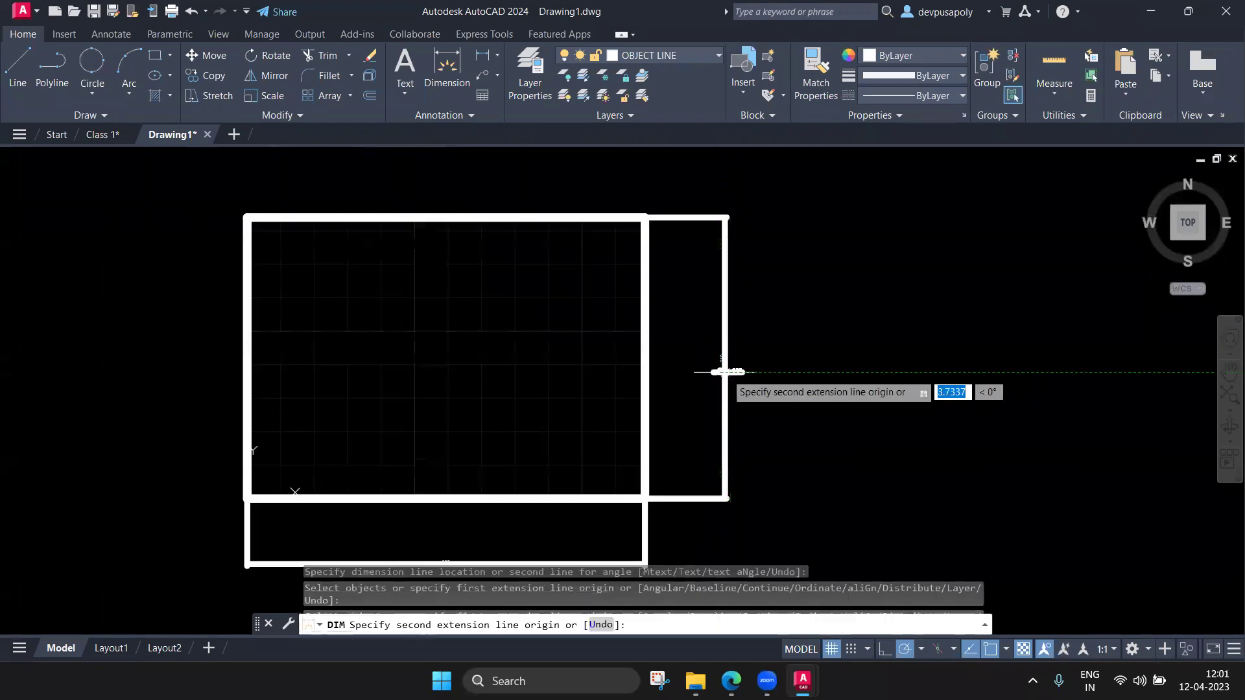
pyautogui.press('Escape')
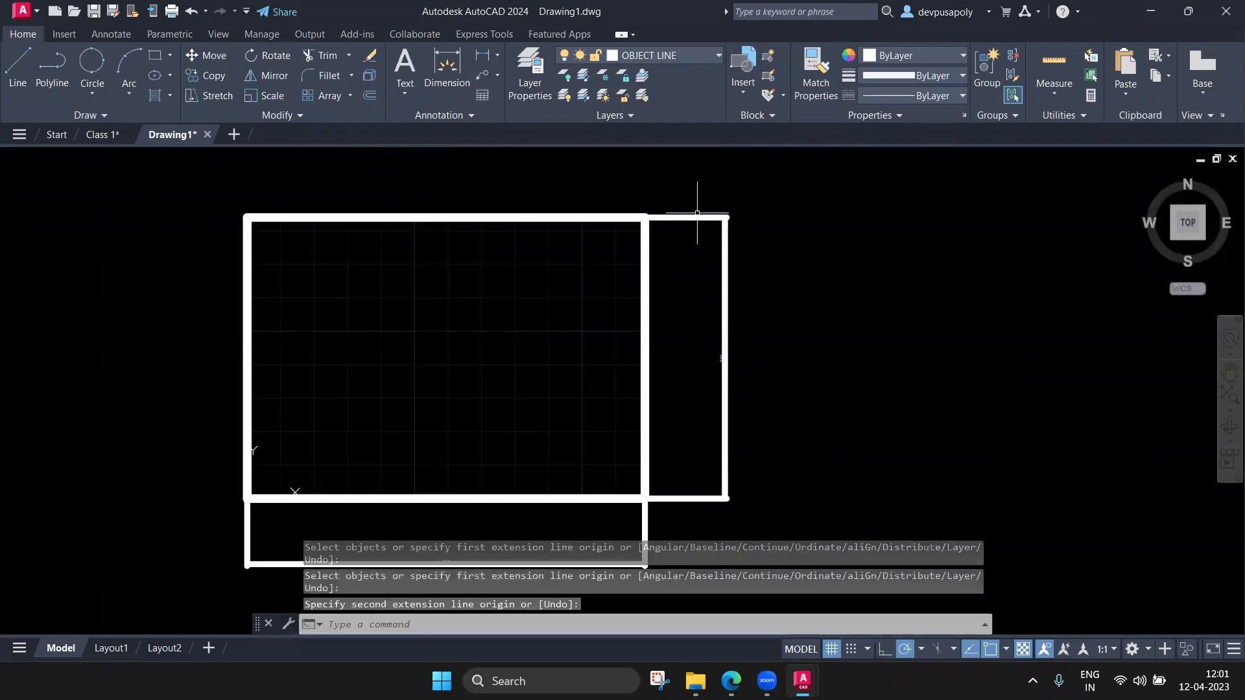
# Delete both frame dimensions and set the current lineweight to Default
pyautogui.click(697, 216)
pyautogui.press('Delete')
pyautogui.click(604, 560)
pyautogui.press('Delete')
pyautogui.click(947, 79)
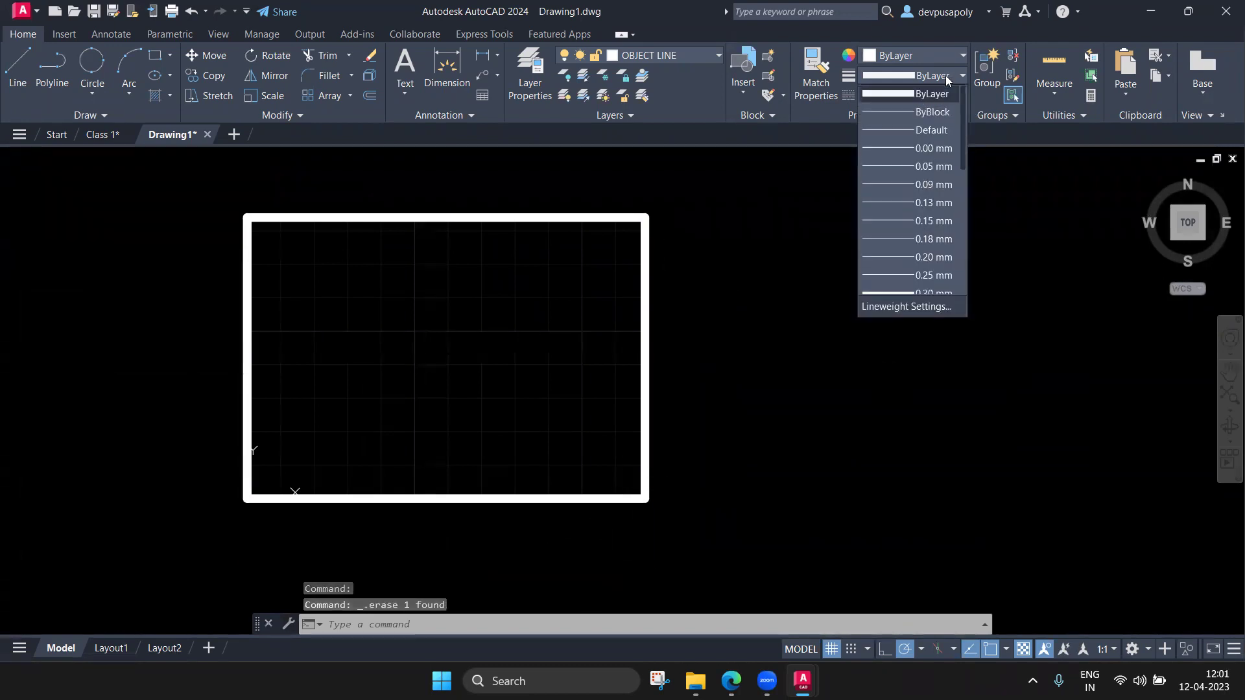
pyautogui.click(925, 132)
# Pan the frame slightly right and bring the textbook PDF forward
pyautogui.scroll(-2, 496, 380)
pyautogui.moveTo(520, 370); pyautogui.dragTo(556, 368, button='middle')
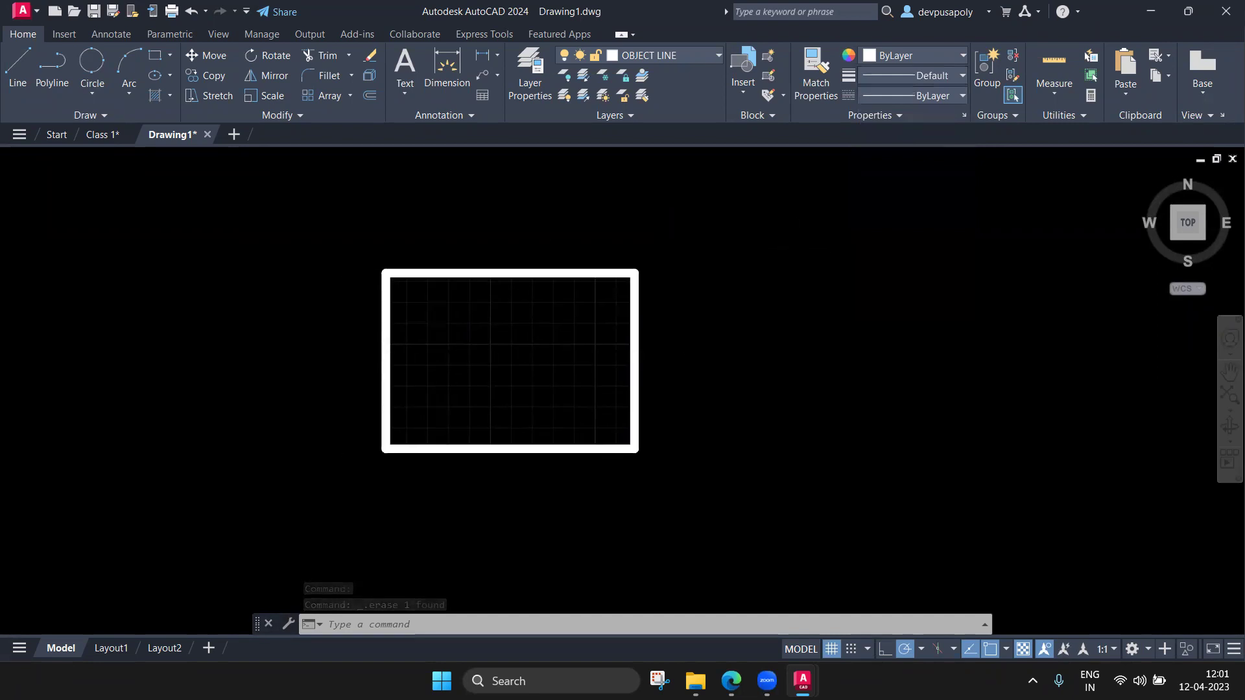
pyautogui.scroll(2, 555, 367)
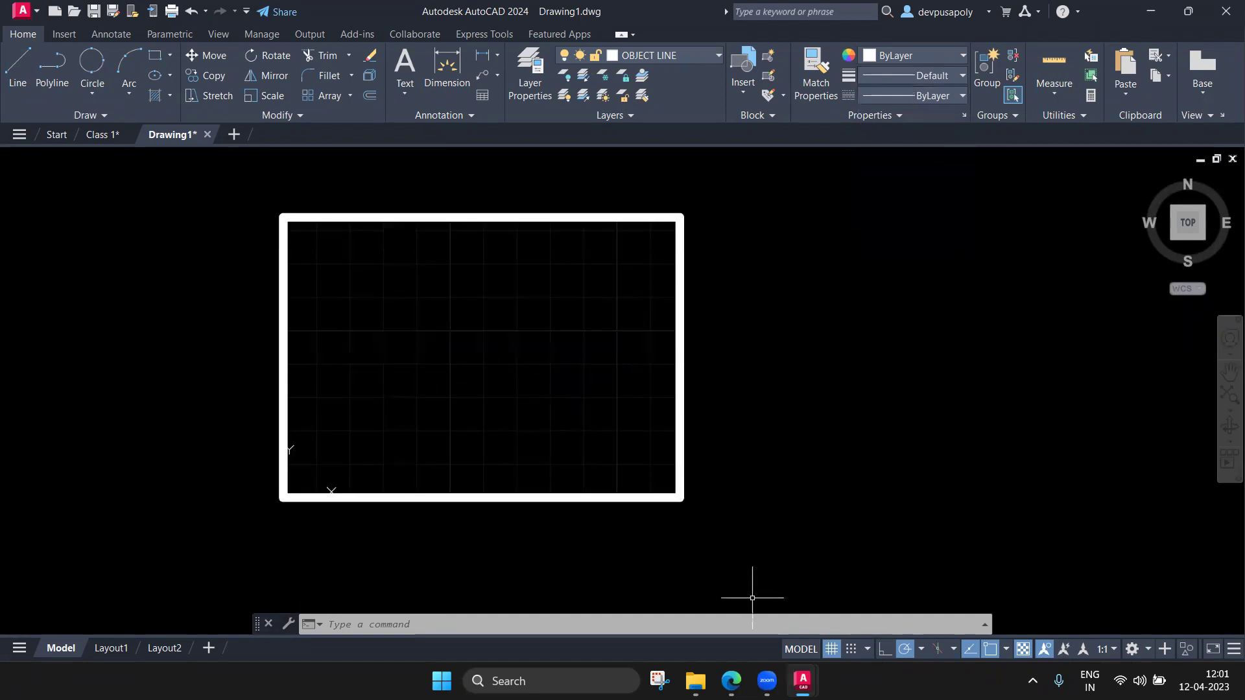
pyautogui.click(766, 680)
pyautogui.click(731, 681)
# Scroll the textbook back and forth through Lesson 3's circle-drawing pages
pyautogui.scroll(-2, 667, 360)
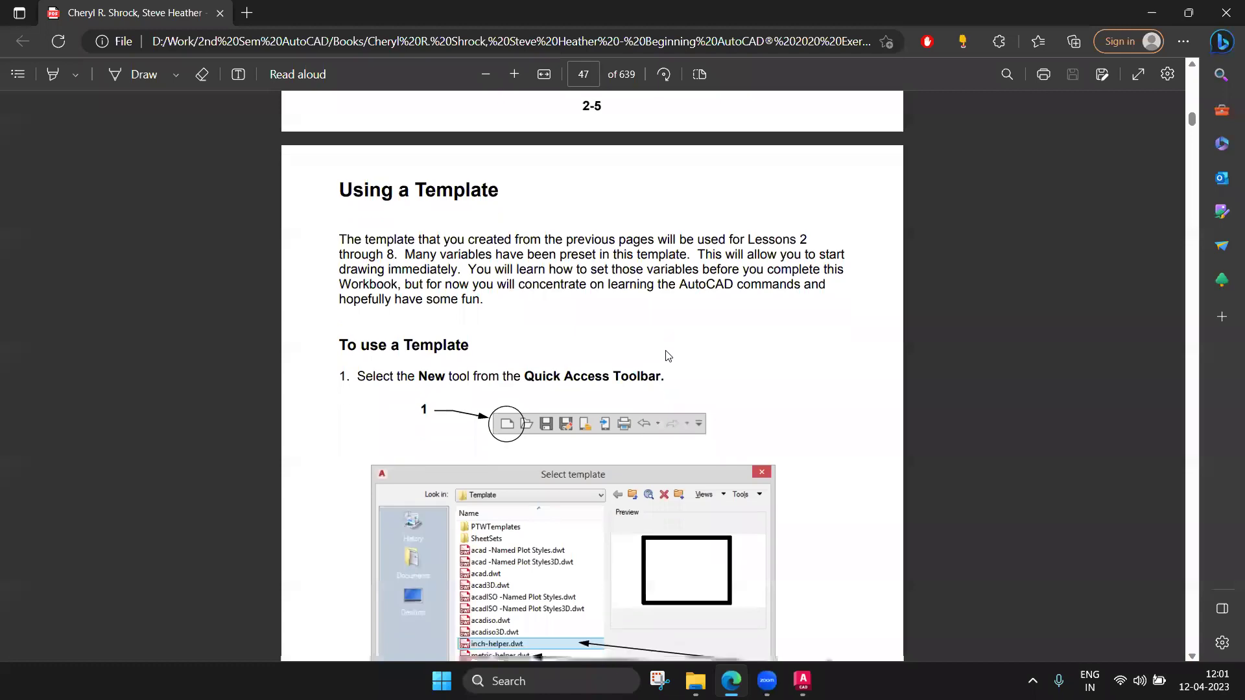
pyautogui.scroll(-10, 668, 360)
pyautogui.scroll(-6, 666, 364)
pyautogui.scroll(-10, 667, 364)
pyautogui.scroll(-10, 664, 350)
pyautogui.scroll(-10, 664, 350)
pyautogui.scroll(-10, 664, 350)
pyautogui.scroll(10, 664, 347)
pyautogui.scroll(10, 664, 347)
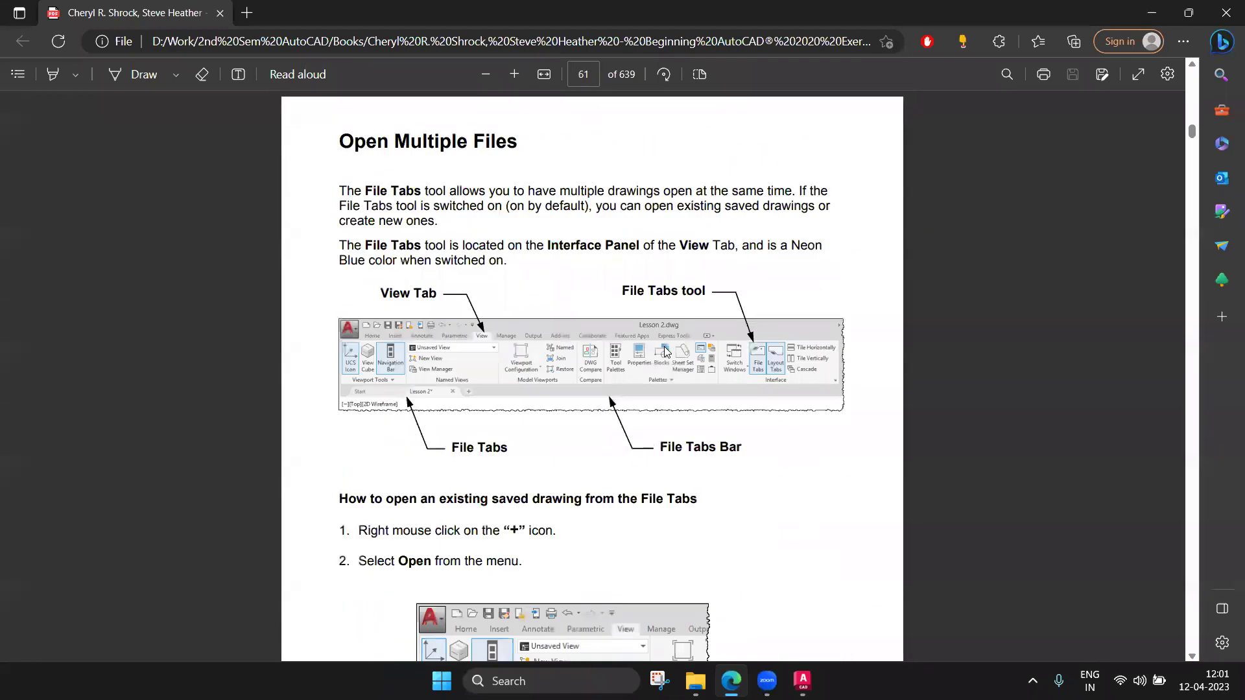
pyautogui.scroll(10, 664, 347)
pyautogui.scroll(-5, 665, 352)
pyautogui.scroll(15, 665, 352)
pyautogui.scroll(10, 665, 352)
pyautogui.scroll(5, 665, 352)
pyautogui.scroll(5, 666, 352)
pyautogui.scroll(10, 667, 352)
pyautogui.scroll(10, 666, 352)
pyautogui.scroll(15, 667, 352)
pyautogui.scroll(10, 666, 352)
pyautogui.scroll(15, 666, 352)
pyautogui.scroll(10, 666, 352)
pyautogui.scroll(10, 666, 352)
pyautogui.scroll(15, 667, 352)
pyautogui.scroll(10, 667, 352)
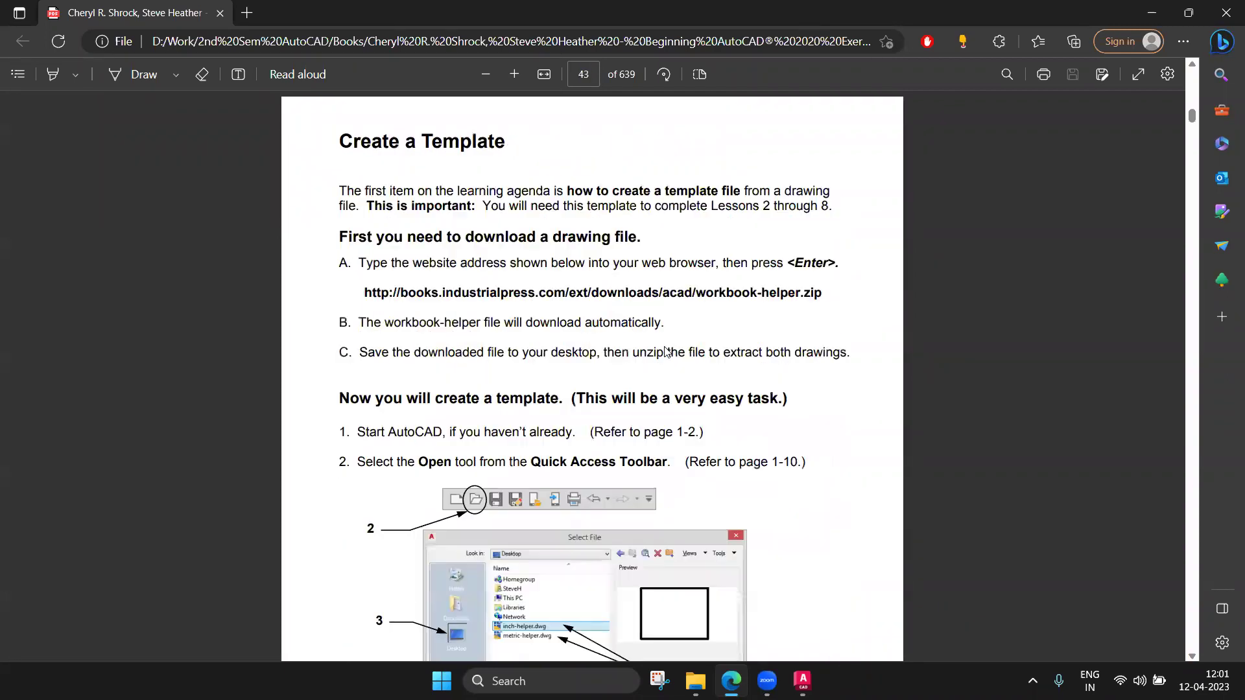
pyautogui.scroll(10, 666, 352)
pyautogui.scroll(10, 666, 352)
pyautogui.scroll(10, 666, 352)
pyautogui.scroll(10, 666, 352)
pyautogui.scroll(10, 667, 352)
pyautogui.scroll(-10, 664, 351)
pyautogui.scroll(-15, 665, 351)
pyautogui.scroll(-15, 664, 350)
pyautogui.scroll(-5, 667, 351)
pyautogui.scroll(-5, 666, 351)
pyautogui.scroll(-5, 666, 351)
pyautogui.scroll(-5, 666, 351)
pyautogui.scroll(-7, 664, 351)
pyautogui.scroll(-5, 664, 351)
pyautogui.scroll(-7, 665, 351)
pyautogui.scroll(-3, 665, 351)
pyautogui.scroll(-4, 667, 351)
pyautogui.scroll(-5, 667, 352)
pyautogui.scroll(-5, 666, 352)
pyautogui.scroll(-5, 667, 352)
pyautogui.scroll(-3, 667, 352)
pyautogui.scroll(-5, 666, 351)
pyautogui.scroll(8, 667, 352)
pyautogui.scroll(5, 666, 351)
pyautogui.scroll(3, 666, 352)
pyautogui.scroll(-1, 666, 351)
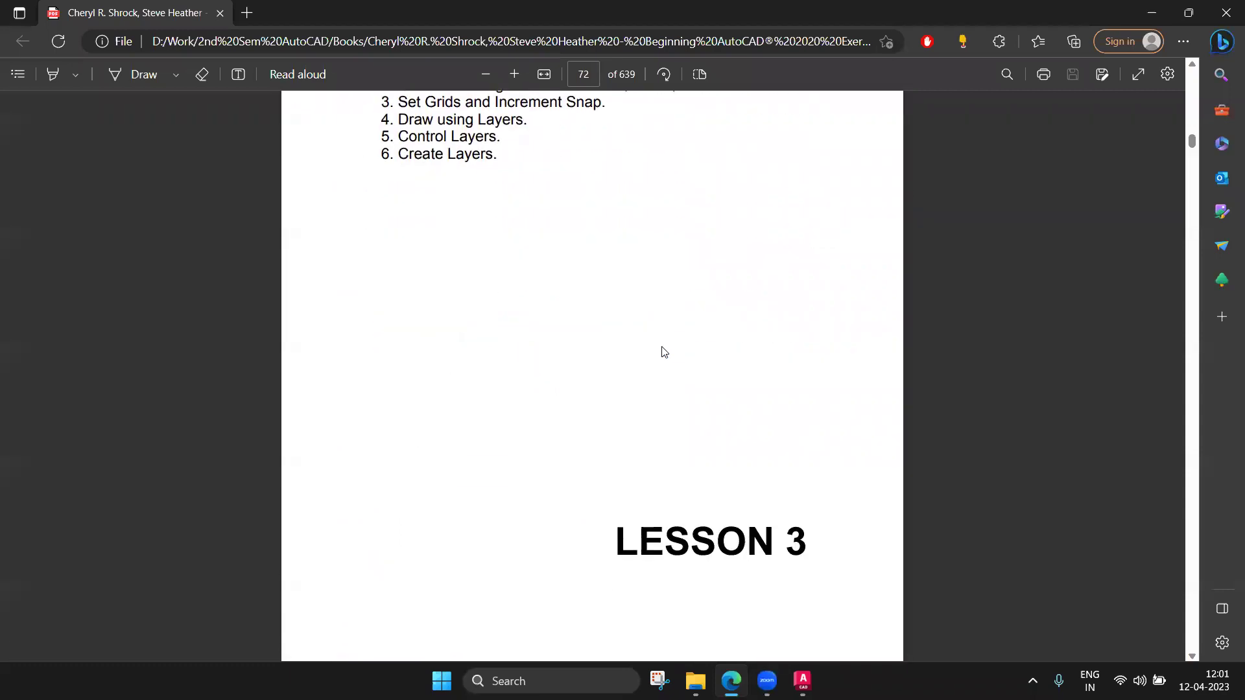
pyautogui.scroll(2, 664, 350)
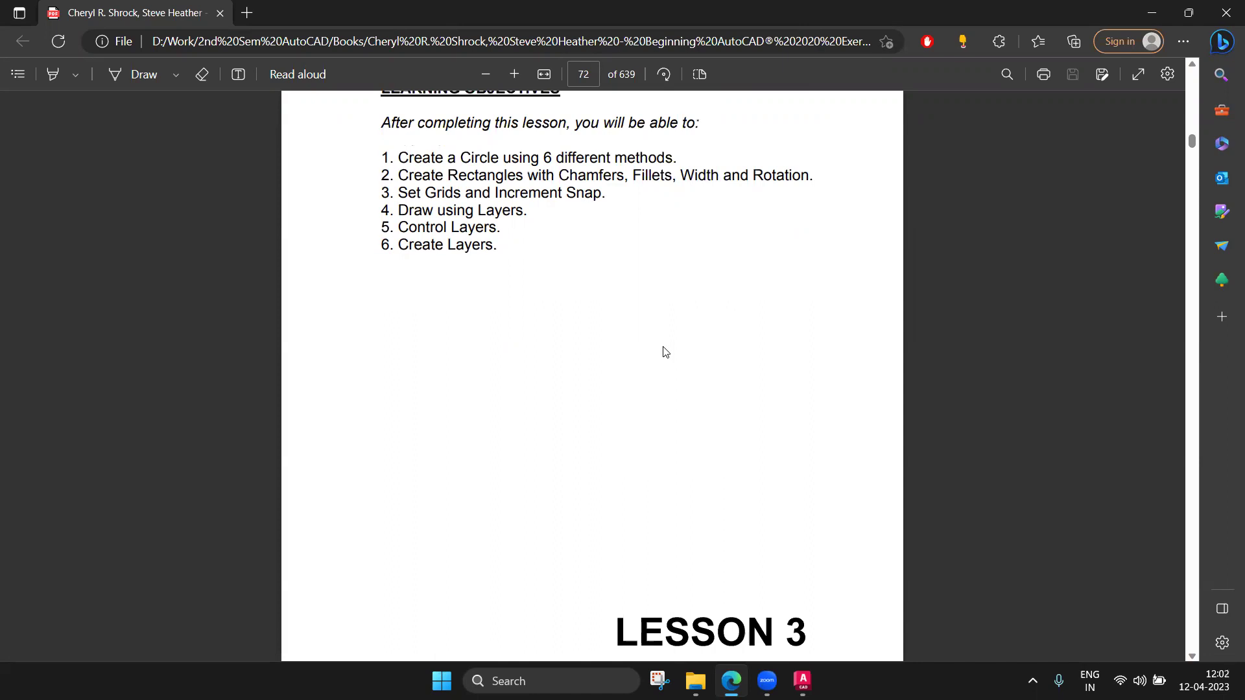
# Highlight 'Chamfers' in the lesson objectives, then move to the page 75 Rectangle section
pyautogui.moveTo(558, 175); pyautogui.dragTo(619, 176)
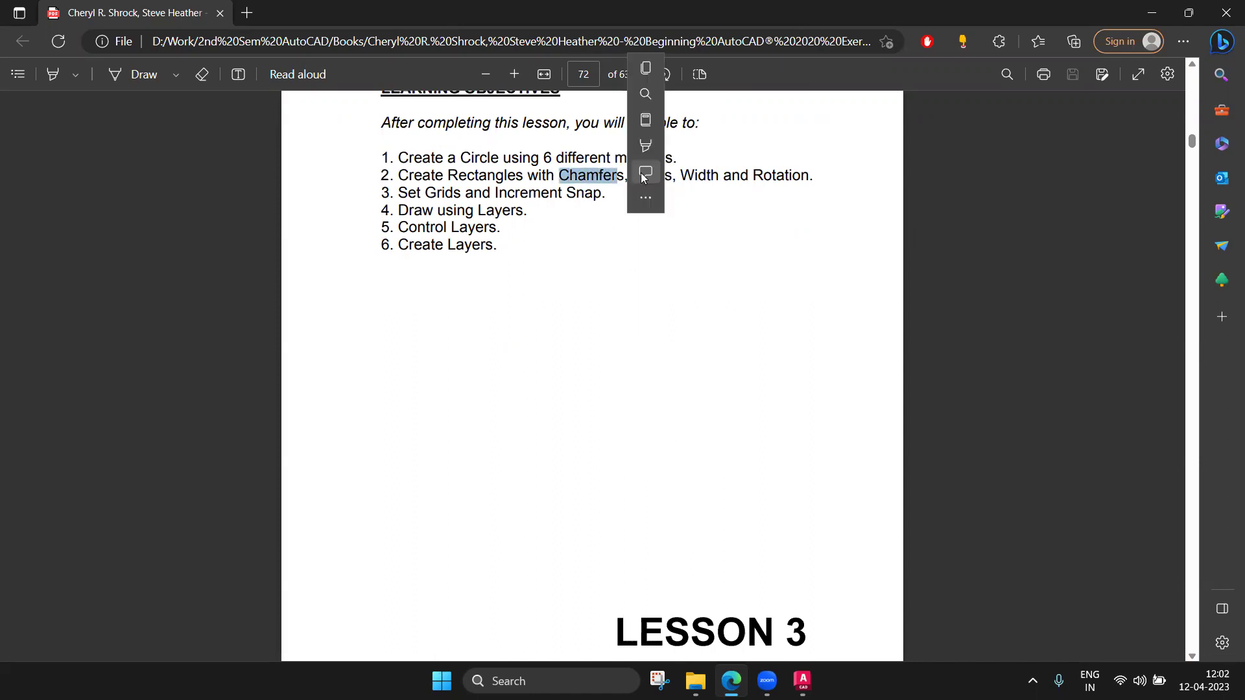
pyautogui.click(763, 343)
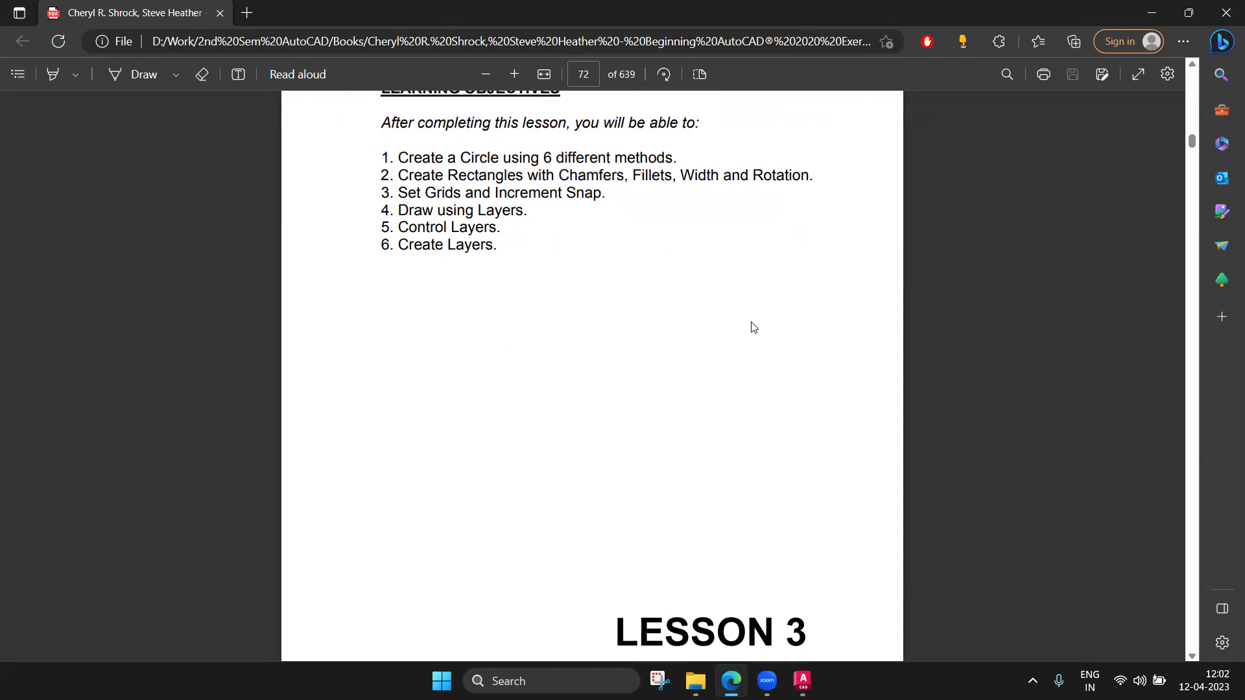
pyautogui.scroll(-5, 752, 327)
pyautogui.scroll(-6, 752, 328)
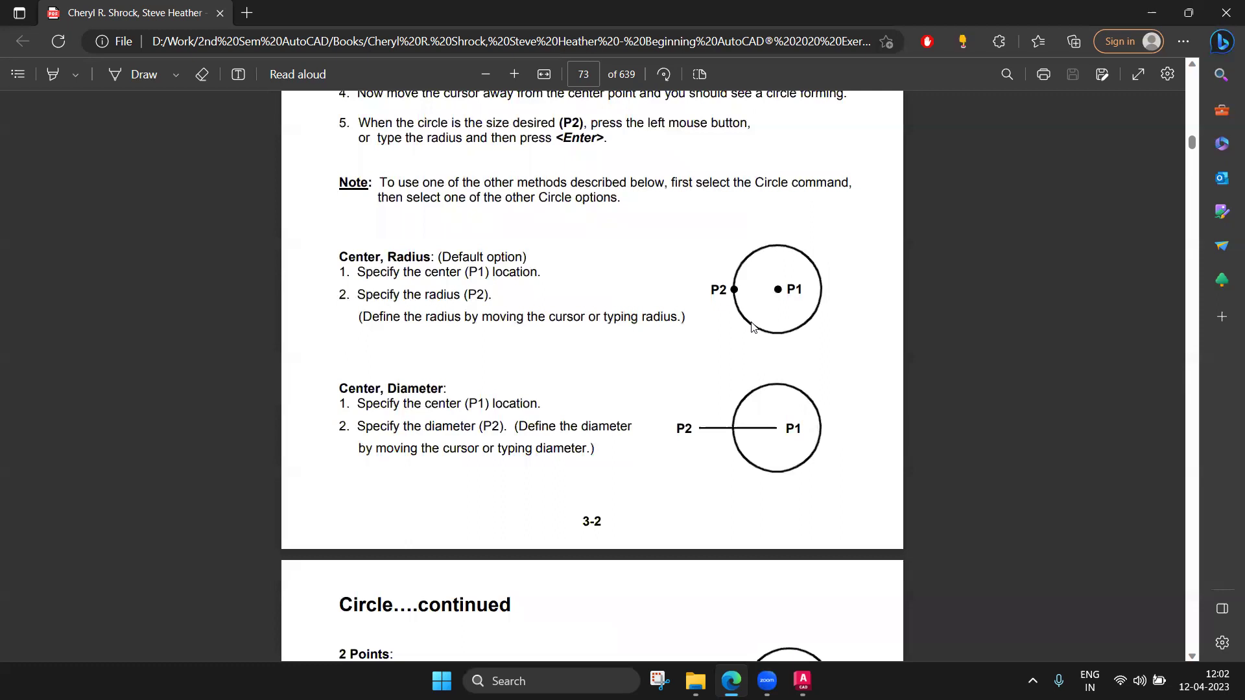
pyautogui.scroll(-2, 752, 327)
pyautogui.scroll(-8, 752, 327)
pyautogui.scroll(-9, 752, 327)
pyautogui.scroll(3, 753, 326)
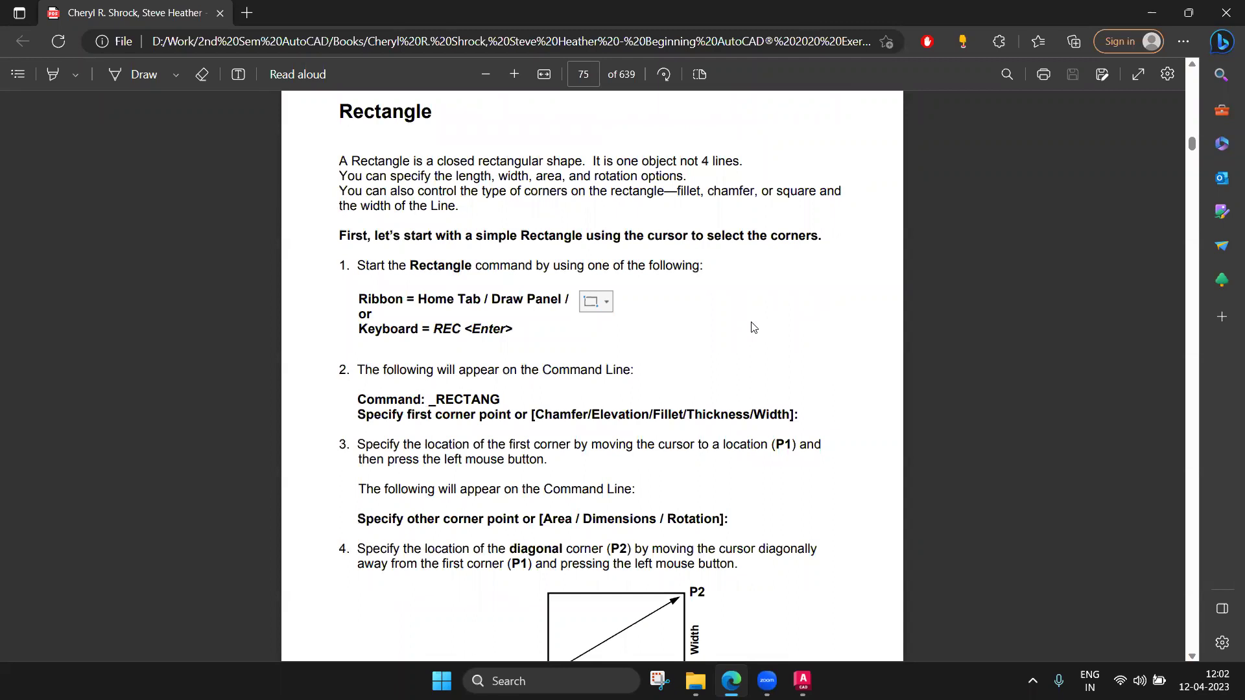
pyautogui.moveTo(802, 679)
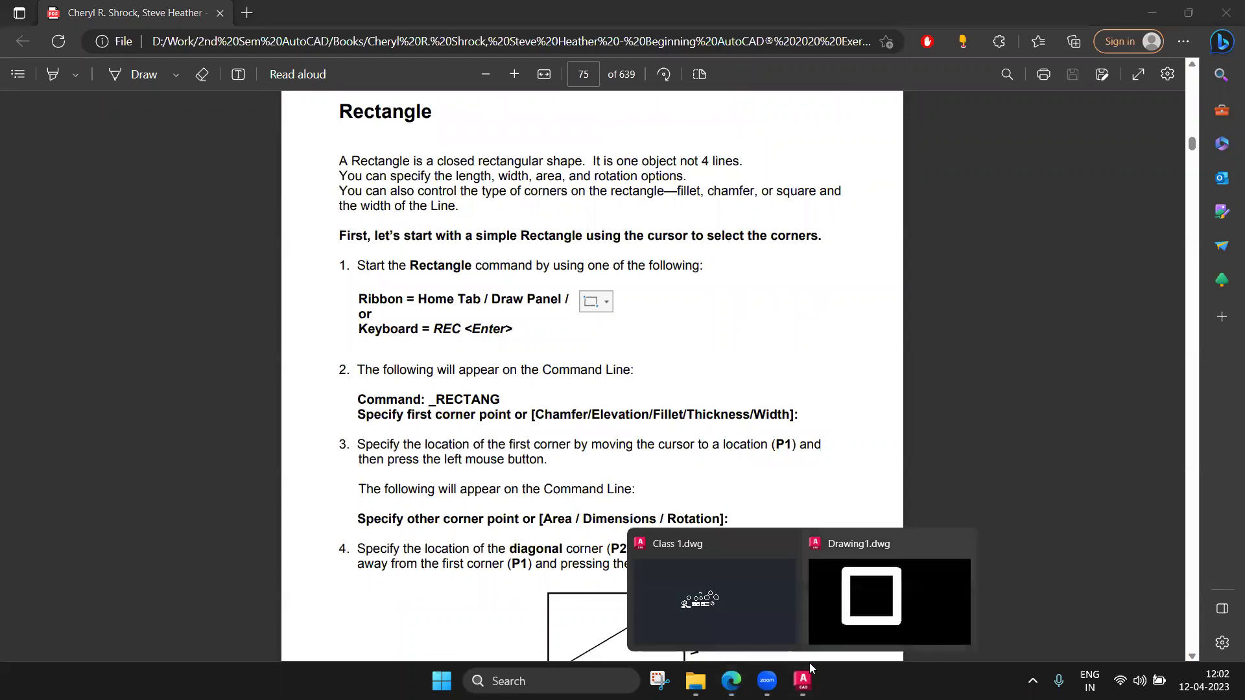
# Bring up the empty Drawing1 frame, pan it slightly, and minimise the textbook PDF
pyautogui.click(842, 603)
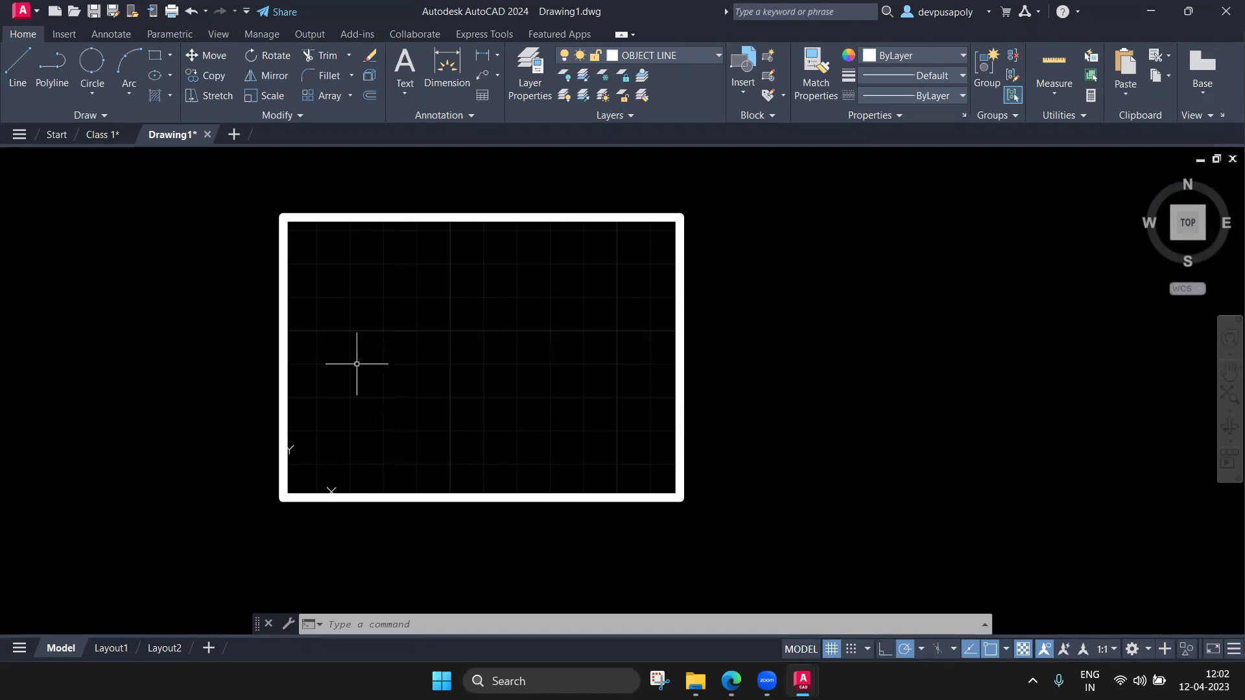
pyautogui.scroll(2, 556, 389)
pyautogui.scroll(-2, 555, 383)
pyautogui.moveTo(556, 383); pyautogui.dragTo(567, 405, button='middle')
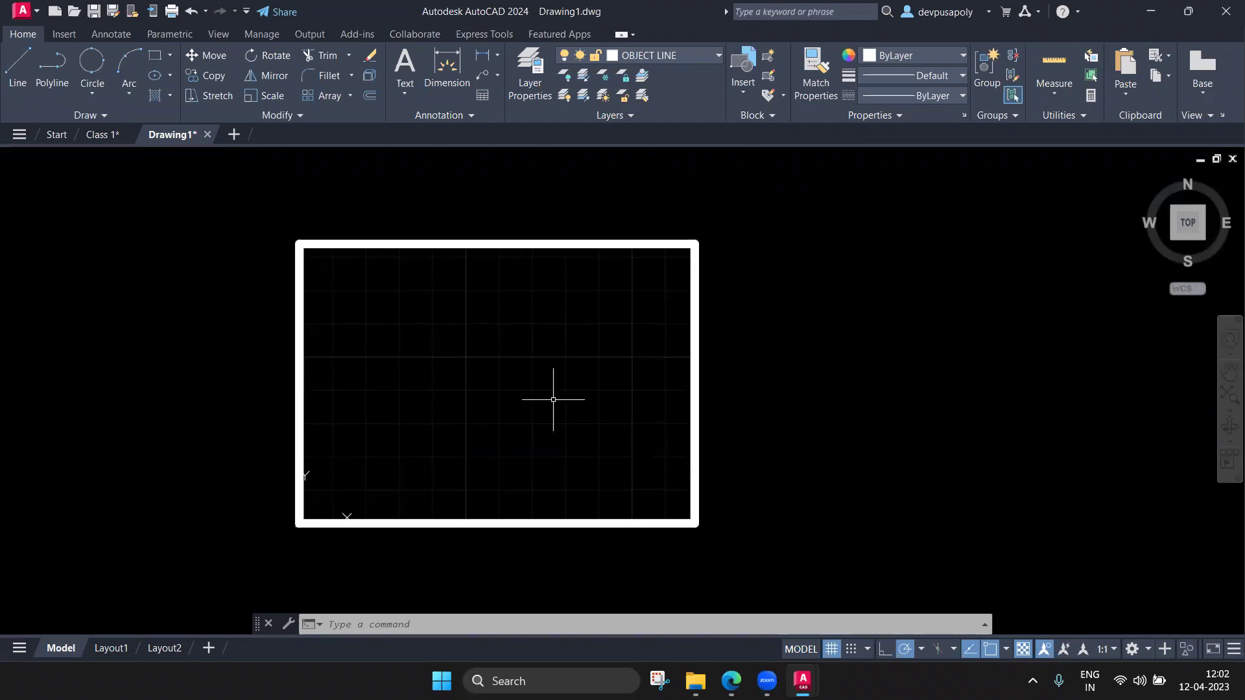
pyautogui.scroll(2, 555, 400)
pyautogui.click(731, 681)
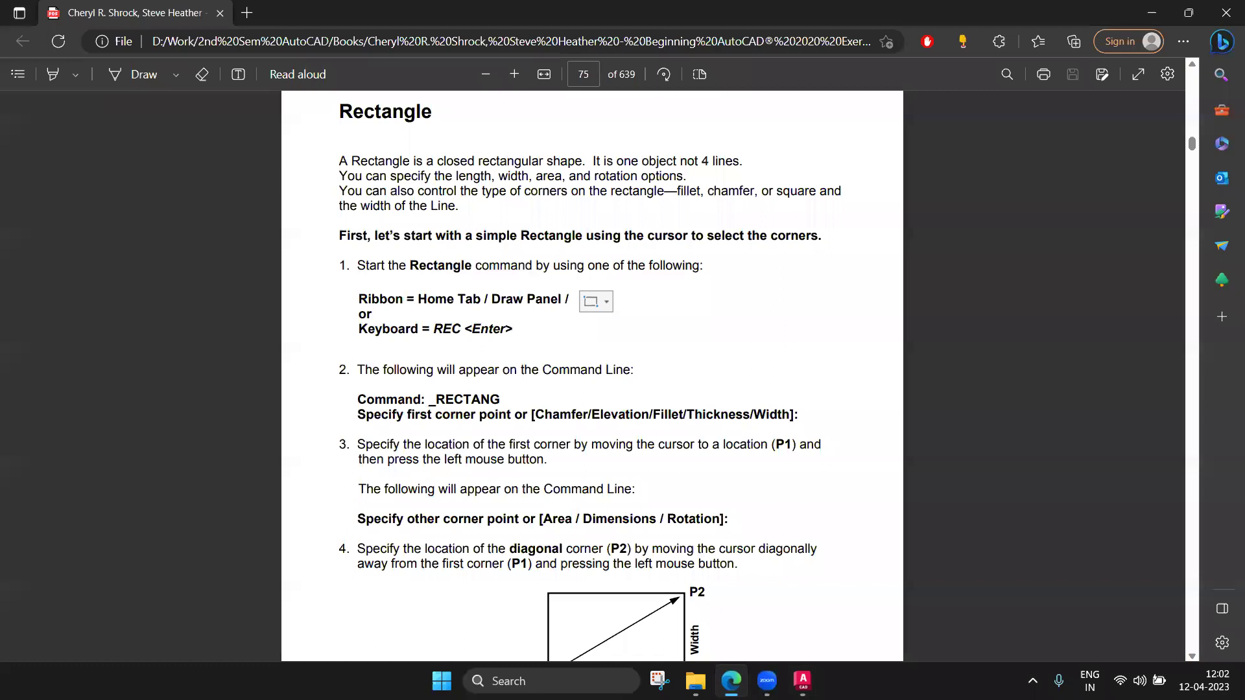
pyautogui.click(732, 681)
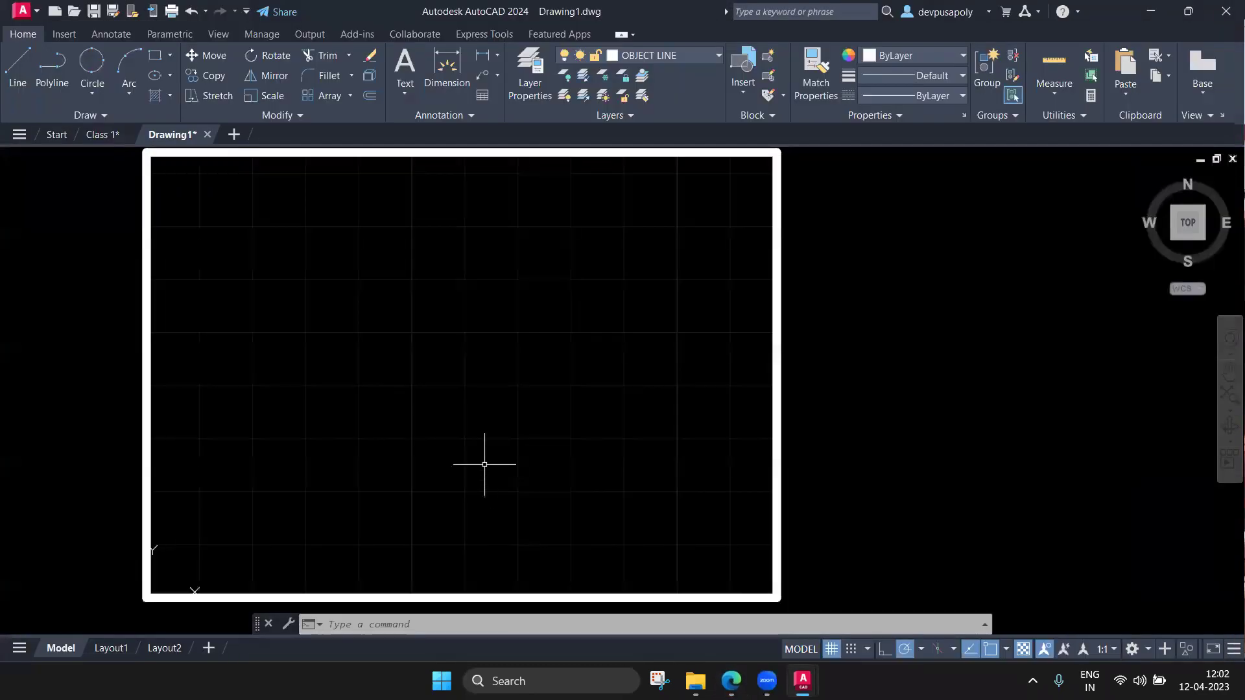
# Draw a plain rectangle with REC, two picked corners, in the frame's upper left
pyautogui.write('rect')
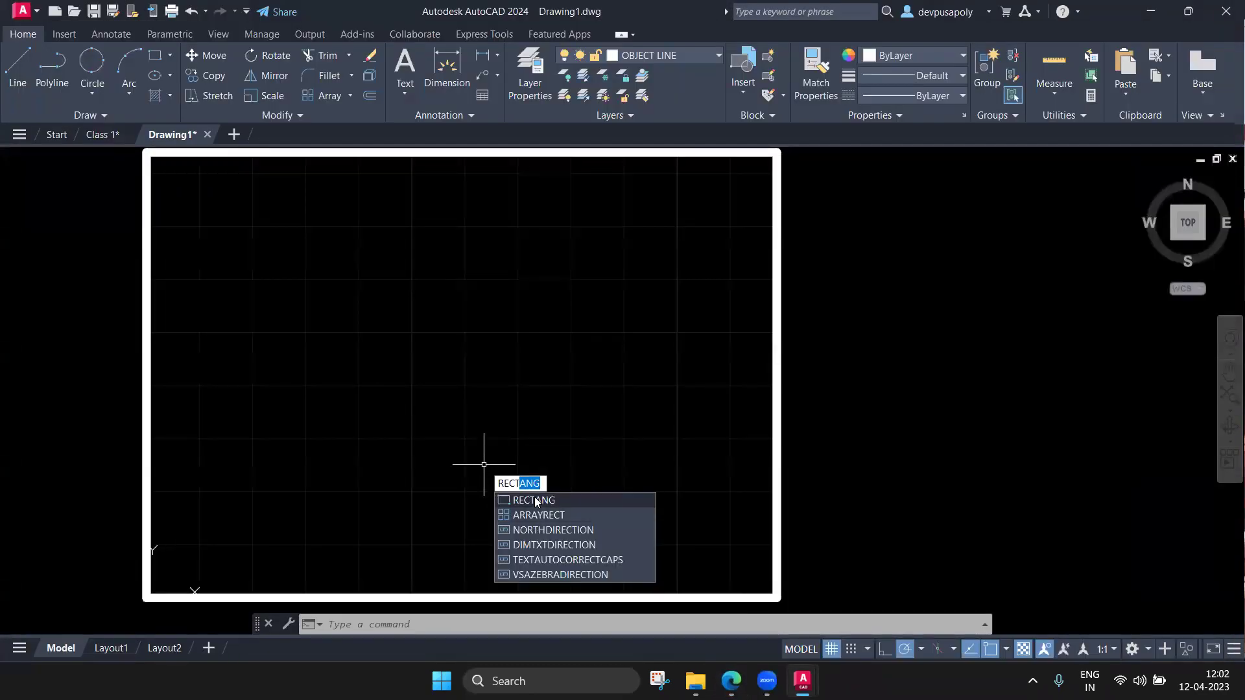
pyautogui.press('Return')
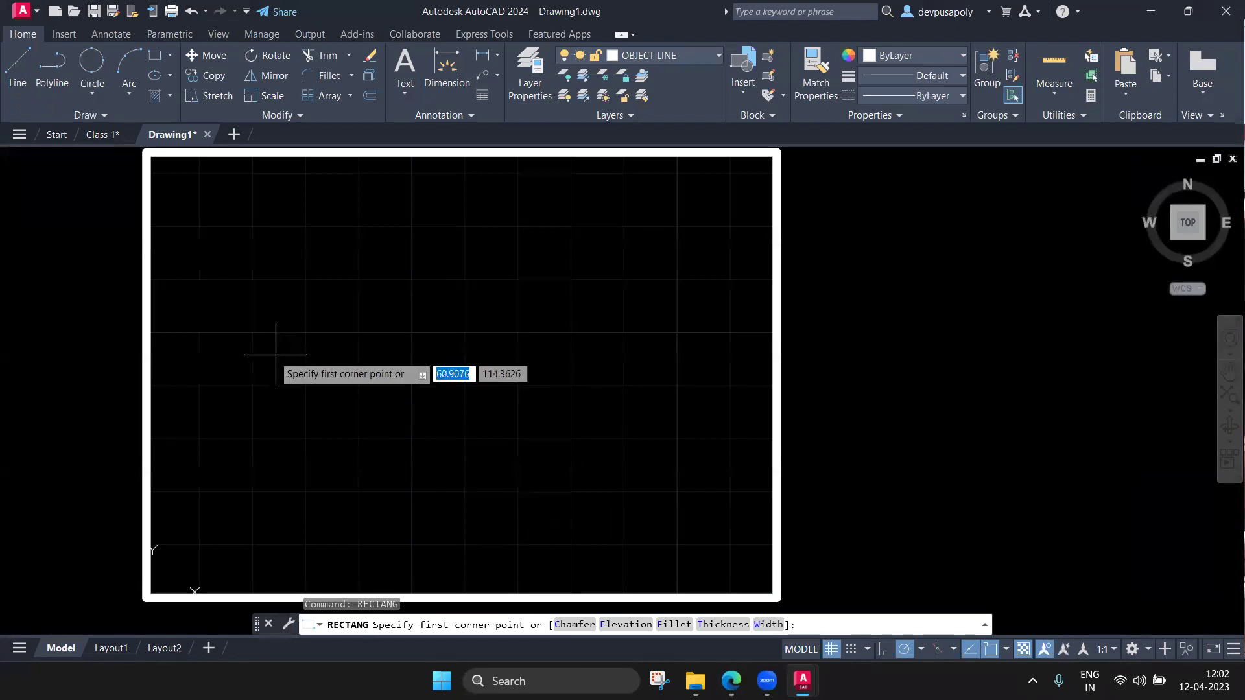
pyautogui.click(194, 335)
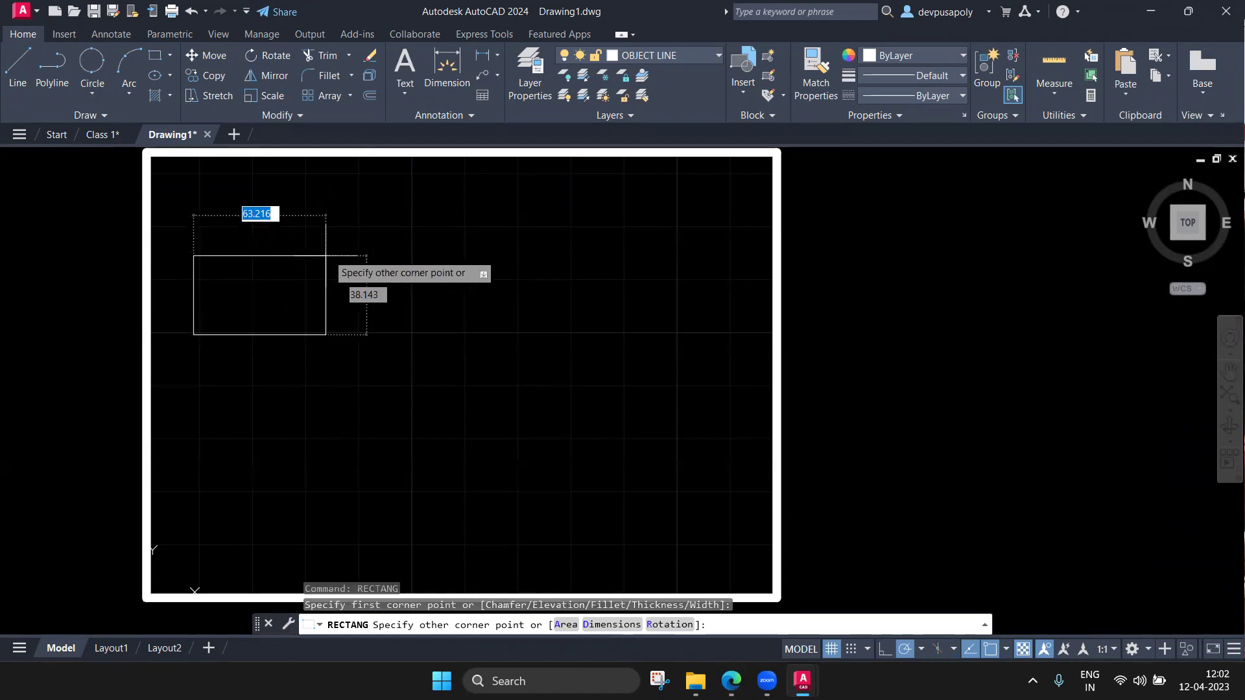
pyautogui.click(352, 240)
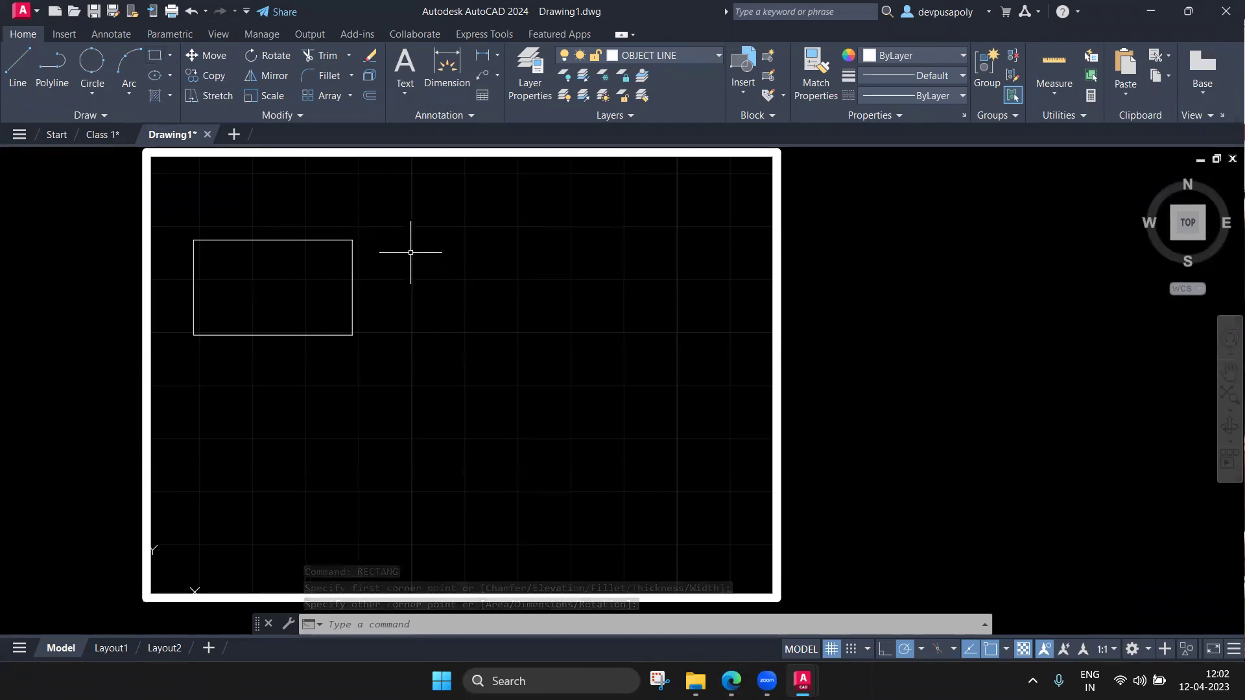
pyautogui.click(326, 336)
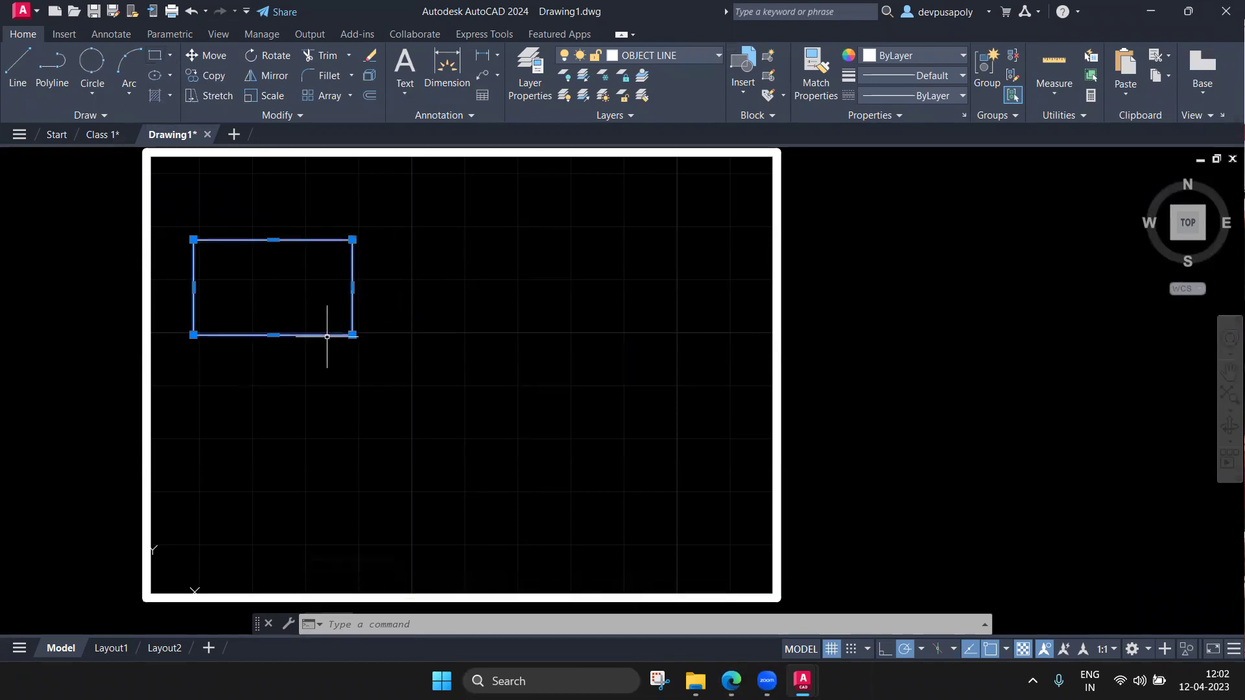
pyautogui.press('Escape')
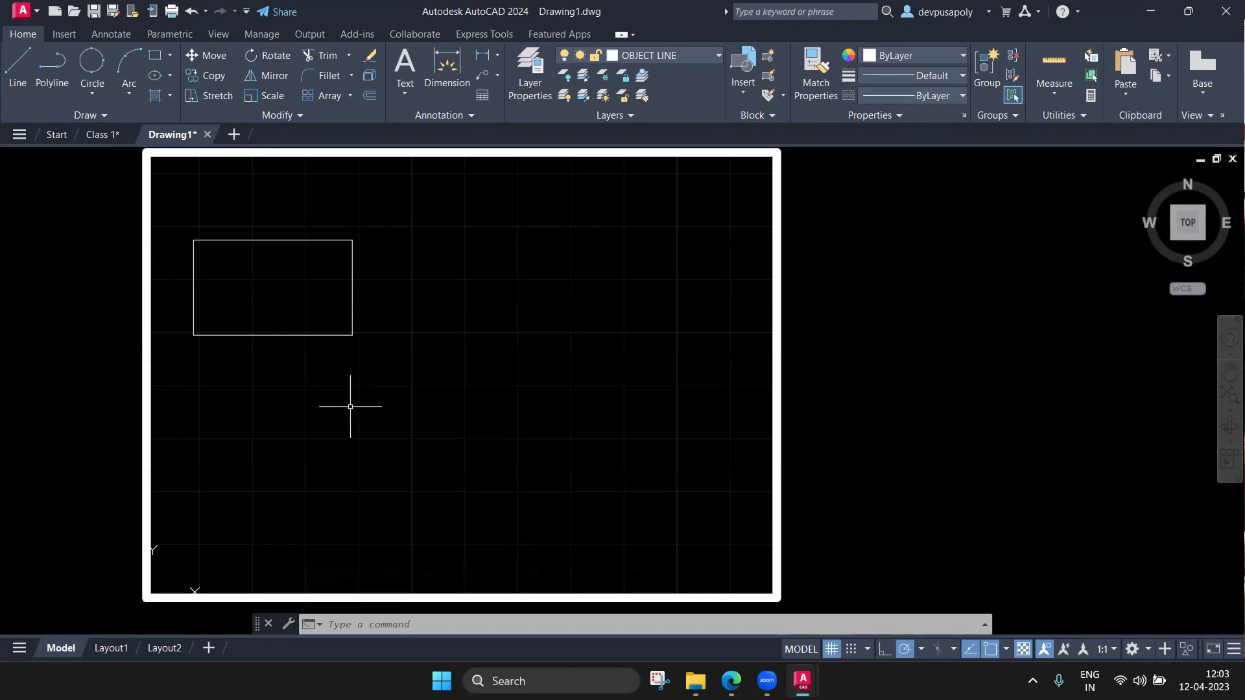
# Move the textbook to page 76's Chamfer, Fillet and Width options
pyautogui.click(731, 680)
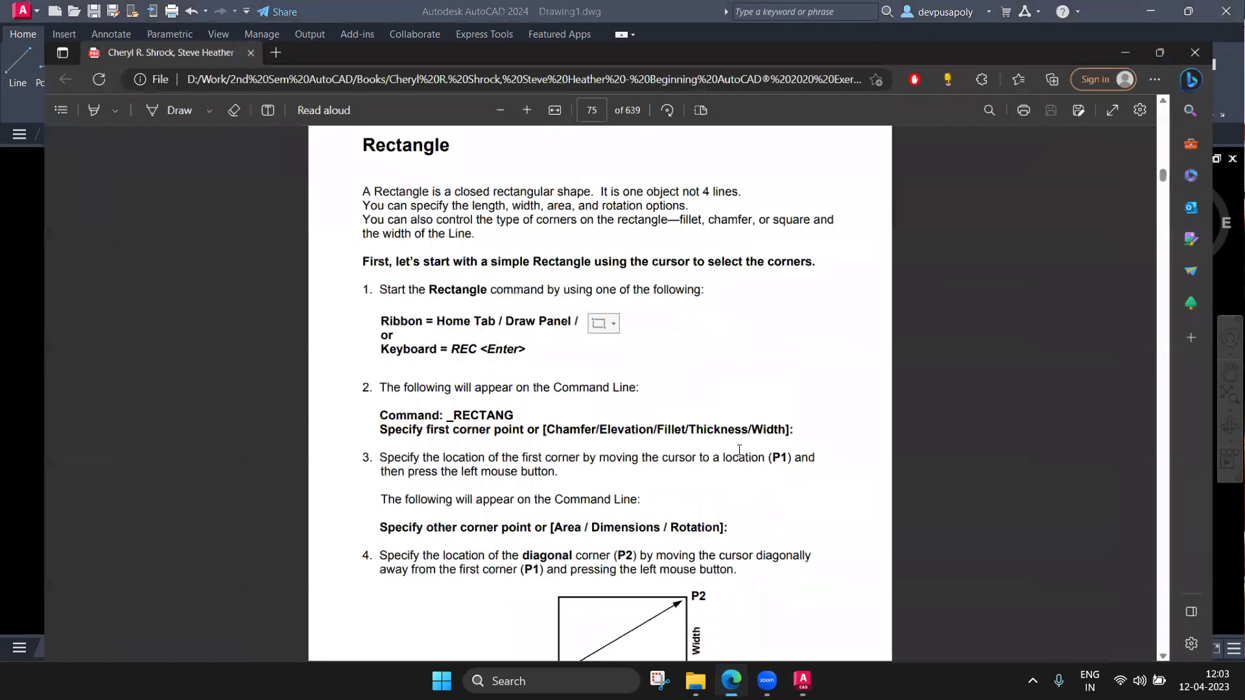
pyautogui.scroll(-5, 749, 424)
pyautogui.scroll(-7, 748, 423)
pyautogui.scroll(-5, 749, 424)
pyautogui.scroll(3, 716, 412)
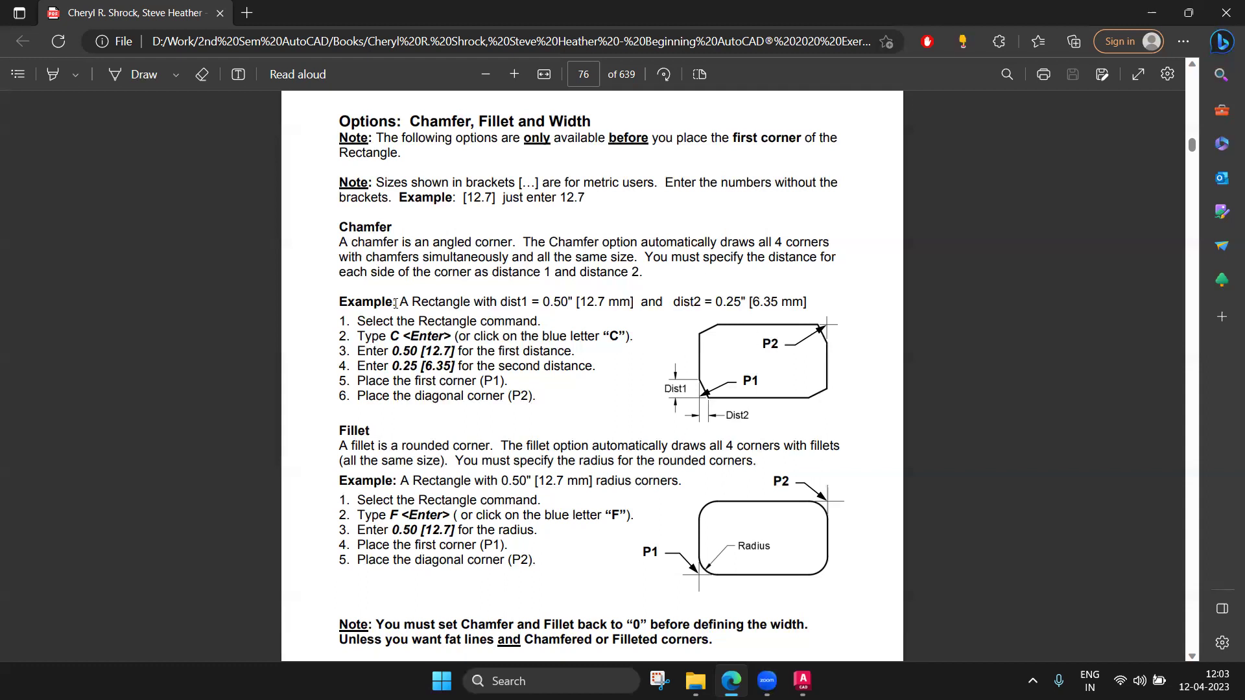
# Highlight dist1, dist2, 12.7 mm and 6.35 mm in the Chamfer example
pyautogui.moveTo(503, 303); pyautogui.dragTo(528, 302)
pyautogui.moveTo(673, 302); pyautogui.dragTo(712, 302)
pyautogui.moveTo(579, 301); pyautogui.dragTo(630, 302)
pyautogui.click(755, 303)
pyautogui.moveTo(755, 304); pyautogui.dragTo(753, 305)
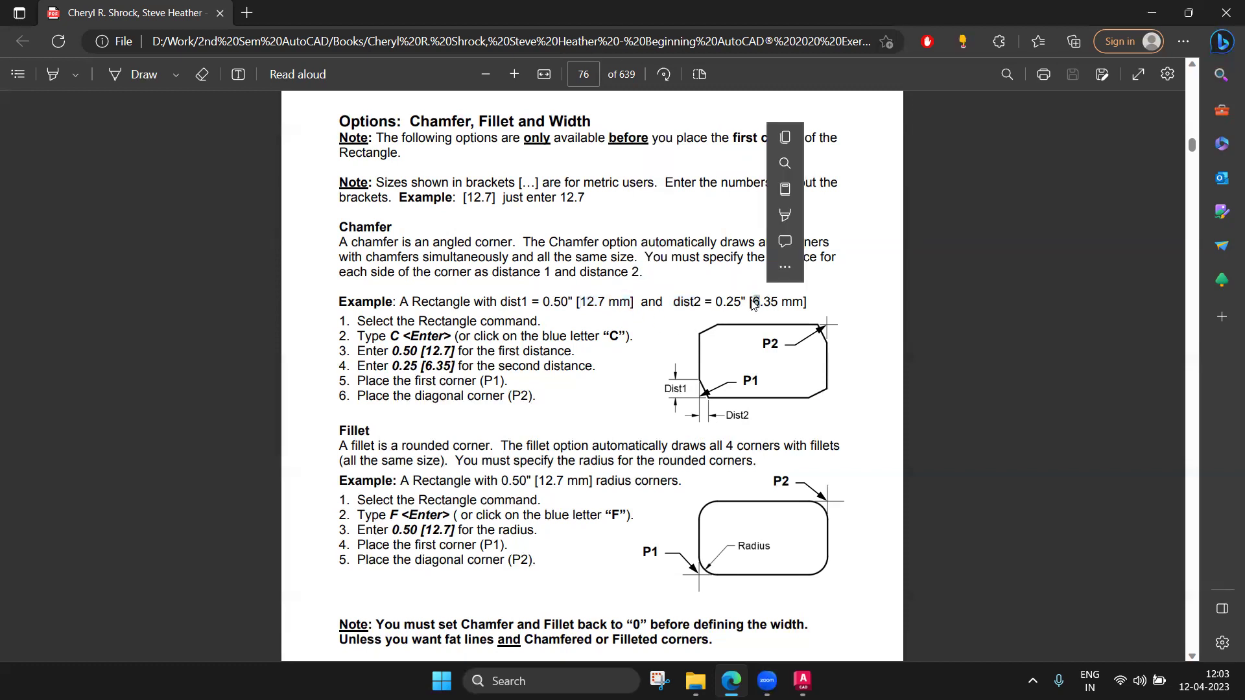
pyautogui.click(753, 305)
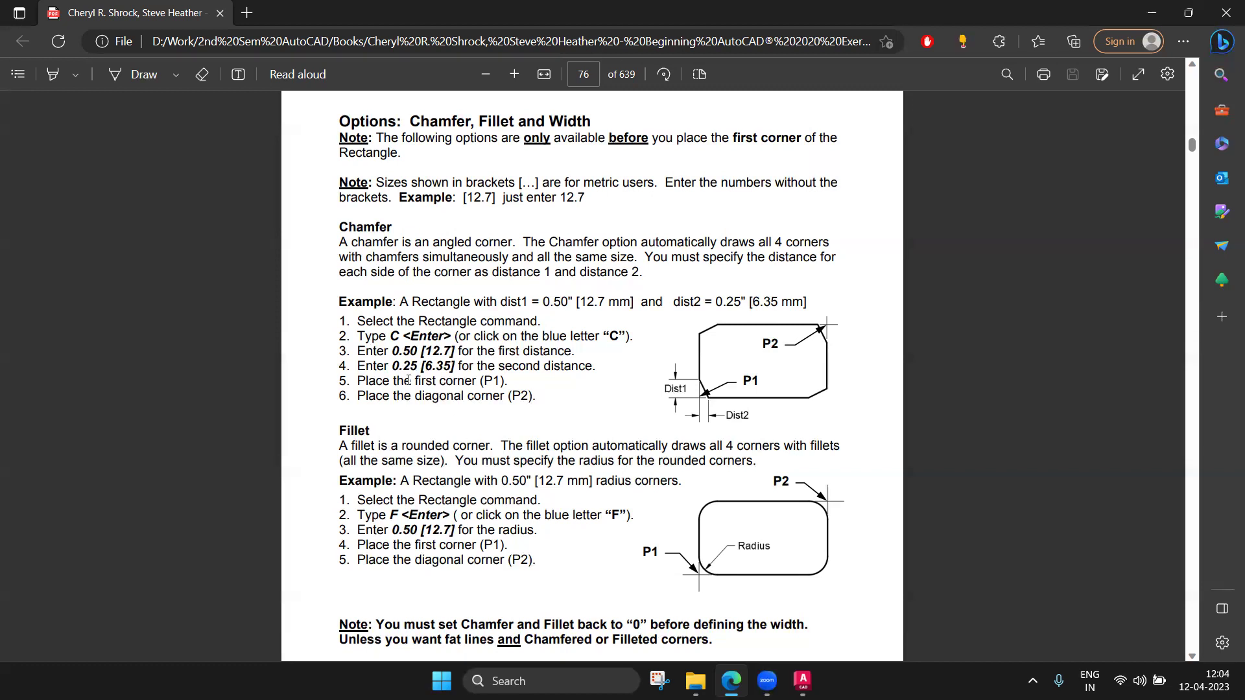
pyautogui.moveTo(423, 350); pyautogui.dragTo(454, 350)
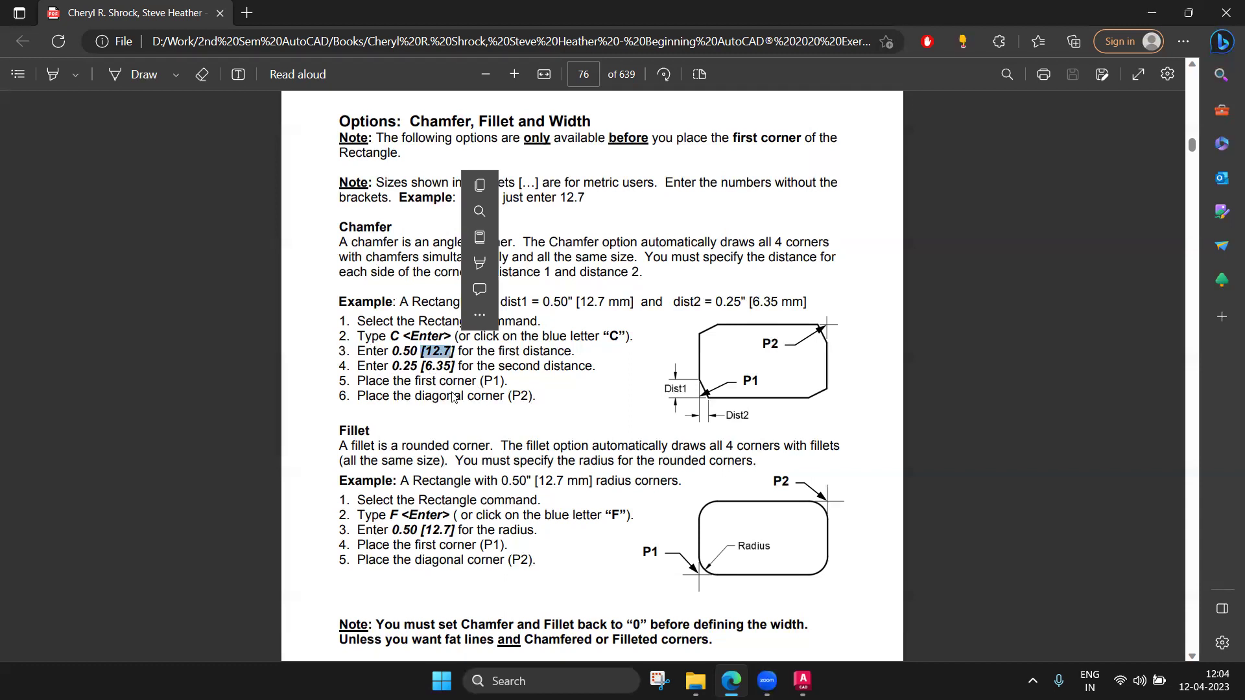
pyautogui.moveTo(421, 367); pyautogui.dragTo(432, 366)
pyautogui.moveTo(801, 680)
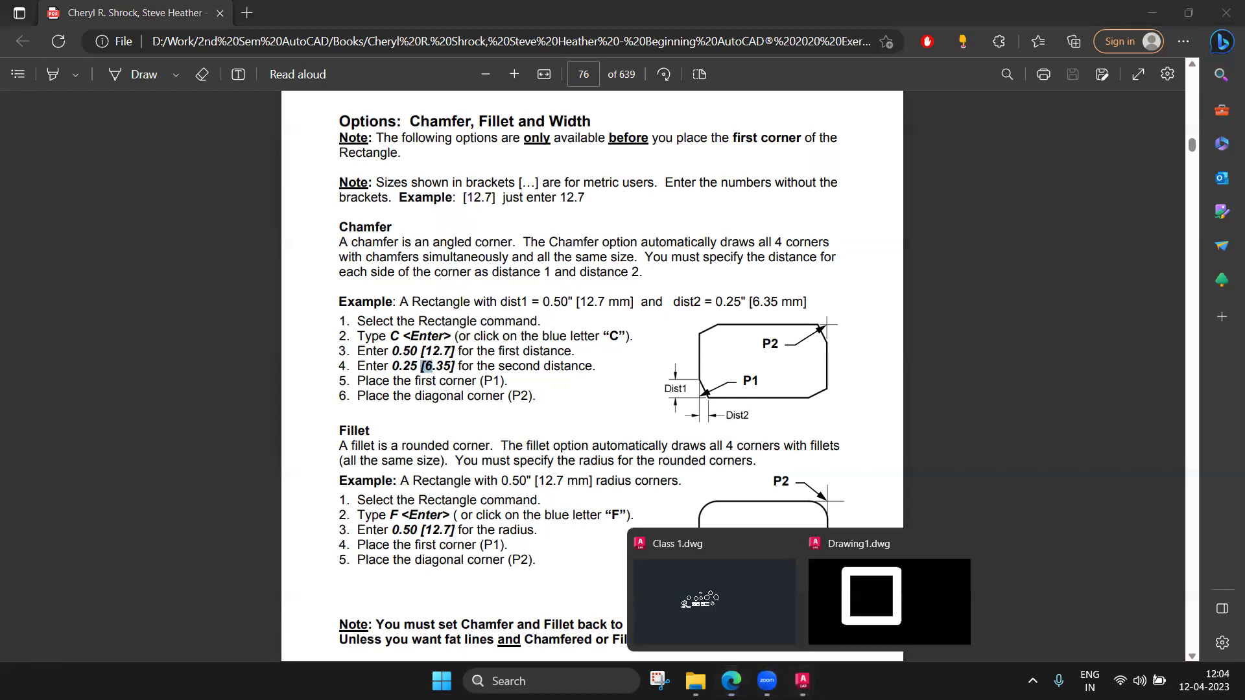
# Switch to AutoCAD and close the Class 1 drawing, saving its changes
pyautogui.click(888, 564)
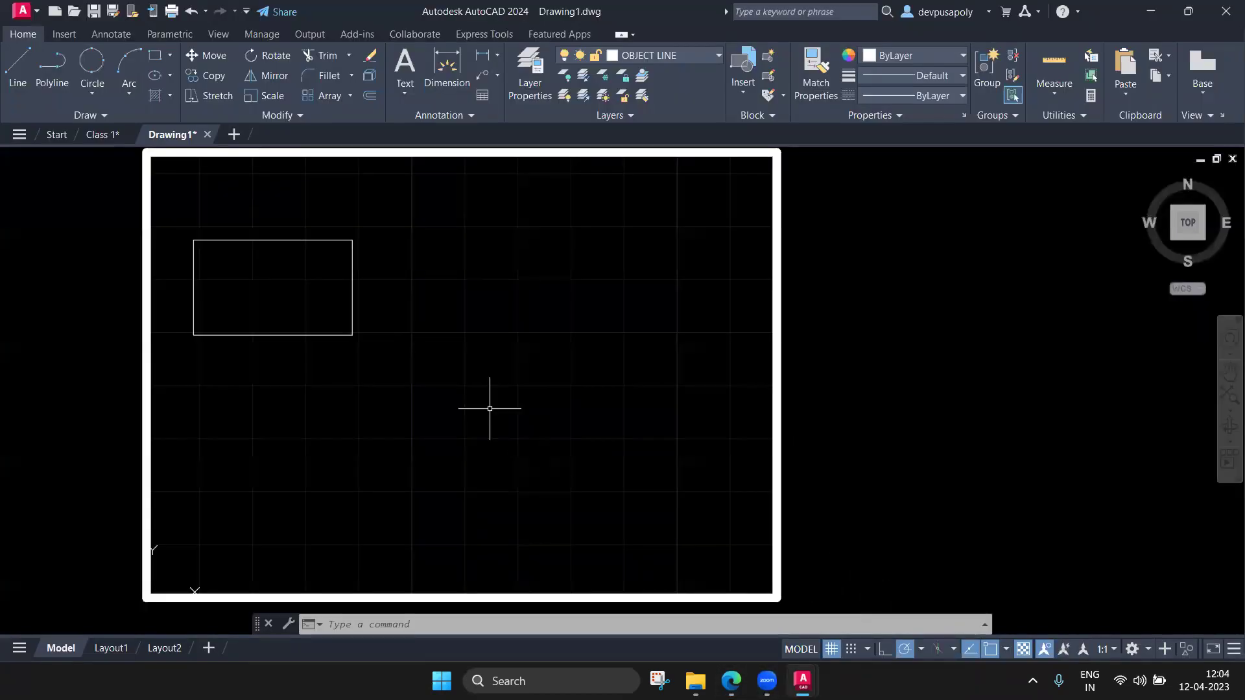
pyautogui.click(103, 135)
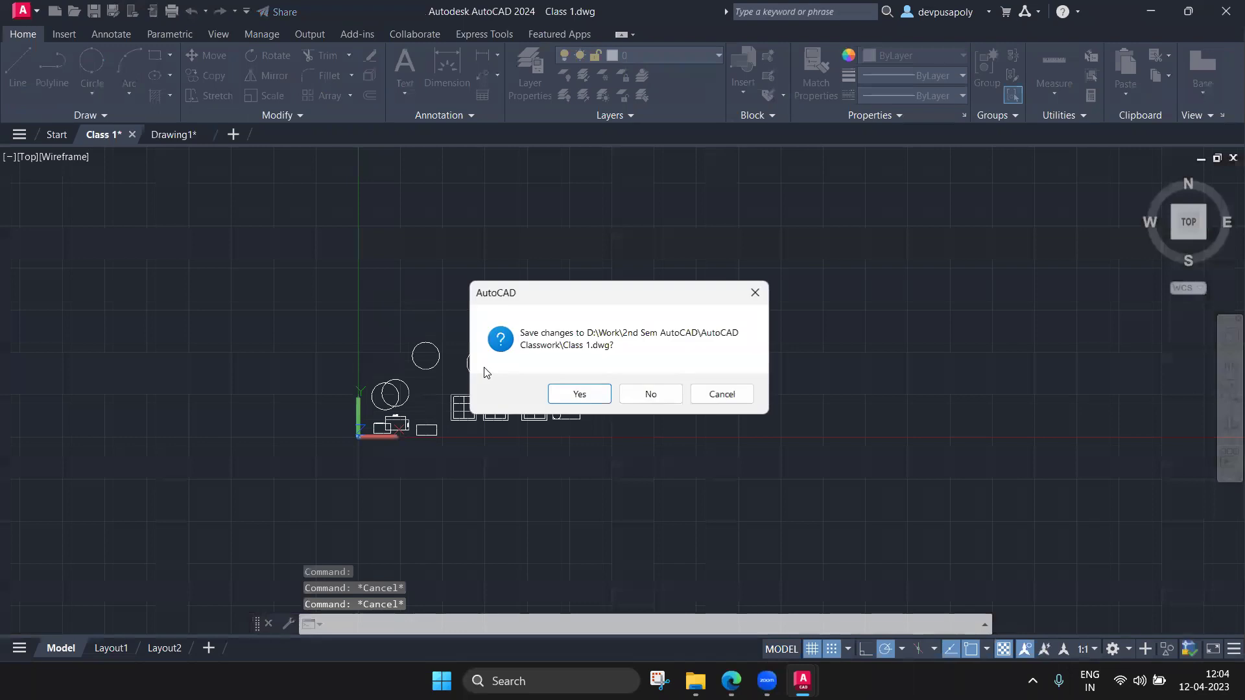
pyautogui.click(593, 392)
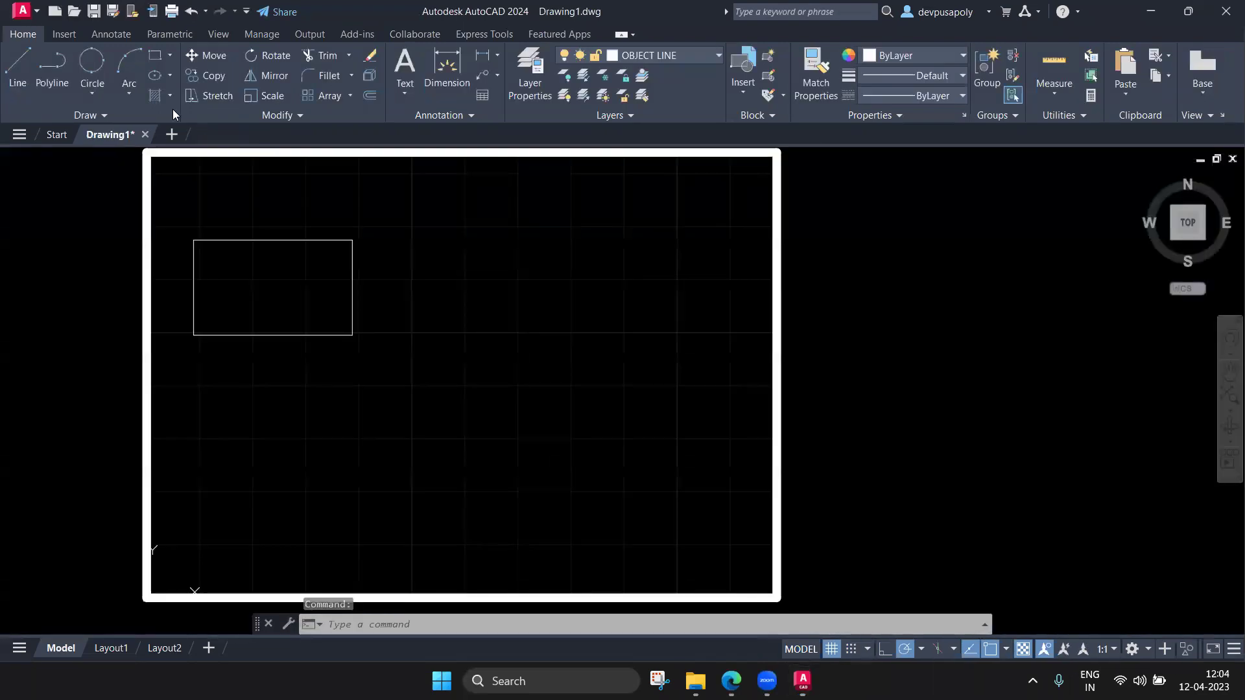
# Draw an 80-wide rectangle with 12.7 by 12.7 chamfered corners beside the plain one
pyautogui.write('REC')
pyautogui.click(542, 367)
pyautogui.write('c')
pyautogui.press('Return')
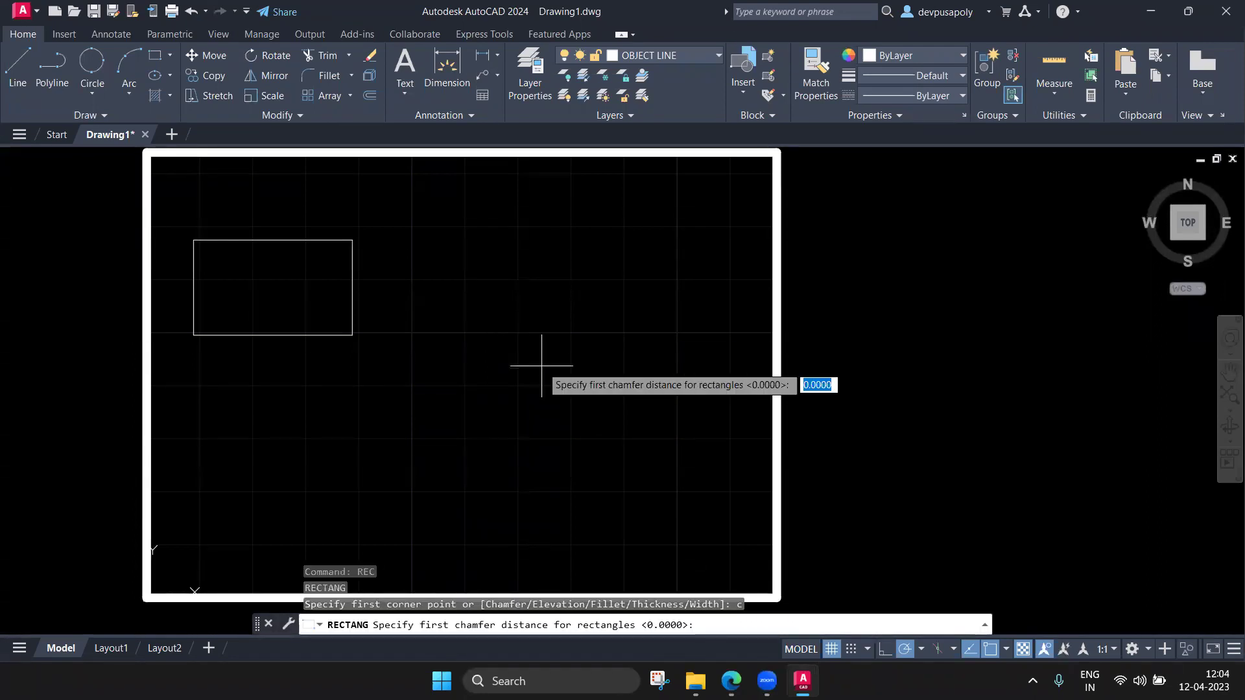
pyautogui.write('12.')
pyautogui.write('7')
pyautogui.press('Return')
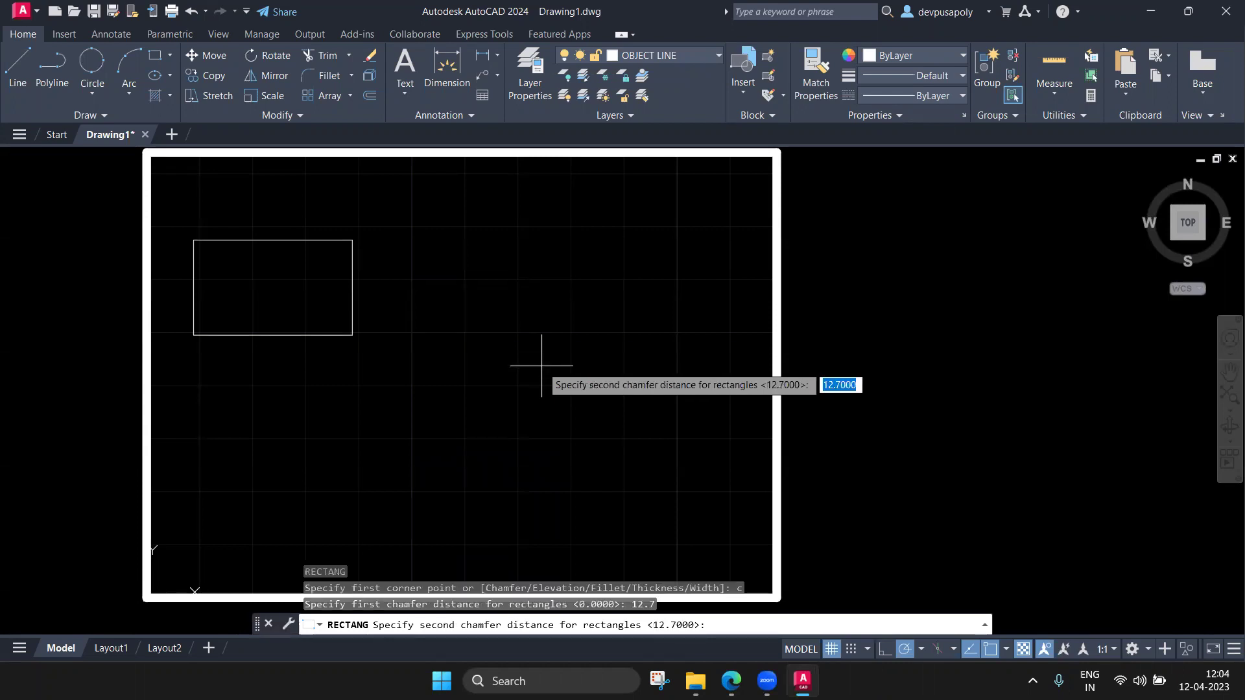
pyautogui.write('12.7')
pyautogui.press('Return')
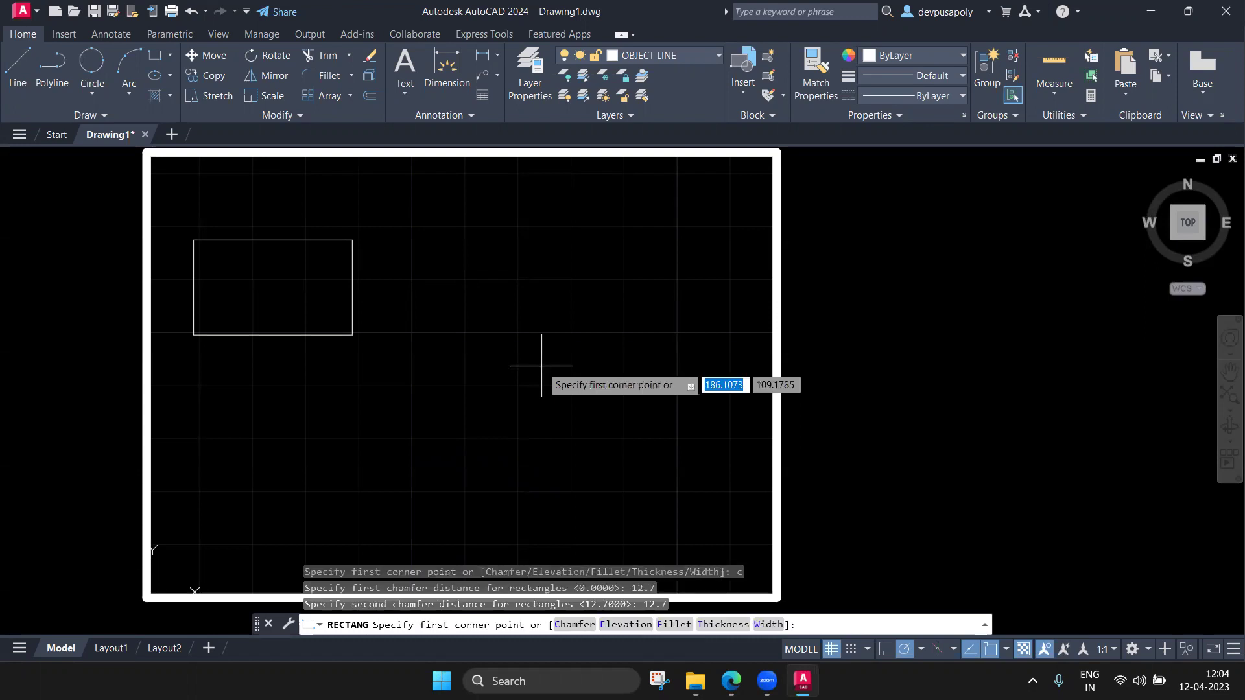
pyautogui.click(418, 329)
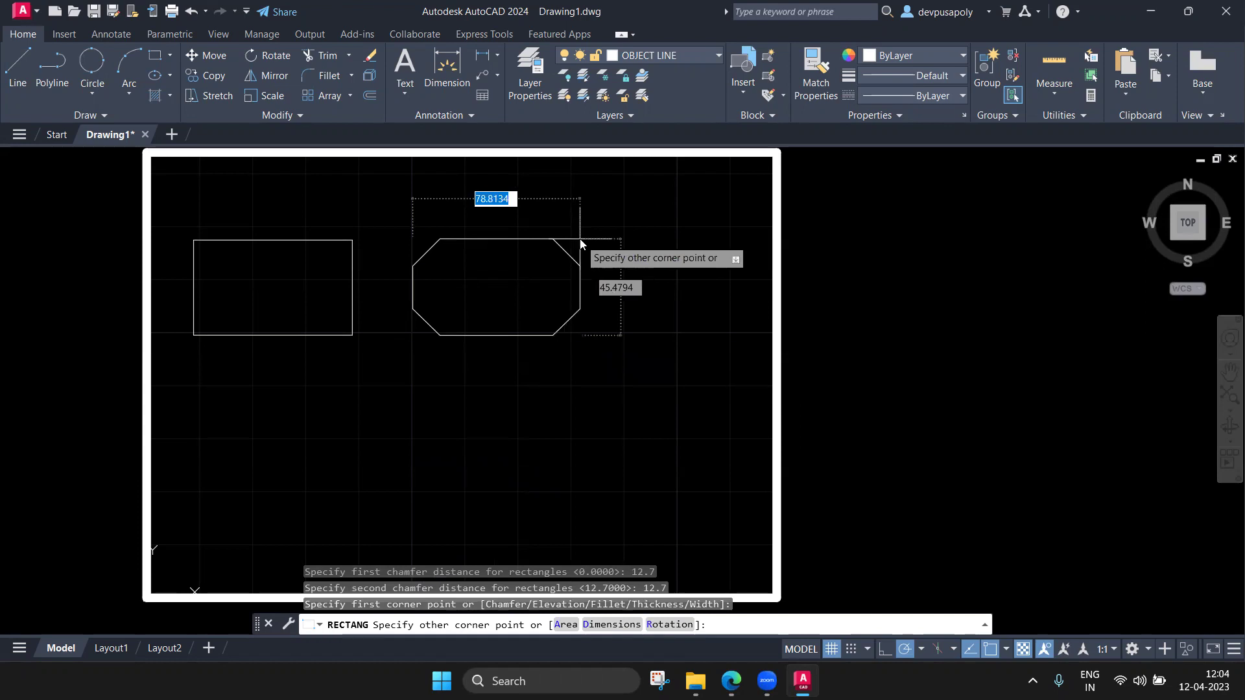
pyautogui.write('80')
pyautogui.press('Return')
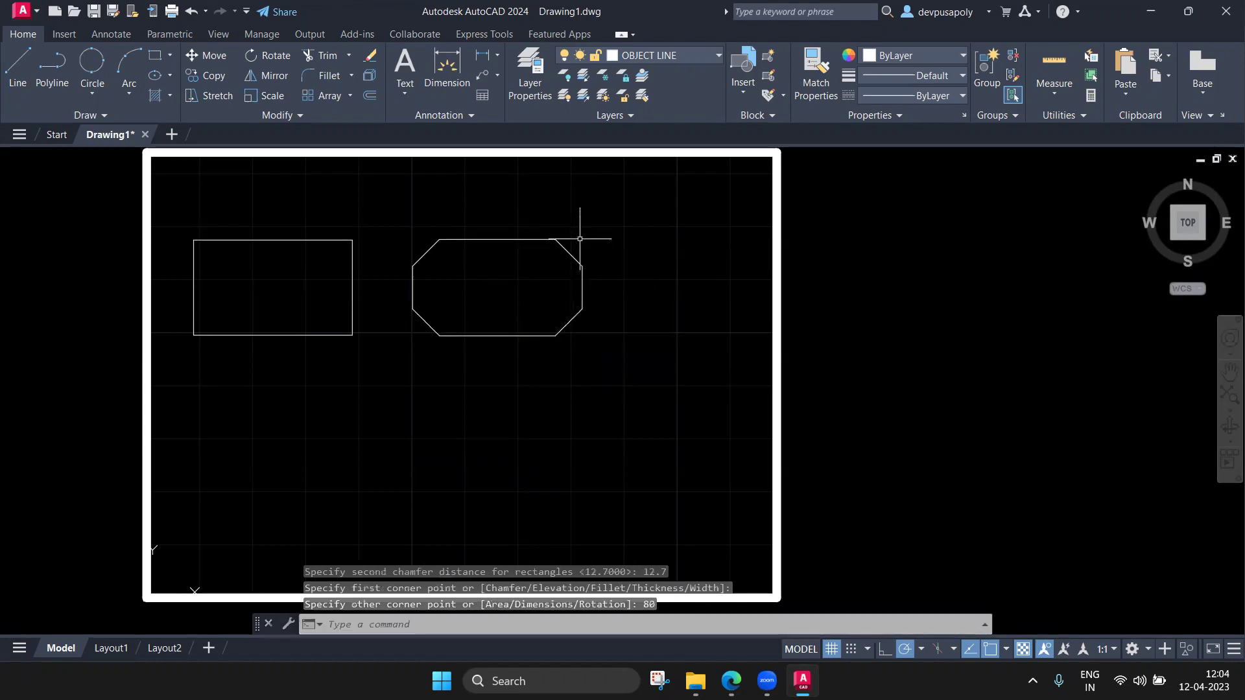
pyautogui.scroll(2, 574, 273)
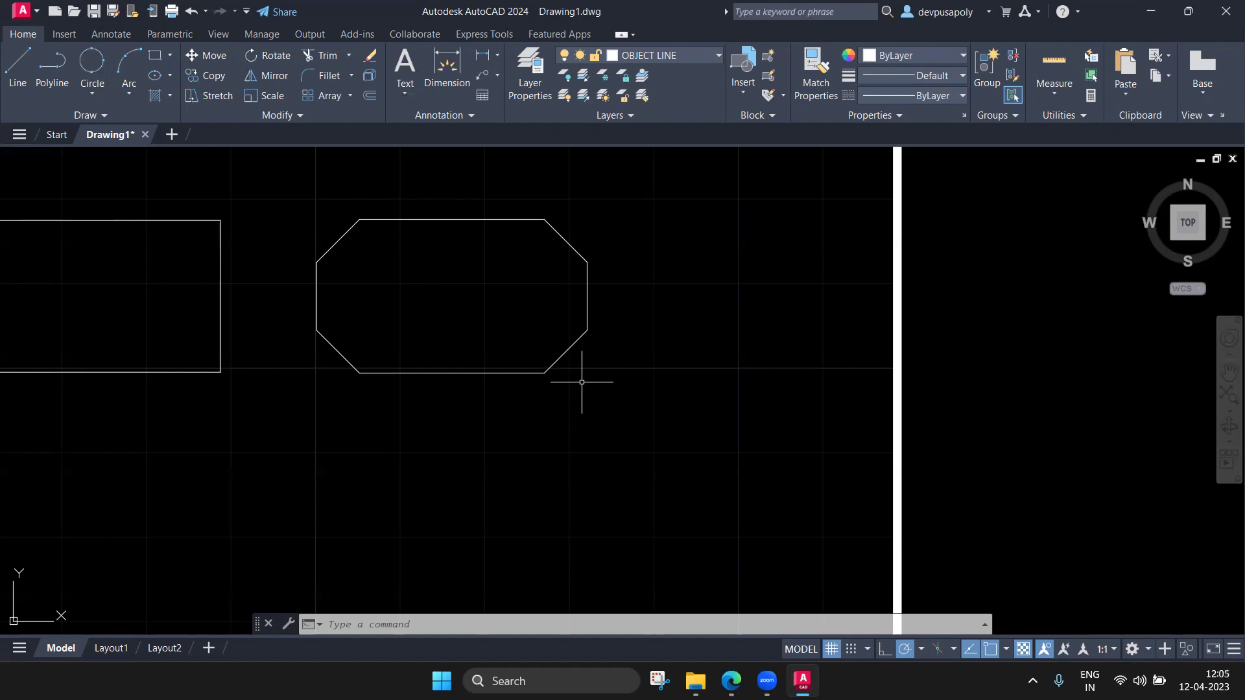
# Restart the rectangle command (RT) with chamfer distances of 15 and 15
pyautogui.write('r')
pyautogui.write('t')
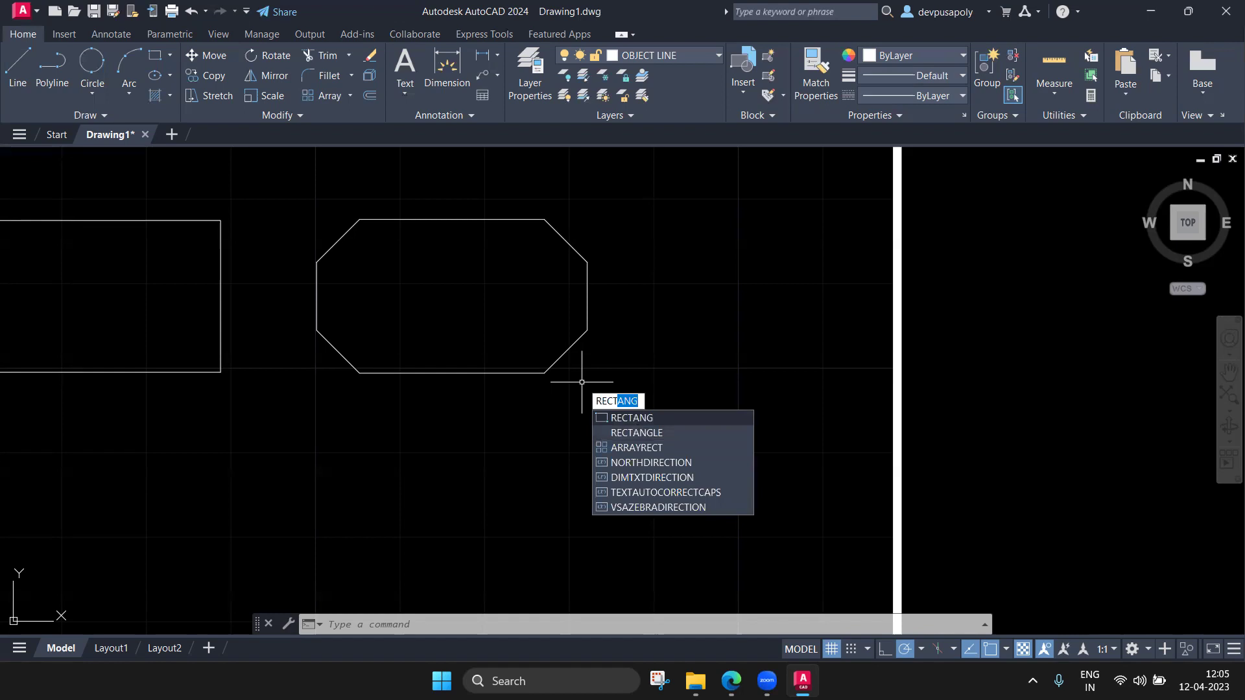
pyautogui.press('Return')
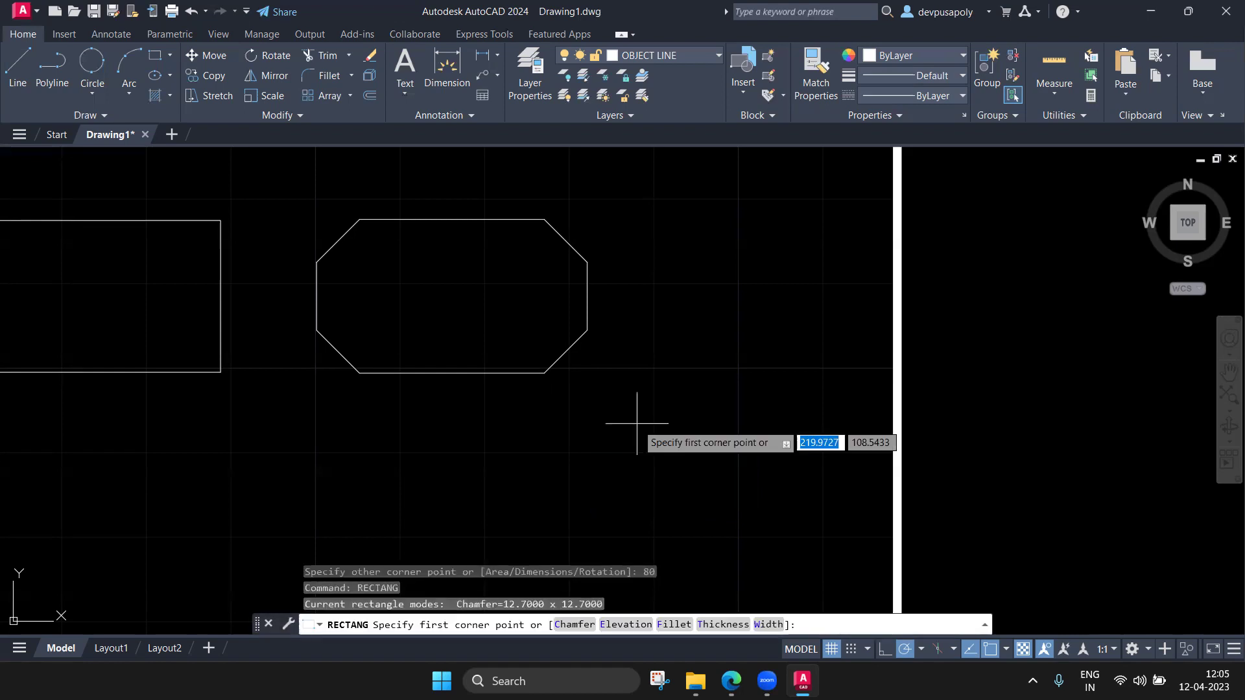
pyautogui.write('c')
pyautogui.press('Return')
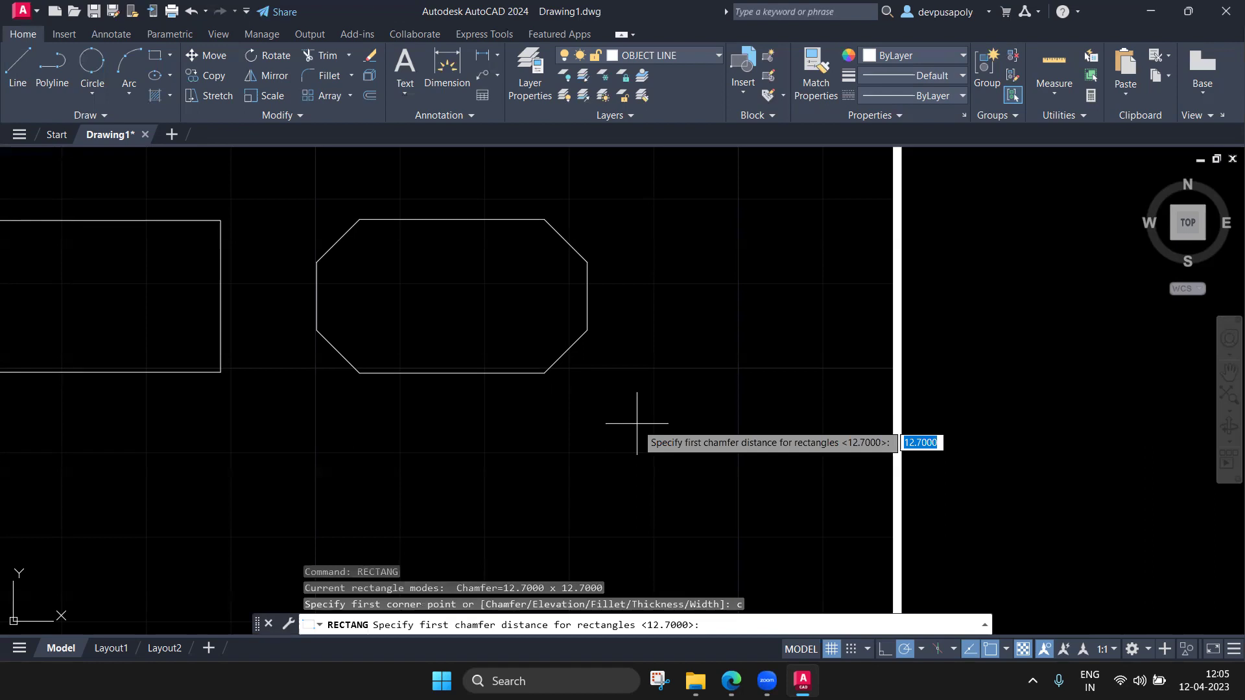
pyautogui.write('15')
pyautogui.press('Return')
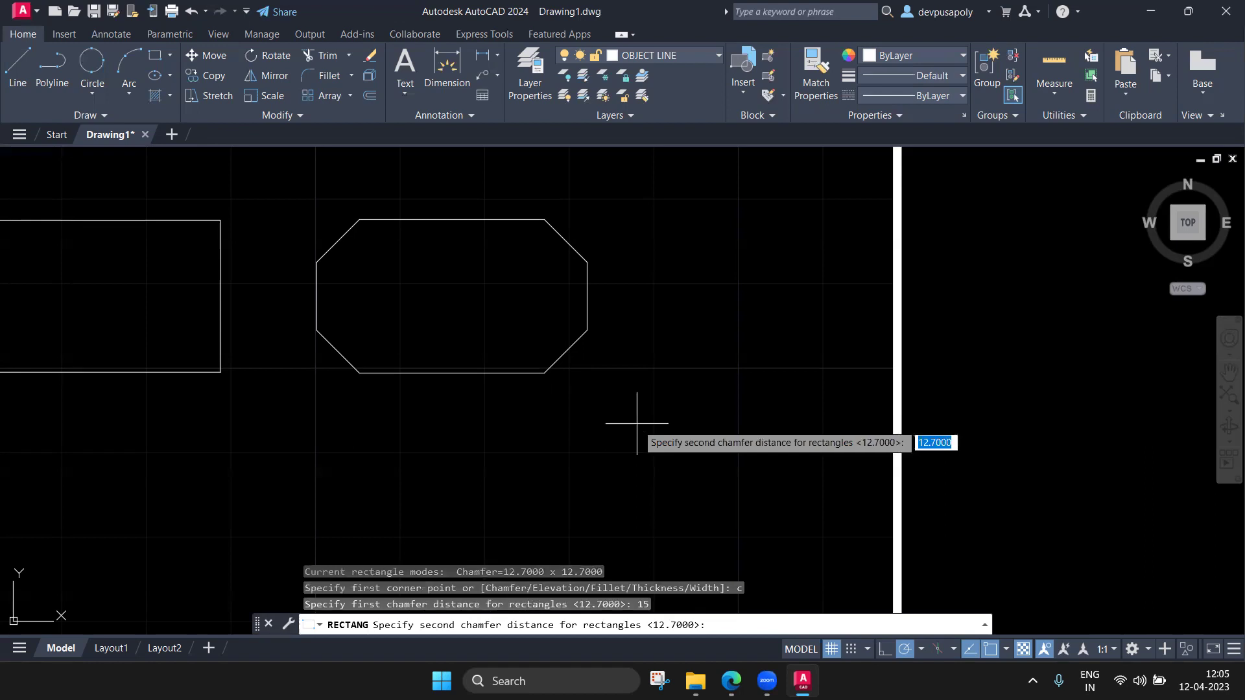
pyautogui.write('15')
pyautogui.press('Return')
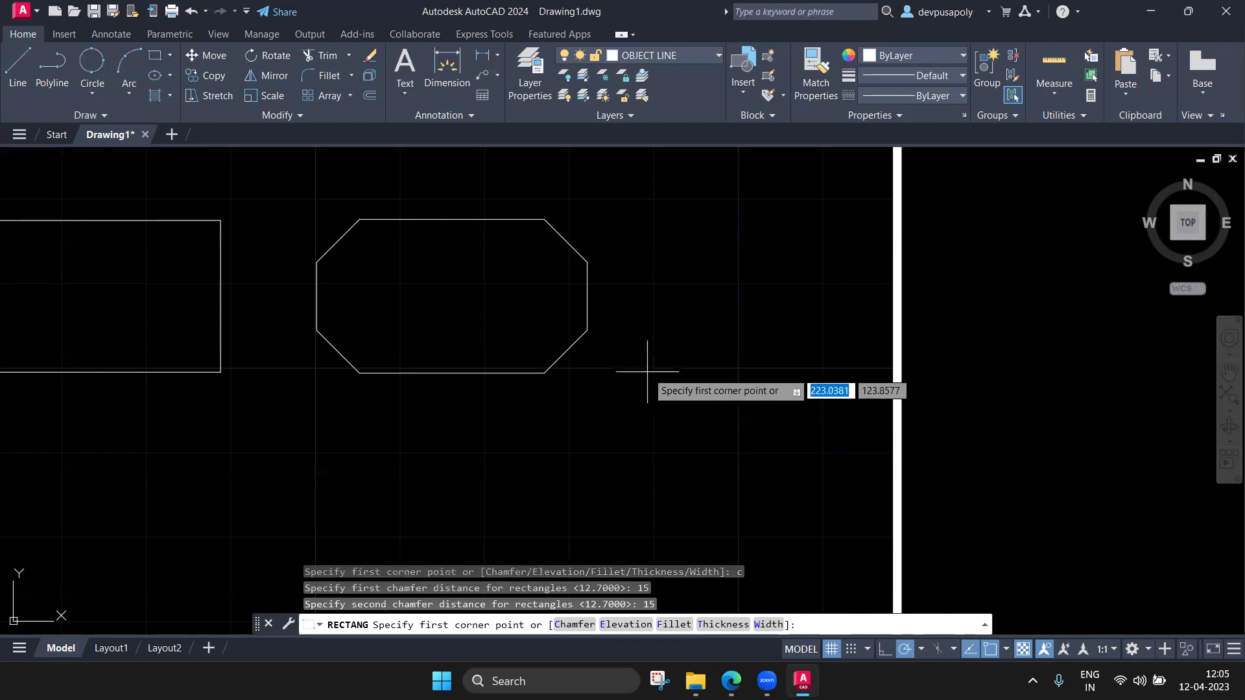
# Place a 65-wide chamfered rectangle beside the first one, then fit the frame in view
pyautogui.click(647, 371)
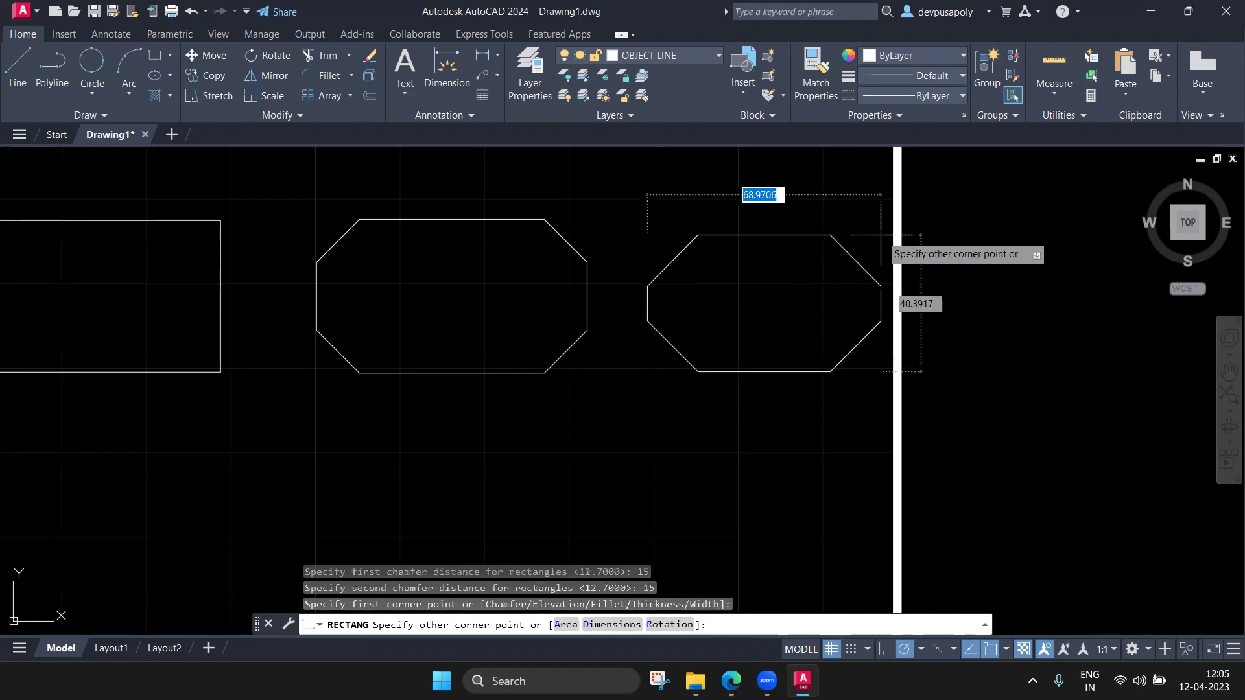
pyautogui.write('65')
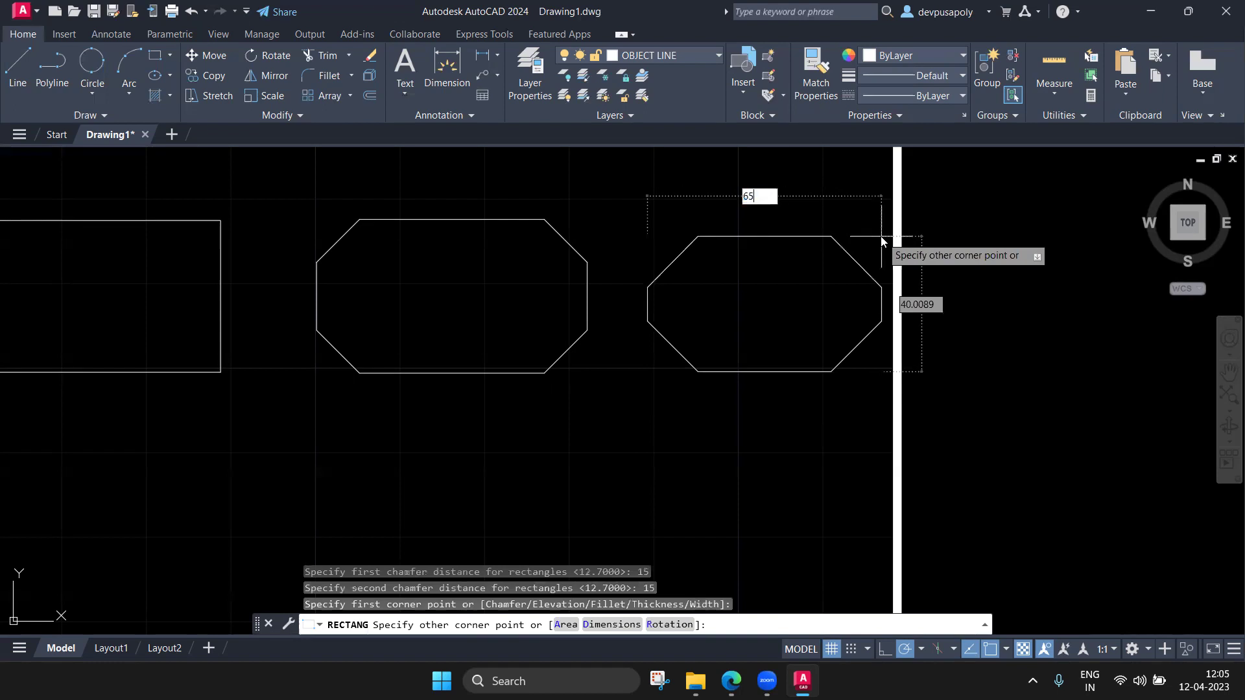
pyautogui.press('Return')
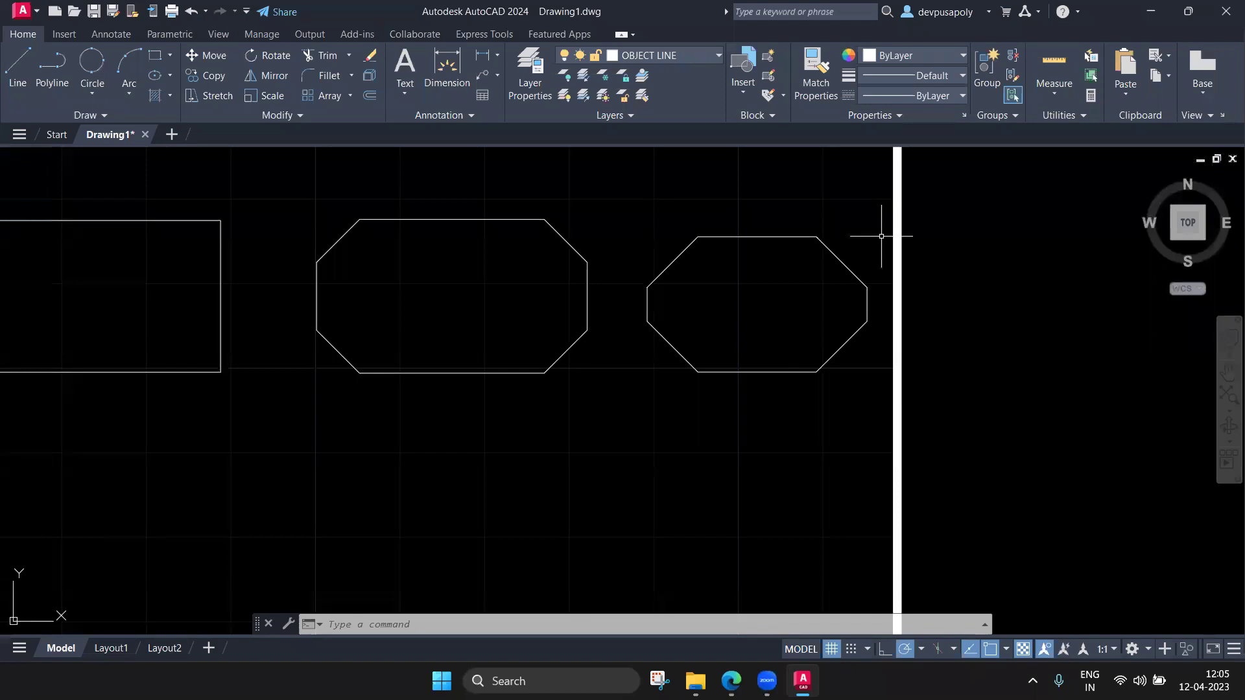
pyautogui.scroll(-2, 881, 236)
pyautogui.scroll(-2, 884, 237)
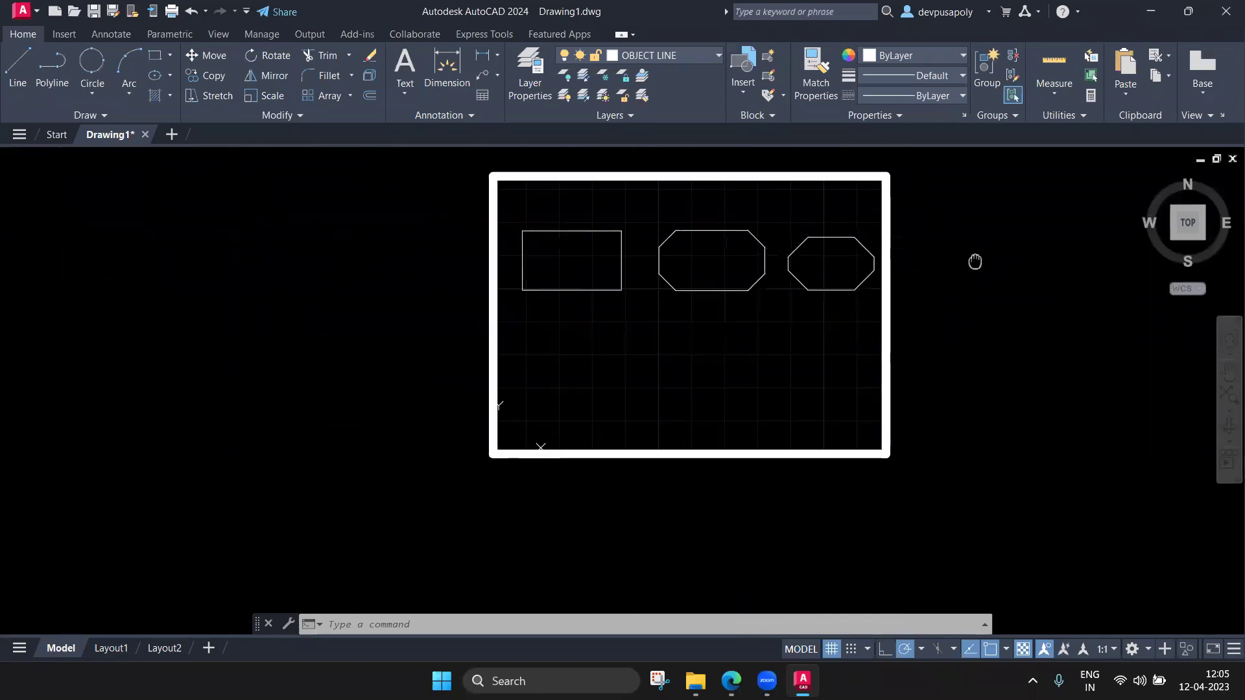
pyautogui.moveTo(973, 264); pyautogui.dragTo(883, 322, button='middle')
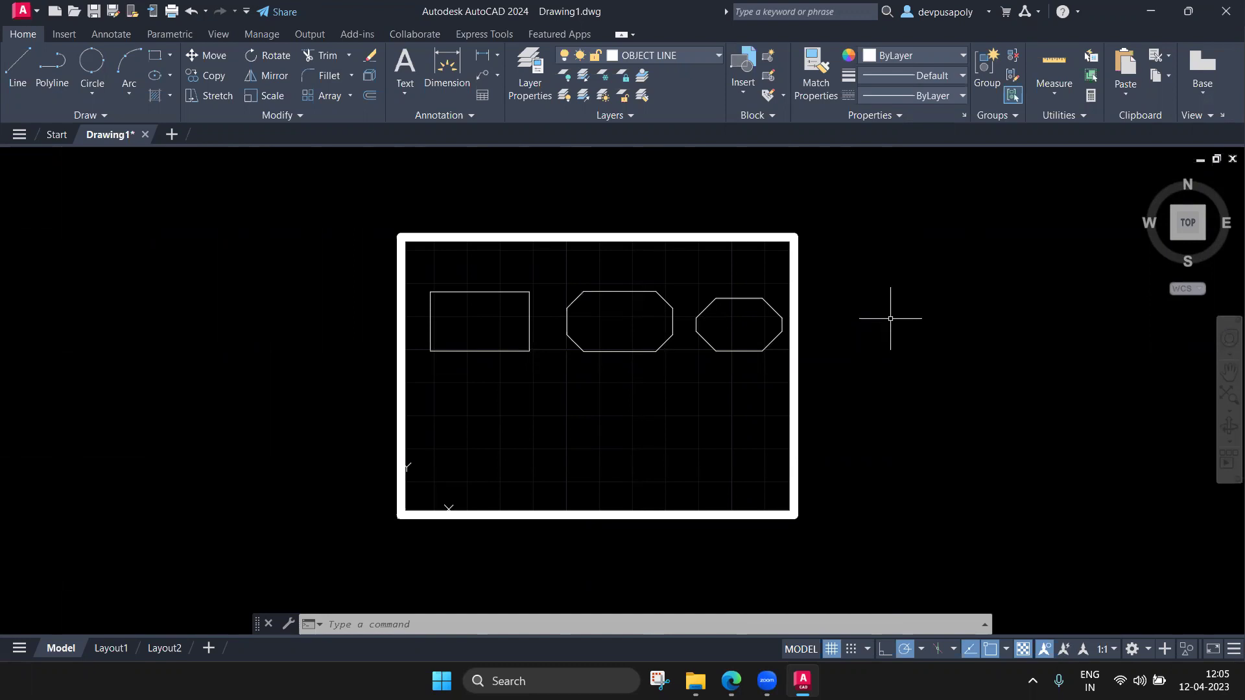
# Plot the drawing with Microsoft Print to PDF, saving it as 'class 2-1' on the Desktop
pyautogui.hotkey('ctrl', 'p')
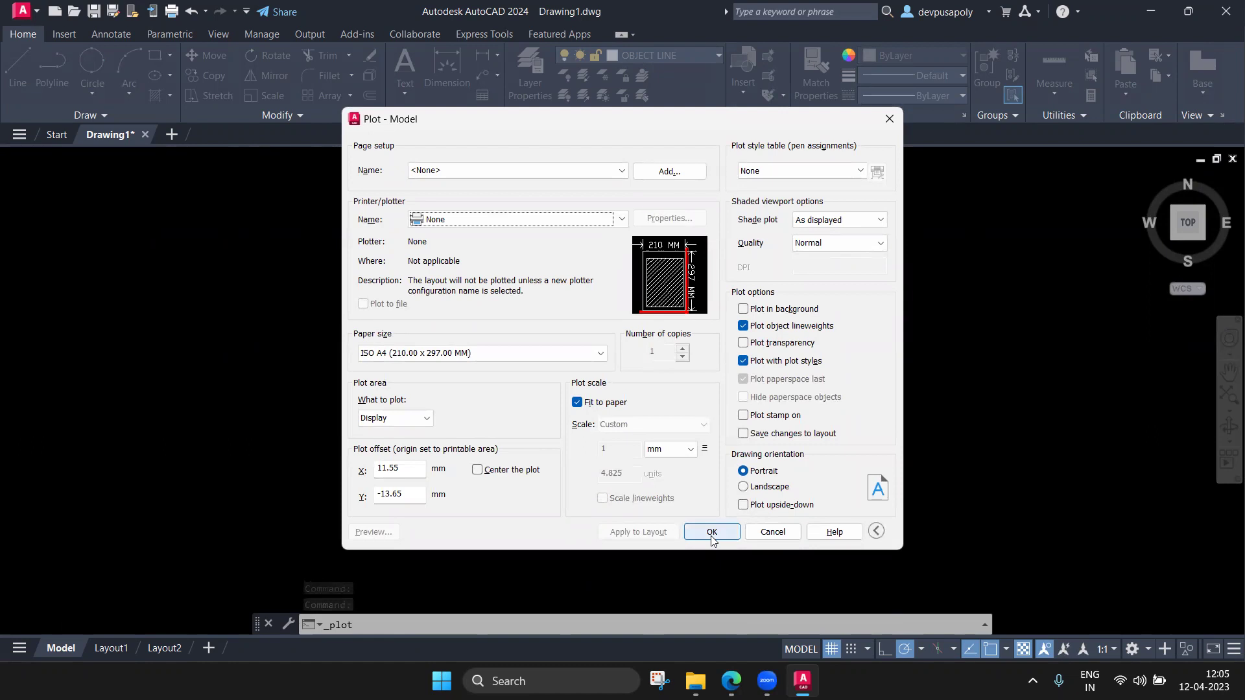
pyautogui.click(487, 219)
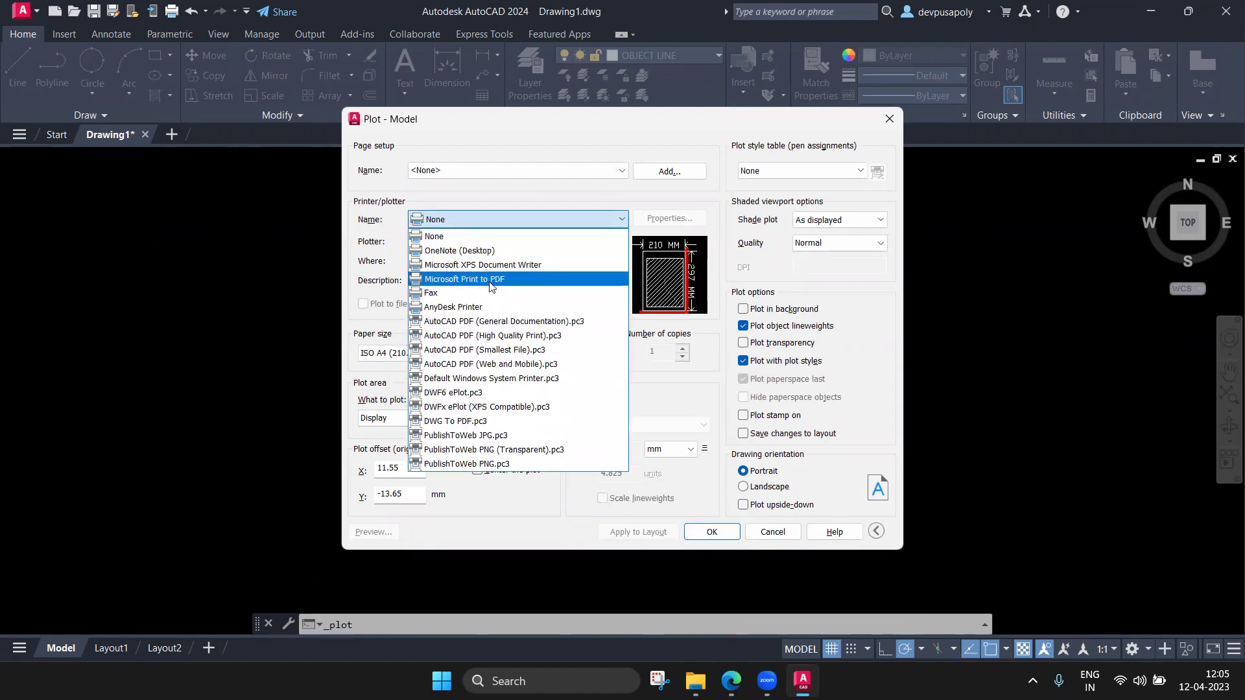
pyautogui.click(494, 280)
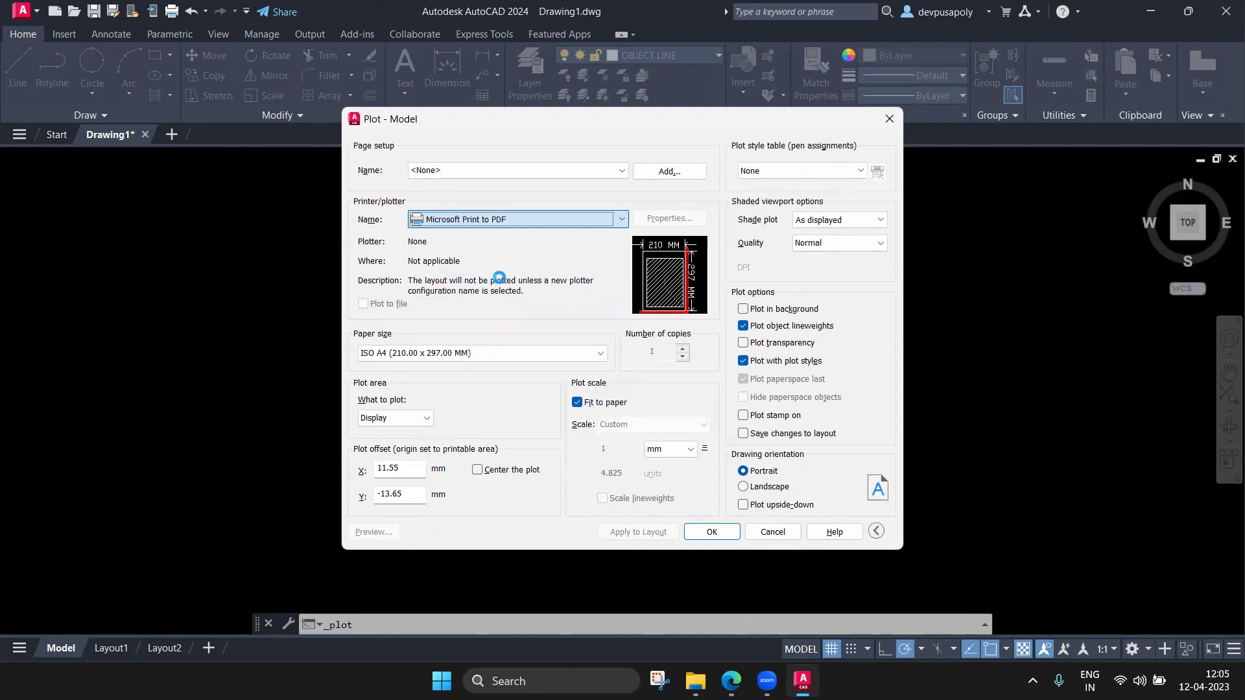
pyautogui.click(713, 531)
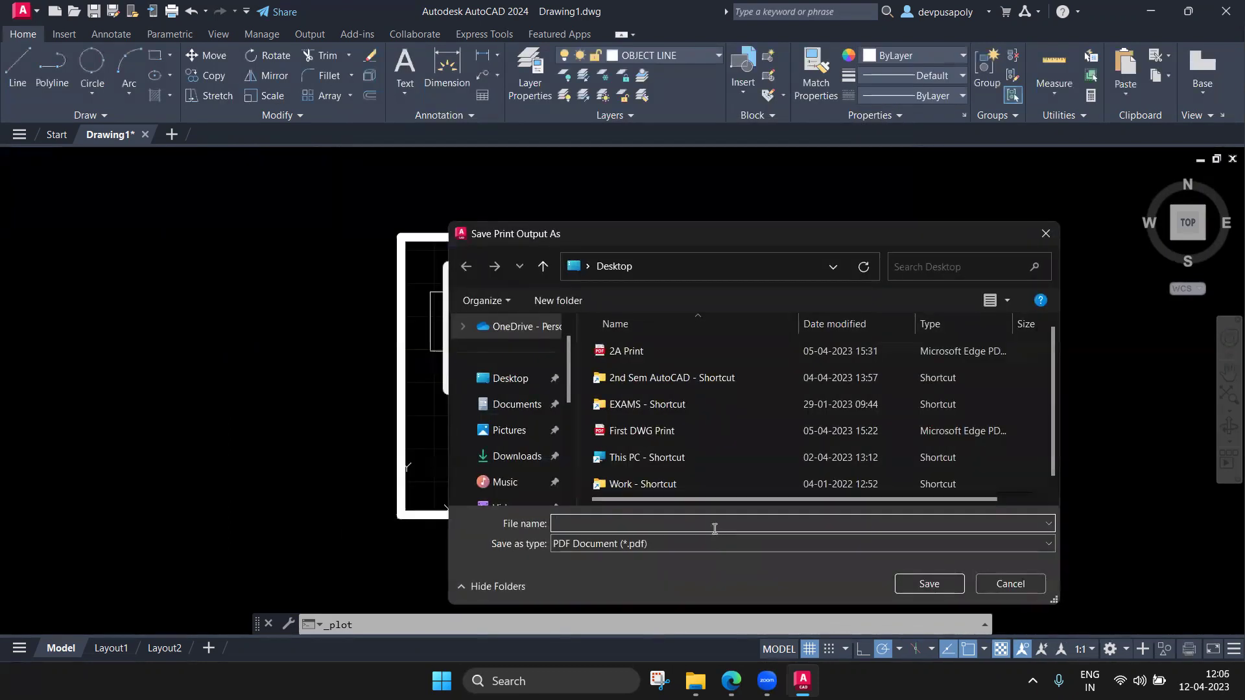
pyautogui.write('class ')
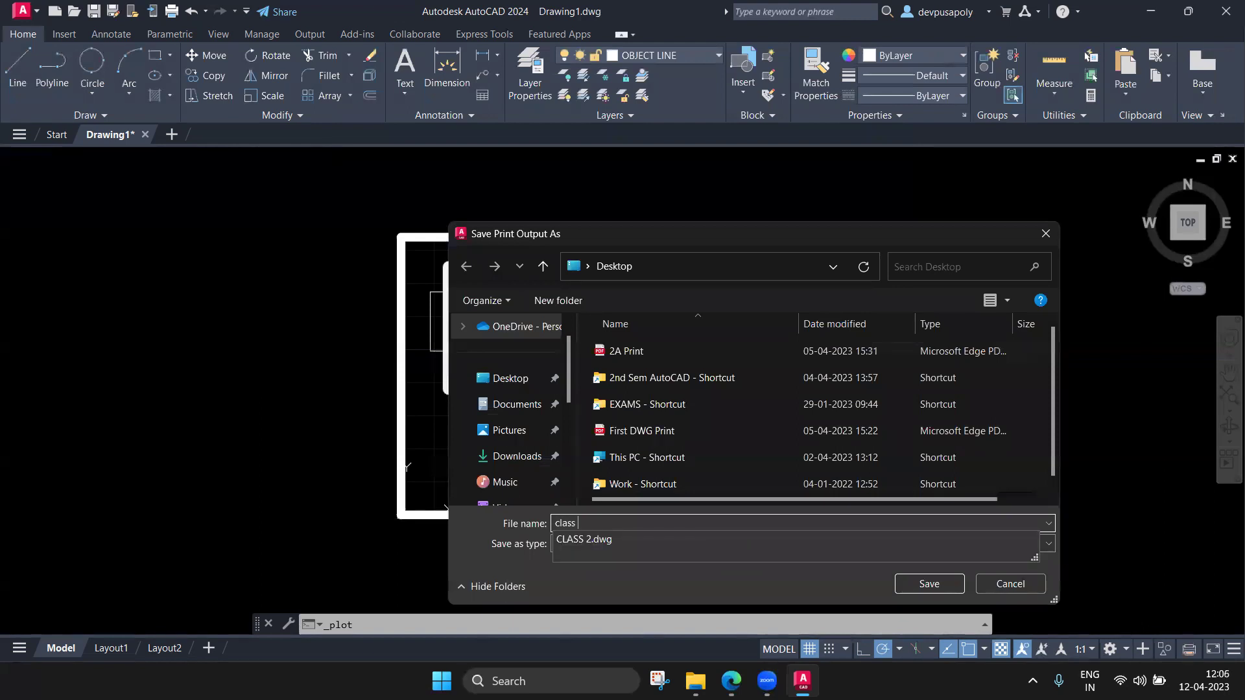
pyautogui.write('2-1')
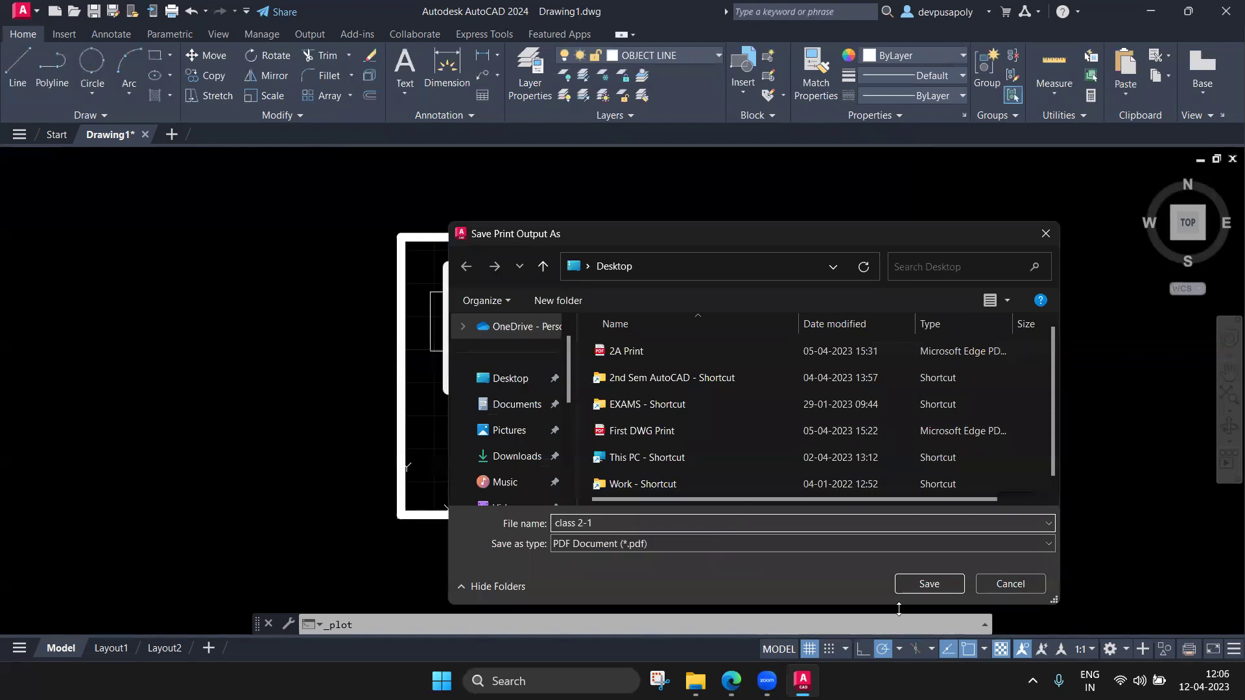
pyautogui.click(928, 584)
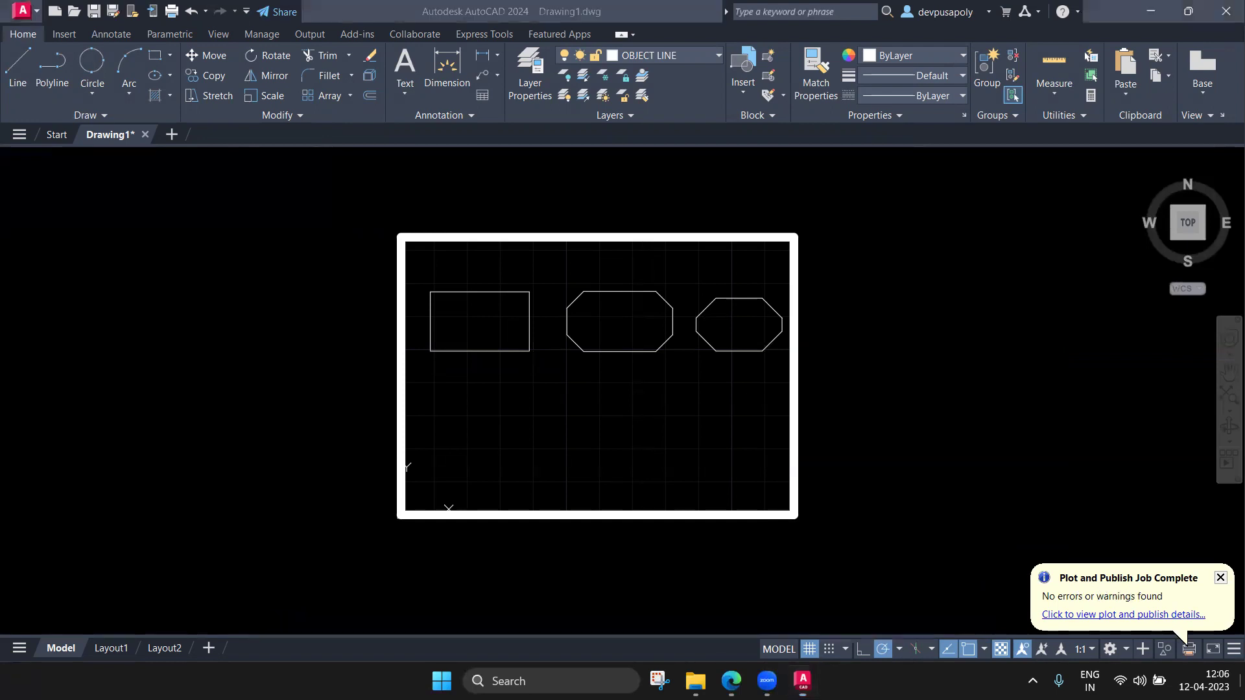
pyautogui.click(1241, 696)
# Open the class 2-1 PDF from the desktop, check the printout, and close it
pyautogui.moveTo(77, 612)
pyautogui.mouseDown()
pyautogui.moveTo(453, 327)
pyautogui.moveTo(343, 107)
pyautogui.mouseUp()
pyautogui.doubleClick(346, 113)
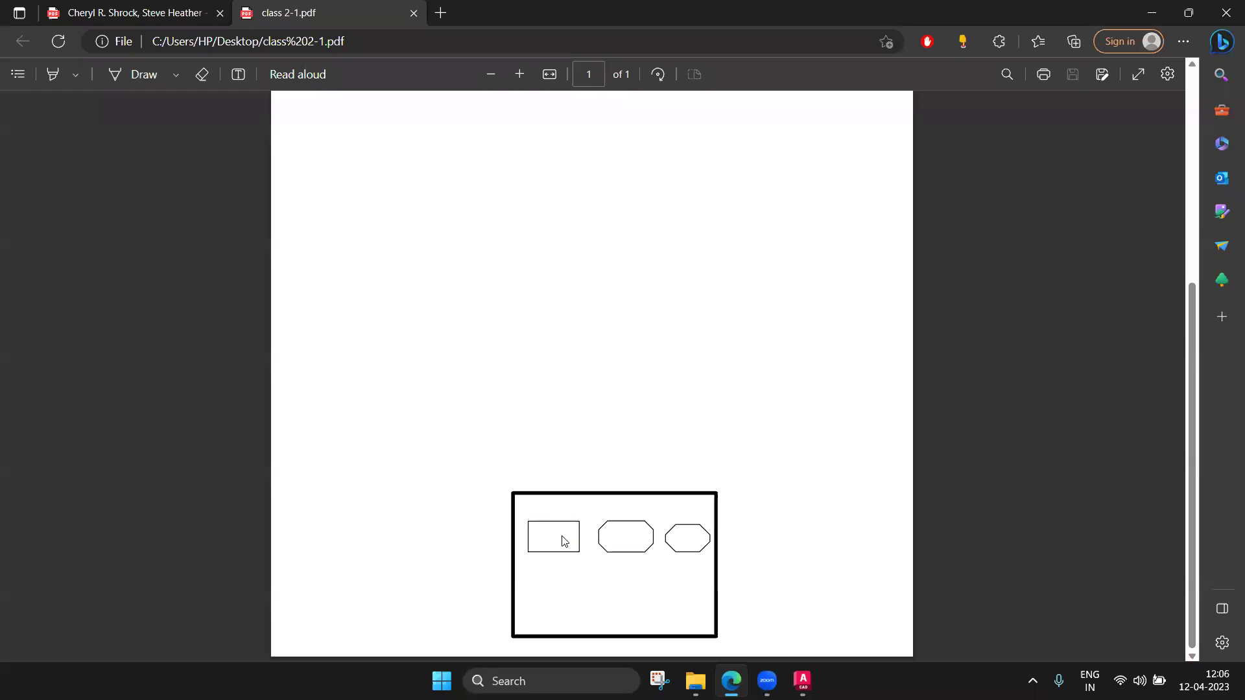
pyautogui.click(413, 13)
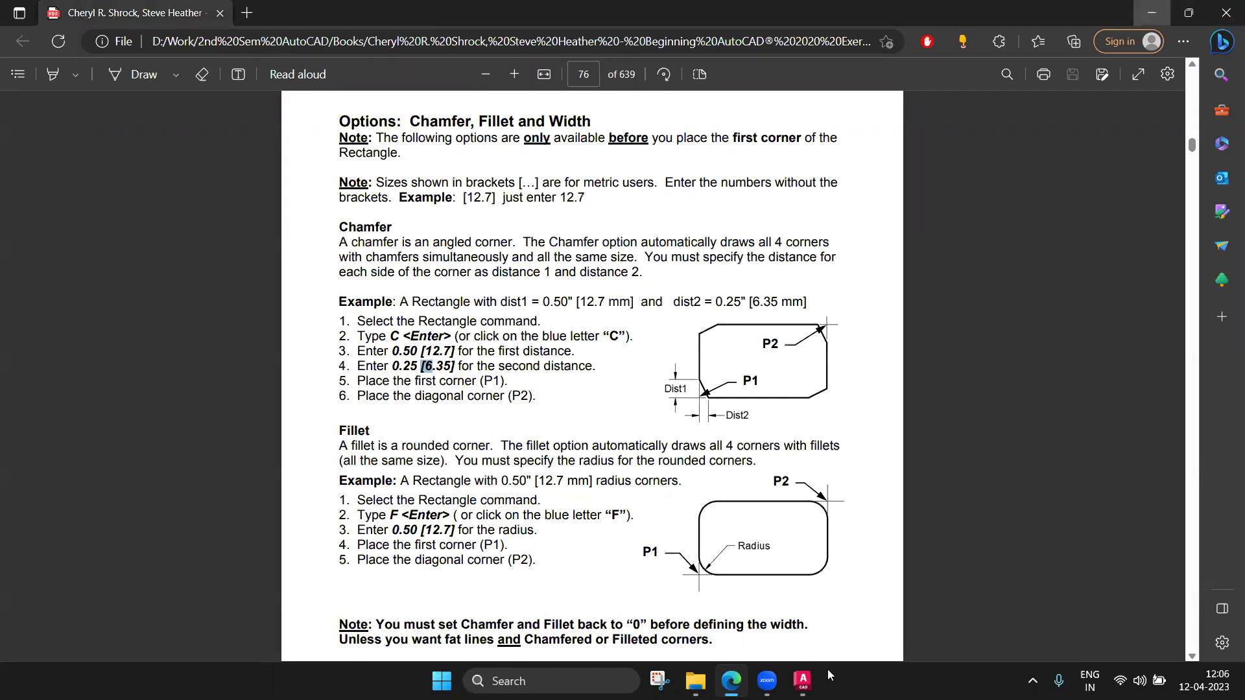
# Set the plot area to a window around the white frame, centred on the paper
pyautogui.click(803, 681)
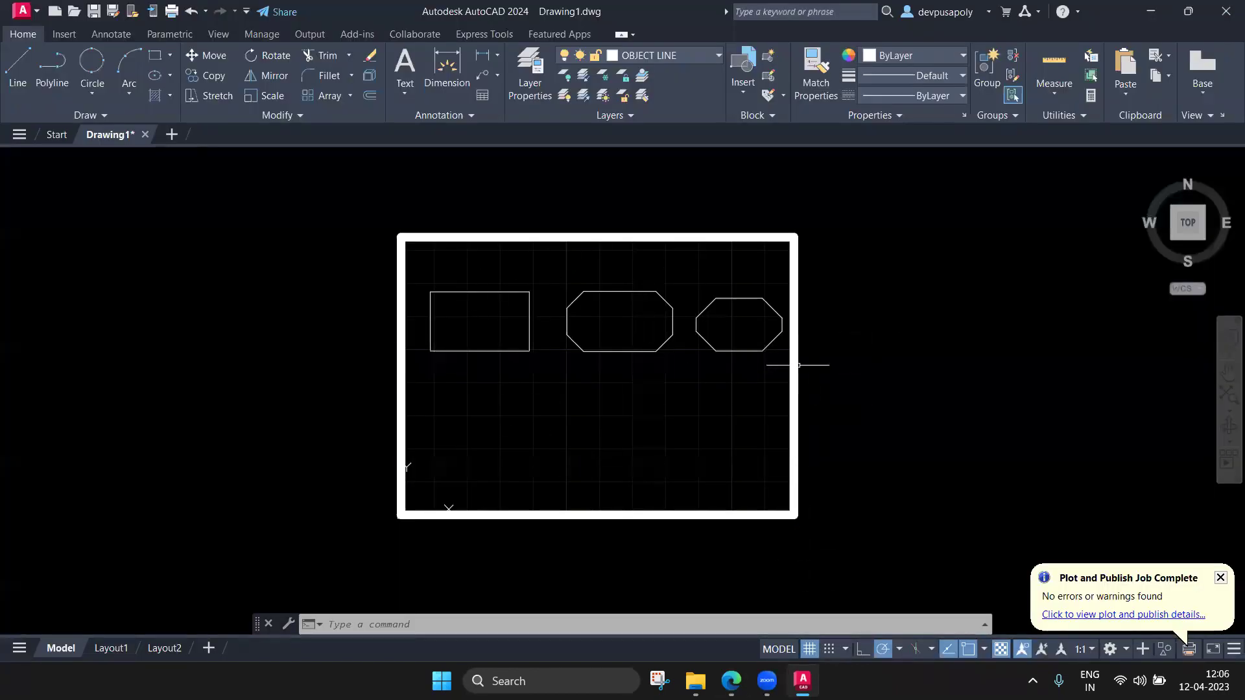
pyautogui.hotkey('ctrl', 'p')
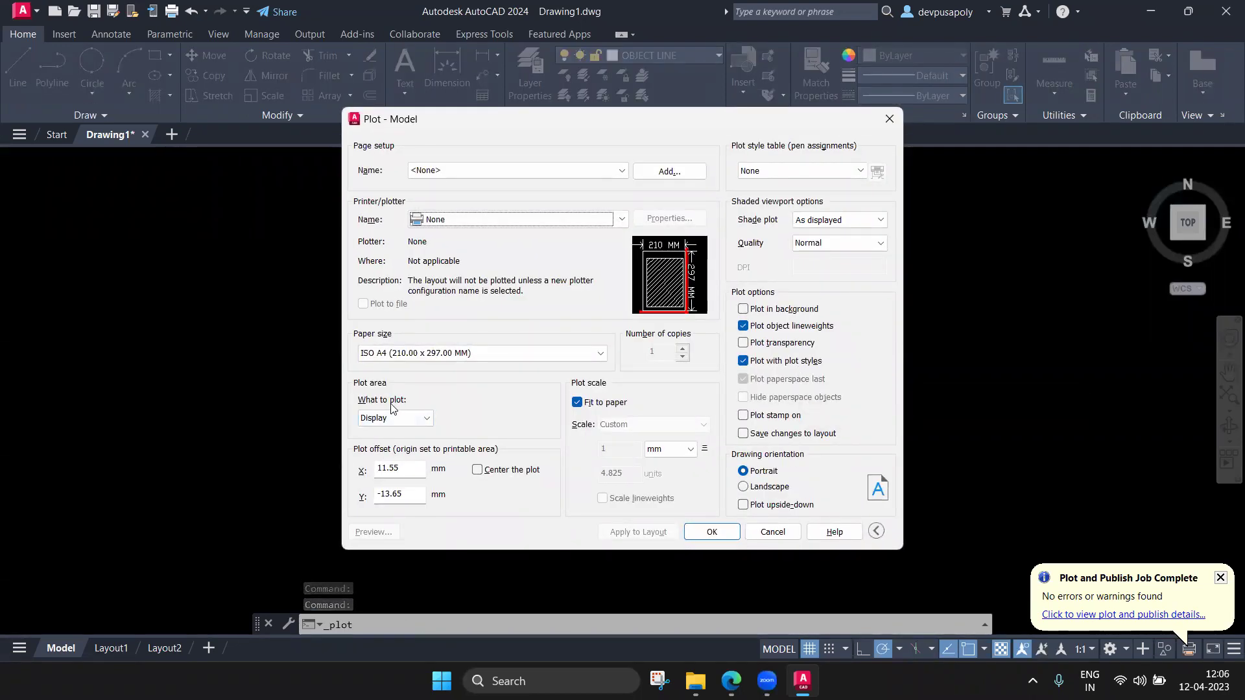
pyautogui.click(407, 417)
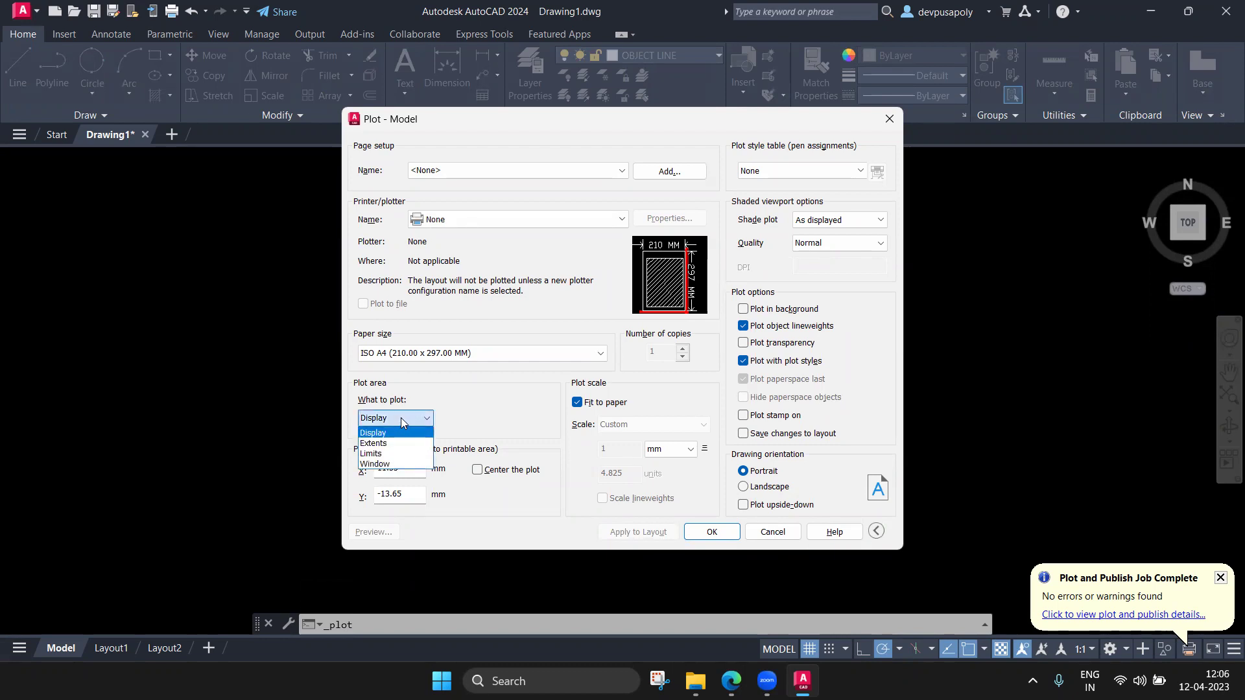
pyautogui.click(398, 465)
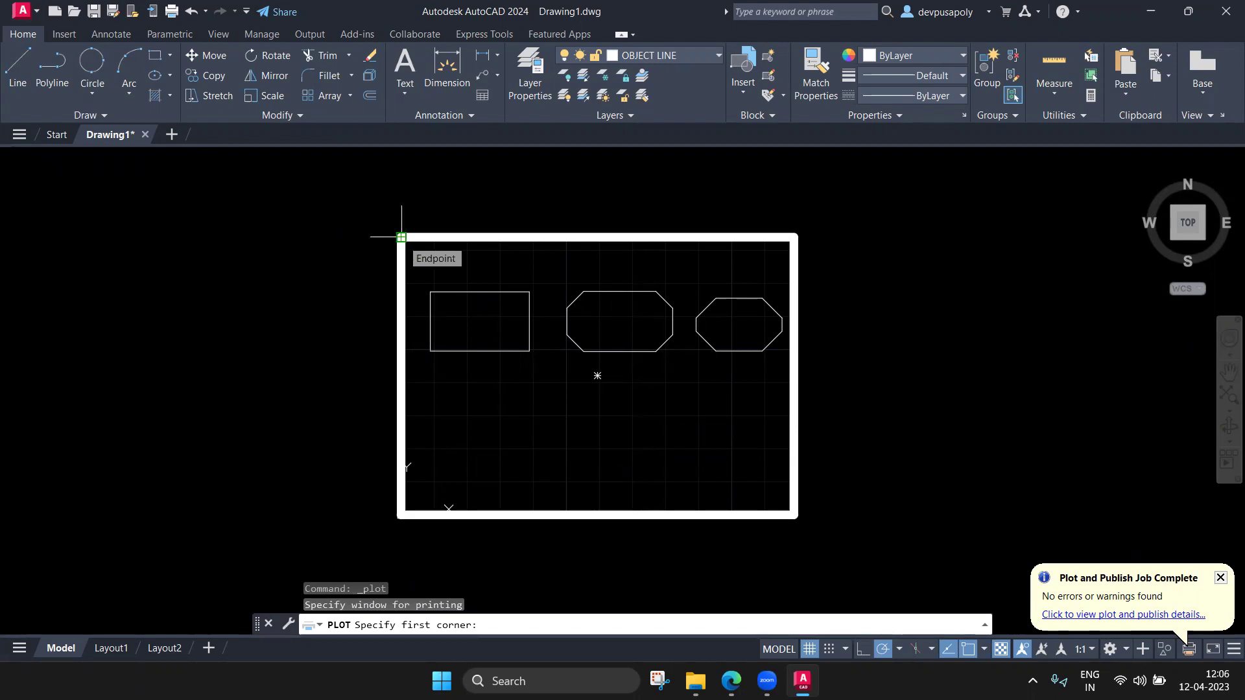
pyautogui.click(401, 237)
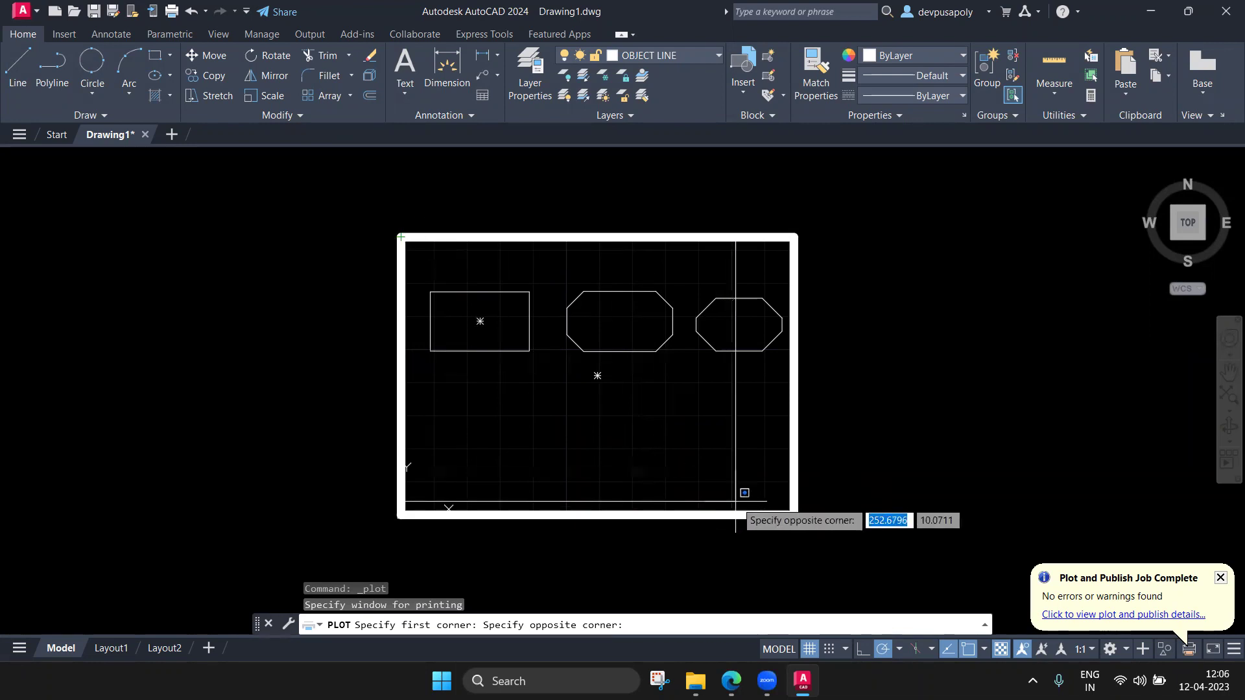
pyautogui.click(793, 514)
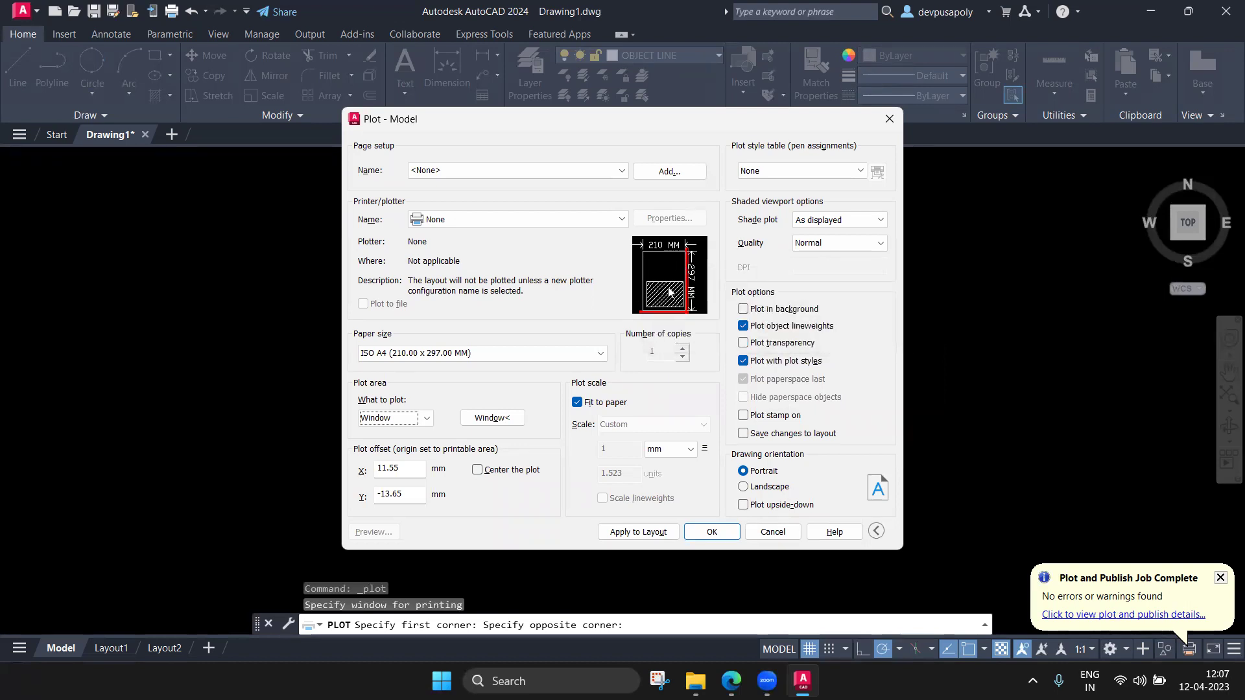
pyautogui.moveTo(511, 470)
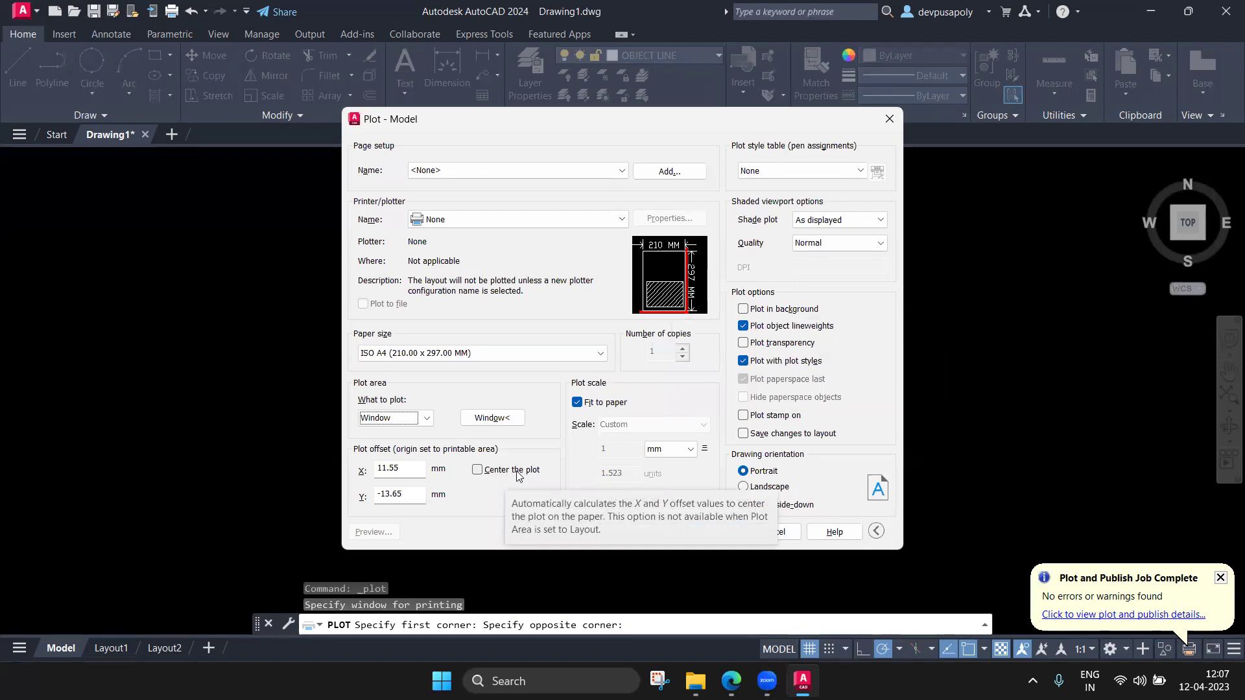
pyautogui.click(477, 470)
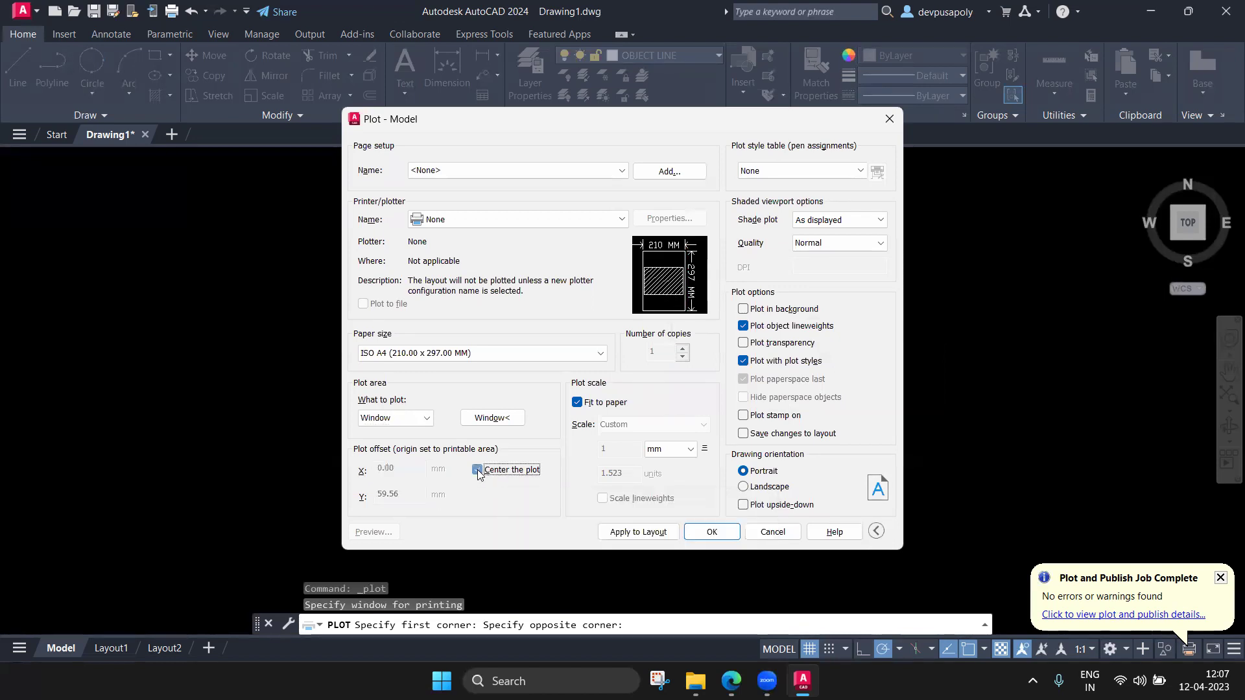
pyautogui.moveTo(670, 276)
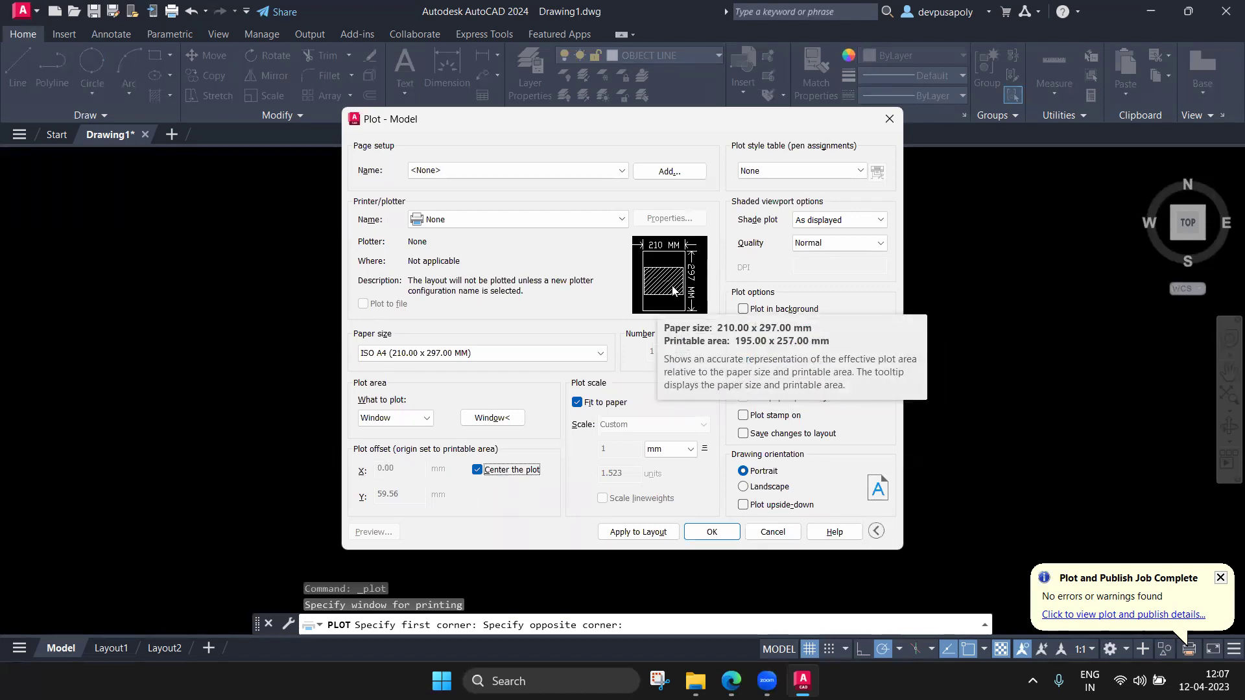
# Plot through Microsoft Print to PDF and save the file as 'class 2-2'
pyautogui.click(522, 221)
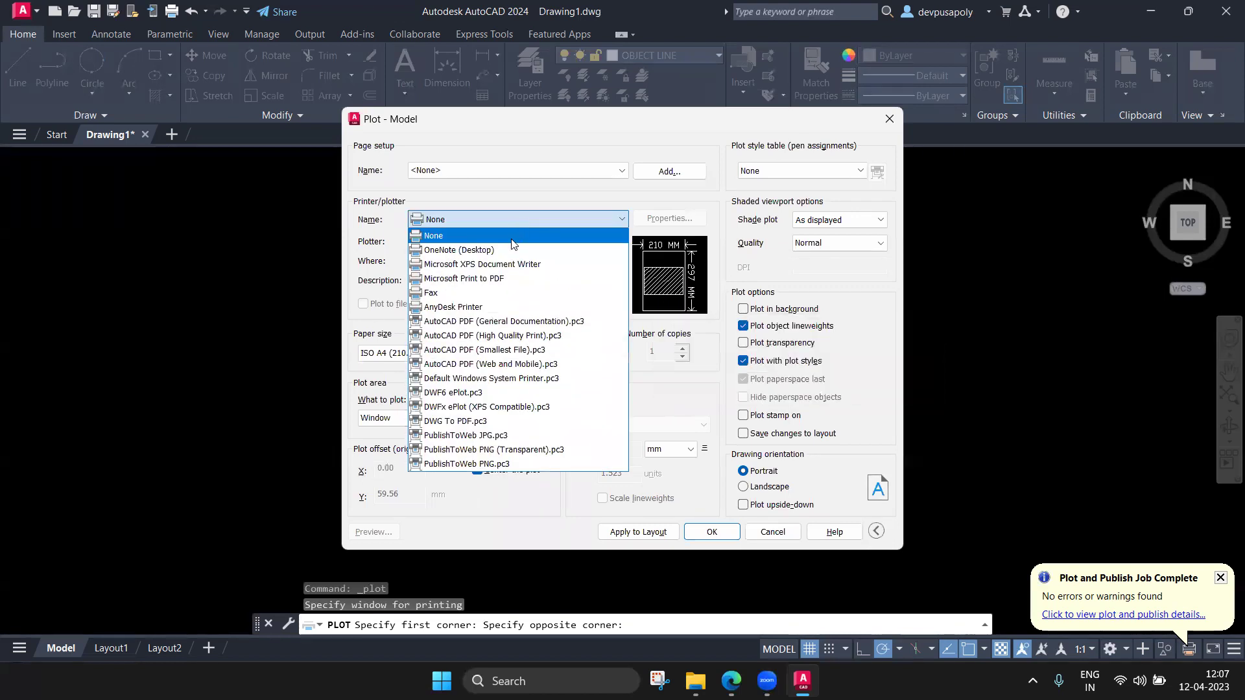
pyautogui.click(508, 279)
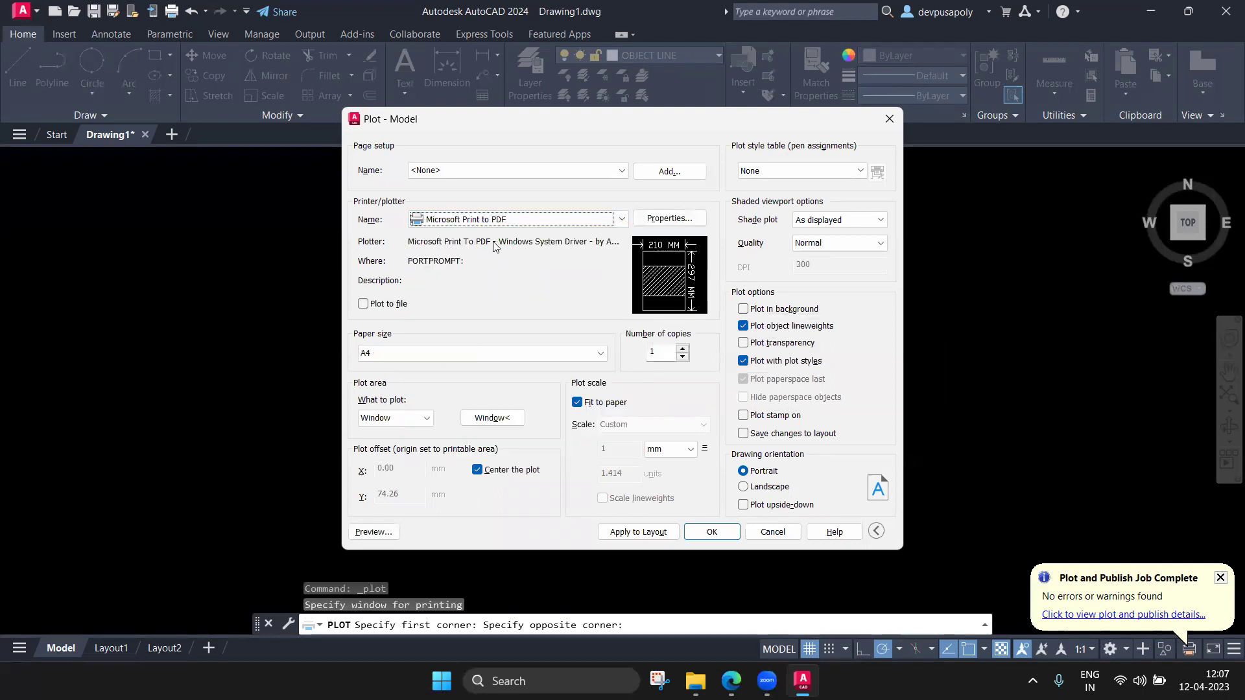
pyautogui.click(713, 532)
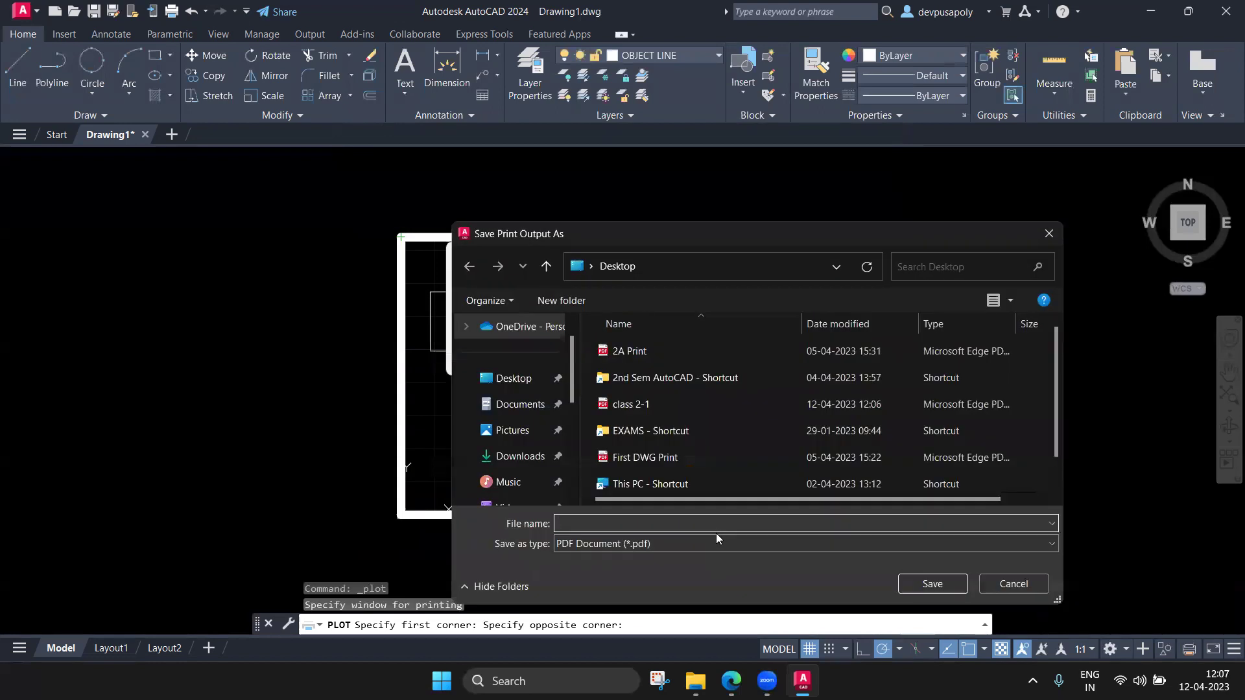
pyautogui.write('class ')
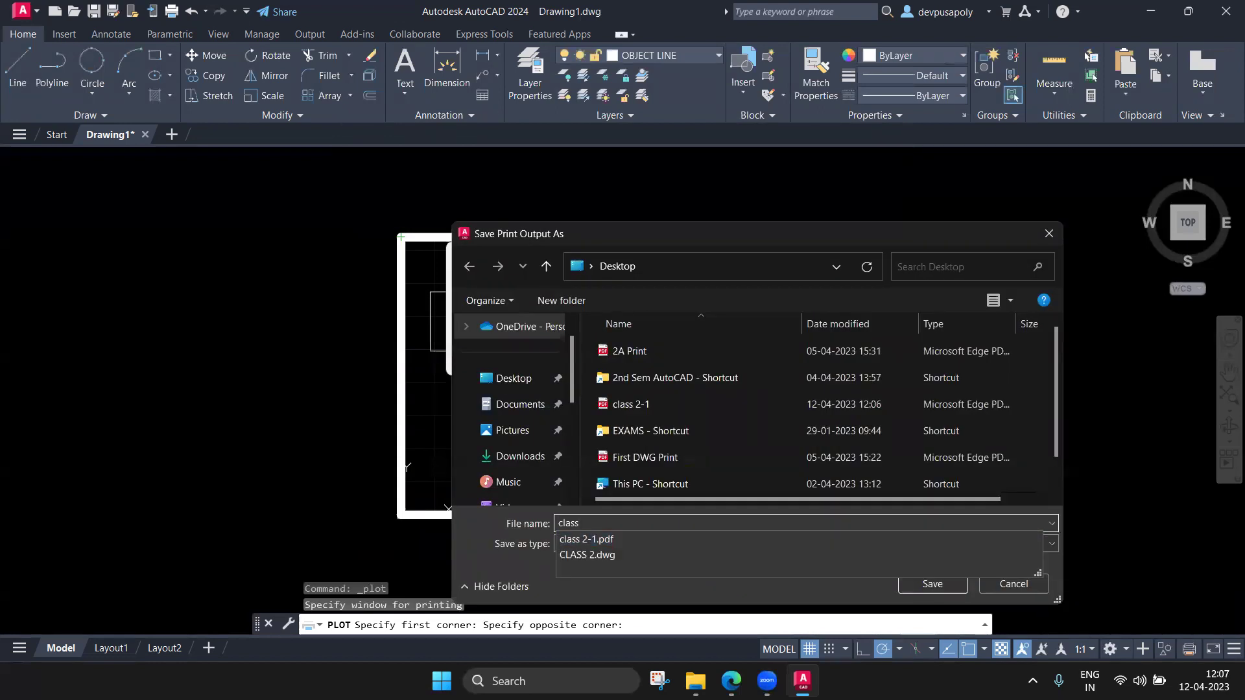
pyautogui.write('2-2')
pyautogui.click(929, 583)
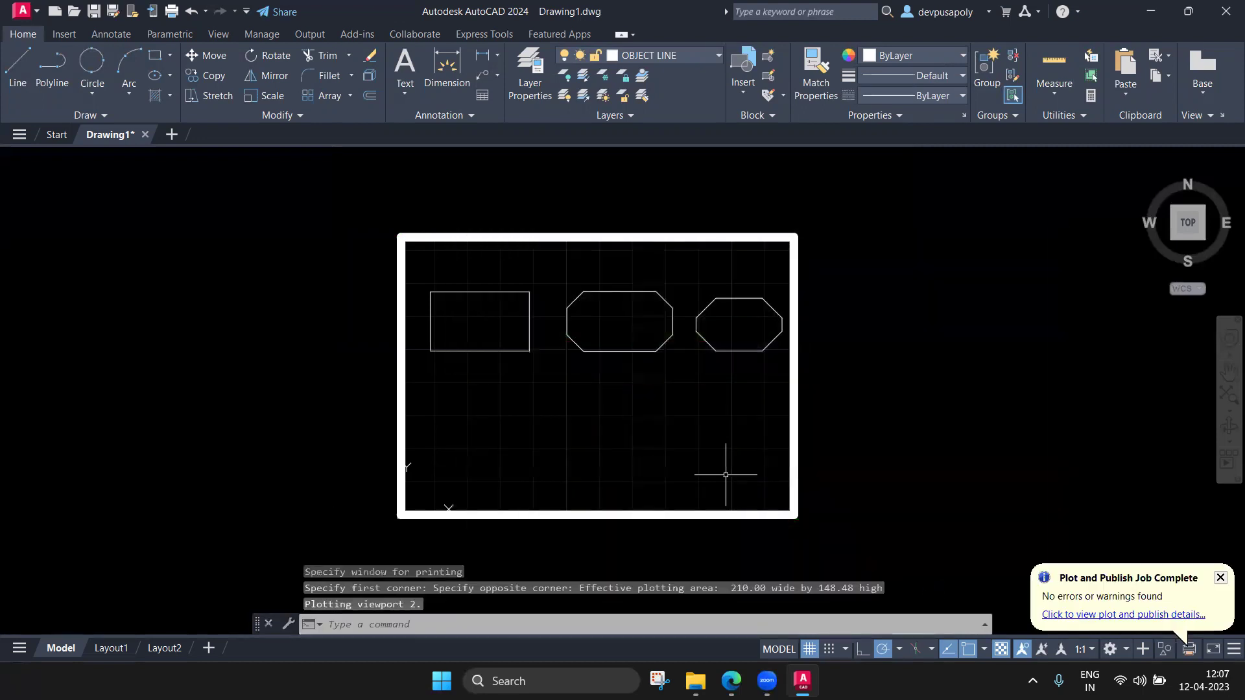
pyautogui.press('super+d')
# Open the class 2-2 PDF from the desktop, scroll through it, then return to AutoCAD
pyautogui.moveTo(91, 582); pyautogui.dragTo(398, 101)
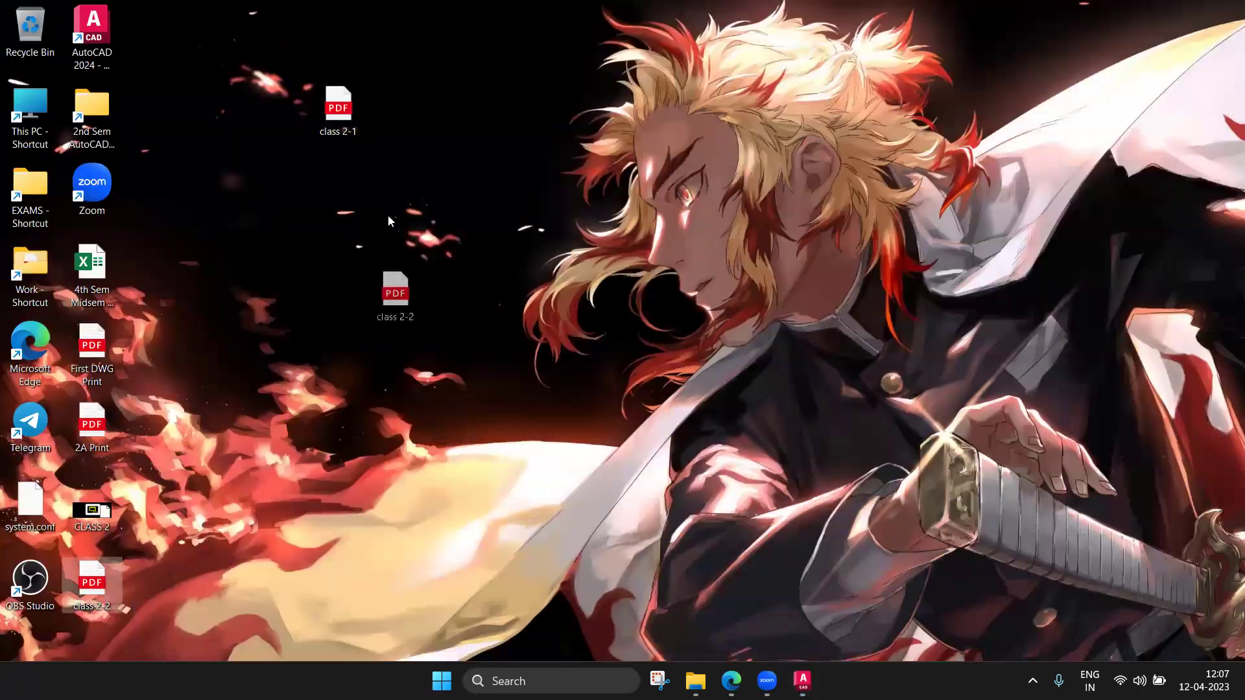
pyautogui.doubleClick(407, 125)
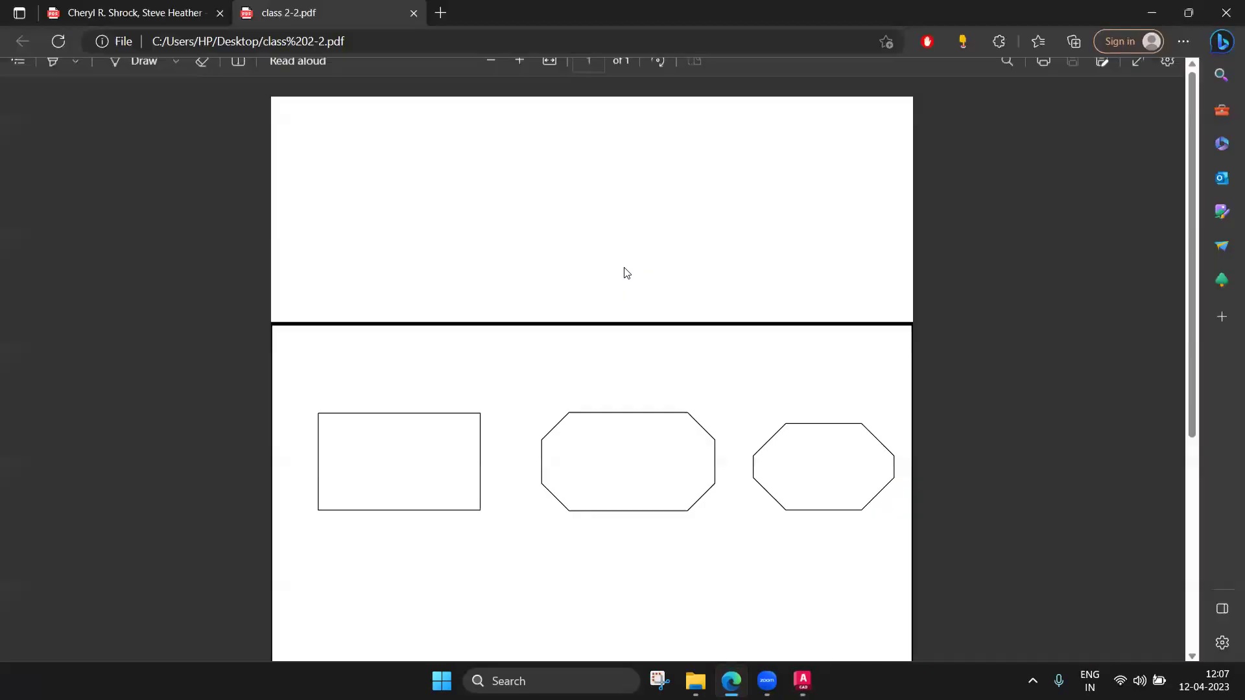
pyautogui.scroll(-5, 626, 273)
pyautogui.scroll(3, 626, 273)
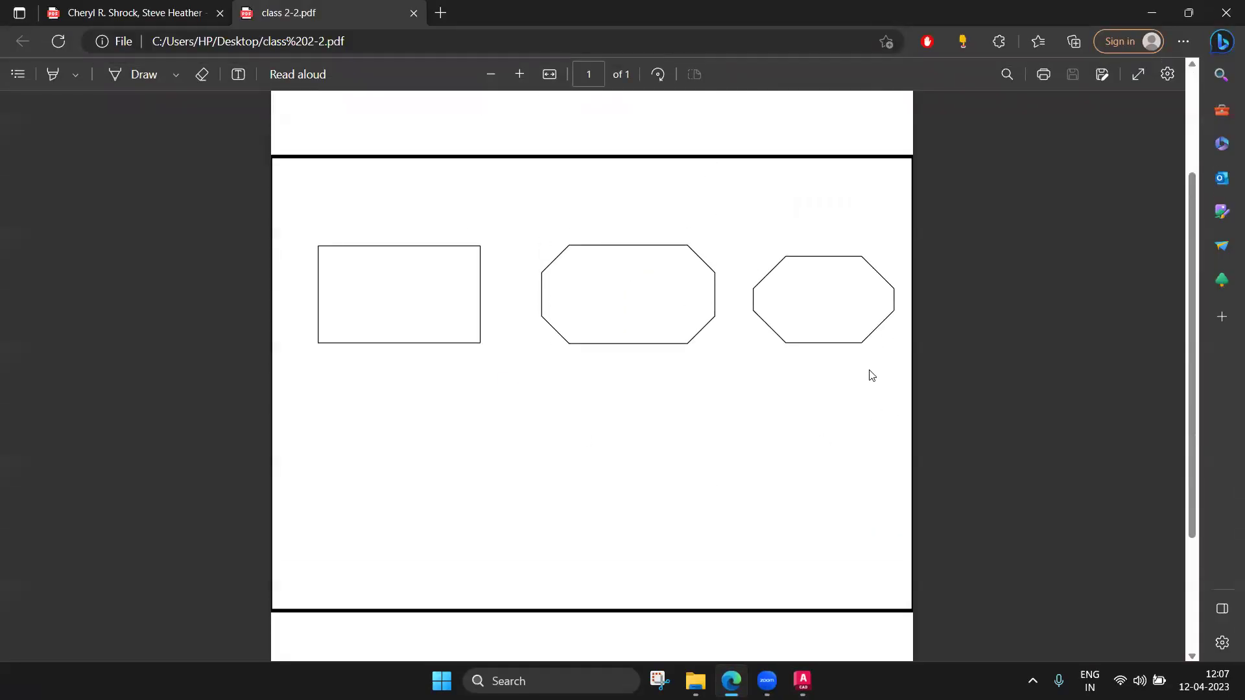
pyautogui.click(803, 681)
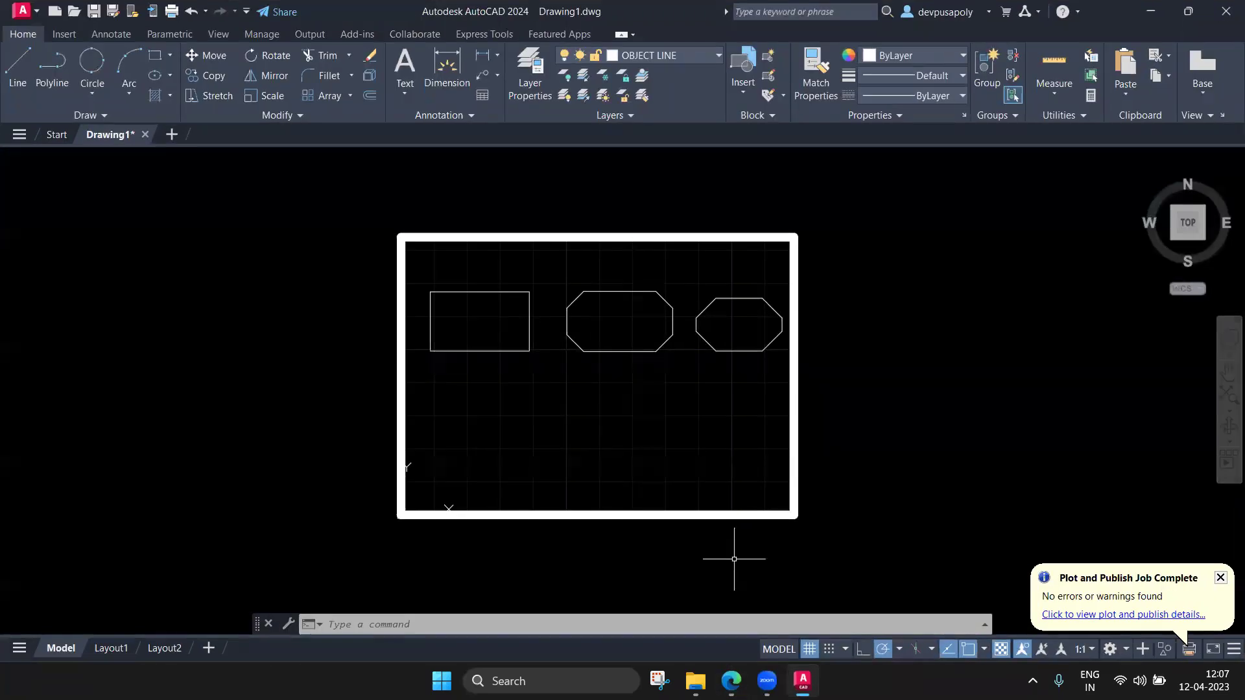
# Set the plotter to AutoCAD PDF (High Quality Print) and the plot area to Display
pyautogui.click(685, 435)
pyautogui.hotkey('ctrl', 'p')
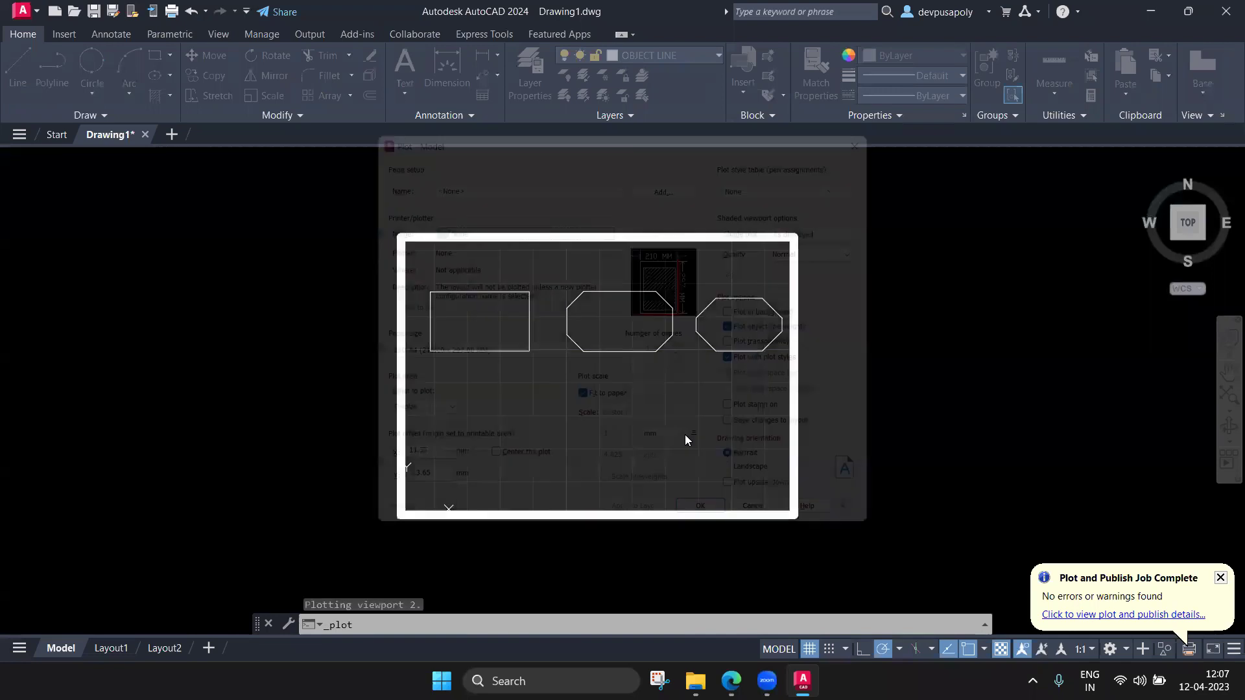
pyautogui.click(499, 223)
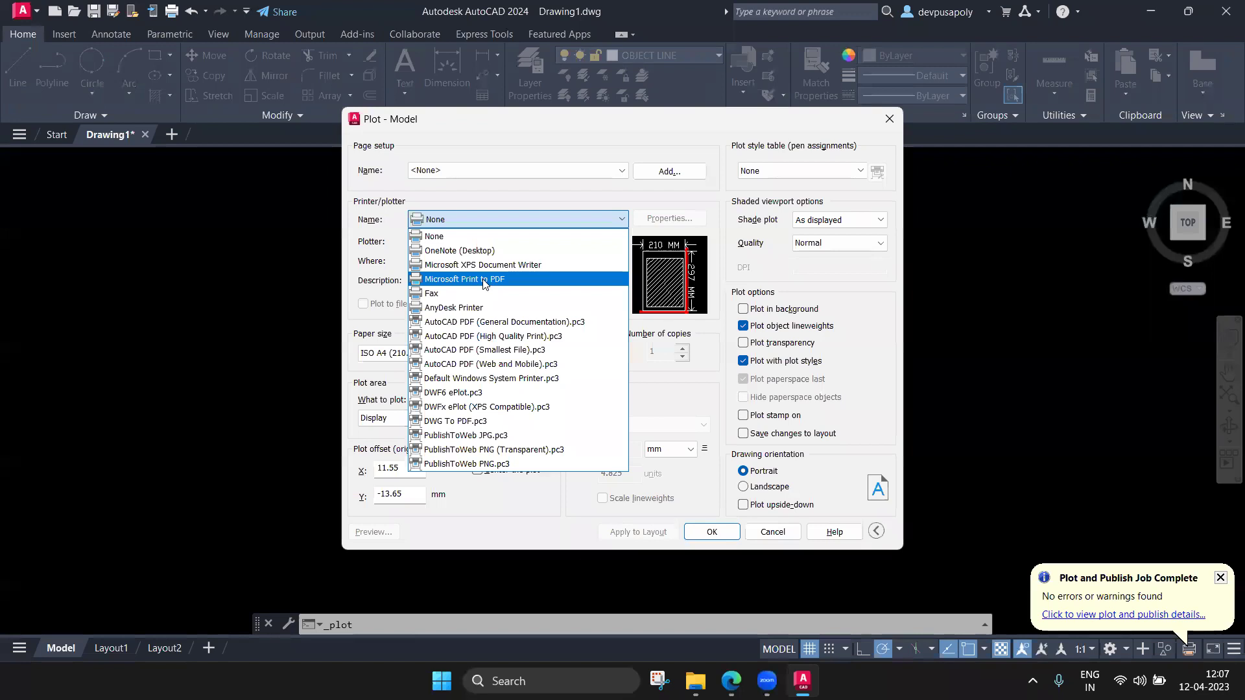
pyautogui.click(483, 336)
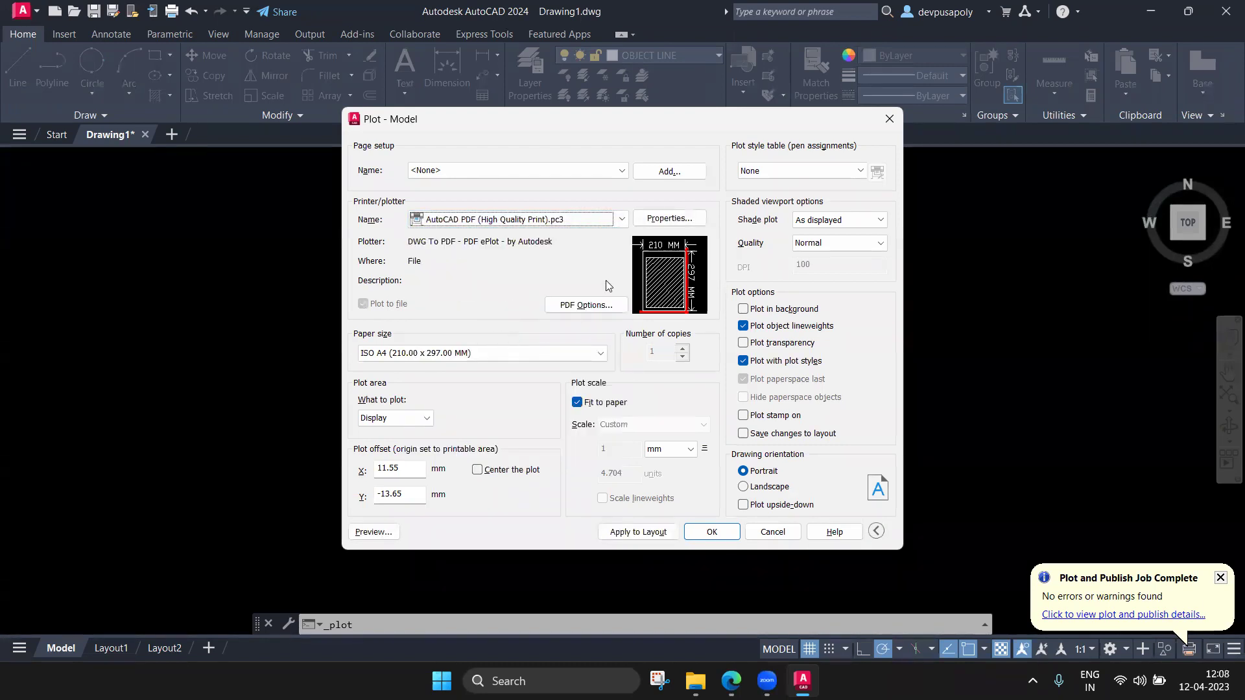
pyautogui.click(418, 419)
pyautogui.click(399, 463)
pyautogui.click(399, 243)
pyautogui.click(792, 514)
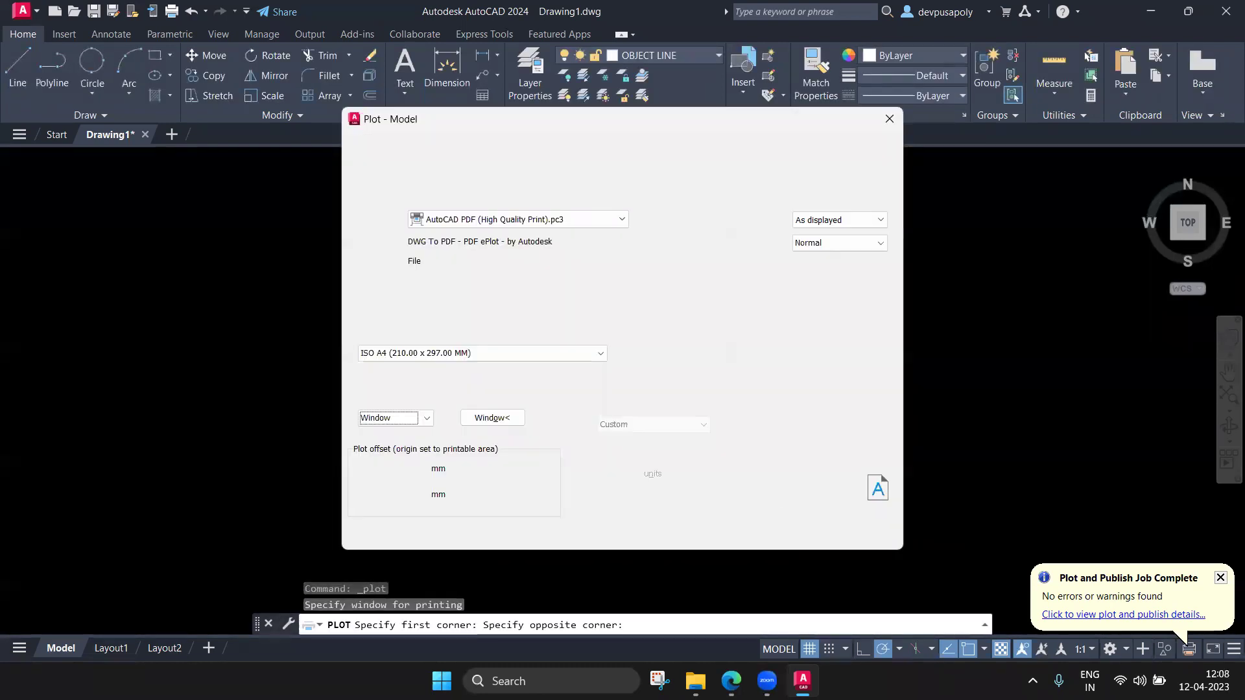
pyautogui.click(415, 422)
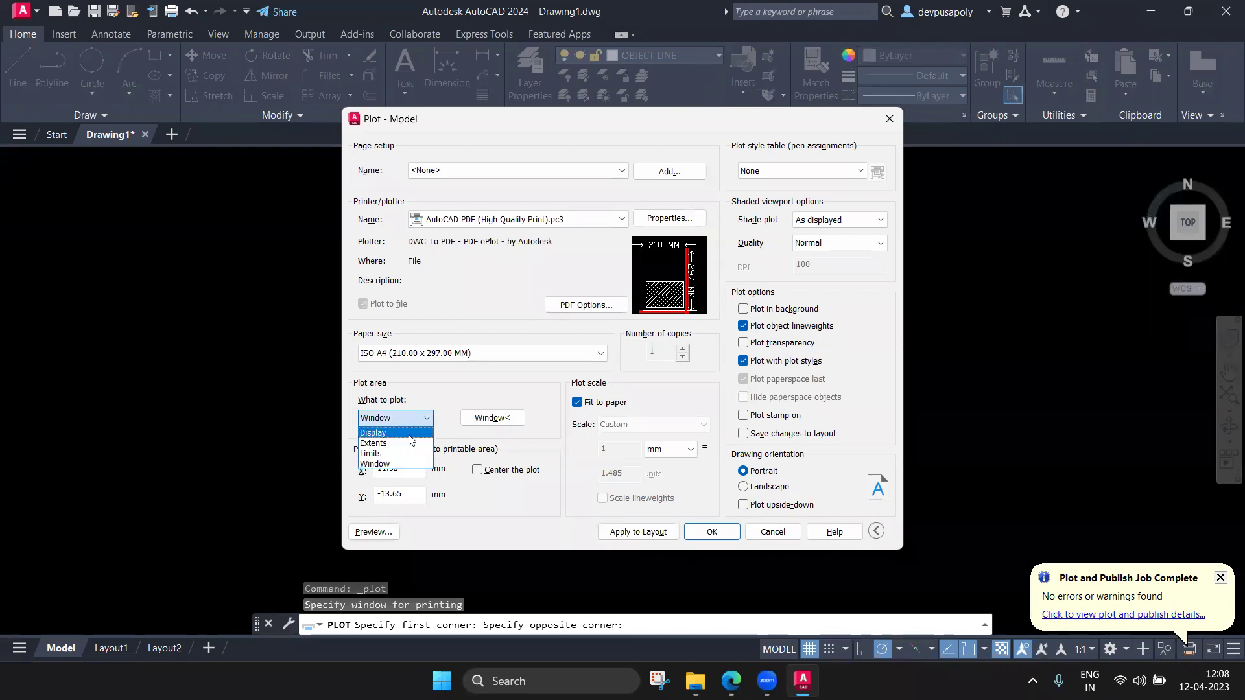
pyautogui.click(374, 432)
# Save the plot as Drawing1-Model.pdf on the Desktop
pyautogui.click(700, 534)
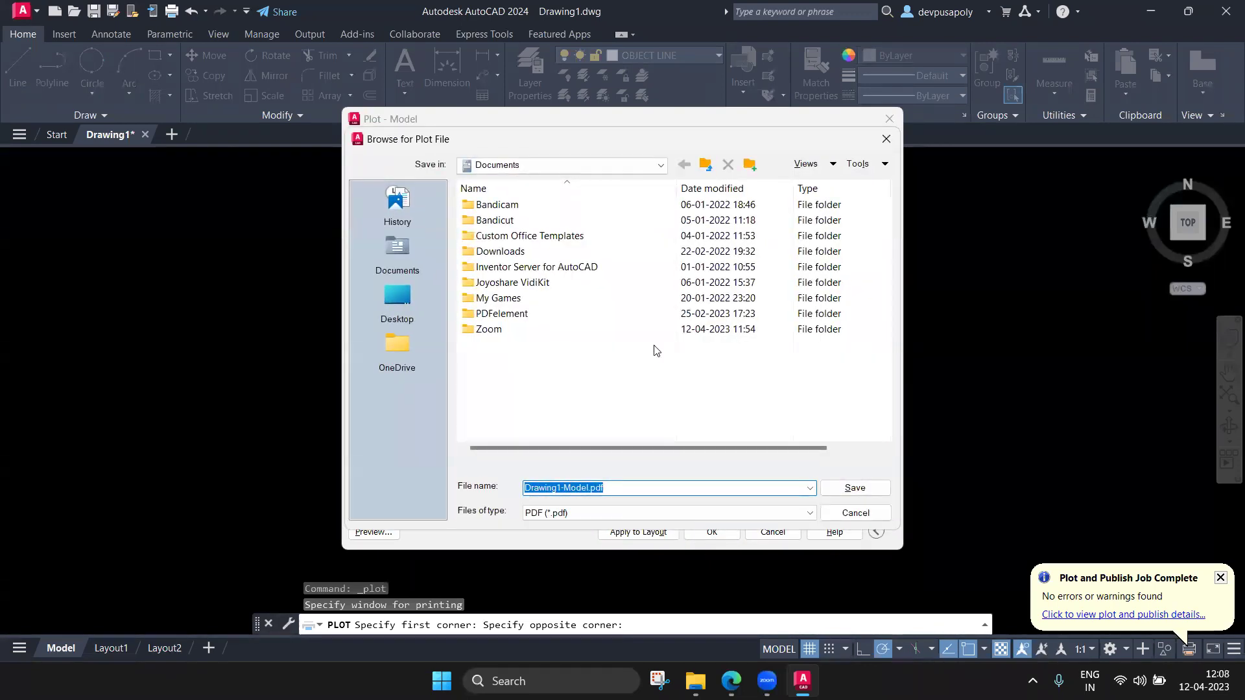
pyautogui.click(397, 302)
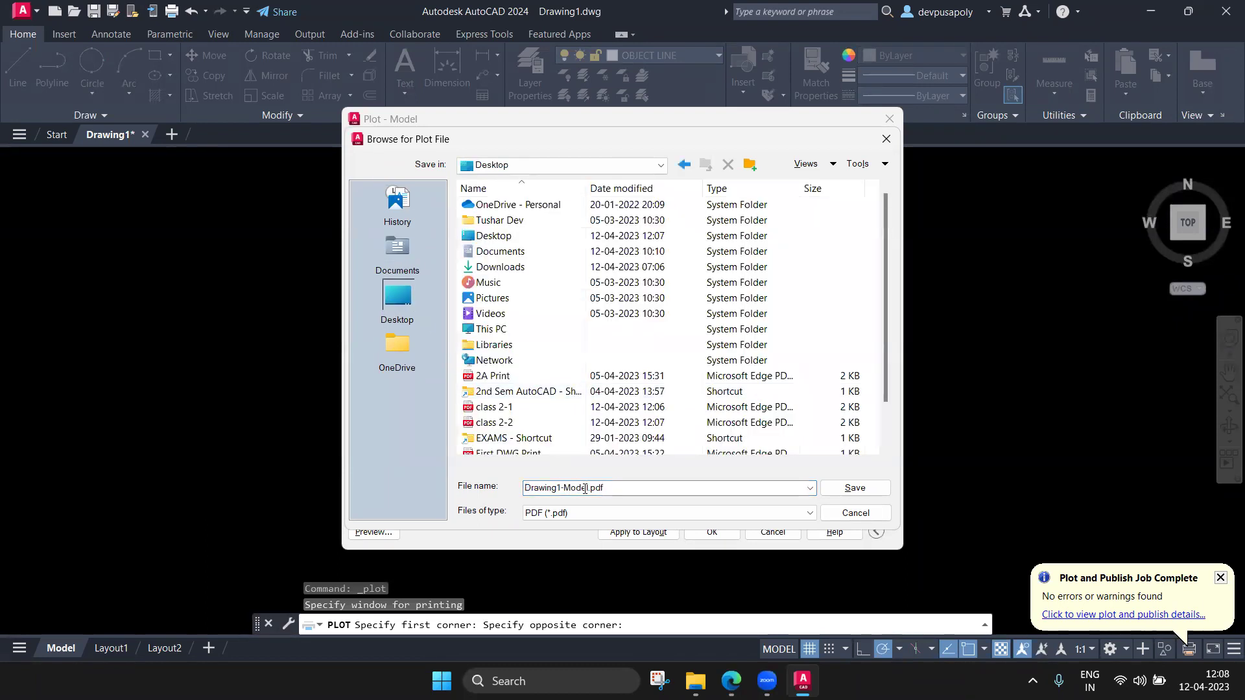
pyautogui.doubleClick(584, 488)
pyautogui.click(582, 488)
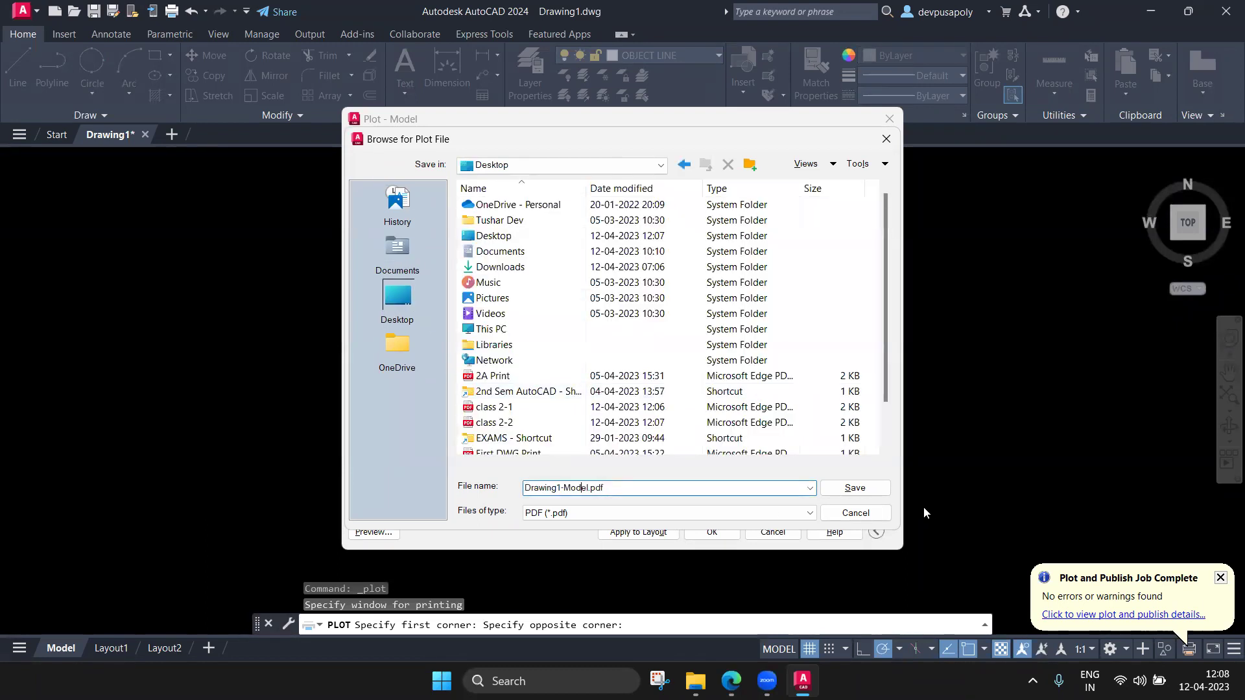
pyautogui.click(876, 490)
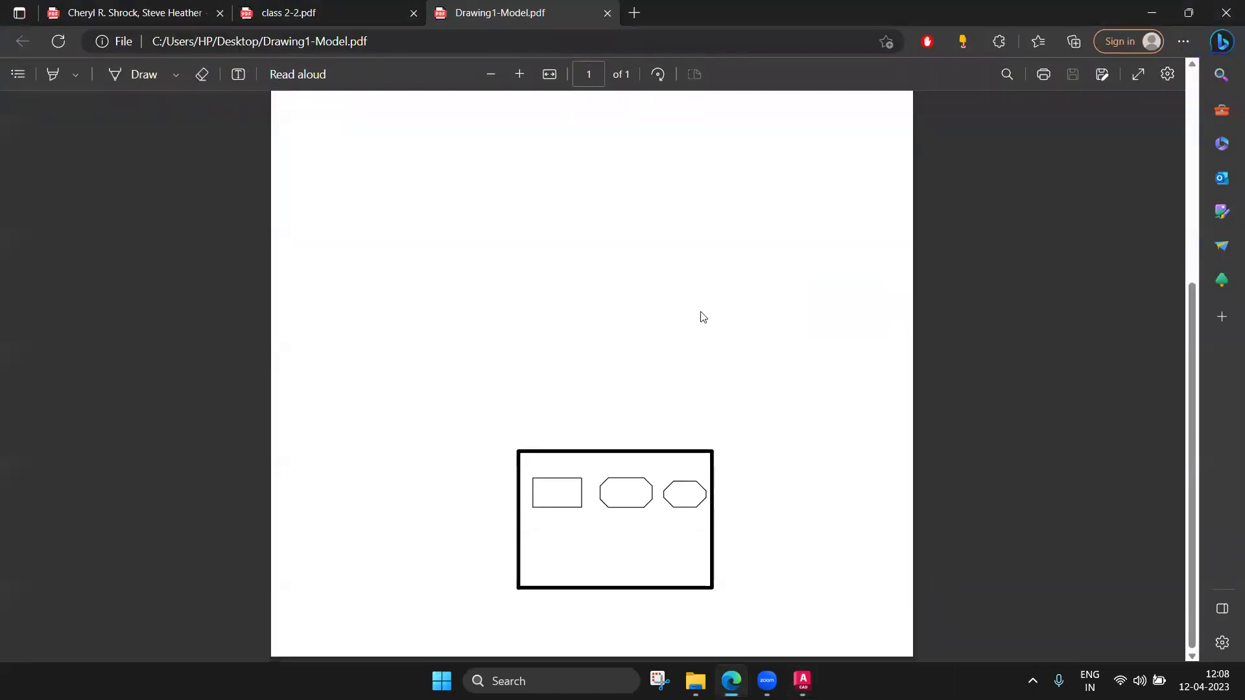
# Close the Drawing1-Model and class 2-2 PDF tabs and return to AutoCAD's plot settings
pyautogui.click(607, 13)
pyautogui.click(414, 13)
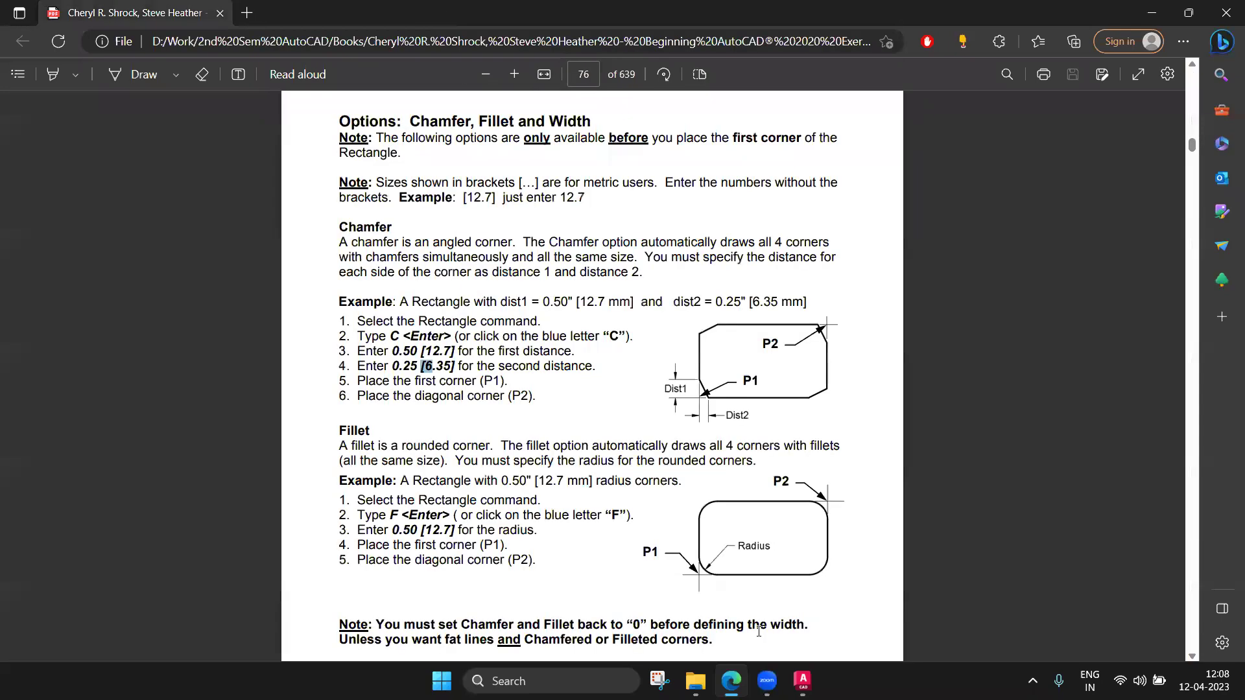
pyautogui.click(803, 680)
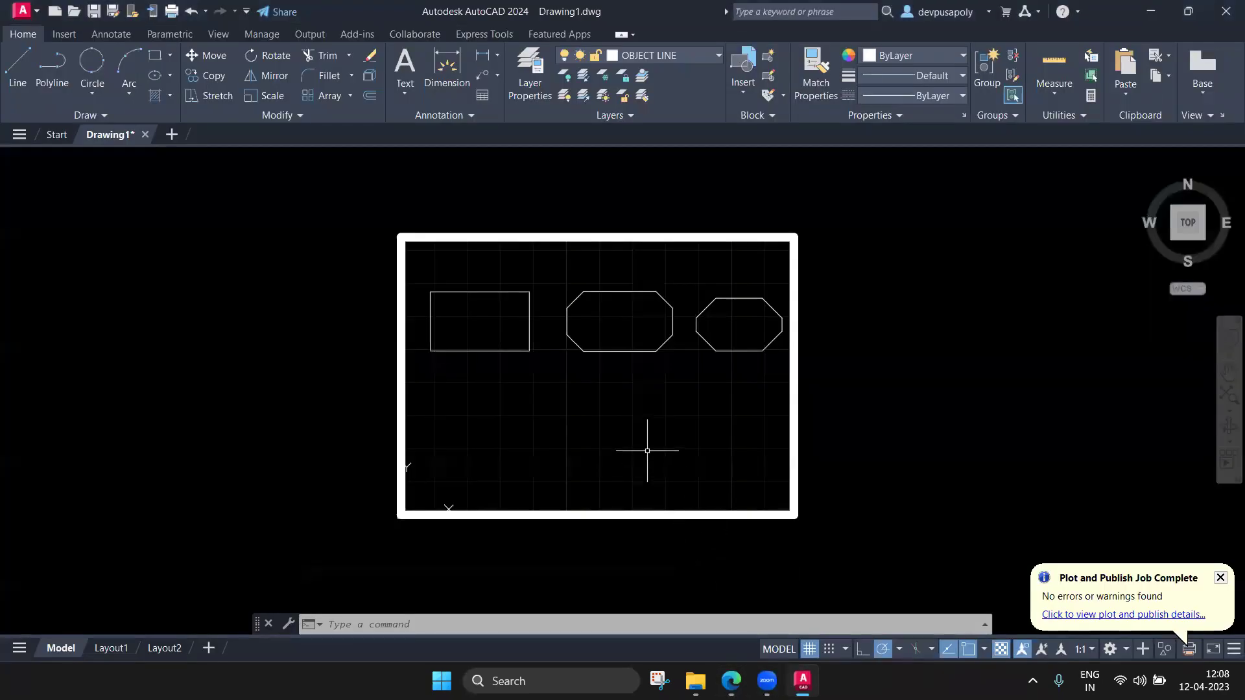
pyautogui.hotkey('ctrl', 'p')
# Plot a window around the frame with AutoCAD PDF, centred and fit to paper
pyautogui.click(483, 226)
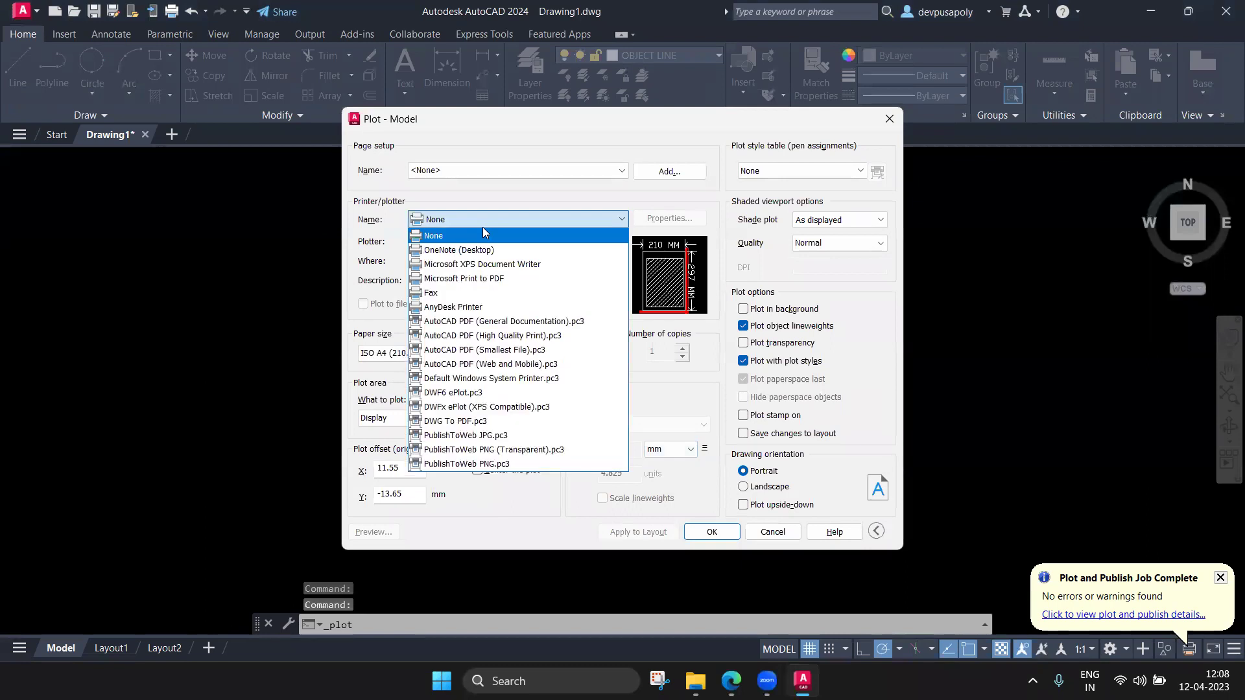
pyautogui.click(487, 336)
pyautogui.click(422, 420)
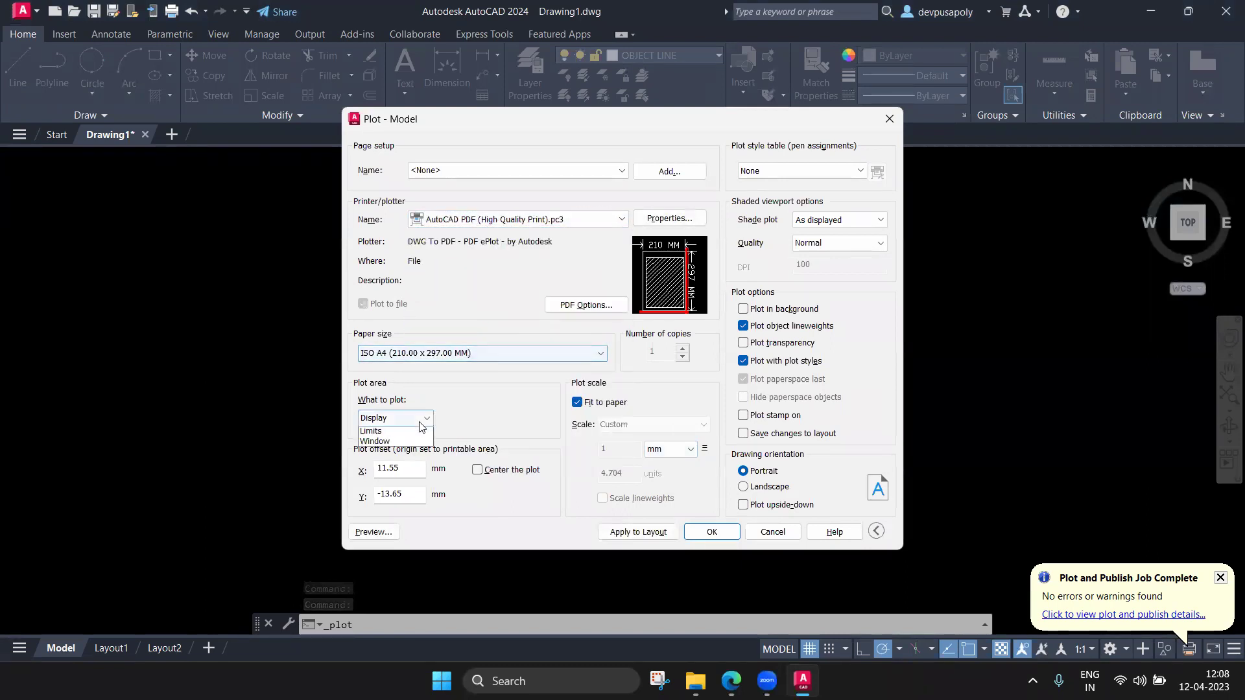
pyautogui.click(399, 441)
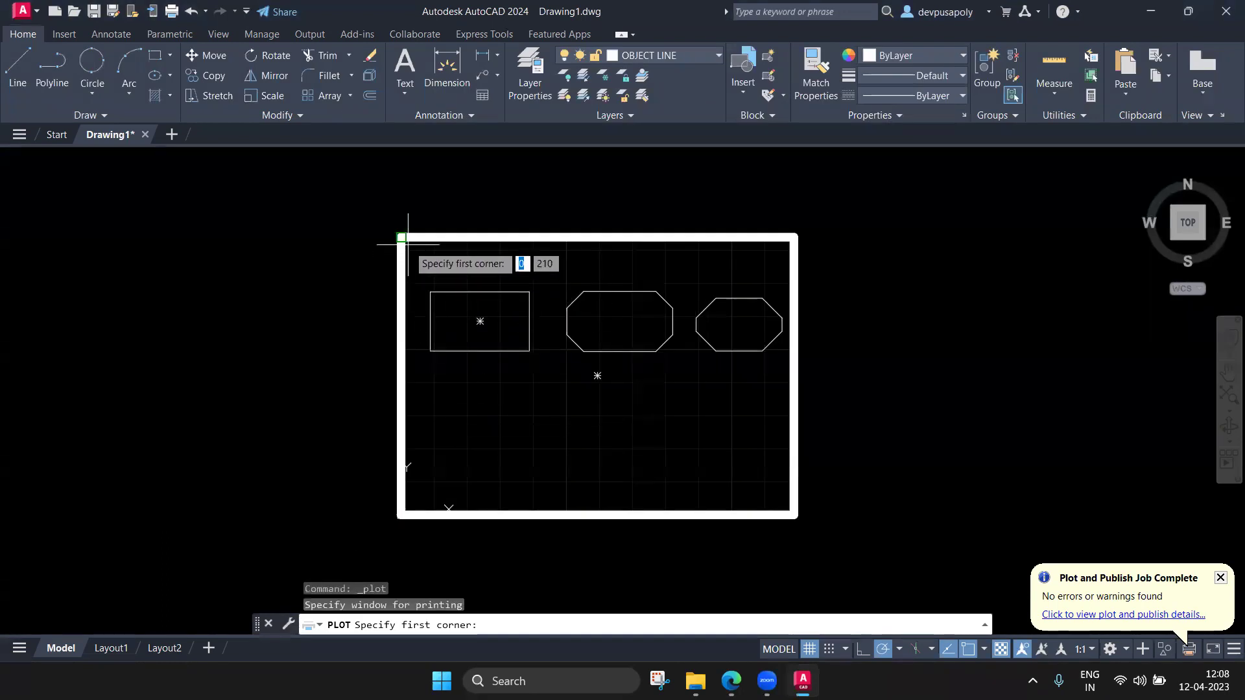
pyautogui.click(406, 243)
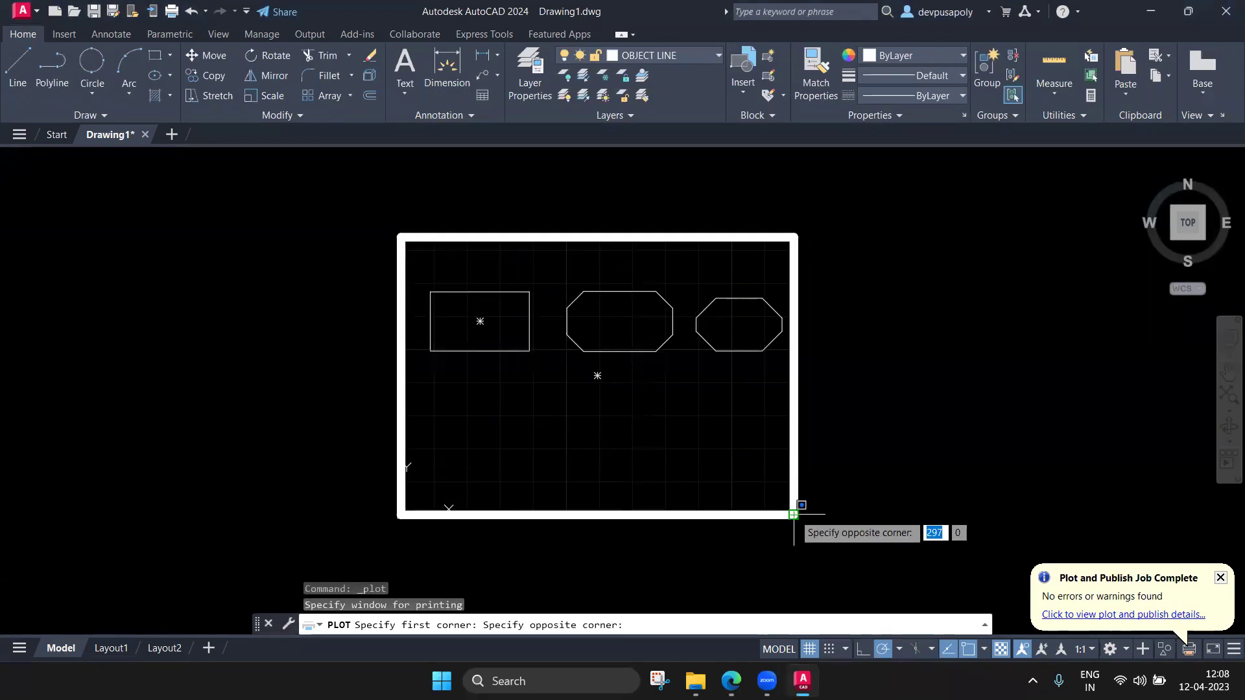
pyautogui.click(793, 514)
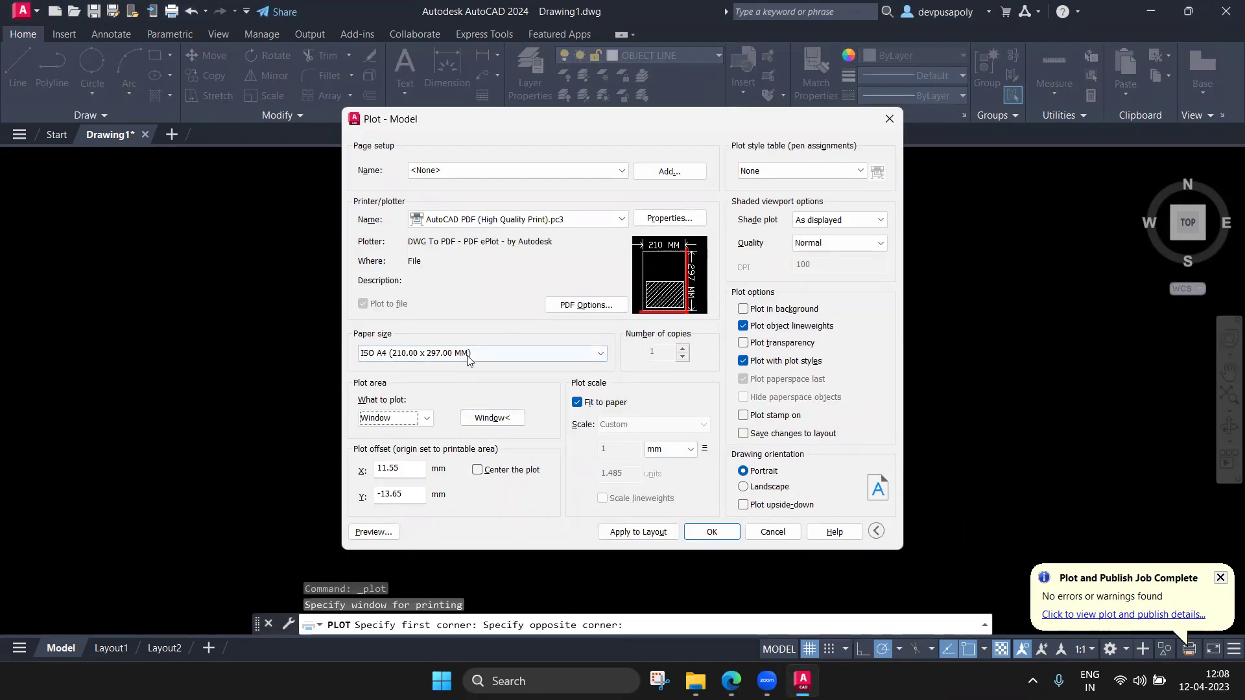
pyautogui.click(478, 469)
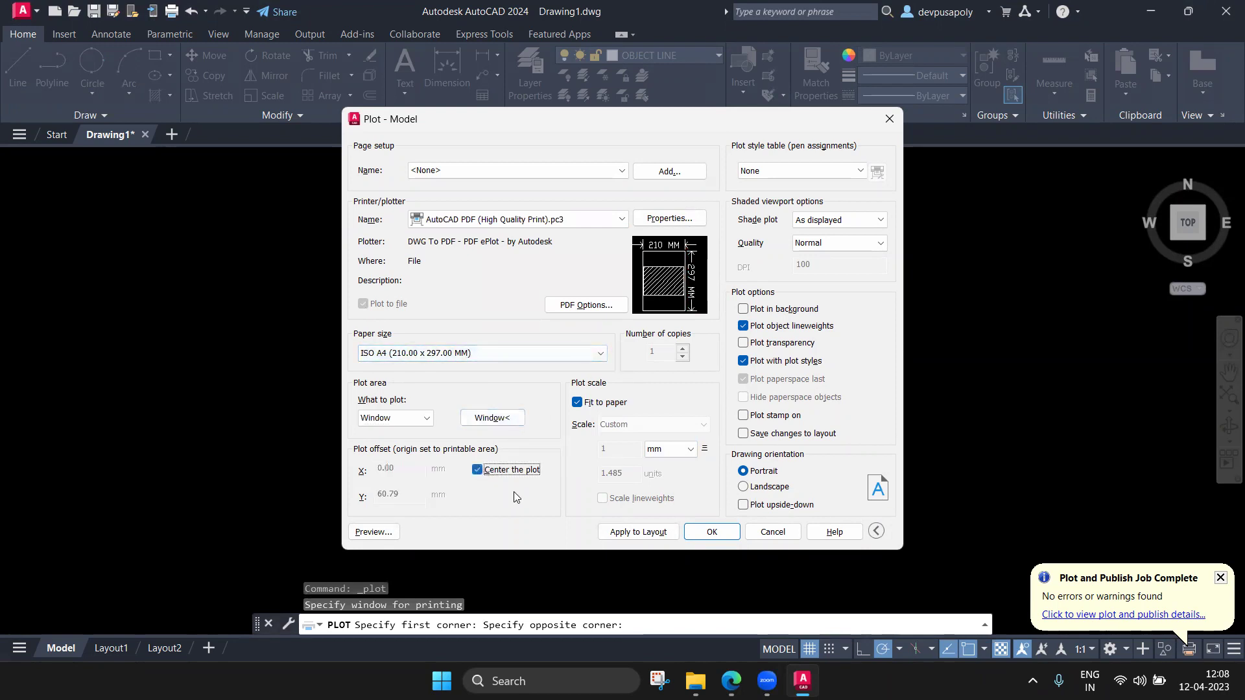
pyautogui.click(577, 403)
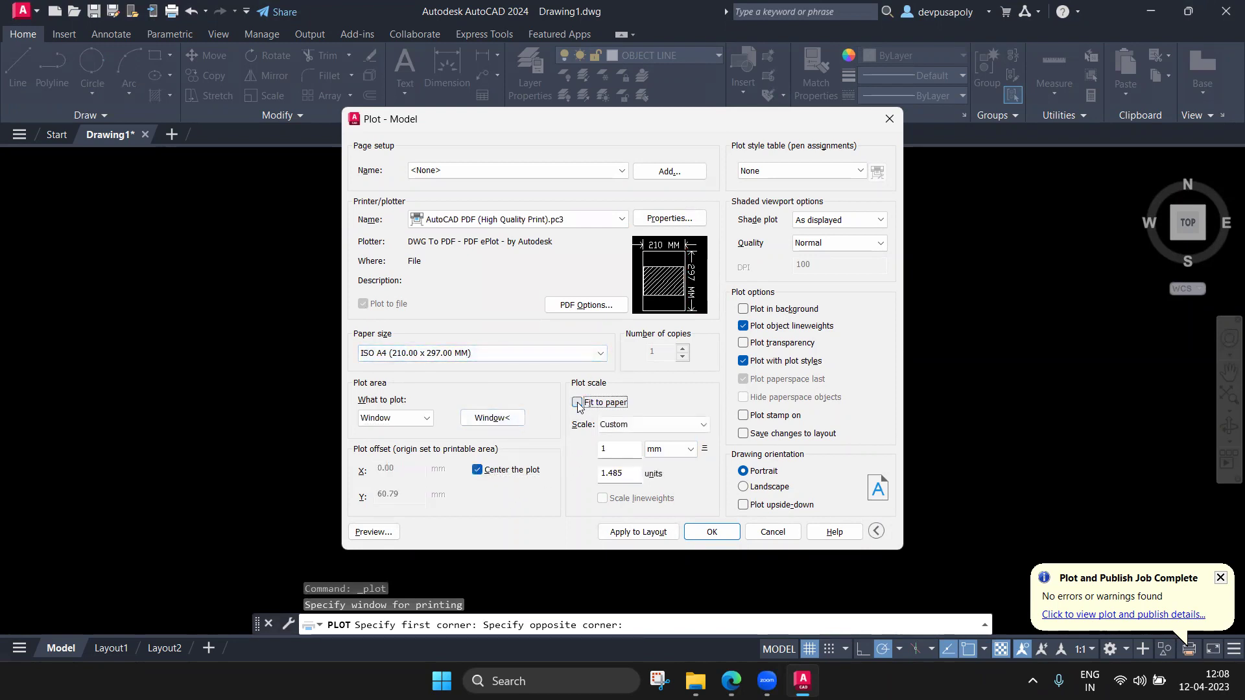
pyautogui.click(577, 402)
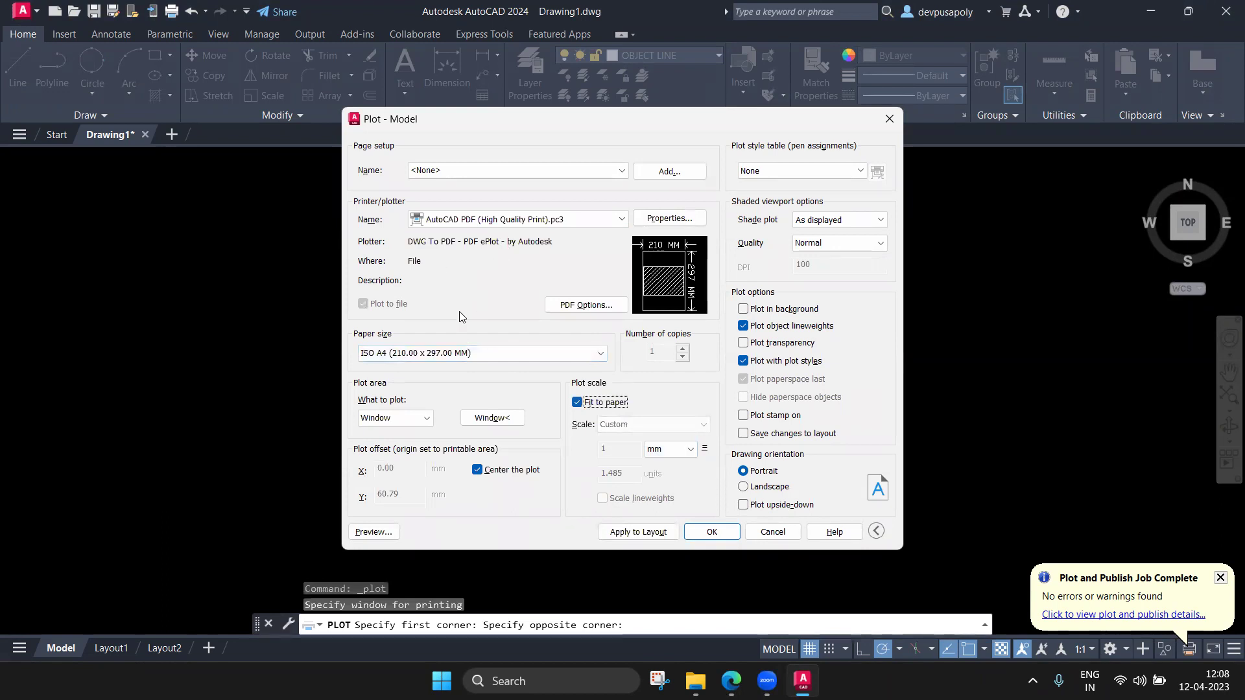
# Save over the existing Drawing1-Model PDF on the Desktop
pyautogui.click(711, 532)
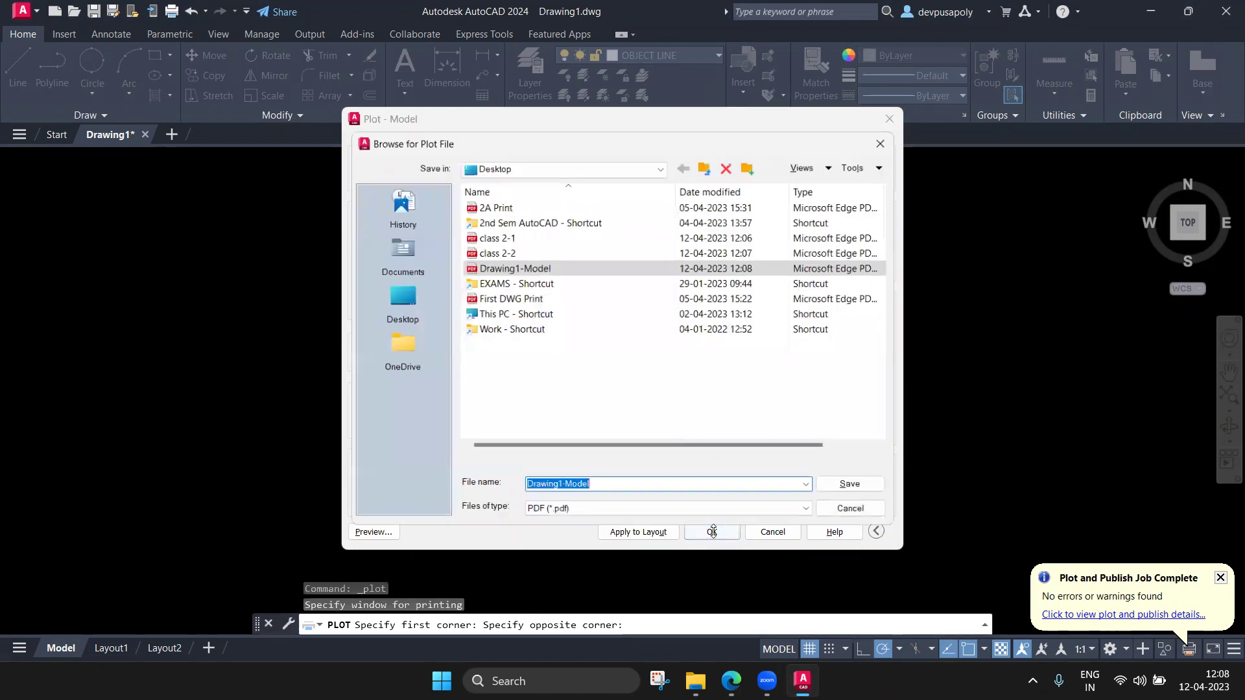
pyautogui.click(384, 301)
pyautogui.click(832, 487)
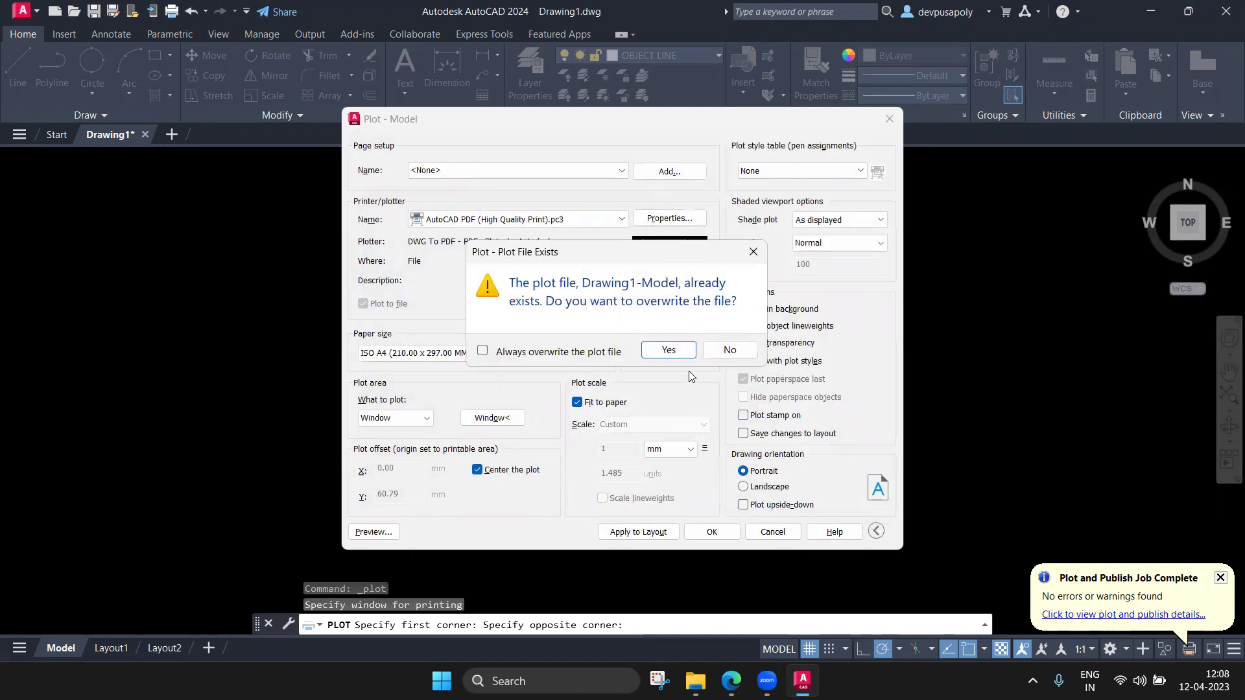
pyautogui.click(680, 351)
# Scroll through the Drawing1-Model PDF to check the full-width plot, then return to AutoCAD
pyautogui.scroll(4, 680, 356)
pyautogui.scroll(-2, 687, 360)
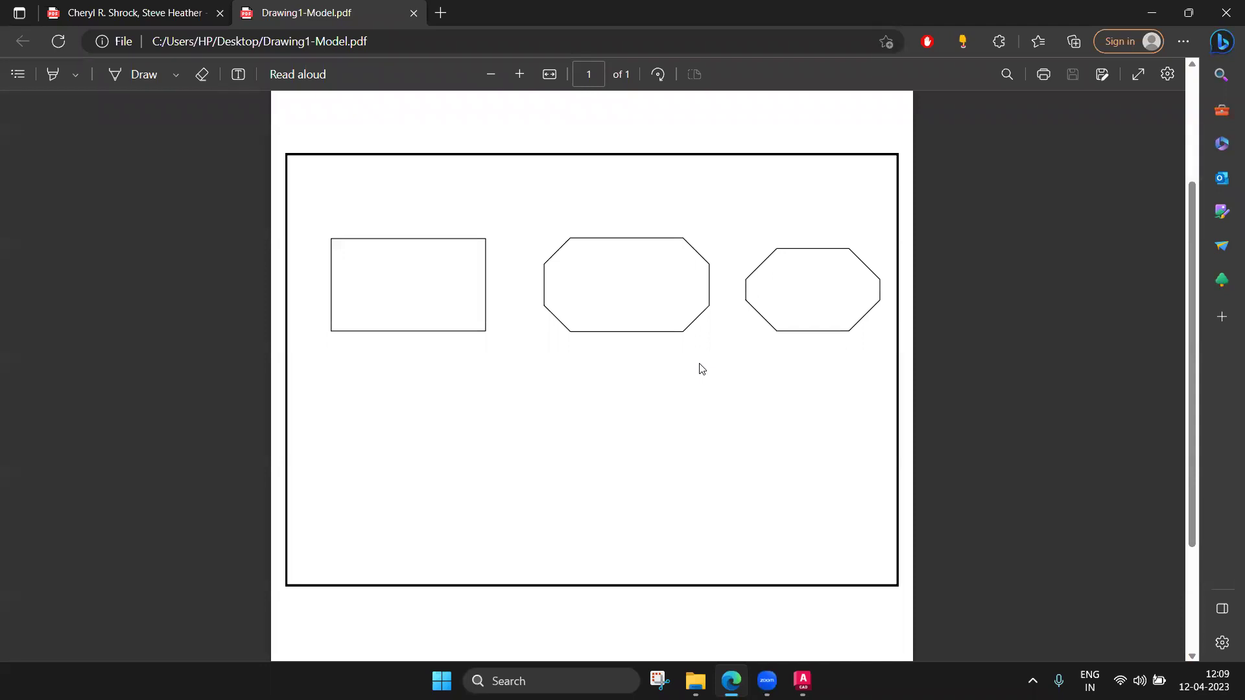
pyautogui.scroll(-3, 701, 369)
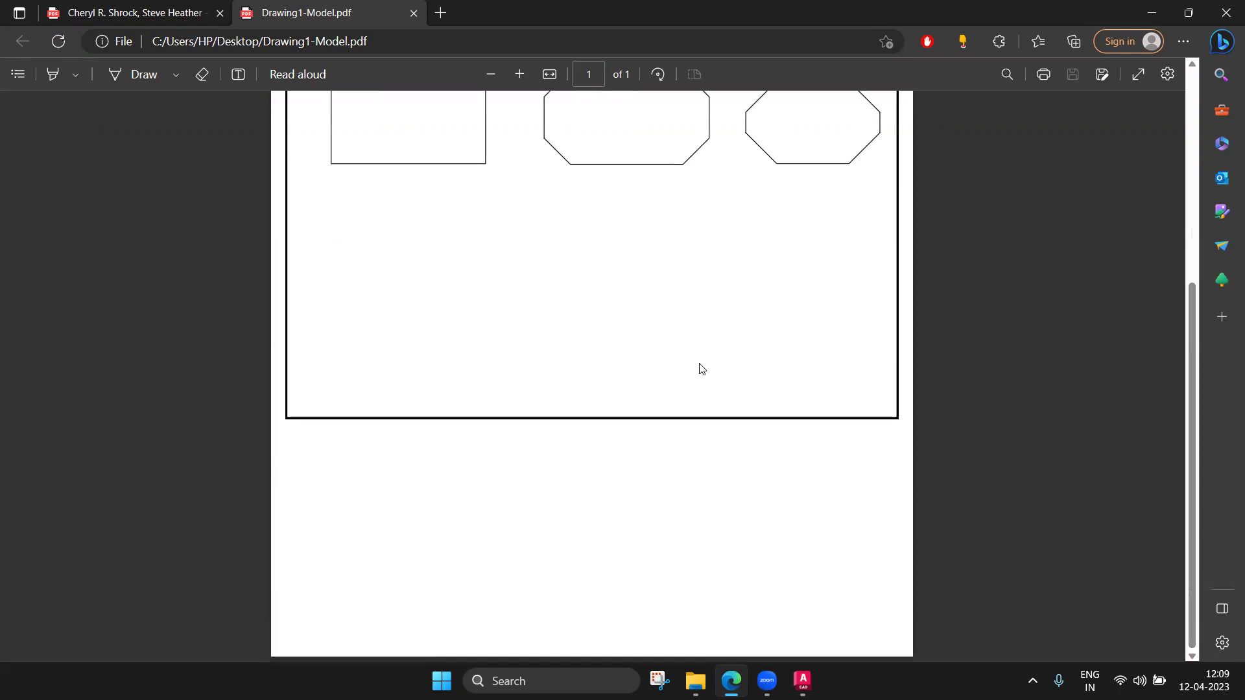
pyautogui.scroll(5, 701, 368)
pyautogui.scroll(-1, 700, 368)
pyautogui.scroll(-3, 701, 369)
pyautogui.scroll(4, 701, 369)
pyautogui.scroll(-4, 701, 369)
pyautogui.scroll(4, 701, 369)
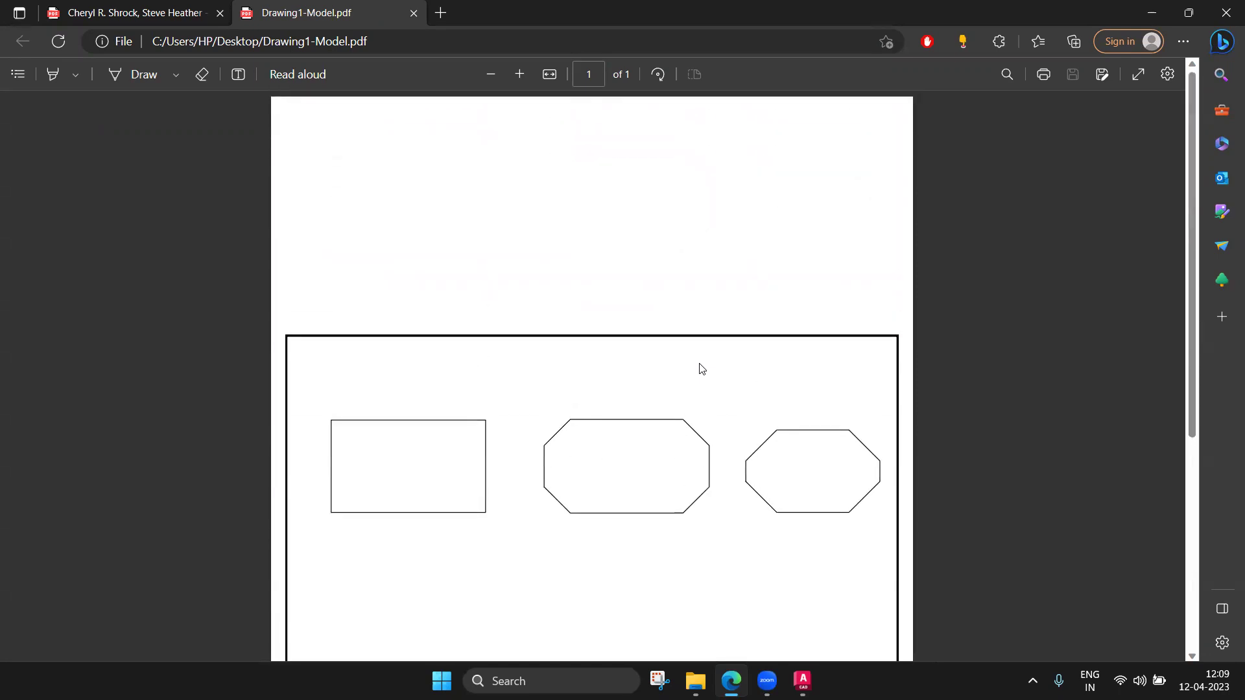
pyautogui.scroll(-2, 700, 369)
pyautogui.scroll(-2, 699, 364)
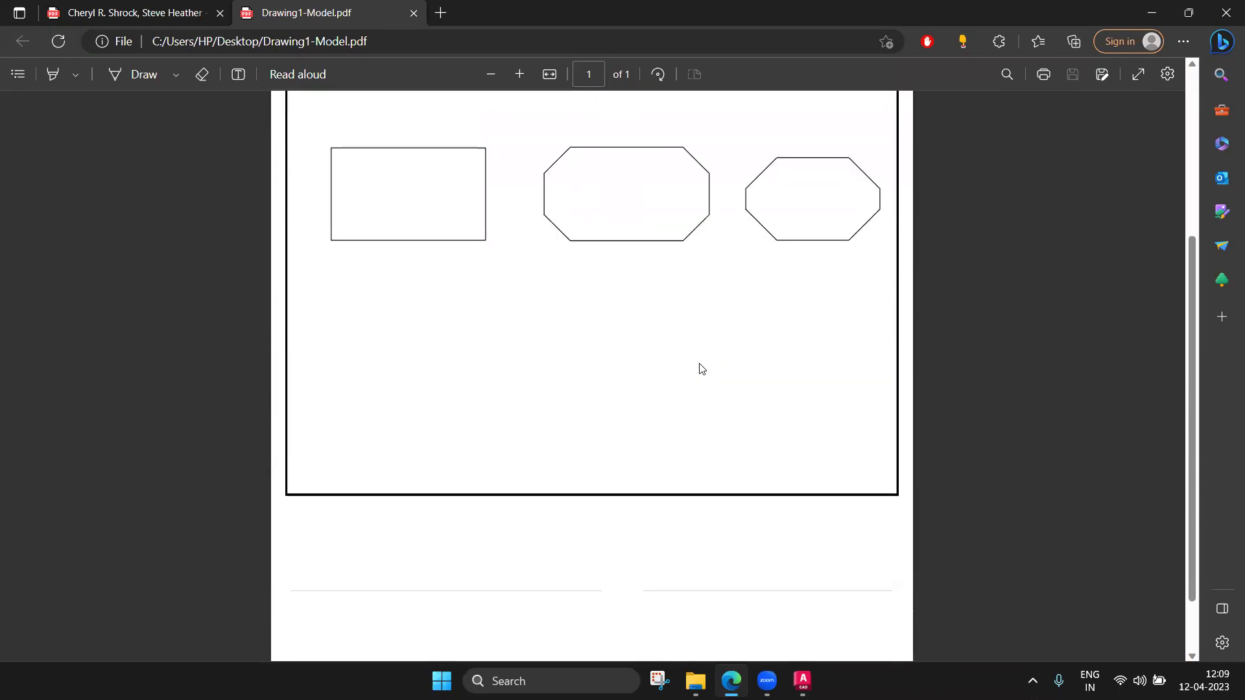
pyautogui.hotkey('alt', 'Tab')
# Close the Drawing1-Model PDF tab in Edge and pan AutoCAD to show the whole frame
pyautogui.scroll(-2, 752, 547)
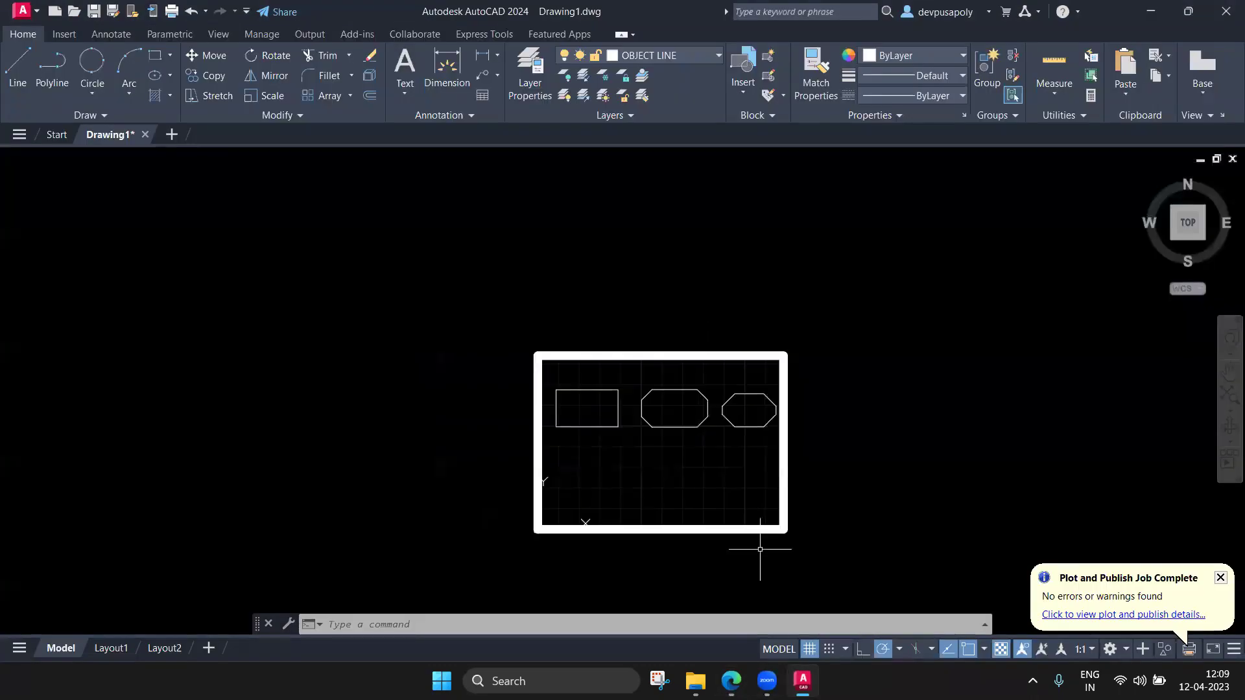
pyautogui.scroll(2, 717, 480)
pyautogui.moveTo(717, 481); pyautogui.dragTo(508, 336, button='middle')
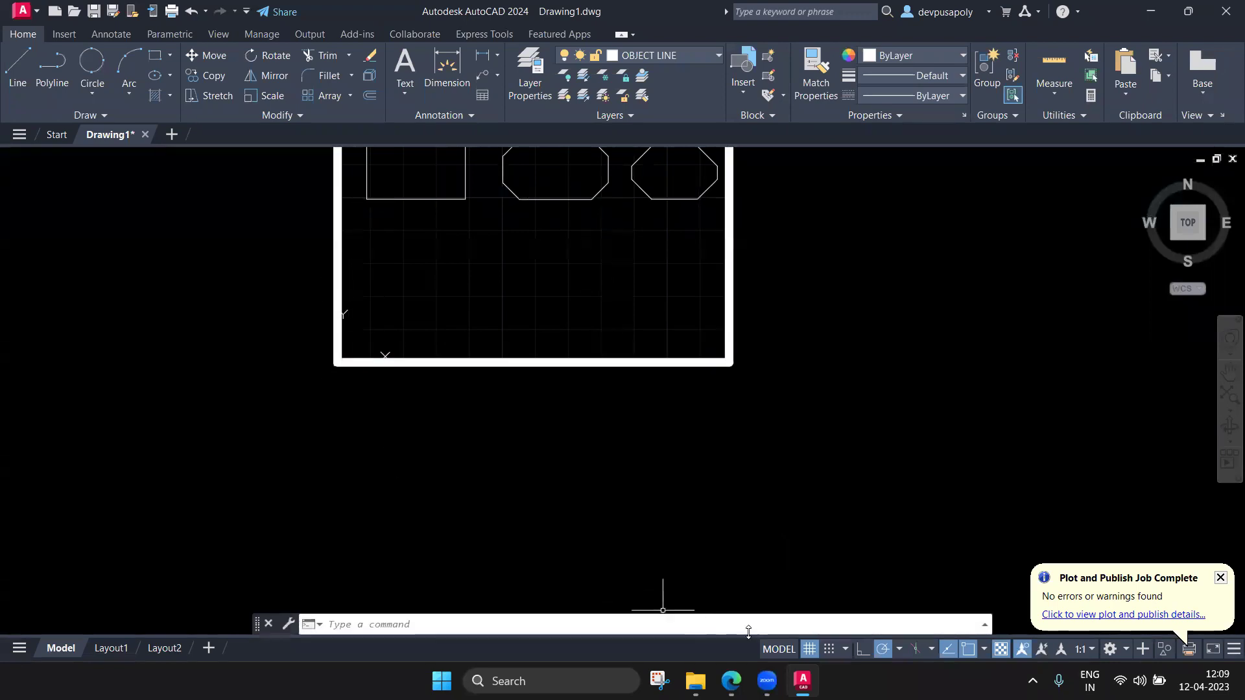
pyautogui.click(731, 681)
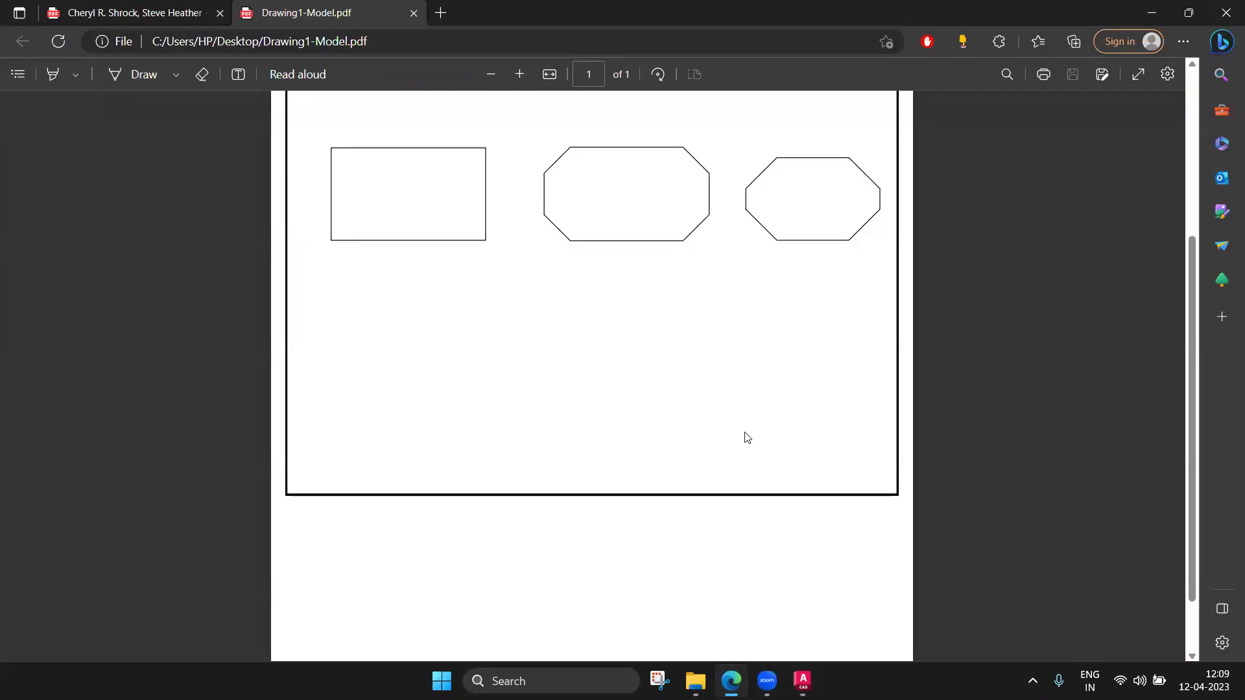
pyautogui.click(414, 13)
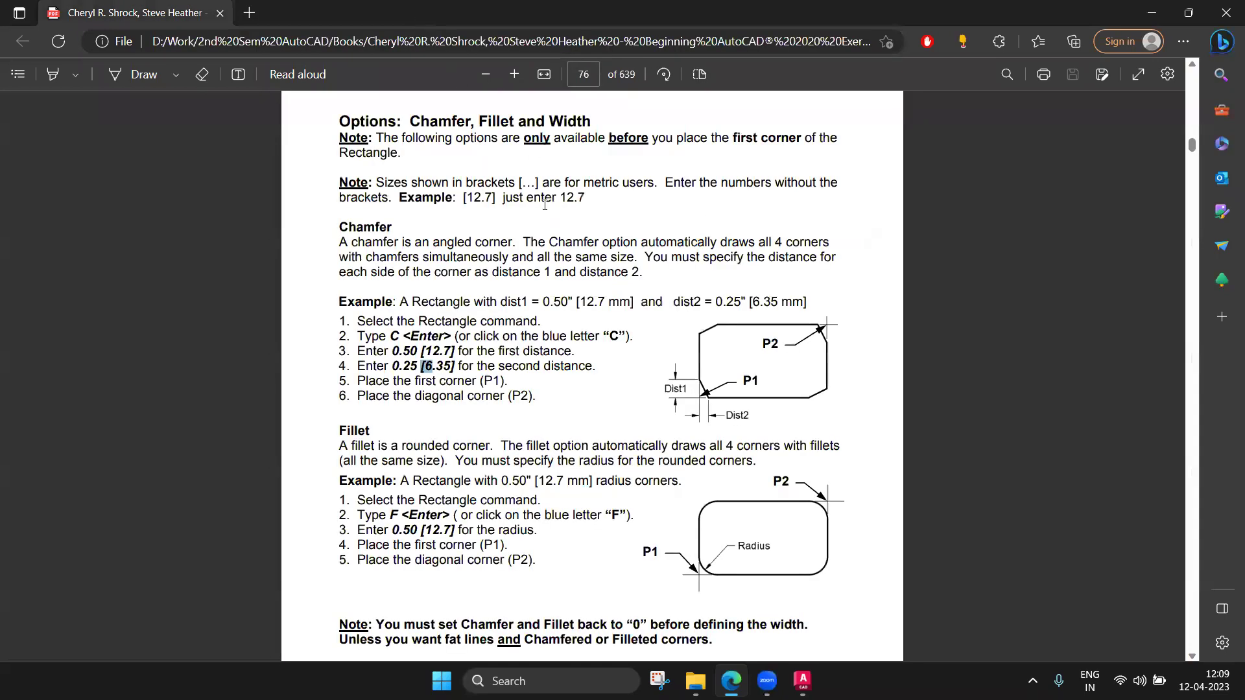
pyautogui.click(802, 681)
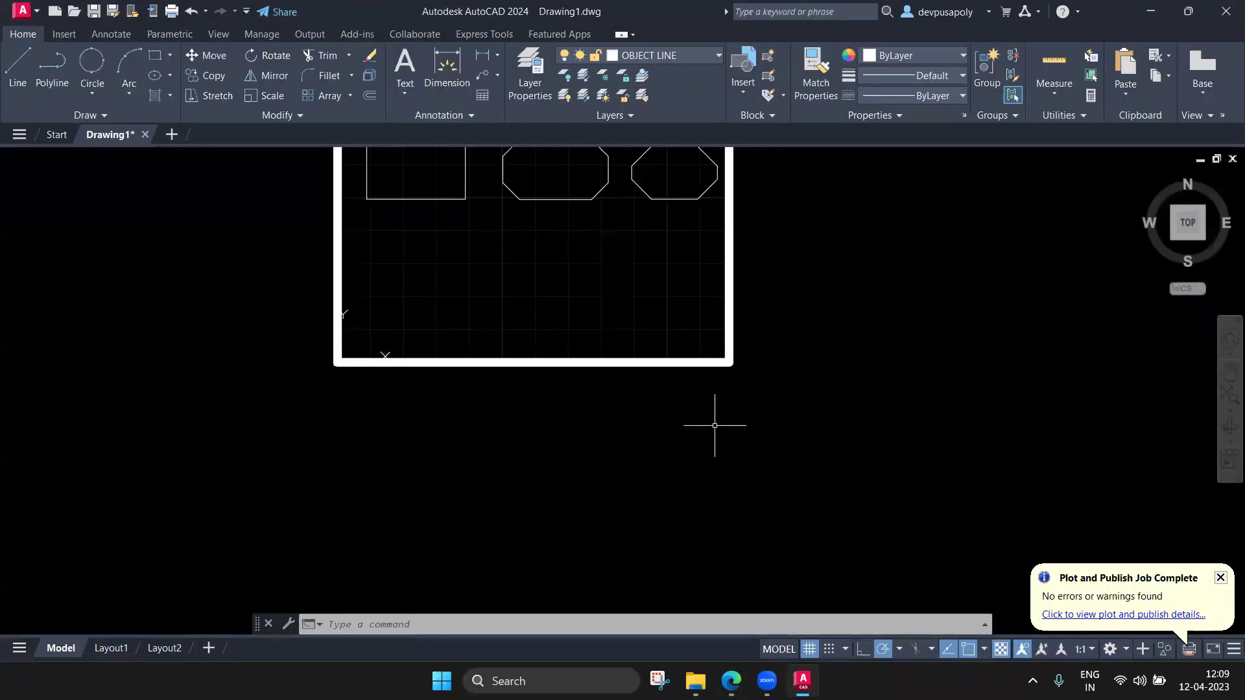
pyautogui.moveTo(624, 277); pyautogui.dragTo(605, 413, button='middle')
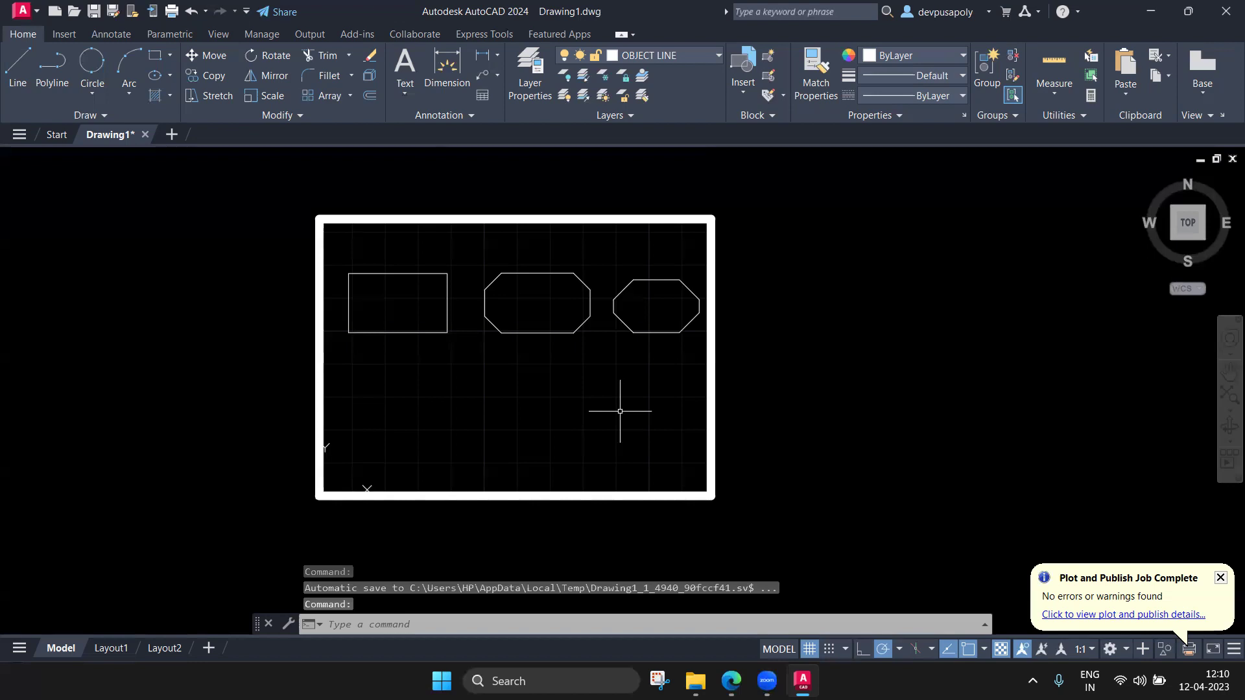
# Find the textbook's Fillet instructions, highlight 'rounded corner', then return to AutoCAD
pyautogui.click(730, 681)
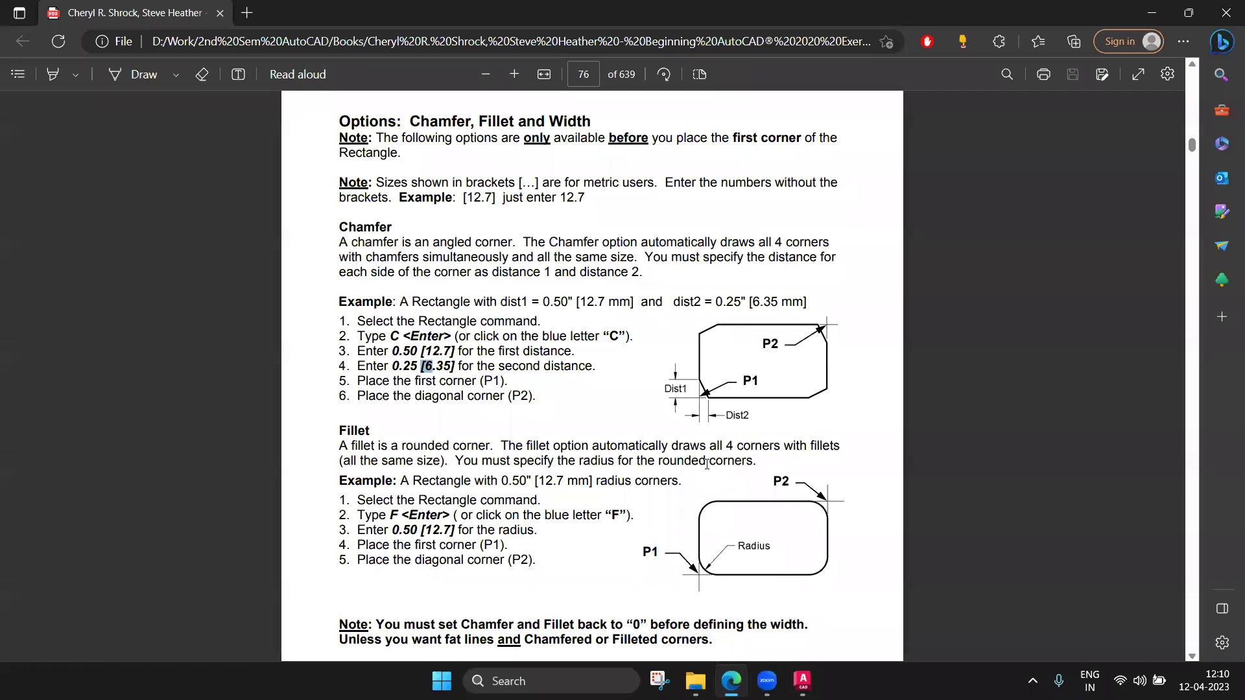
pyautogui.scroll(-2, 710, 472)
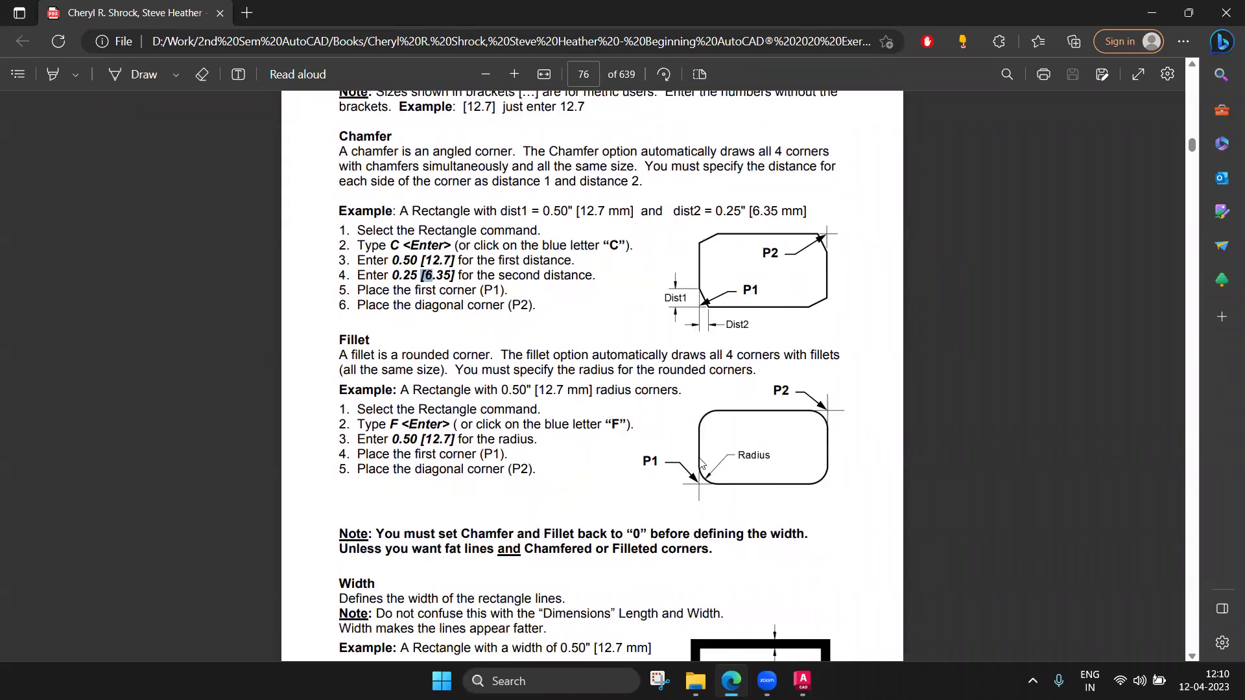
pyautogui.doubleClick(354, 342)
pyautogui.moveTo(402, 356); pyautogui.dragTo(487, 357)
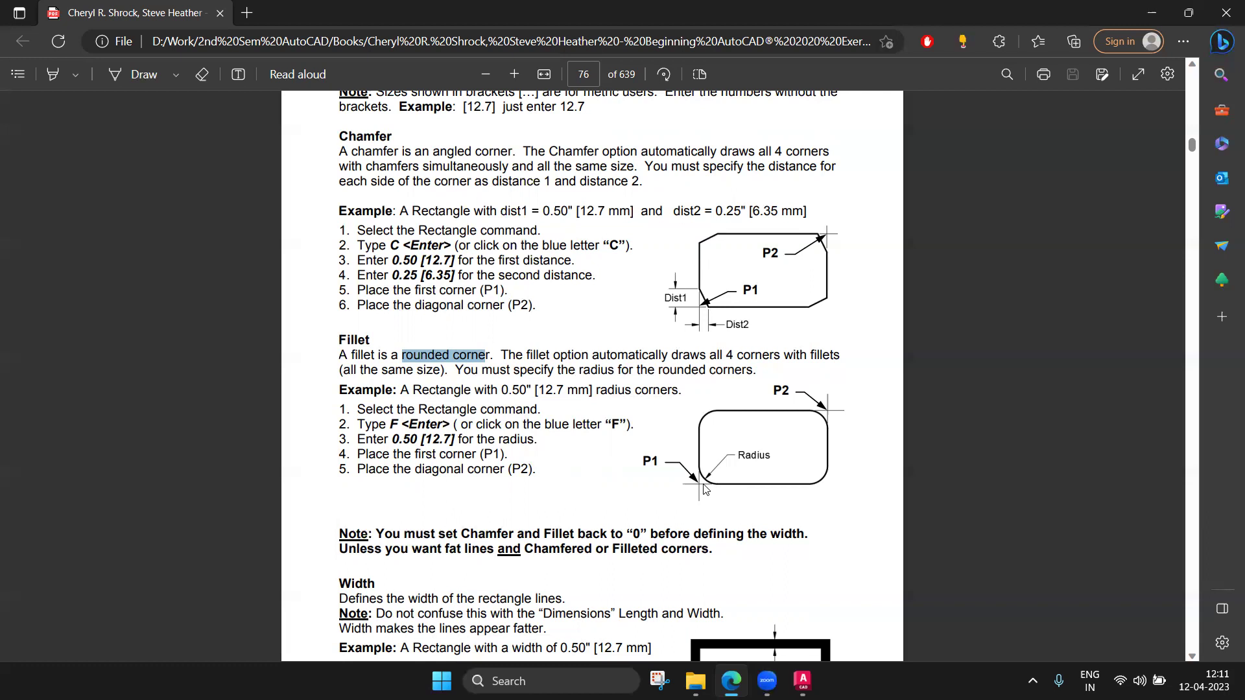
pyautogui.click(802, 681)
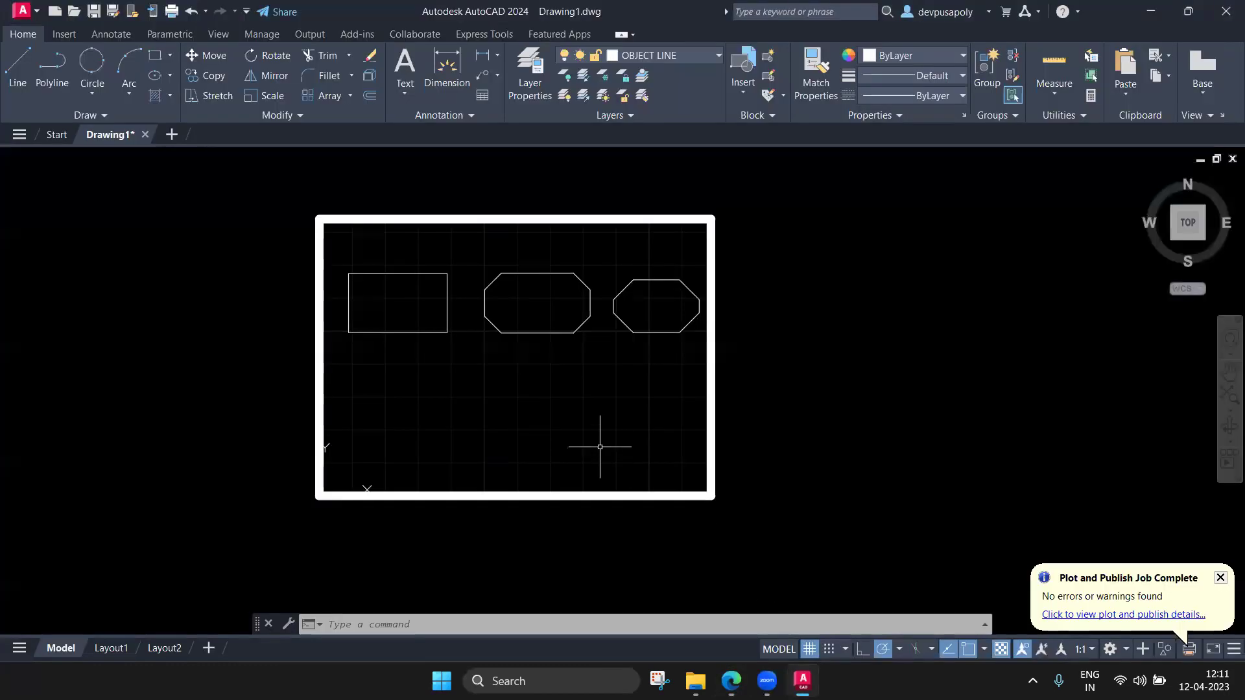
# Draw an 80-wide rectangle with 15-unit filleted corners below the chamfered rectangle
pyautogui.scroll(2, 600, 447)
pyautogui.write('rec')
pyautogui.press('Return')
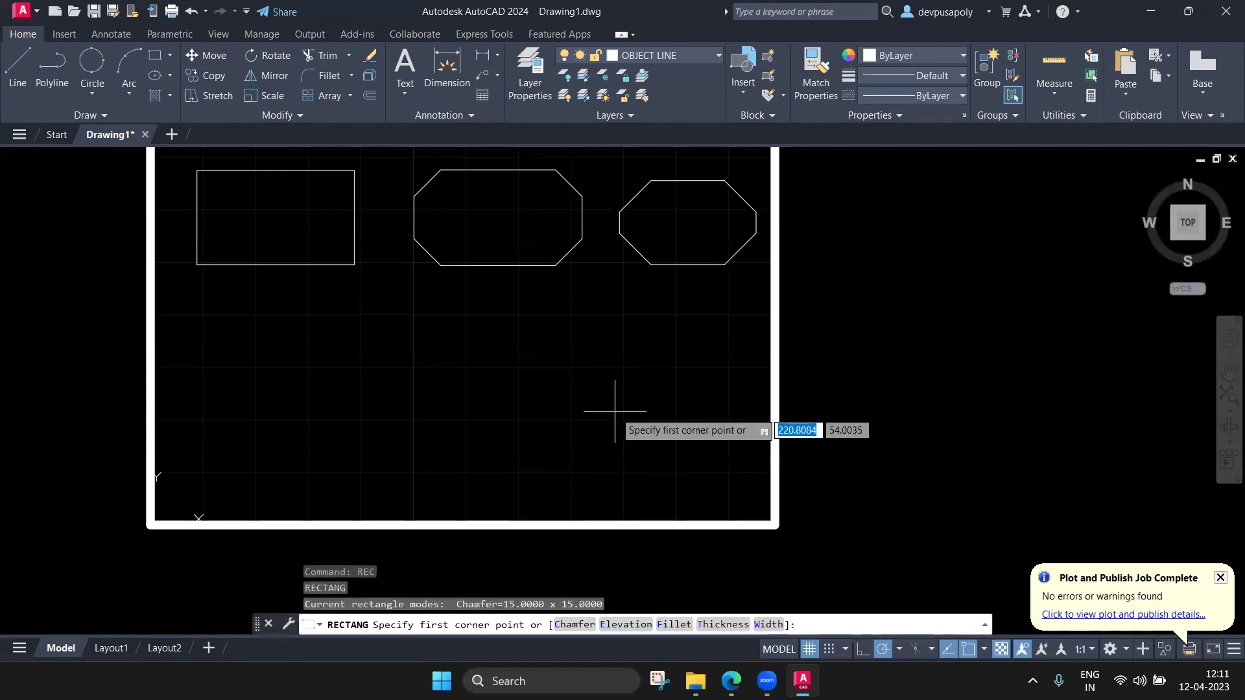
pyautogui.write('f')
pyautogui.press('Return')
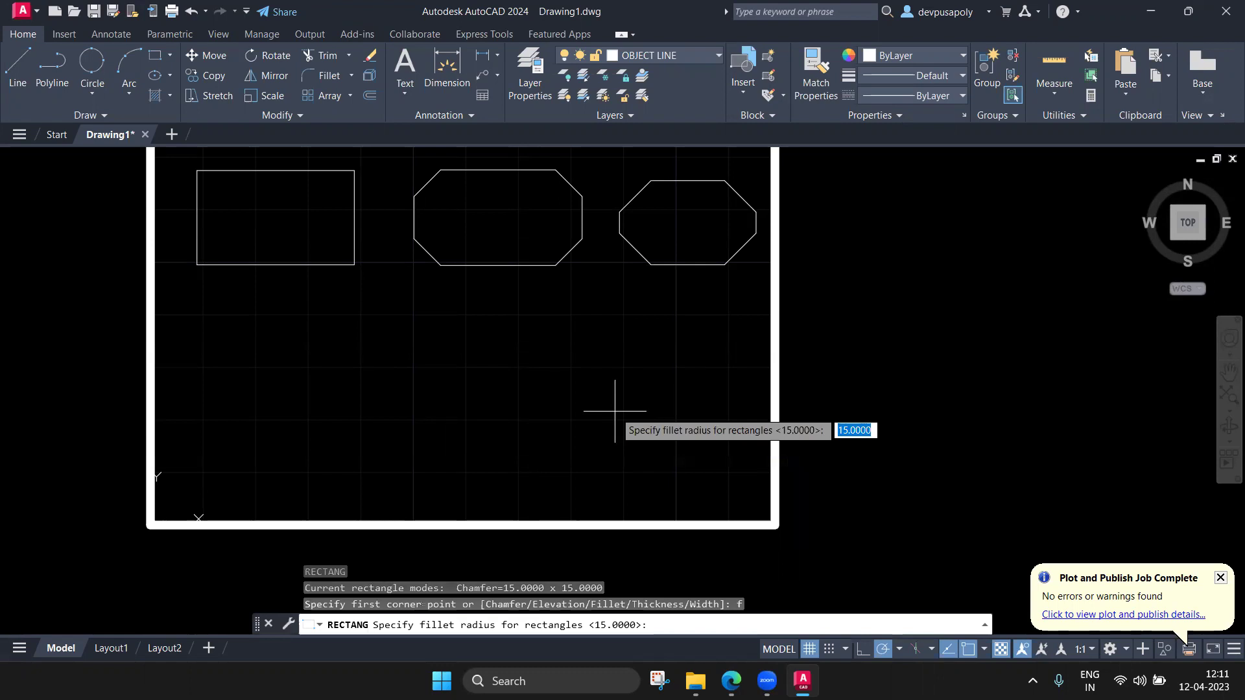
pyautogui.write('15')
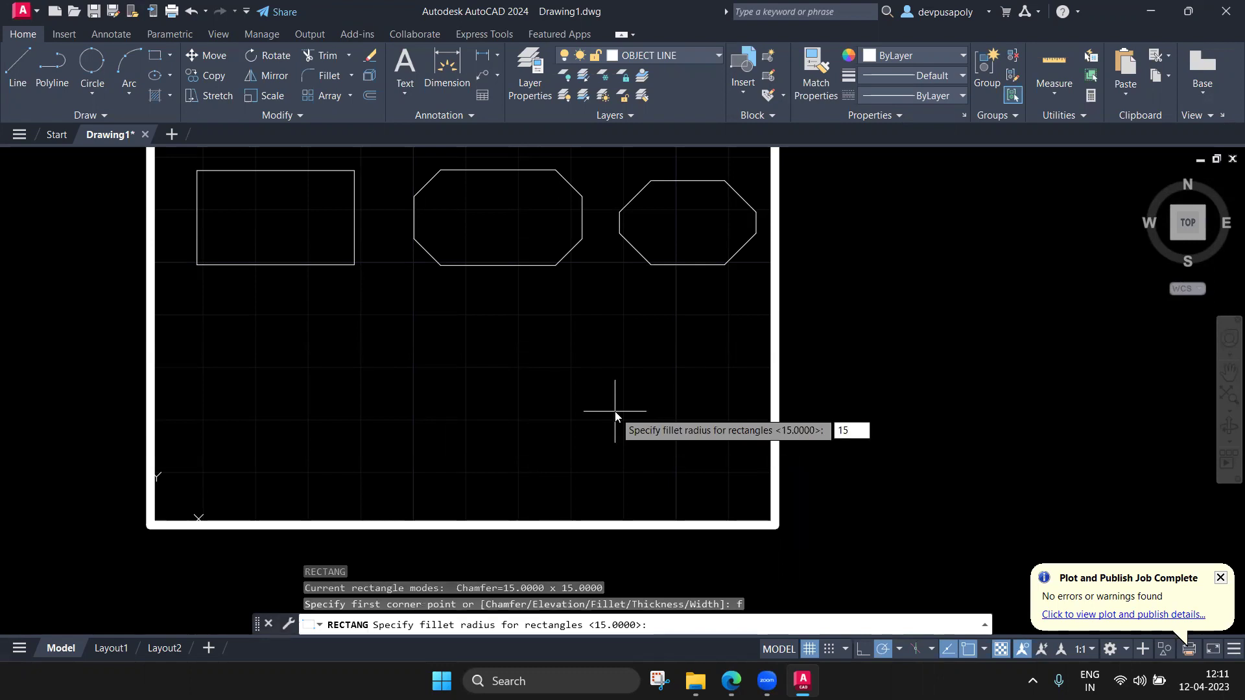
pyautogui.press('Return')
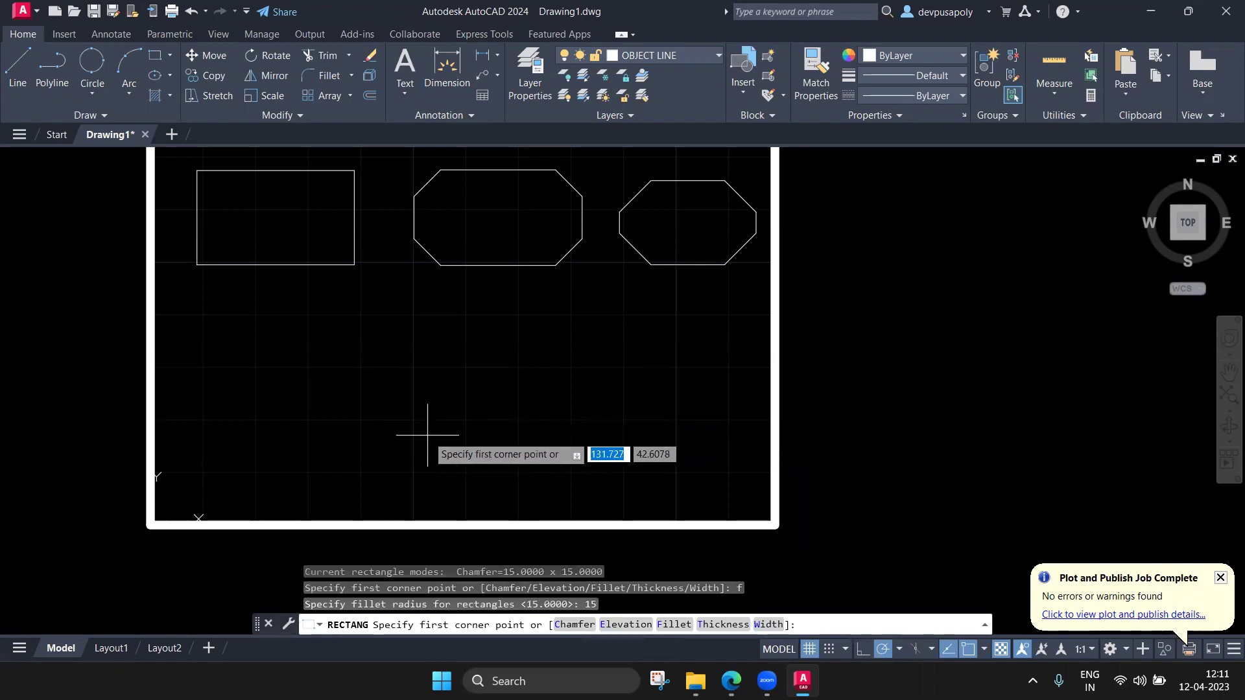
pyautogui.click(413, 436)
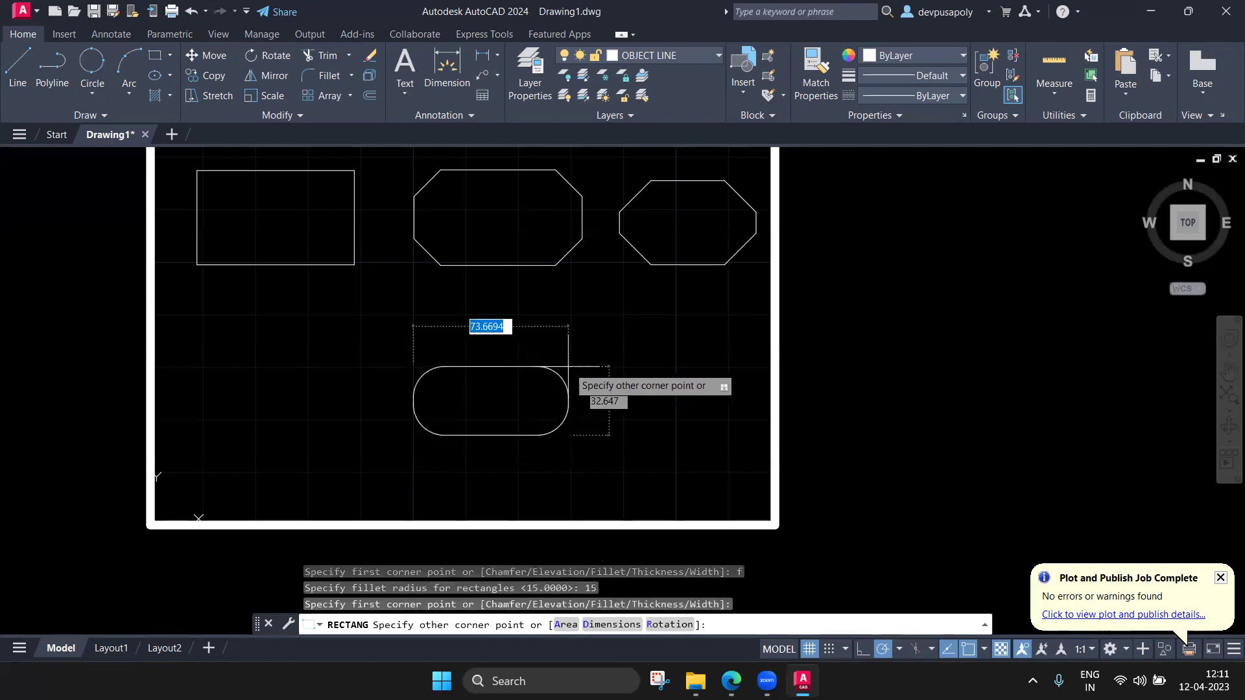
pyautogui.write('80')
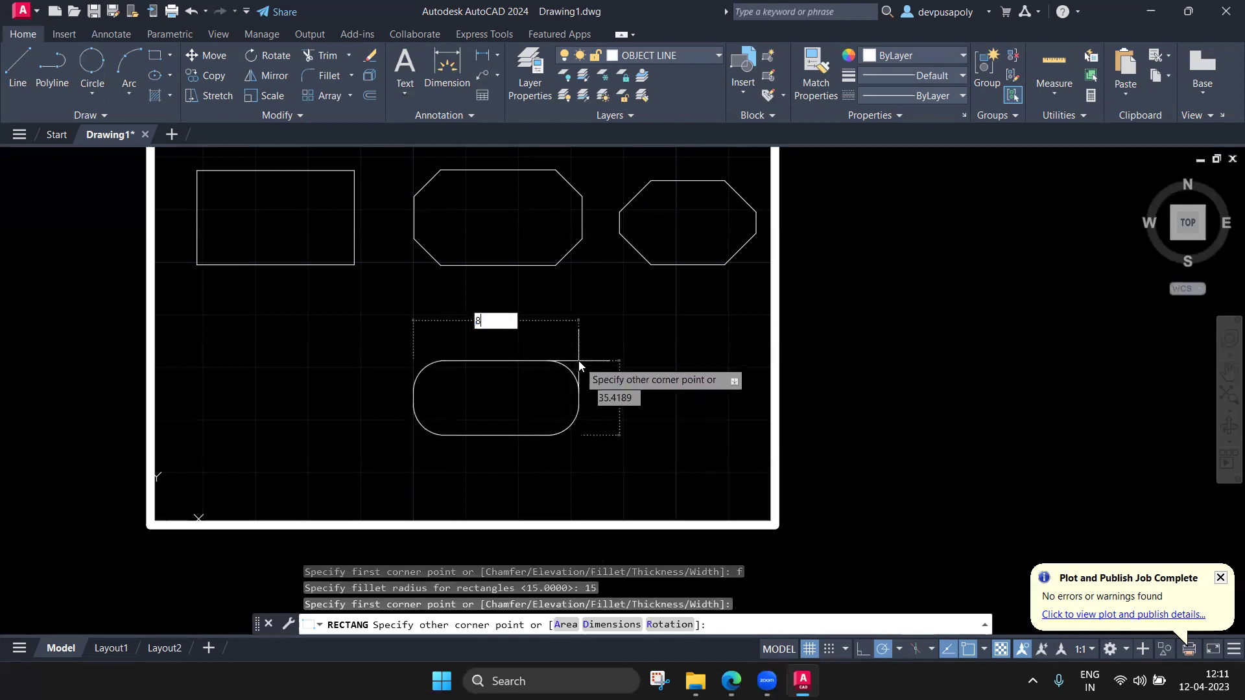
pyautogui.press('Return')
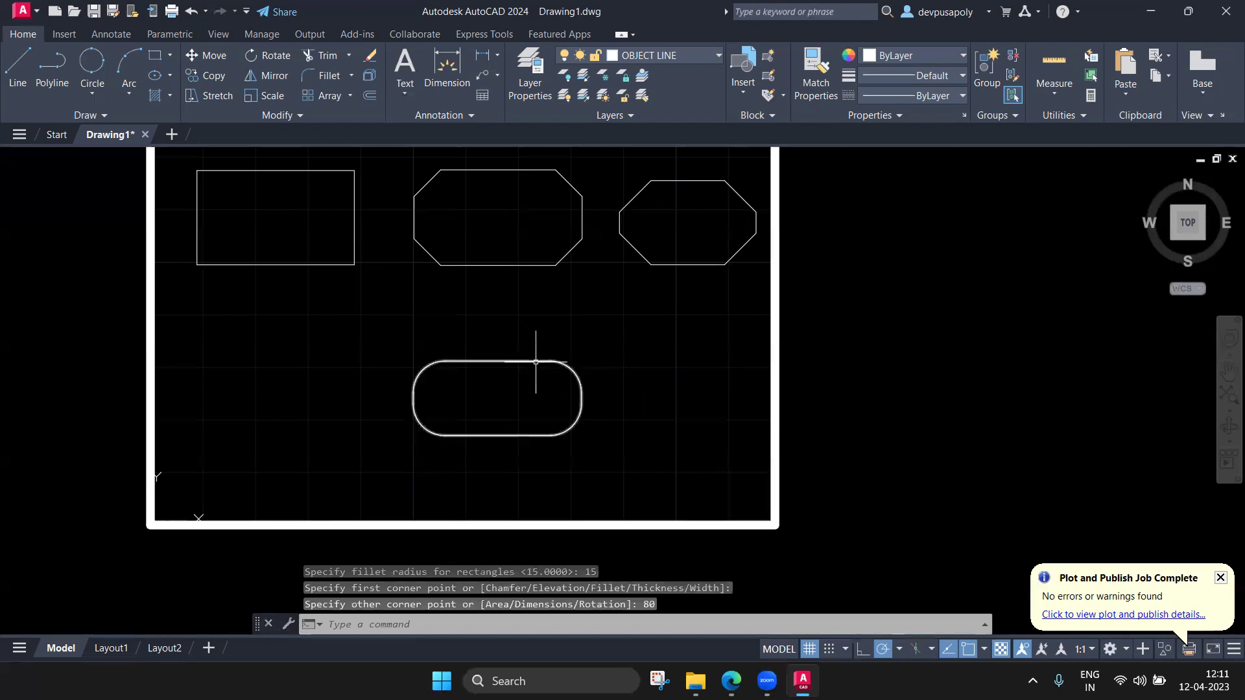
pyautogui.click(536, 361)
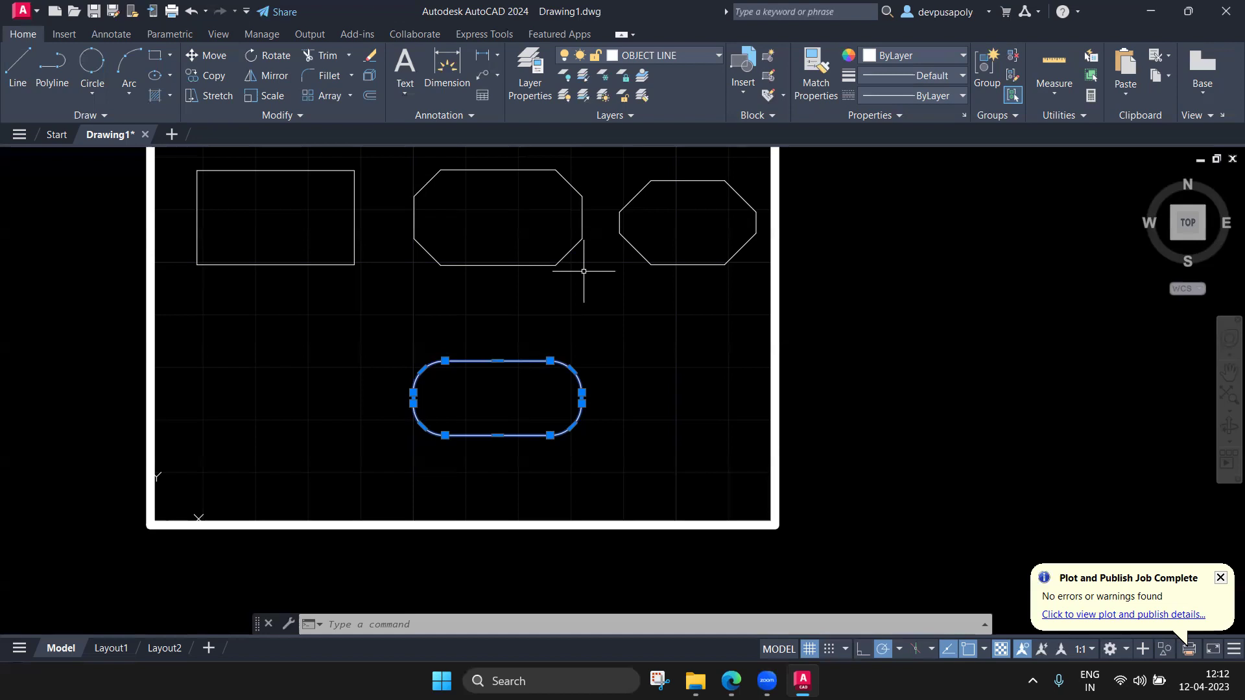
pyautogui.press('Escape')
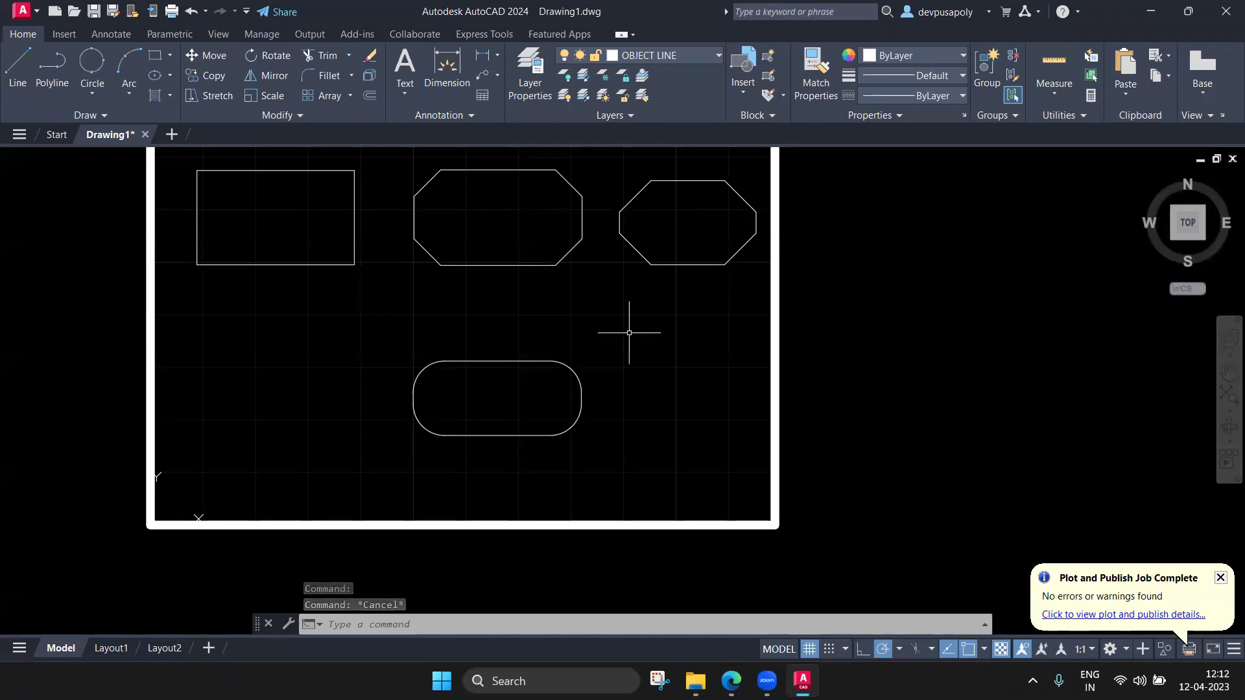
# Draw a second 80-wide rounded rectangle to the left of the first
pyautogui.write('rect')
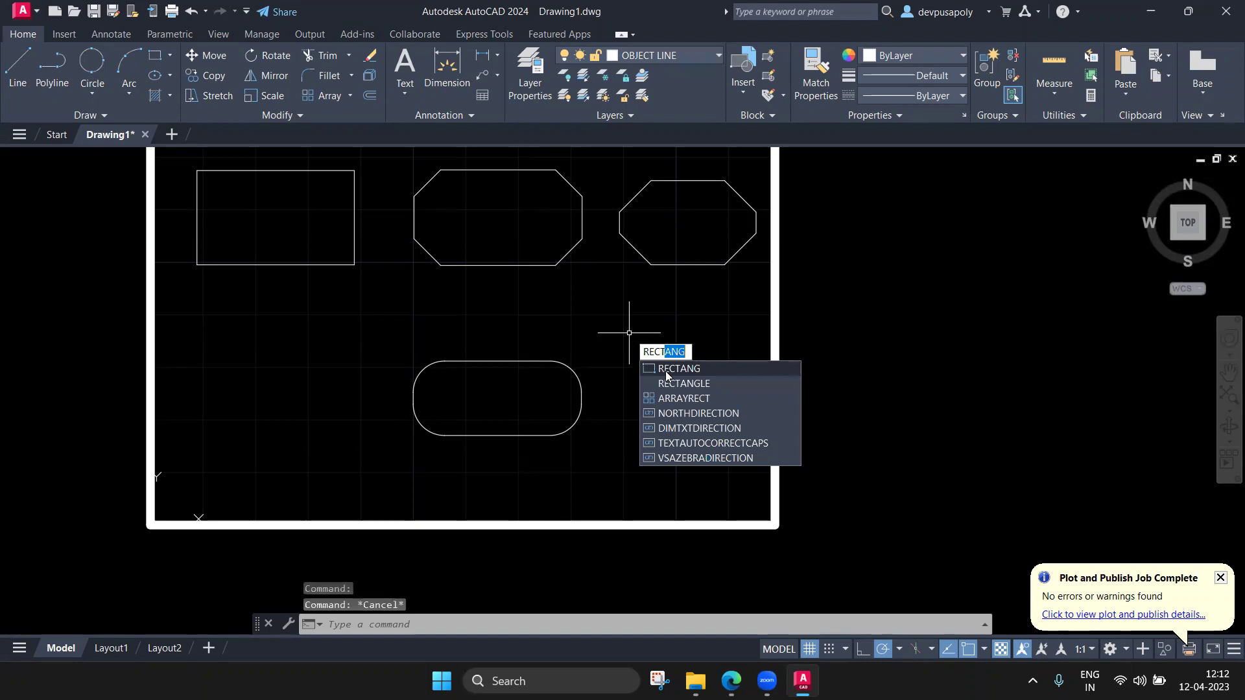
pyautogui.click(665, 371)
pyautogui.click(207, 440)
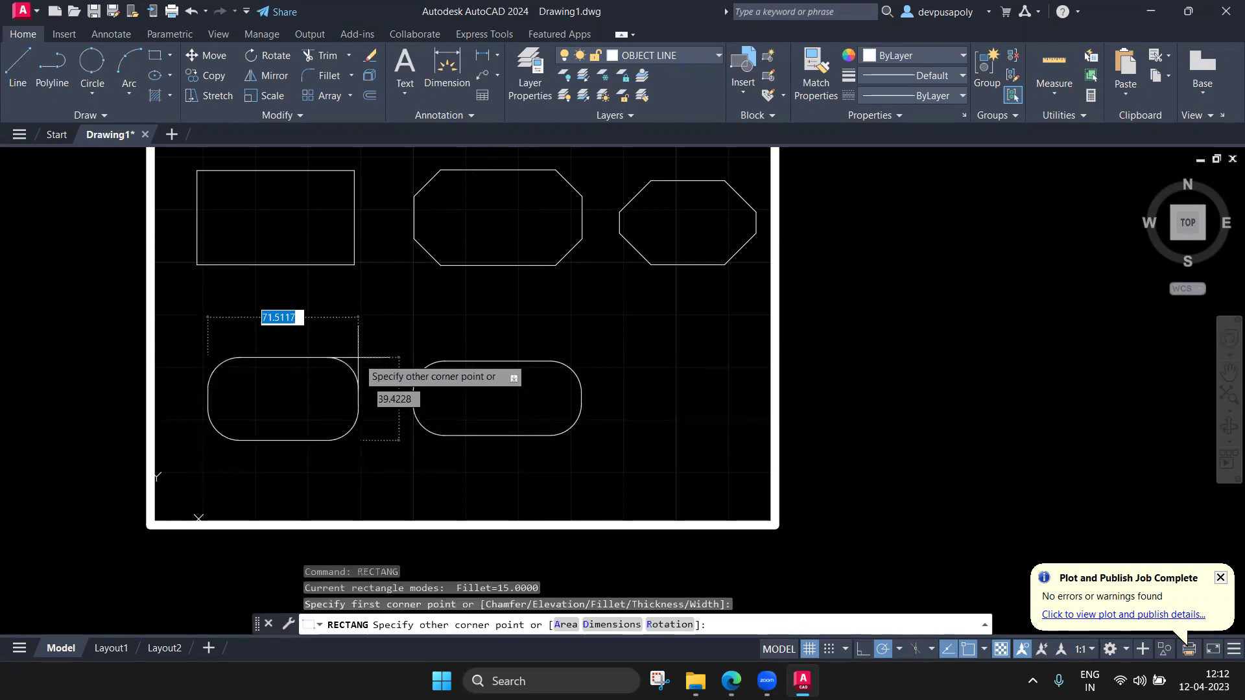
pyautogui.write('80')
pyautogui.press('Return')
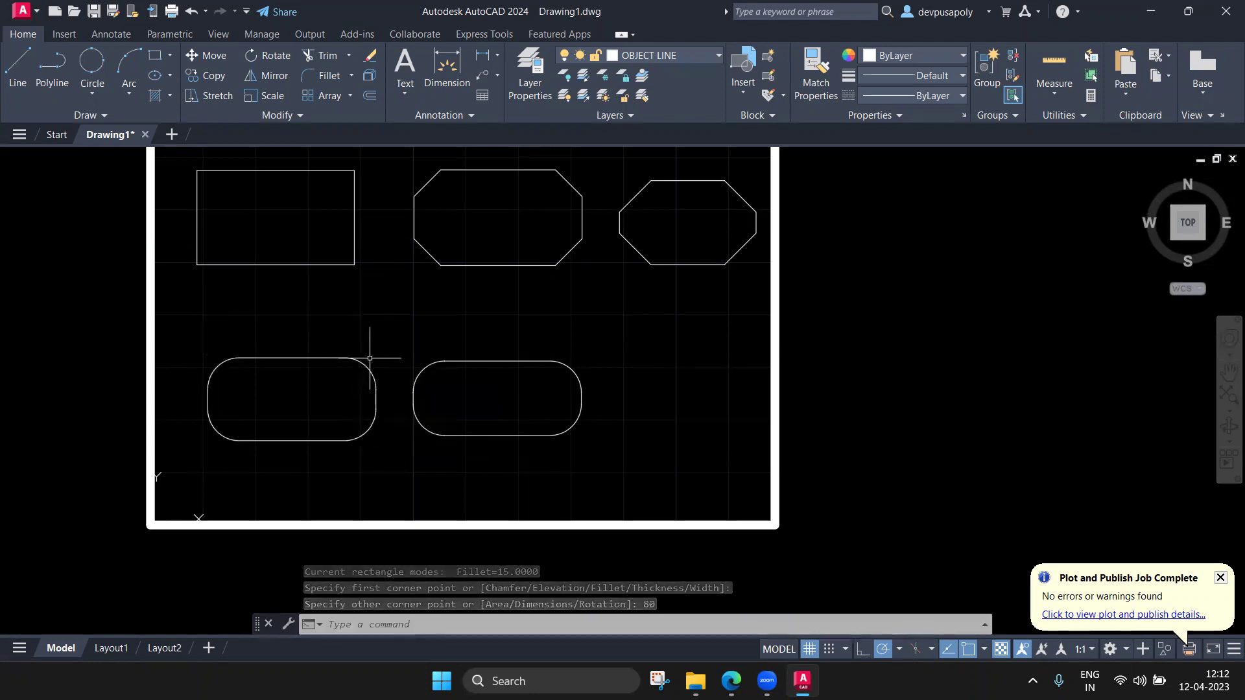
pyautogui.scroll(2, 370, 357)
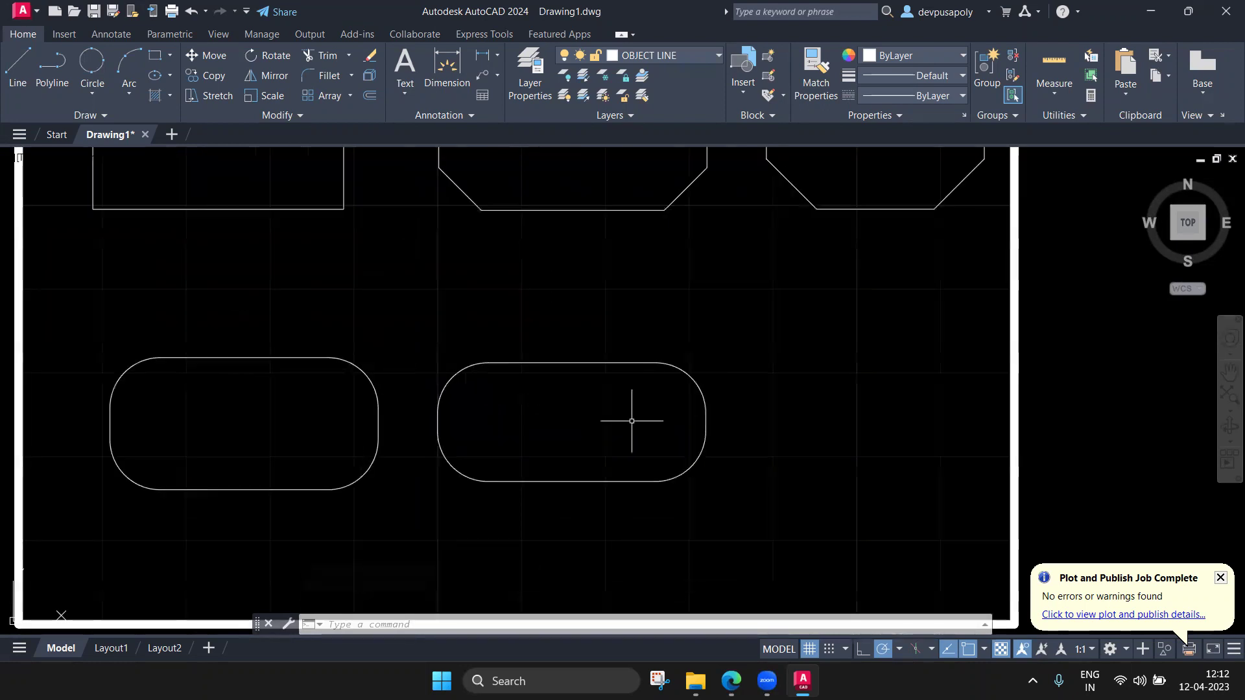
pyautogui.scroll(-2, 757, 422)
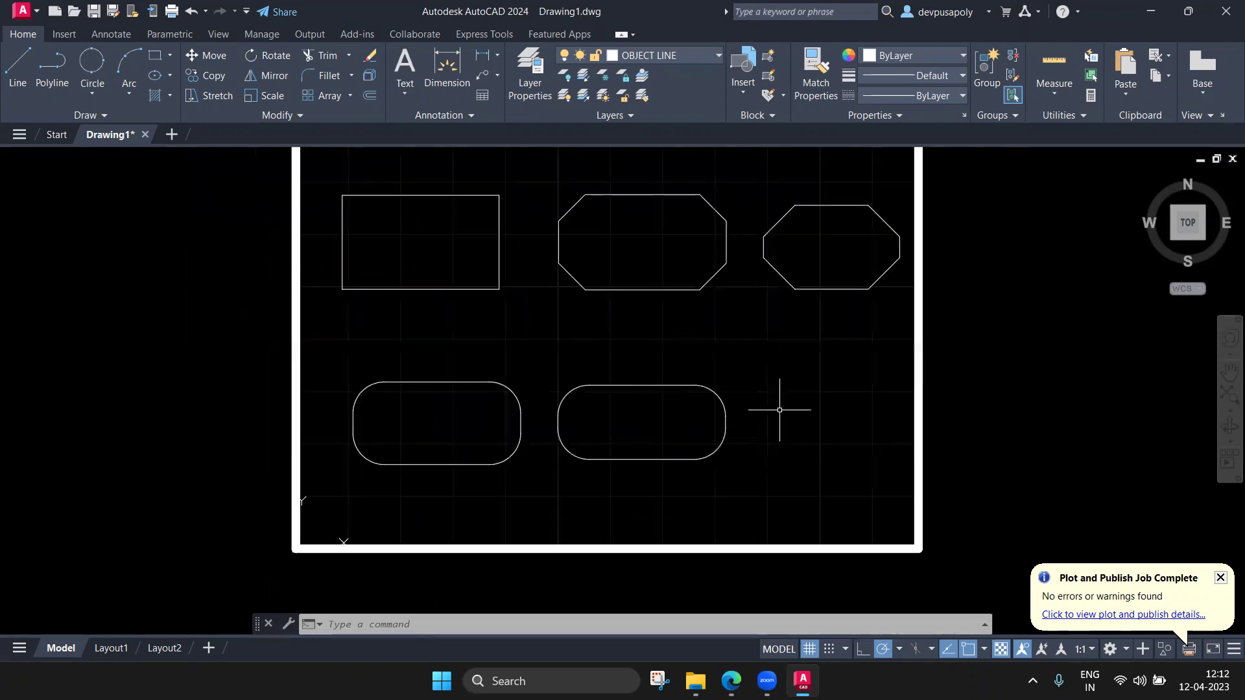
# Reset the rectangle fillet radius to 0 and draw a plain rectangle right of the rounded ones
pyautogui.write('rec')
pyautogui.press('Return')
pyautogui.write('f')
pyautogui.press('Return')
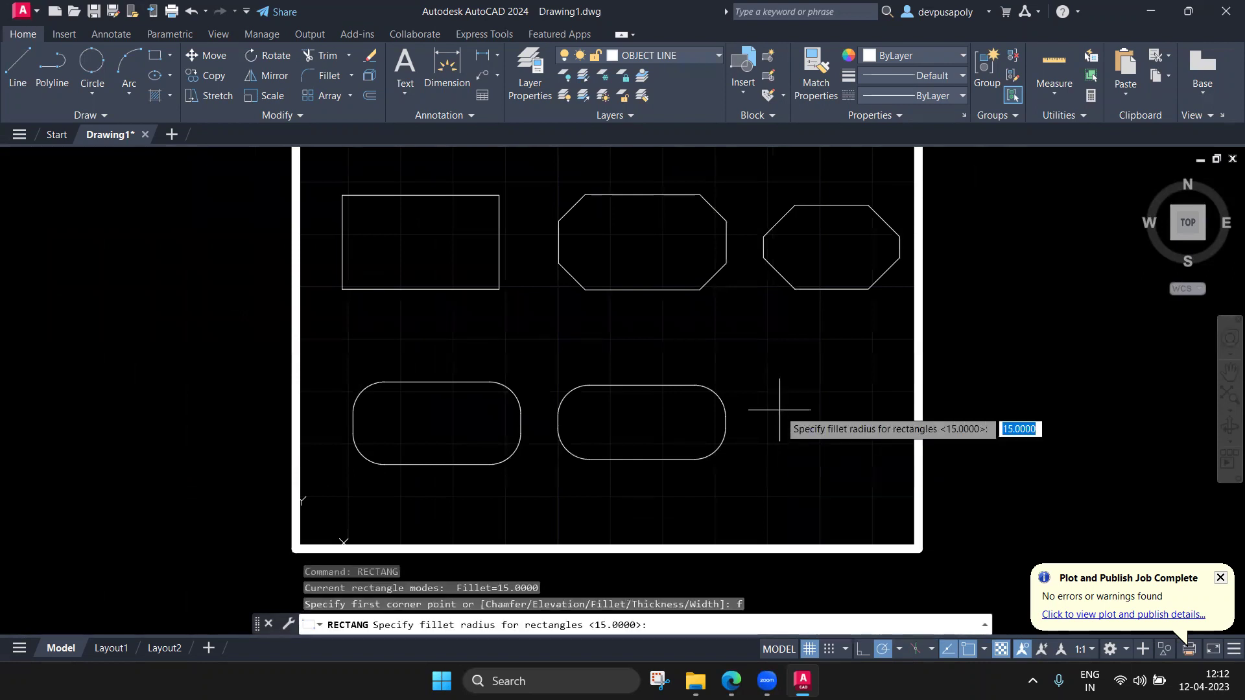
pyautogui.write('0')
pyautogui.press('Return')
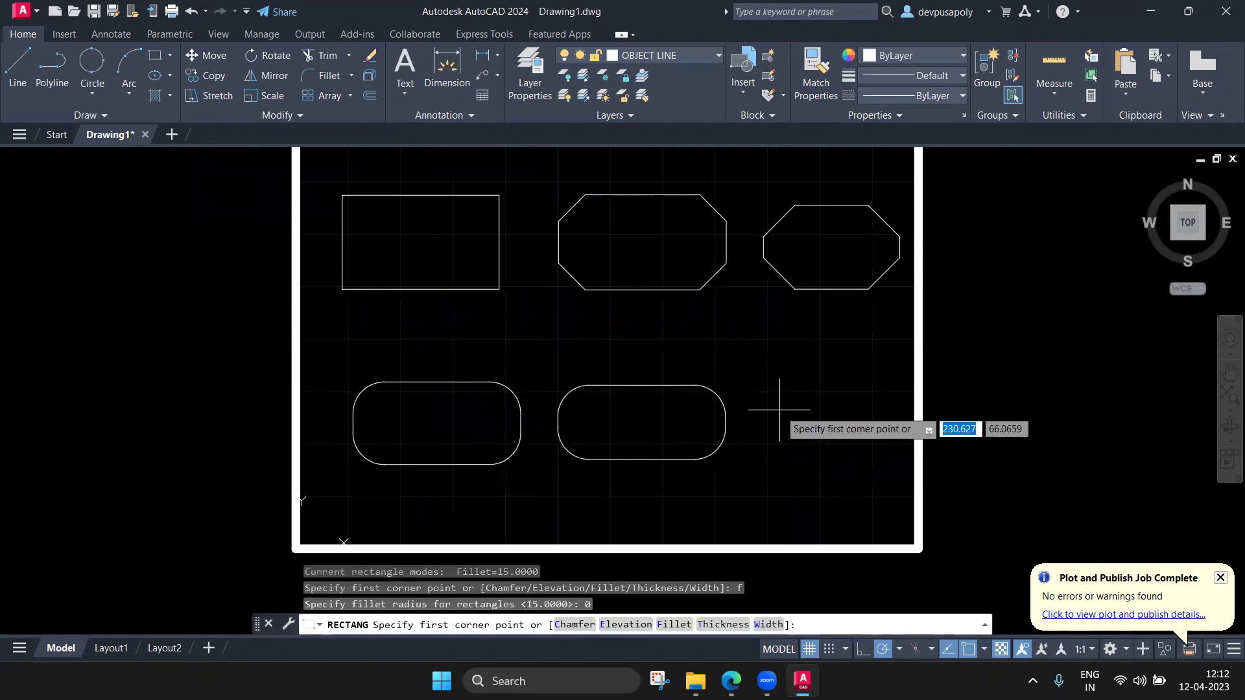
pyautogui.click(765, 460)
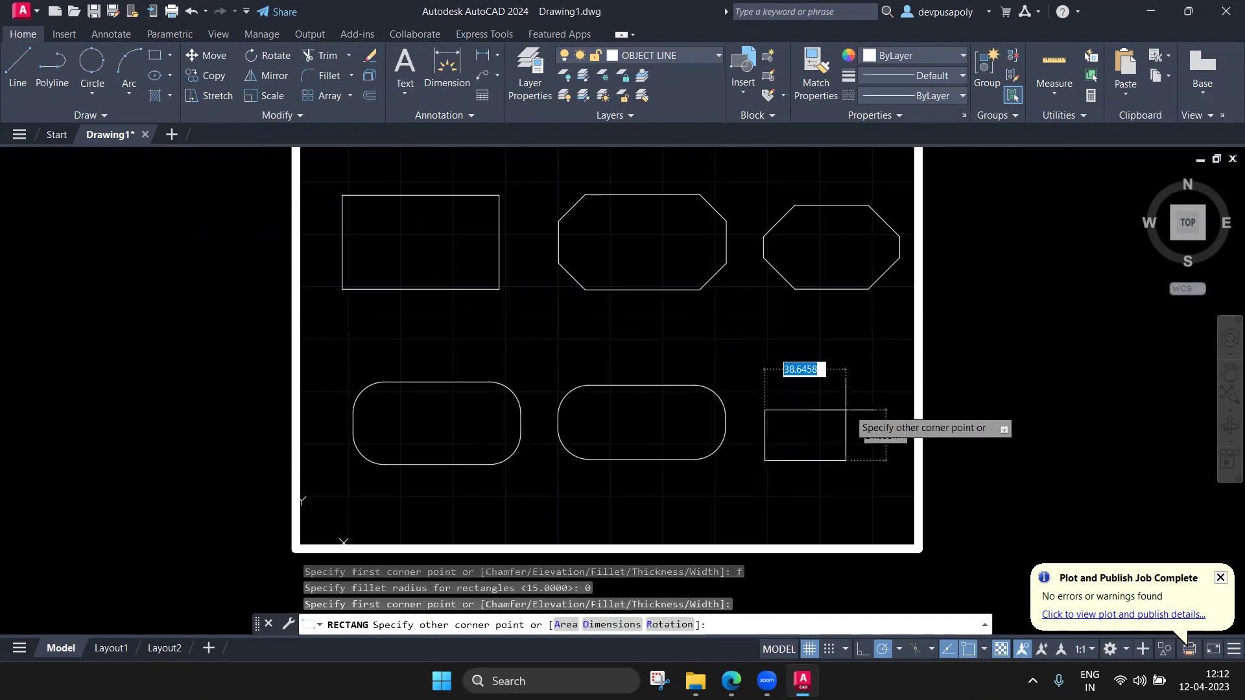
pyautogui.click(868, 401)
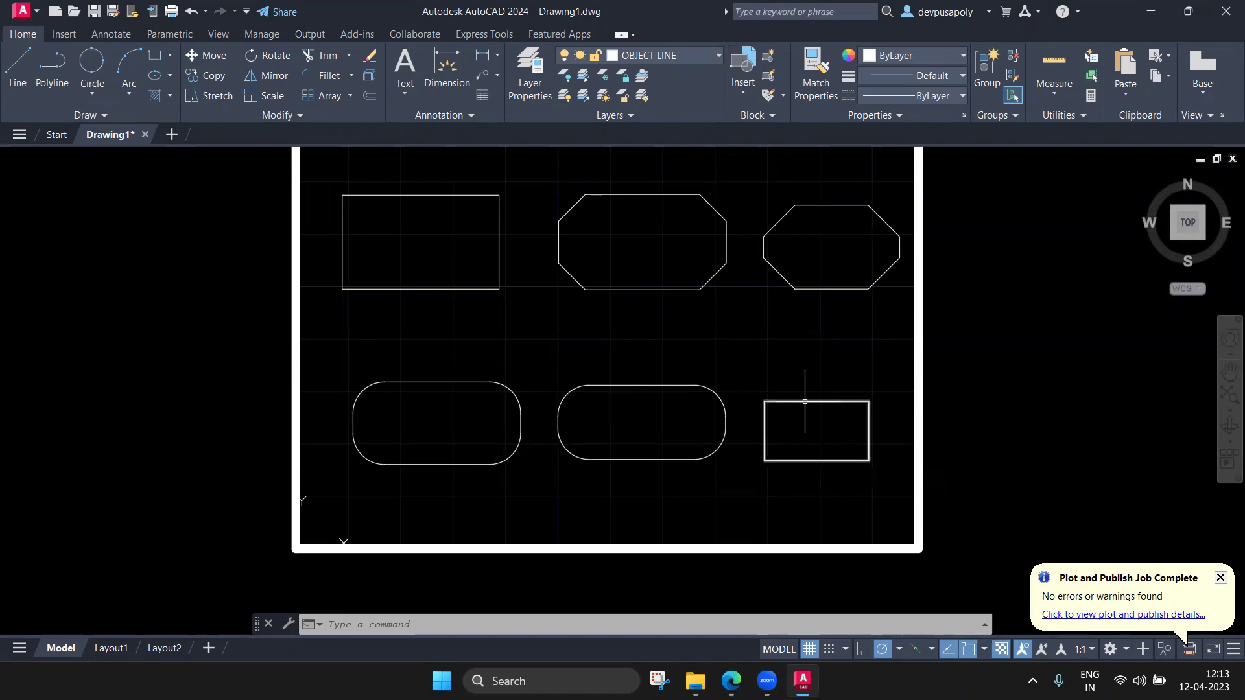
# Pan and zoom to recentre the whole six-rectangle drawing
pyautogui.scroll(-3, 807, 402)
pyautogui.moveTo(807, 402)
pyautogui.mouseDown(button='middle')
pyautogui.moveTo(729, 412)
pyautogui.moveTo(726, 375)
pyautogui.moveTo(687, 387)
pyautogui.mouseUp(button='middle')
pyautogui.scroll(2, 738, 379)
pyautogui.scroll(-2, 738, 376)
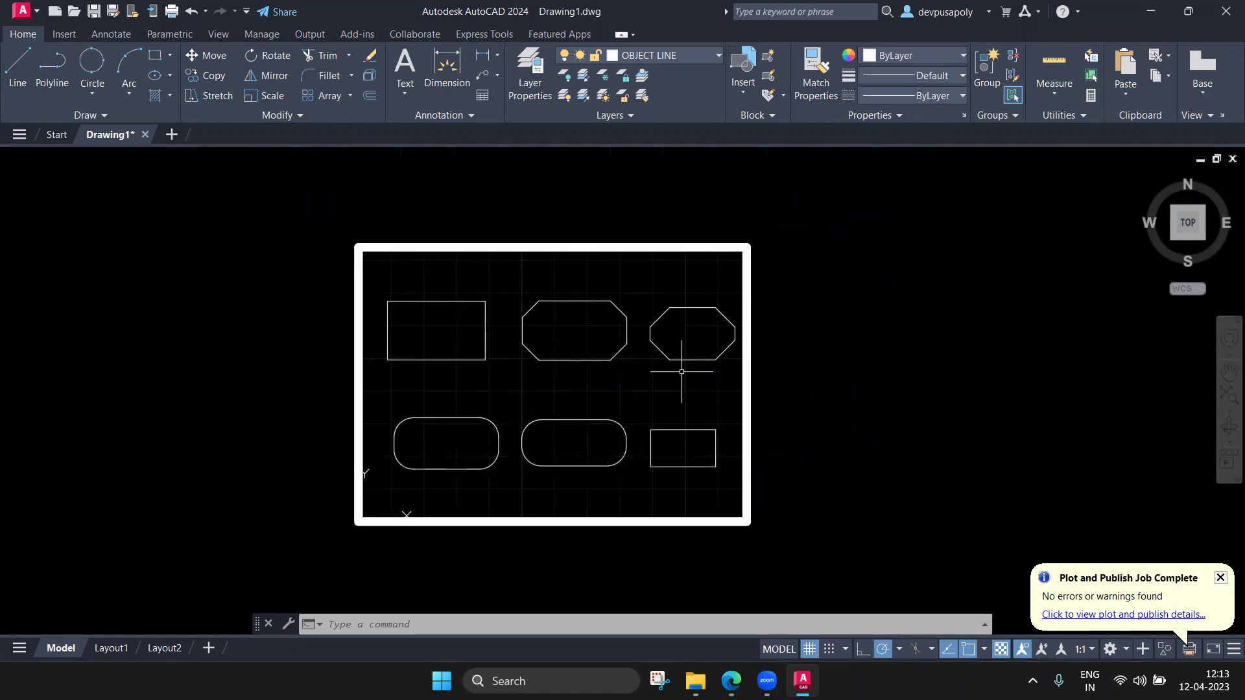
# Save As the drawing with file name 'class 2-1' in the AutoCAD Classwork folder
pyautogui.click(113, 11)
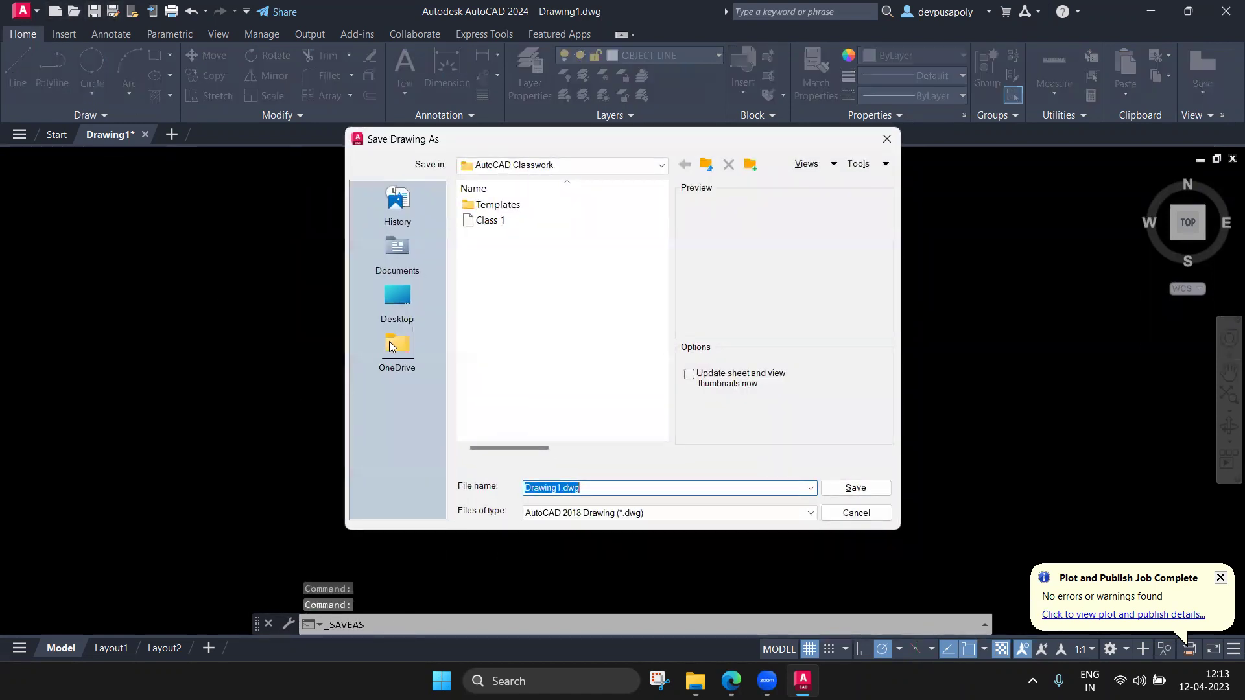
pyautogui.moveTo(563, 488); pyautogui.dragTo(519, 487)
pyautogui.write('class')
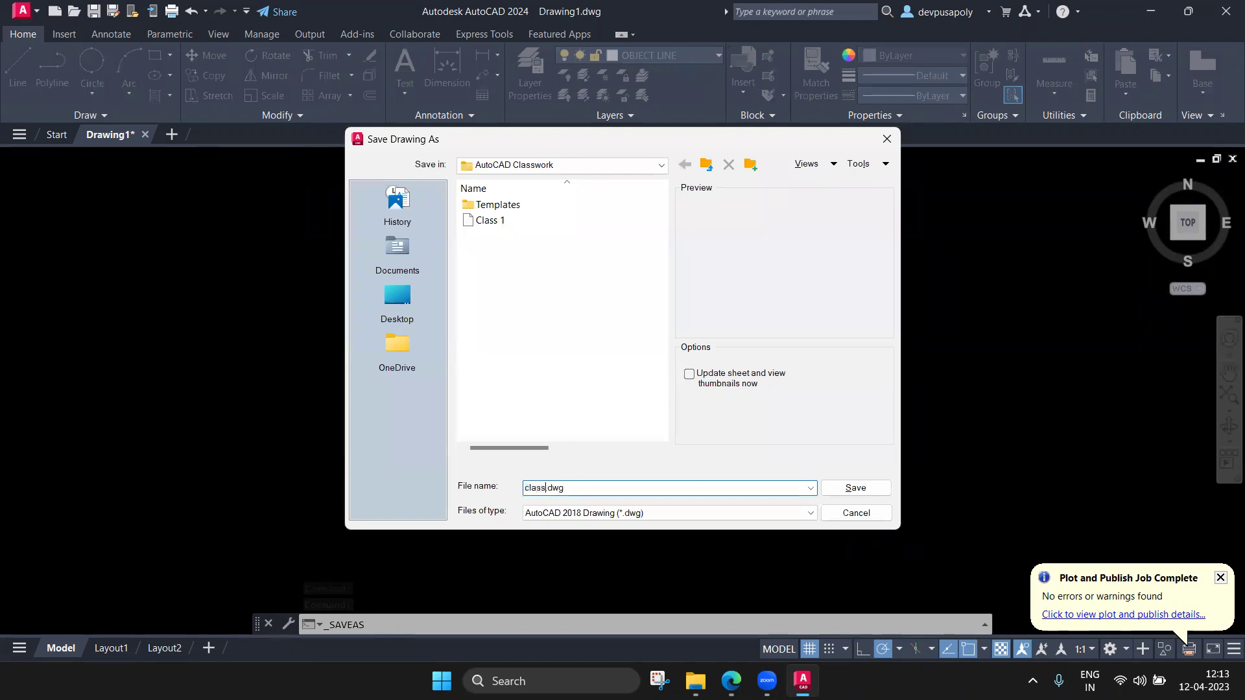
pyautogui.write(' 2-1')
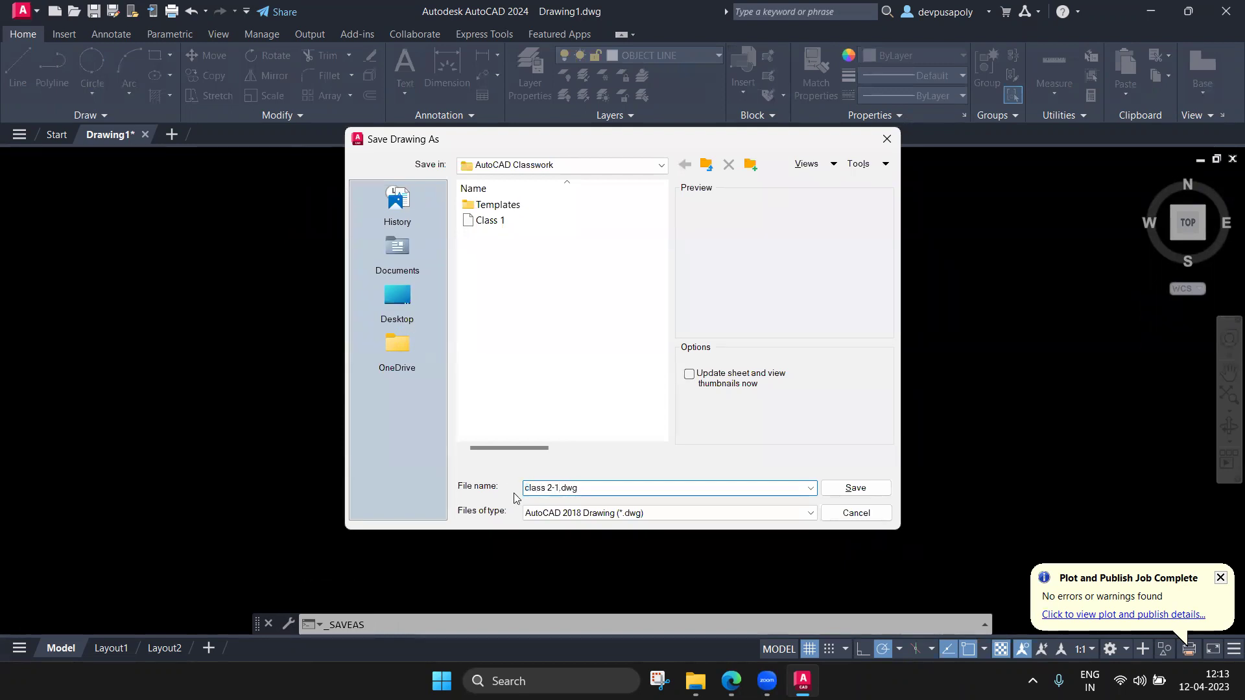
pyautogui.click(825, 494)
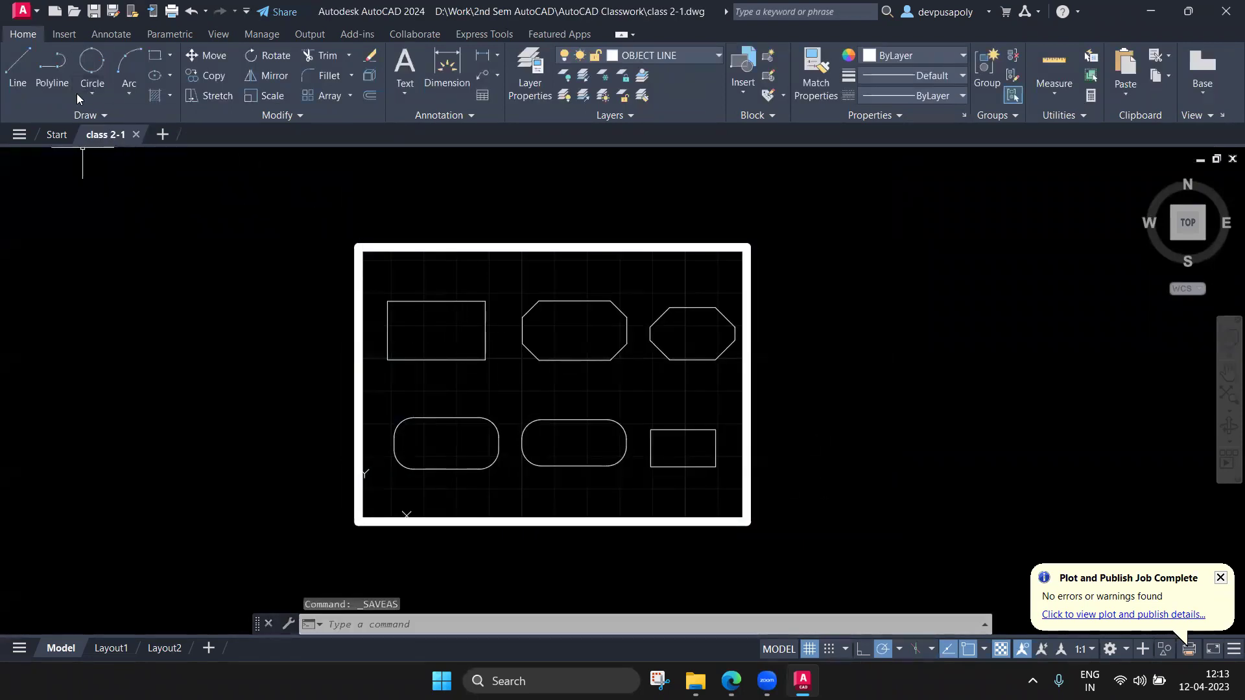
pyautogui.click(22, 11)
pyautogui.moveTo(64, 101)
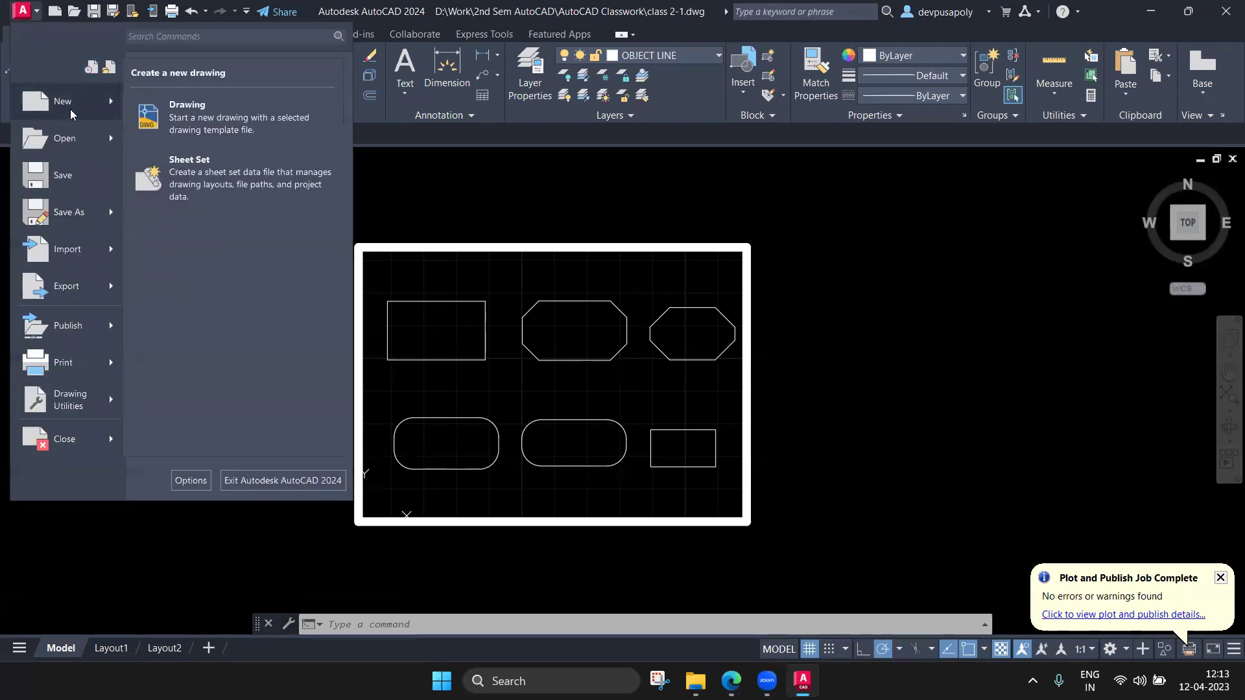
# Start a new drawing from Metric Template in AutoCAD Classwork > Templates
pyautogui.click(216, 118)
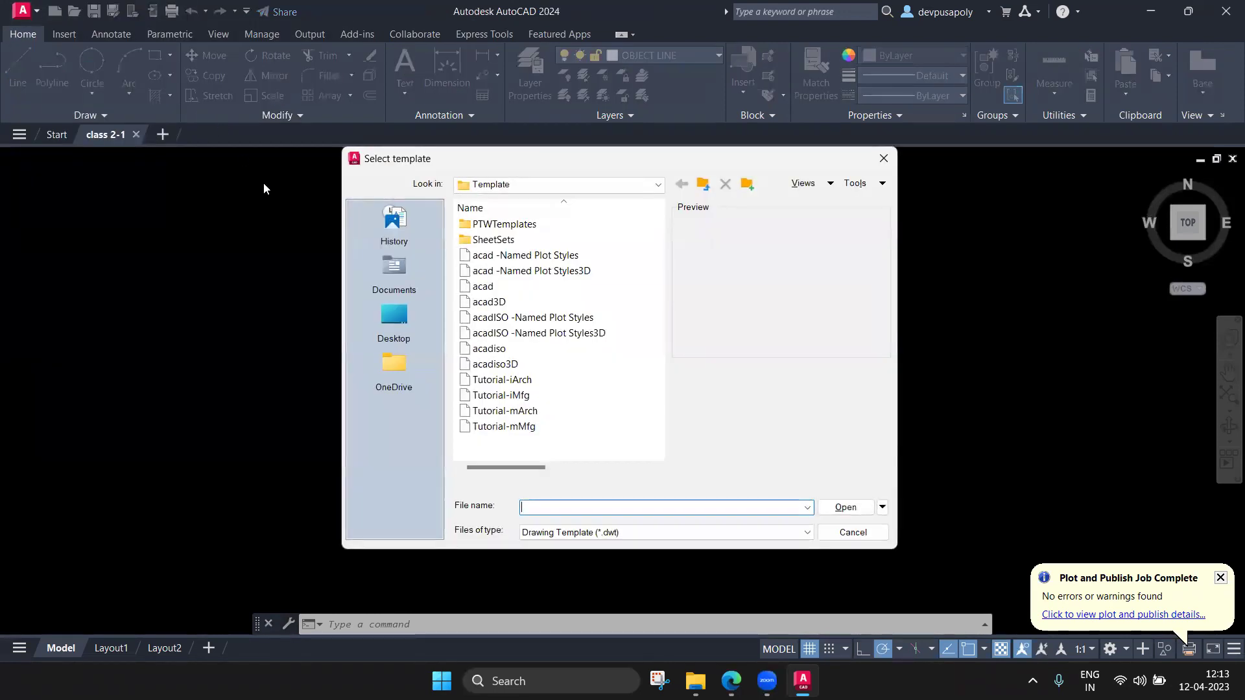
pyautogui.click(394, 316)
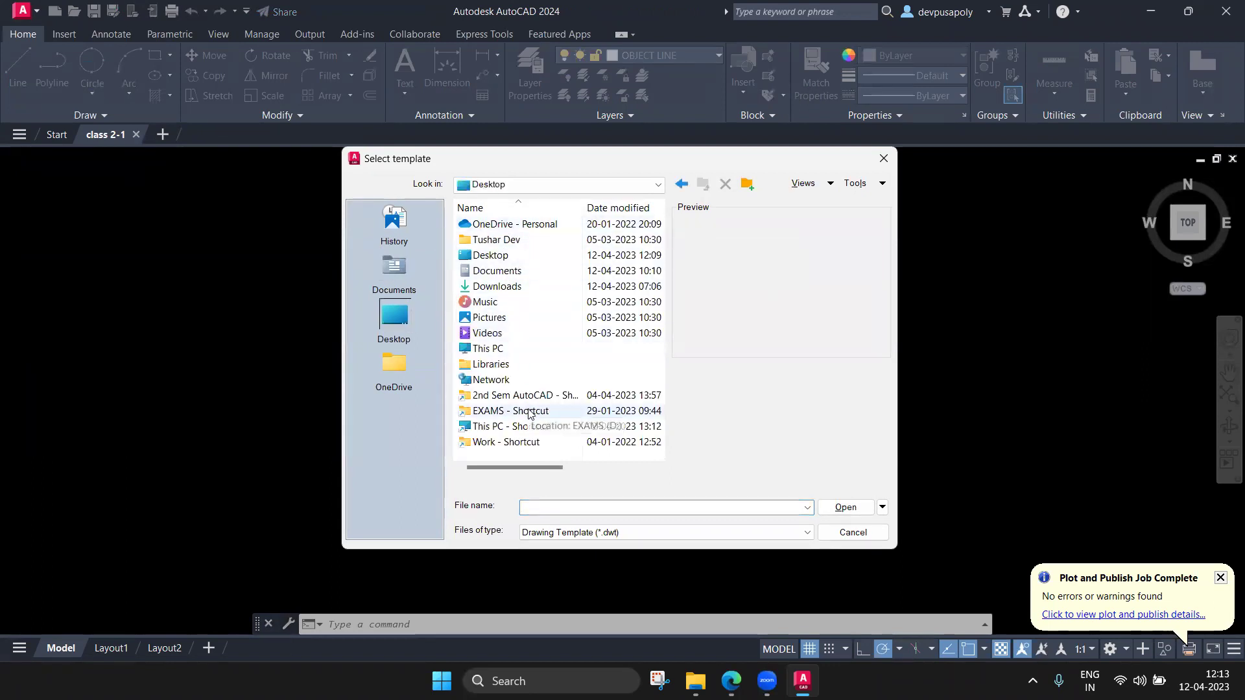
pyautogui.click(531, 397)
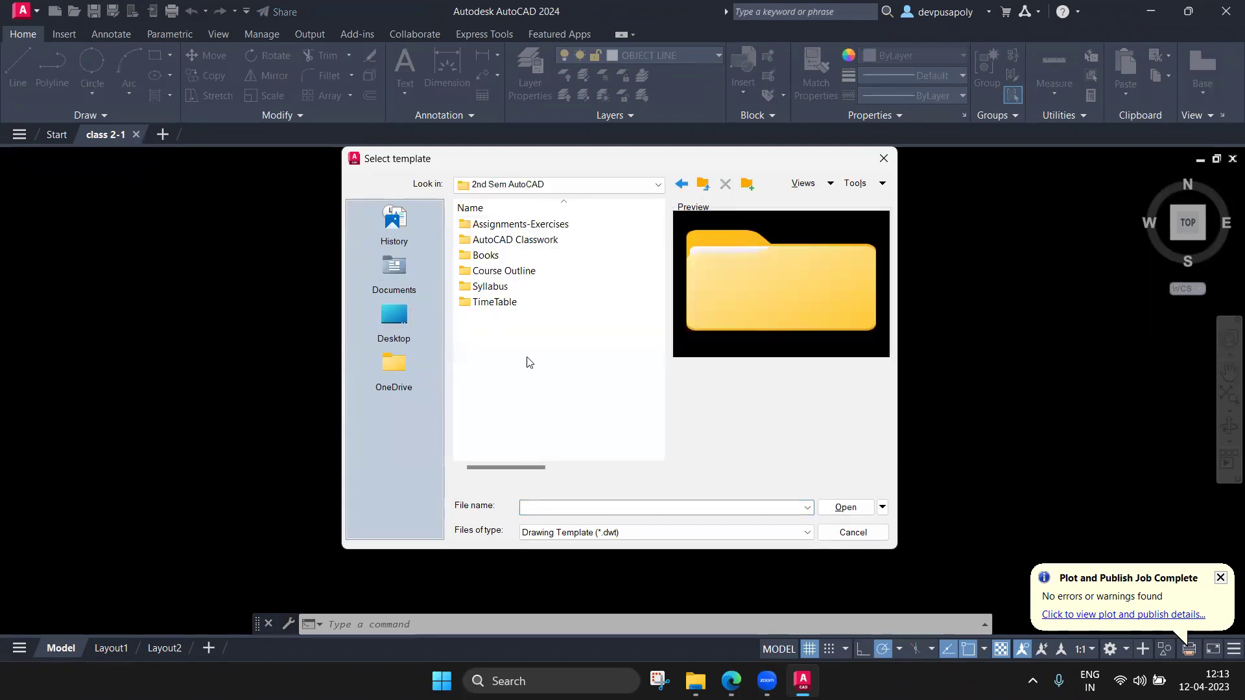
pyautogui.doubleClick(508, 239)
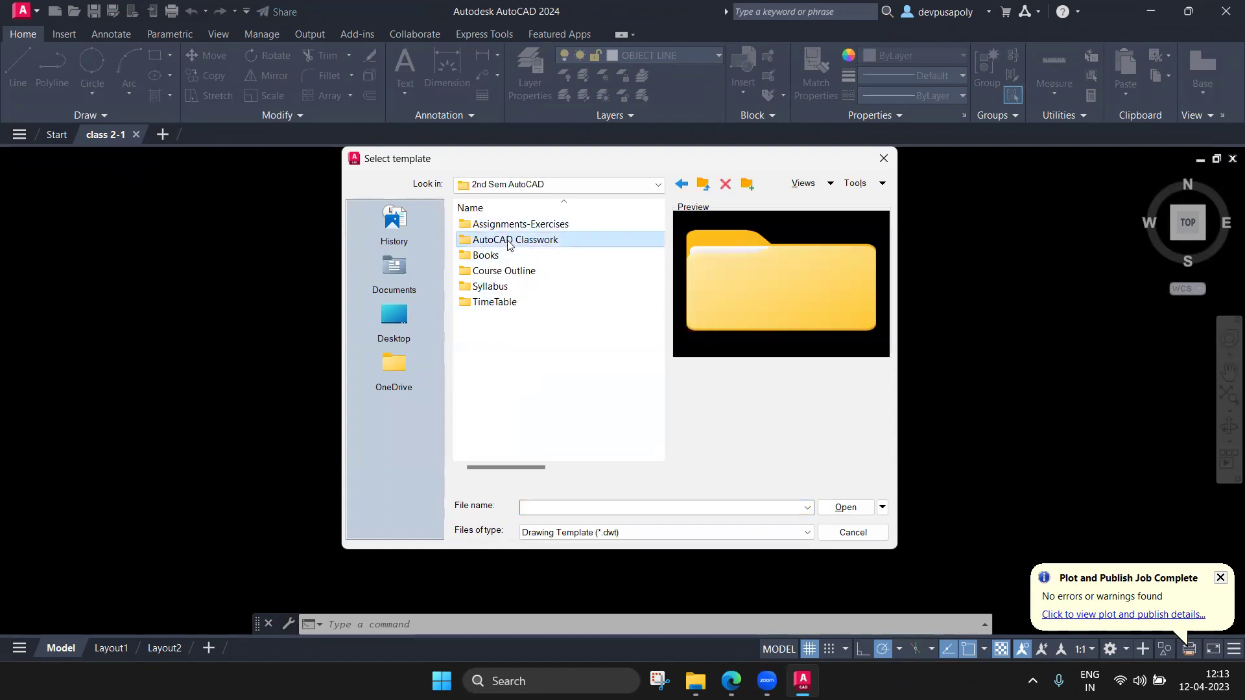
pyautogui.doubleClick(505, 224)
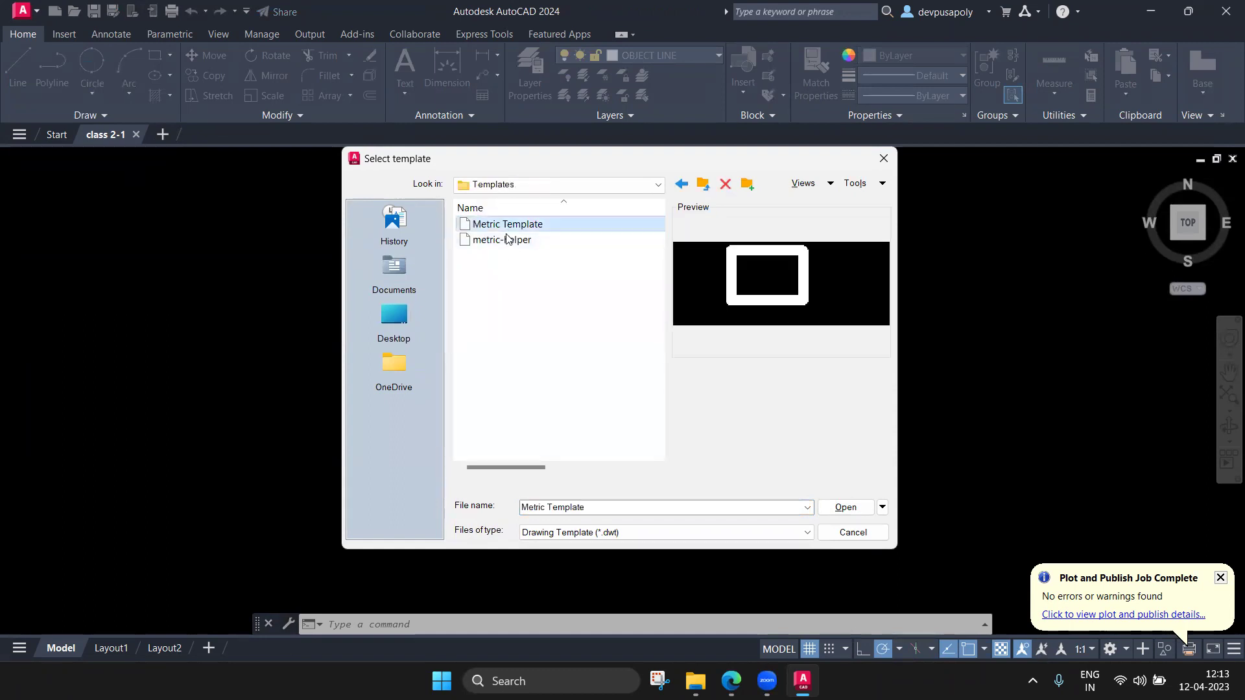
pyautogui.click(854, 511)
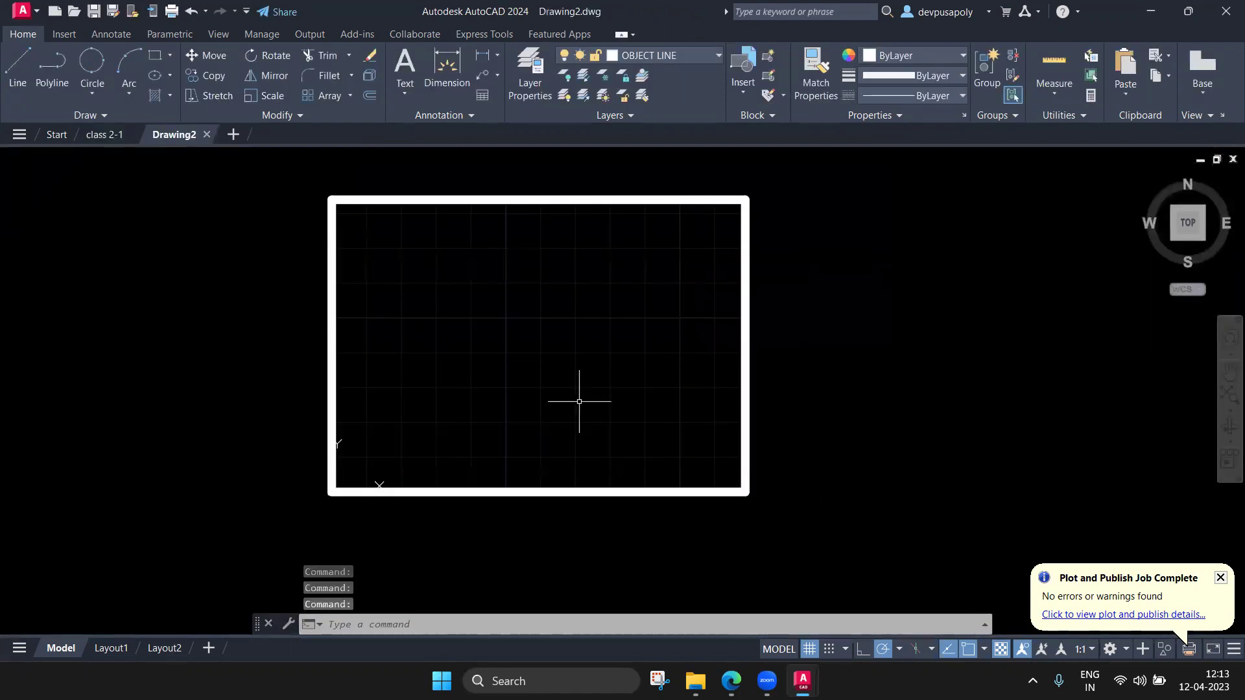
# Close the class 2-1 drawing and glance at the textbook PDF
pyautogui.click(101, 135)
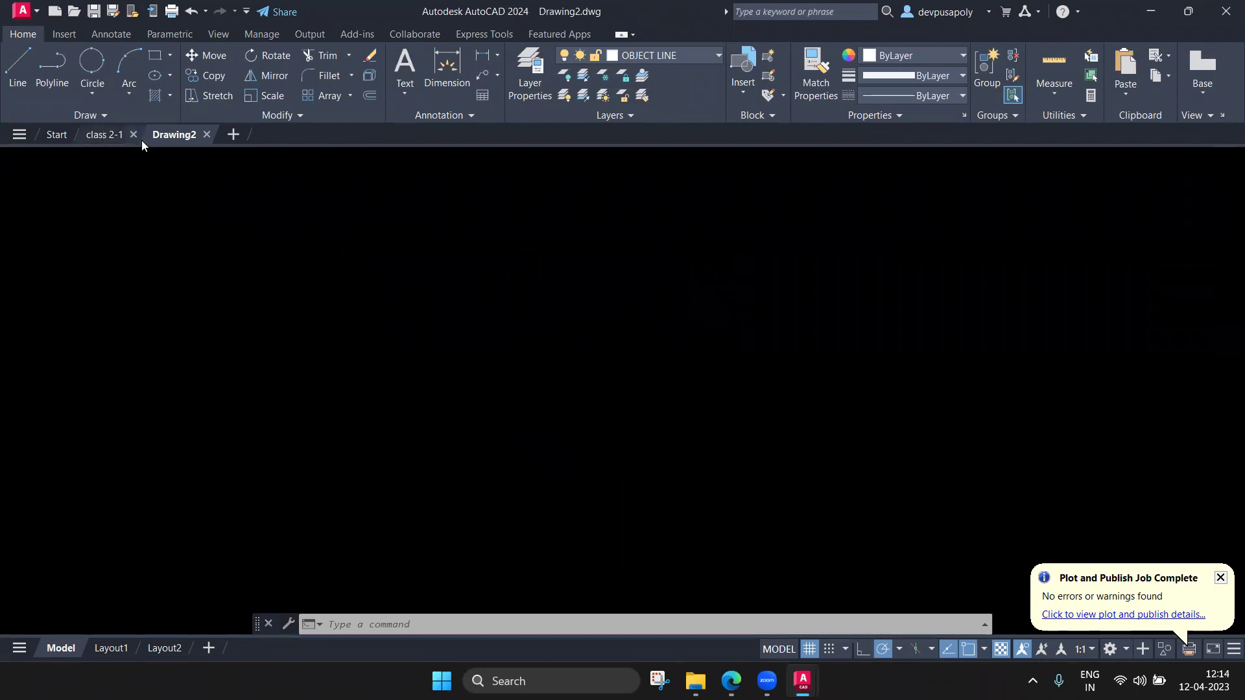
pyautogui.click(133, 134)
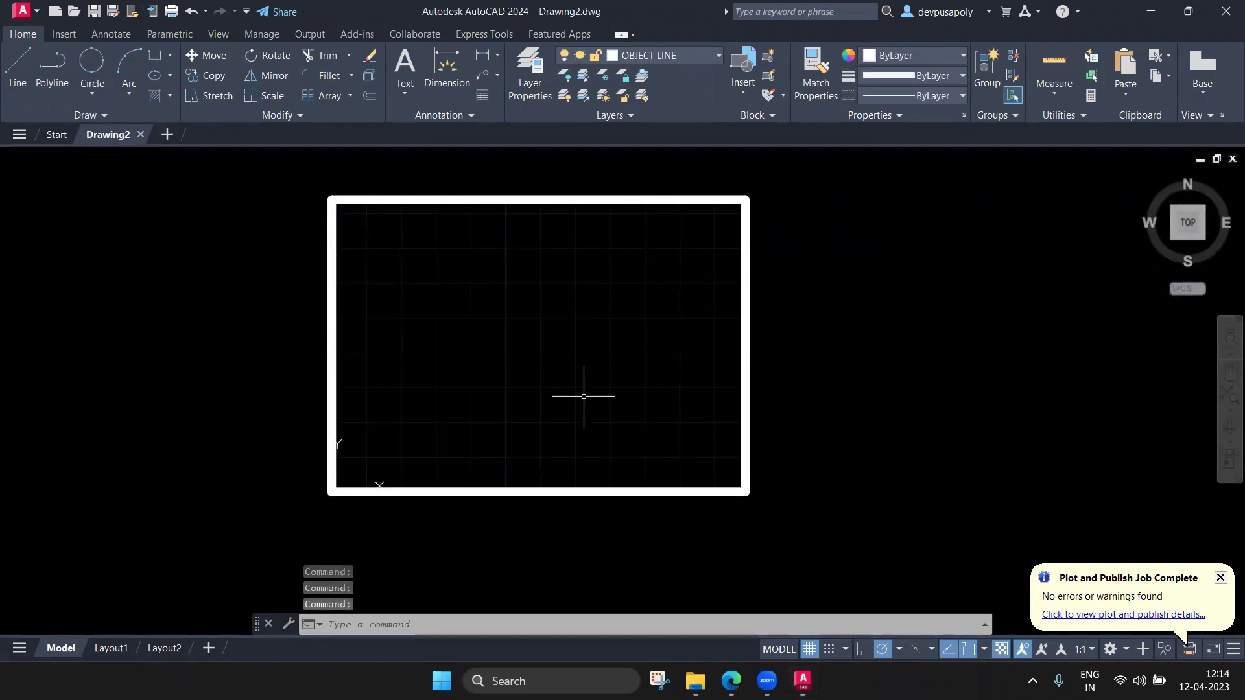
pyautogui.click(735, 681)
pyautogui.scroll(-4, 776, 436)
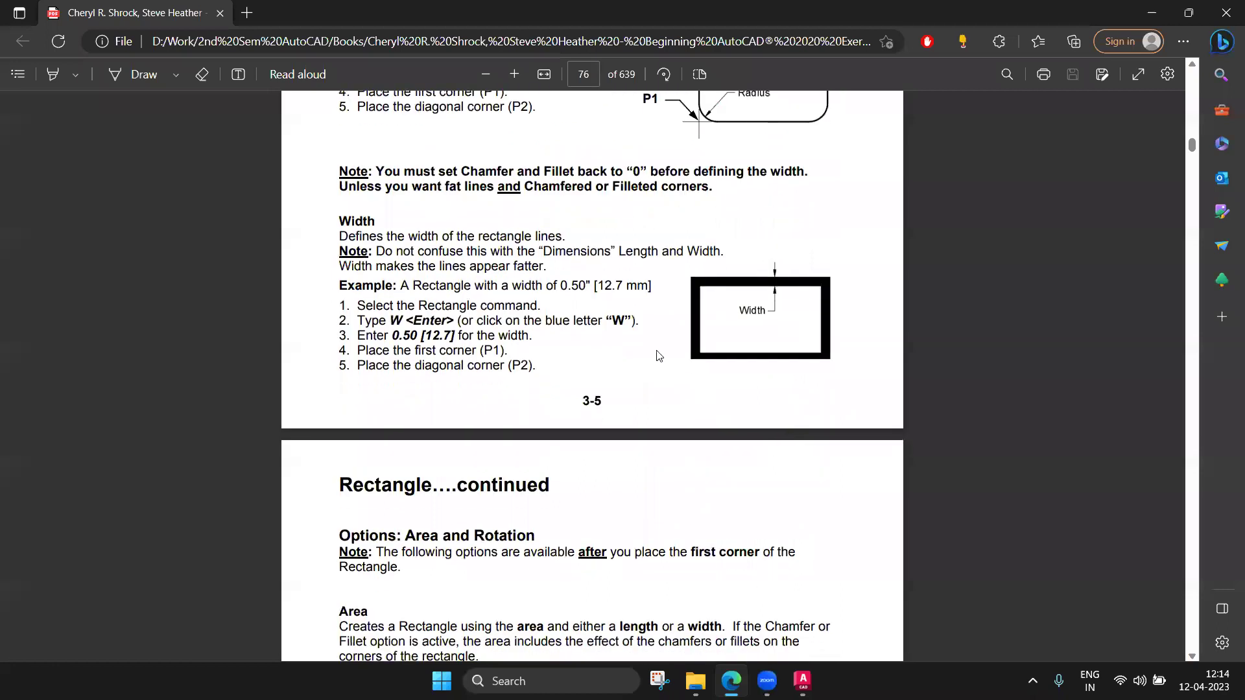
pyautogui.scroll(1, 625, 336)
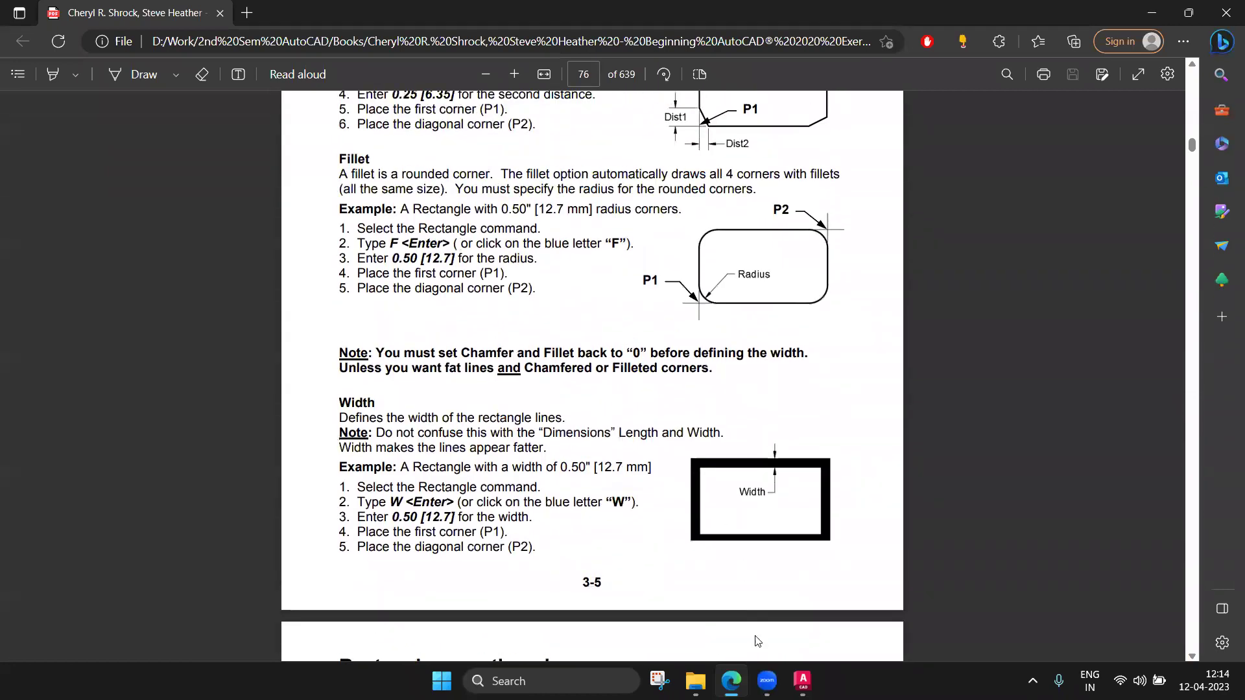
pyautogui.click(802, 681)
pyautogui.click(23, 11)
pyautogui.moveTo(64, 138)
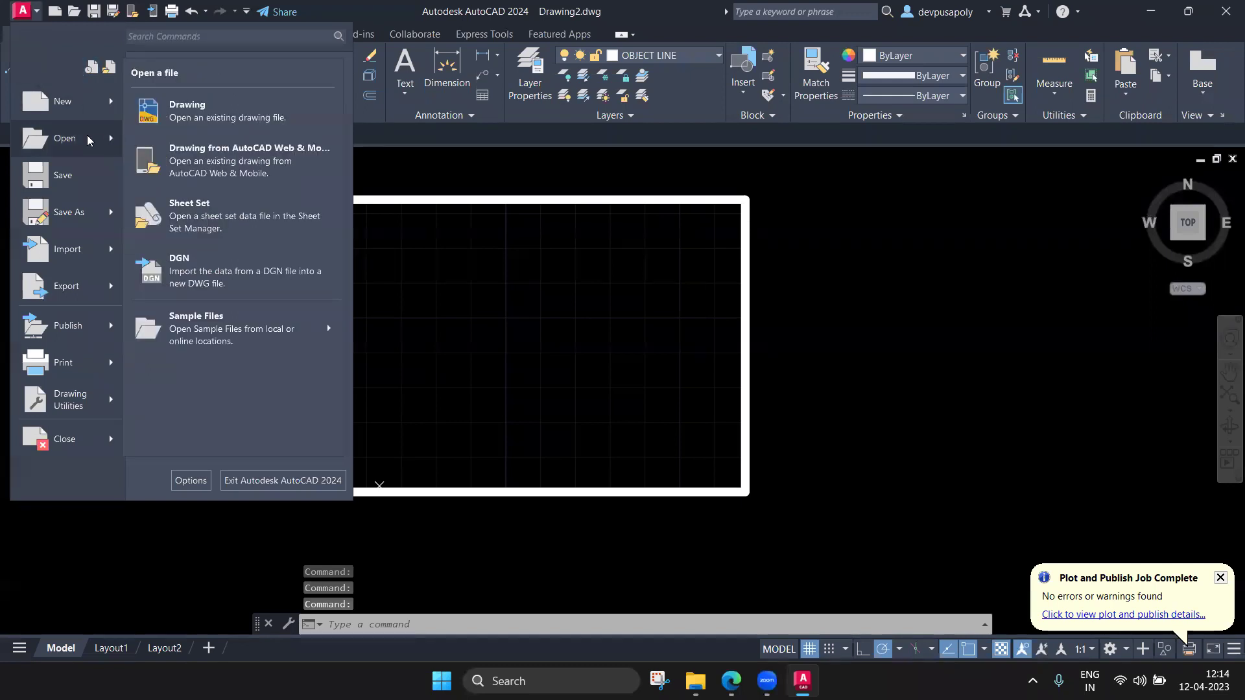
# Reopen class 2-1.dwg from Recent Documents and erase the middle rounded rectangle in the bottom row
pyautogui.click(24, 12)
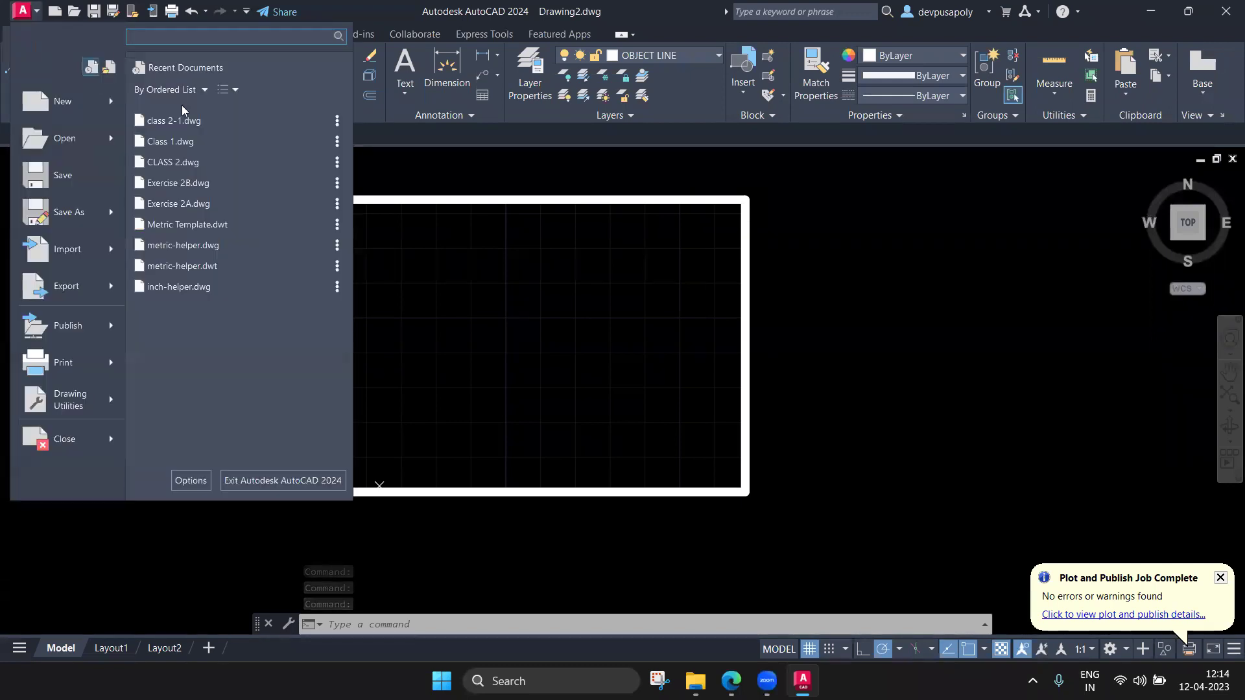
pyautogui.click(184, 120)
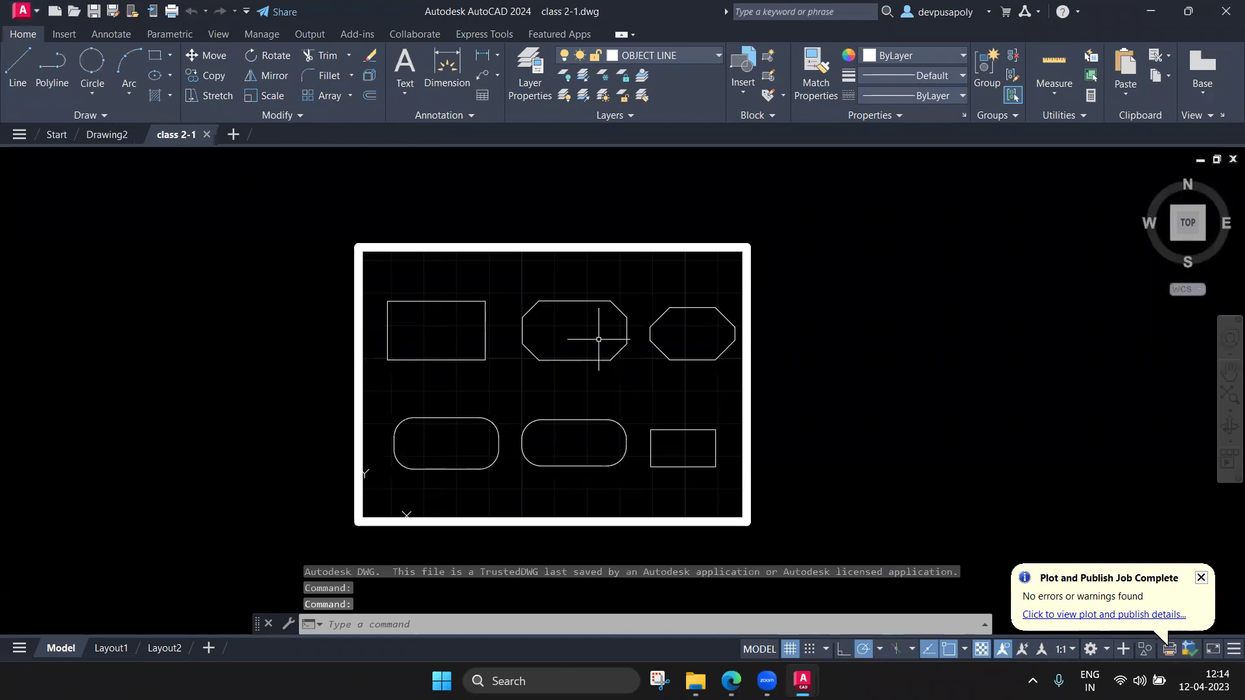
pyautogui.scroll(2, 638, 386)
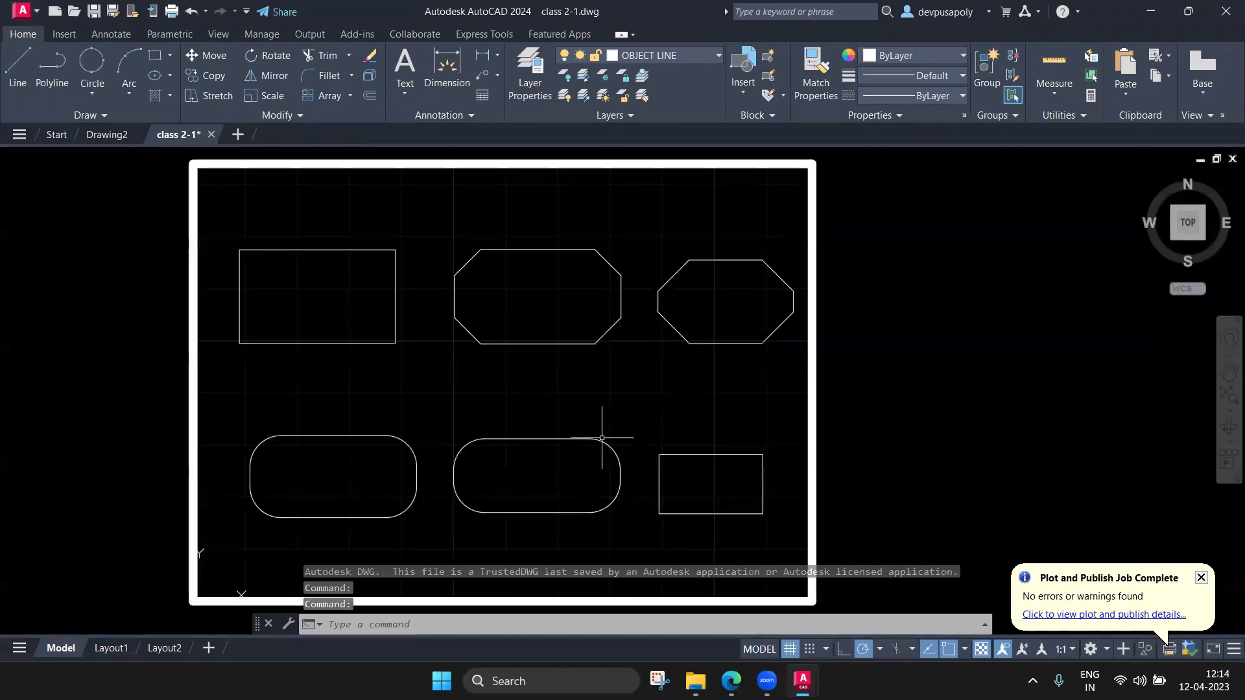
pyautogui.click(598, 440)
pyautogui.press('Delete')
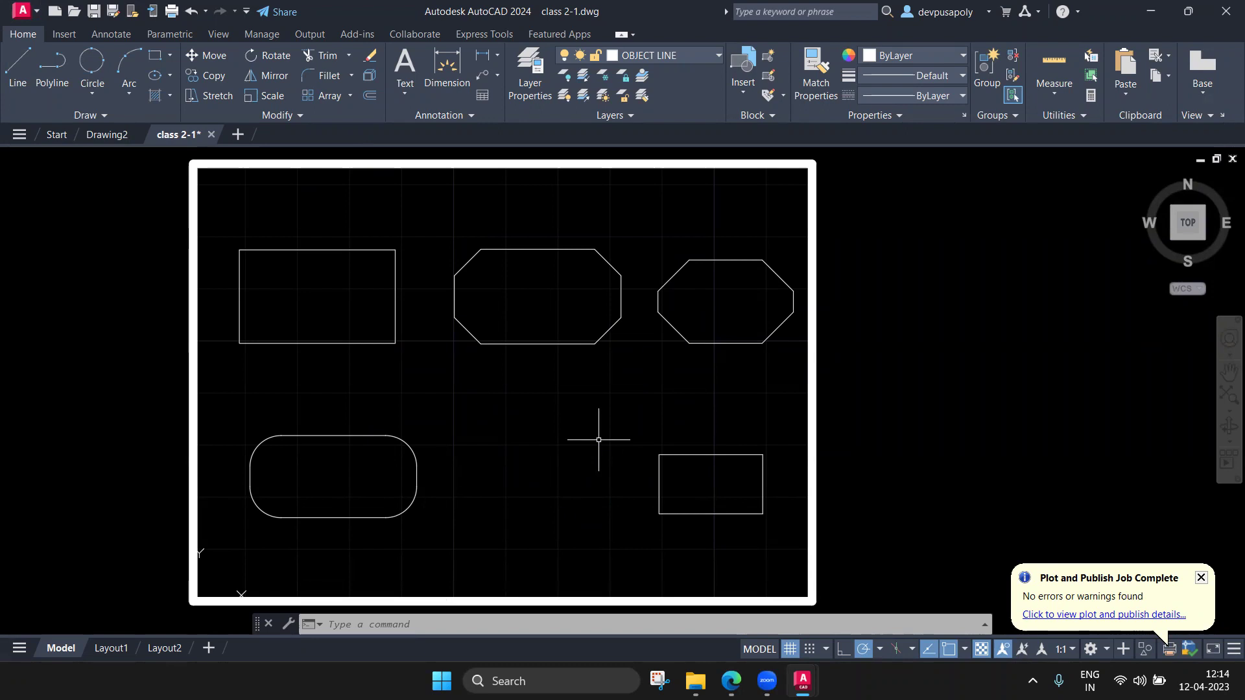
pyautogui.click(552, 248)
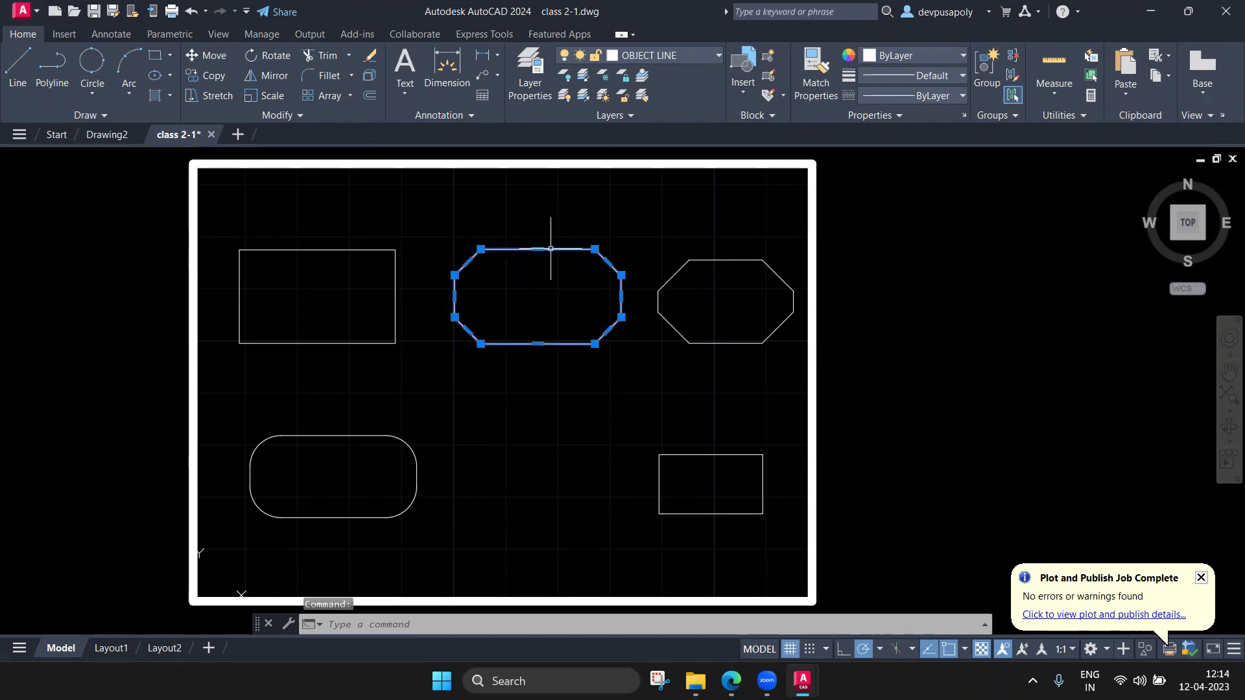
# Clear the selection and set the current lineweight to 0.30 mm in the Properties panel
pyautogui.click(925, 76)
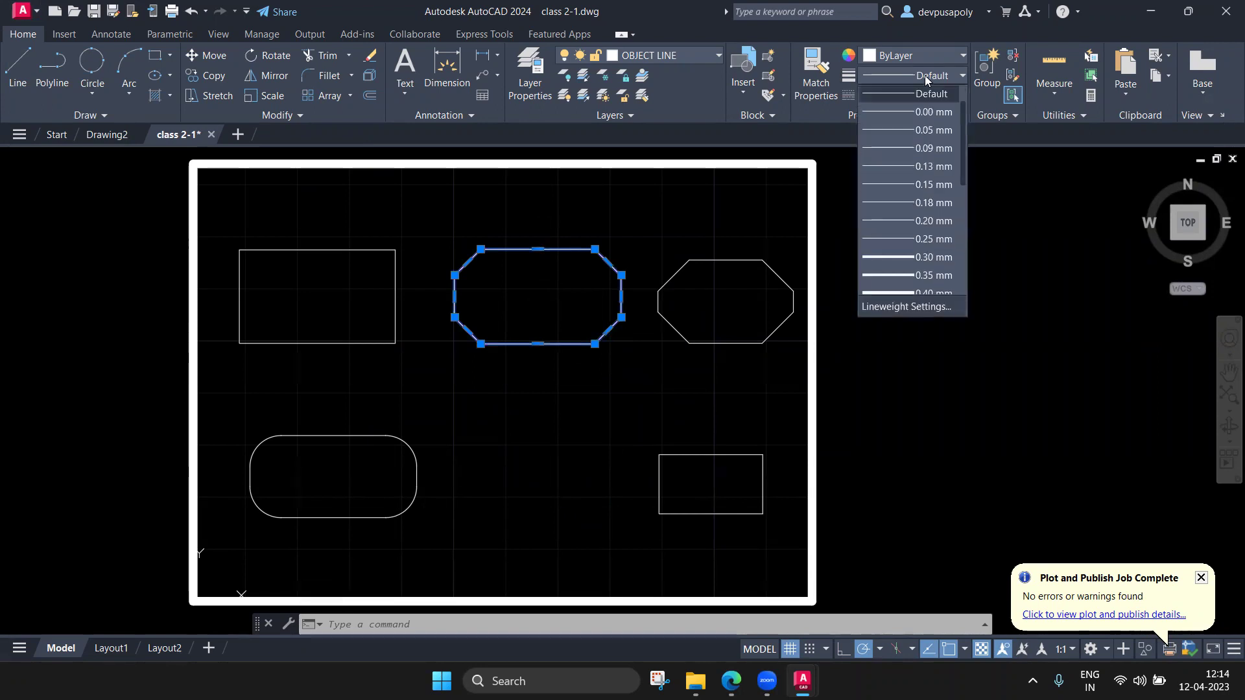
pyautogui.click(924, 75)
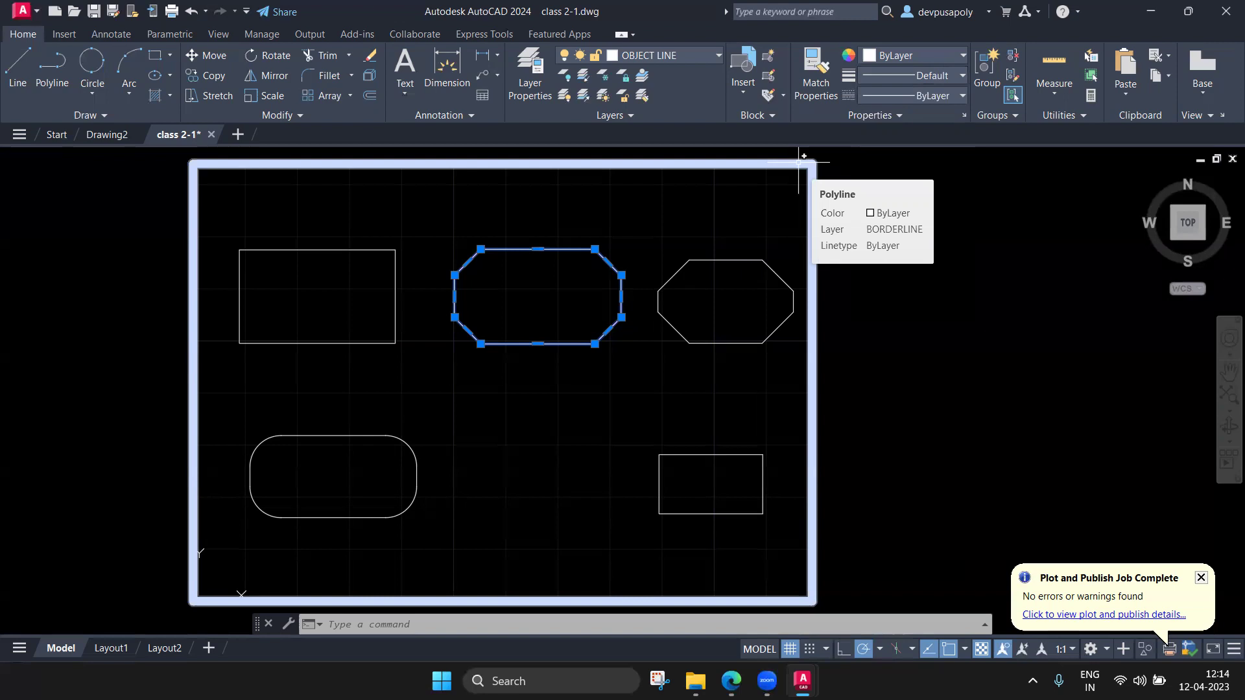
pyautogui.press('Escape')
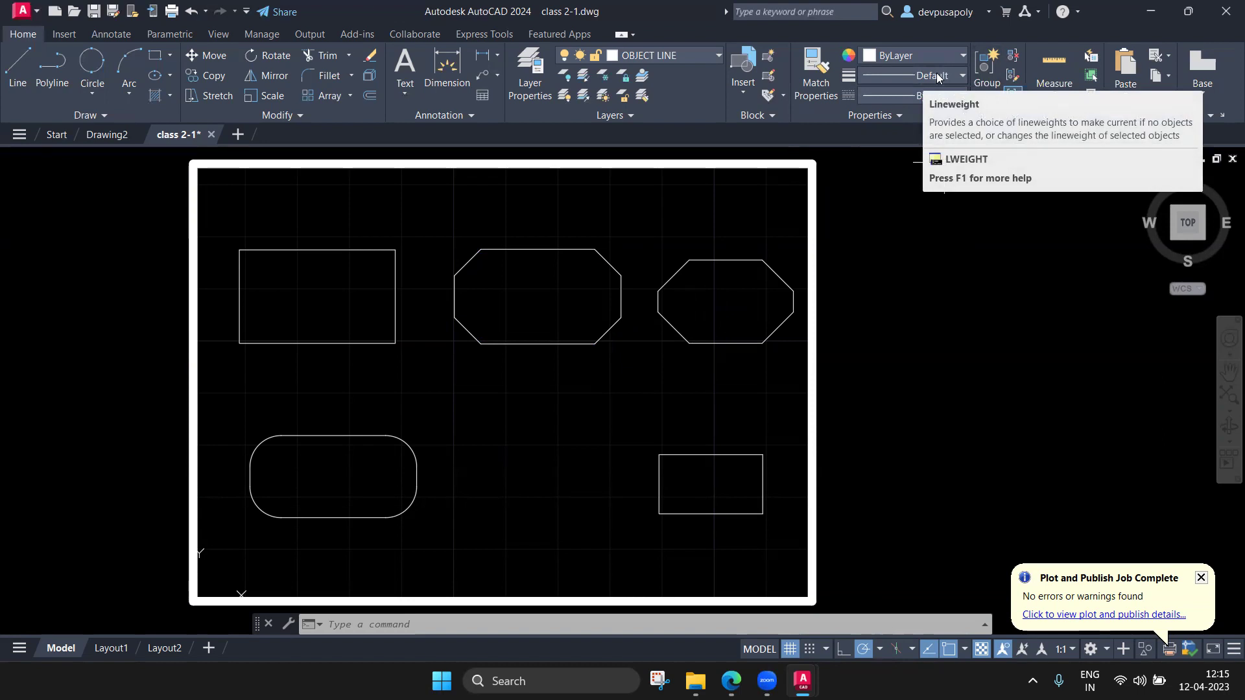
pyautogui.click(936, 77)
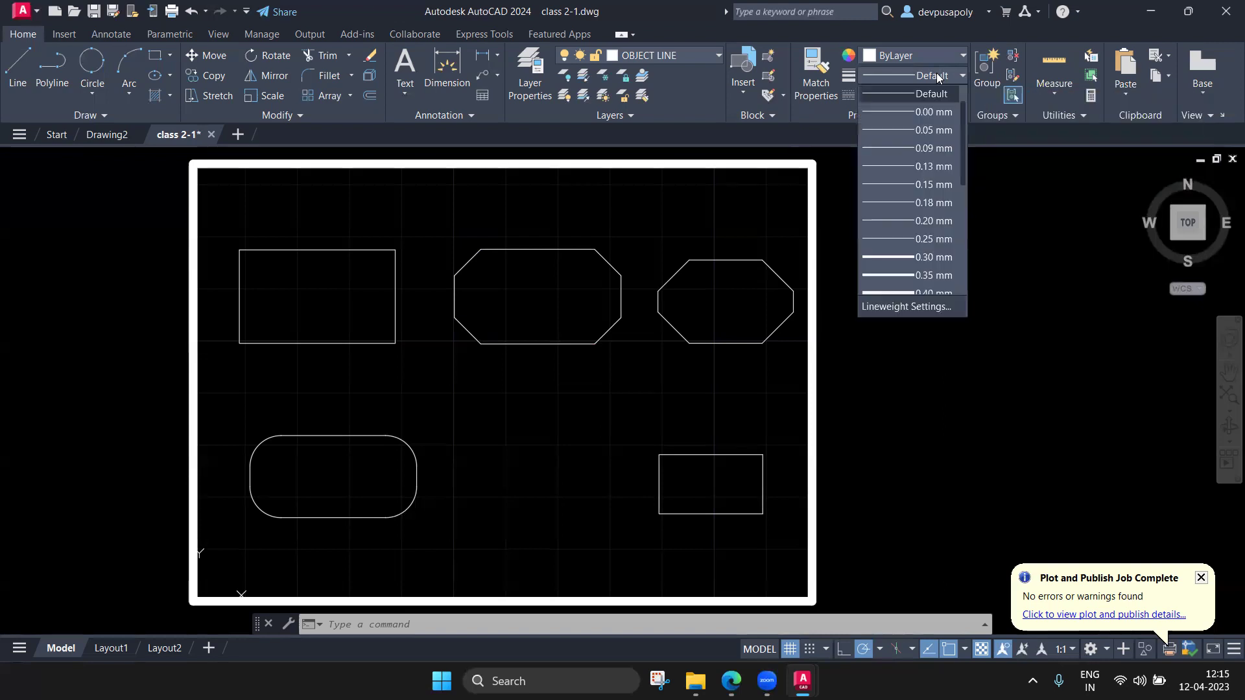
pyautogui.click(928, 258)
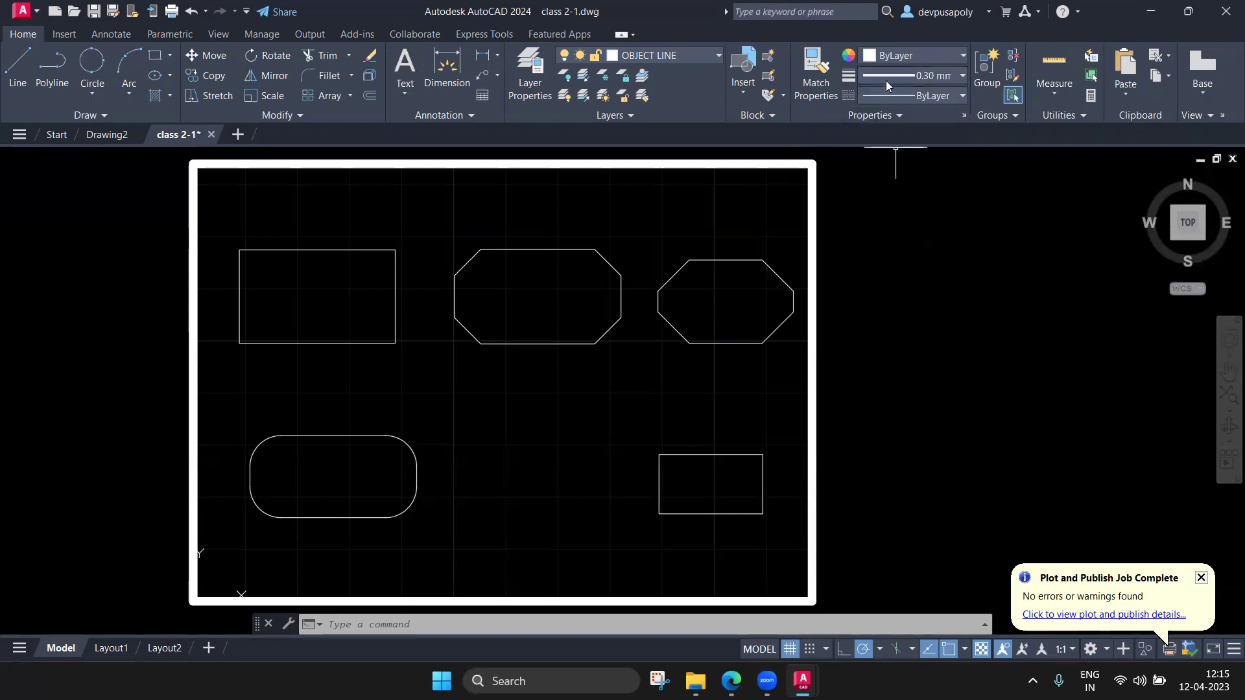
# Draw a 0.30 mm rectangle in the bottom-row gap, then select the small bottom-right rectangle
pyautogui.click(153, 58)
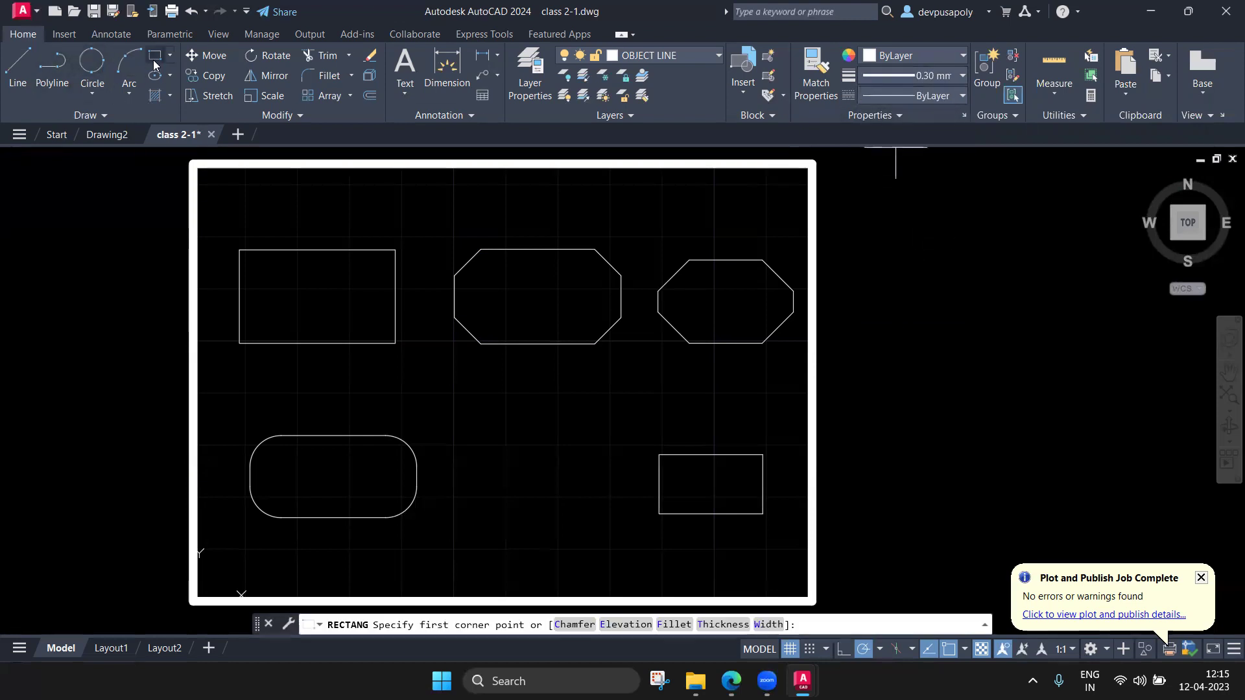
pyautogui.click(465, 431)
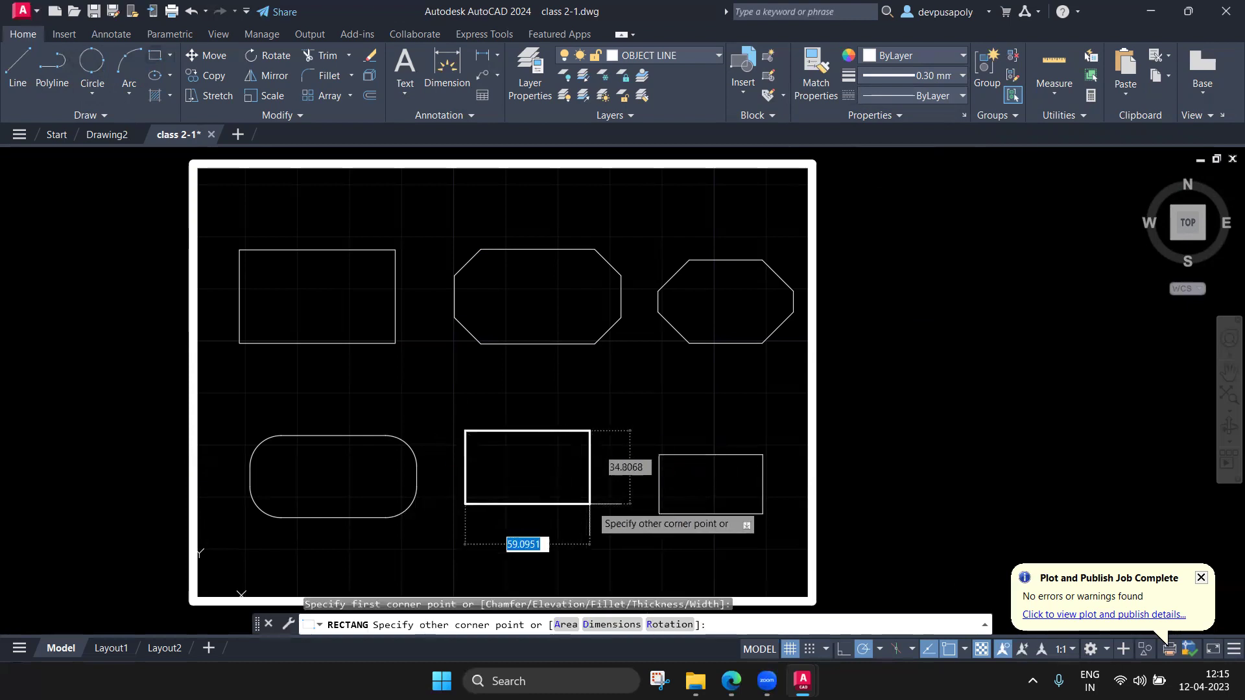
pyautogui.click(621, 522)
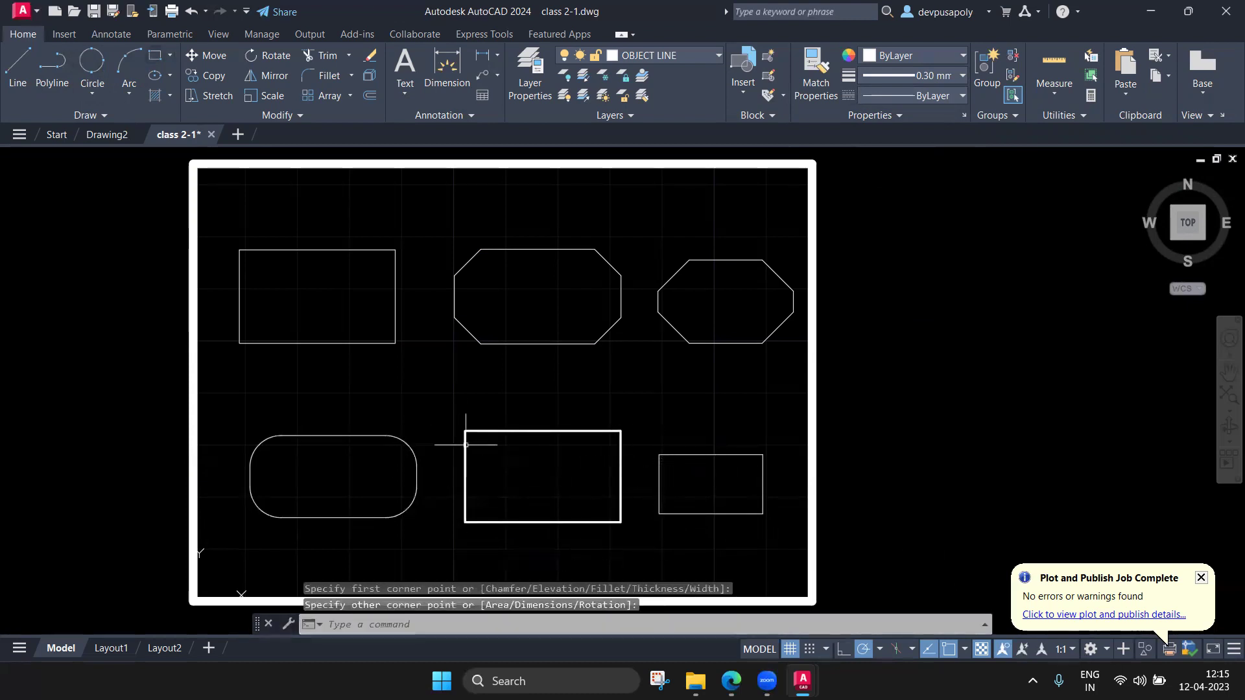
pyautogui.click(500, 430)
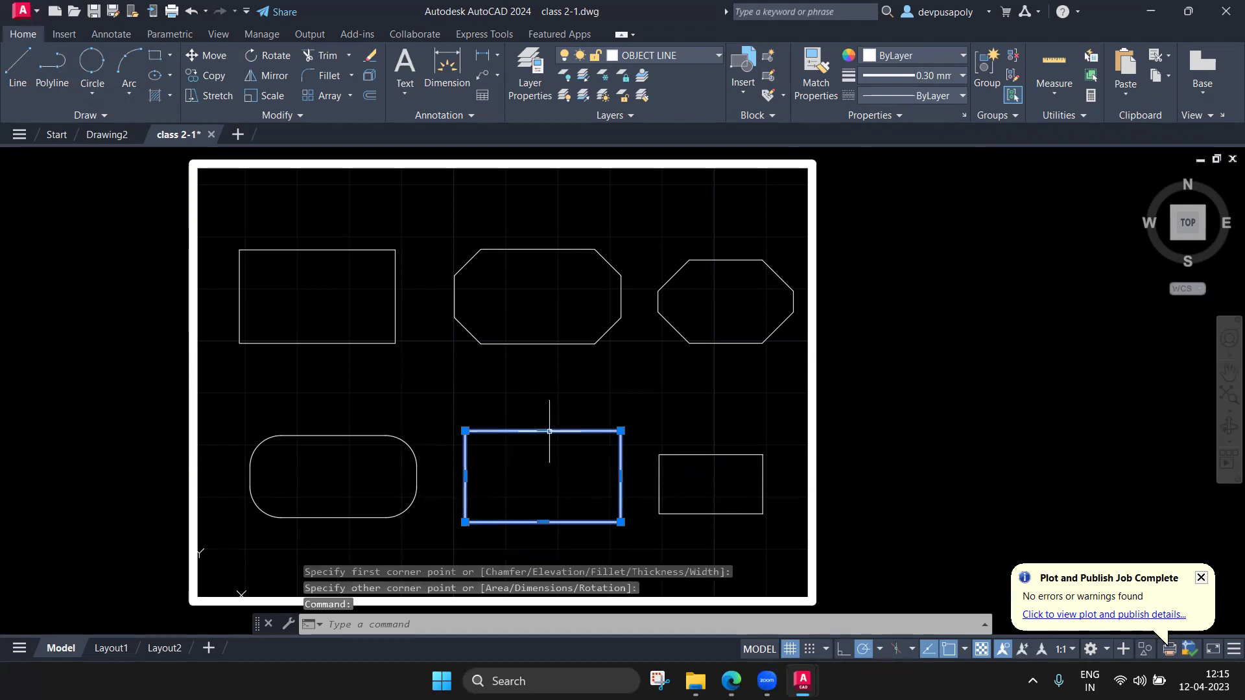
pyautogui.click(659, 473)
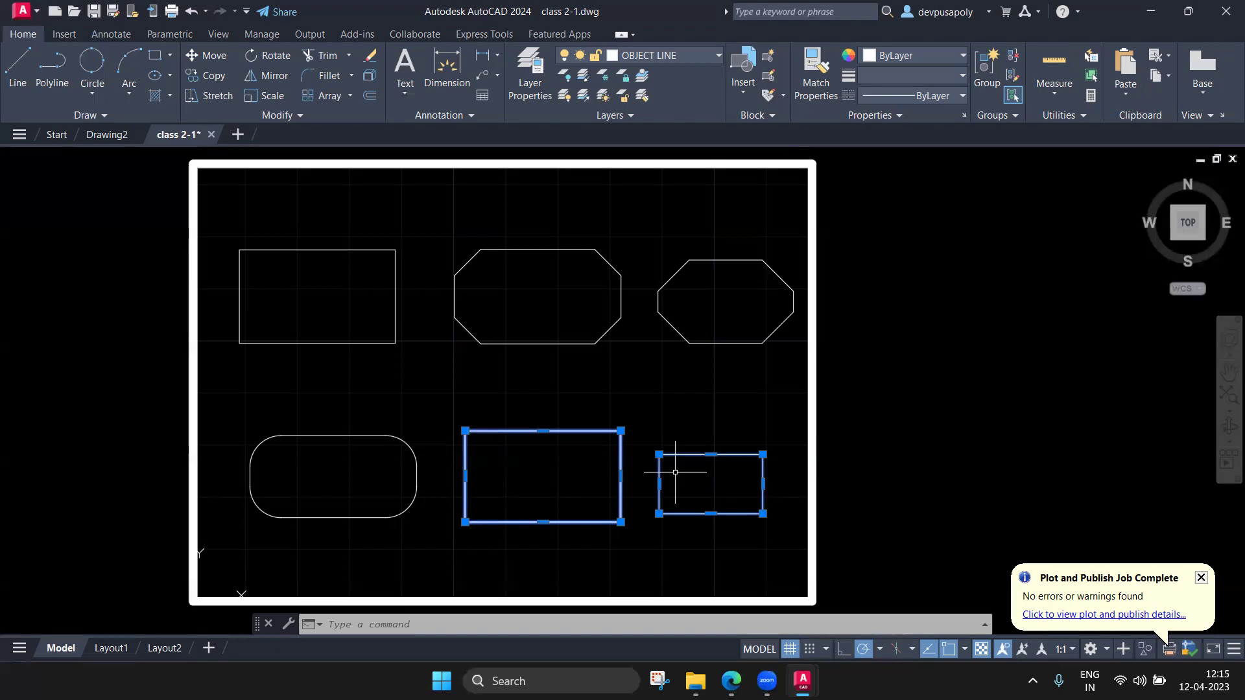
pyautogui.press('Escape')
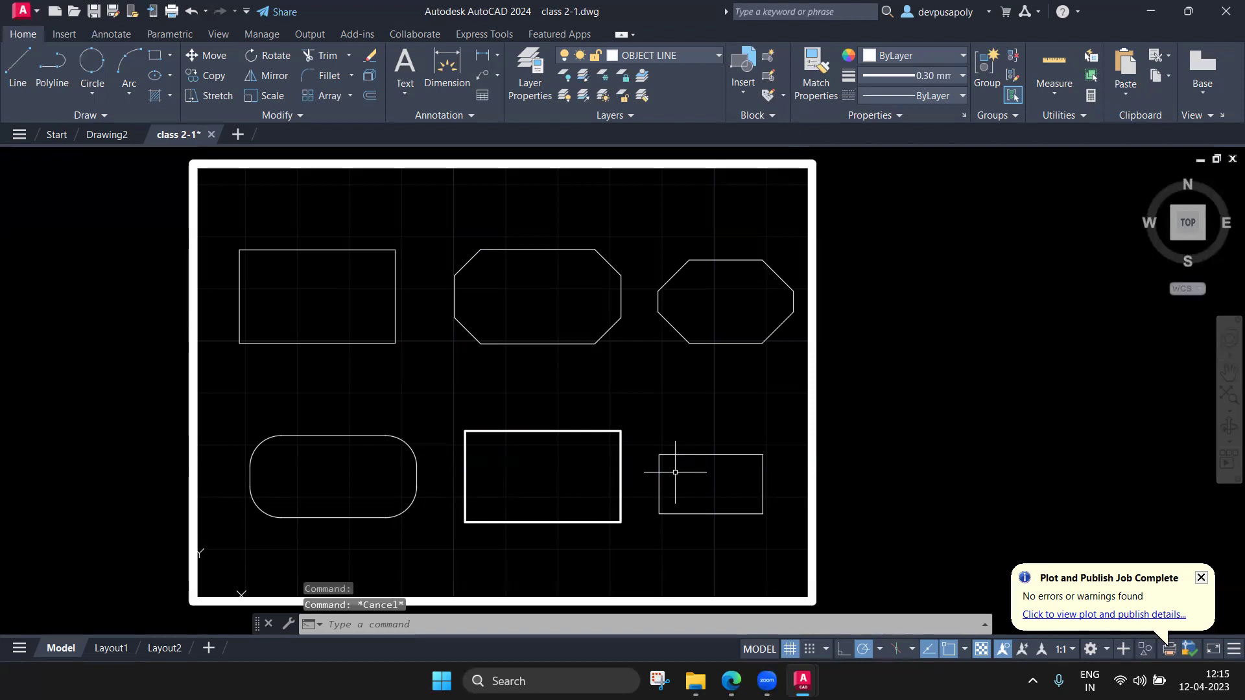
pyautogui.click(721, 454)
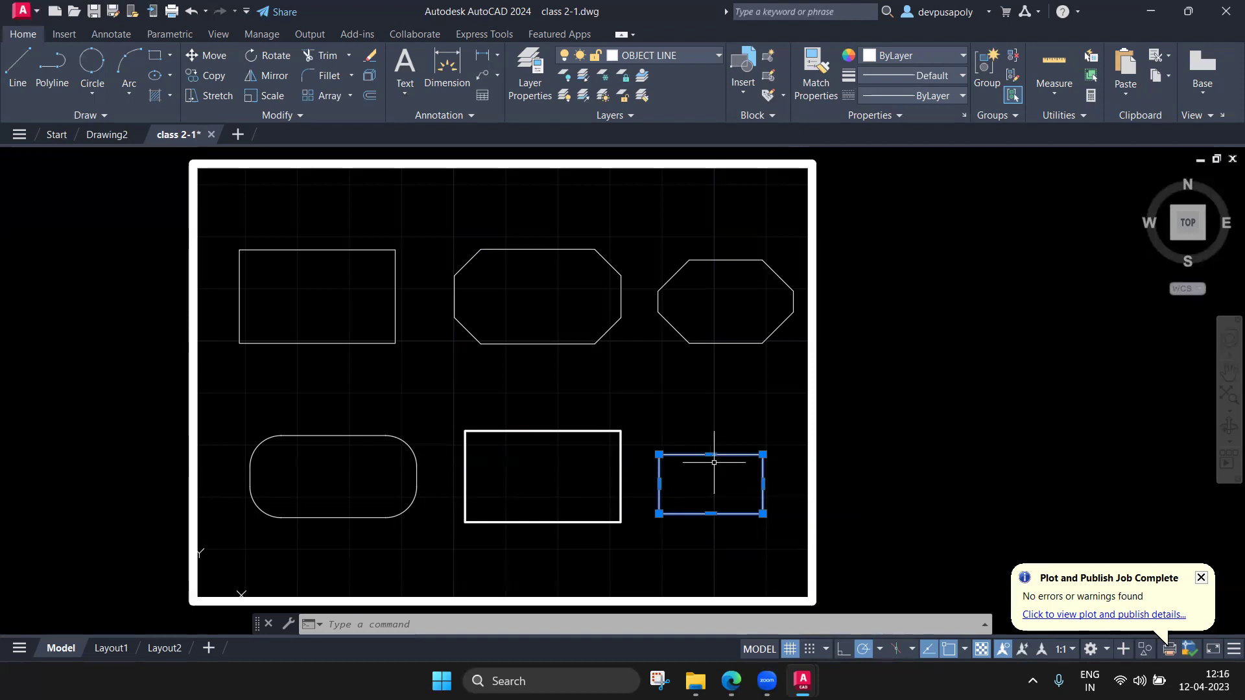
pyautogui.rightClick(729, 455)
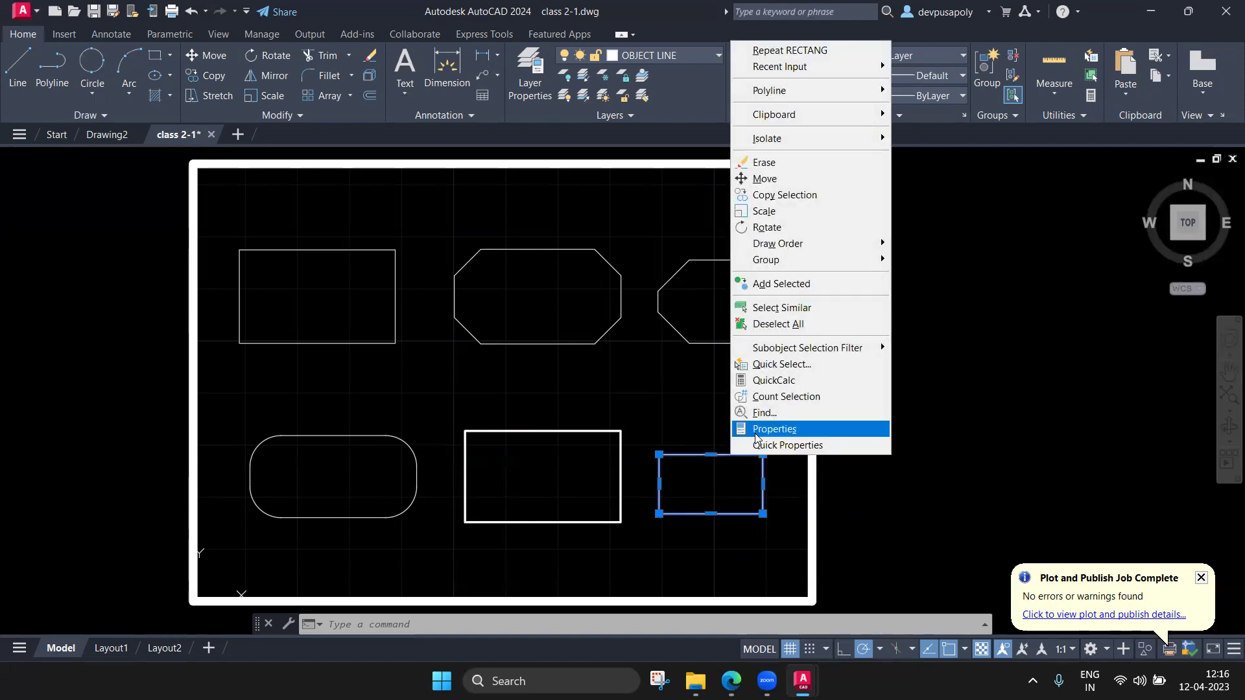
pyautogui.click(755, 435)
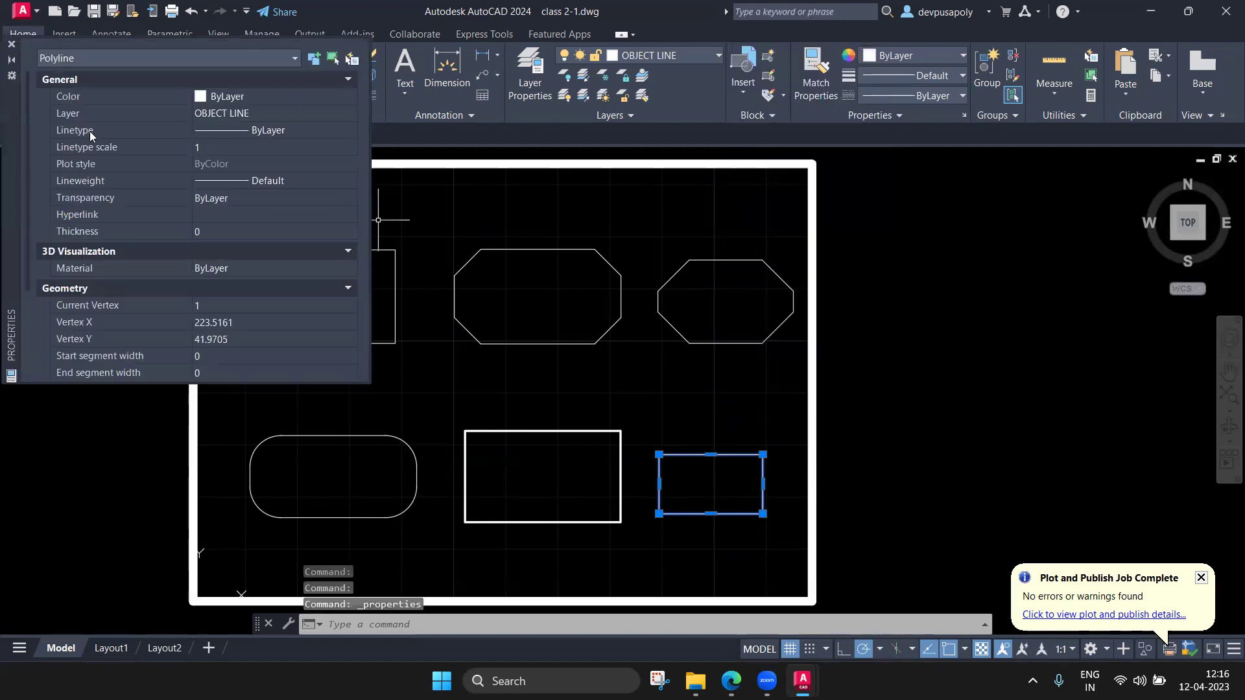
pyautogui.click(240, 182)
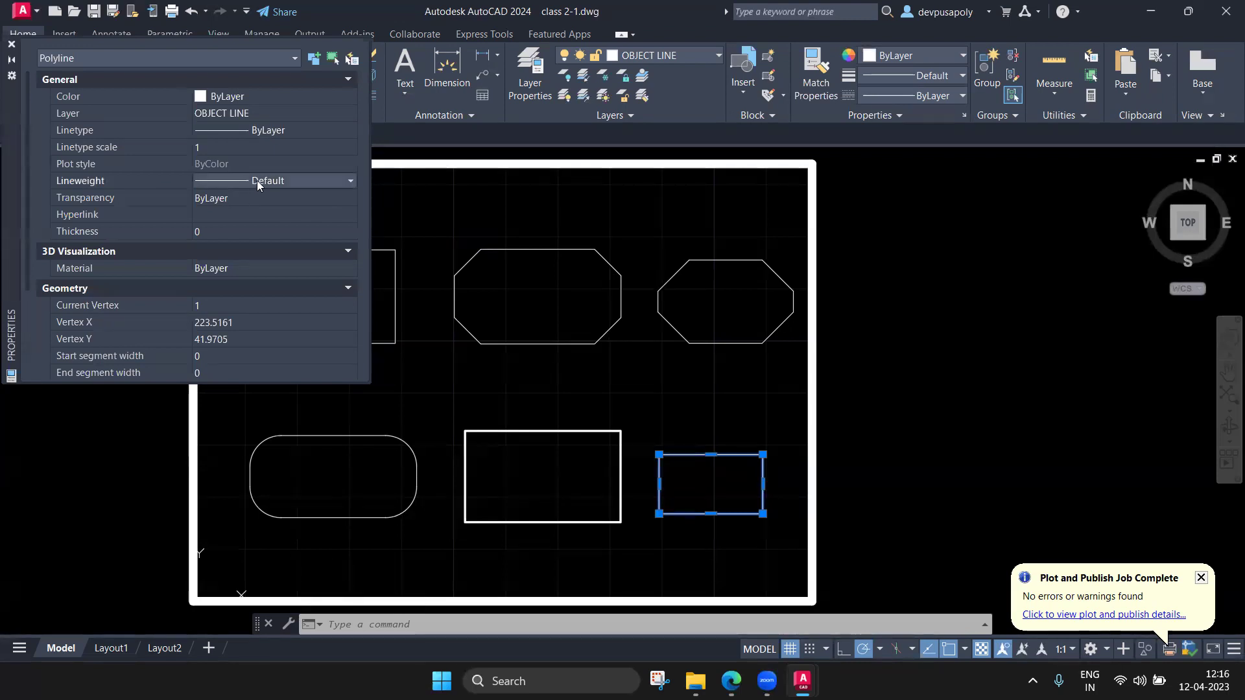
pyautogui.click(257, 180)
pyautogui.scroll(-2, 269, 282)
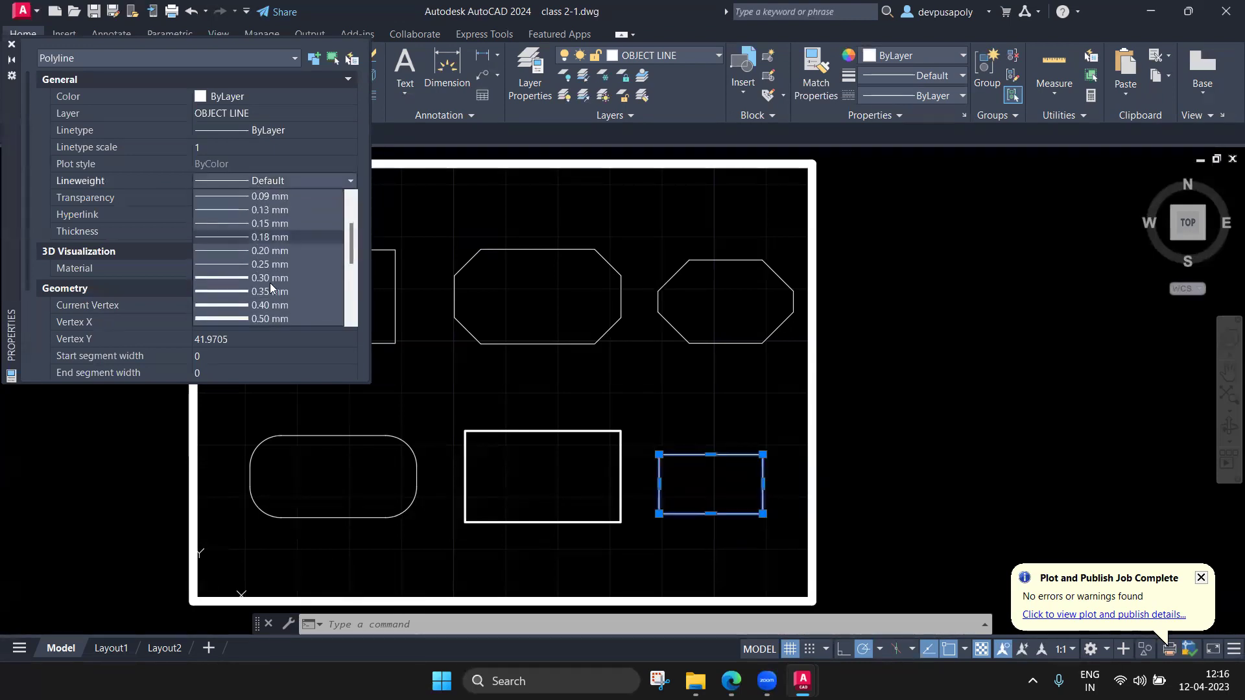
pyautogui.click(267, 276)
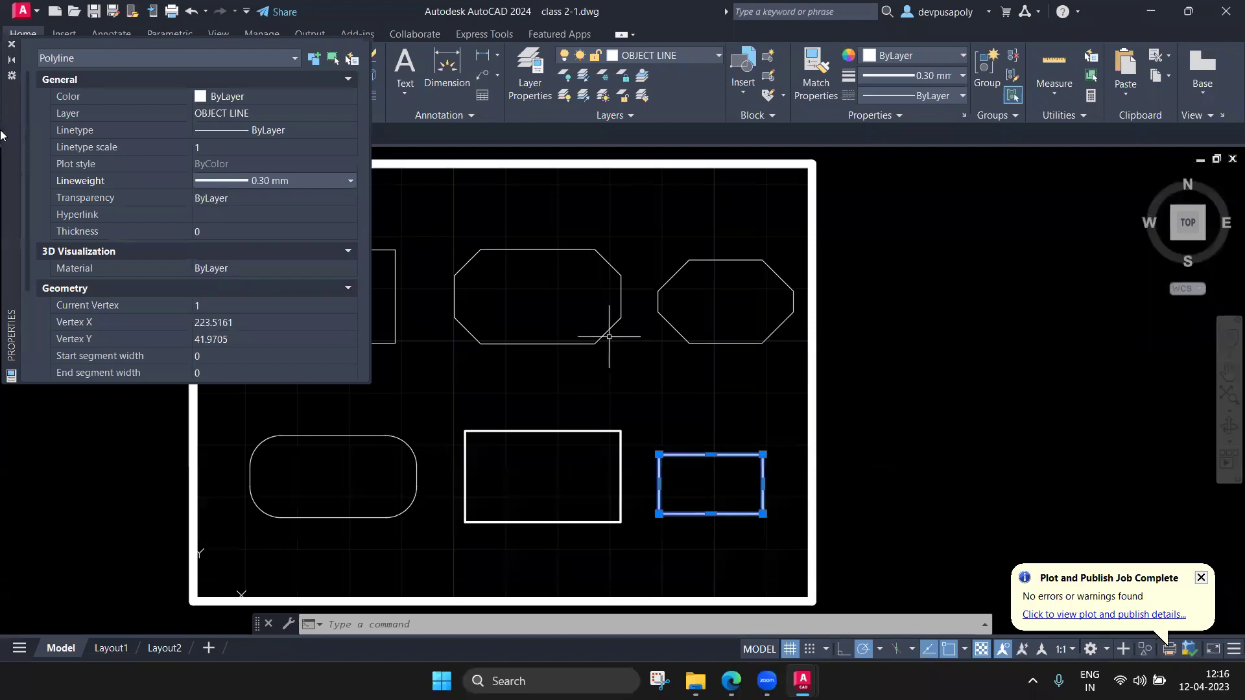
pyautogui.click(11, 44)
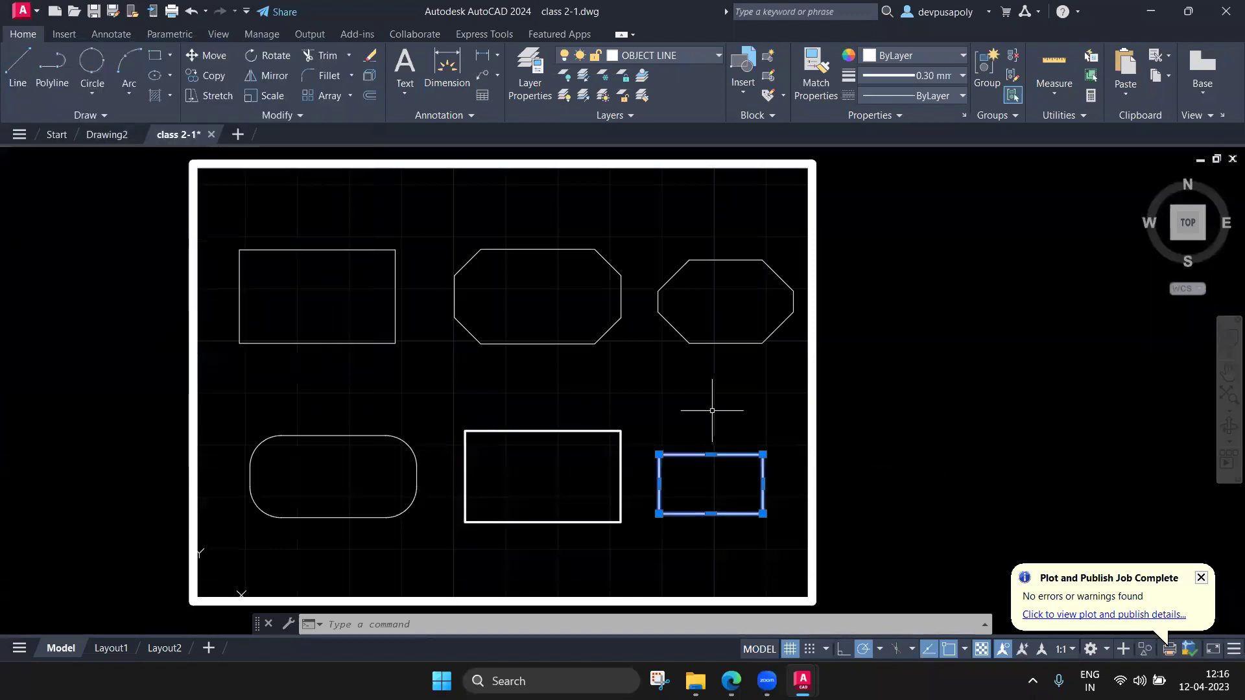
pyautogui.press('Escape')
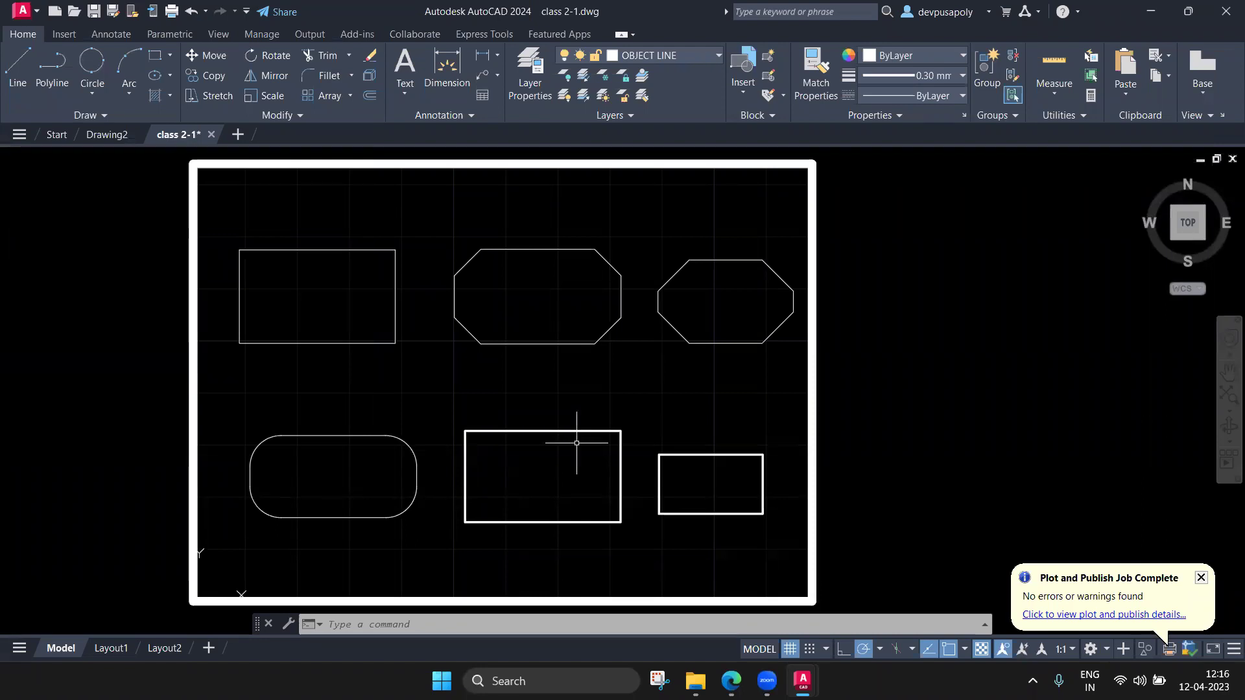
pyautogui.click(731, 680)
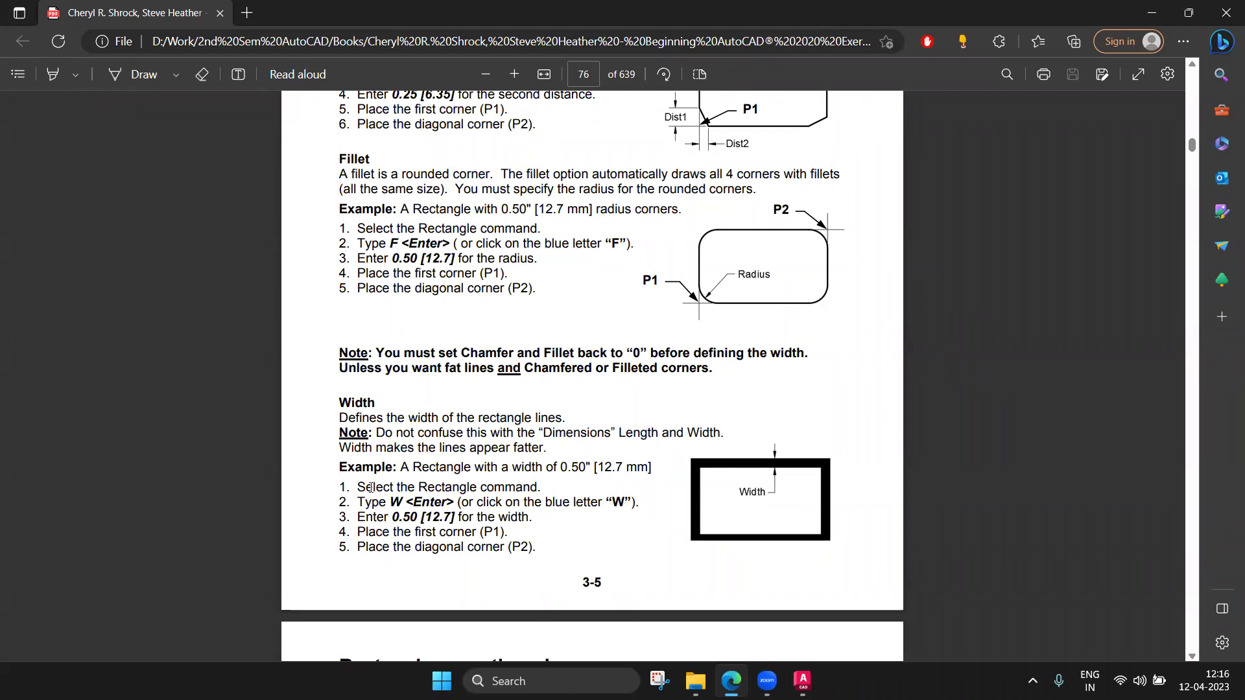
pyautogui.moveTo(358, 487); pyautogui.dragTo(531, 487)
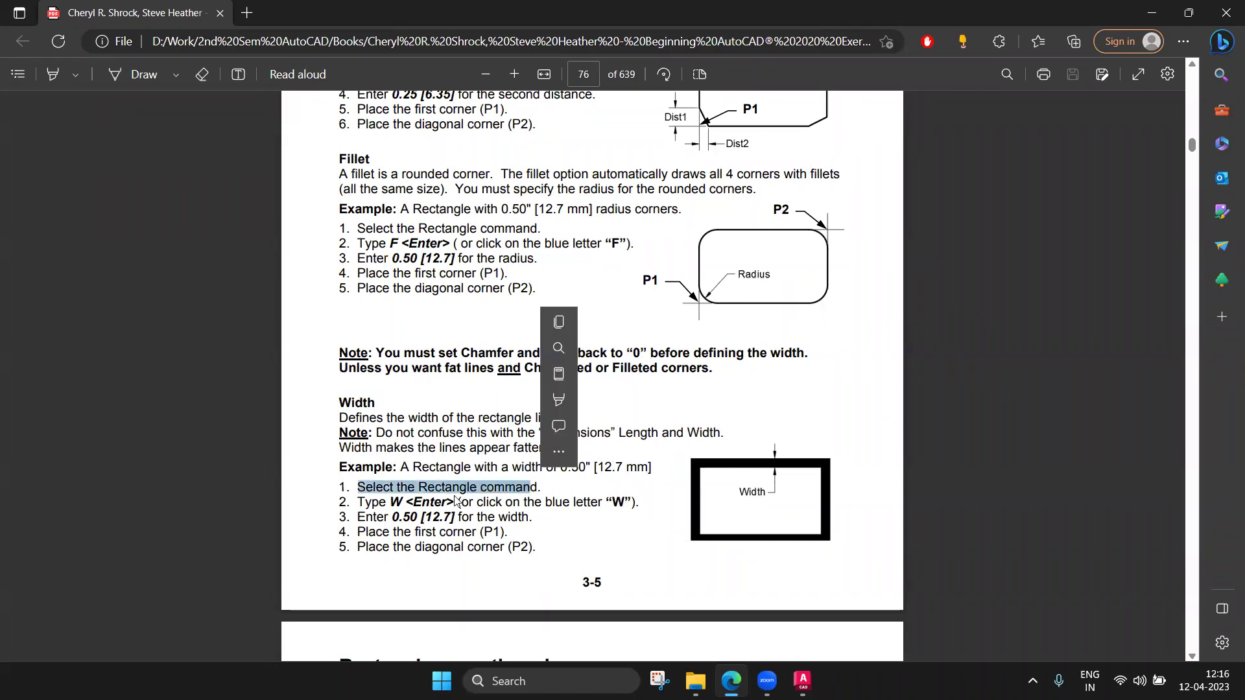
pyautogui.click(394, 519)
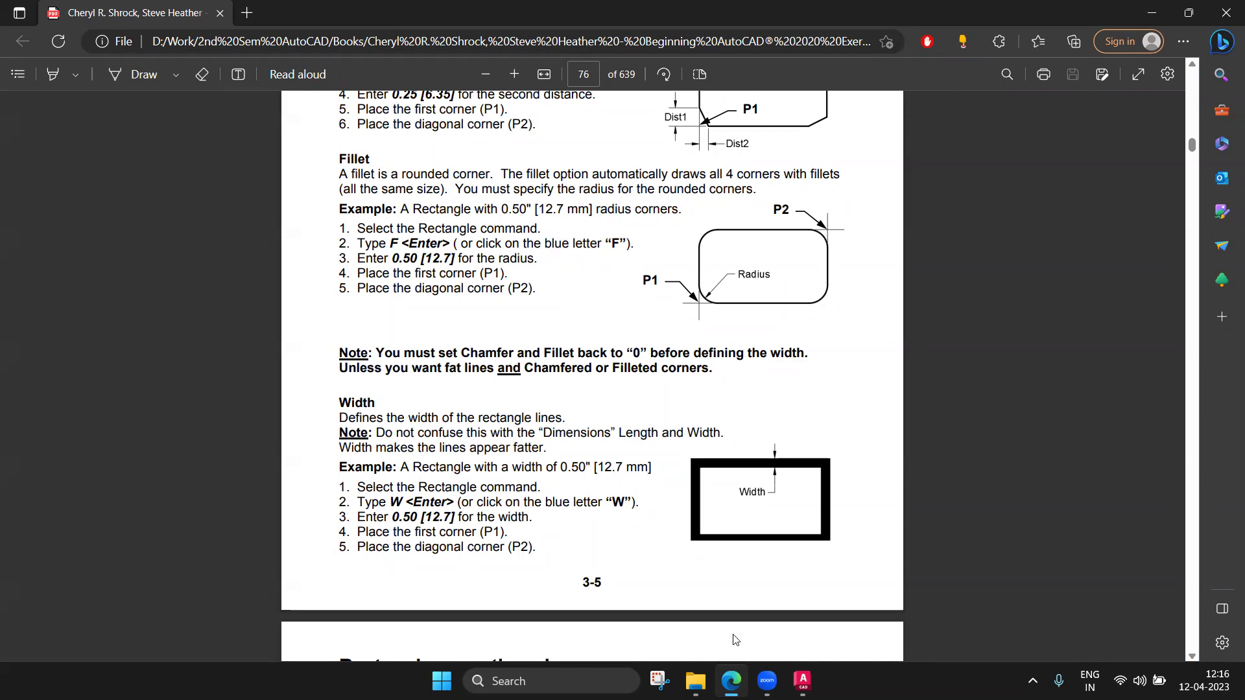
pyautogui.click(767, 681)
pyautogui.moveTo(801, 681)
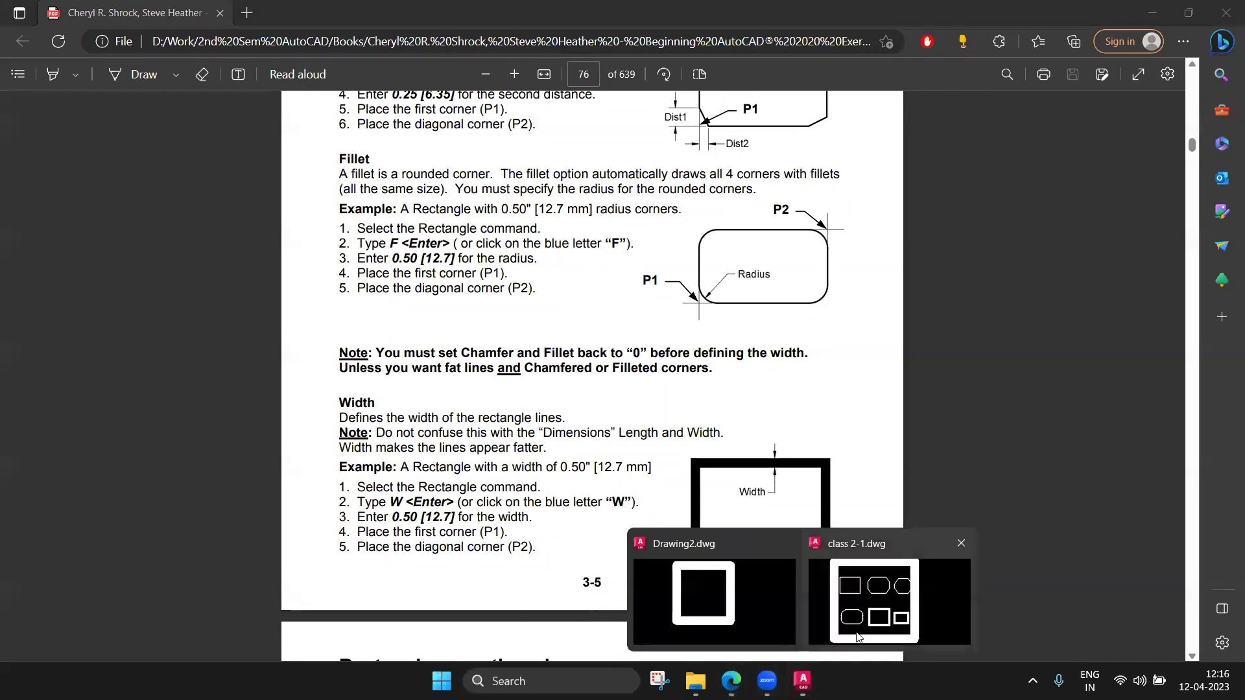
pyautogui.click(856, 632)
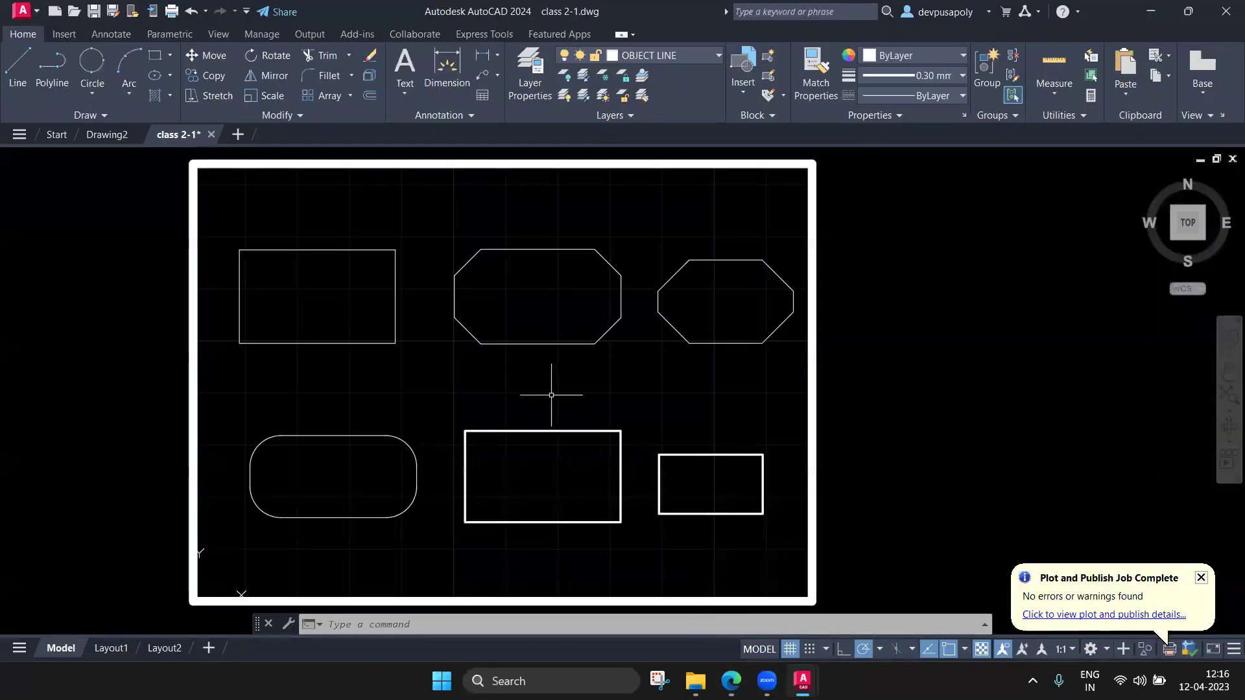
# Draw a rectangle with 0.3 polyline width above the lower-right rectangle
pyautogui.write('rec')
pyautogui.press('Return')
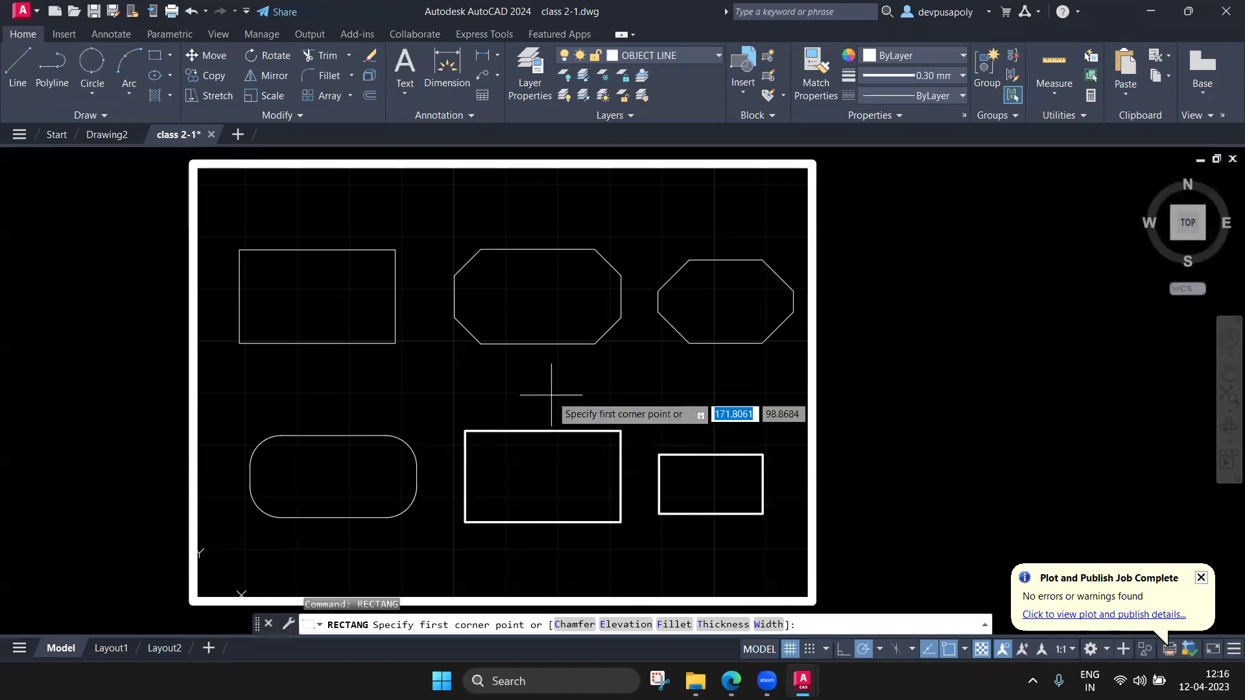
pyautogui.write('w')
pyautogui.press('Return')
pyautogui.write('0')
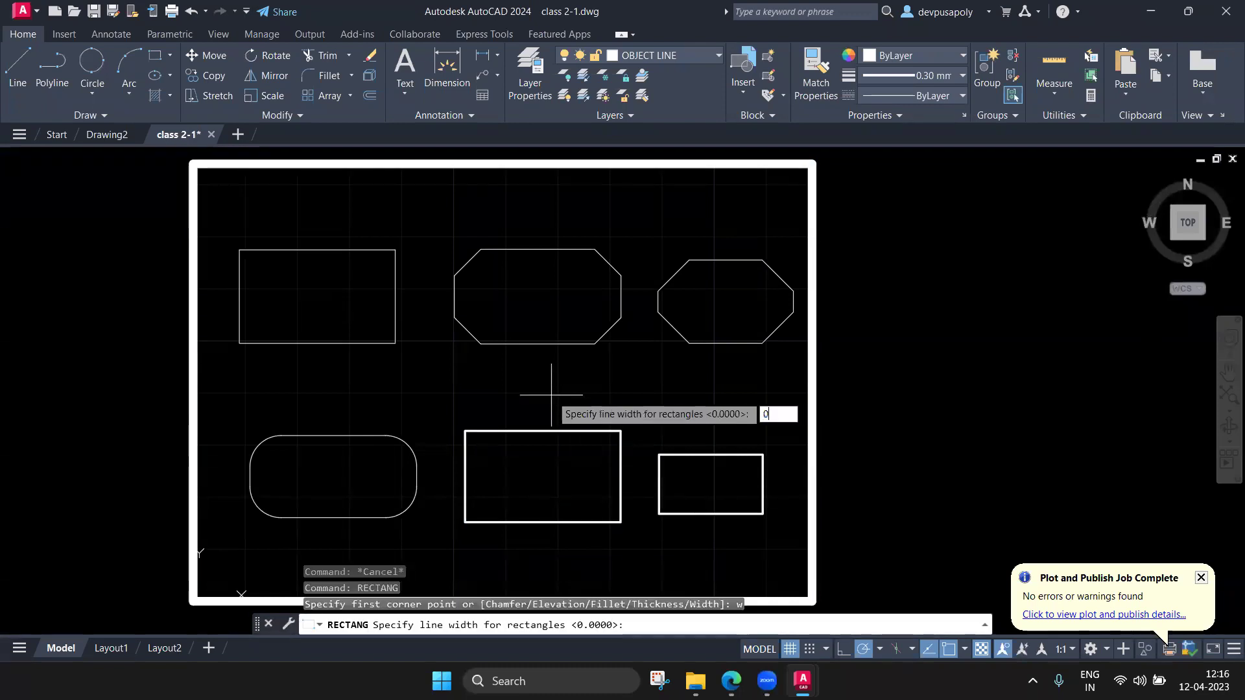
pyautogui.write('.3')
pyautogui.press('Return')
pyautogui.click(668, 422)
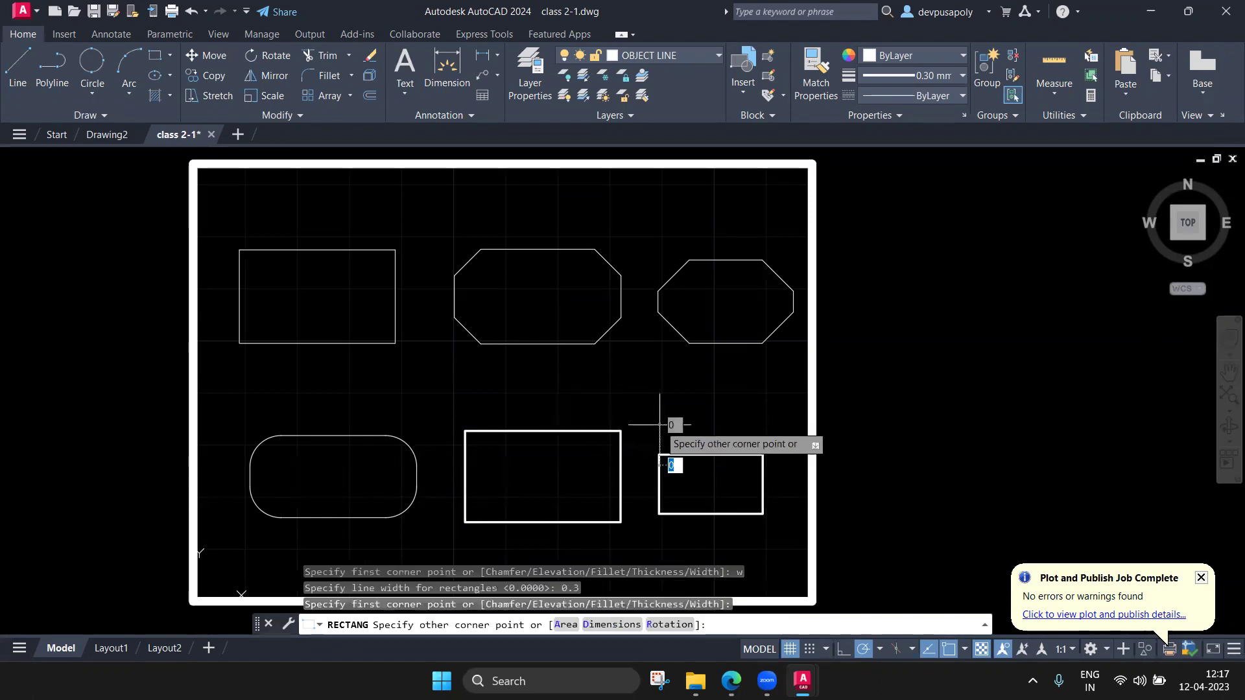
pyautogui.click(770, 369)
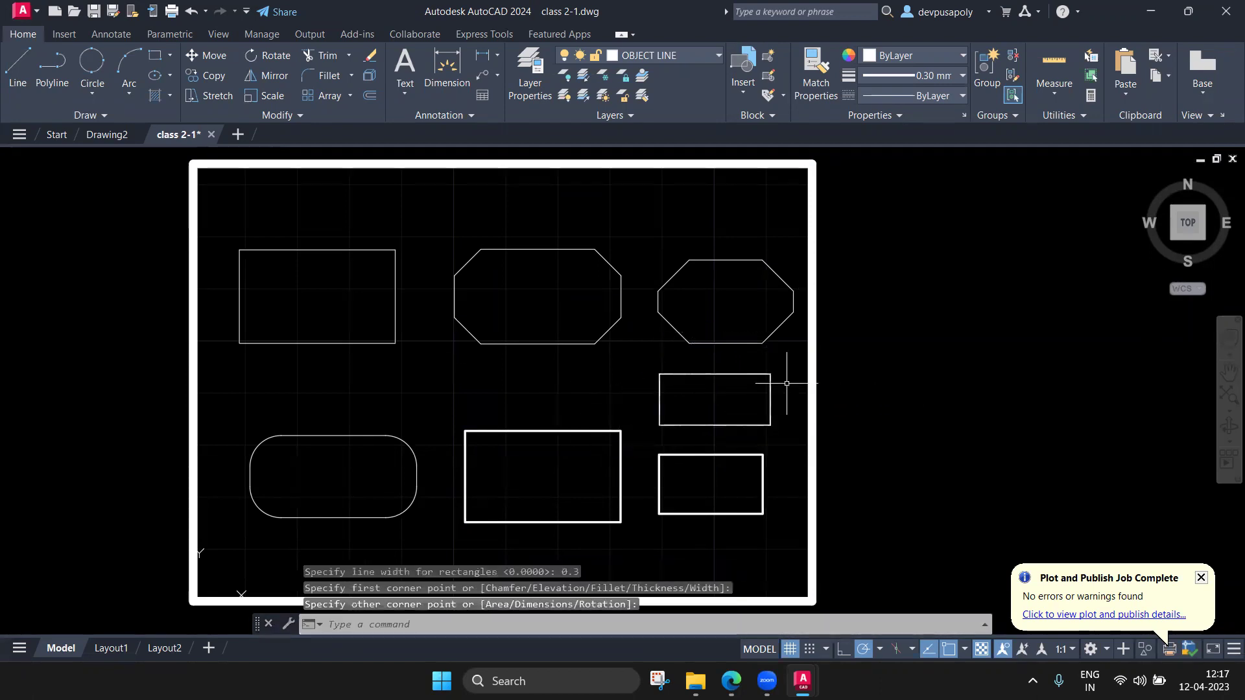
pyautogui.scroll(2, 753, 428)
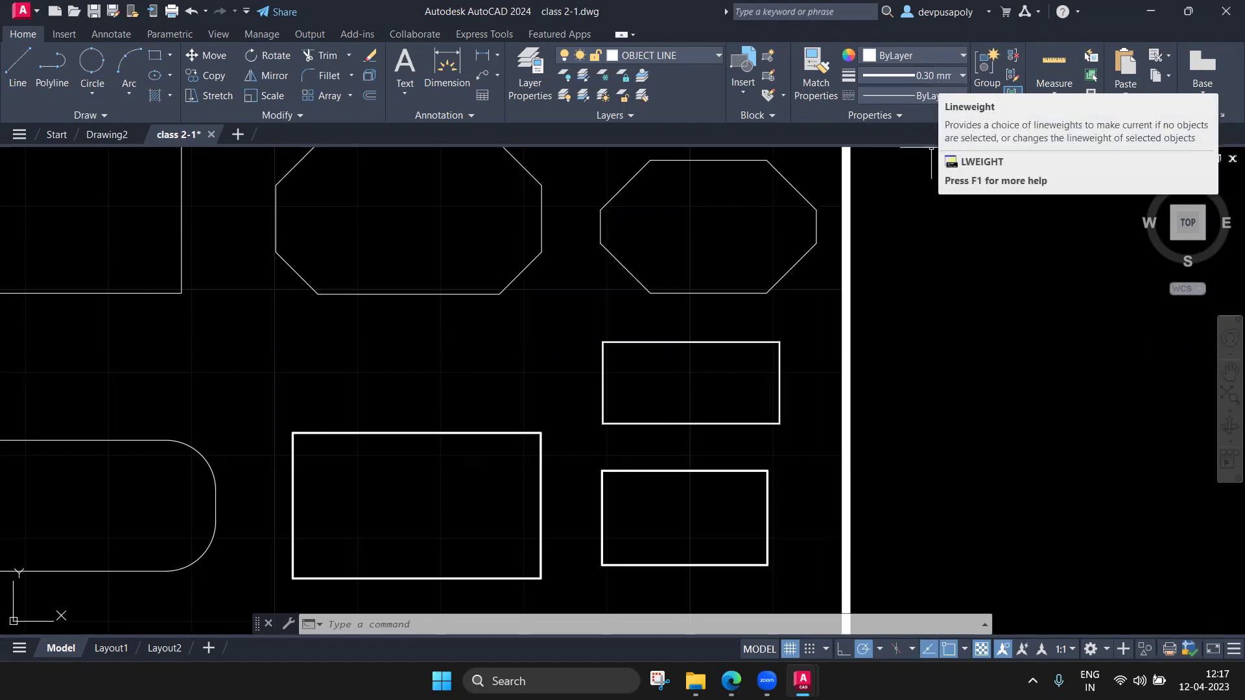
# Draw an 80-wide rectangle with 0.5 line width in the central gap
pyautogui.scroll(-2, 740, 374)
pyautogui.moveTo(641, 383)
pyautogui.mouseDown(button='middle')
pyautogui.moveTo(673, 360)
pyautogui.moveTo(736, 395)
pyautogui.mouseUp(button='middle')
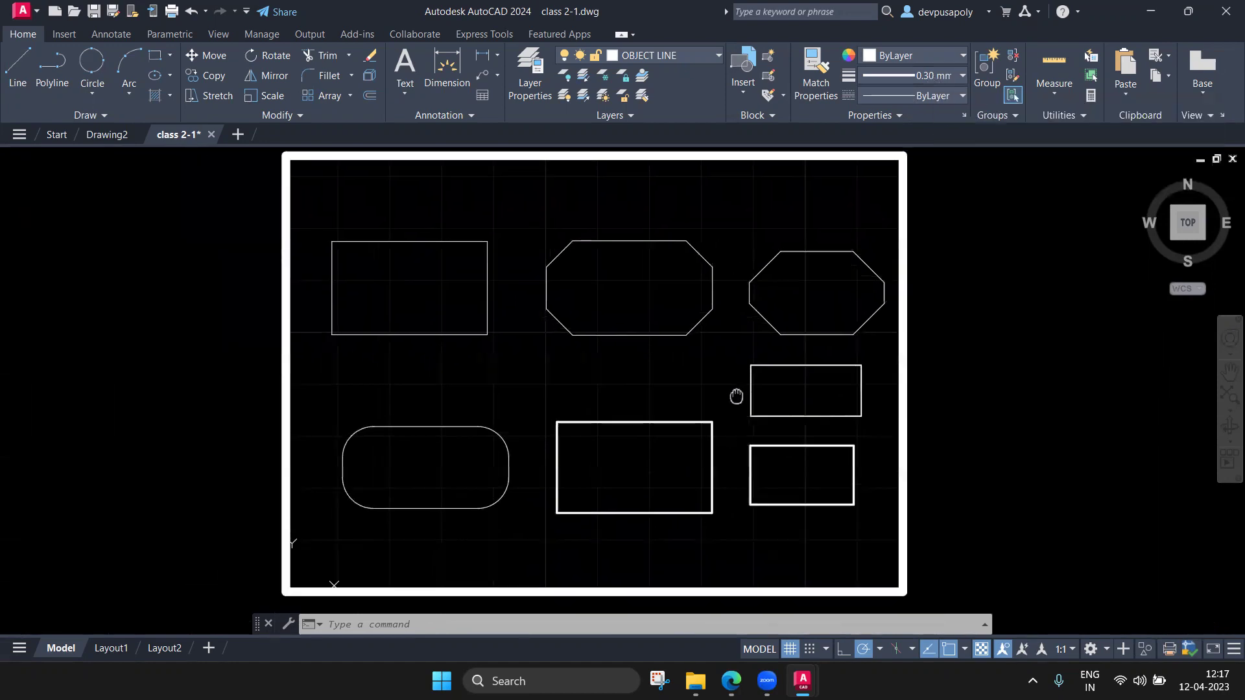
pyautogui.write('RE')
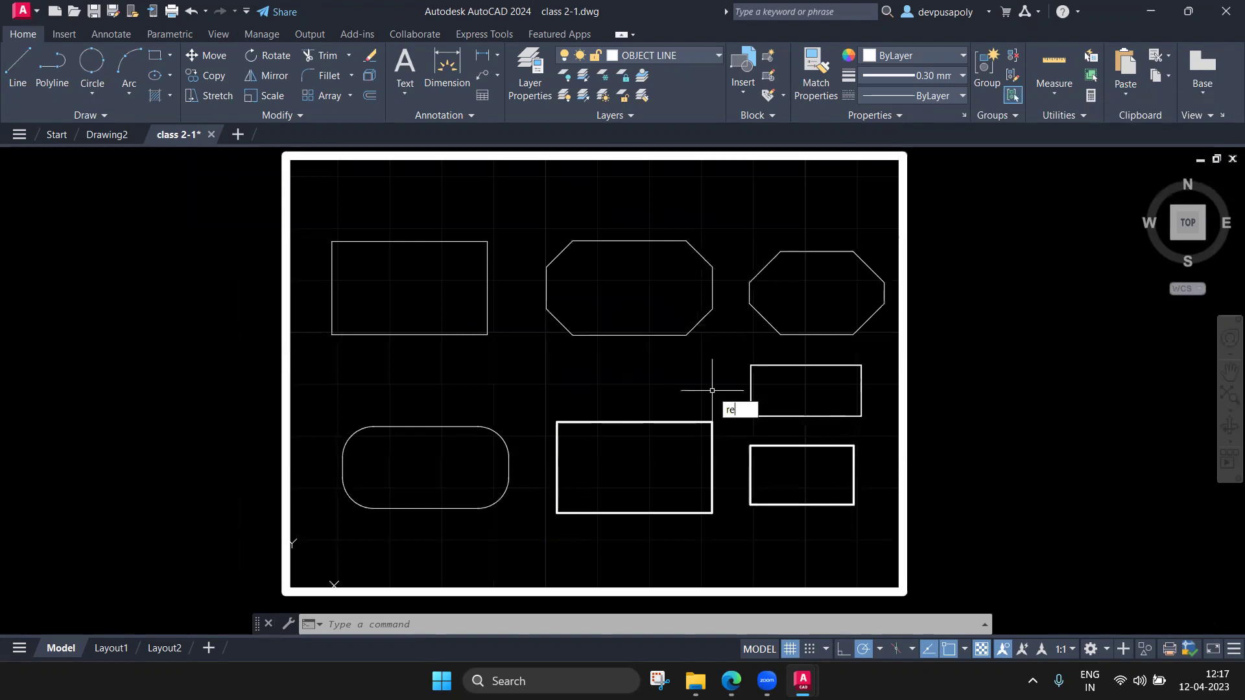
pyautogui.write('CT')
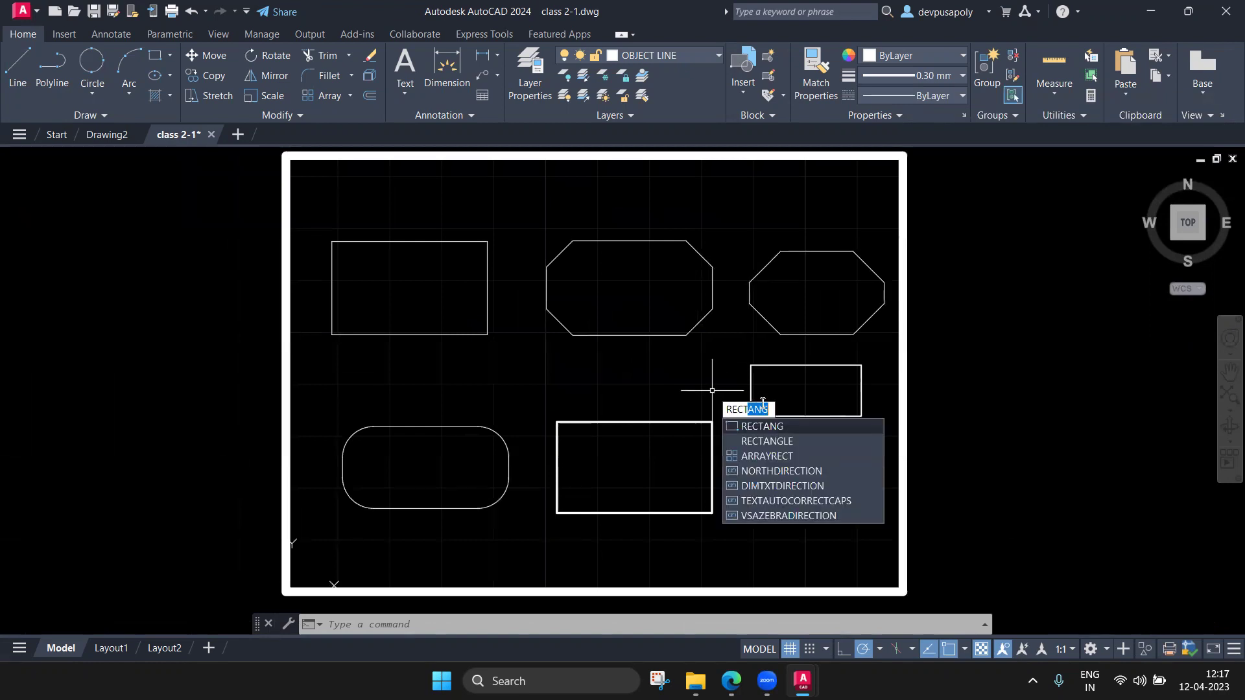
pyautogui.press('Return')
pyautogui.write('w')
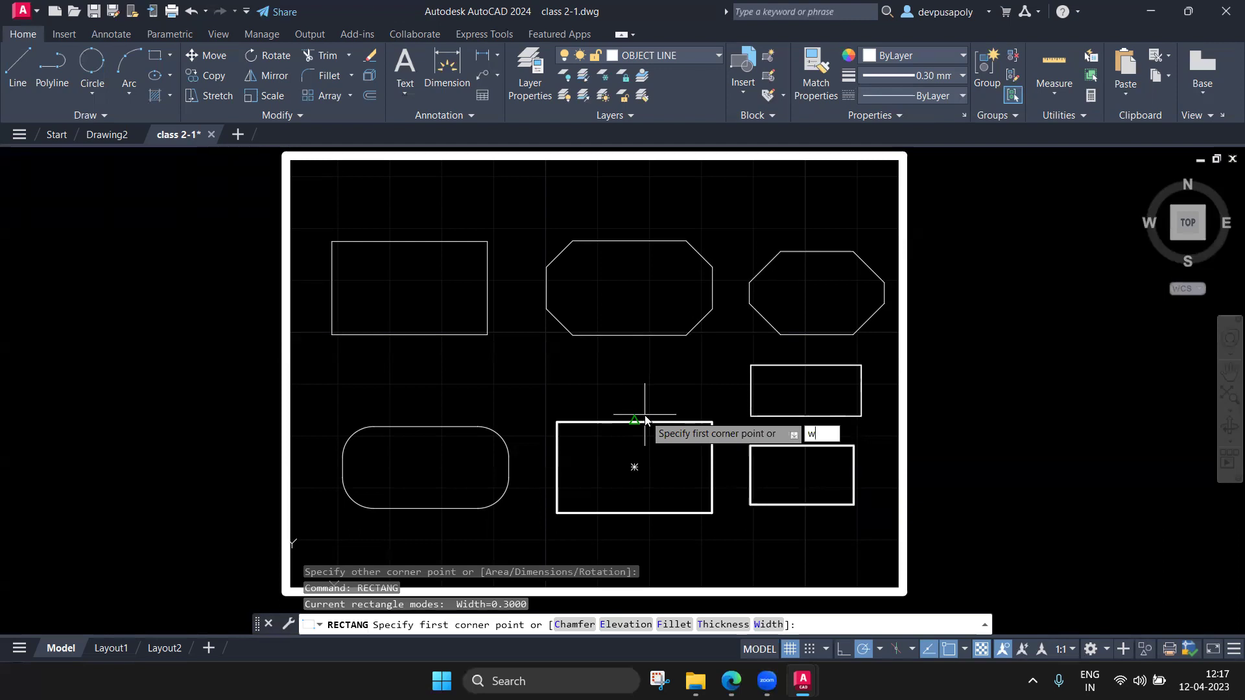
pyautogui.press('Return')
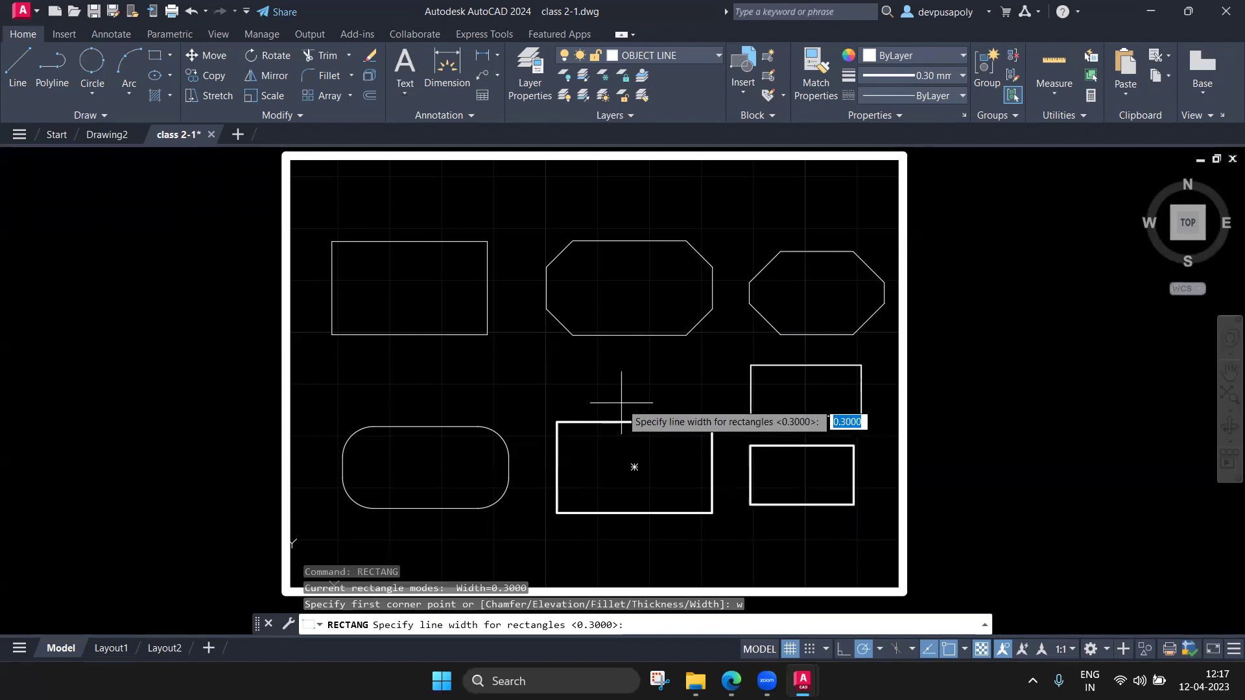
pyautogui.write('0.5')
pyautogui.press('Return')
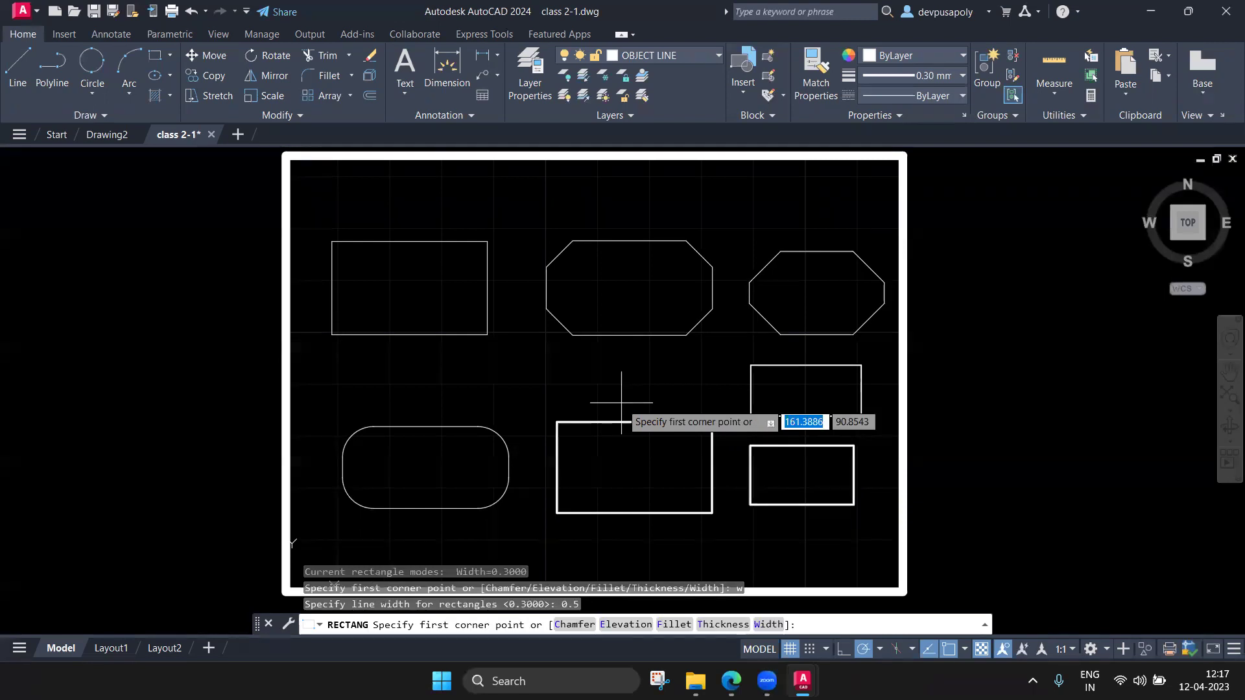
pyautogui.click(503, 396)
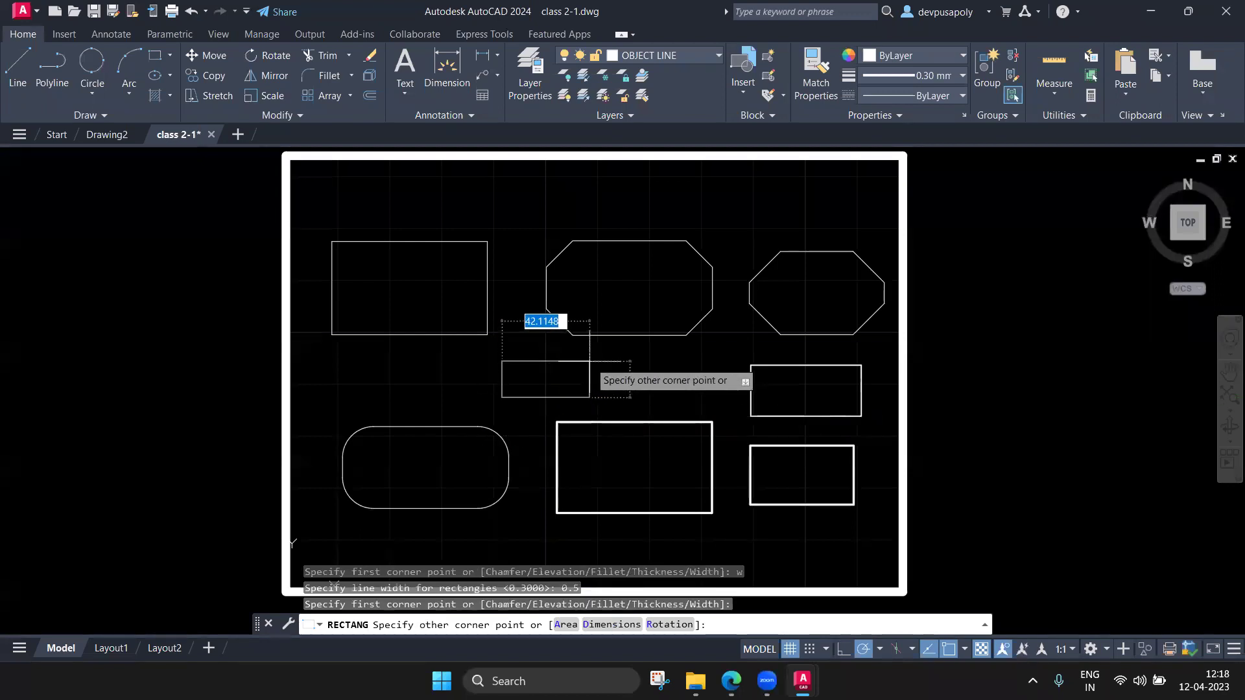
pyautogui.write('80')
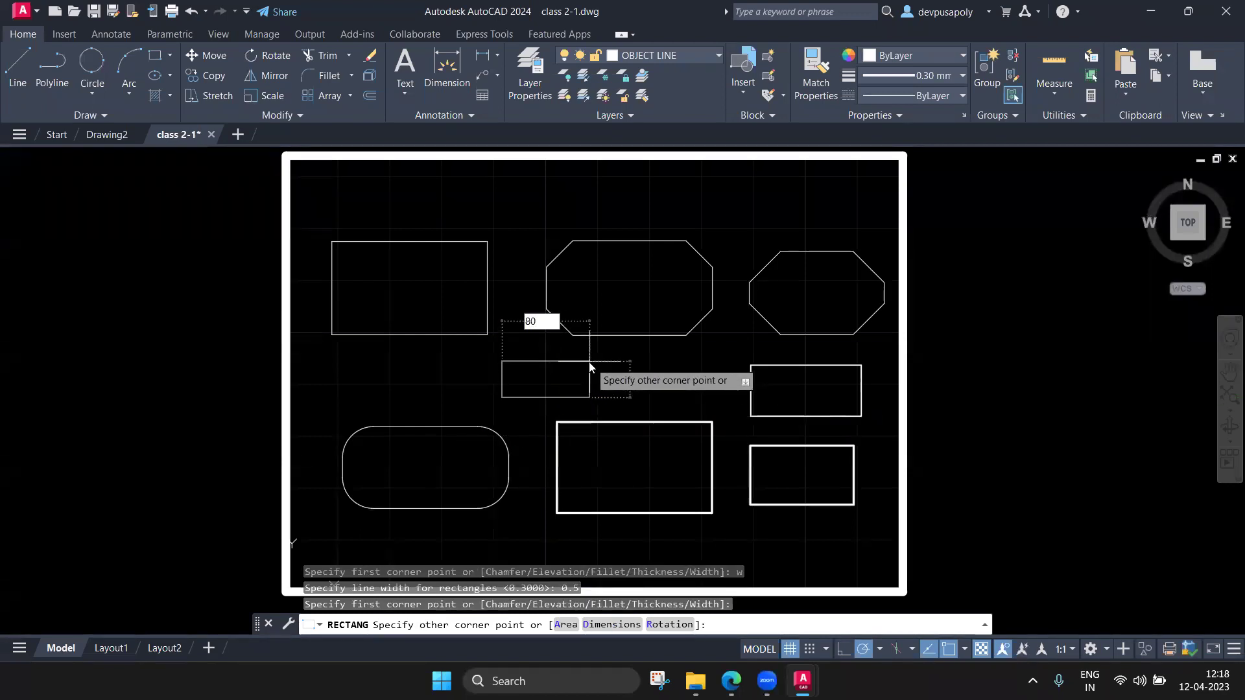
pyautogui.press('Return')
# Zoom in on the new 0.5-width rectangle and select it
pyautogui.scroll(2, 692, 395)
pyautogui.scroll(2, 697, 397)
pyautogui.moveTo(696, 398); pyautogui.dragTo(715, 356, button='middle')
pyautogui.click(629, 356)
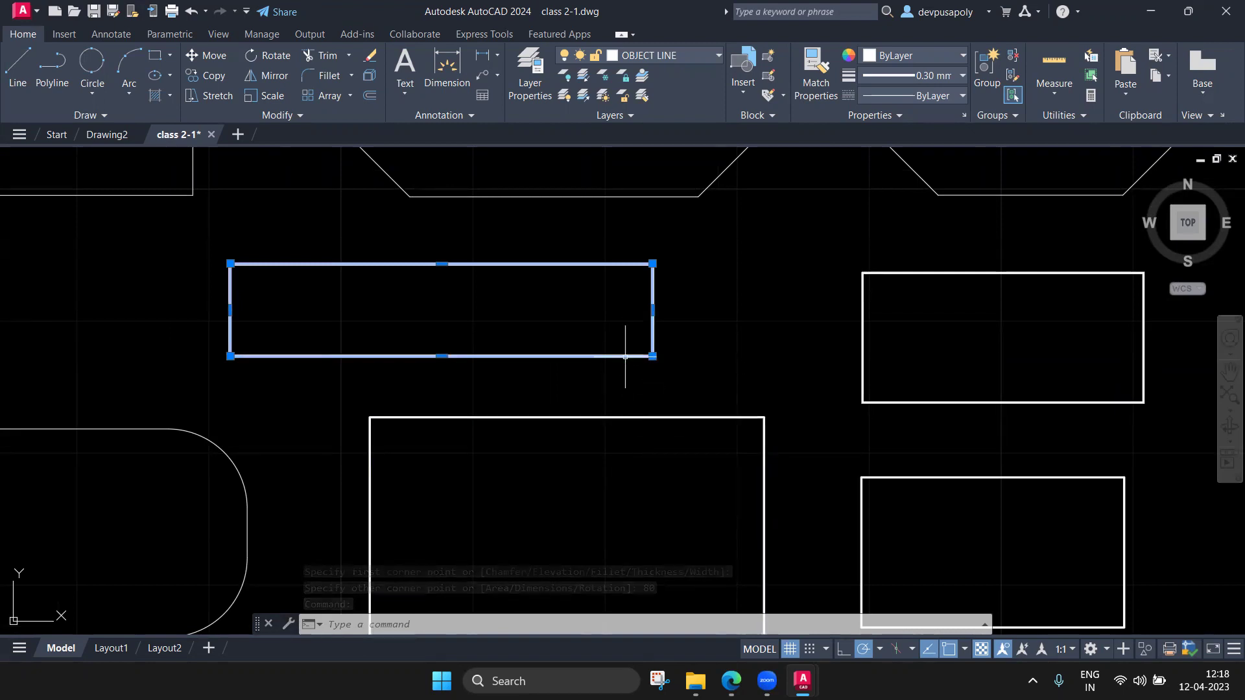
# Check the thick rectangle's lineweight in Properties, then reset the current lineweight to Default
pyautogui.press('Escape')
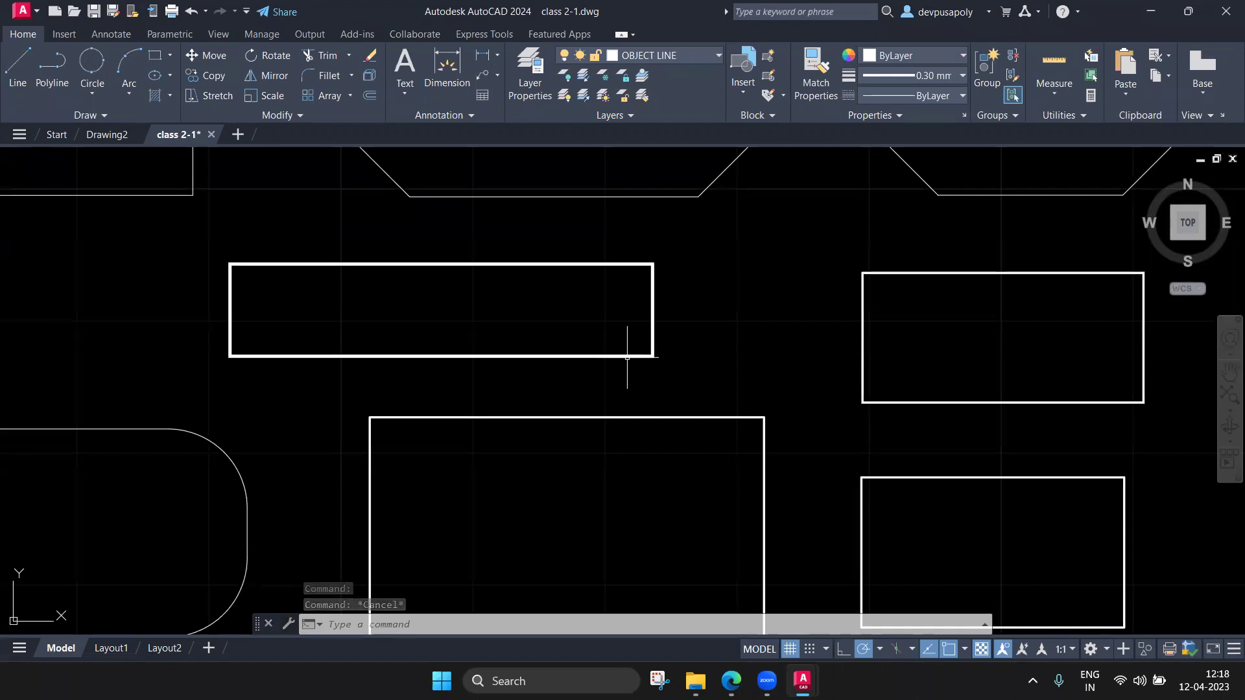
pyautogui.click(627, 356)
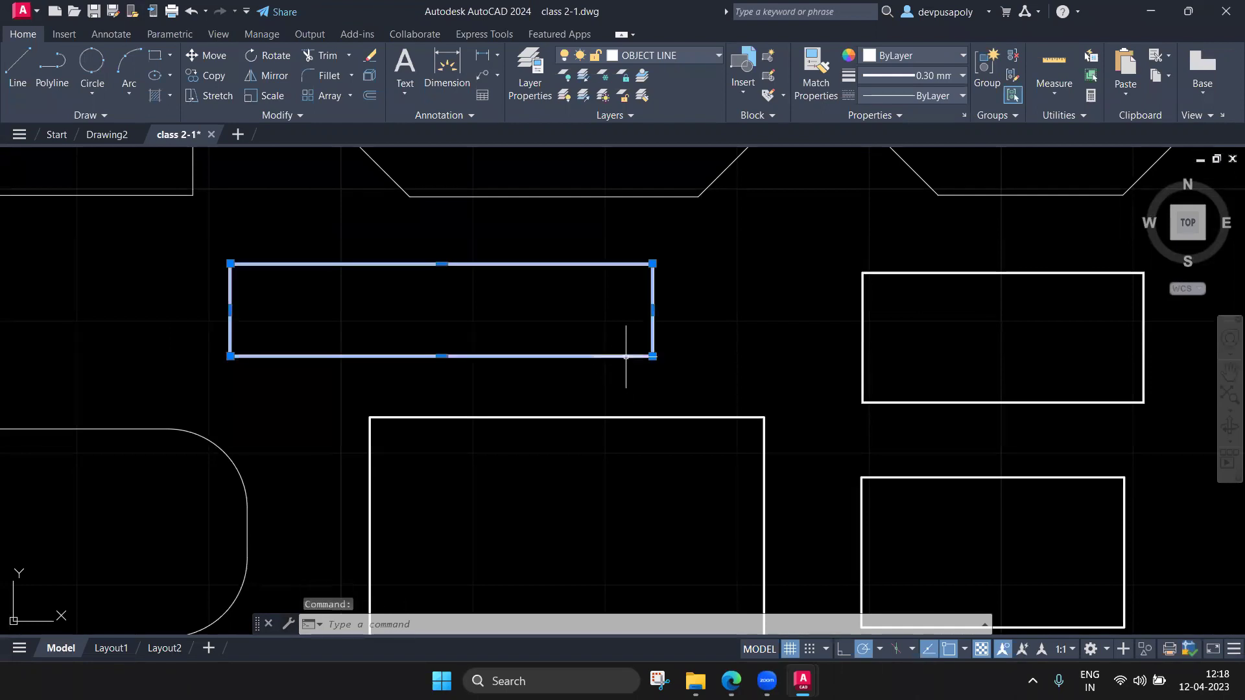
pyautogui.rightClick(625, 361)
pyautogui.click(681, 635)
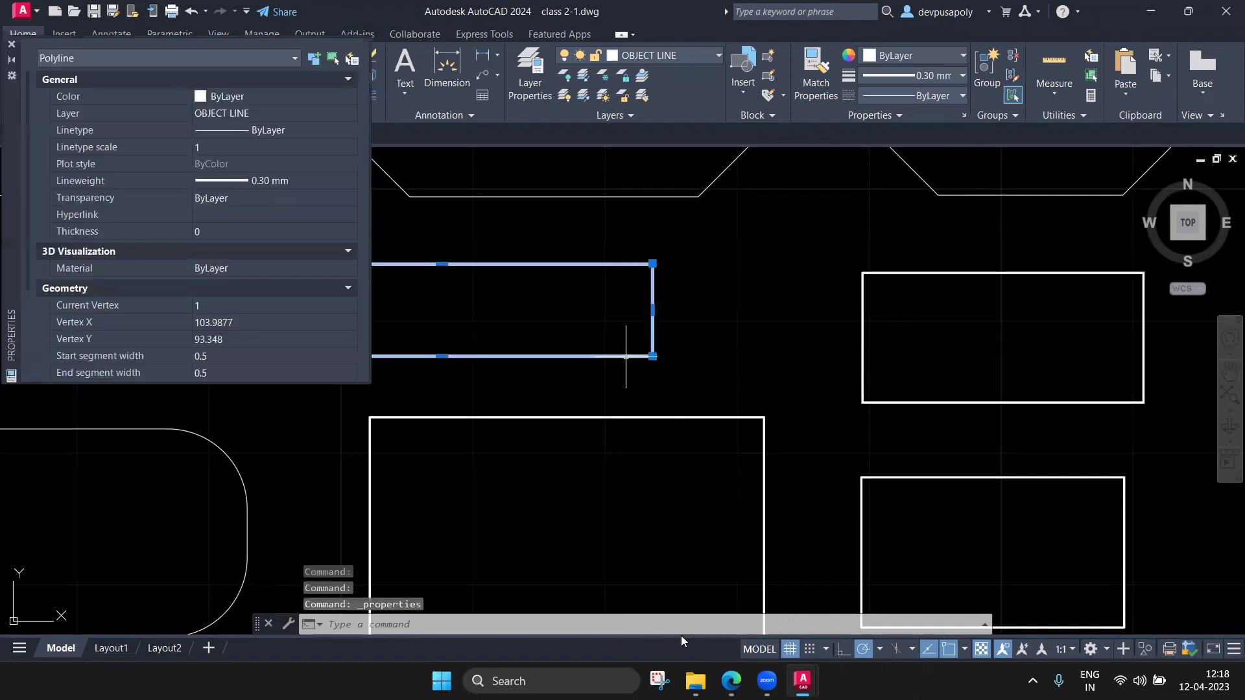
pyautogui.click(236, 183)
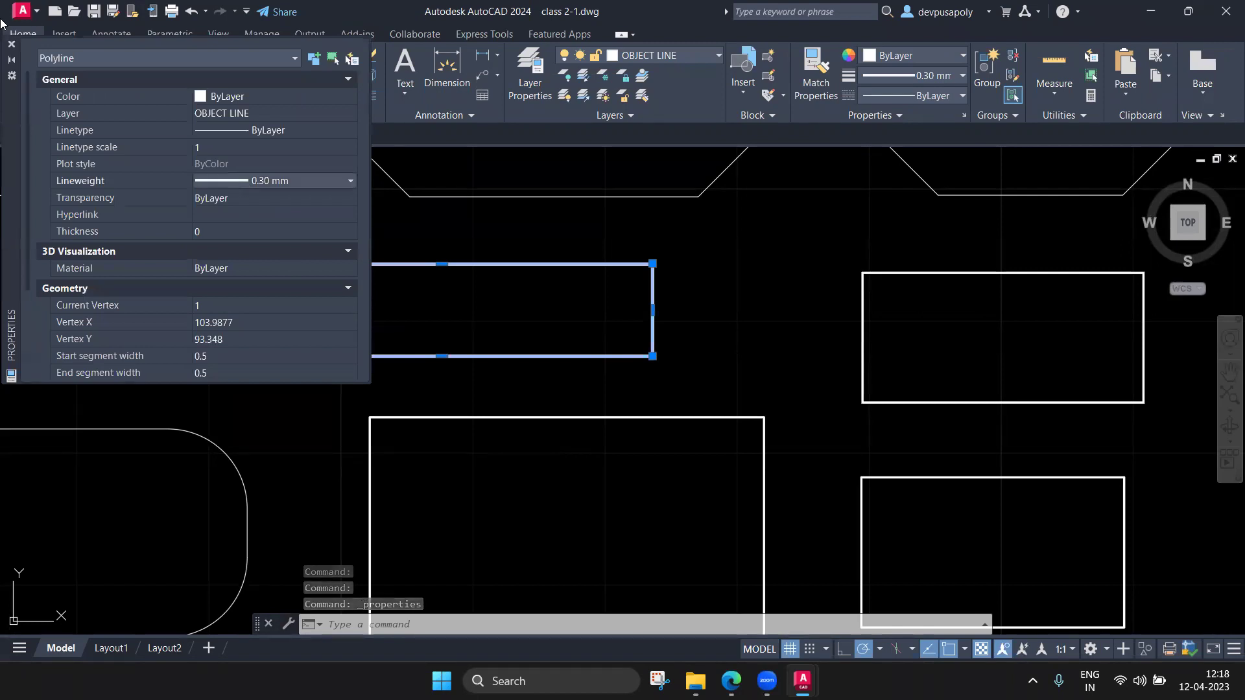
pyautogui.click(11, 47)
pyautogui.press('Escape')
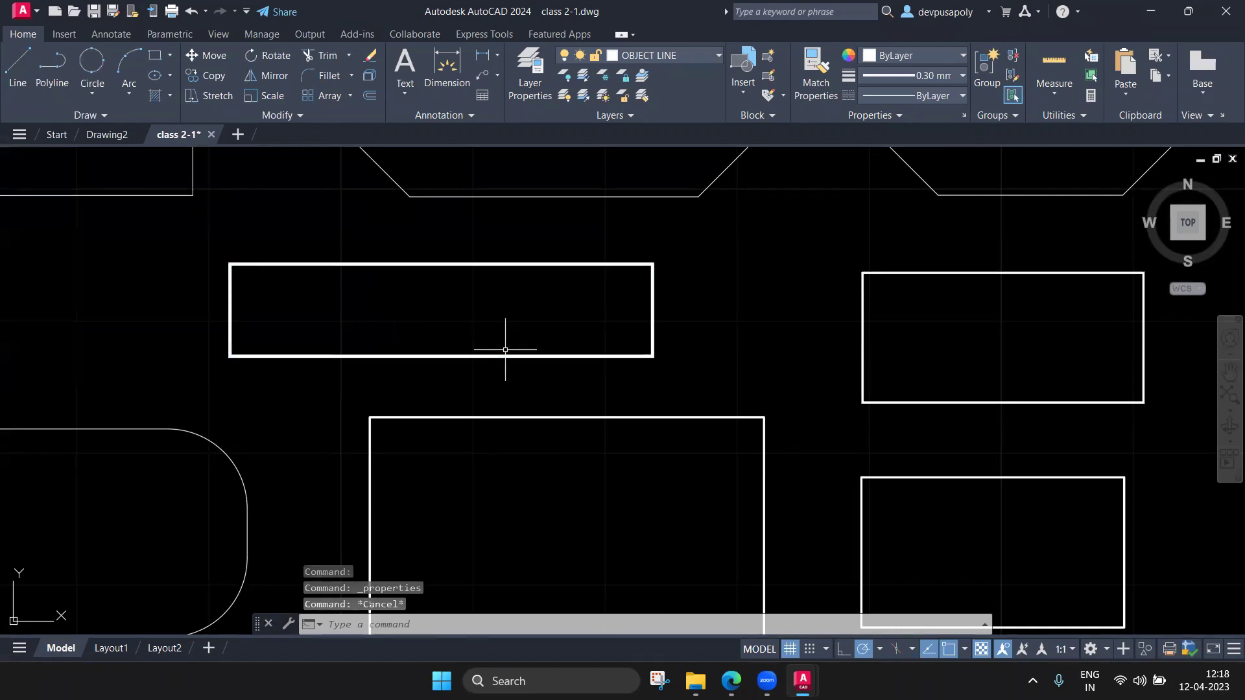
pyautogui.click(934, 77)
pyautogui.scroll(4, 927, 110)
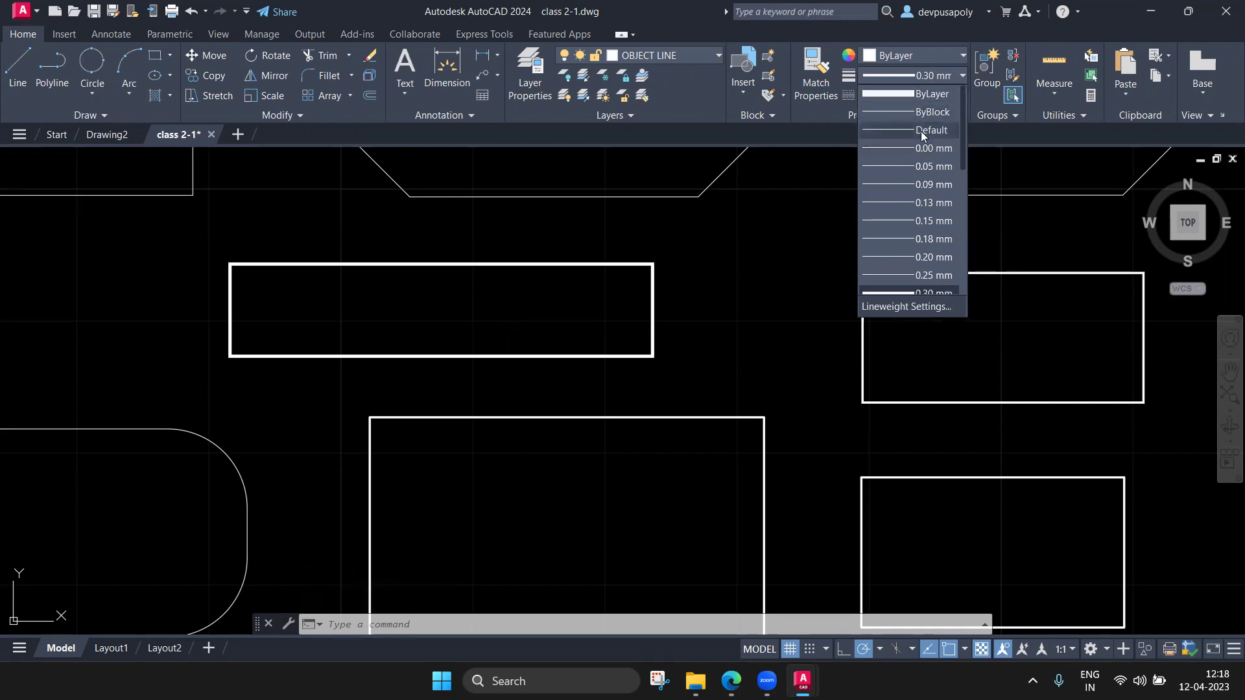
pyautogui.click(920, 131)
pyautogui.moveTo(730, 681)
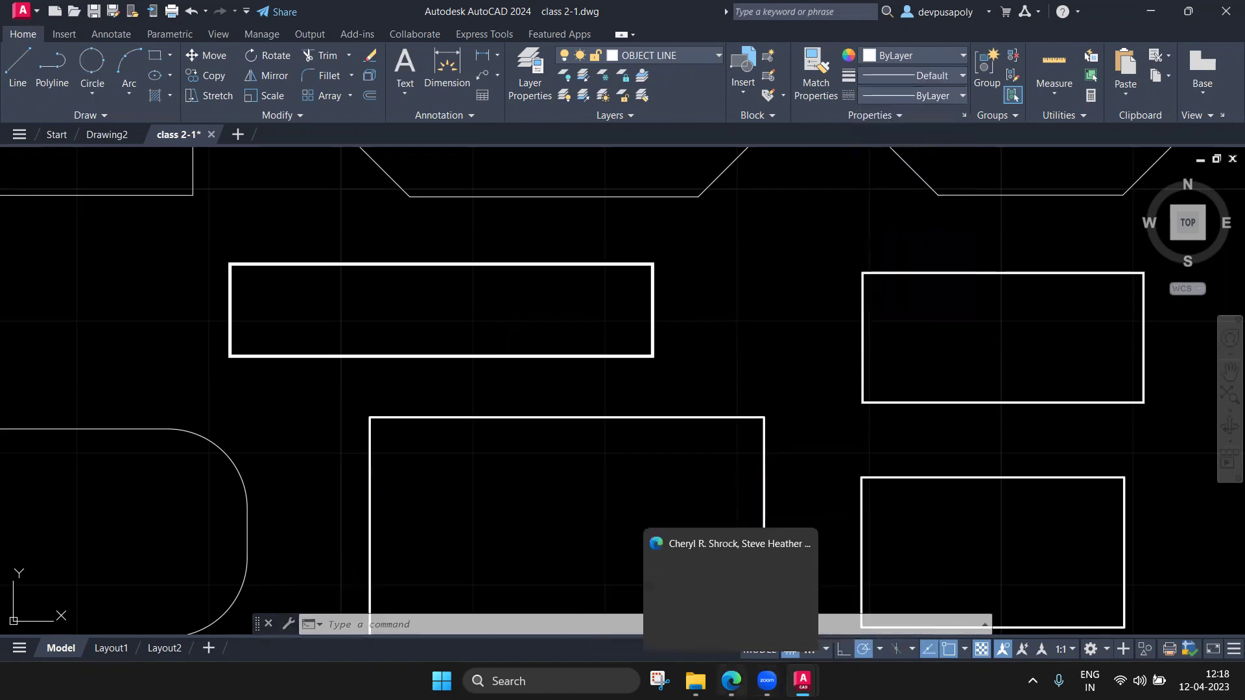
# Scroll the textbook PDF to the Rectangle Area and Rotation options page
pyautogui.click(730, 583)
pyautogui.scroll(-5, 630, 433)
pyautogui.scroll(-3, 631, 434)
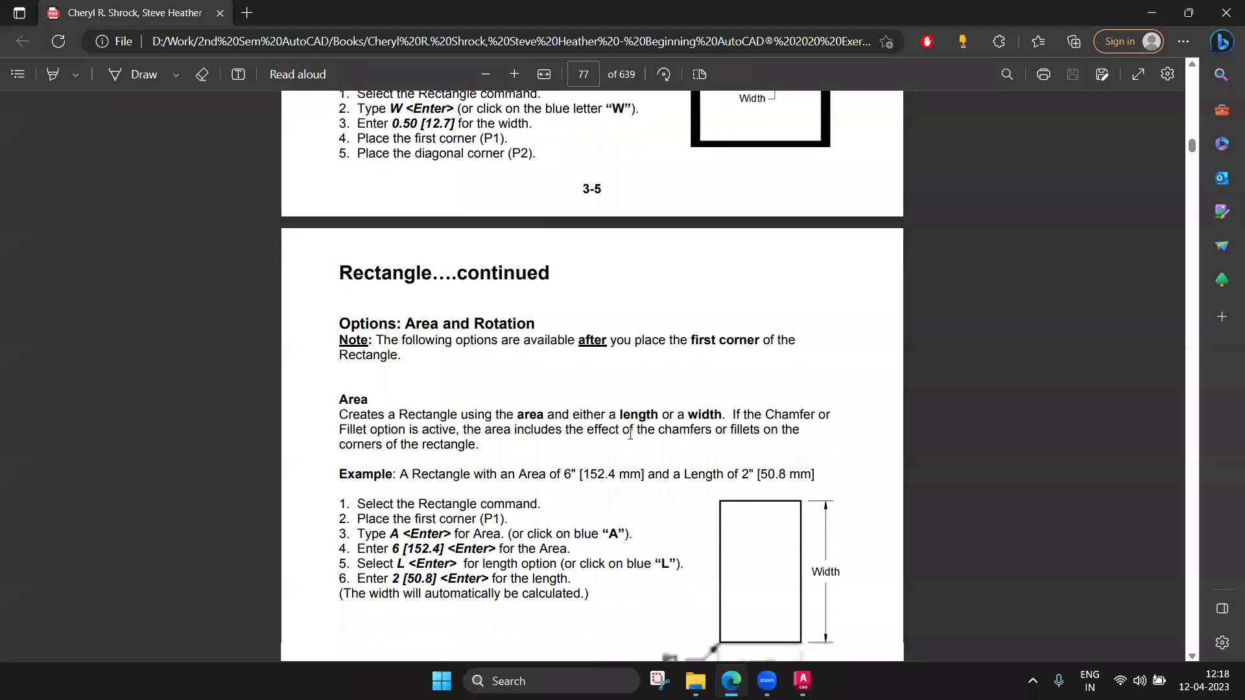
pyautogui.scroll(-2, 630, 434)
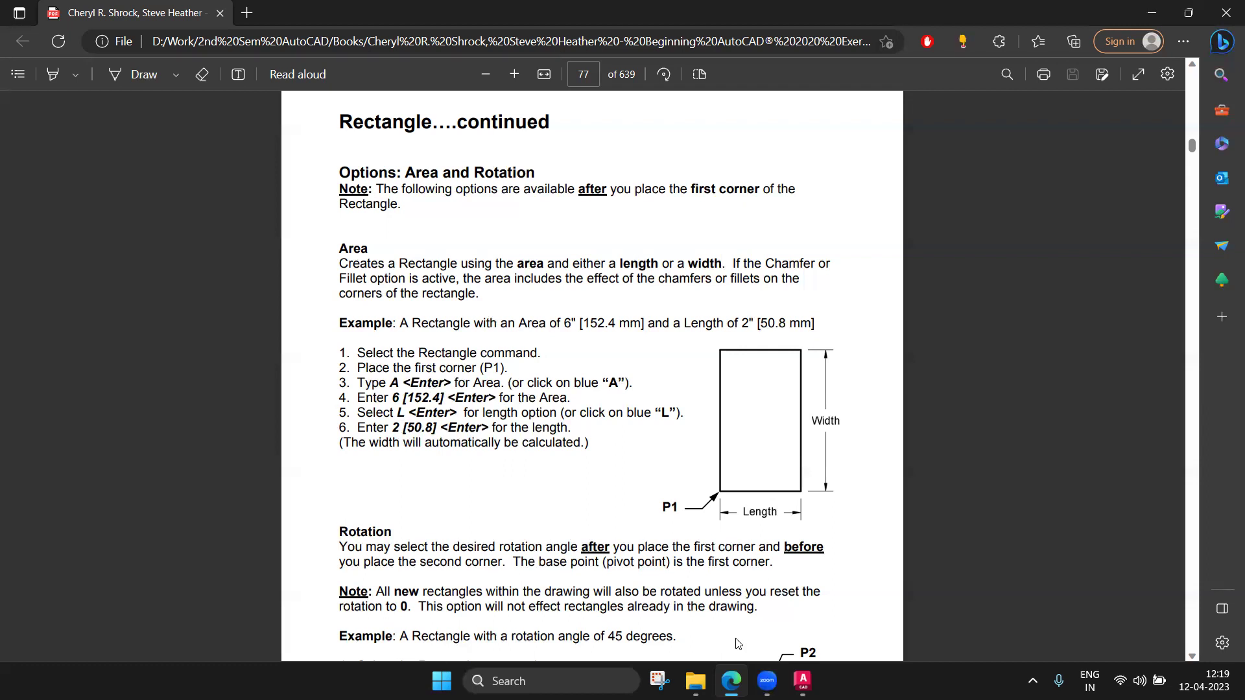
# Switch from the PDF textbook to the class 2-1 AutoCAD drawing window
pyautogui.click(802, 681)
pyautogui.click(852, 597)
pyautogui.scroll(-3, 528, 445)
pyautogui.scroll(-2, 525, 435)
# In Drawing2, draw a rectangle from area 2400 and length 80
pyautogui.click(109, 134)
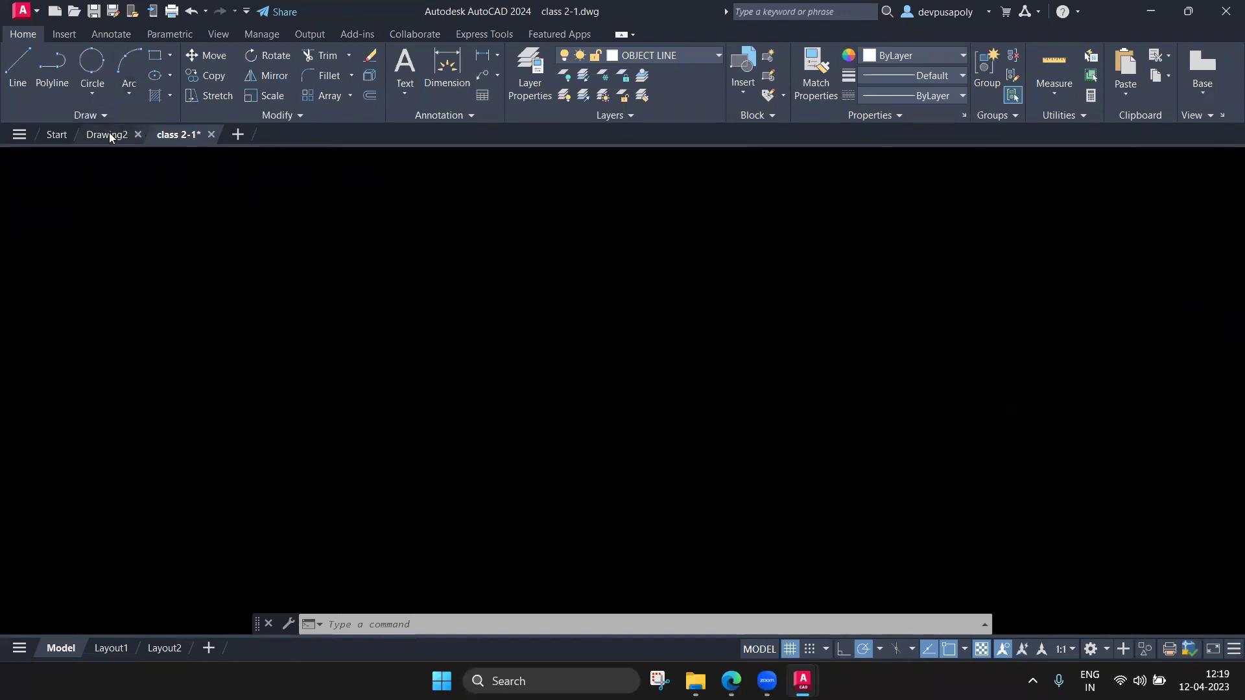
pyautogui.write('rec')
pyautogui.press('Return')
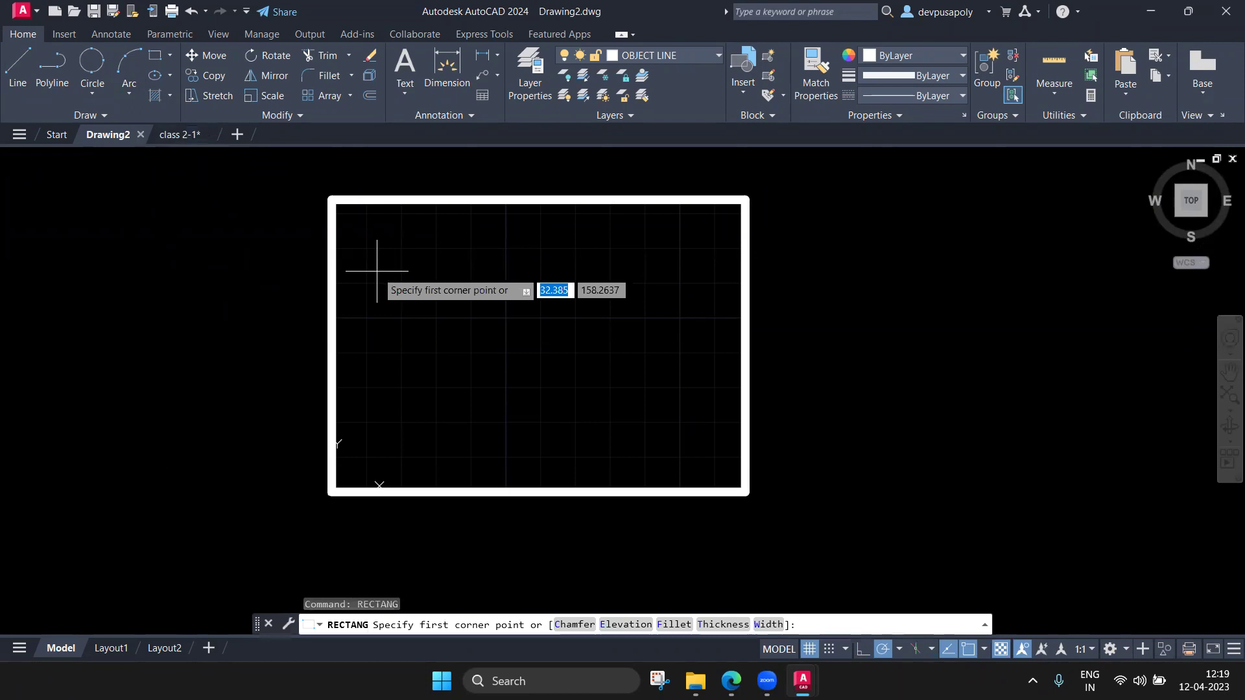
pyautogui.click(386, 344)
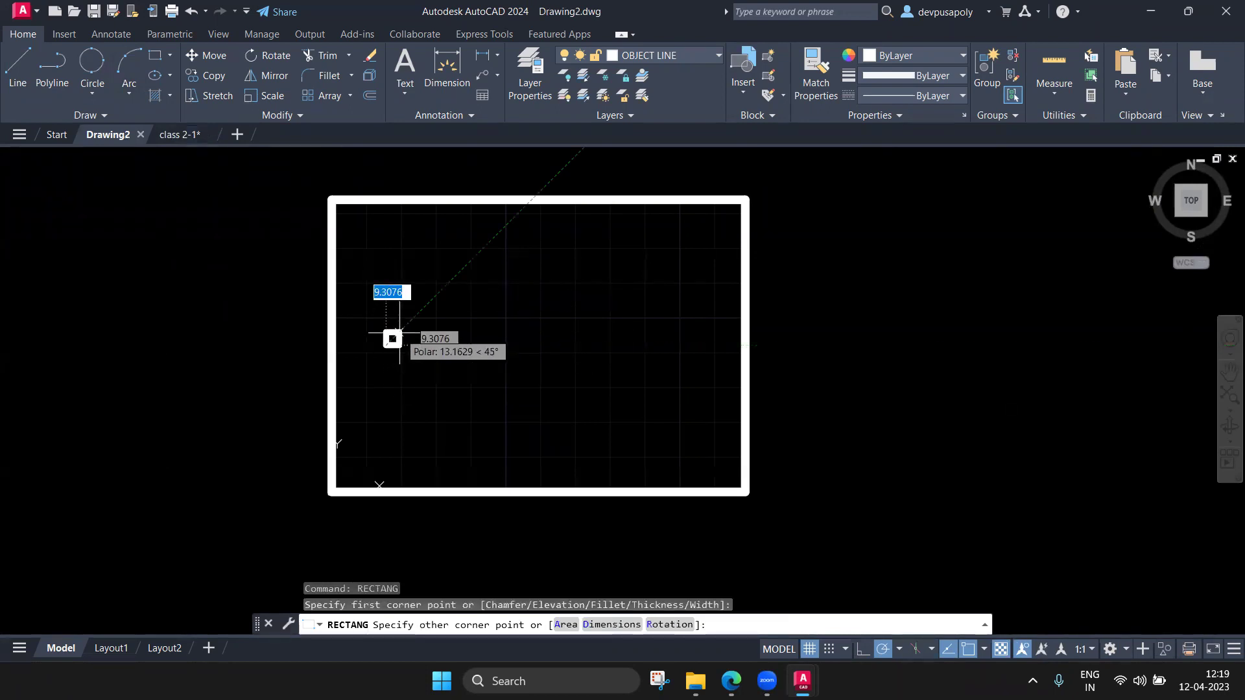
pyautogui.write('a')
pyautogui.press('Return')
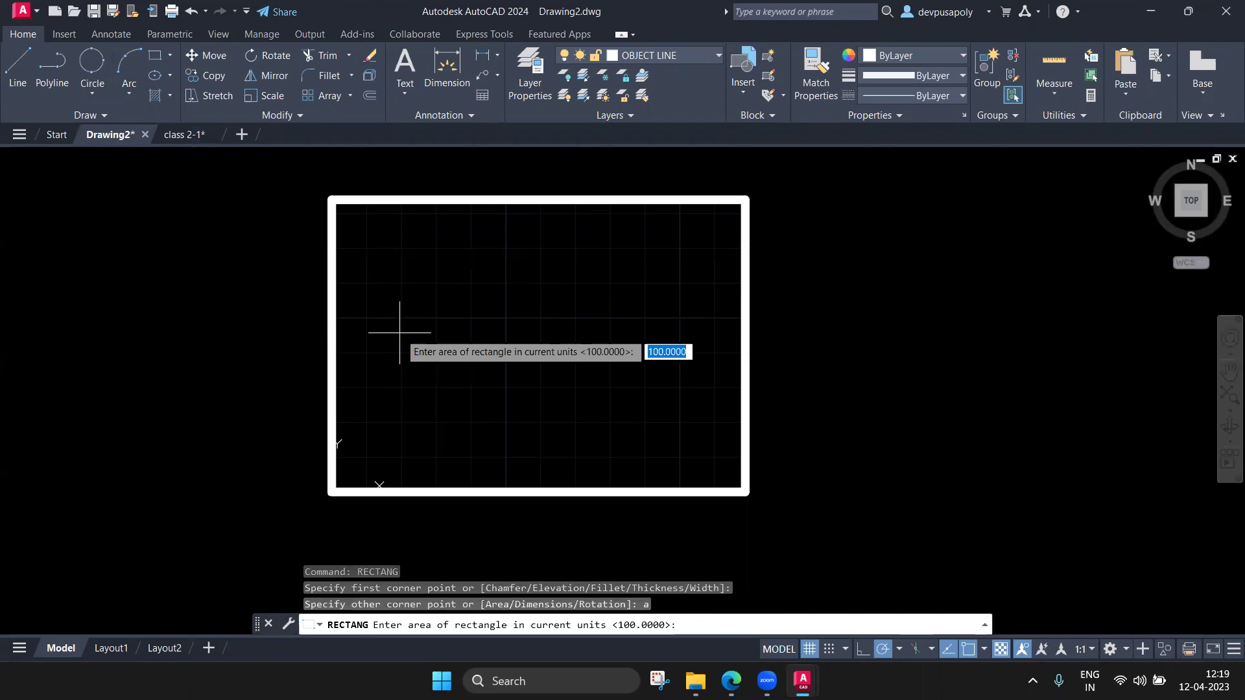
pyautogui.write('2400')
pyautogui.press('Return')
pyautogui.write('L')
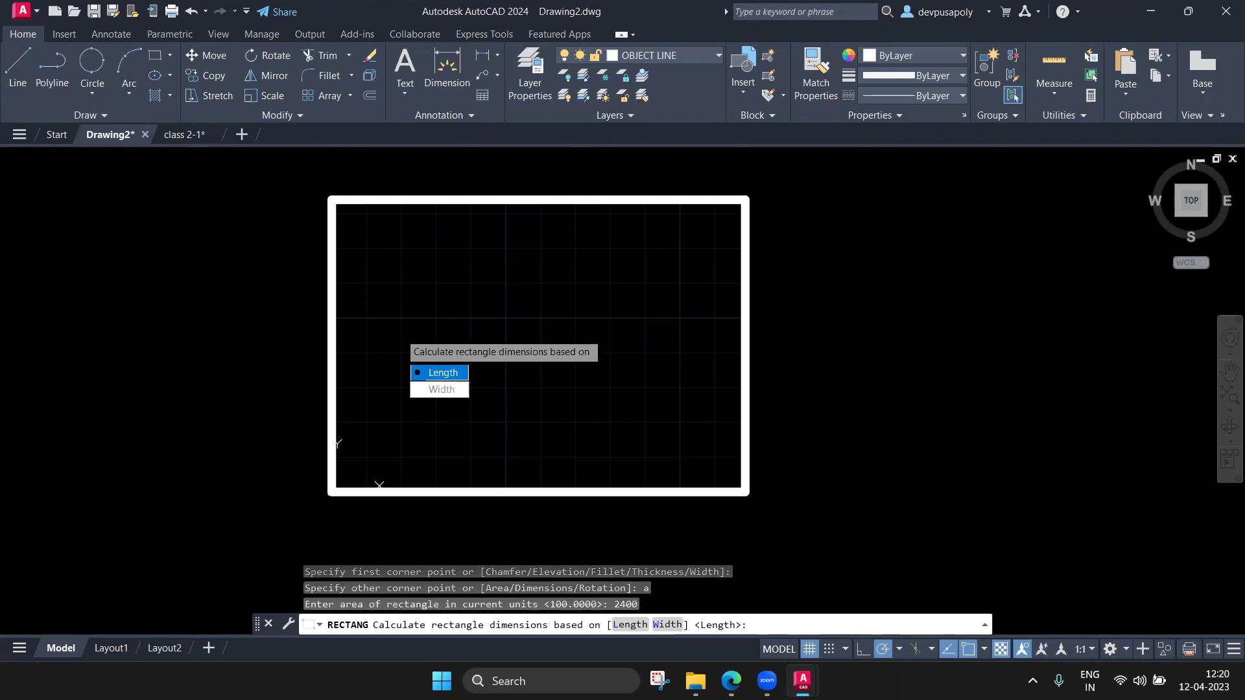
pyautogui.press('Return')
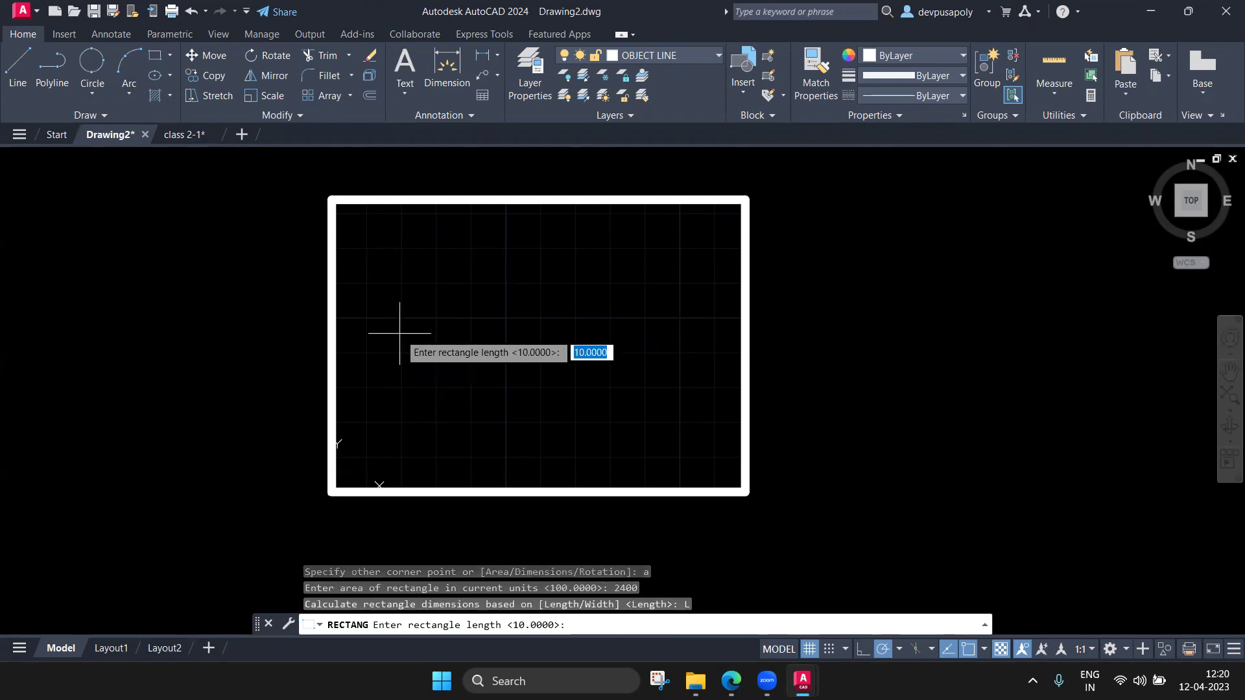
pyautogui.write('80')
pyautogui.press('Return')
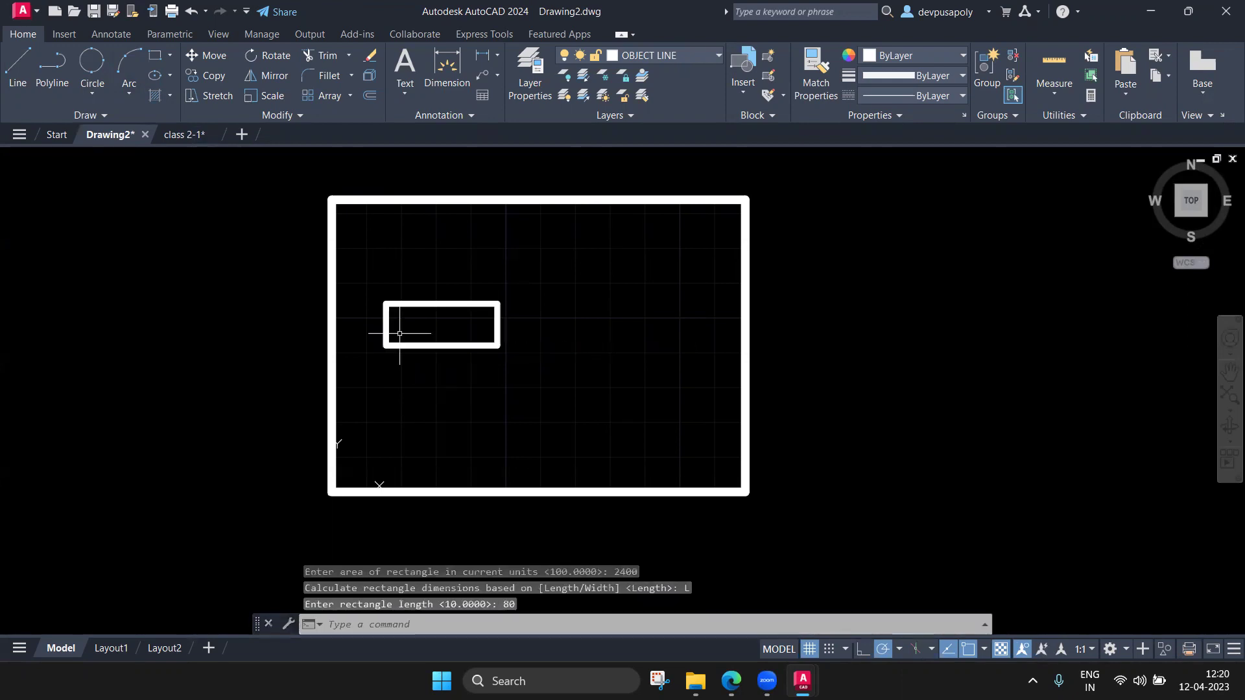
# Give the new rectangle a 0.20 mm lineweight in Properties
pyautogui.scroll(2, 406, 330)
pyautogui.scroll(2, 415, 324)
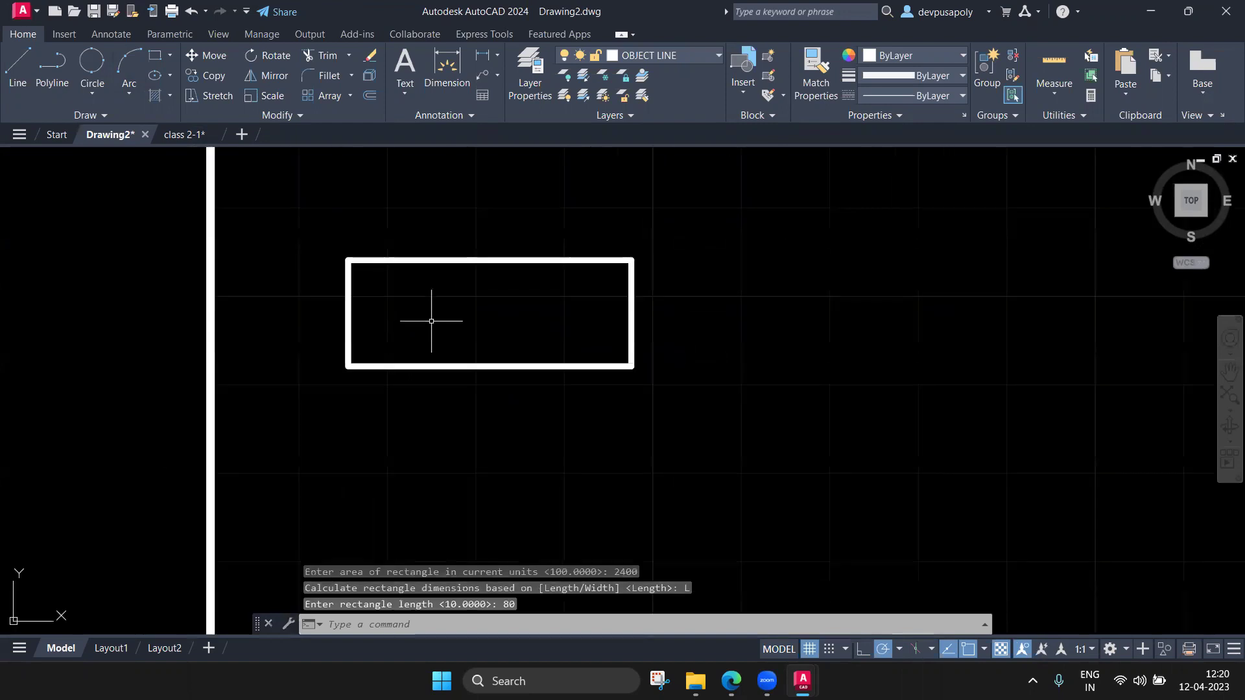
pyautogui.click(489, 259)
pyautogui.rightClick(488, 258)
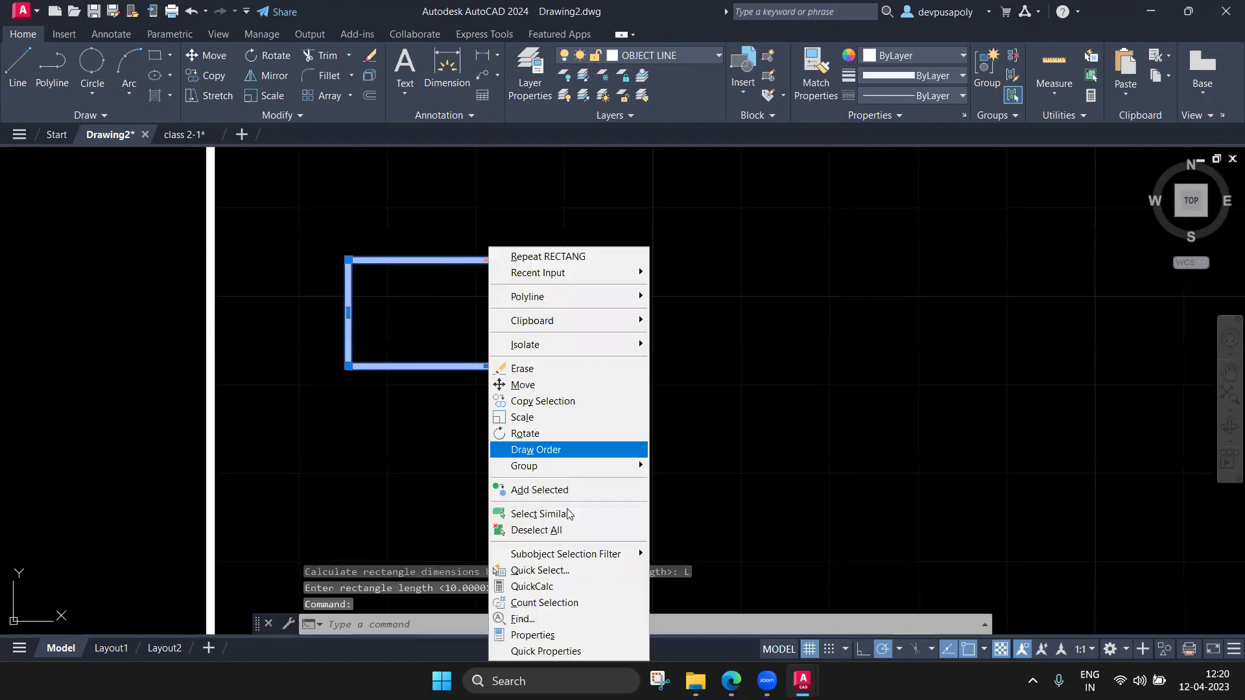
pyautogui.click(570, 636)
pyautogui.click(259, 180)
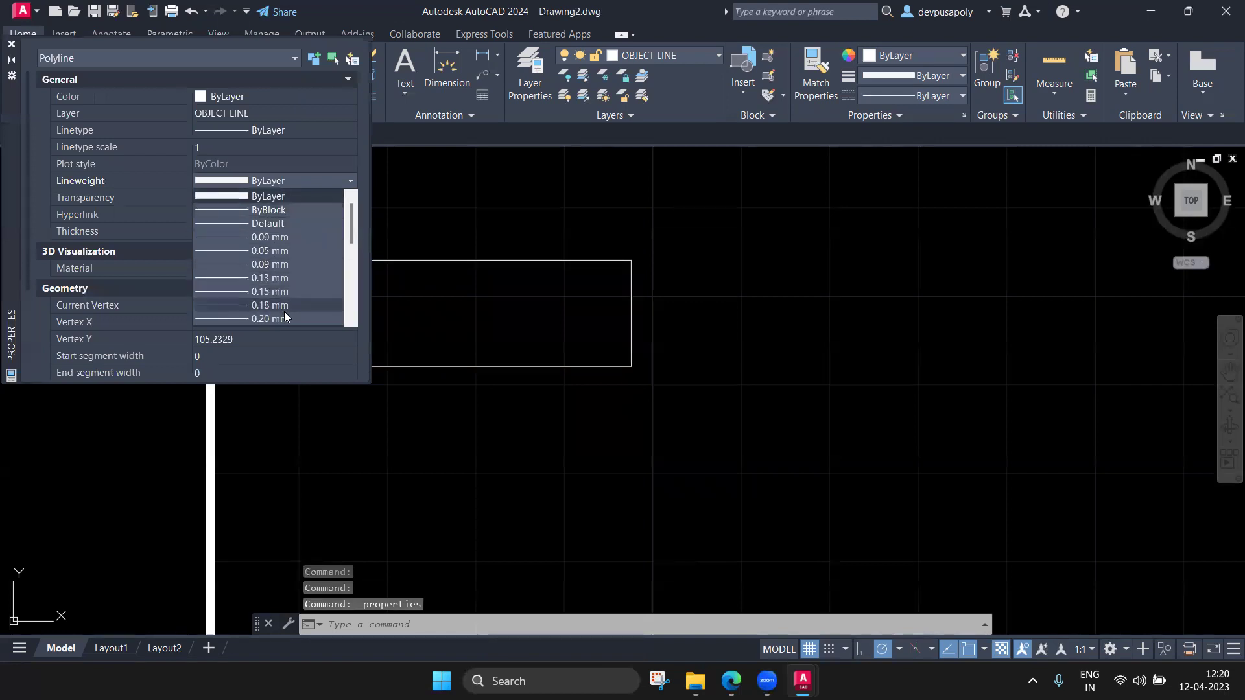
pyautogui.click(285, 317)
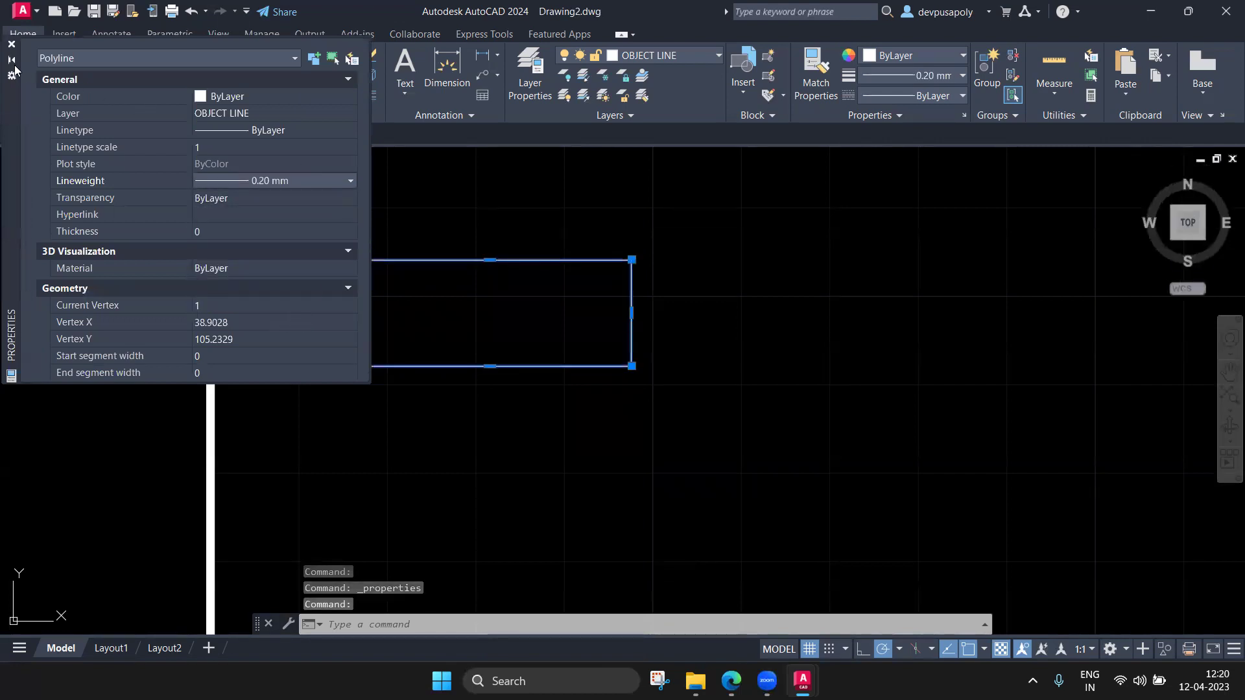
pyautogui.click(10, 45)
pyautogui.press('Escape')
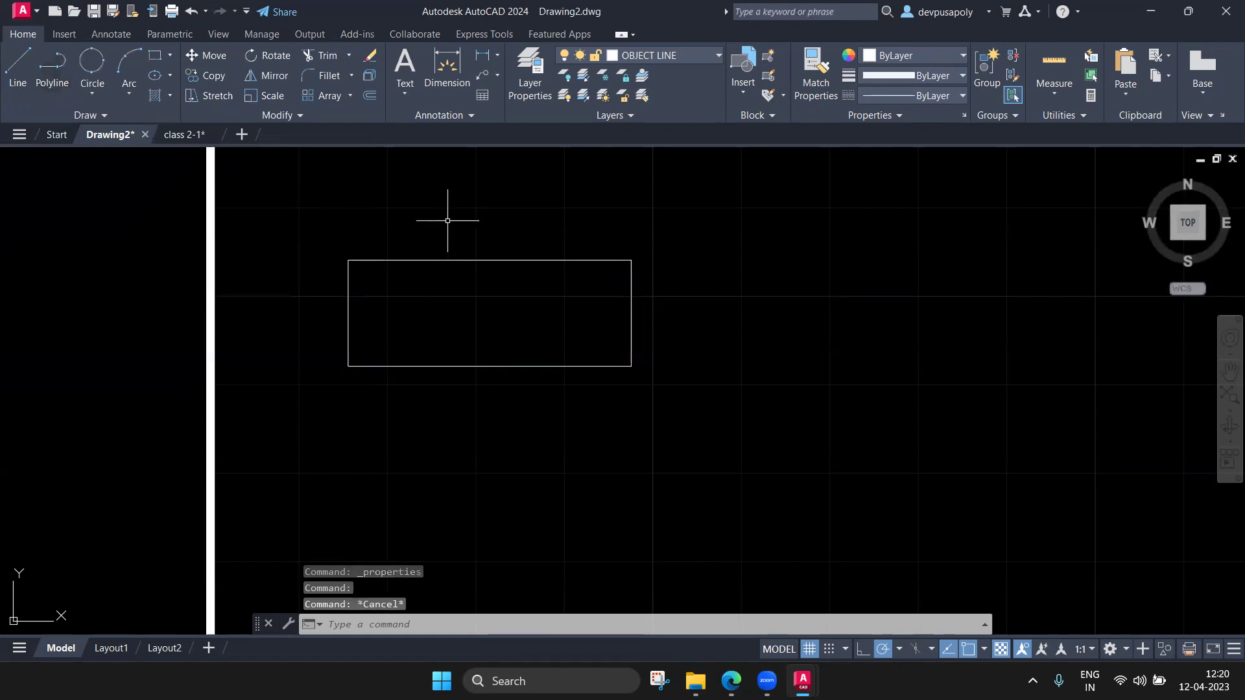
# Dimension the rectangle's top edge as 80, placed above it
pyautogui.click(439, 95)
pyautogui.click(348, 260)
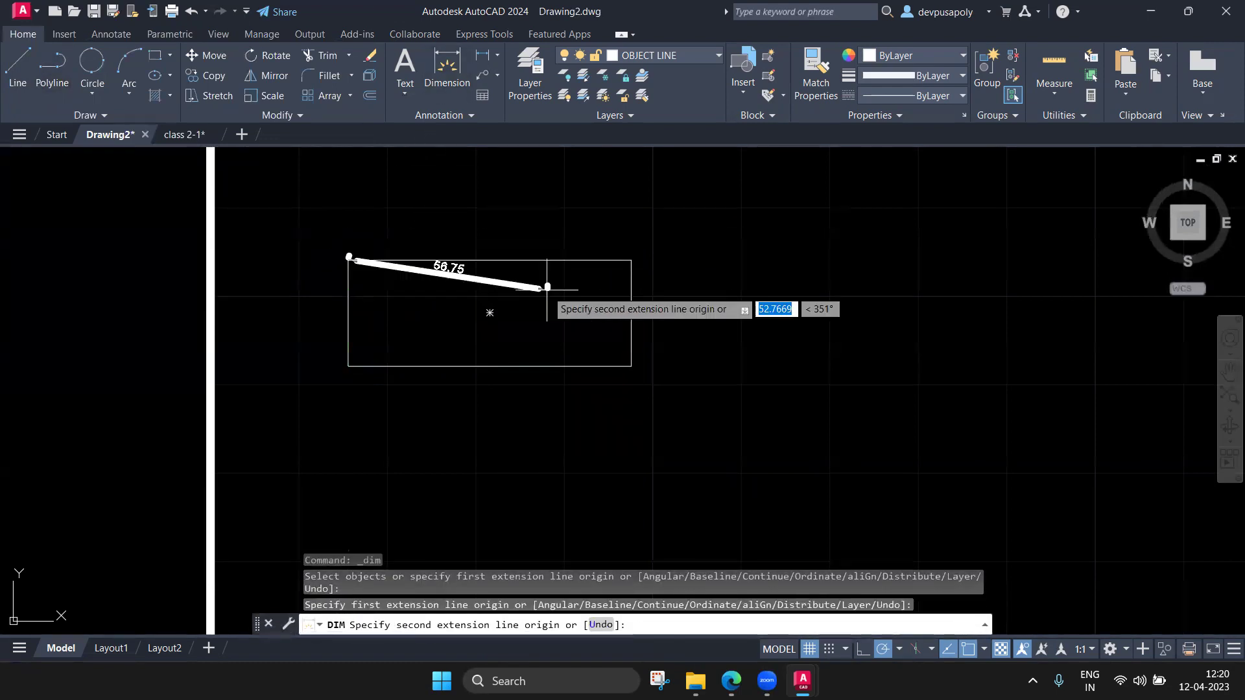
pyautogui.click(630, 260)
pyautogui.click(632, 220)
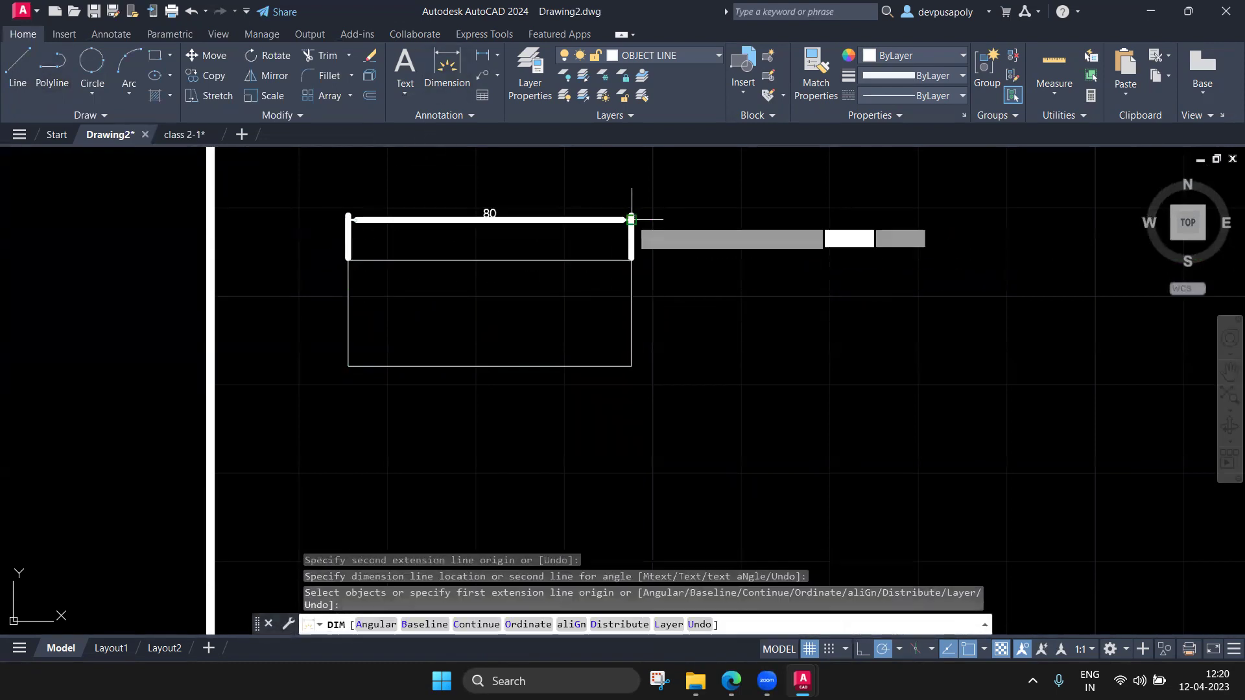
pyautogui.scroll(4, 517, 206)
pyautogui.click(428, 241)
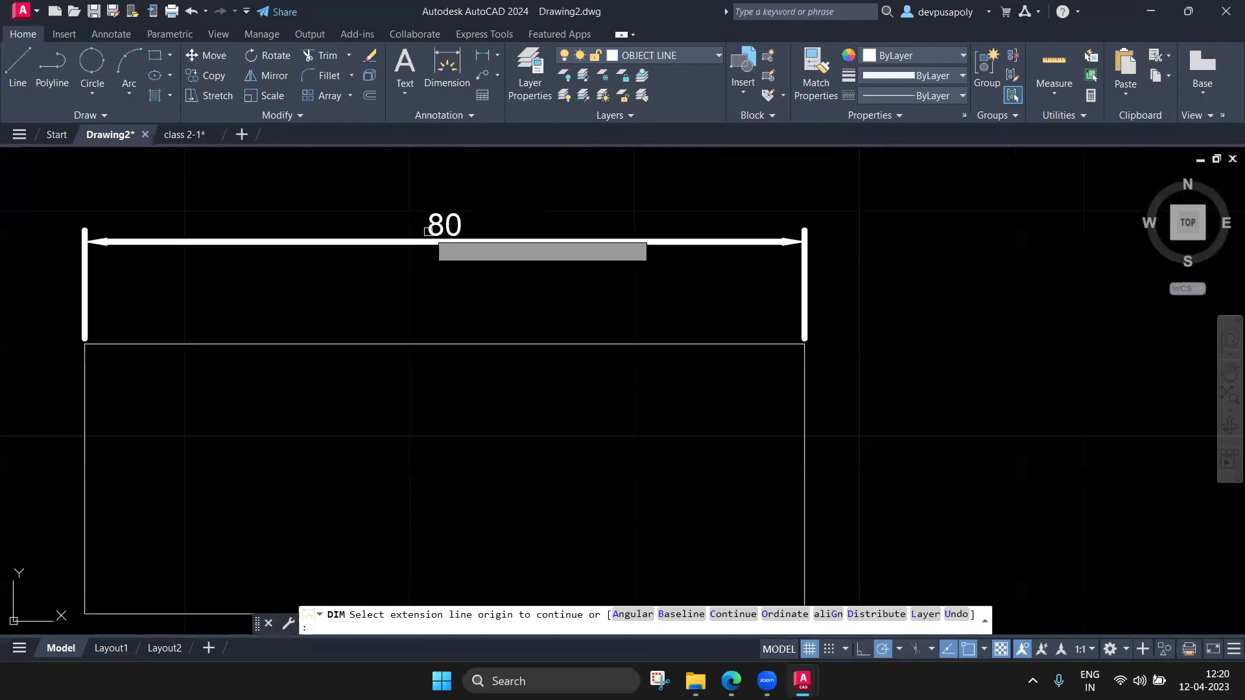
pyautogui.scroll(-2, 428, 238)
pyautogui.press('Return')
pyautogui.press('Return')
pyautogui.press('Return')
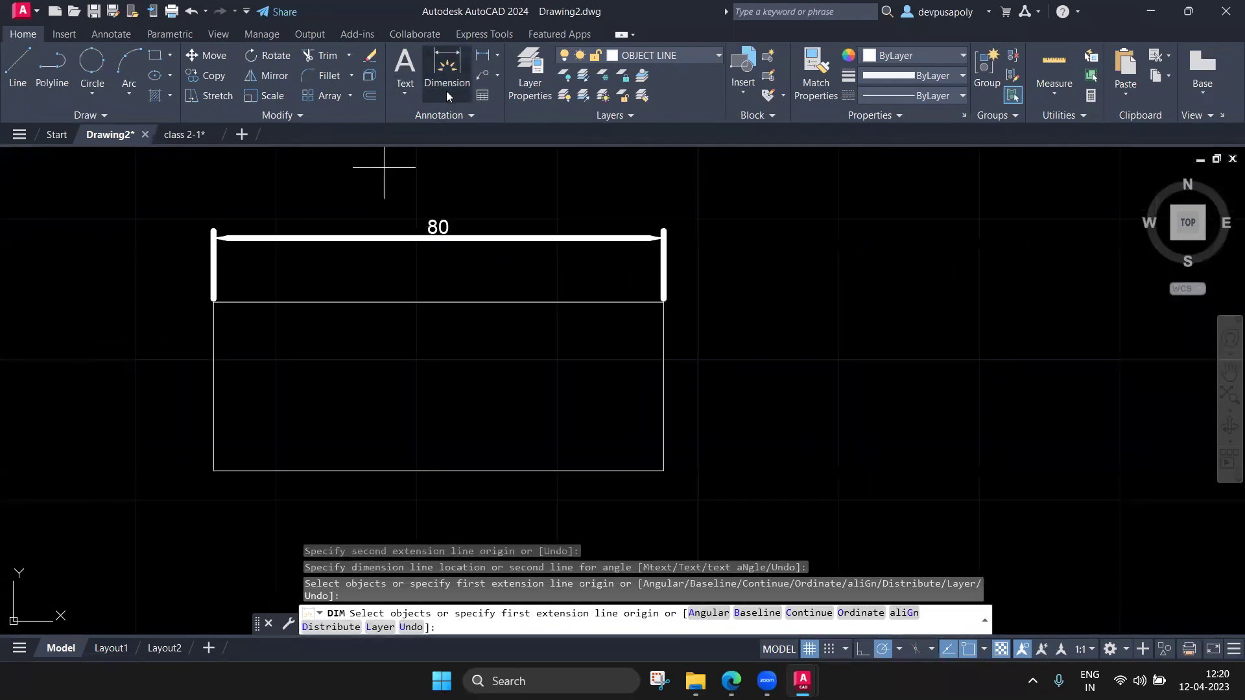
# Add a 30 dimension along the rectangle's right side
pyautogui.click(662, 301)
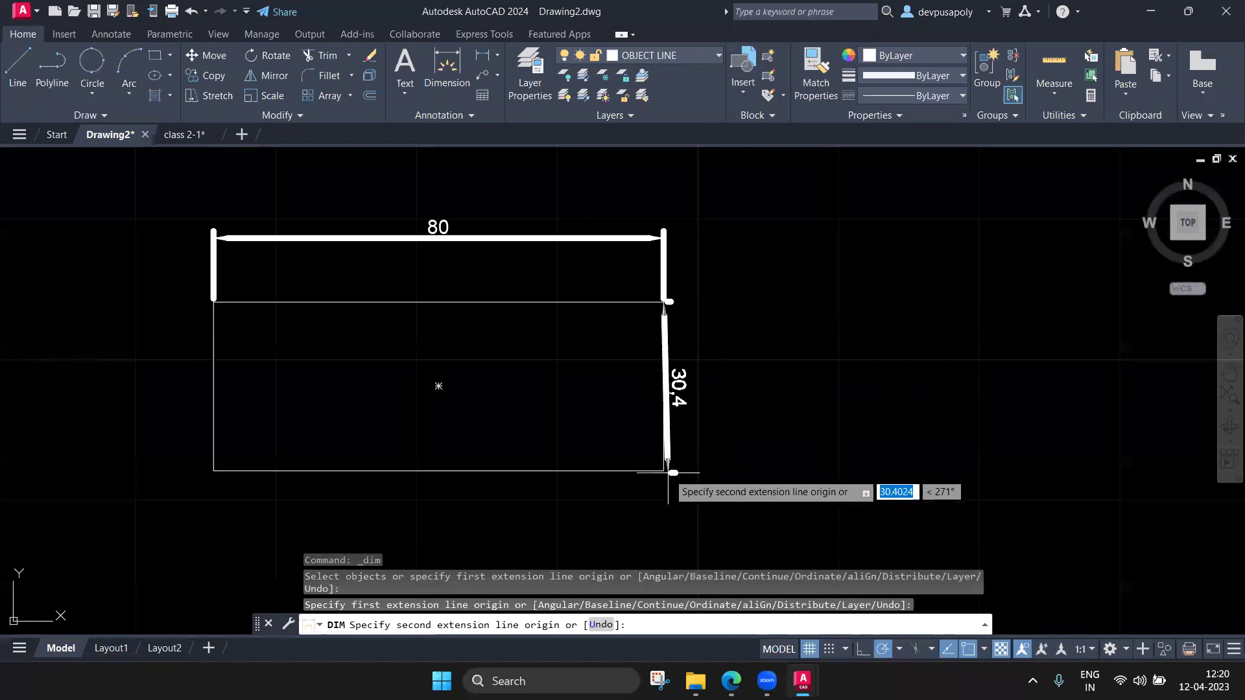
pyautogui.click(662, 470)
pyautogui.click(756, 466)
pyautogui.scroll(2, 850, 440)
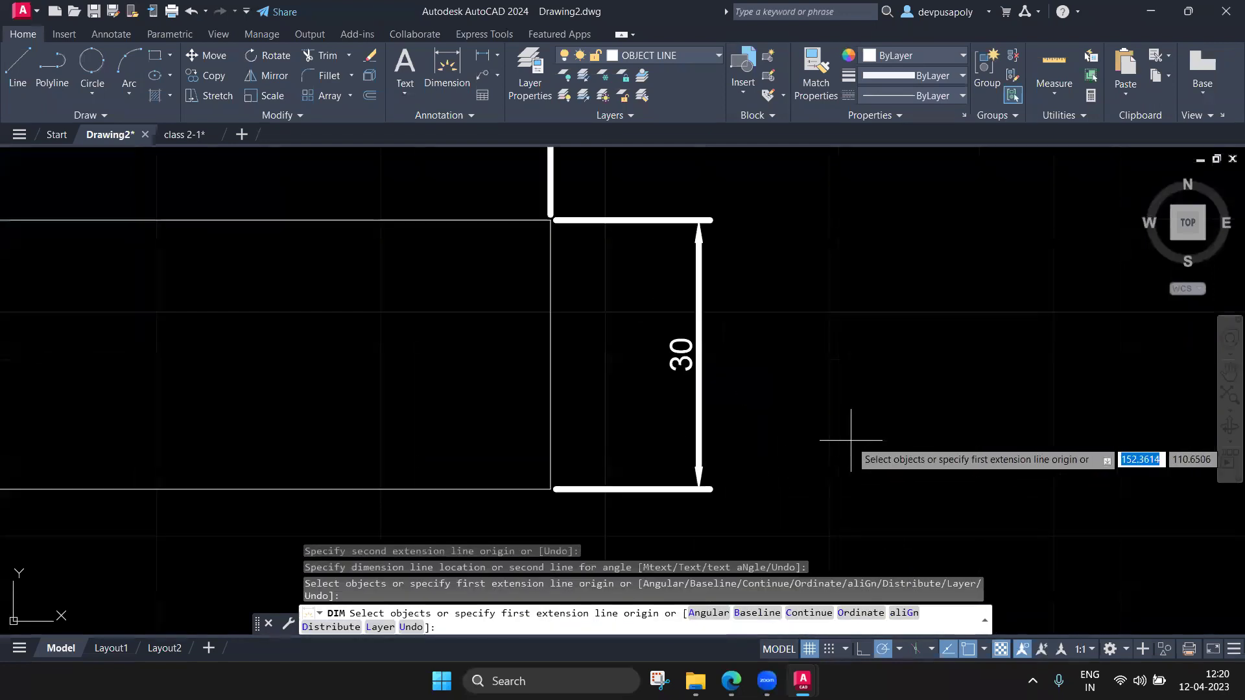
pyautogui.scroll(-2, 850, 440)
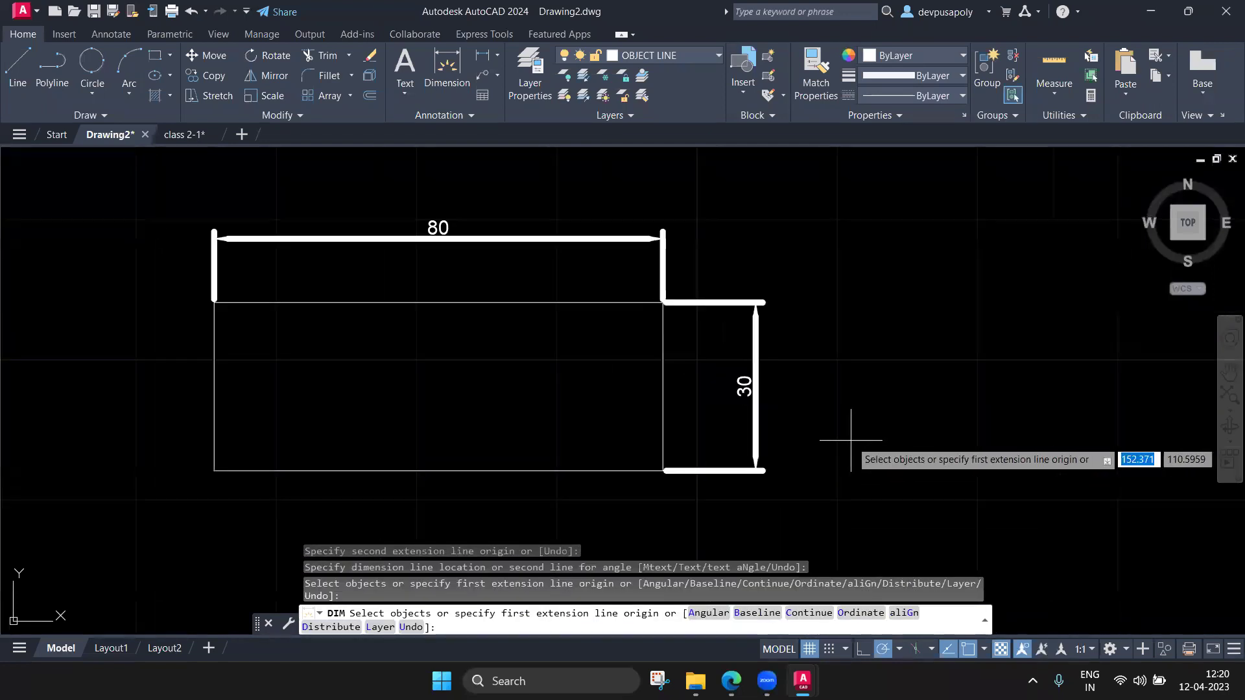
pyautogui.press('Return')
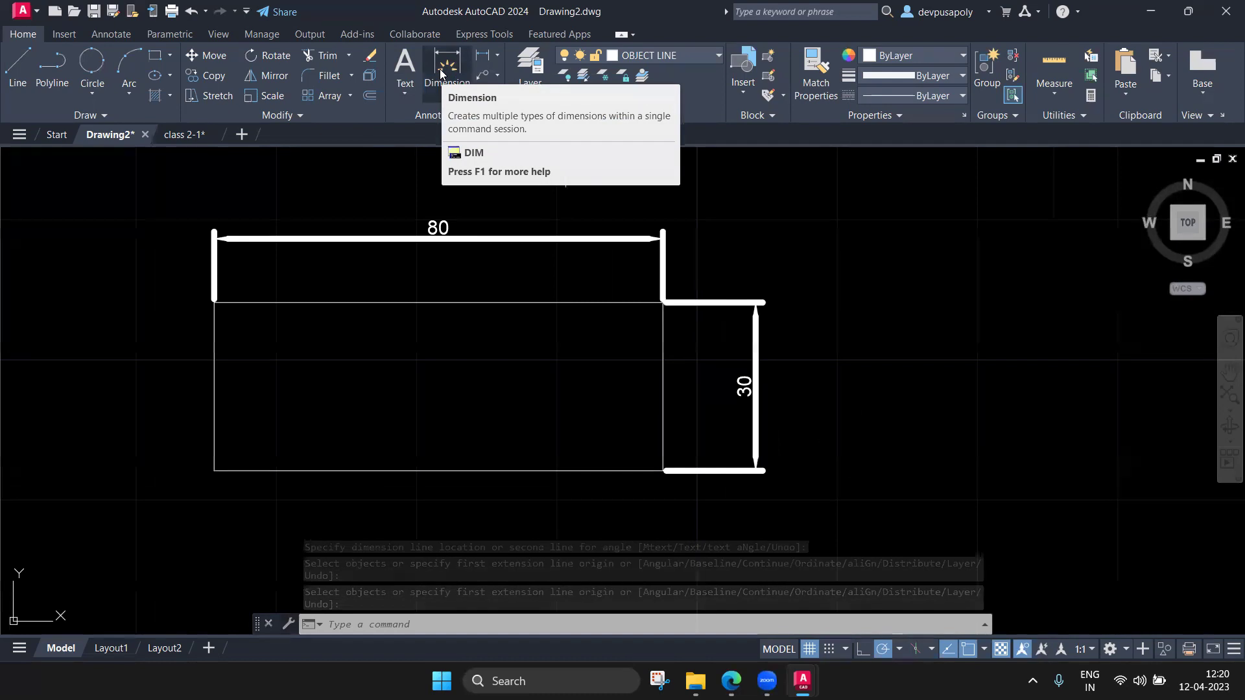
# Add an 80 dimension below the rectangle's bottom edge
pyautogui.click(441, 73)
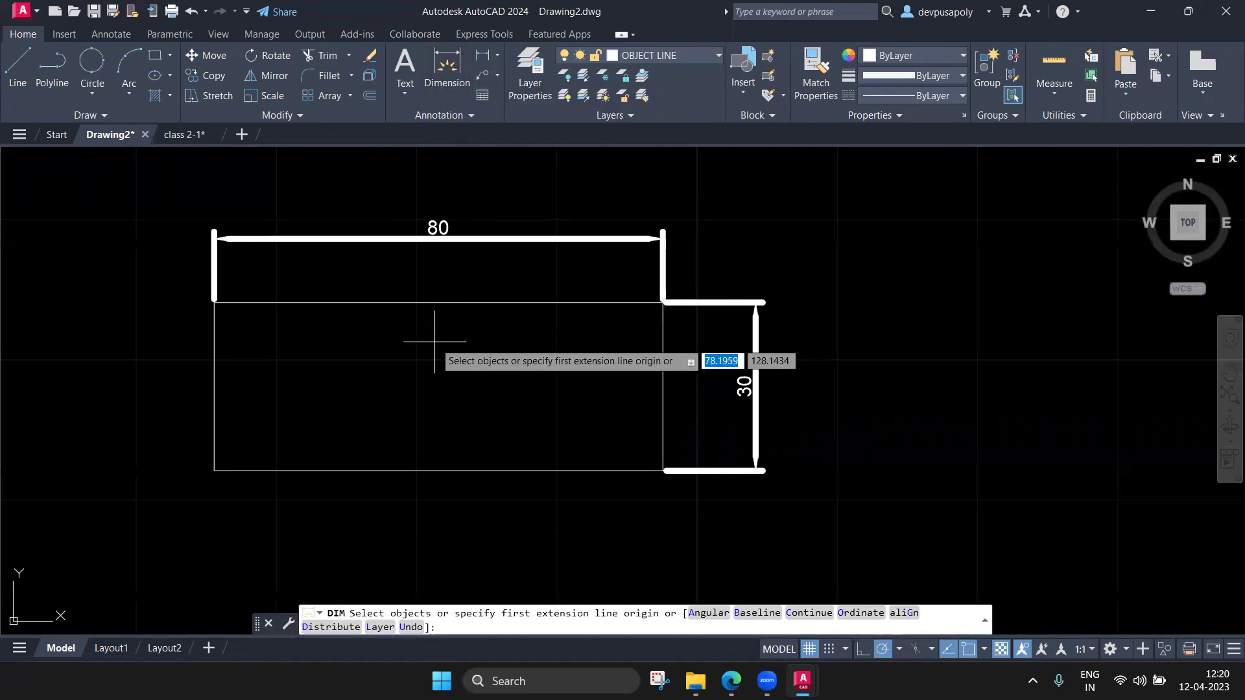
pyautogui.press('Return')
pyautogui.click(213, 470)
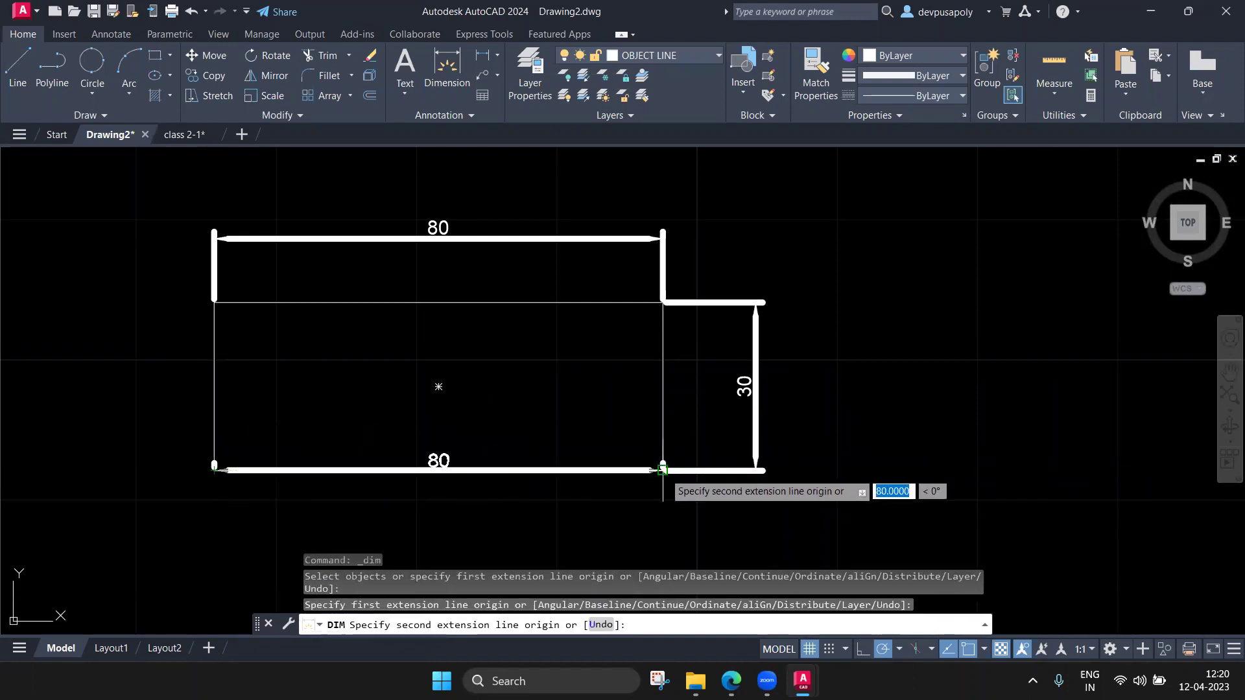
pyautogui.click(662, 470)
pyautogui.click(663, 514)
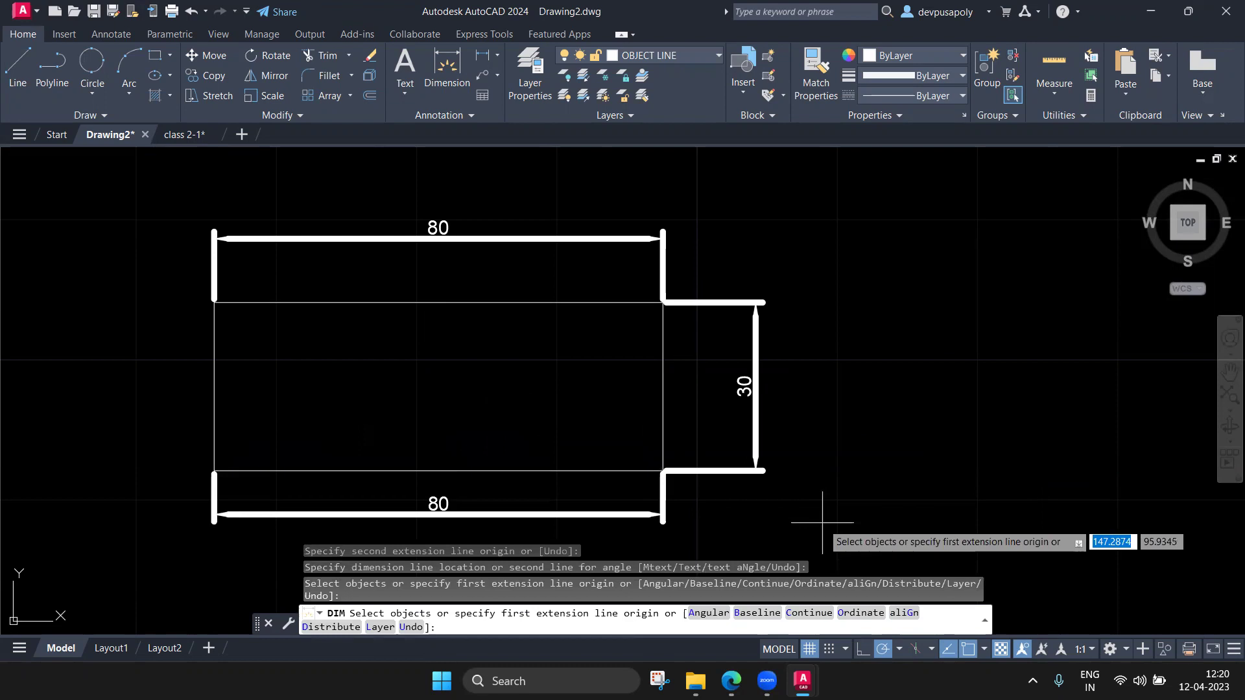
pyautogui.press('Return')
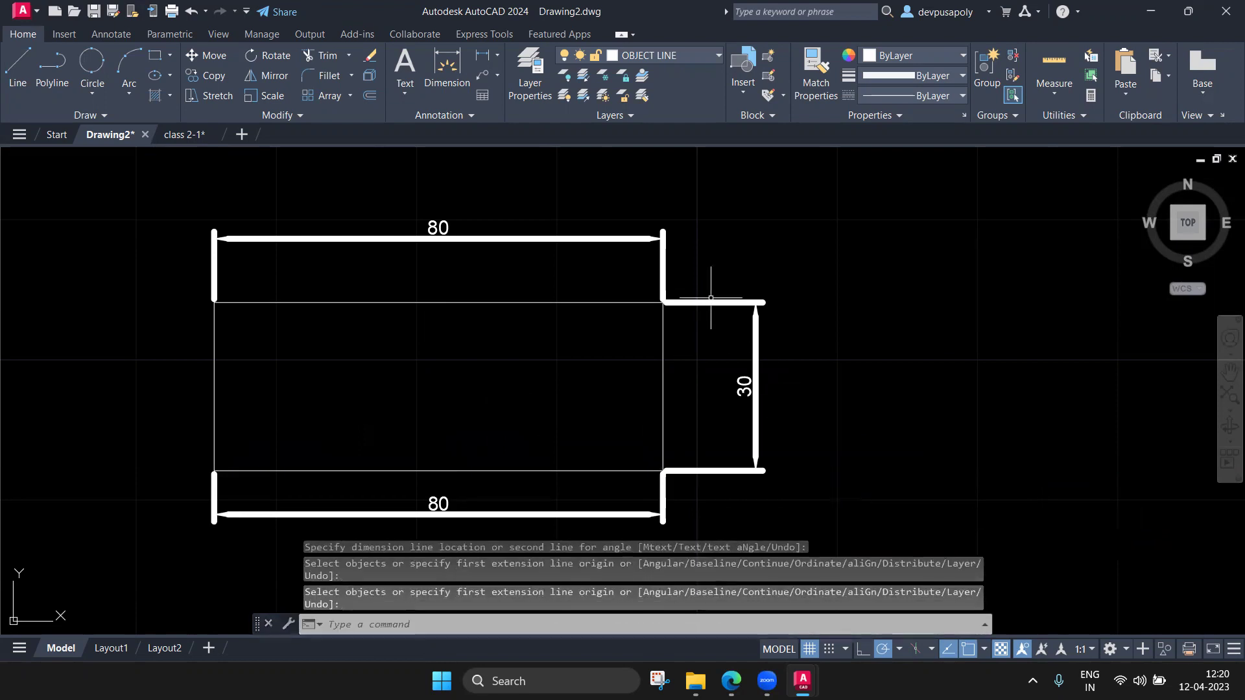
pyautogui.click(713, 302)
# Set the 30 dimension's lineweight and the current lineweight to 0.09 mm
pyautogui.rightClick(714, 304)
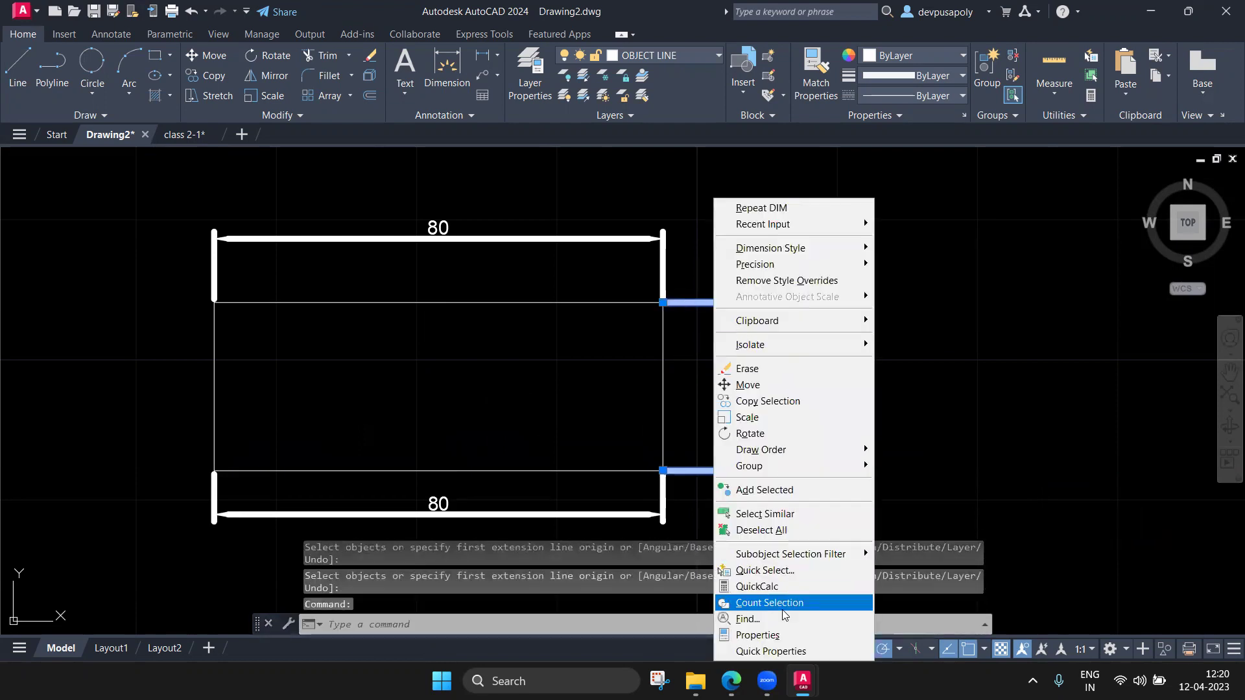
pyautogui.click(787, 634)
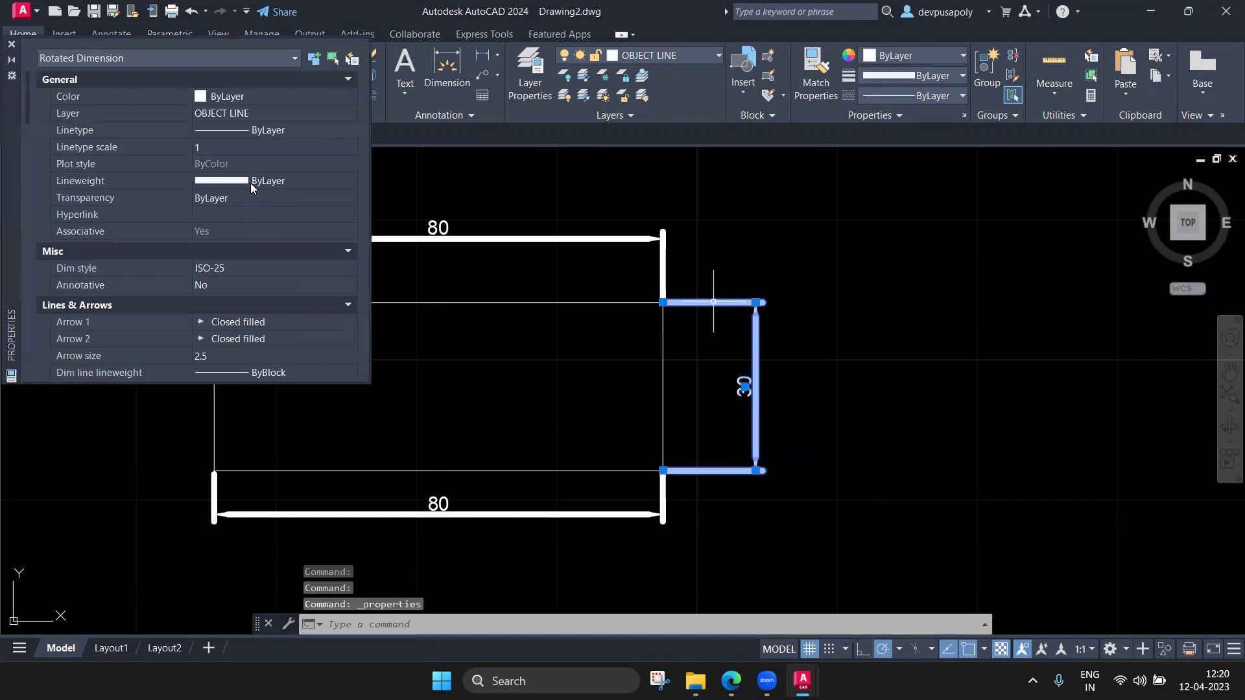
pyautogui.click(251, 183)
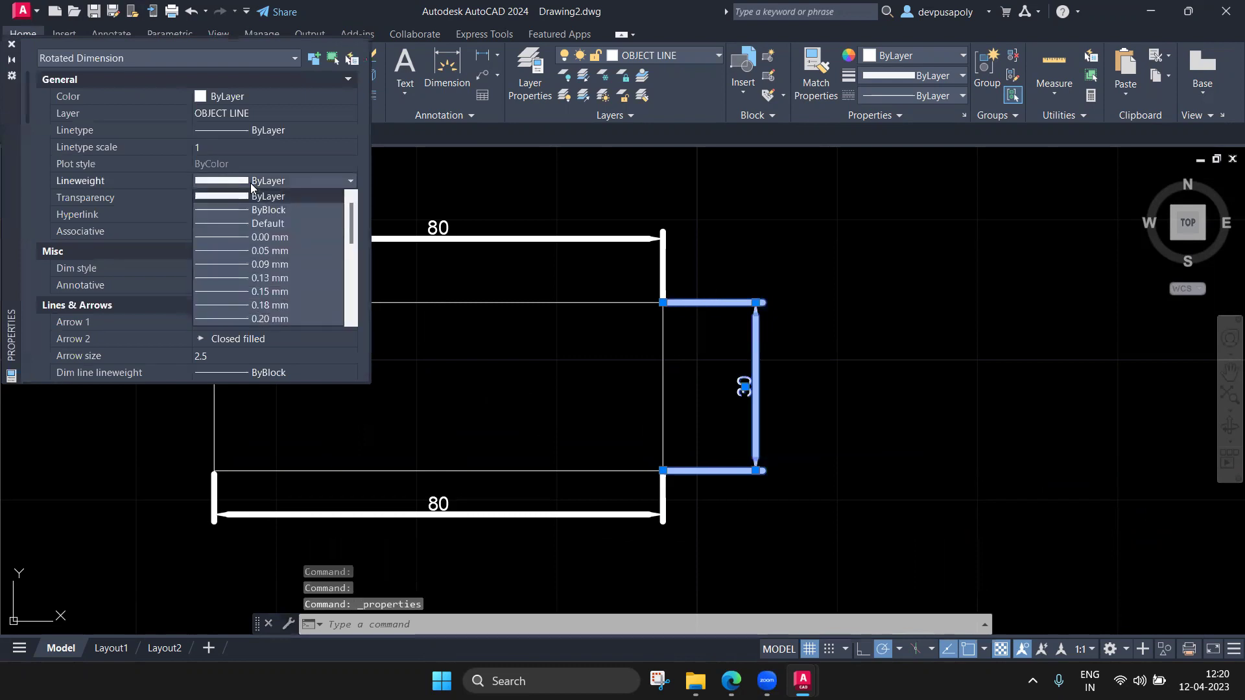
pyautogui.click(264, 262)
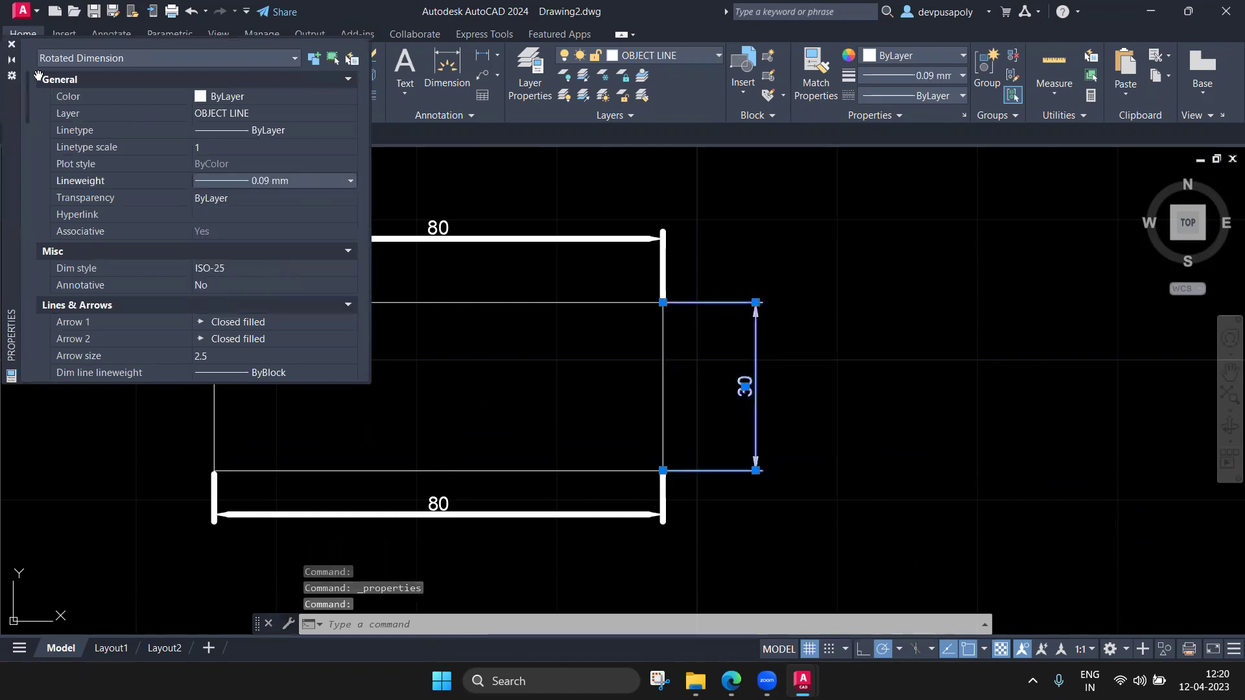
pyautogui.click(11, 44)
pyautogui.press('Escape')
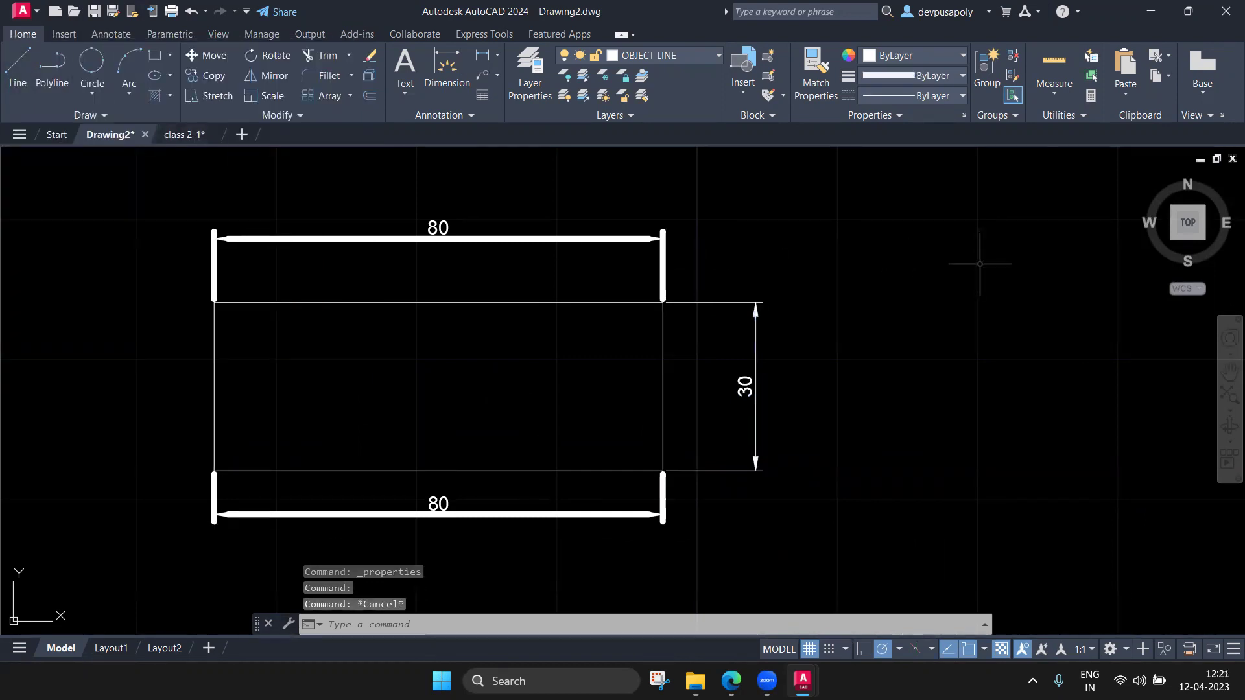
pyautogui.click(934, 76)
pyautogui.click(937, 185)
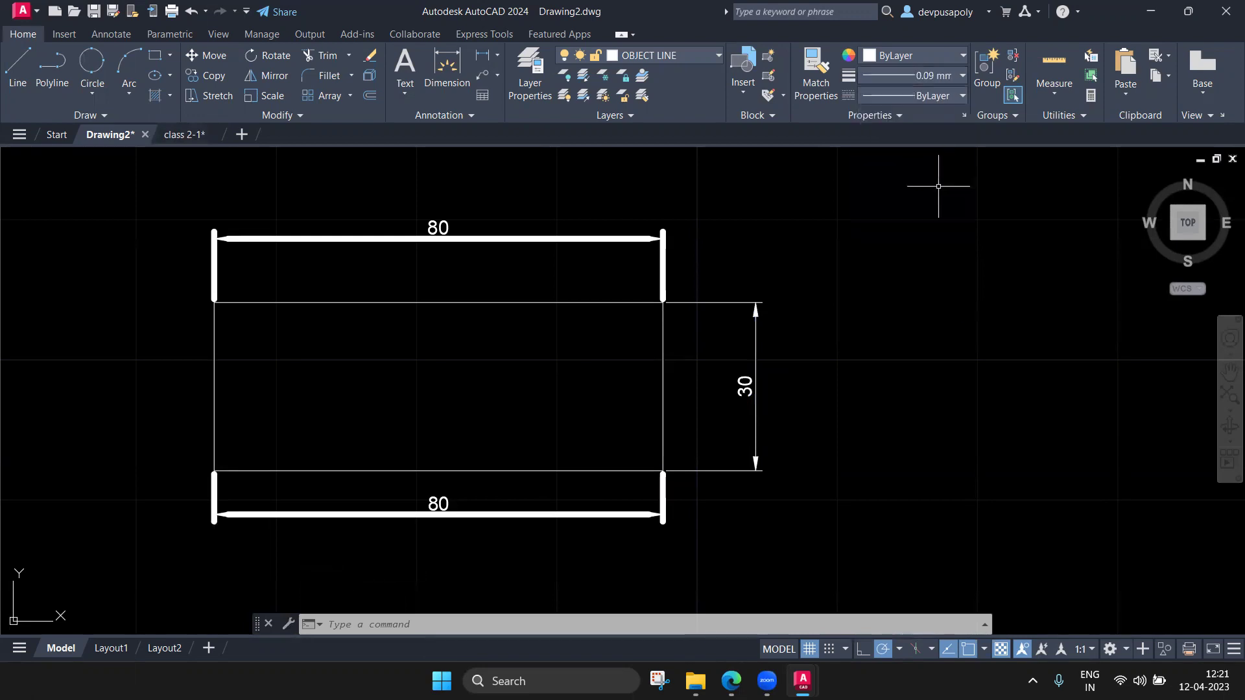
# Add a 30 dimension along the rectangle's left side
pyautogui.click(447, 68)
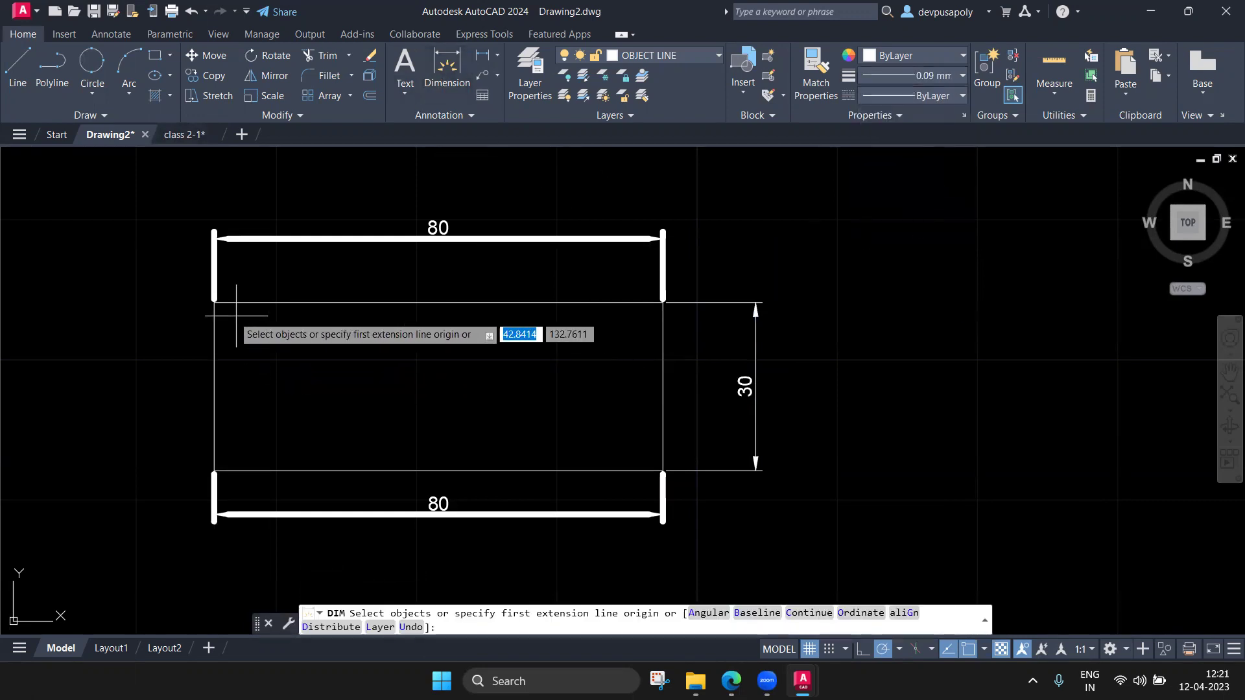
pyautogui.click(214, 302)
pyautogui.click(214, 471)
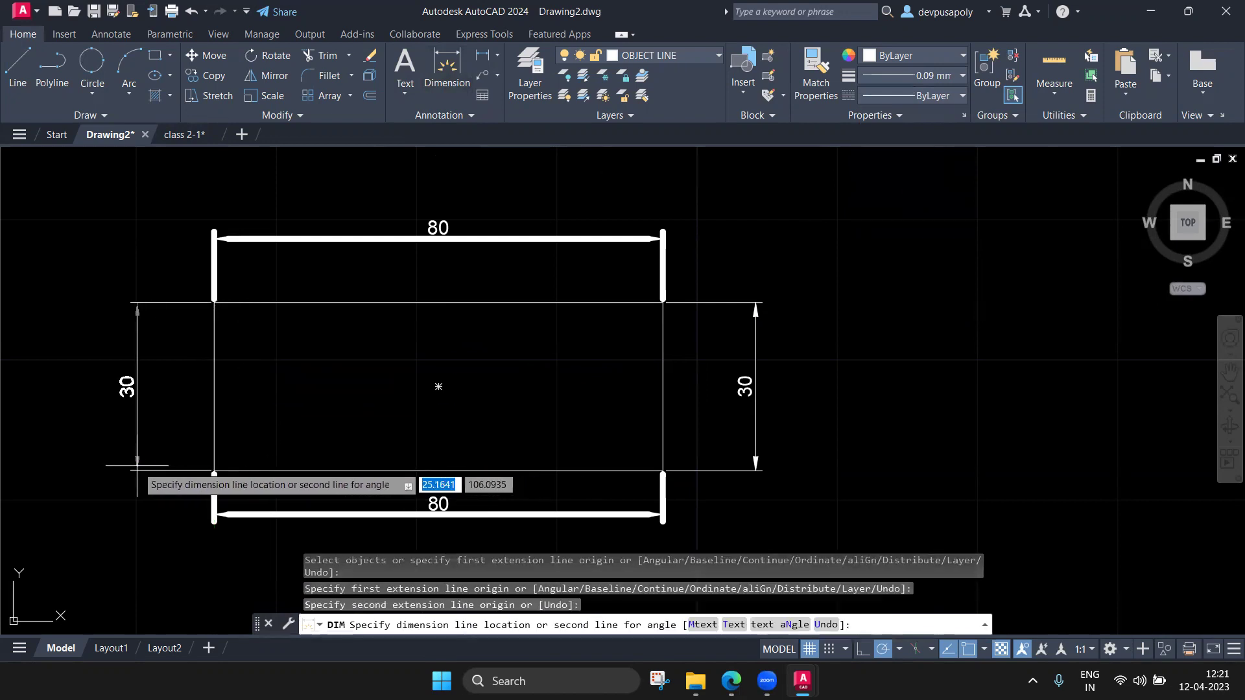
pyautogui.click(136, 454)
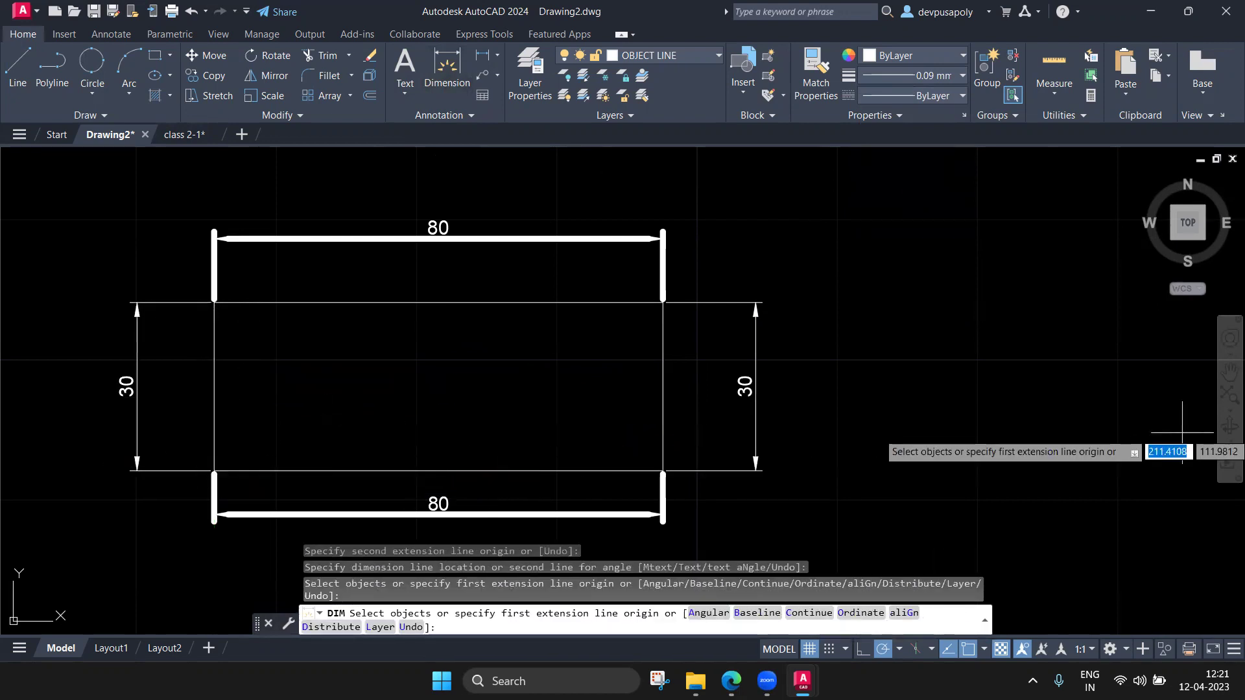
pyautogui.press('Return')
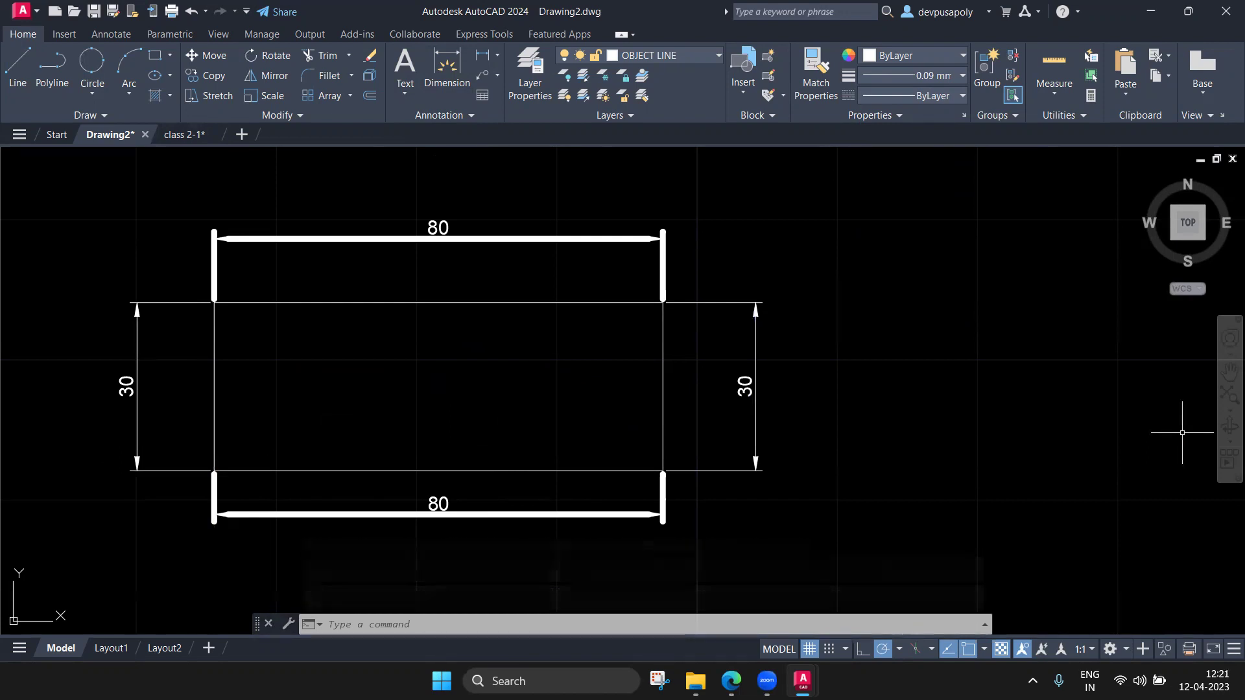
pyautogui.scroll(-2, 1182, 433)
# Draw a second rectangle from area 2400 and width 30 to the right of the first
pyautogui.moveTo(1182, 433)
pyautogui.mouseDown(button='middle')
pyautogui.moveTo(960, 398)
pyautogui.moveTo(686, 398)
pyautogui.mouseUp(button='middle')
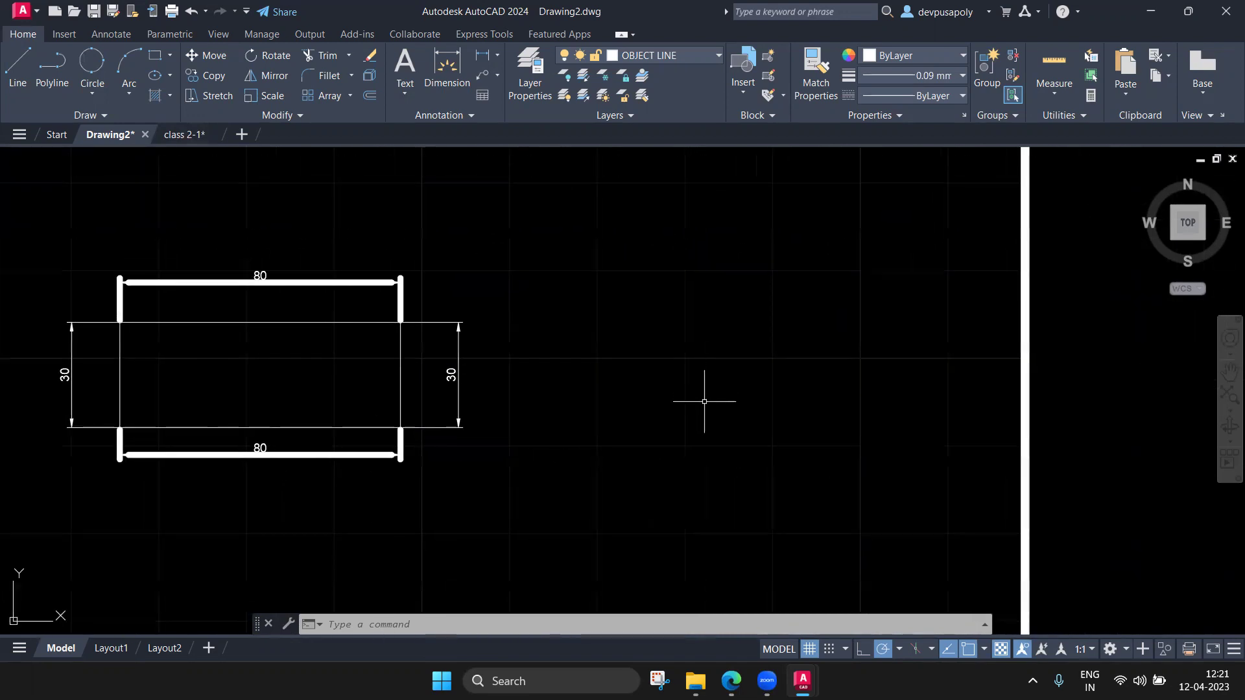
pyautogui.write('rec')
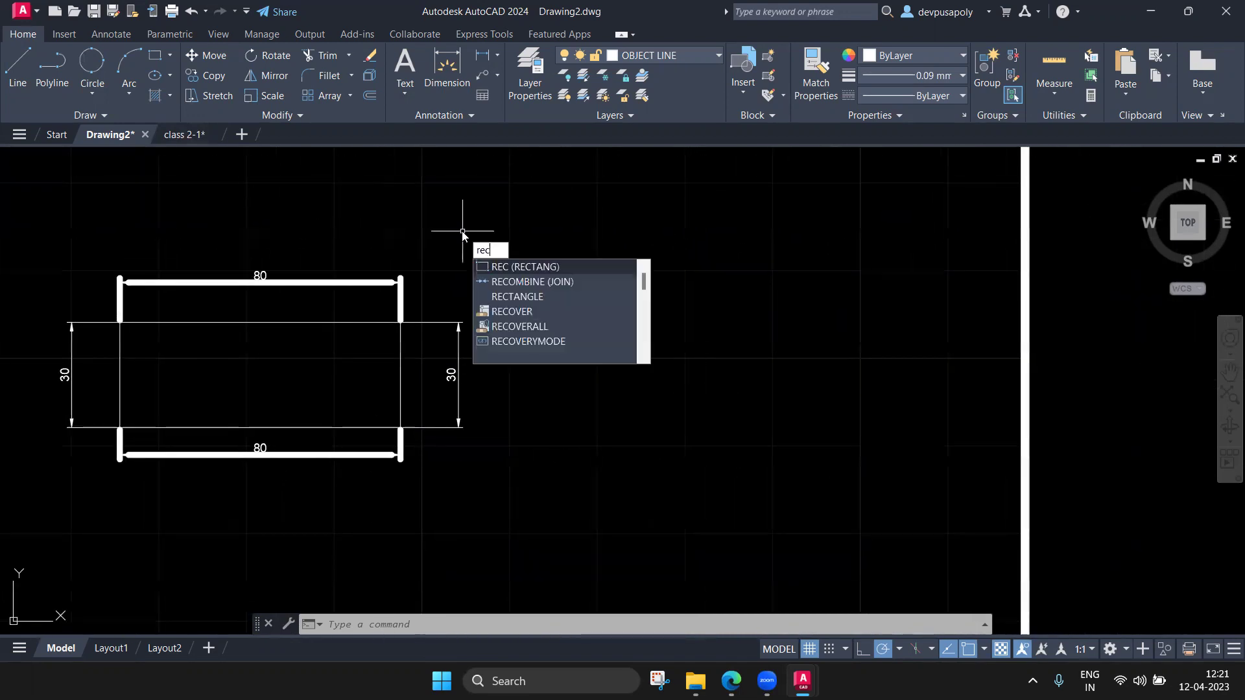
pyautogui.press('Return')
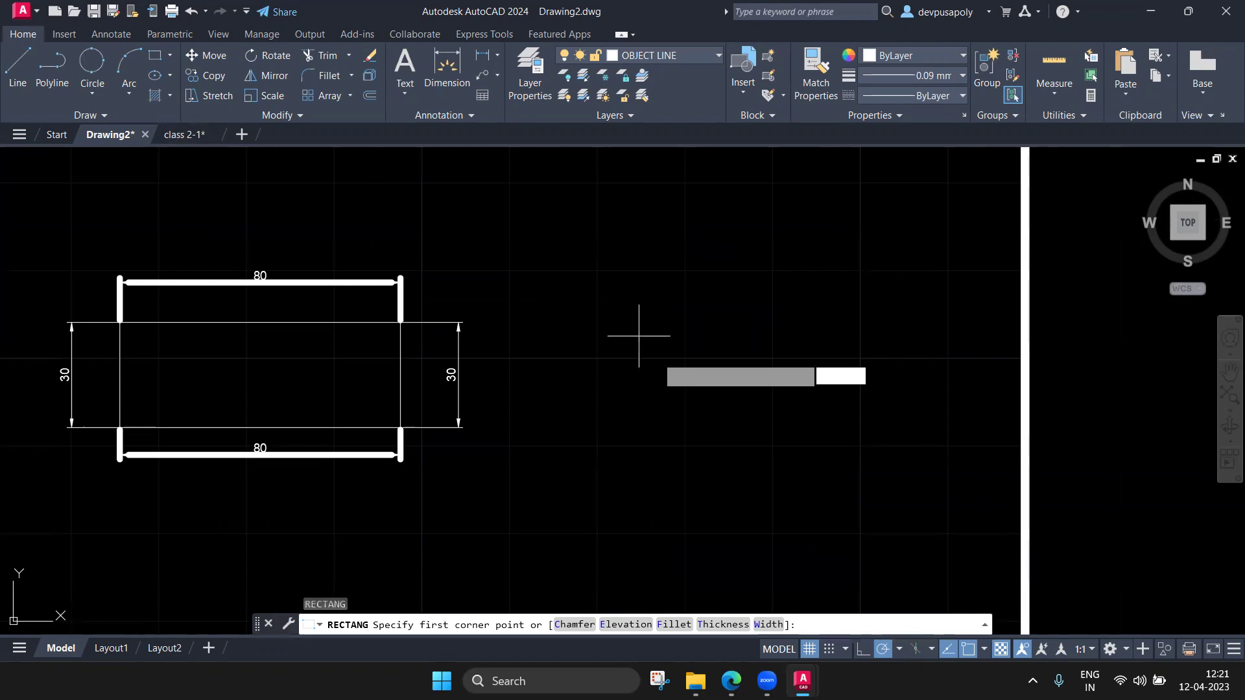
pyautogui.click(610, 430)
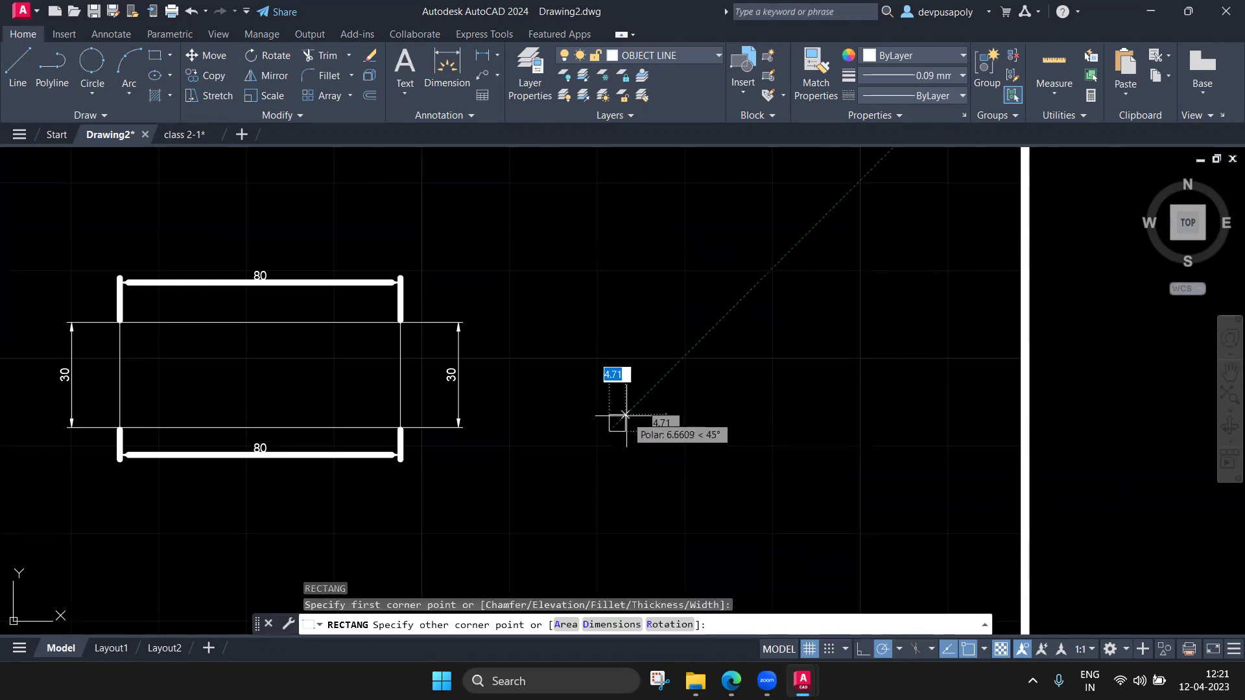
pyautogui.write('a')
pyautogui.press('Return')
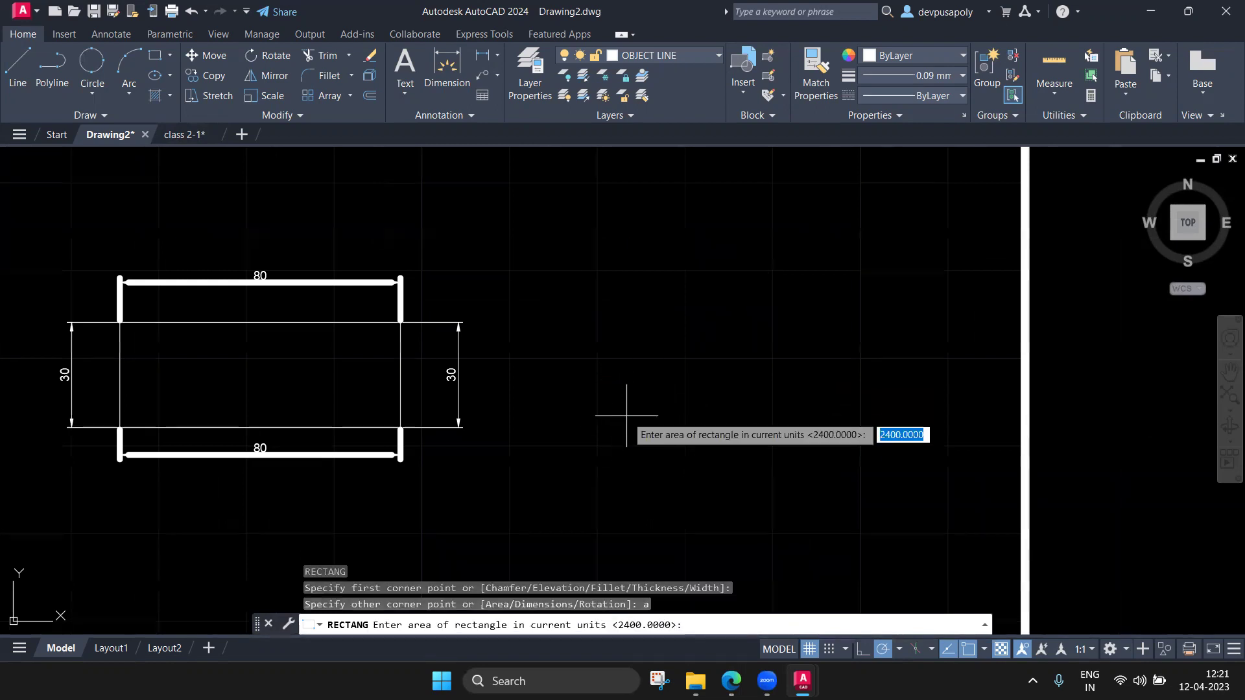
pyautogui.write('2400')
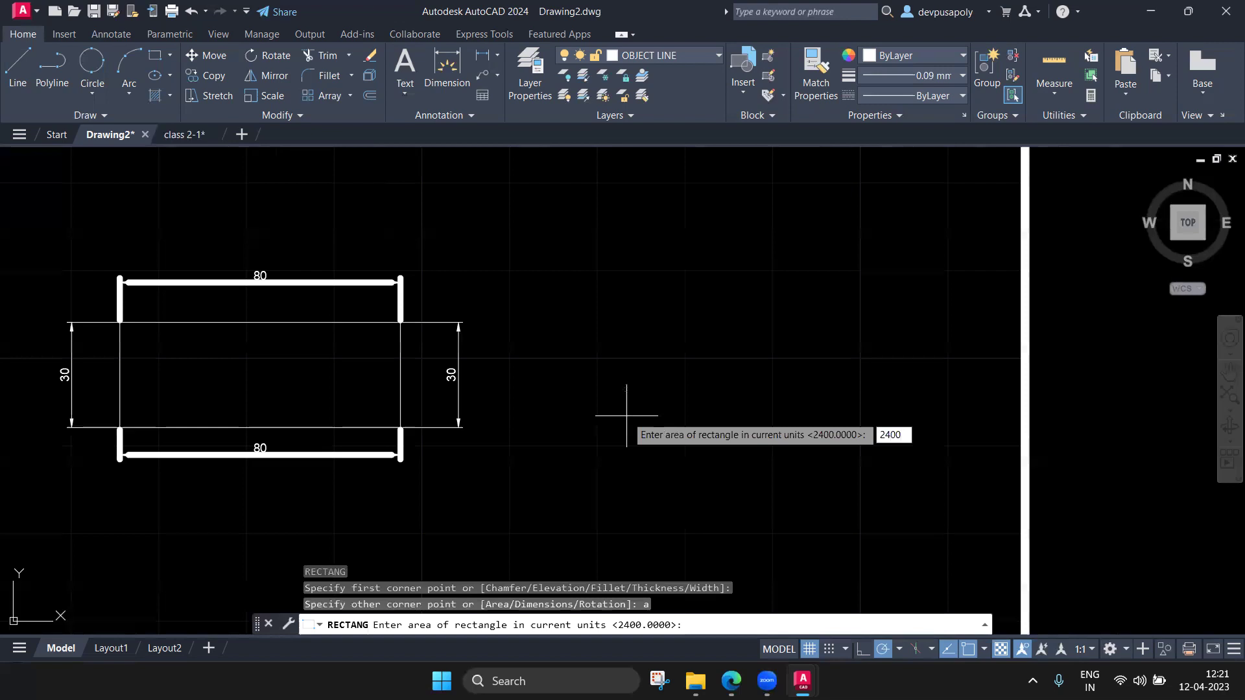
pyautogui.press('Return')
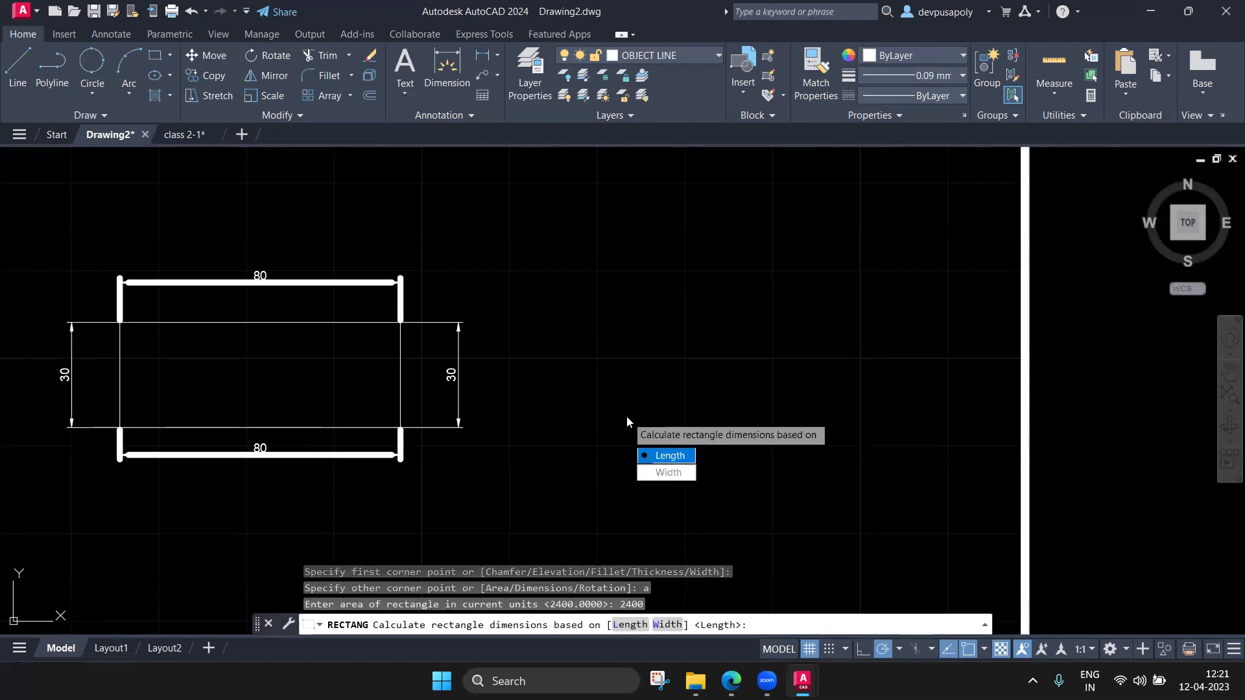
pyautogui.click(660, 478)
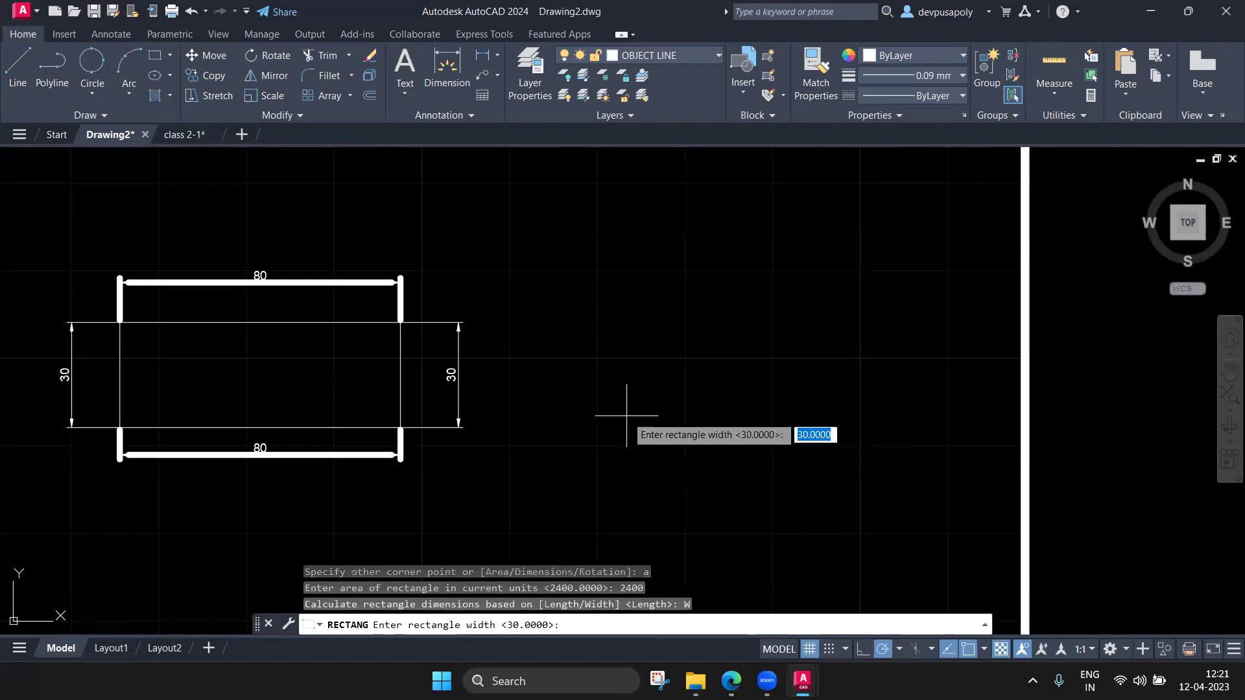
pyautogui.write('30')
pyautogui.press('Return')
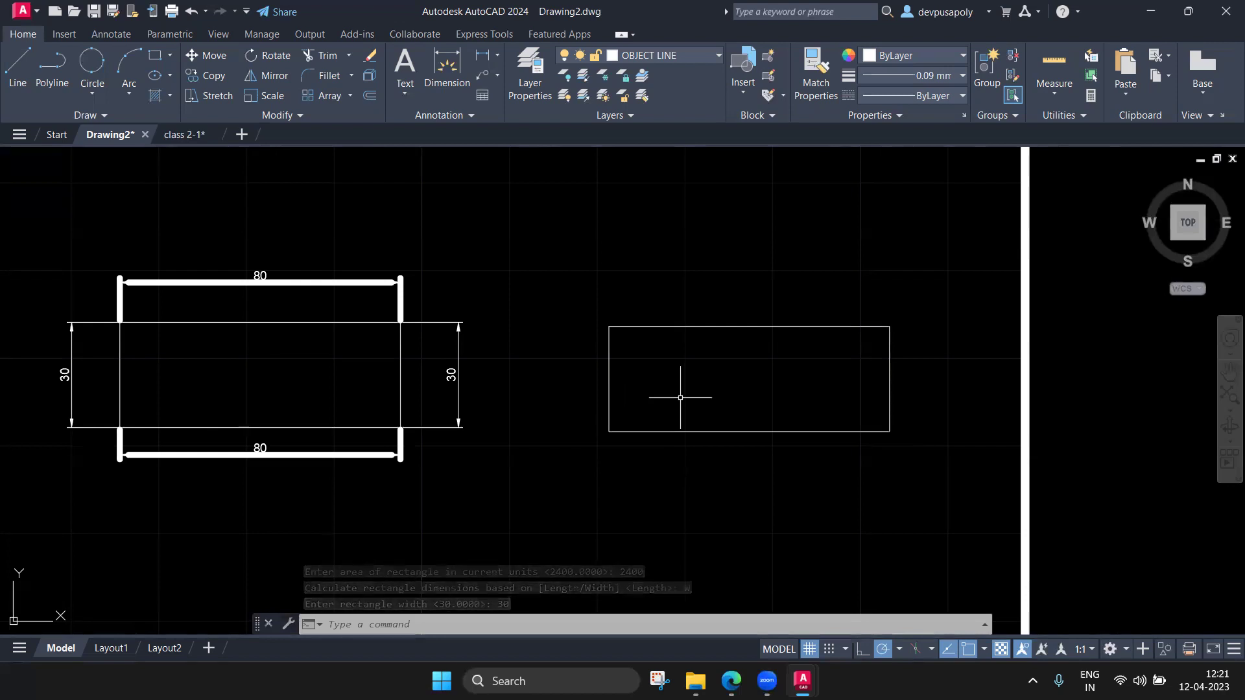
pyautogui.click(311, 324)
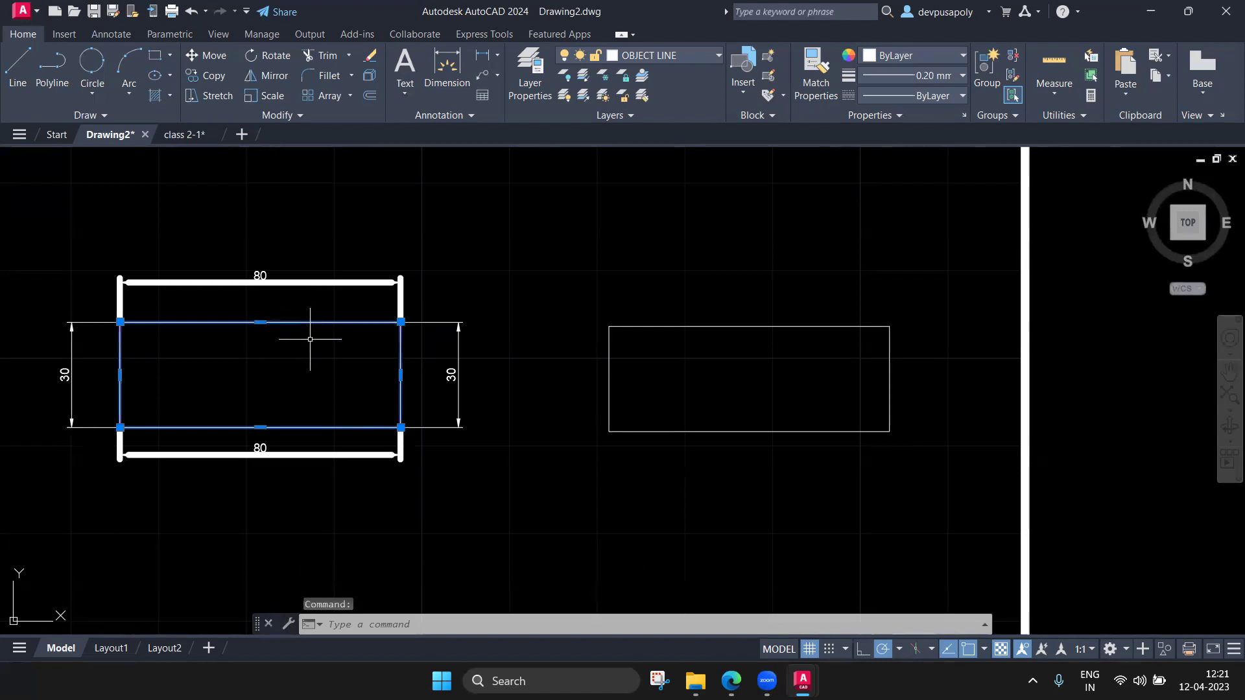
pyautogui.press('Escape')
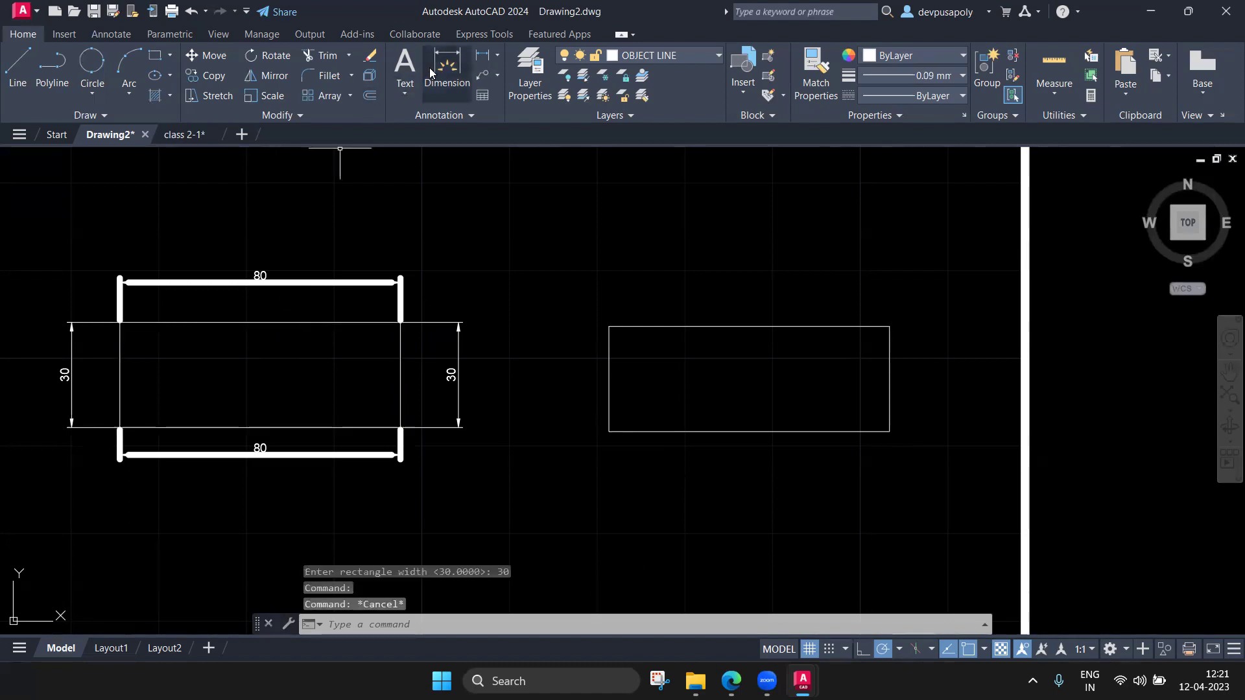
# Dimension the new rectangle's top edge as 80 and left edge as 30
pyautogui.click(429, 67)
pyautogui.click(609, 328)
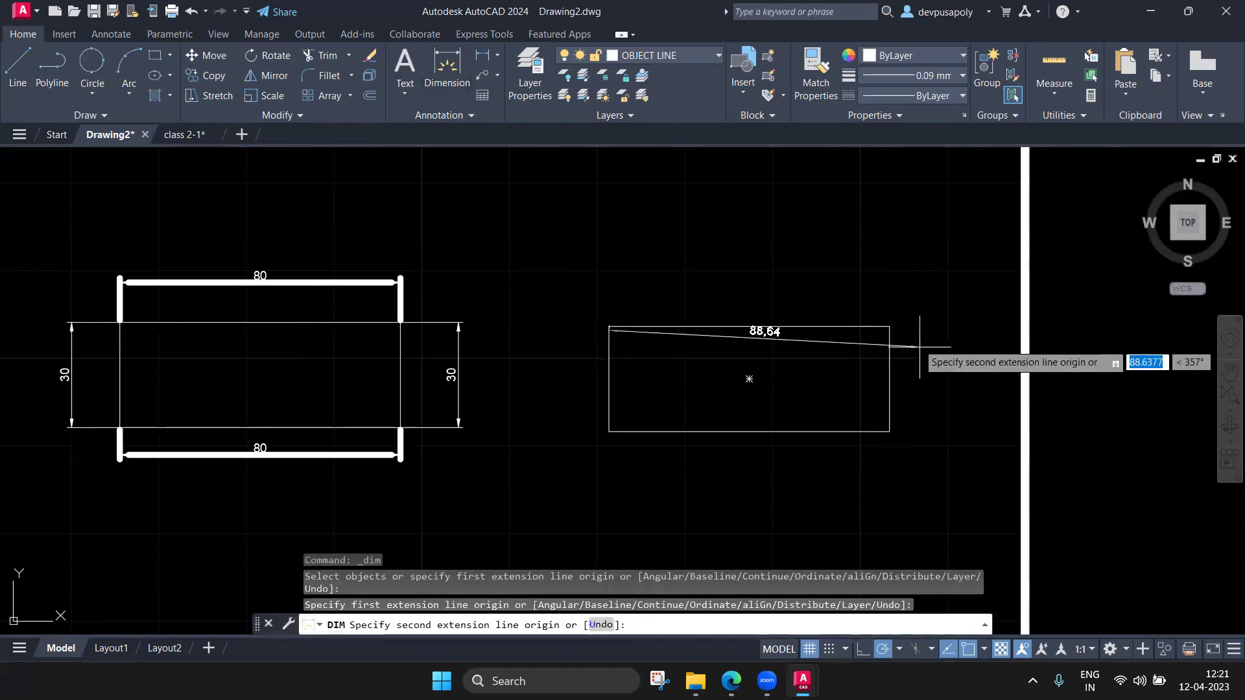
pyautogui.click(889, 326)
pyautogui.click(901, 286)
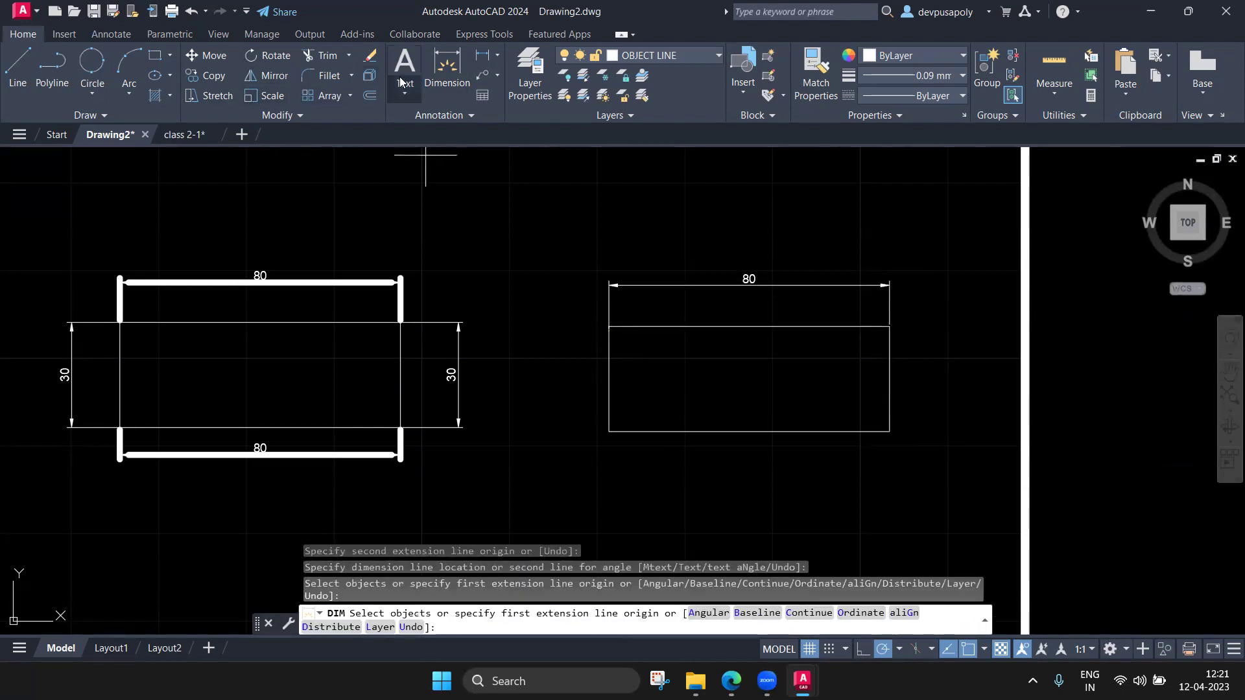
pyautogui.click(446, 68)
pyautogui.click(609, 327)
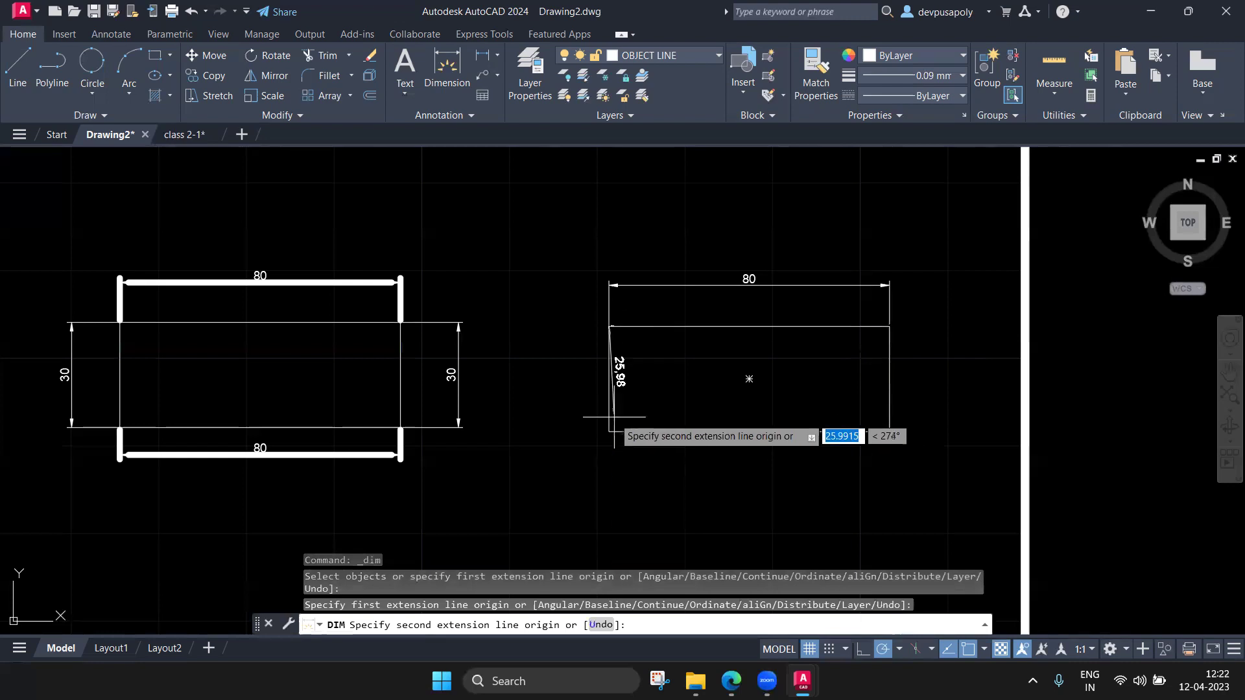
pyautogui.click(609, 431)
pyautogui.click(561, 430)
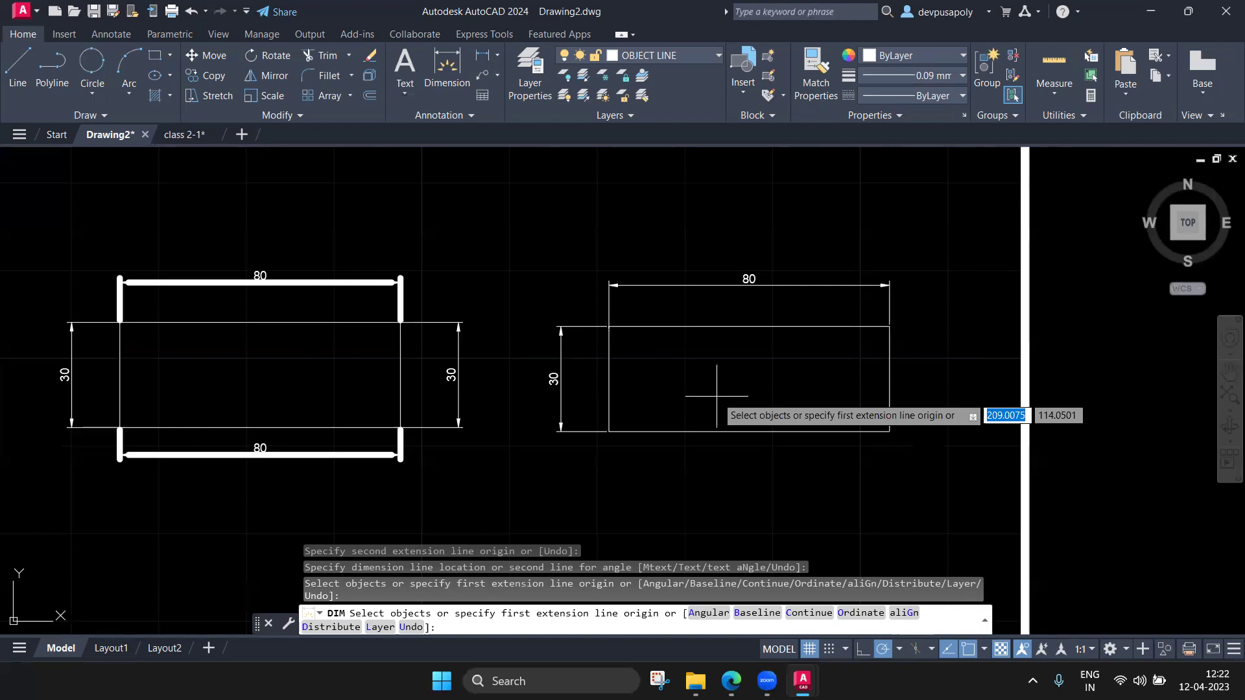
# Start a fillet on the new rectangle's top-left corner, then cancel it
pyautogui.scroll(-2, 716, 395)
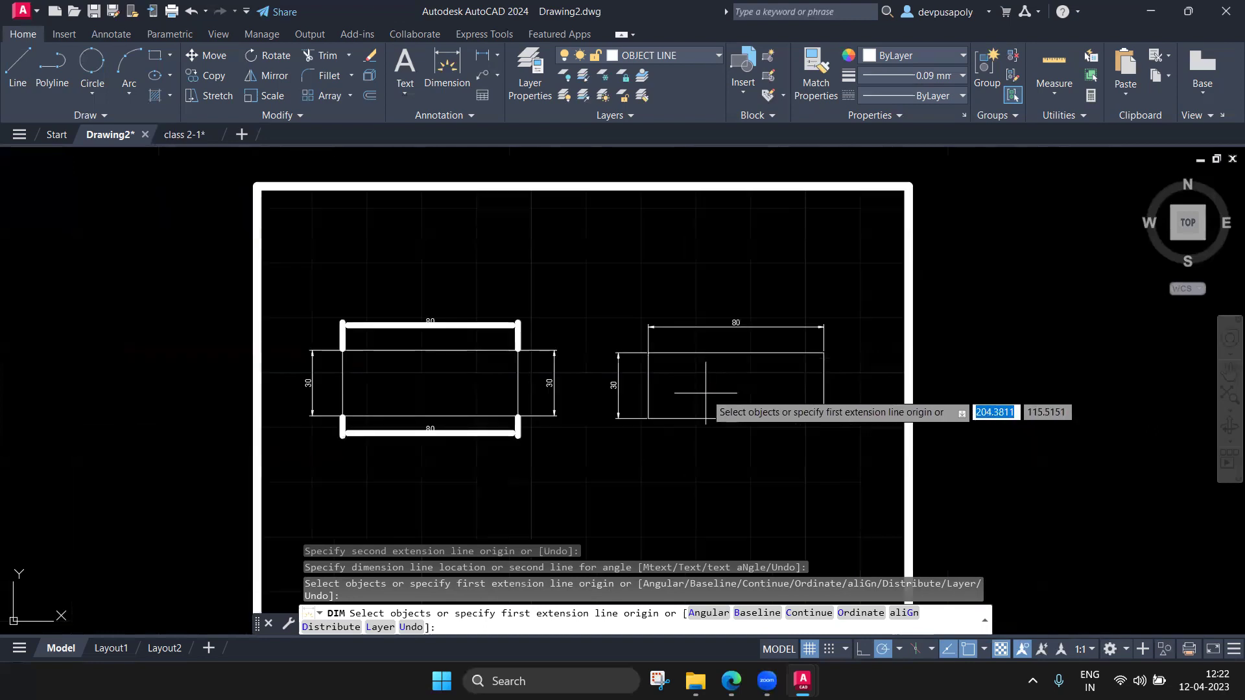
pyautogui.scroll(2, 705, 392)
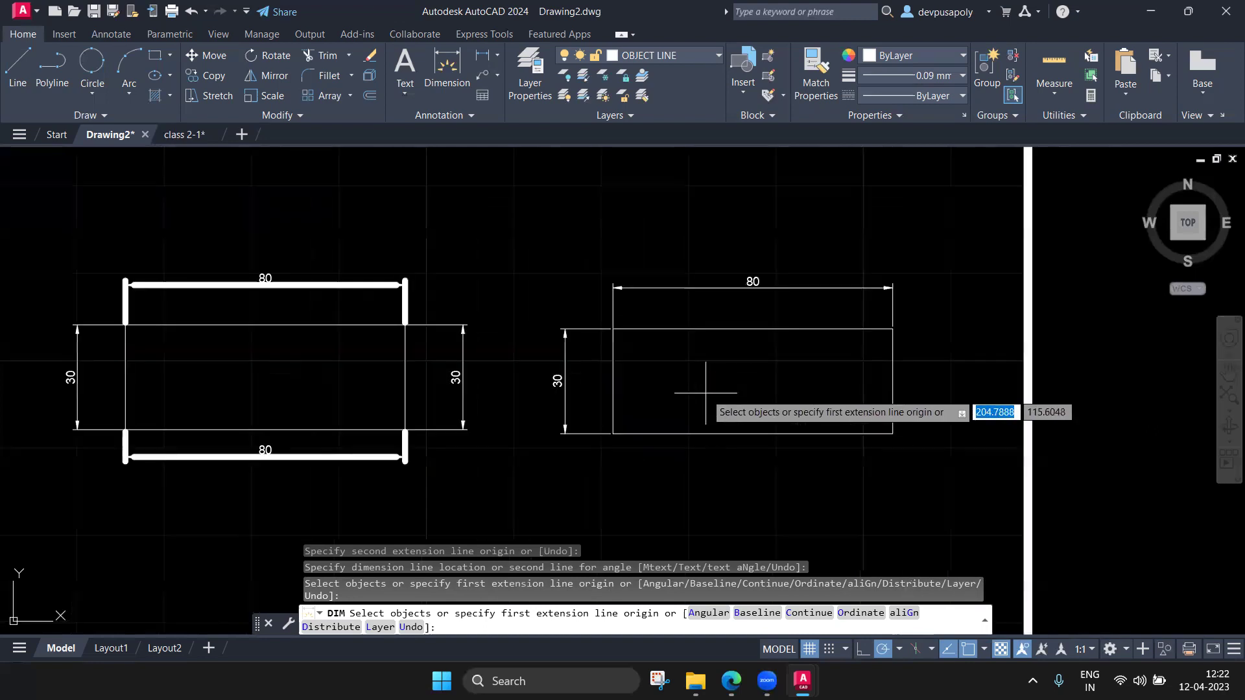
pyautogui.click(322, 81)
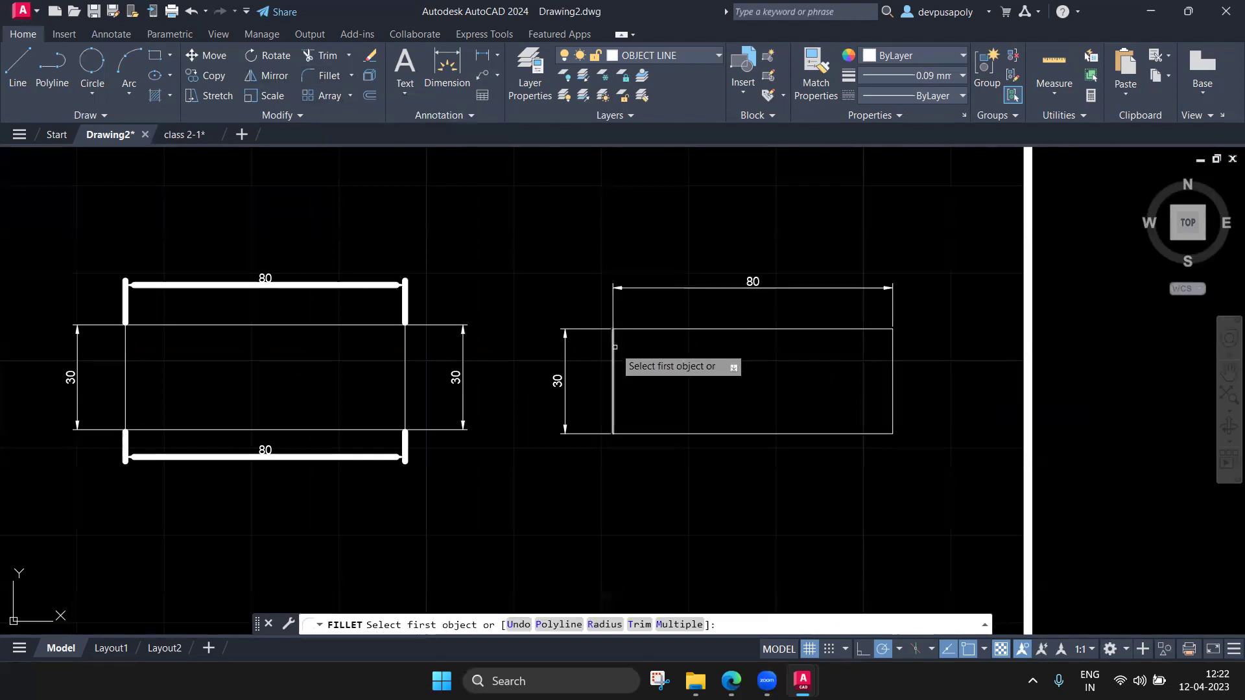
pyautogui.click(613, 342)
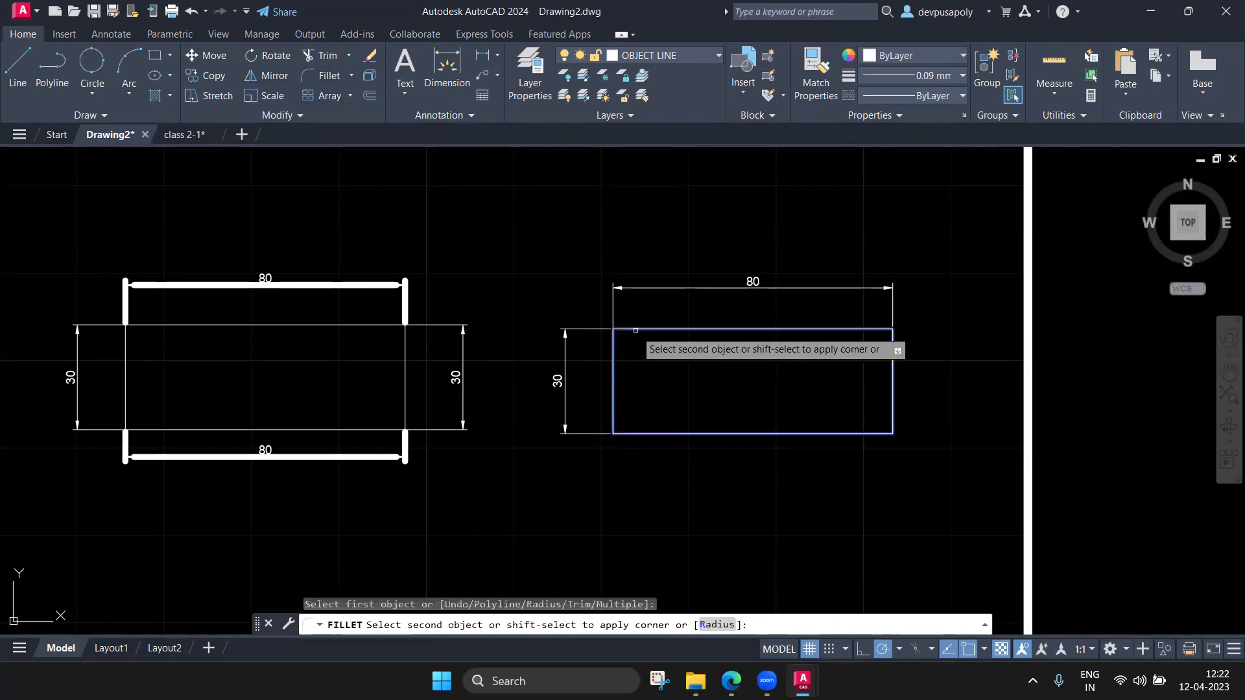
pyautogui.click(635, 330)
pyautogui.press('Escape')
pyautogui.press('Escape')
# Scroll the PDF textbook to the Rectangle Rotation section and highlight its first step
pyautogui.click(732, 681)
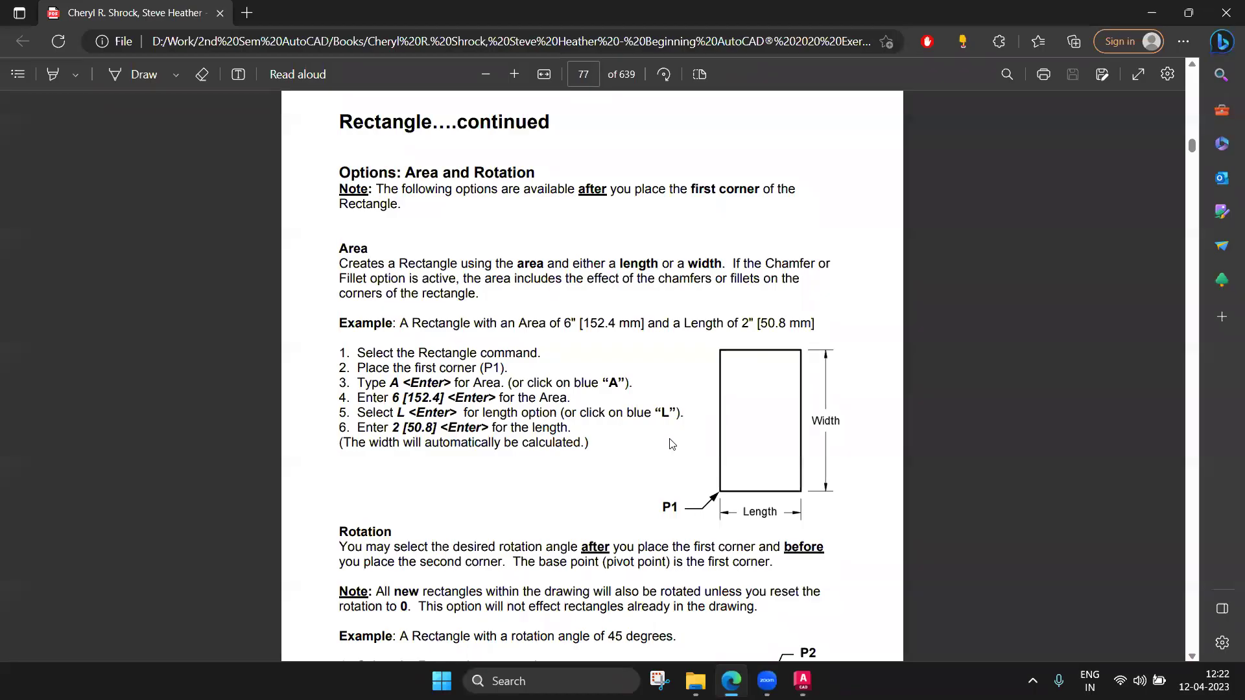
pyautogui.scroll(-2, 671, 444)
pyautogui.scroll(-3, 670, 444)
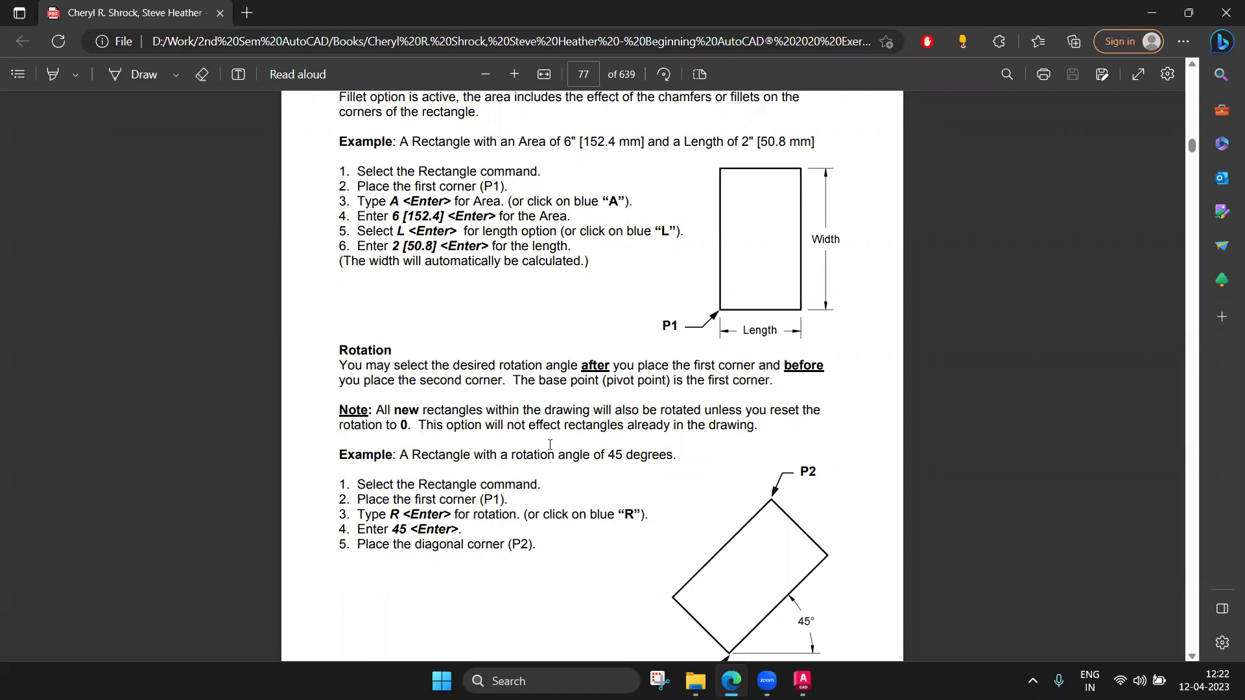
pyautogui.scroll(-1, 486, 428)
pyautogui.moveTo(358, 394); pyautogui.dragTo(515, 396)
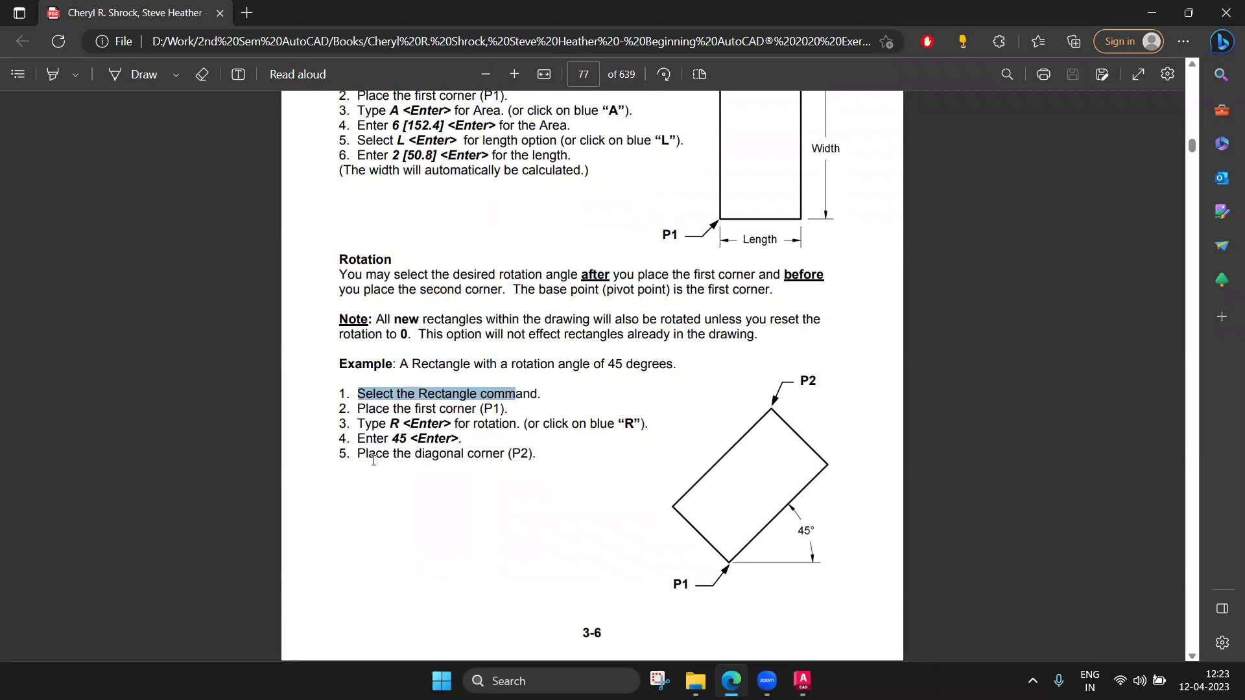
# Return to Drawing2 and set the current lineweight to 0.30 mm
pyautogui.moveTo(801, 681)
pyautogui.click(859, 614)
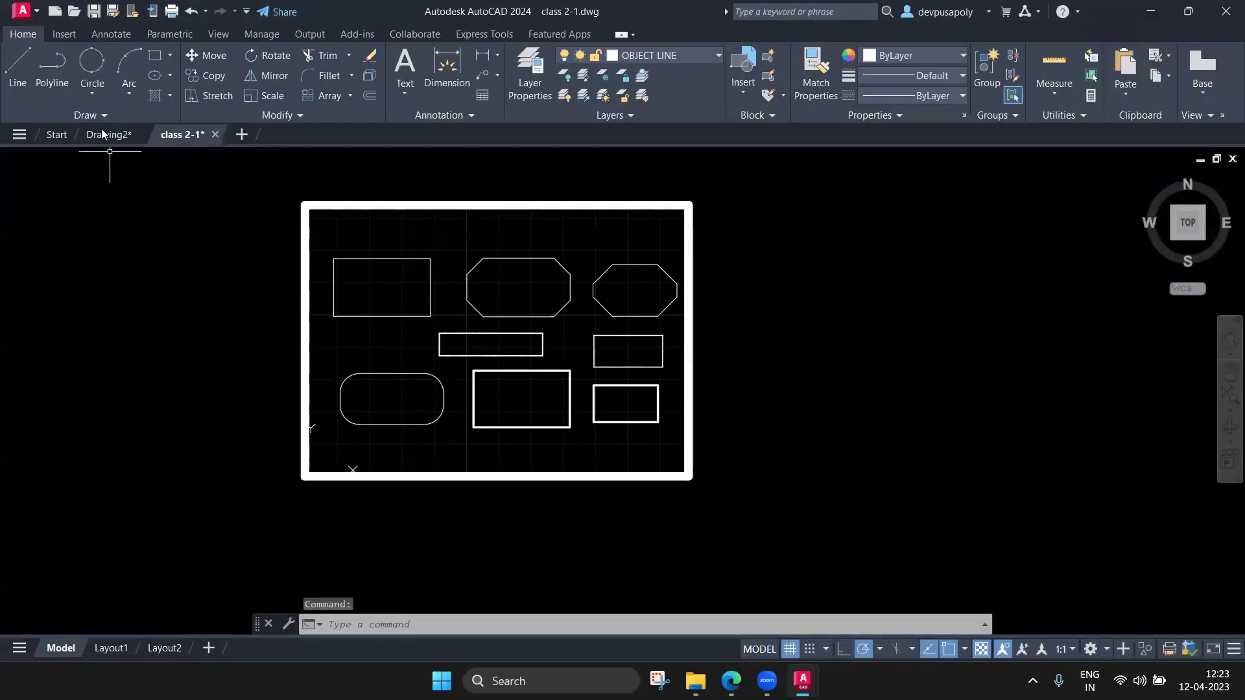
pyautogui.hotkey('ctrl', 'Tab')
pyautogui.scroll(-2, 551, 363)
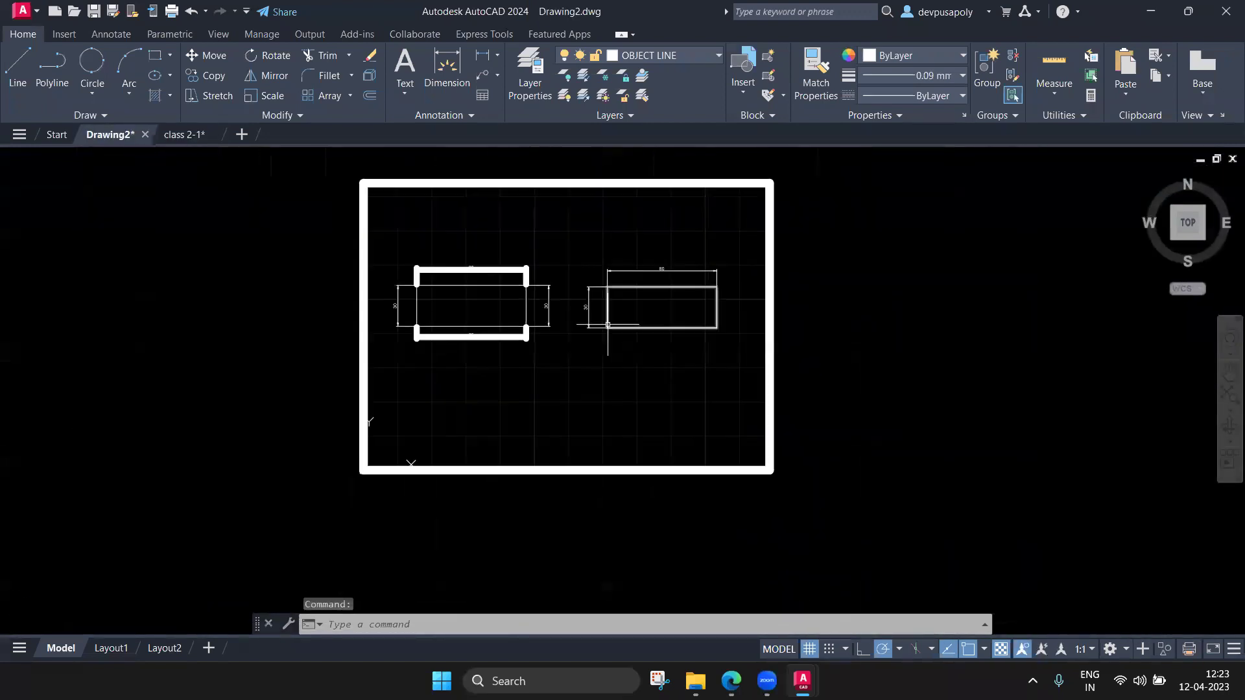
pyautogui.scroll(2, 545, 340)
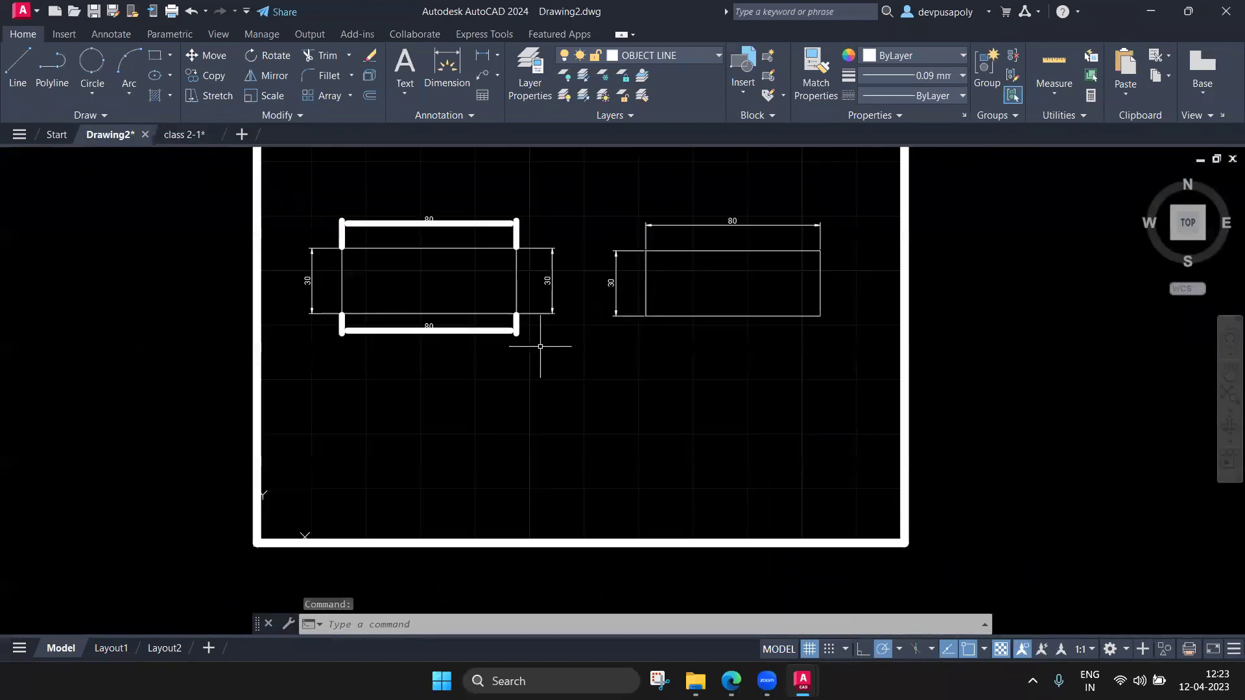
pyautogui.click(957, 76)
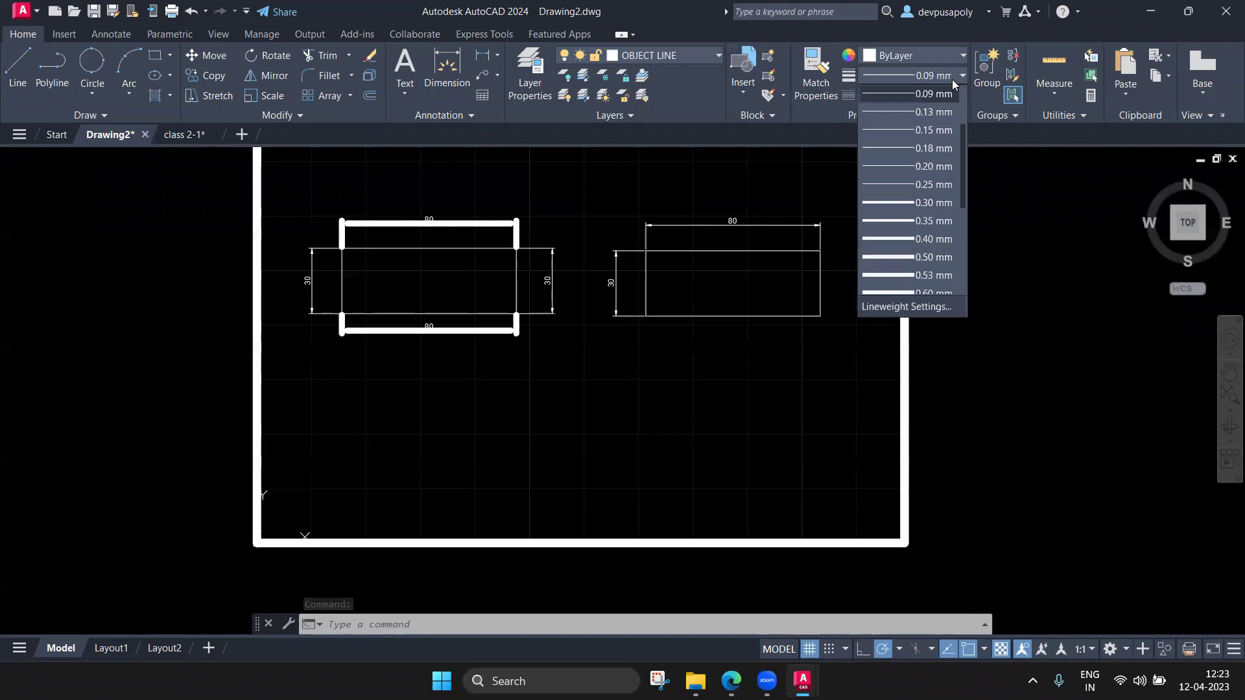
pyautogui.click(934, 202)
# Draw an 80-long rectangle rotated 45 degrees below the others
pyautogui.write('rect')
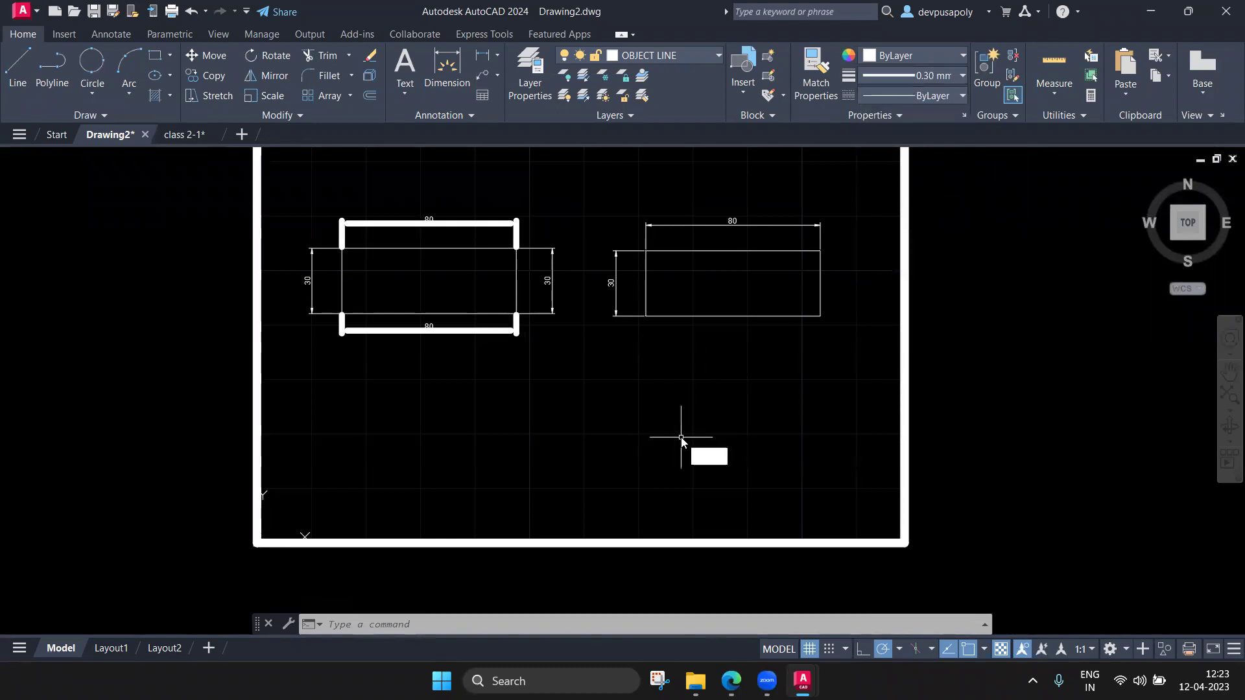
pyautogui.press('Return')
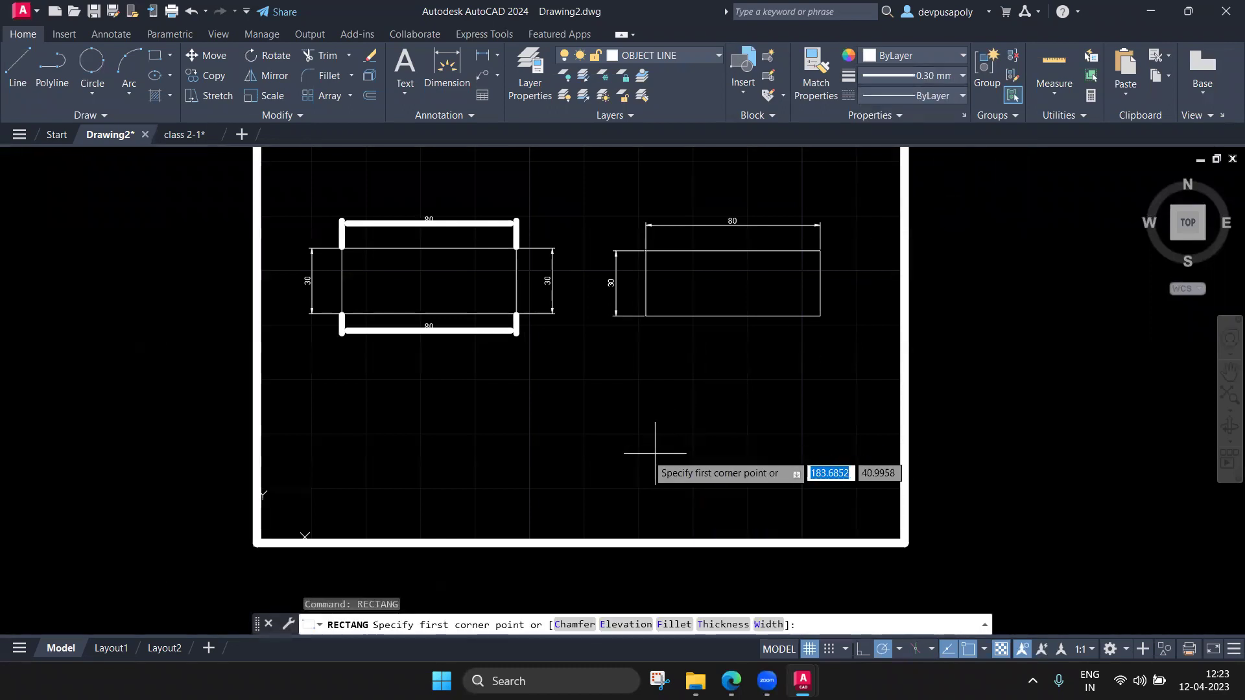
pyautogui.click(530, 489)
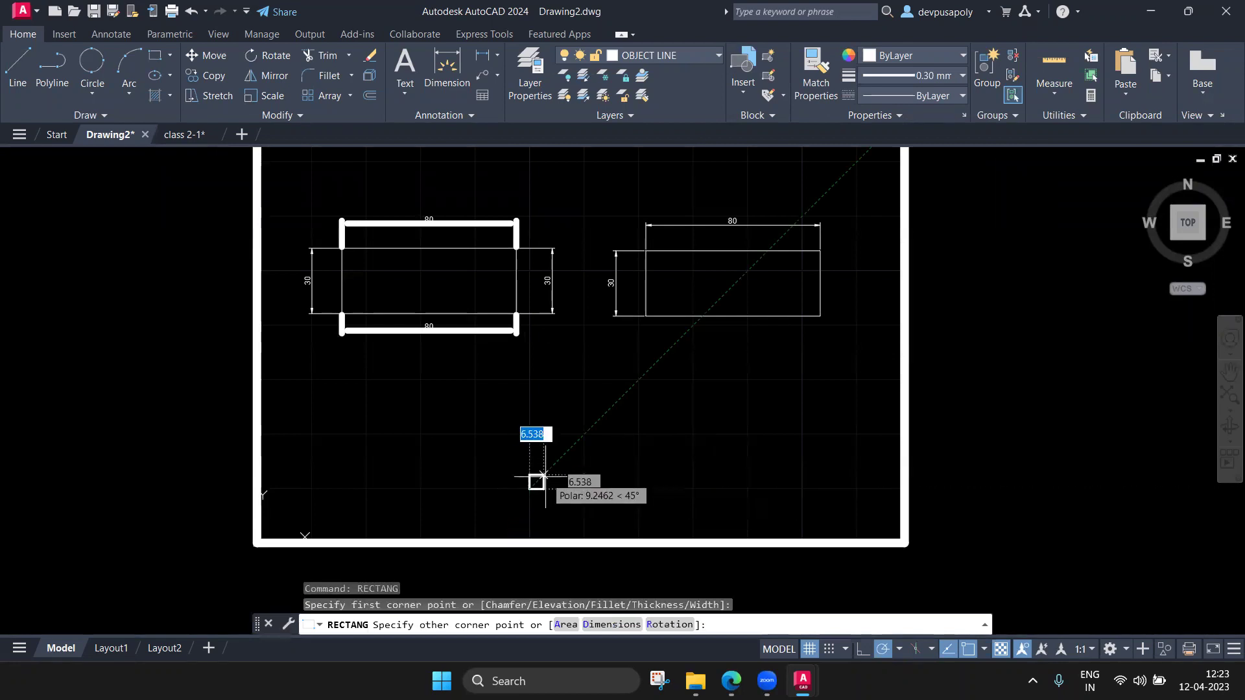
pyautogui.write('r')
pyautogui.press('Return')
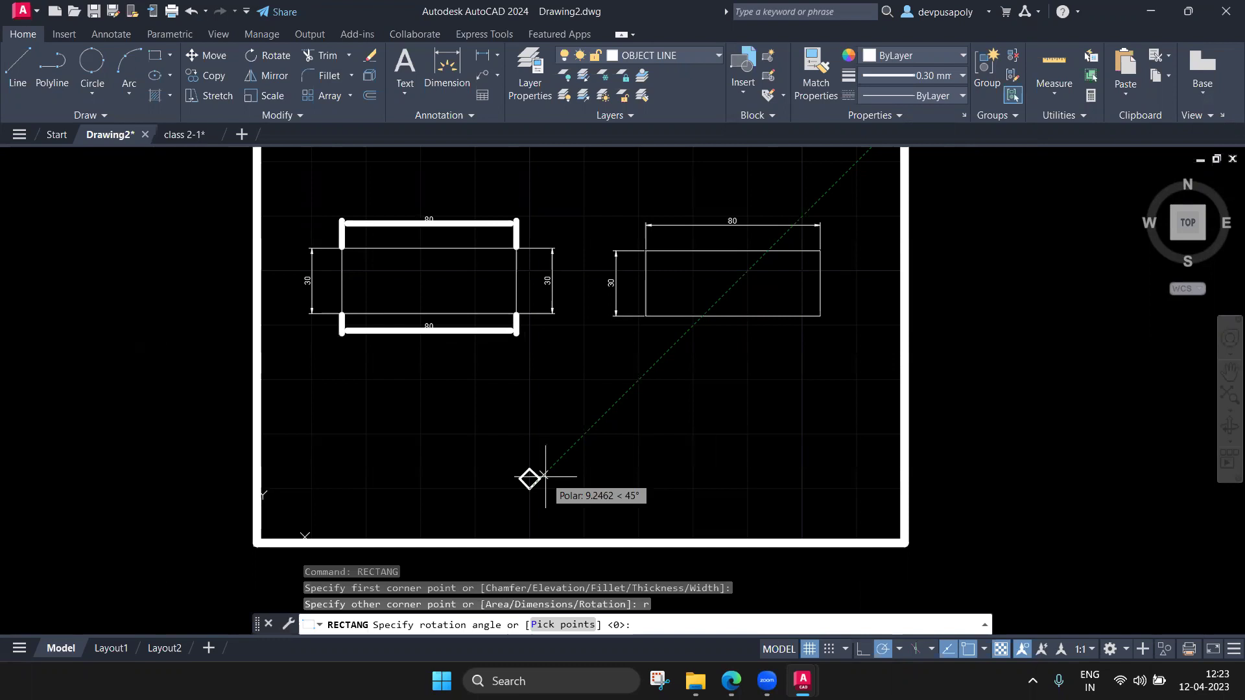
pyautogui.write('45')
pyautogui.press('Return')
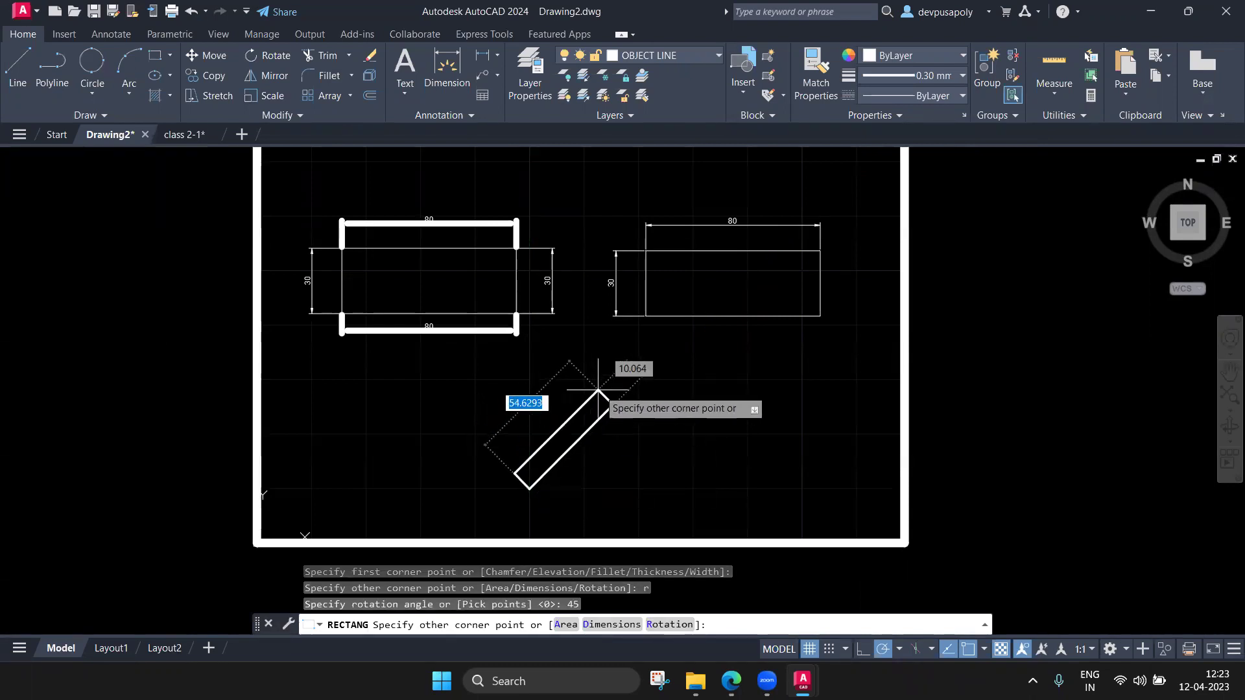
pyautogui.write('80')
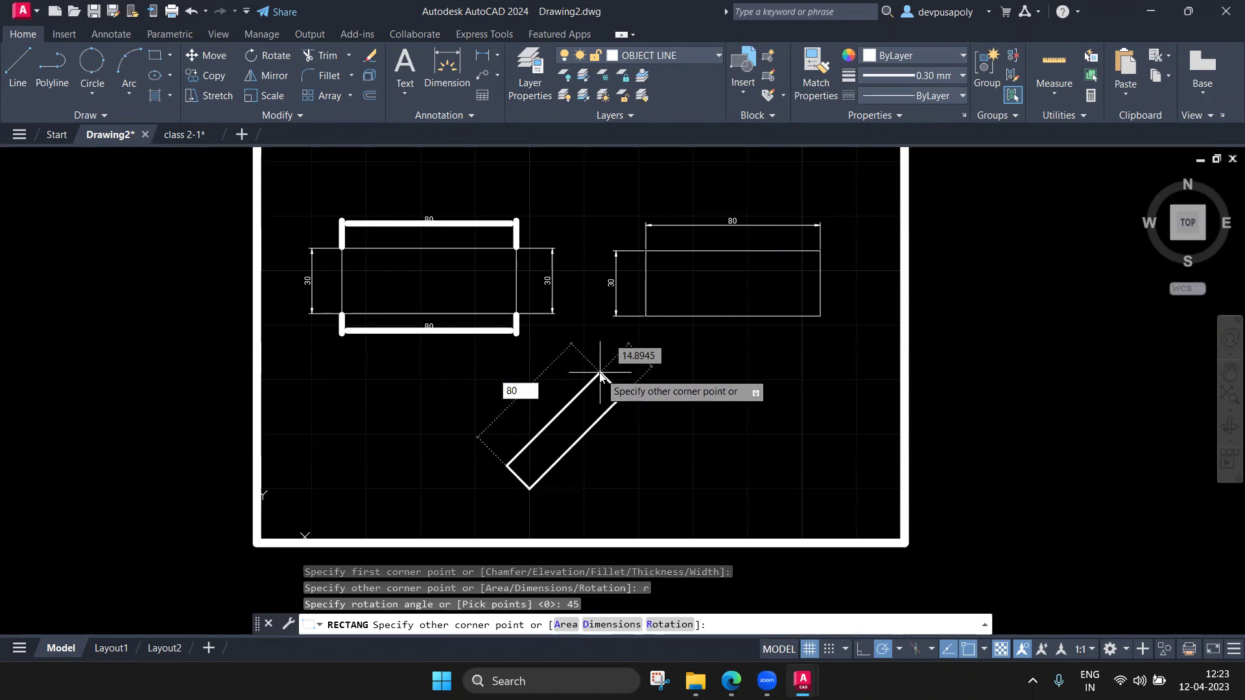
pyautogui.press('Return')
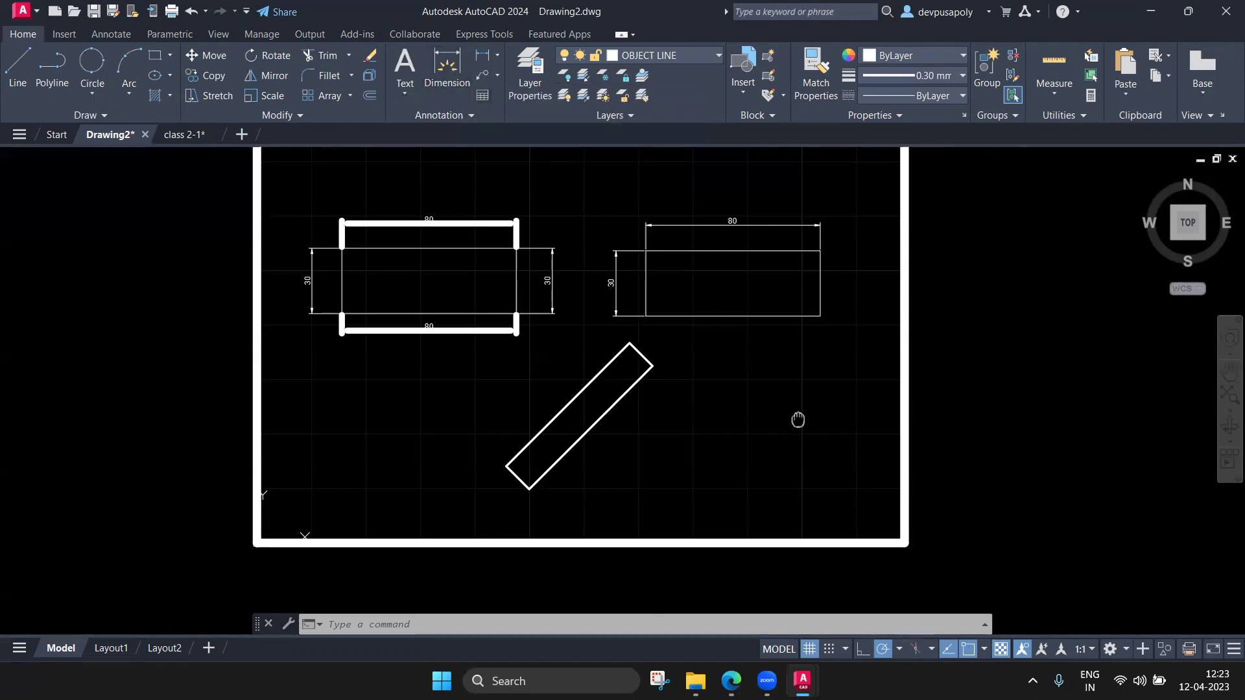
pyautogui.moveTo(798, 419); pyautogui.dragTo(649, 427, button='middle')
pyautogui.write('REC')
pyautogui.press('Return')
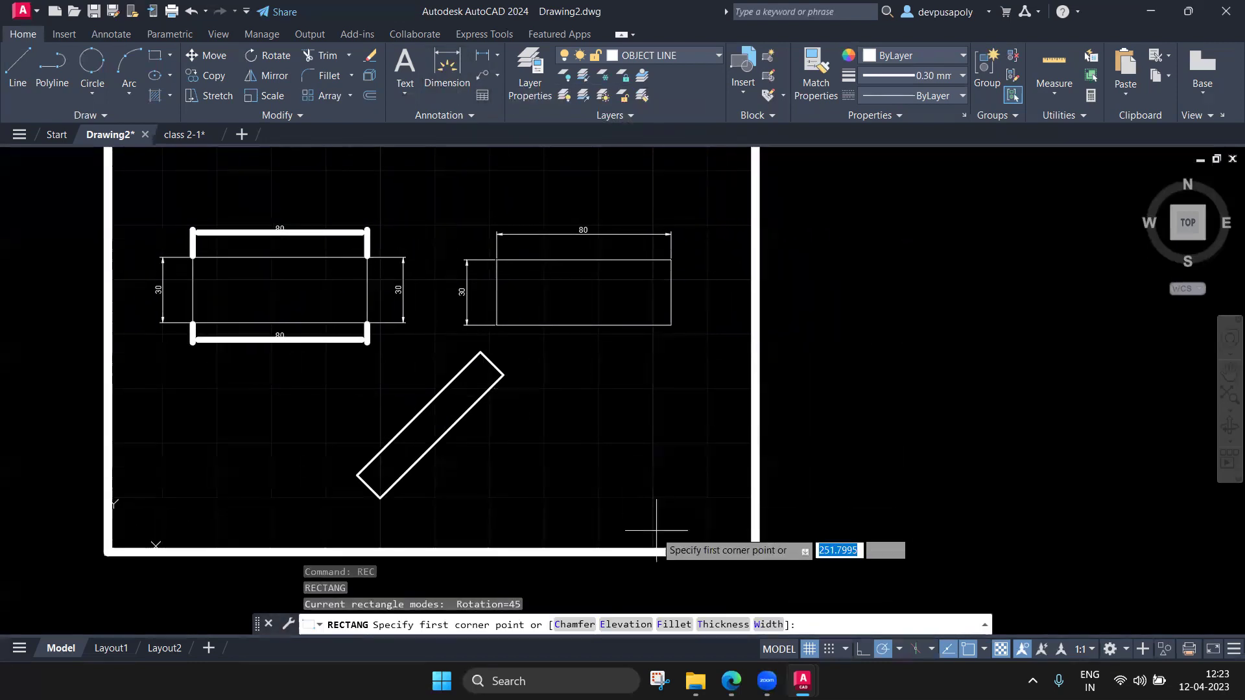
# Draw an 80 by 30 rectangle rotated 60 degrees beside the 45-degree one
pyautogui.click(568, 501)
pyautogui.write('r')
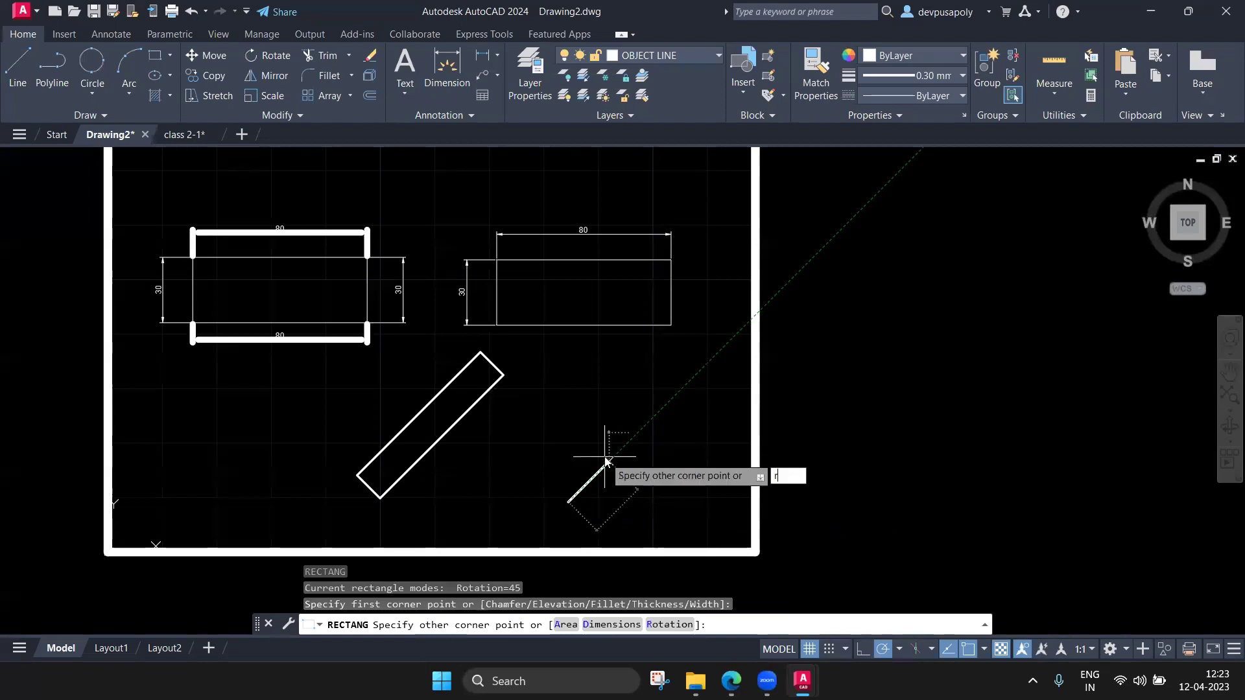
pyautogui.press('Return')
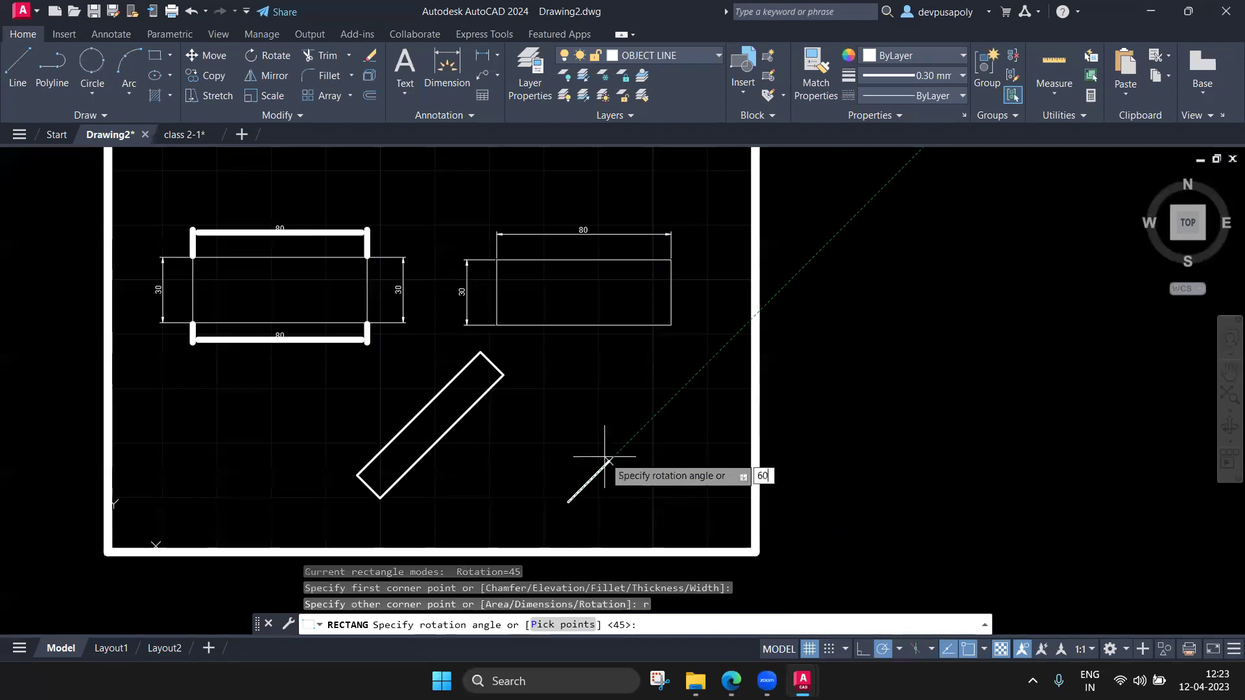
pyautogui.write('60')
pyautogui.press('Return')
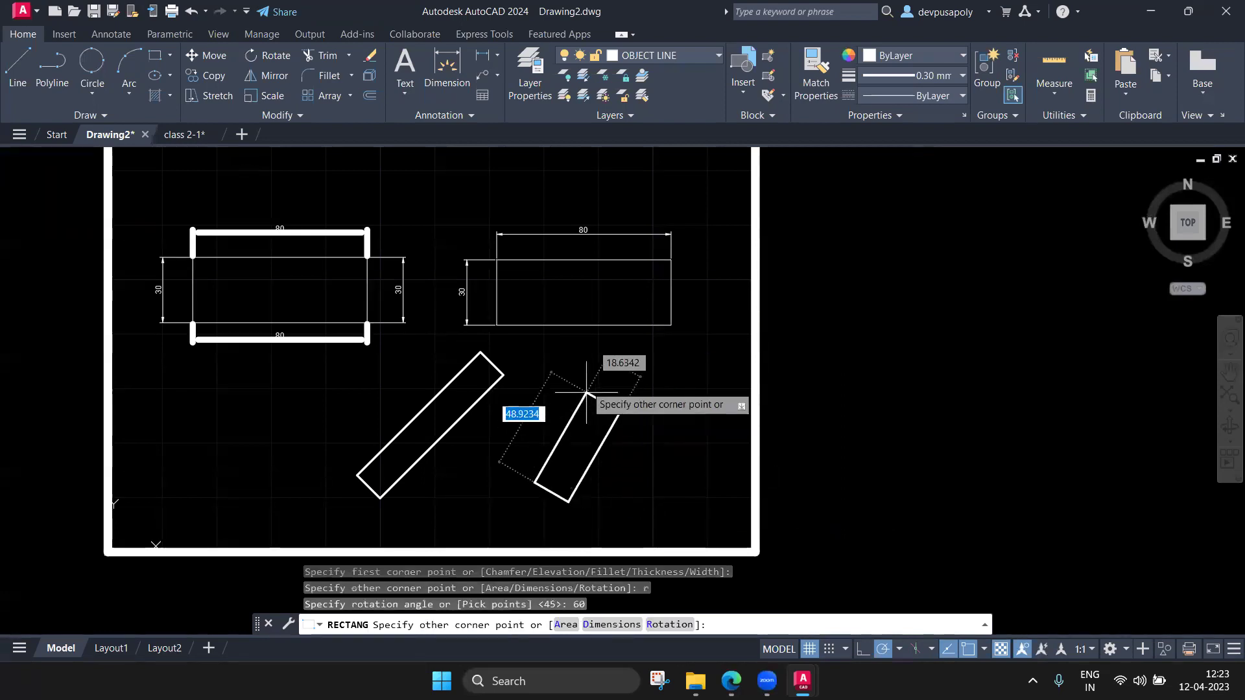
pyautogui.write('80')
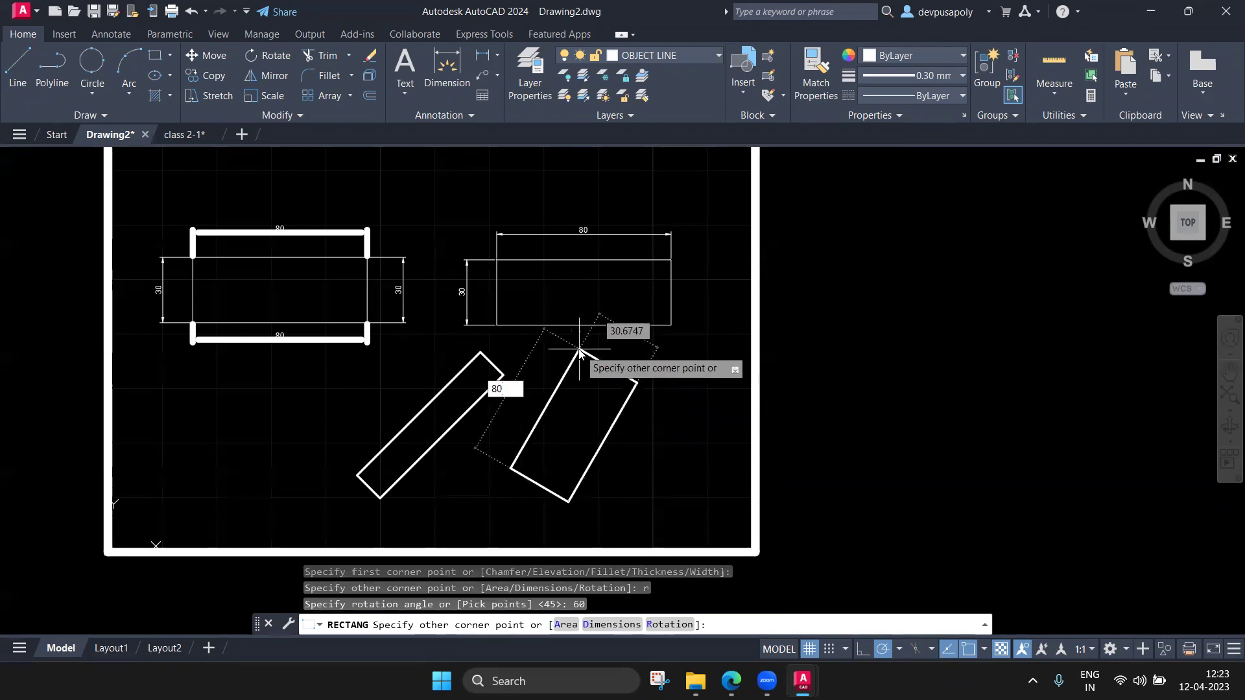
pyautogui.press('Tab')
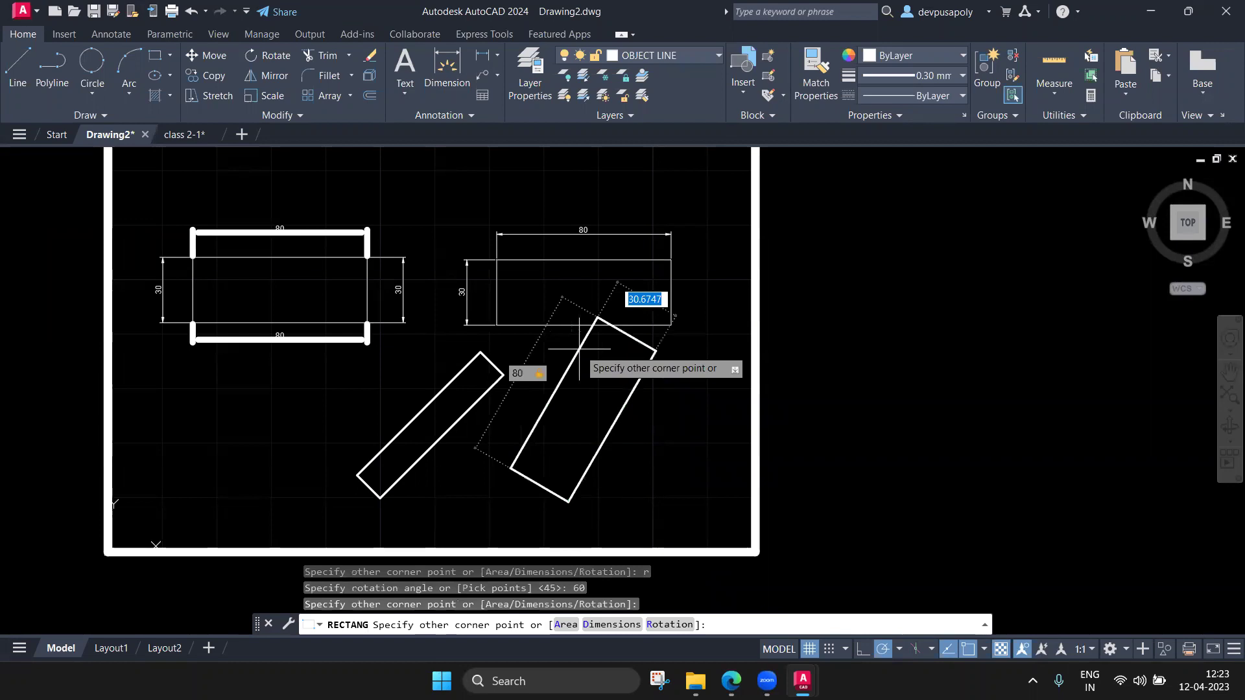
pyautogui.write('30')
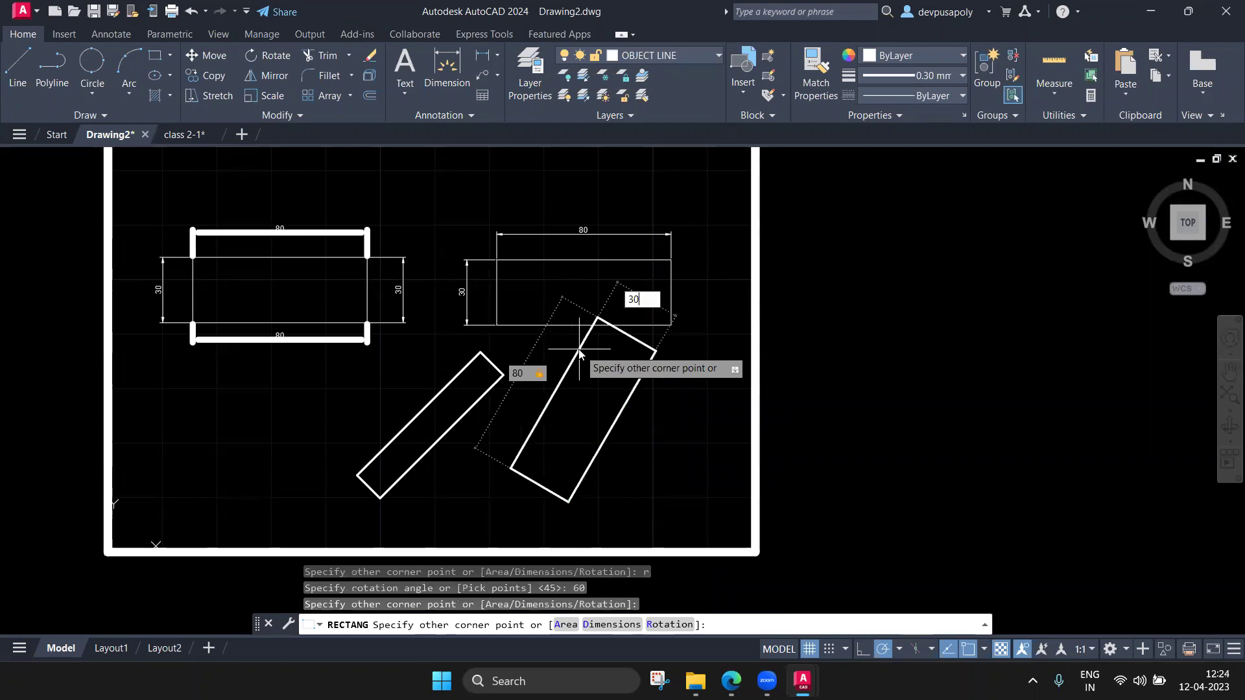
pyautogui.press('Return')
pyautogui.scroll(-2, 674, 409)
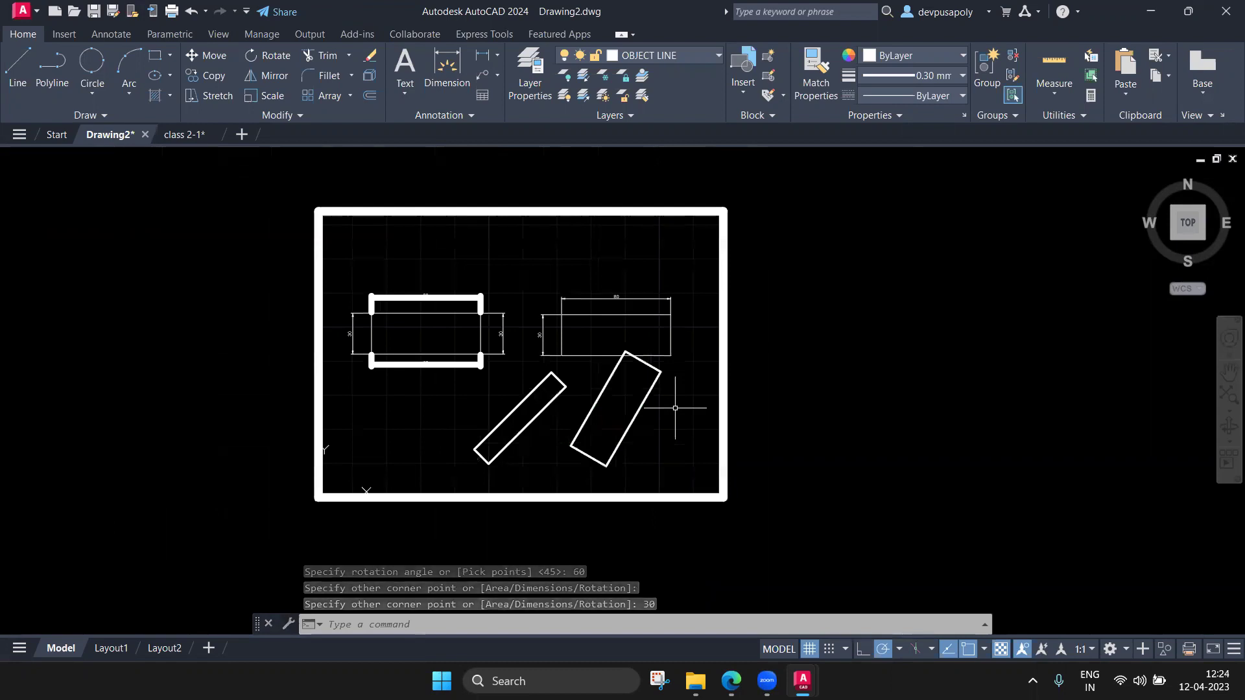
pyautogui.scroll(2, 675, 408)
pyautogui.moveTo(675, 408); pyautogui.dragTo(738, 405, button='middle')
pyautogui.write('rec')
pyautogui.press('Return')
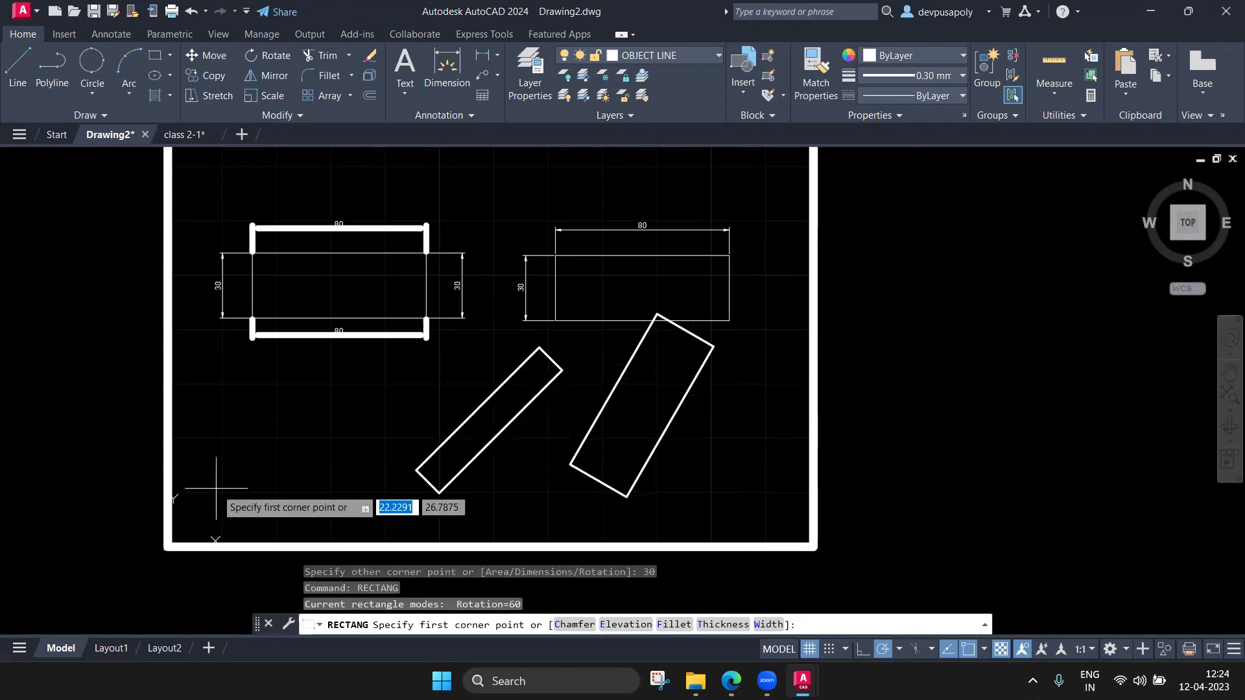
# Draw a 50 by 25 tilted rectangle in the sheet's lower left
pyautogui.click(216, 488)
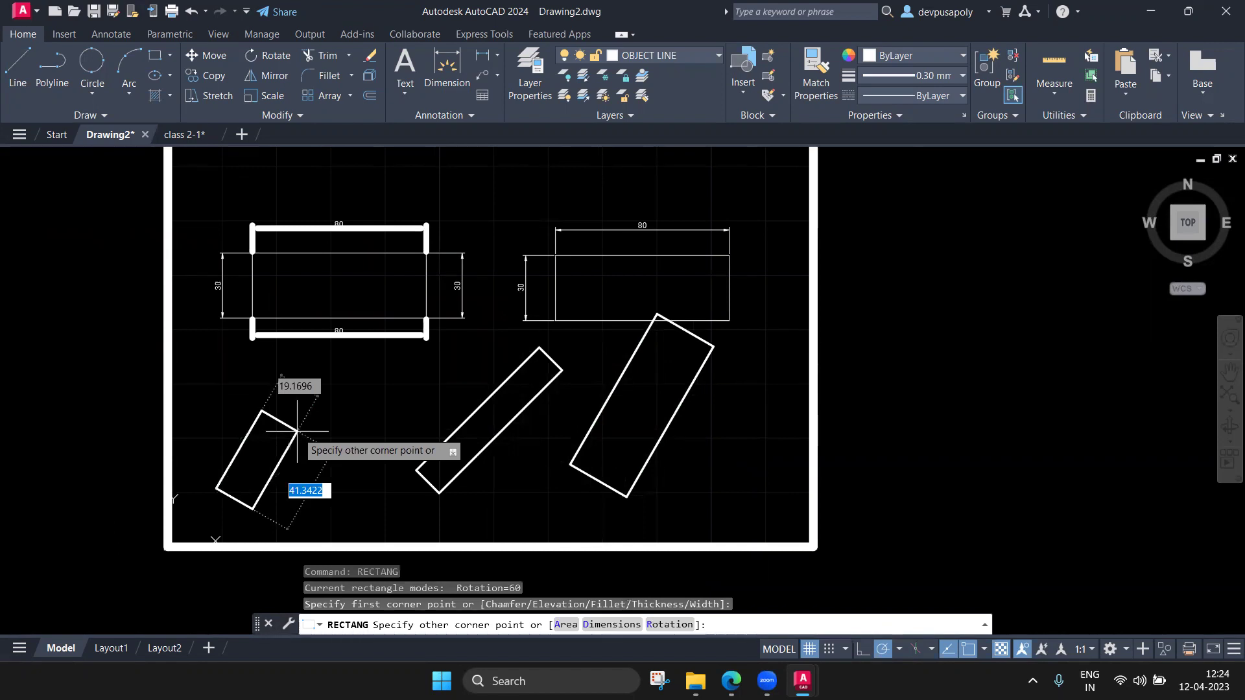
pyautogui.write('50')
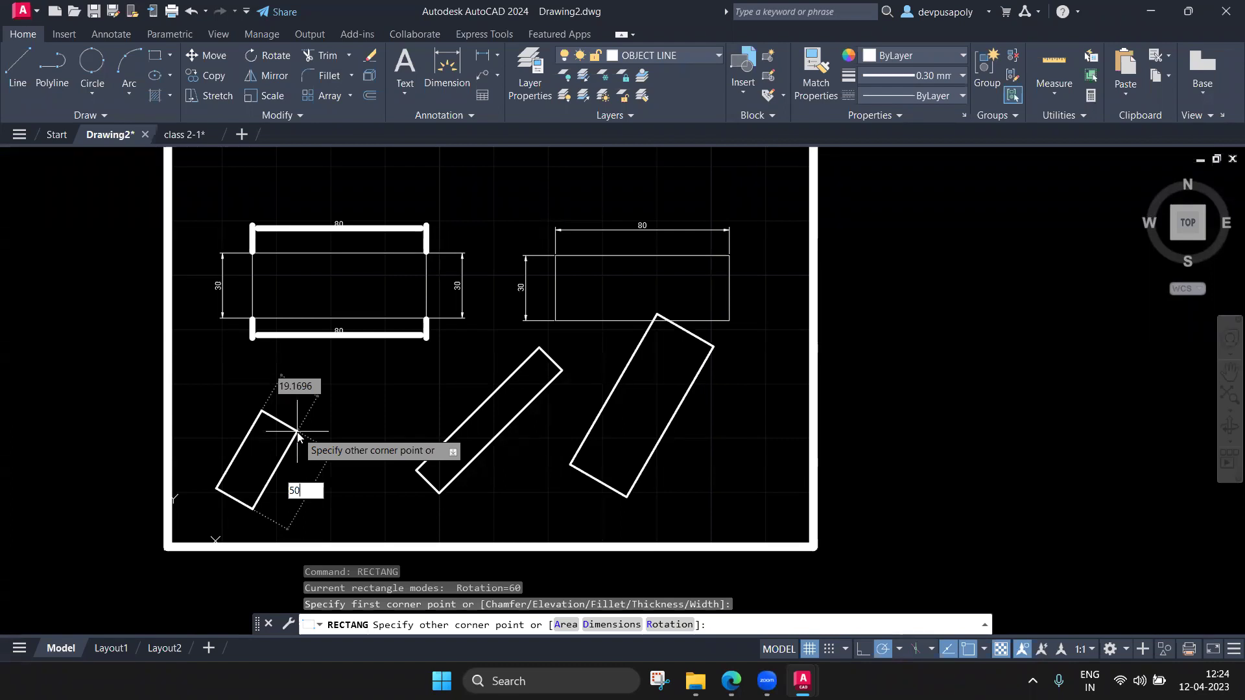
pyautogui.press('Tab')
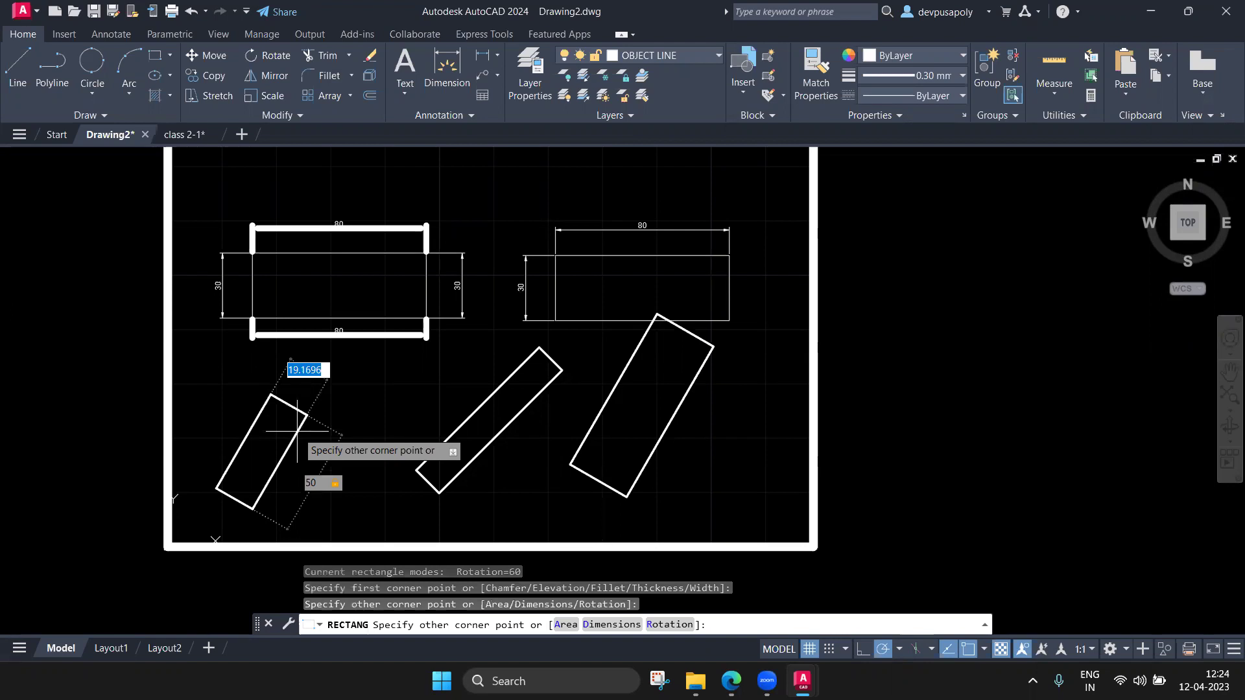
pyautogui.write('25')
pyautogui.press('Return')
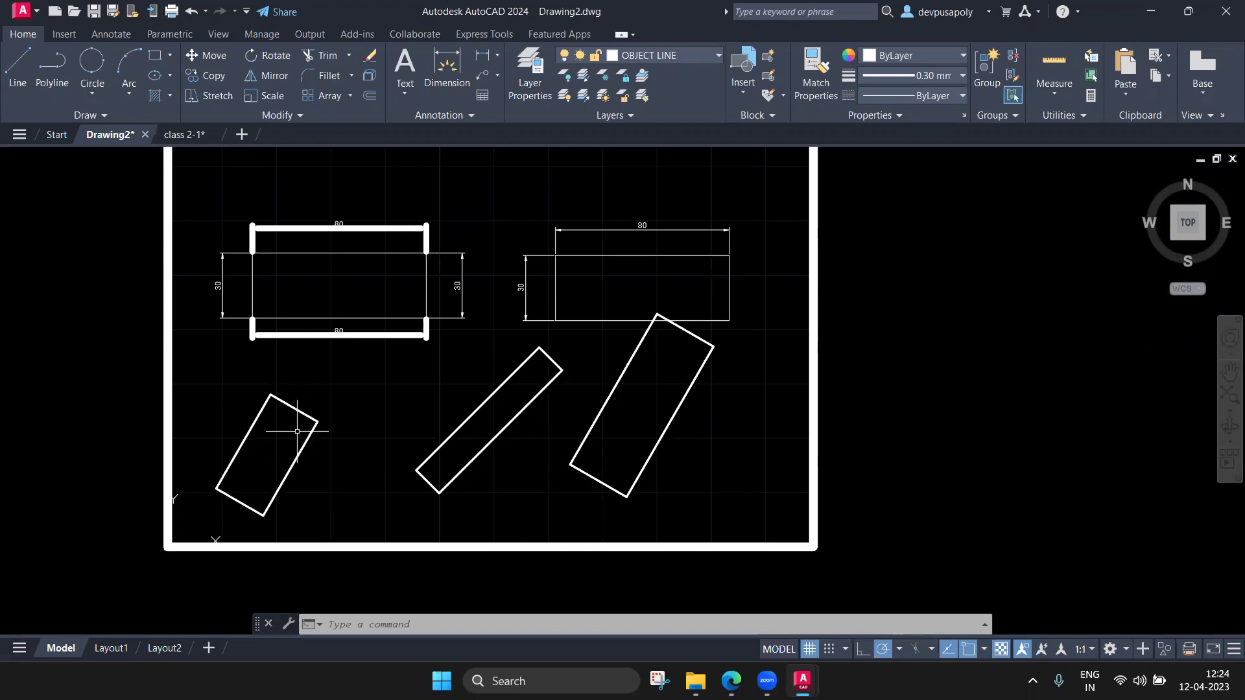
# Begin another rectangle near the bottom right and choose the Rotation option
pyautogui.write('rec')
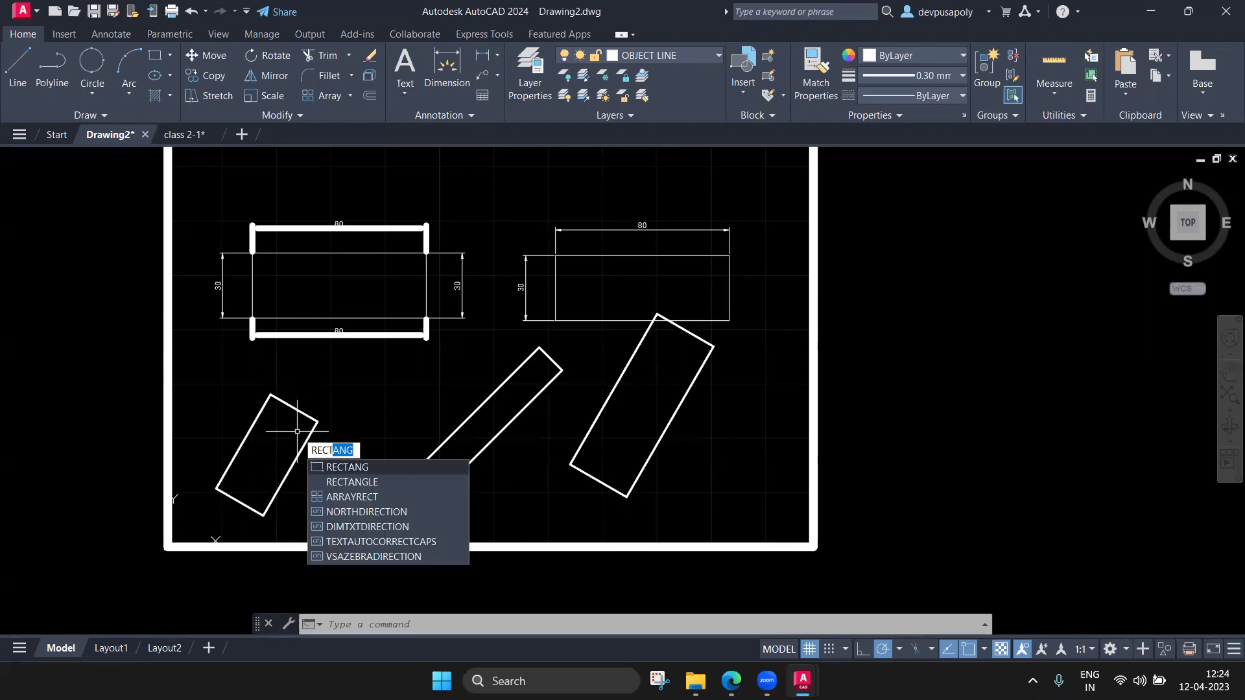
pyautogui.press('Return')
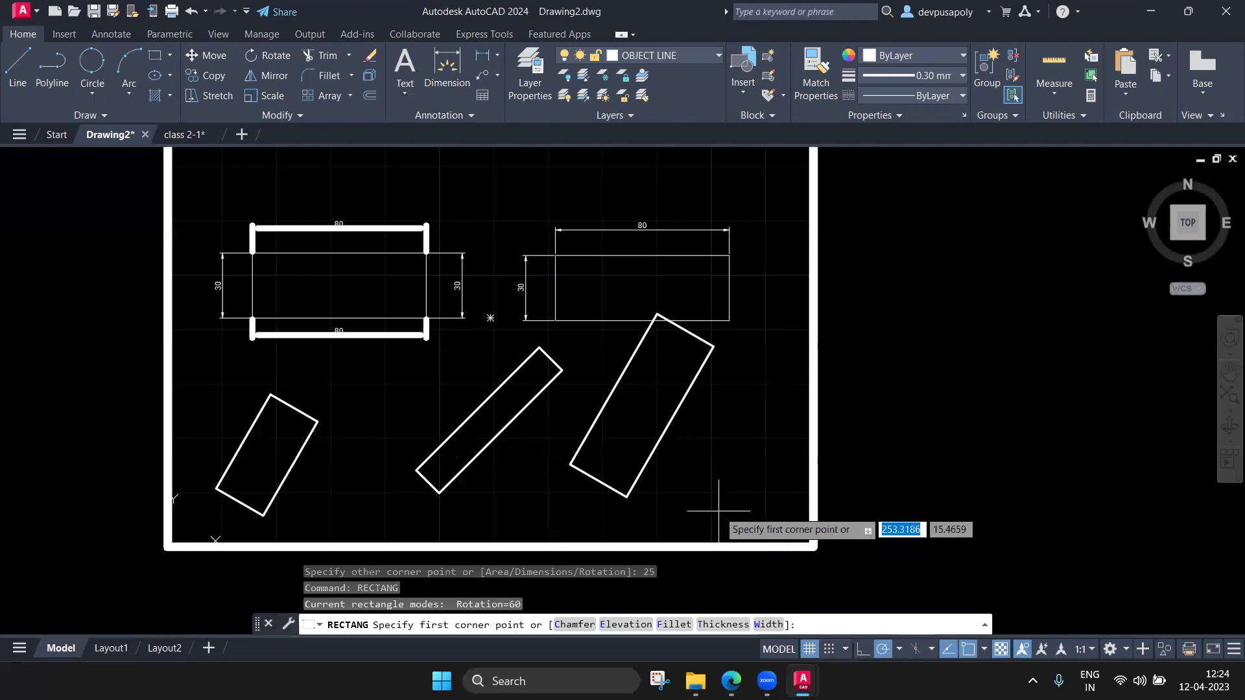
pyautogui.click(691, 501)
pyautogui.write('r')
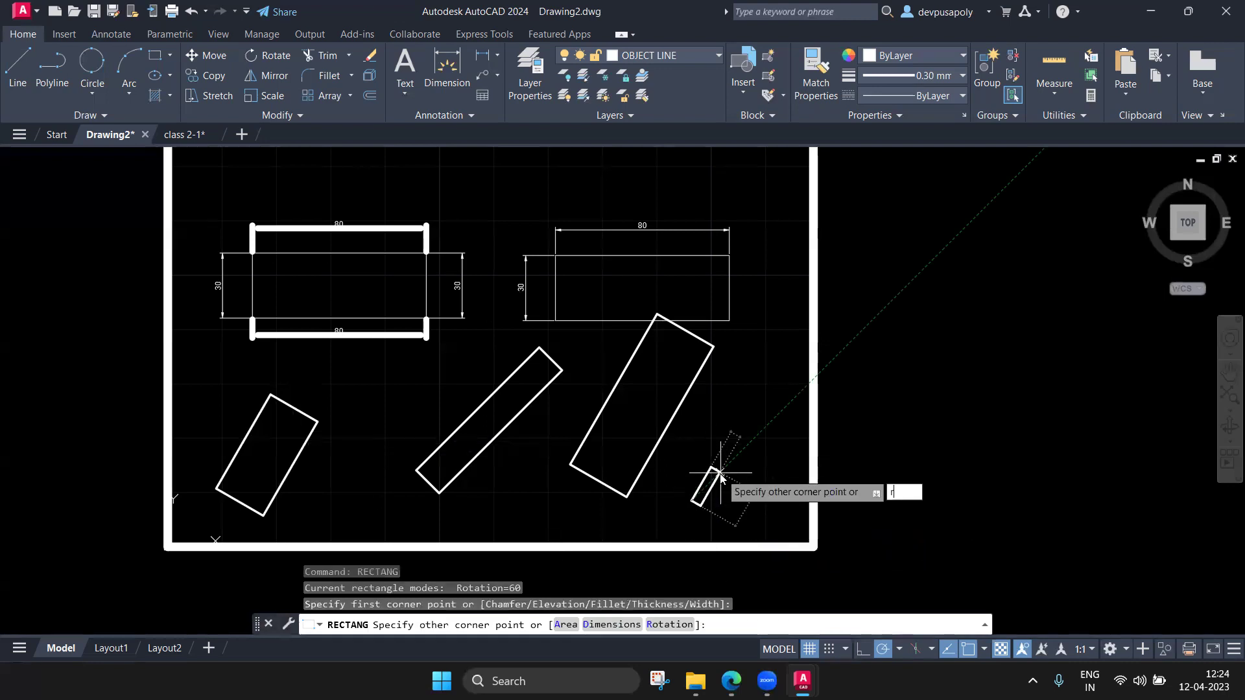
pyautogui.press('Return')
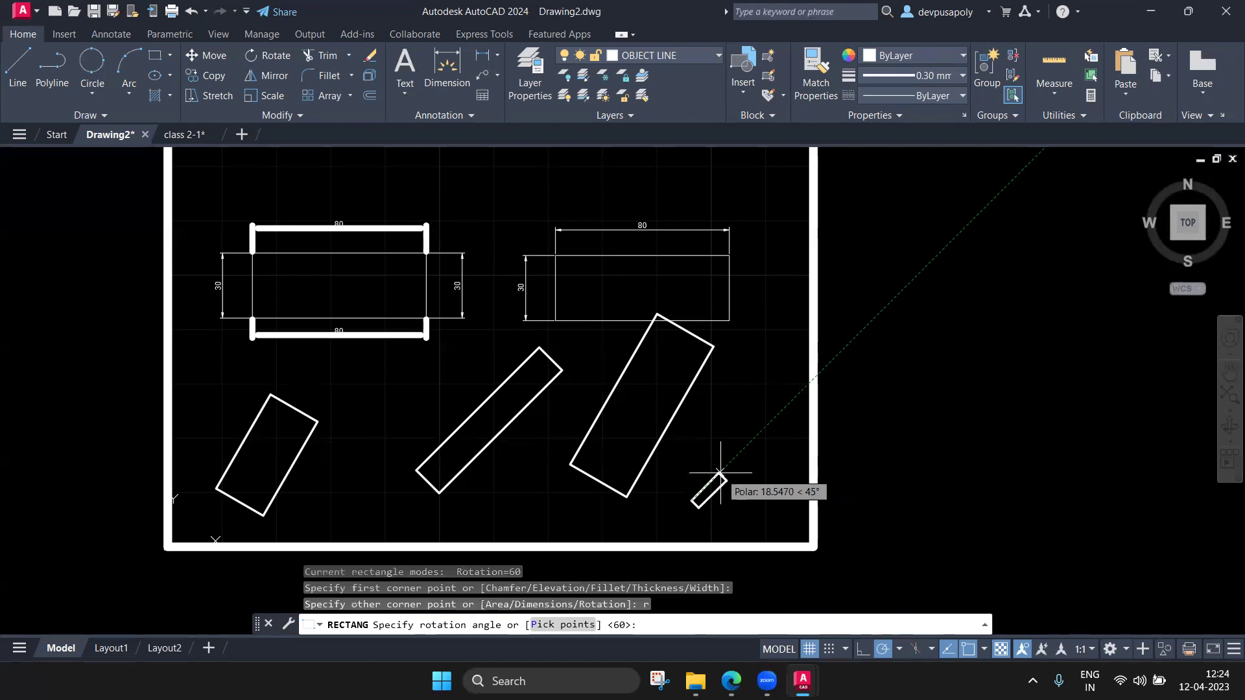
# Finish the rectangle with rotation 0 and a size of 30 by 20
pyautogui.write('0')
pyautogui.press('Return')
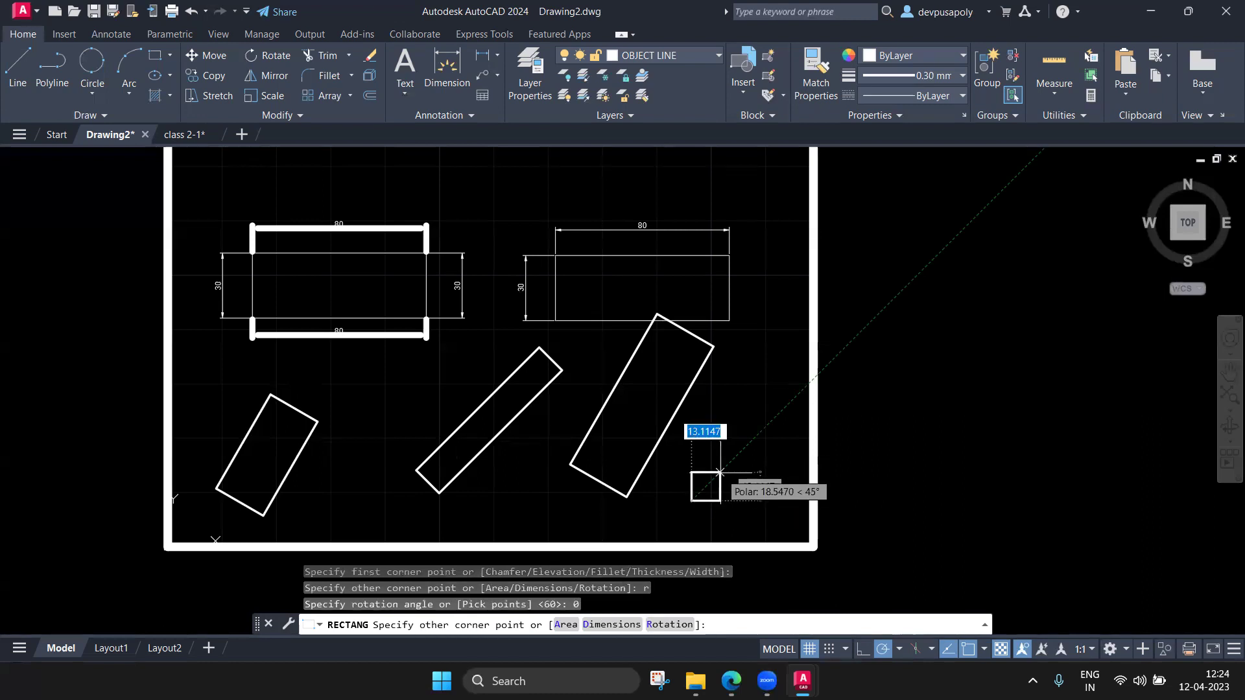
pyautogui.write('30')
pyautogui.press('Tab')
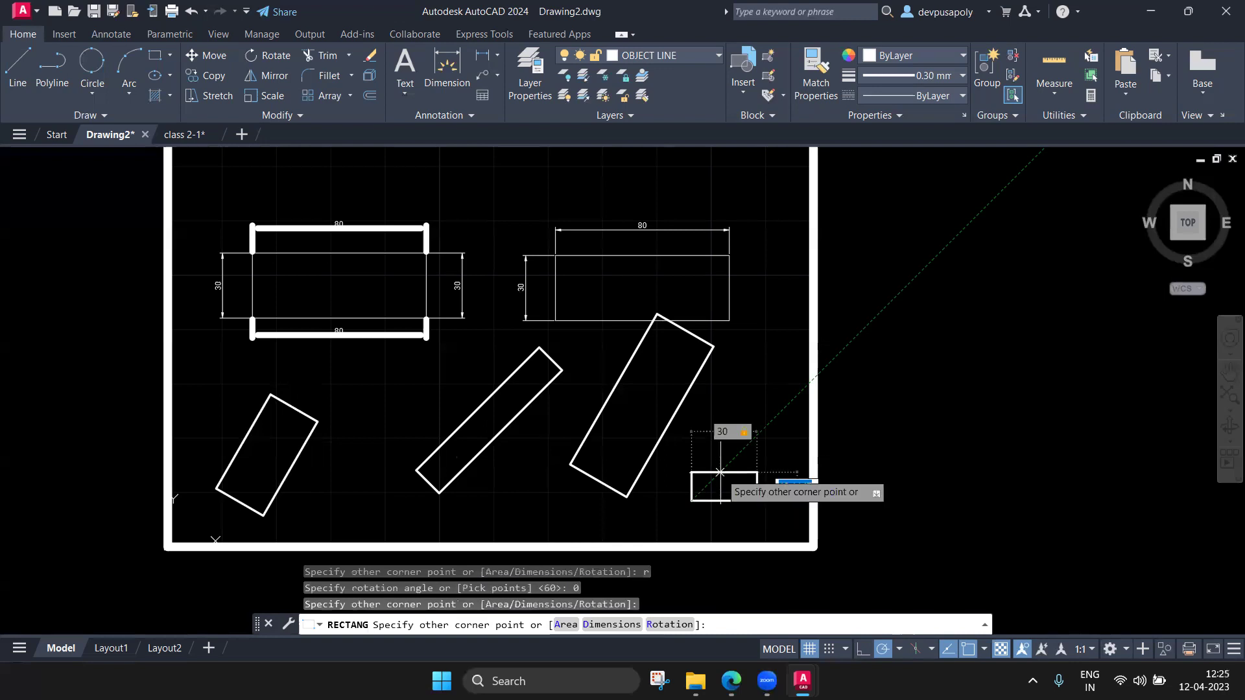
pyautogui.write('20')
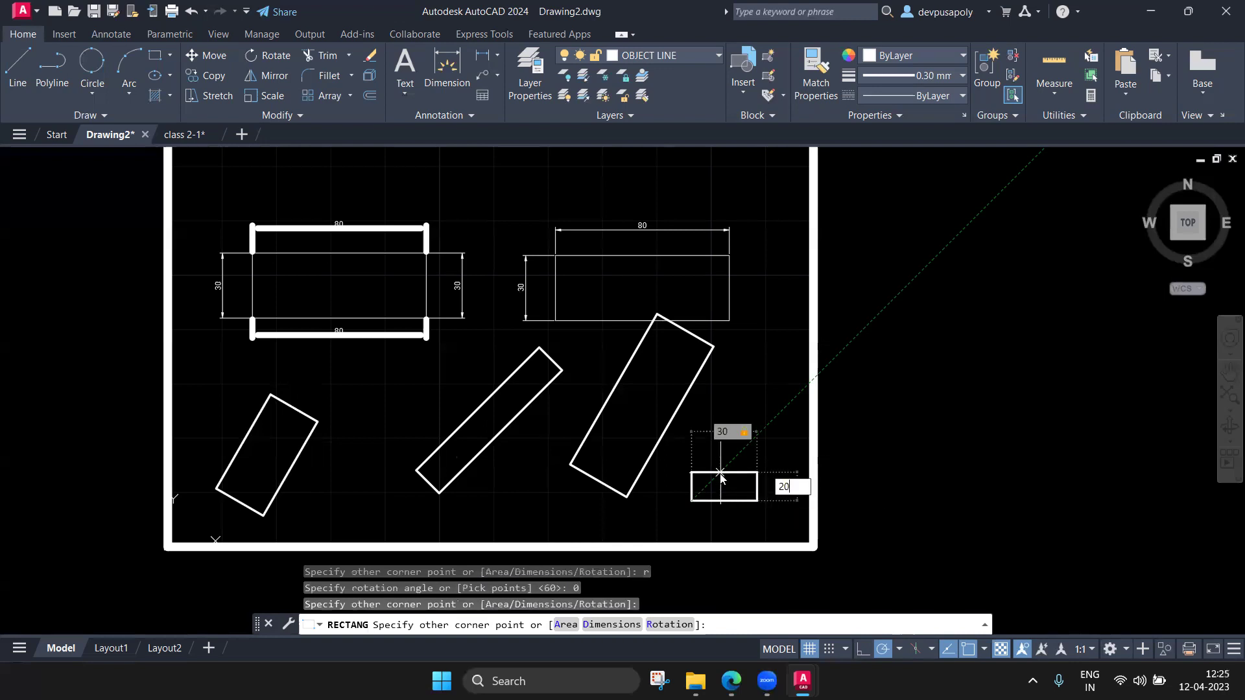
pyautogui.press('Return')
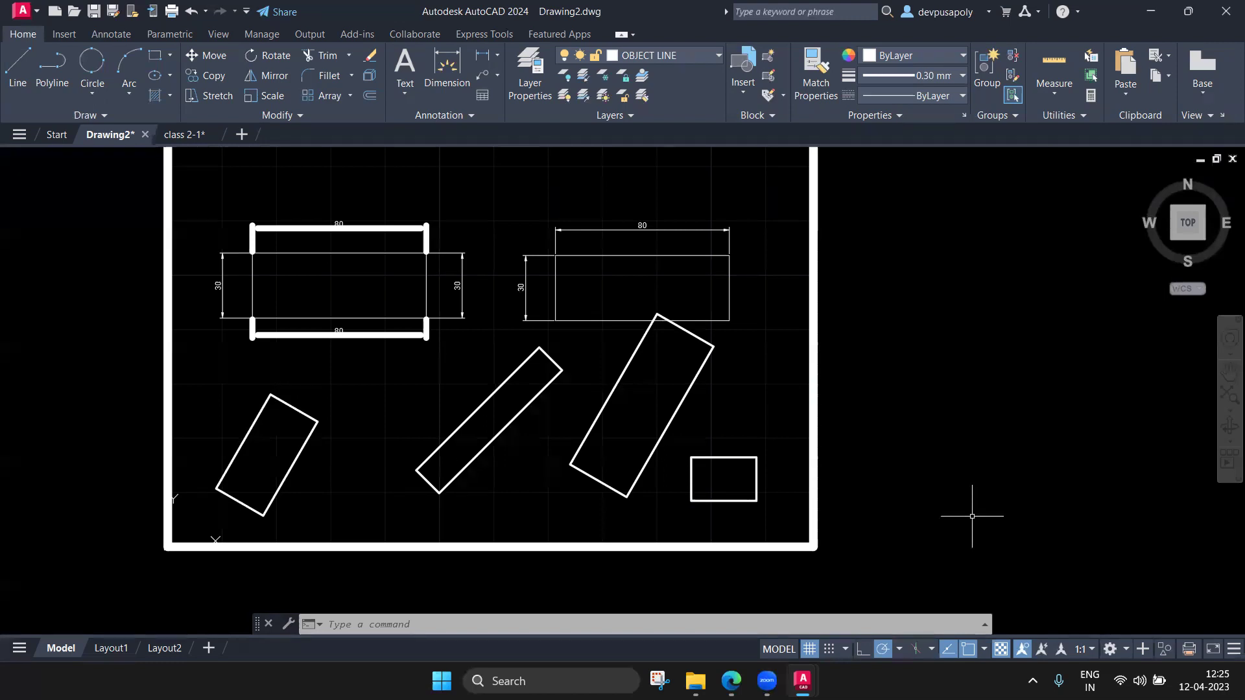
pyautogui.scroll(-3, 952, 498)
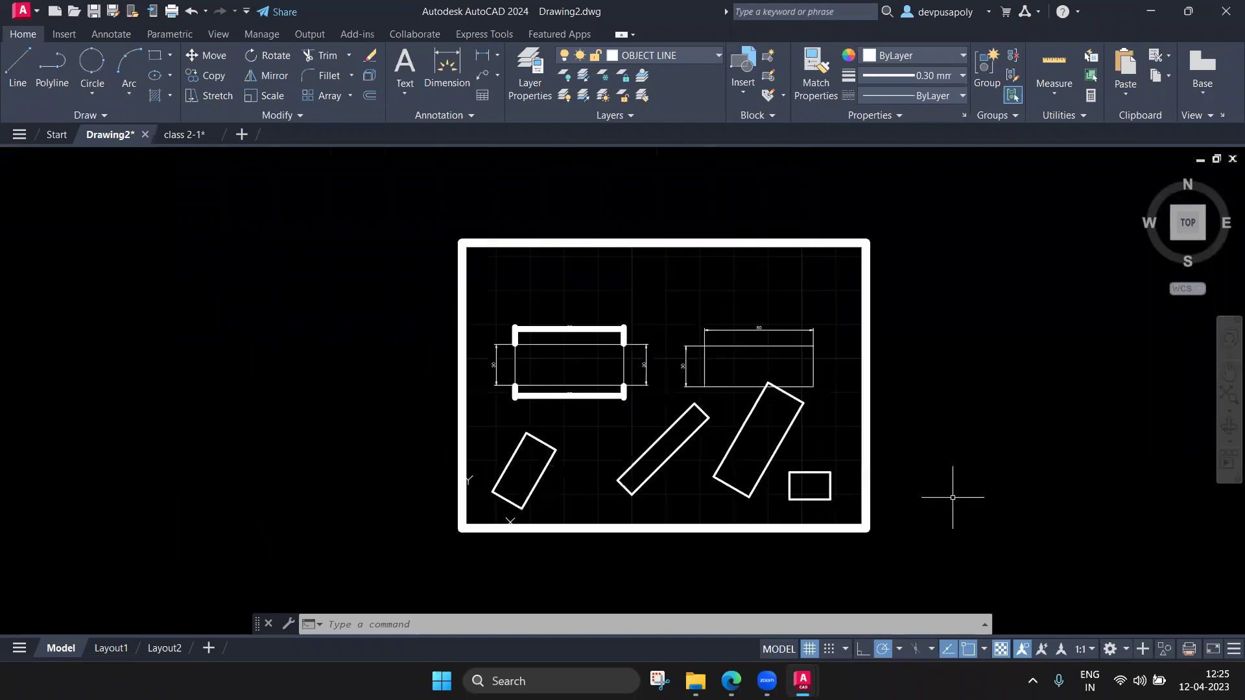
pyautogui.moveTo(952, 497)
pyautogui.mouseDown(button='middle')
pyautogui.moveTo(797, 445)
pyautogui.moveTo(833, 466)
pyautogui.mouseUp(button='middle')
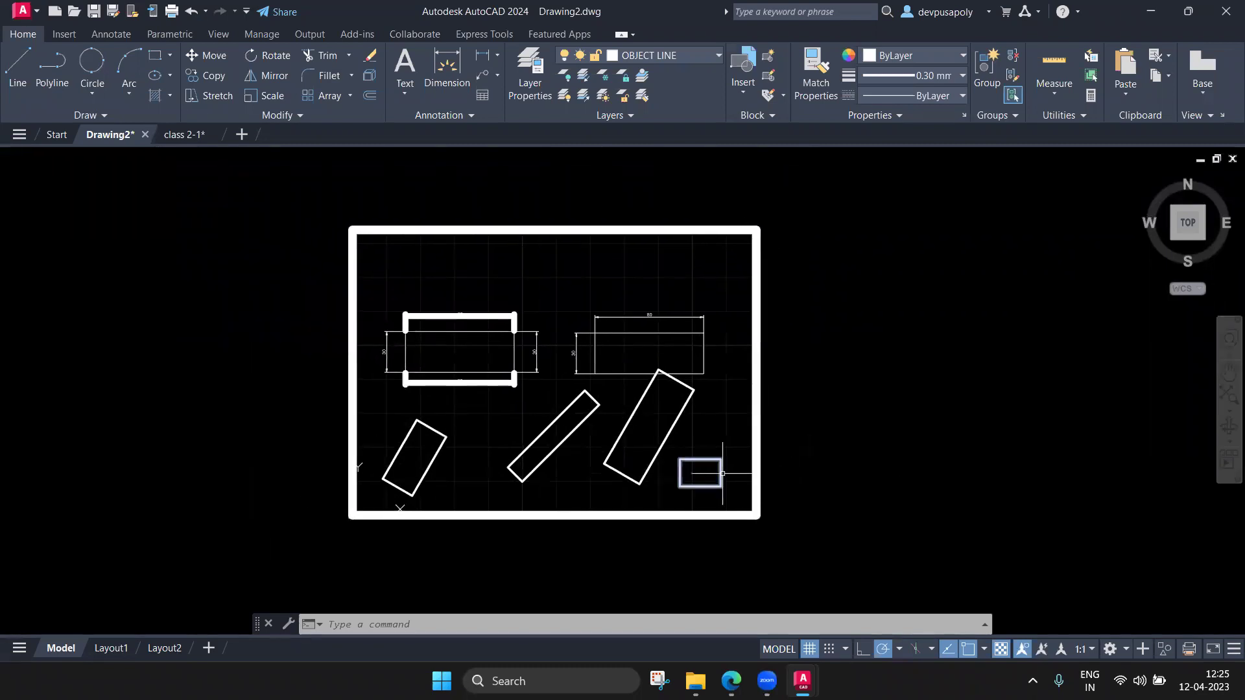
pyautogui.scroll(2, 723, 473)
pyautogui.moveTo(723, 473)
pyautogui.mouseDown(button='middle')
pyautogui.moveTo(819, 492)
pyautogui.moveTo(791, 449)
pyautogui.mouseUp(button='middle')
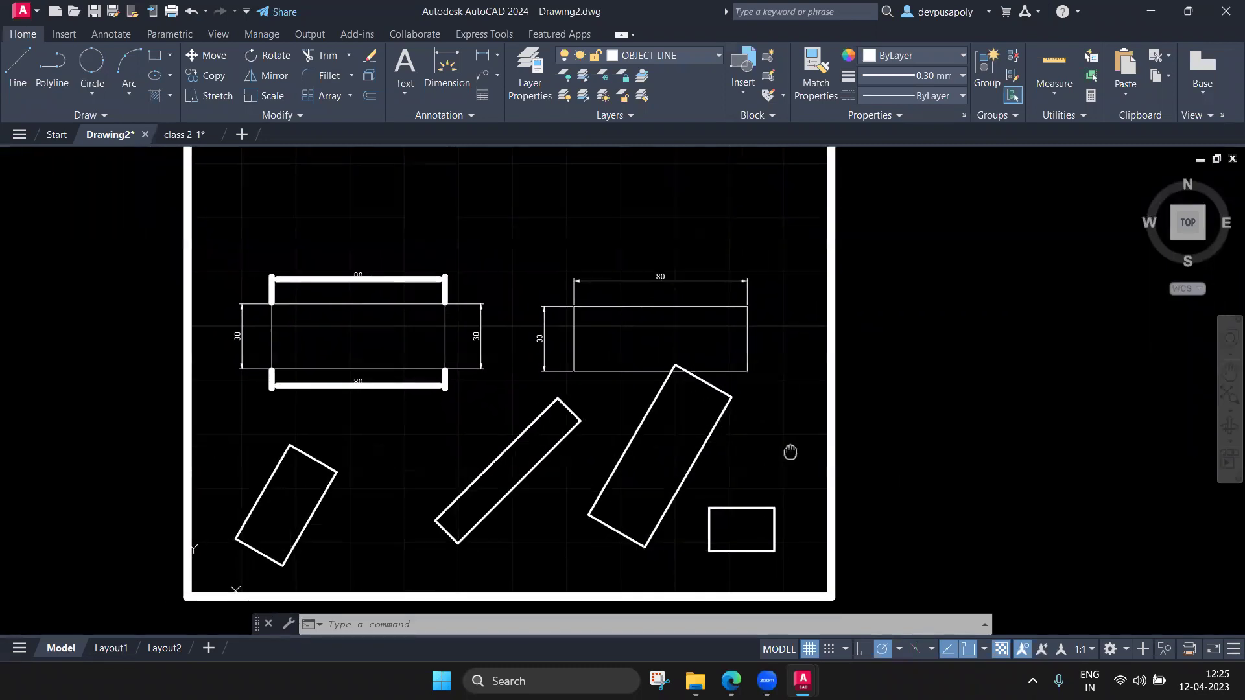
pyautogui.click(241, 134)
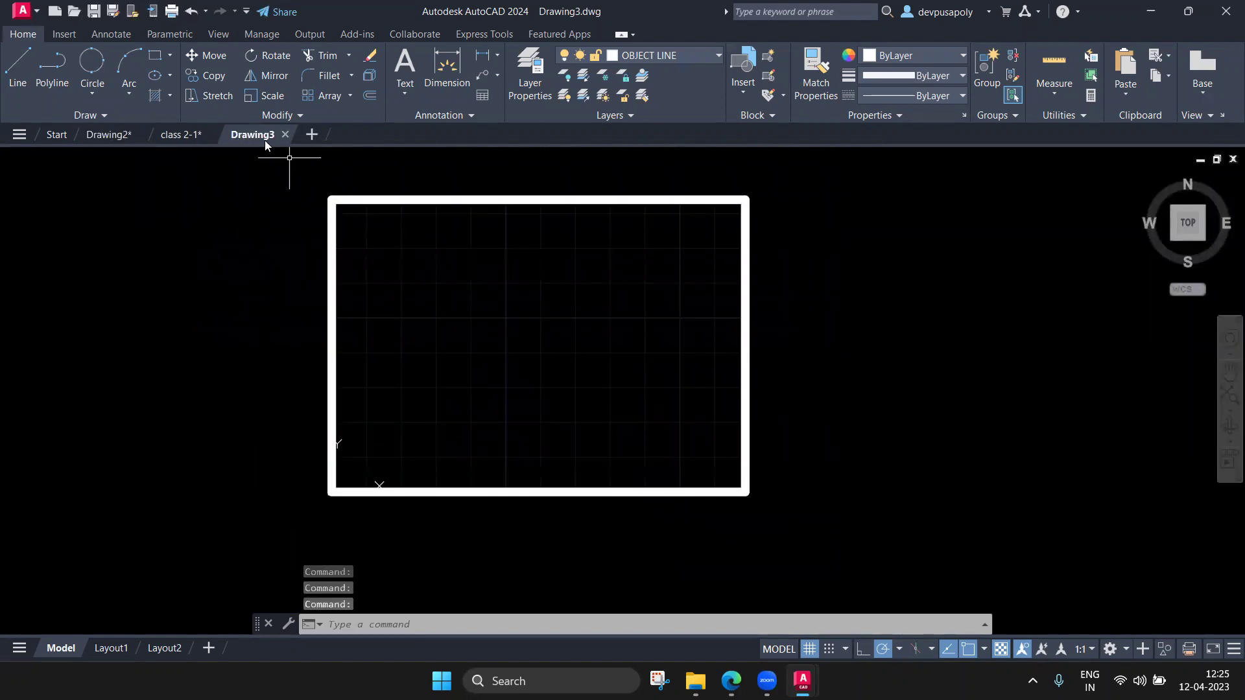
pyautogui.moveTo(730, 680)
pyautogui.click(285, 134)
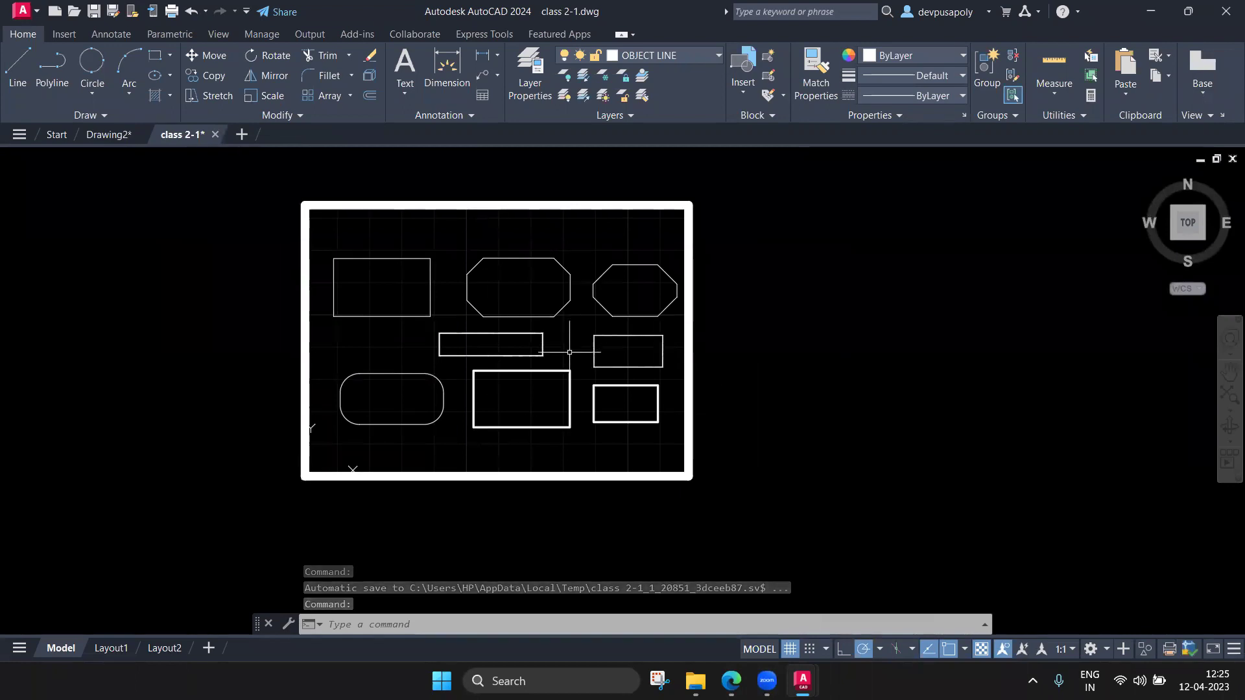
pyautogui.click(113, 135)
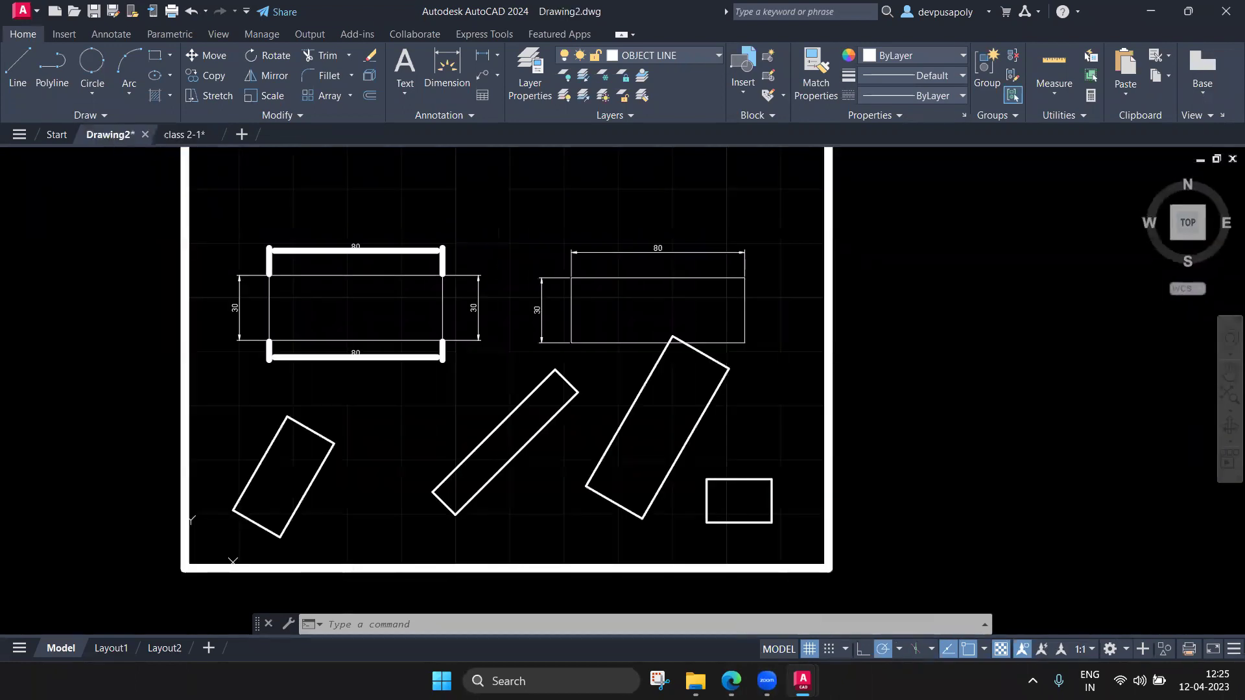
pyautogui.scroll(-2, 735, 389)
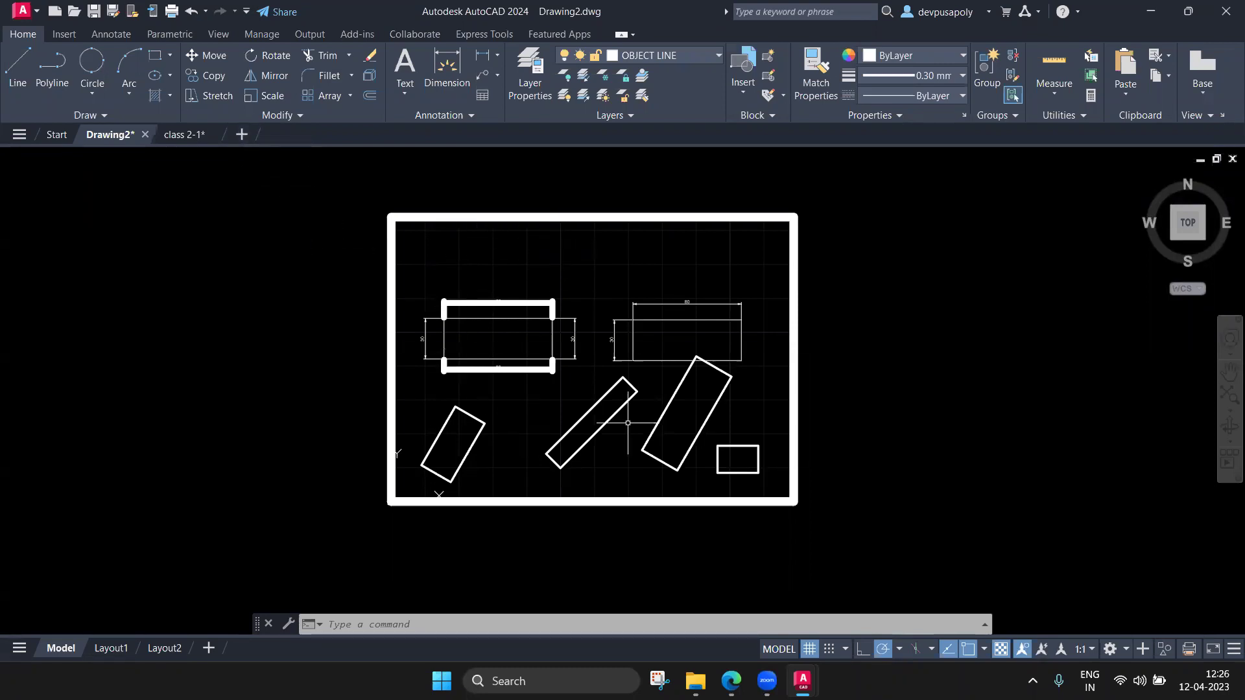
pyautogui.moveTo(675, 320)
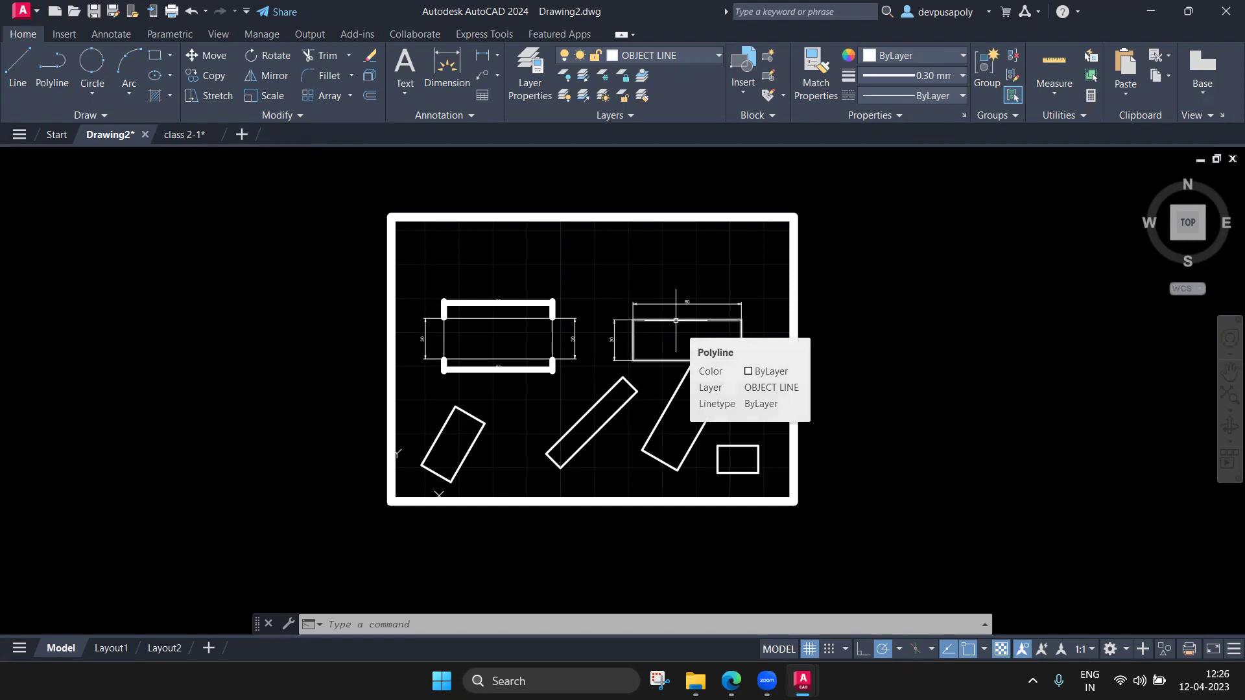
# Create a new blank drawing, Drawing4, without choosing a template
pyautogui.click(22, 11)
pyautogui.moveTo(62, 101)
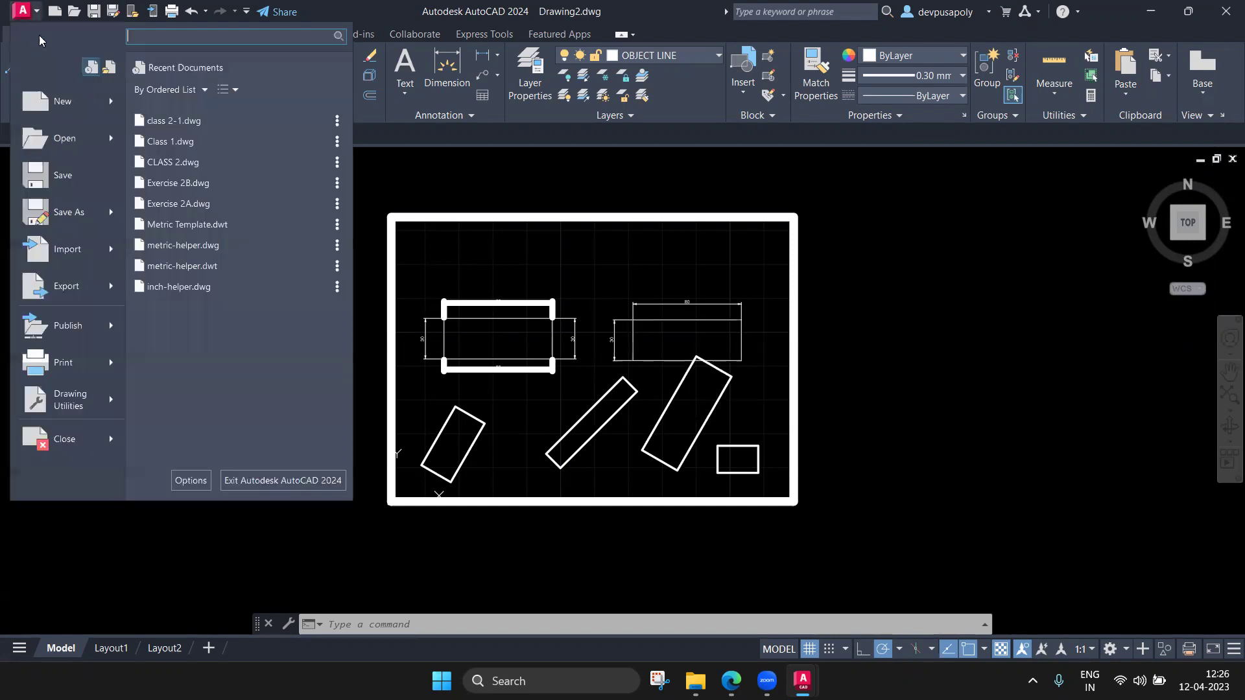
pyautogui.click(76, 112)
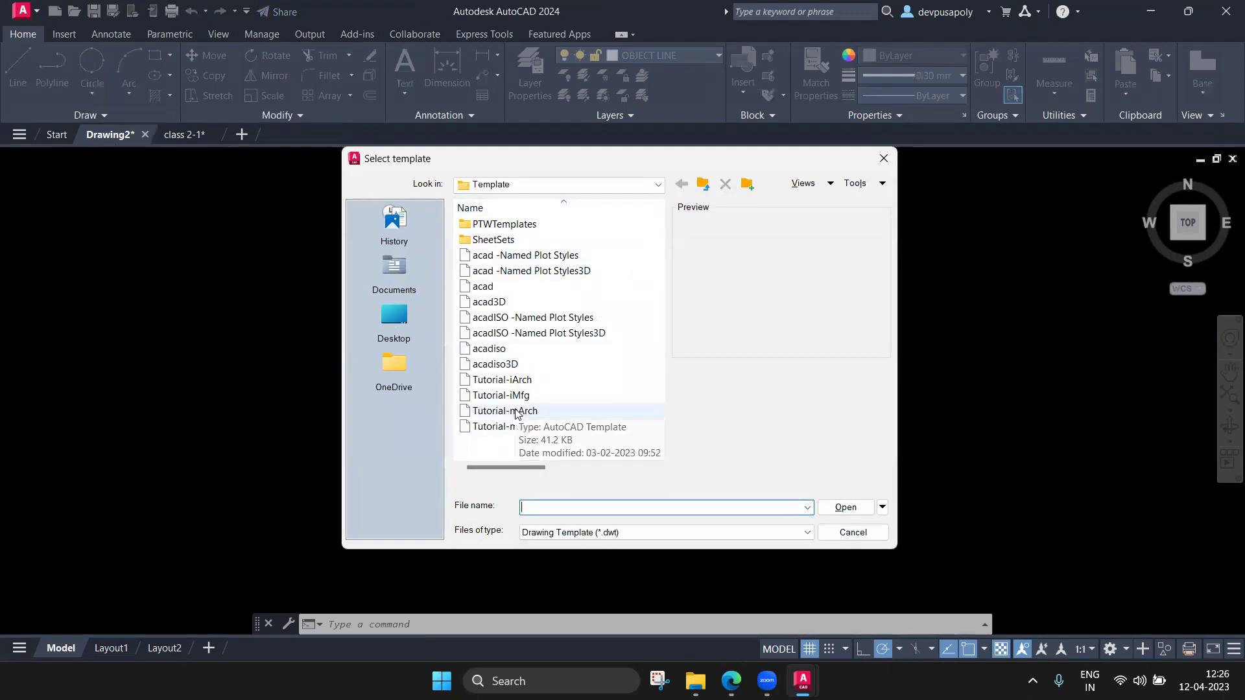
pyautogui.click(883, 158)
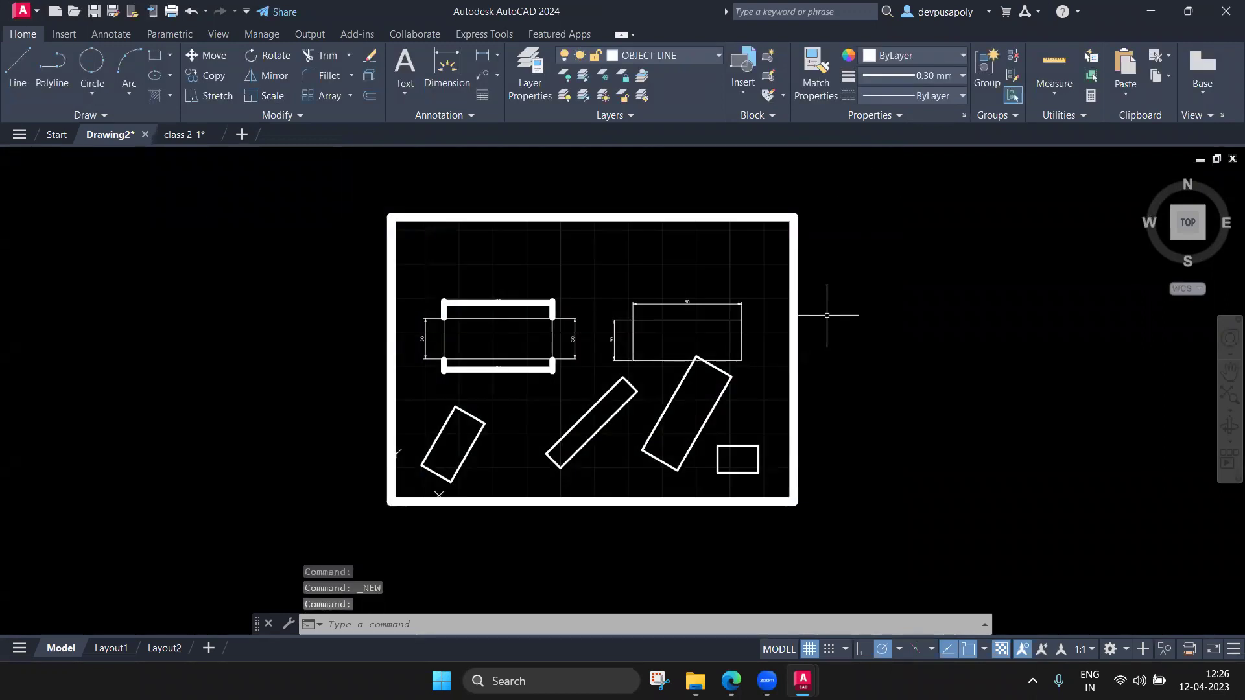
pyautogui.click(241, 134)
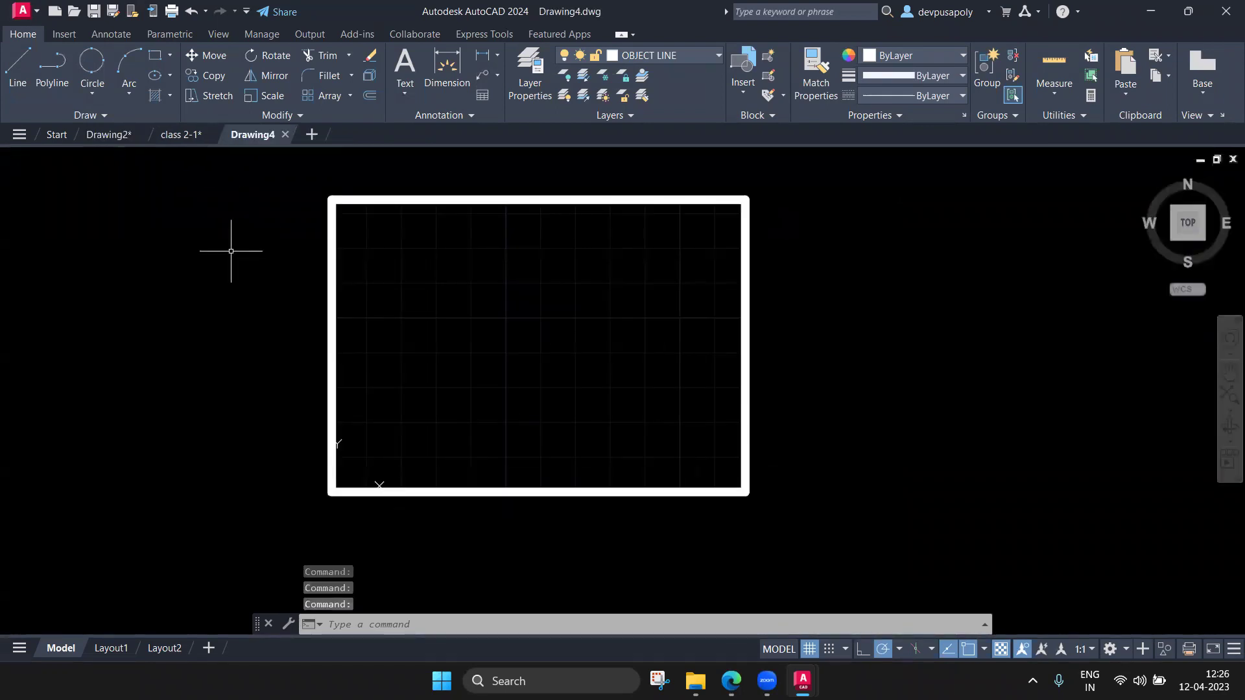
# Review the textbook's page 78 Grid and Increment Snap section, then return to Drawing4
pyautogui.click(731, 681)
pyautogui.scroll(-3, 712, 569)
pyautogui.scroll(-3, 606, 361)
pyautogui.scroll(-3, 647, 363)
pyautogui.scroll(-3, 610, 363)
pyautogui.scroll(5, 609, 363)
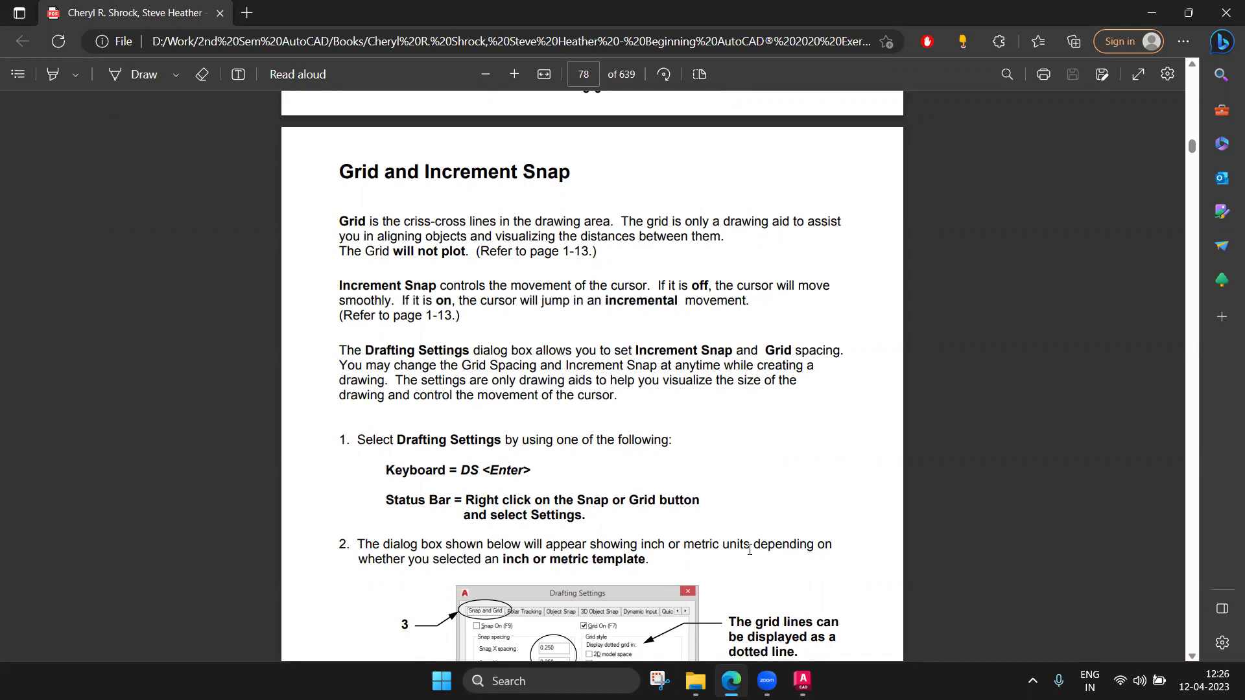
pyautogui.click(803, 681)
# Set the current lineweight to 0.20 mm and draw a rectangle in Drawing4's upper left
pyautogui.click(947, 634)
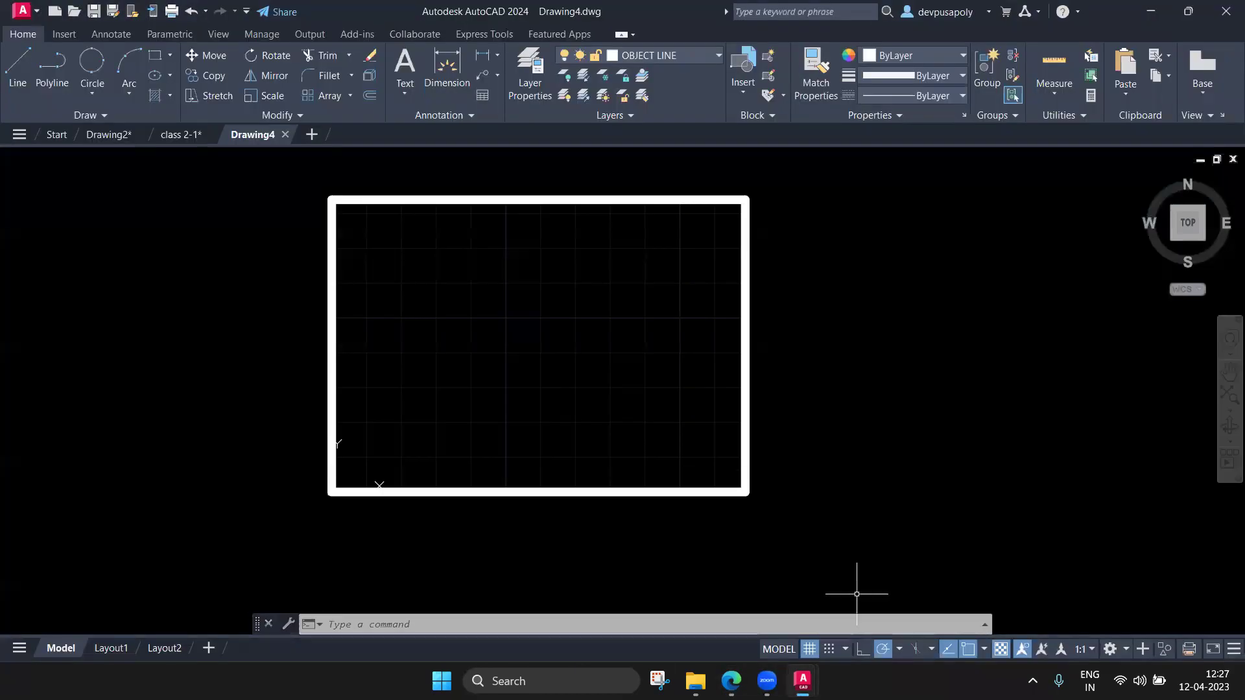
pyautogui.click(153, 58)
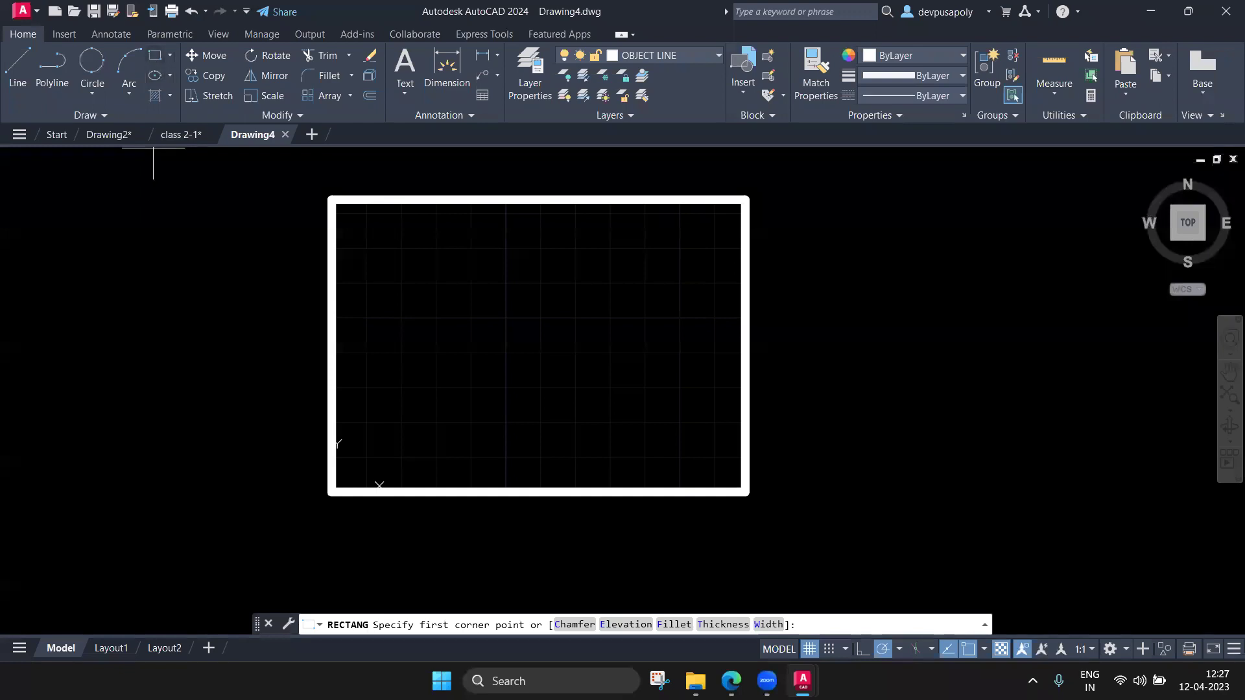
pyautogui.click(909, 79)
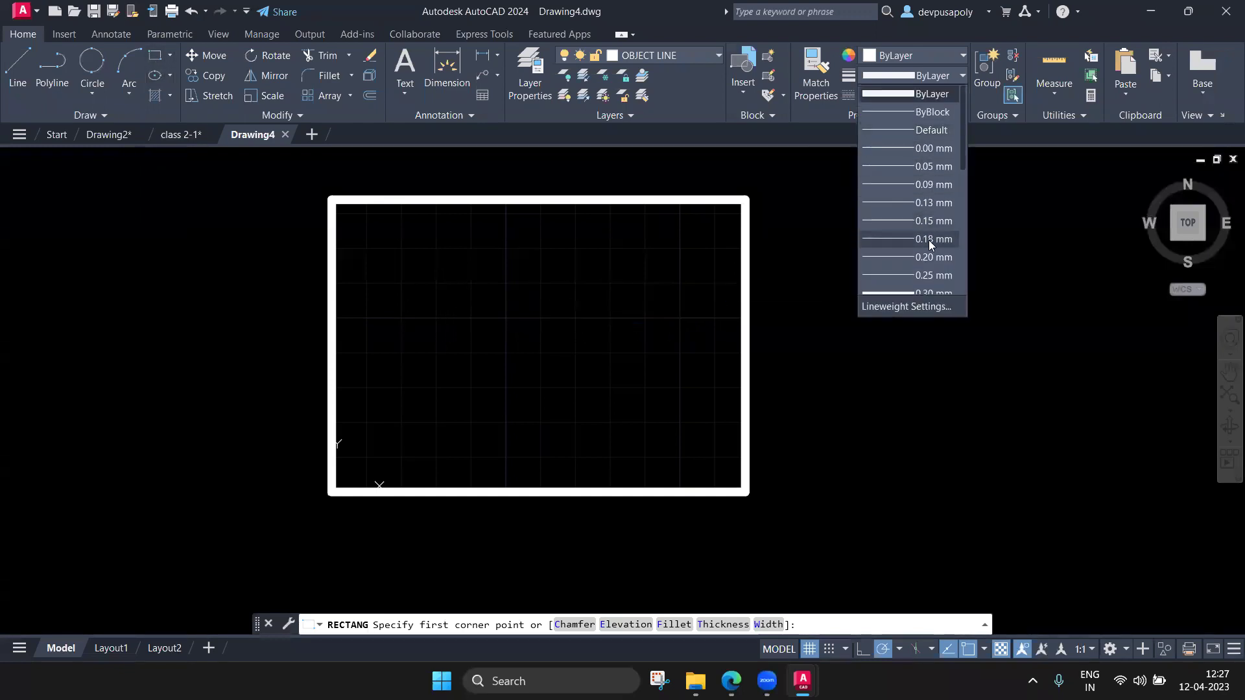
pyautogui.click(931, 244)
pyautogui.click(394, 250)
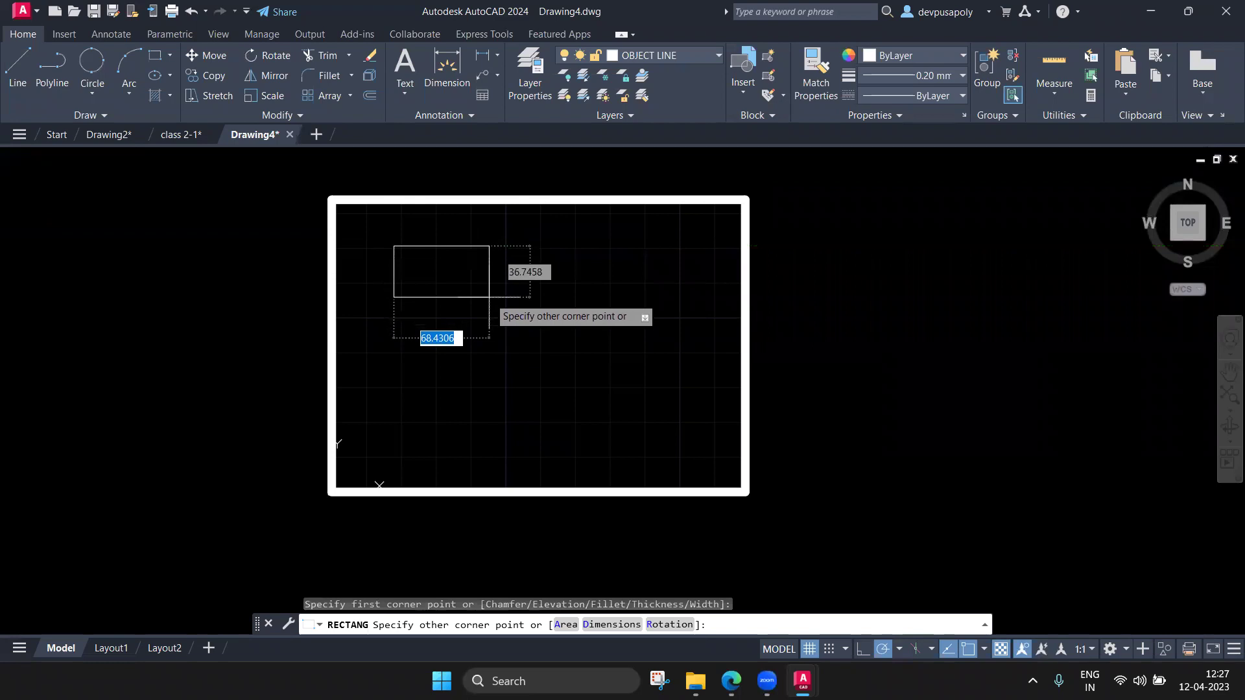
pyautogui.click(490, 298)
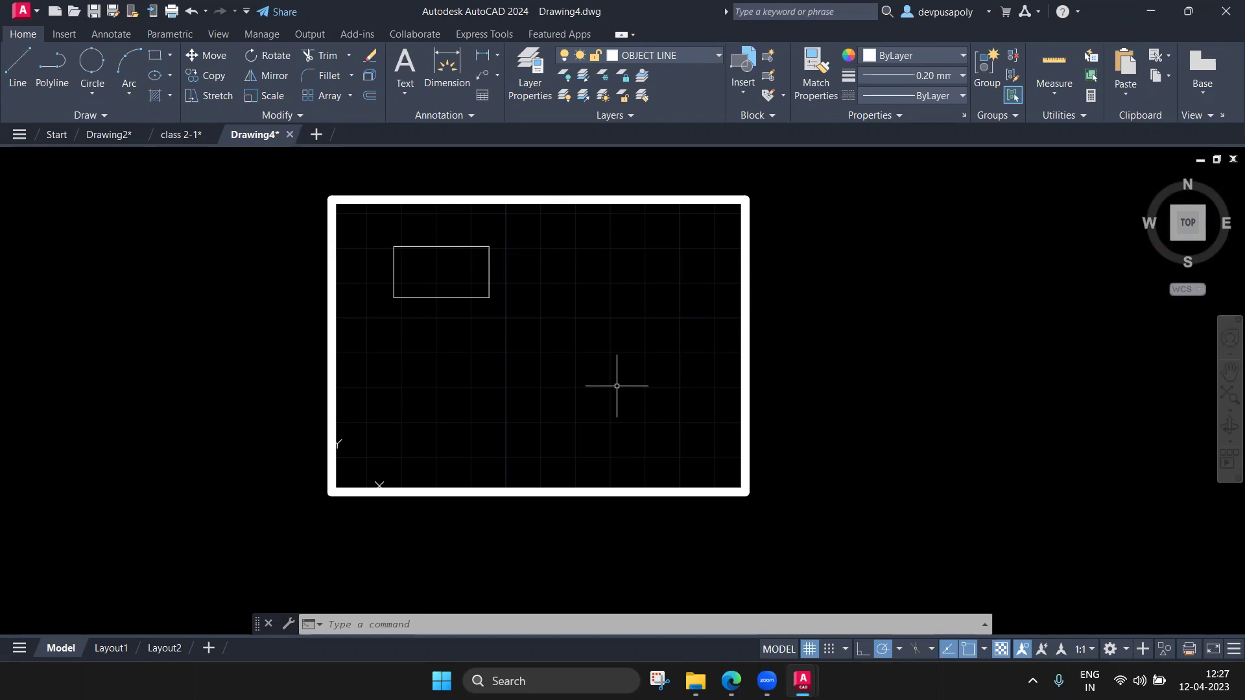
# Review the textbook's Drafting Settings steps, highlighting the DS shortcut, then return to Drawing4
pyautogui.click(730, 680)
pyautogui.scroll(-2, 736, 506)
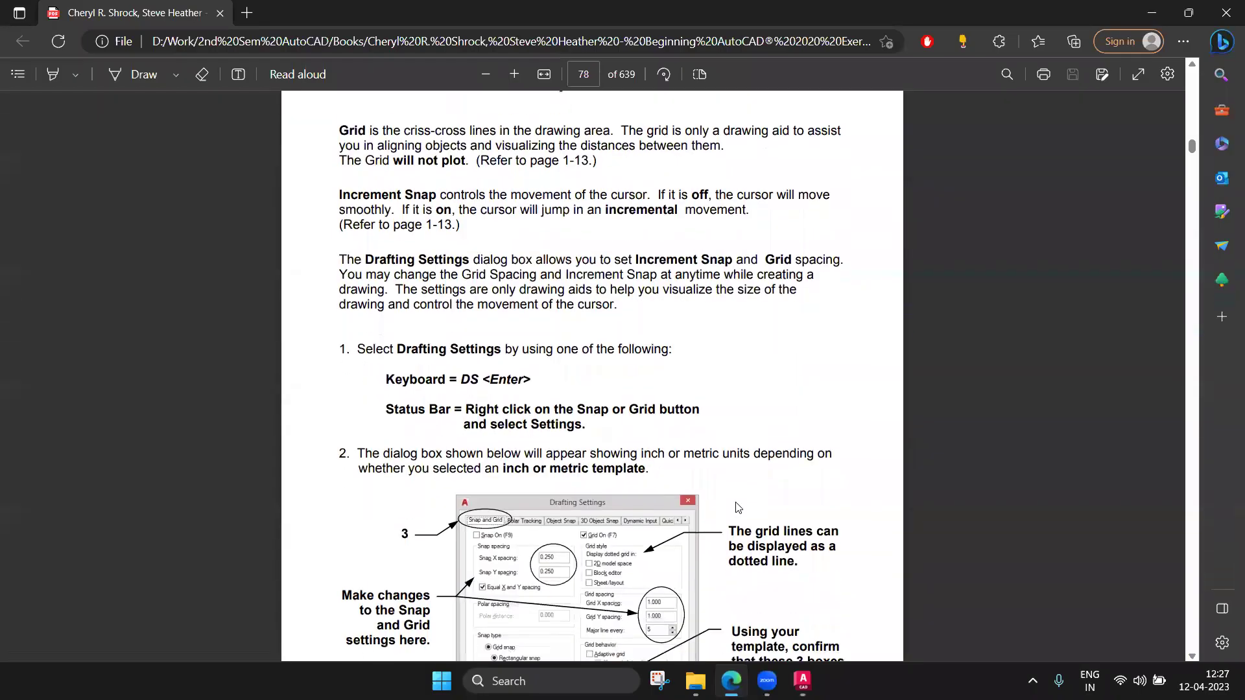
pyautogui.scroll(-2, 736, 507)
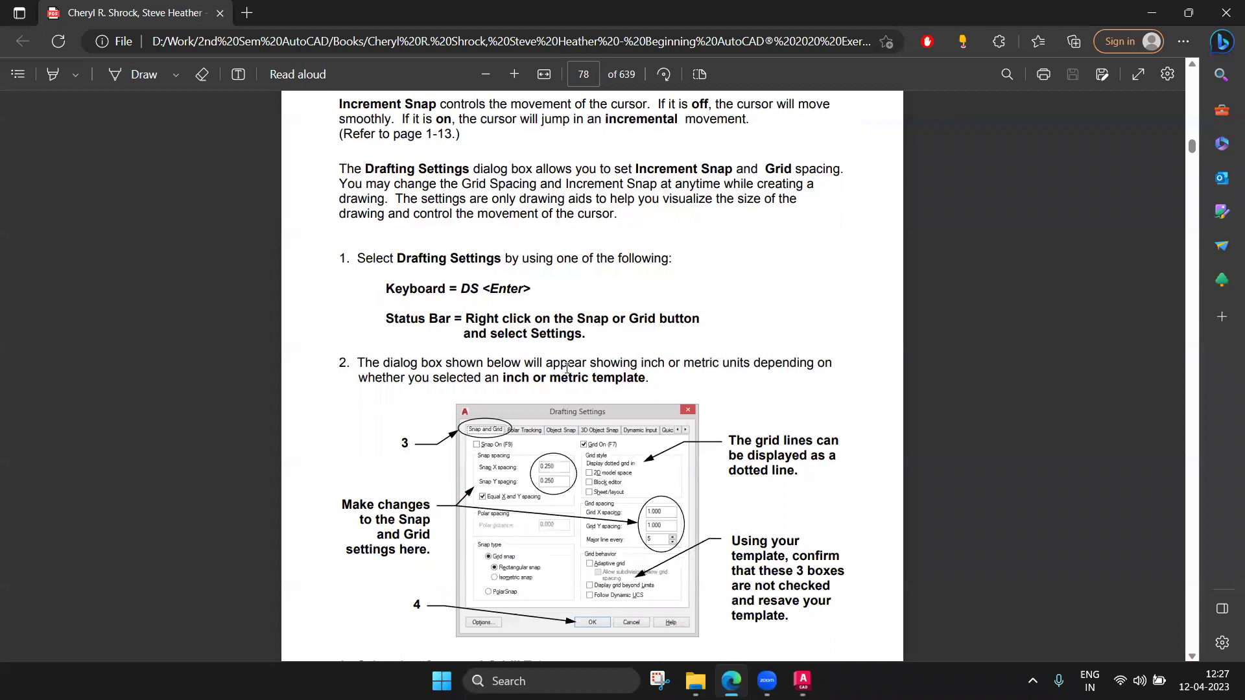
pyautogui.moveTo(397, 258)
pyautogui.mouseDown()
pyautogui.moveTo(498, 259)
pyautogui.moveTo(480, 289)
pyautogui.mouseUp()
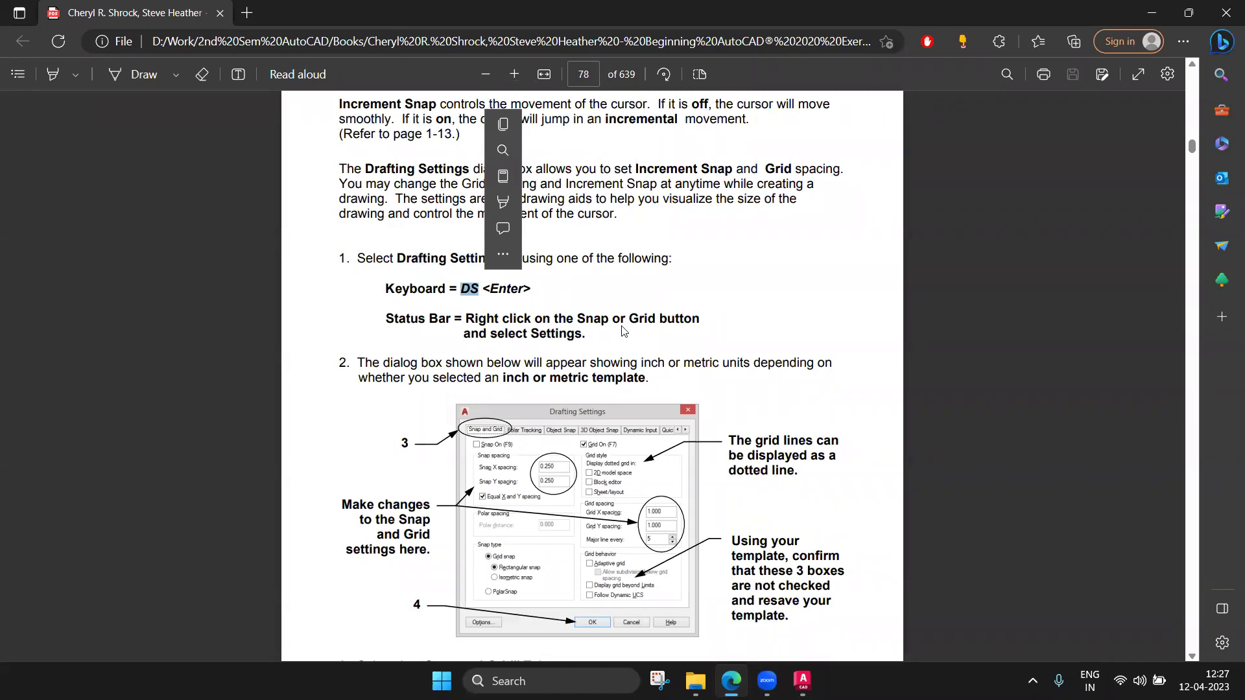
pyautogui.moveTo(801, 680)
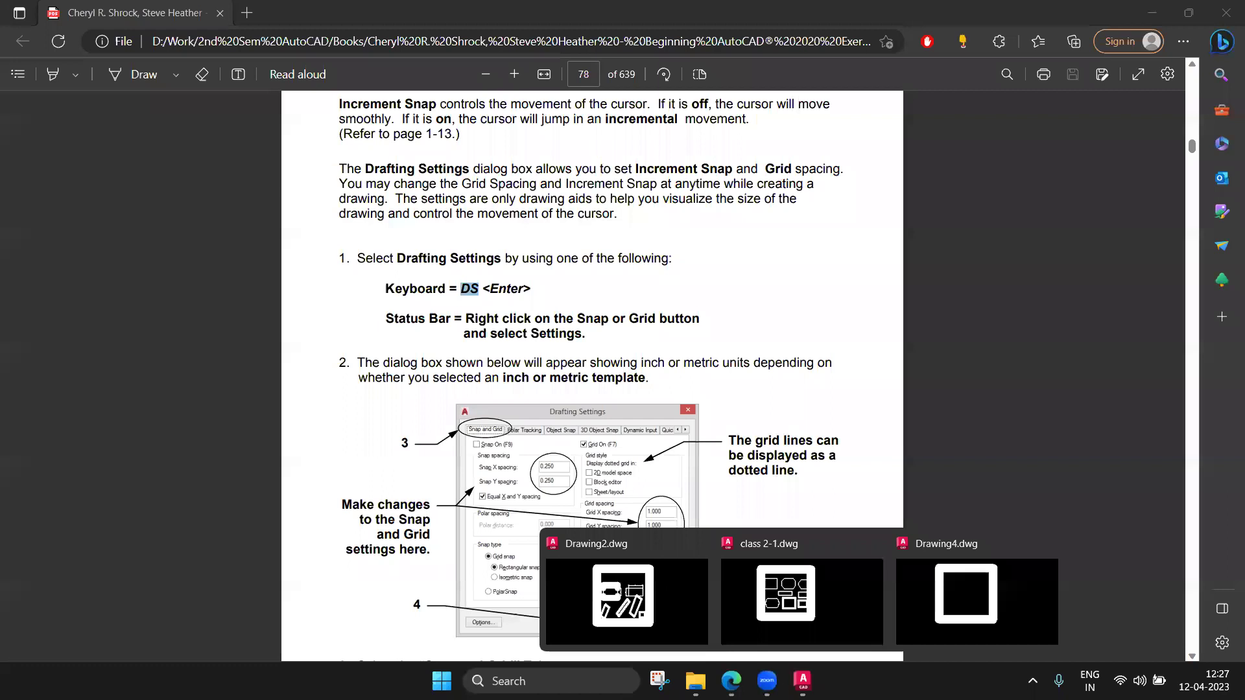
pyautogui.click(934, 630)
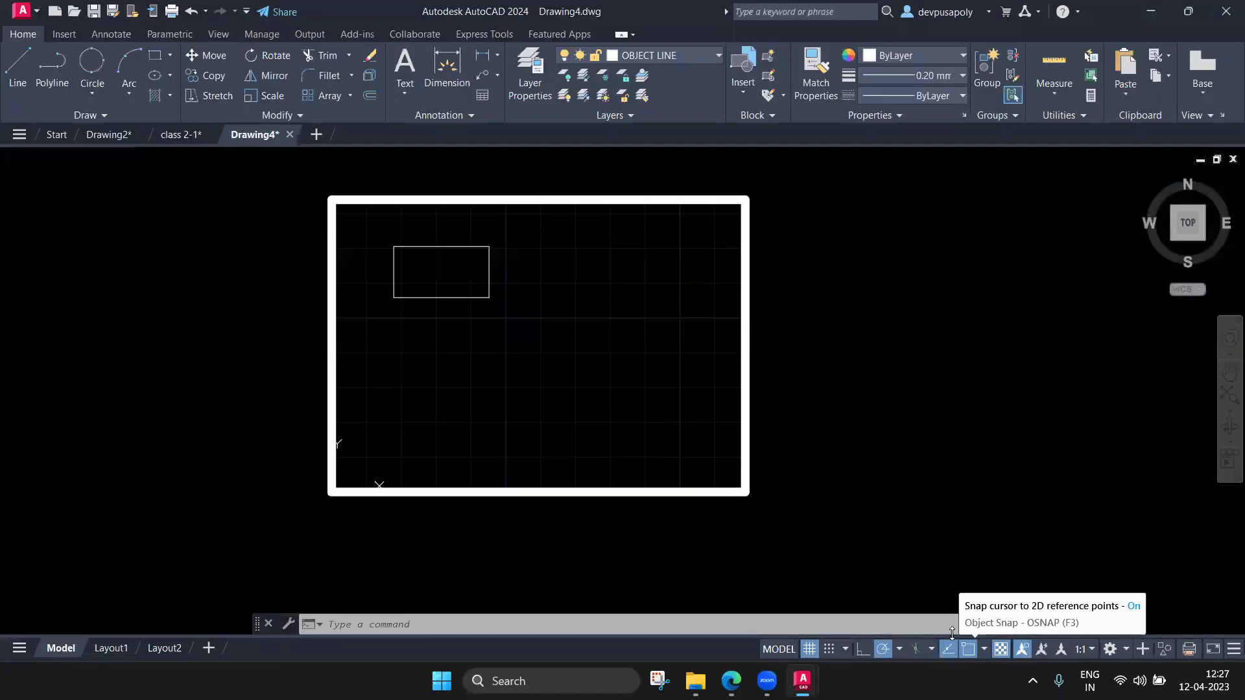
# Open Object Snap Settings from the OSNAP menu twice, closing it each time
pyautogui.rightClick(969, 651)
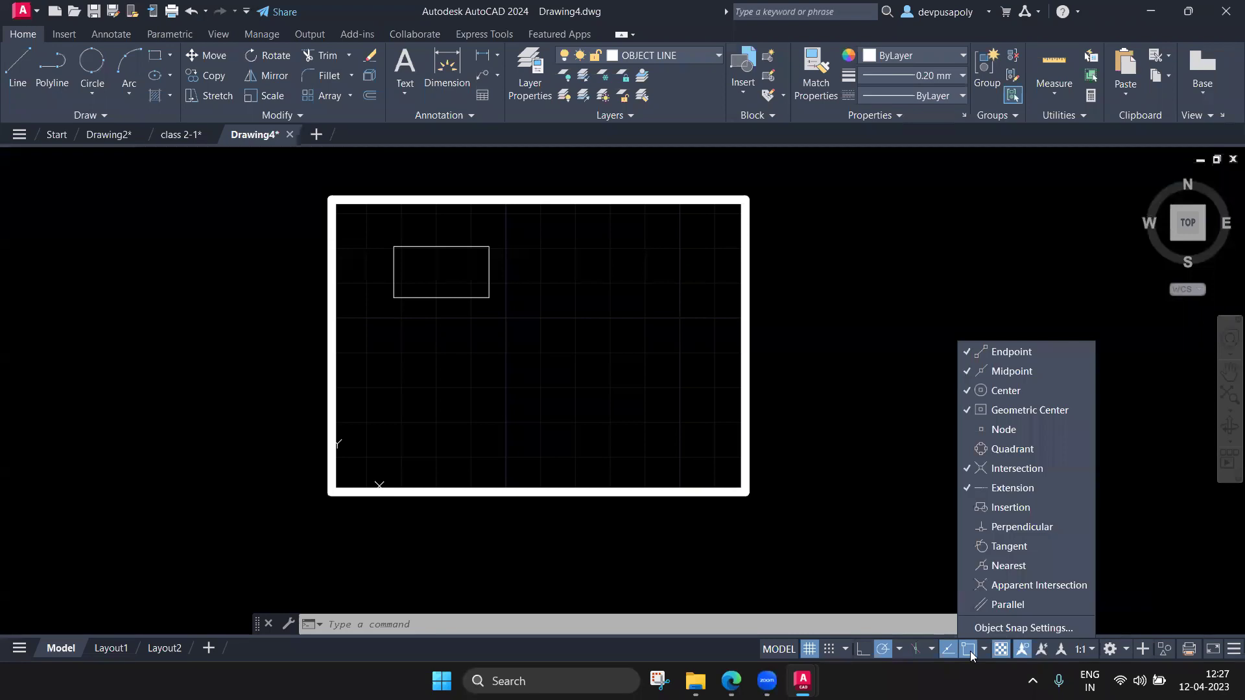
pyautogui.click(977, 629)
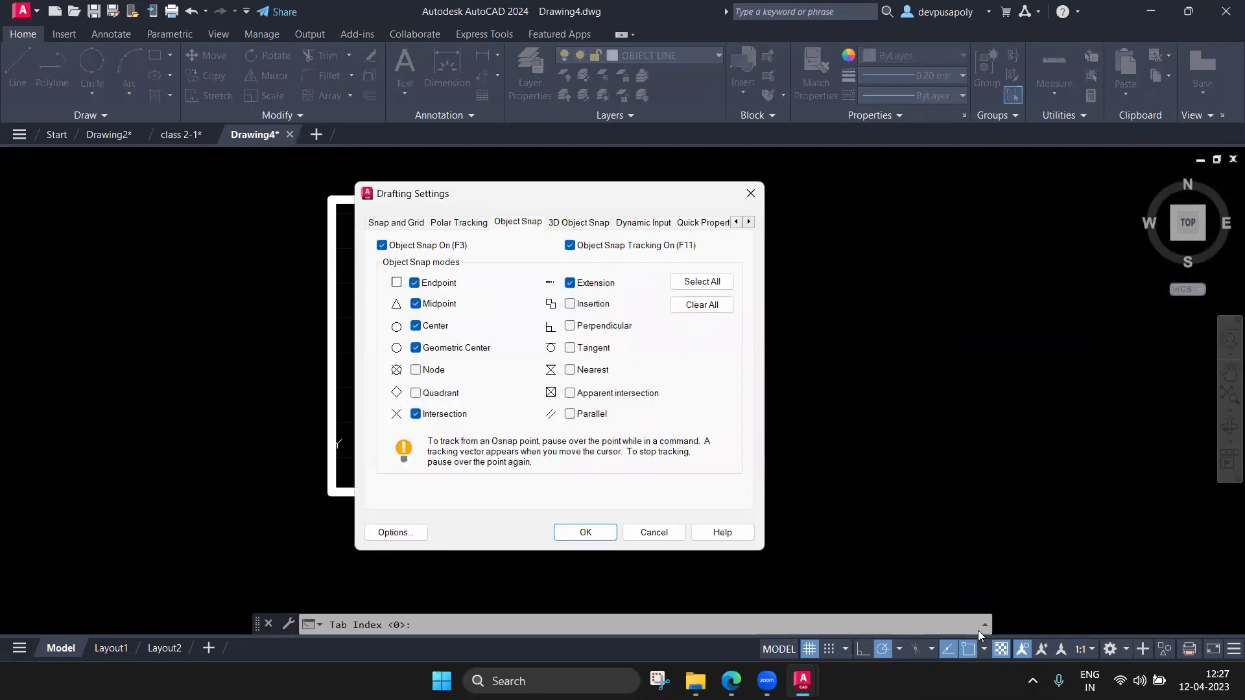
pyautogui.click(750, 195)
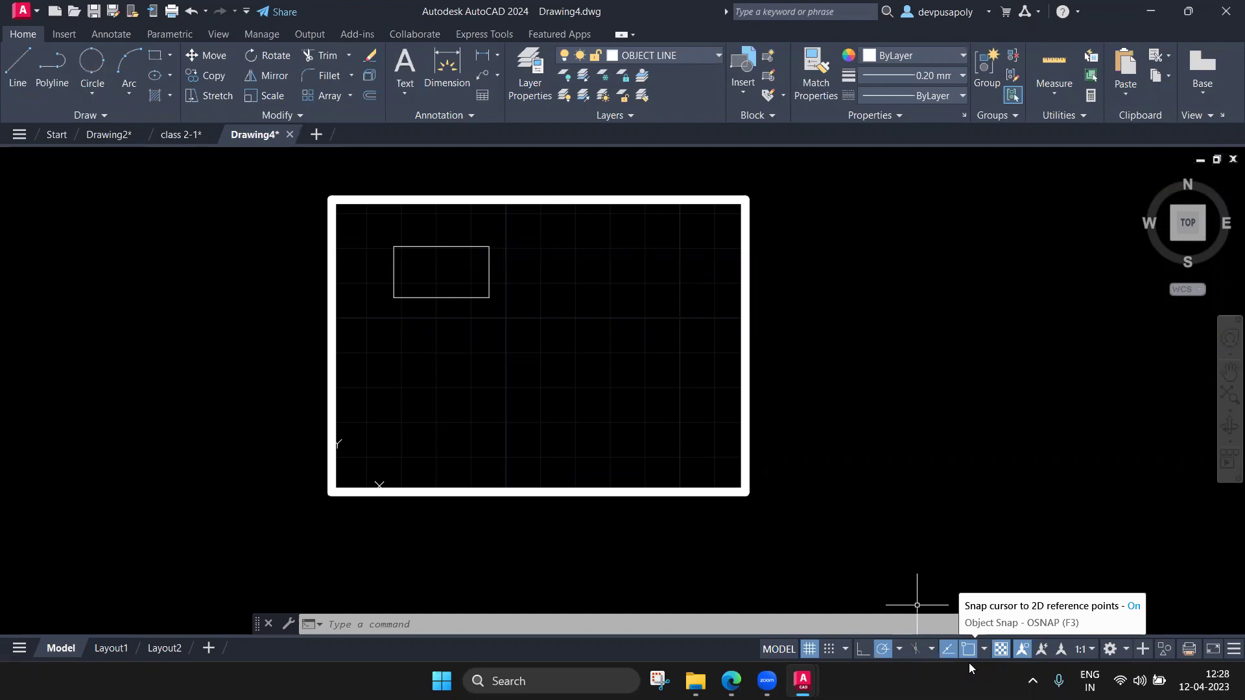
pyautogui.rightClick(968, 661)
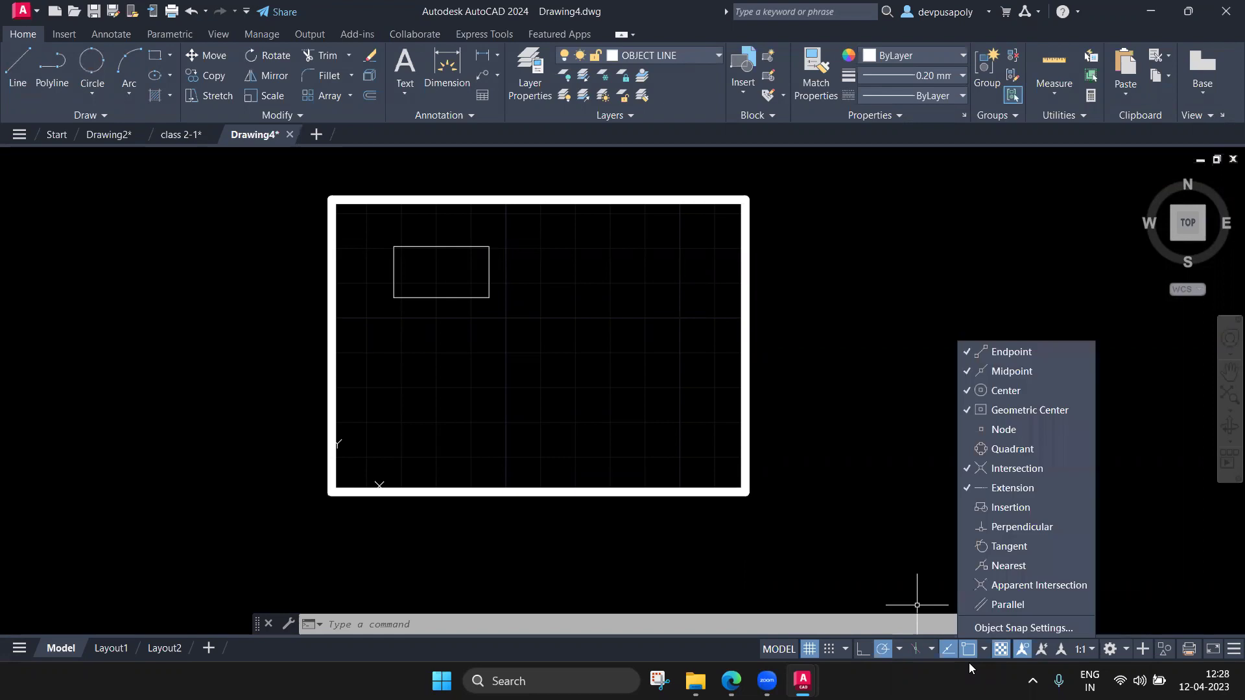
pyautogui.click(986, 629)
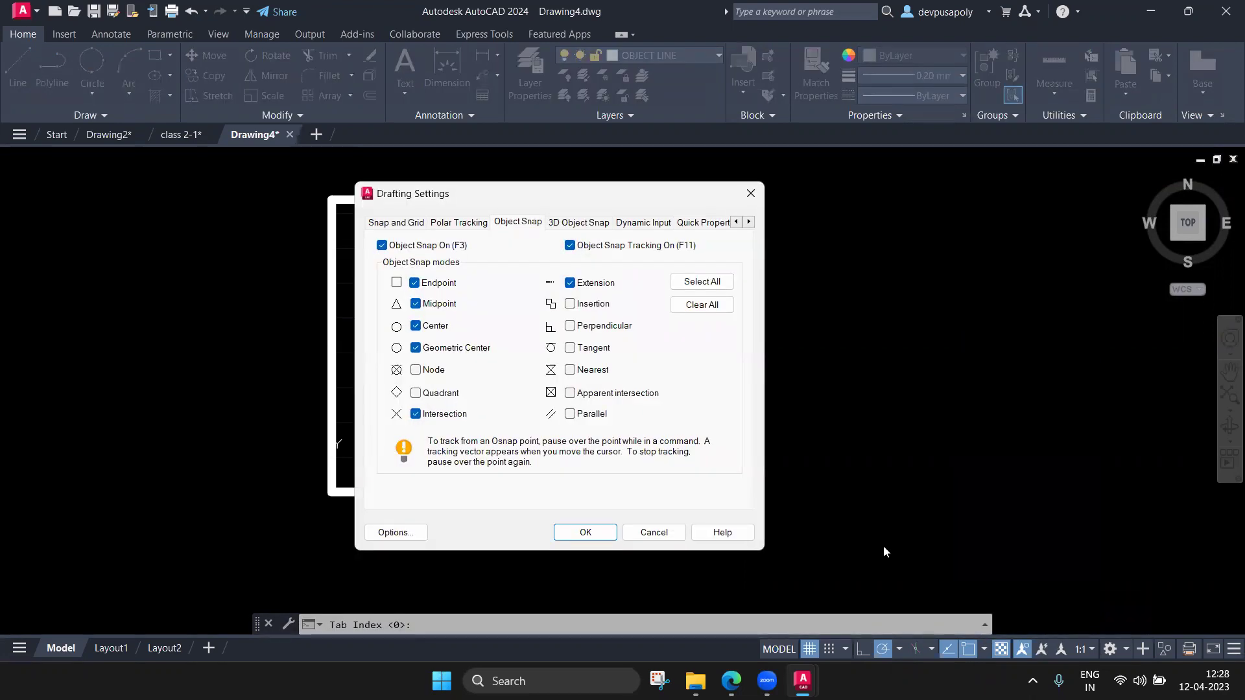
pyautogui.click(758, 202)
# Open Drafting Settings with DS and turn on increment snap at spacing 6
pyautogui.write('DS')
pyautogui.press('Return')
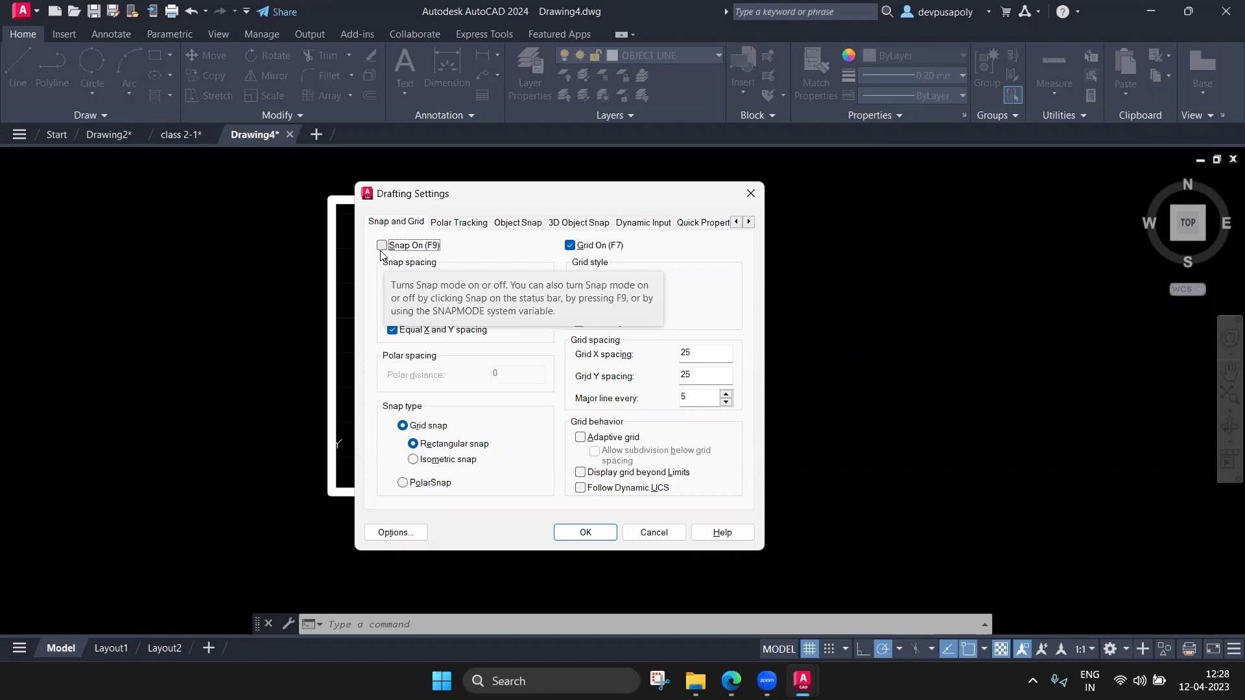
pyautogui.click(381, 247)
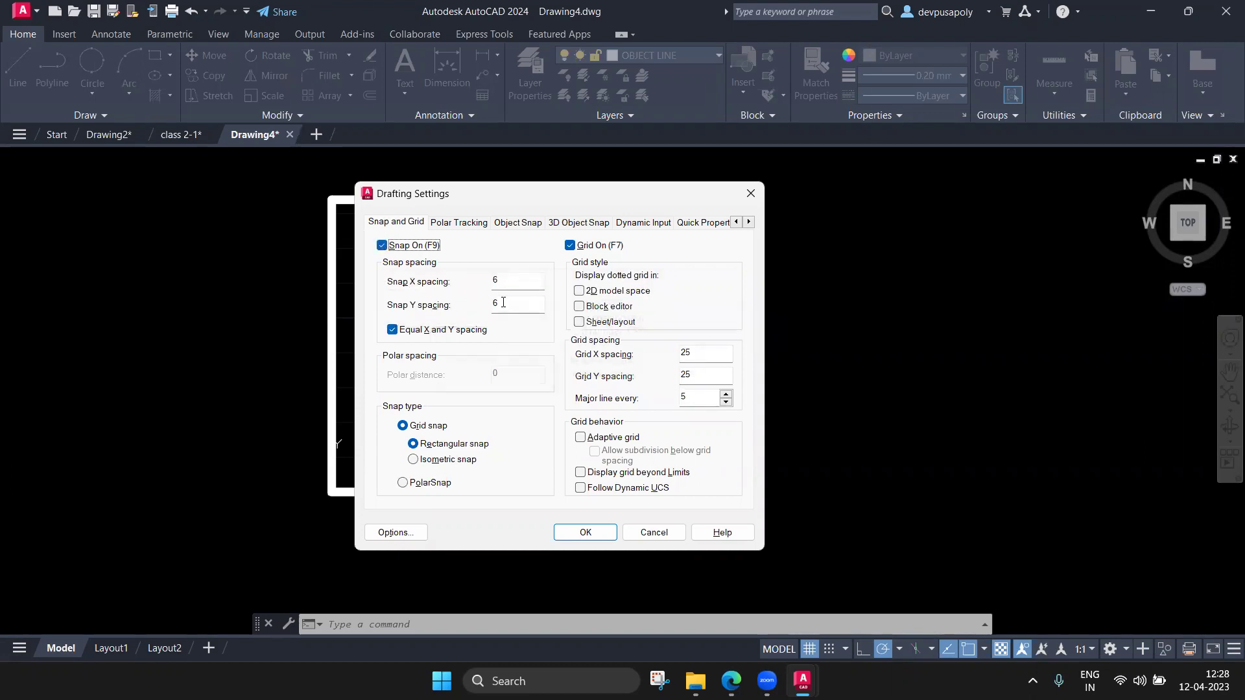
pyautogui.moveTo(503, 302)
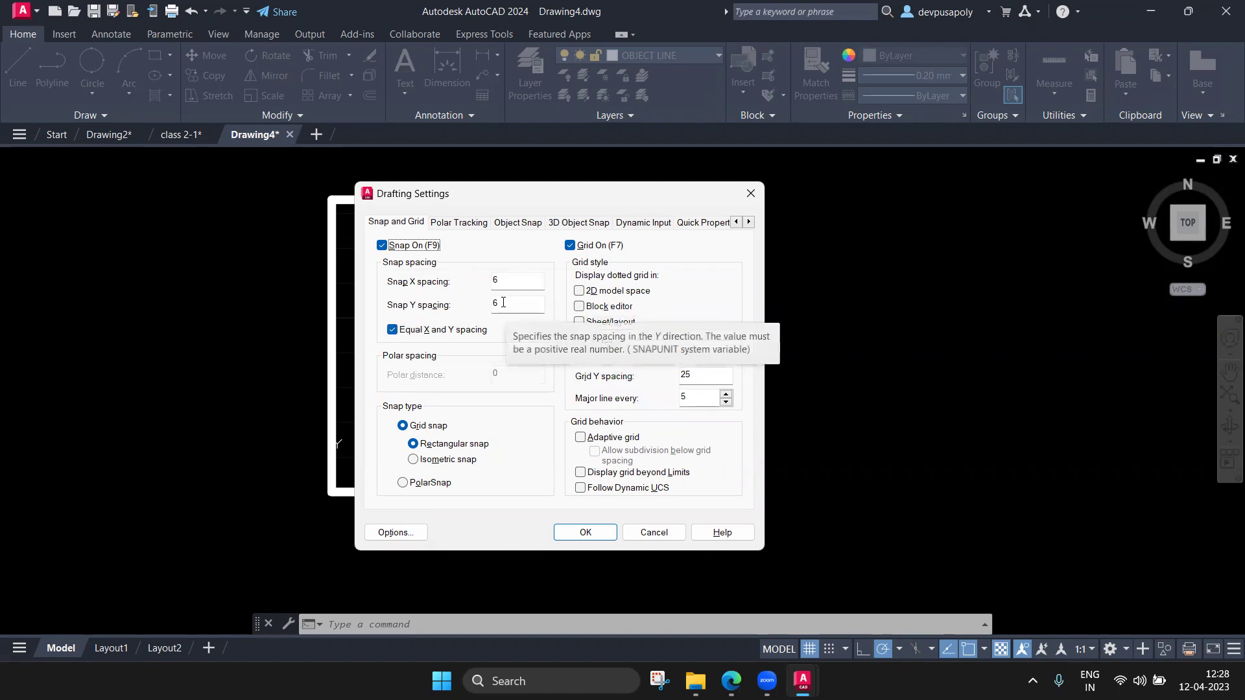
# Apply snap, draw a second rectangle right of the first, and reopen Drafting Settings
pyautogui.click(586, 532)
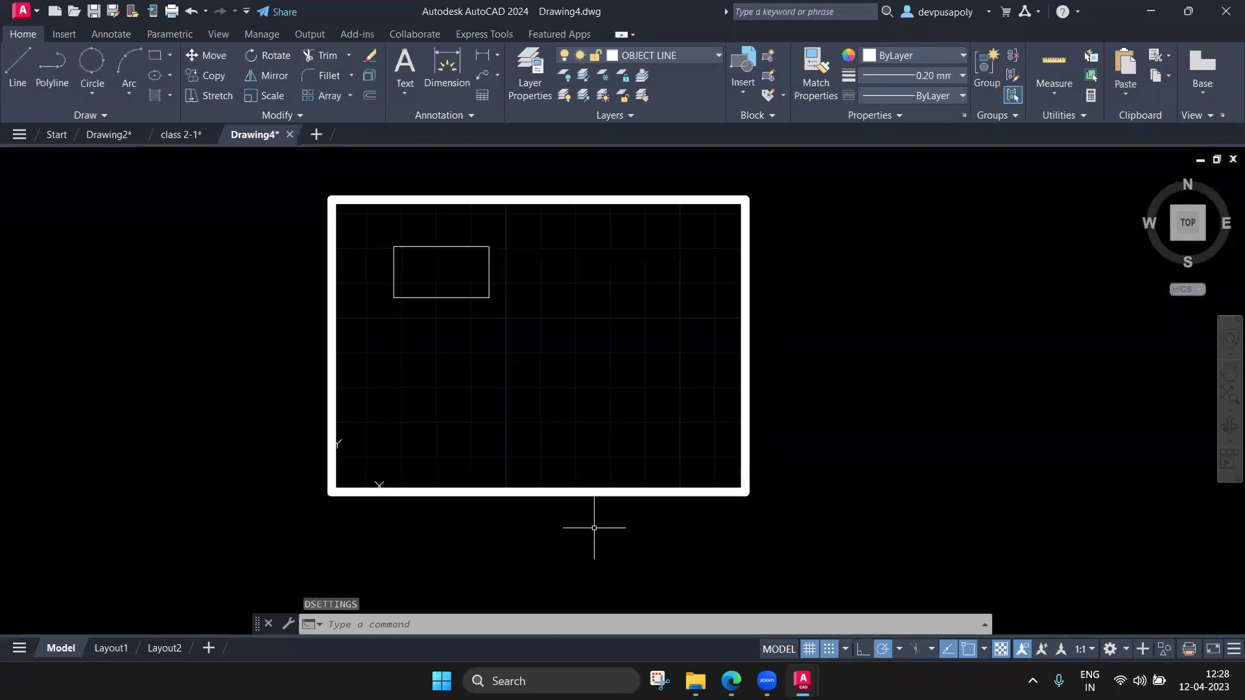
pyautogui.write('rect')
pyautogui.press('Return')
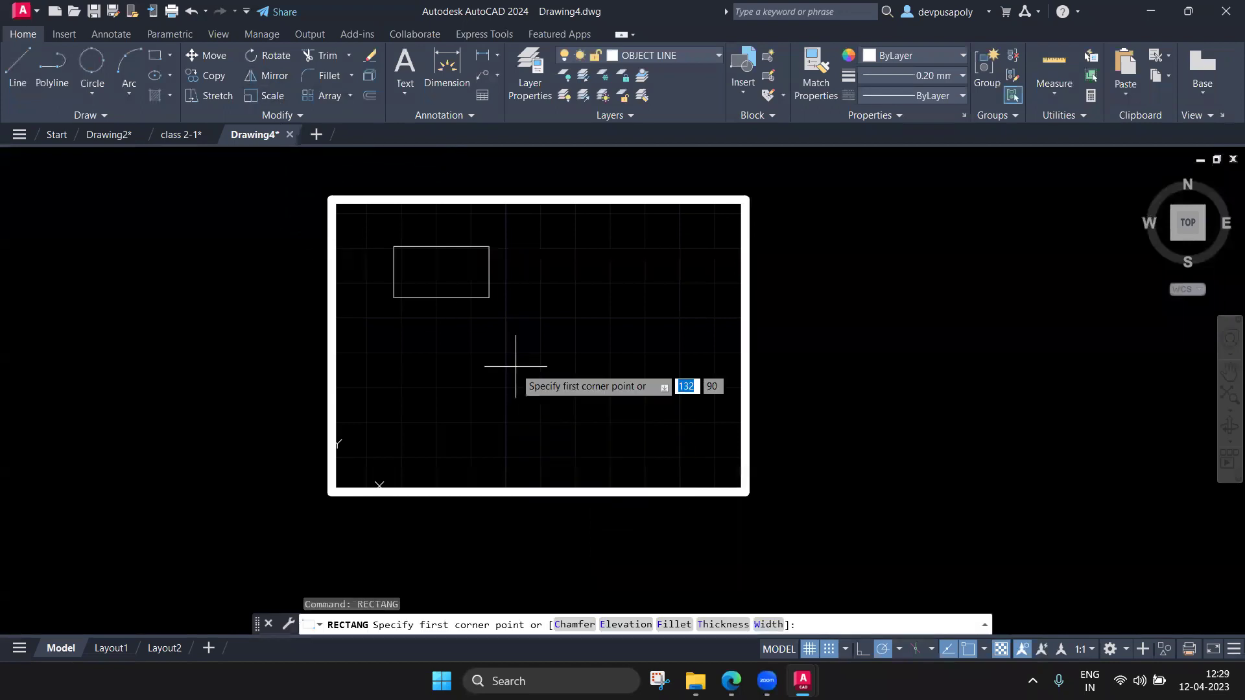
pyautogui.click(533, 249)
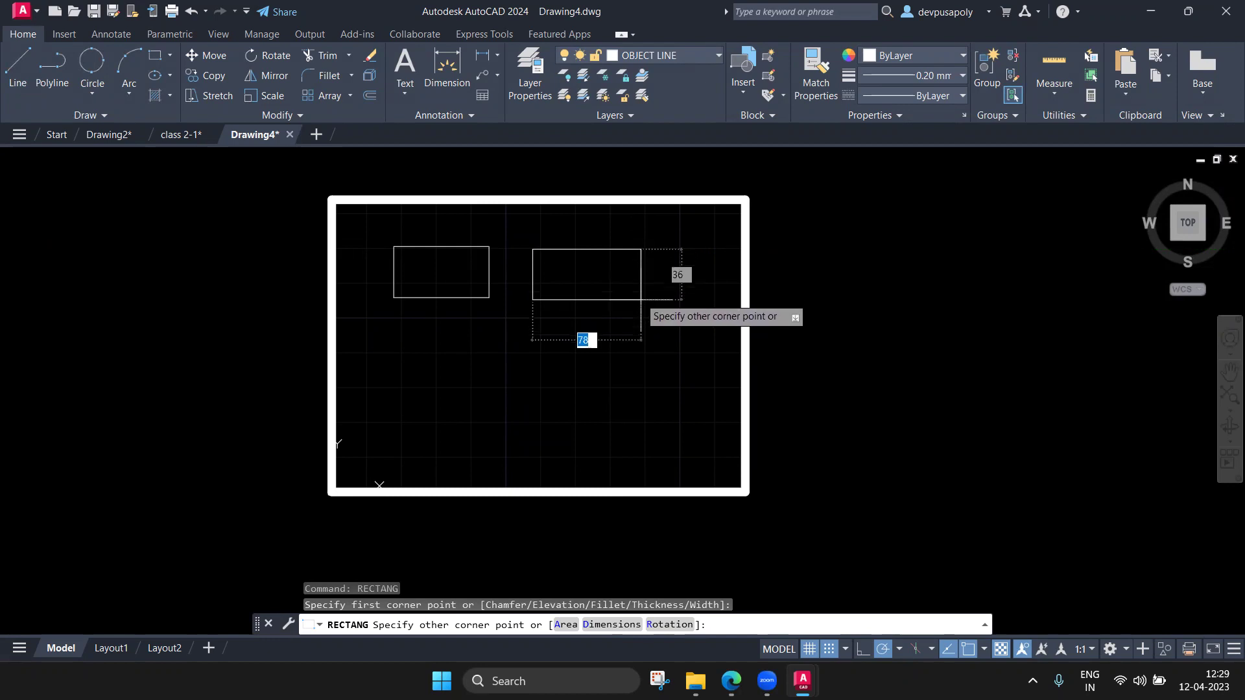
pyautogui.press('Return')
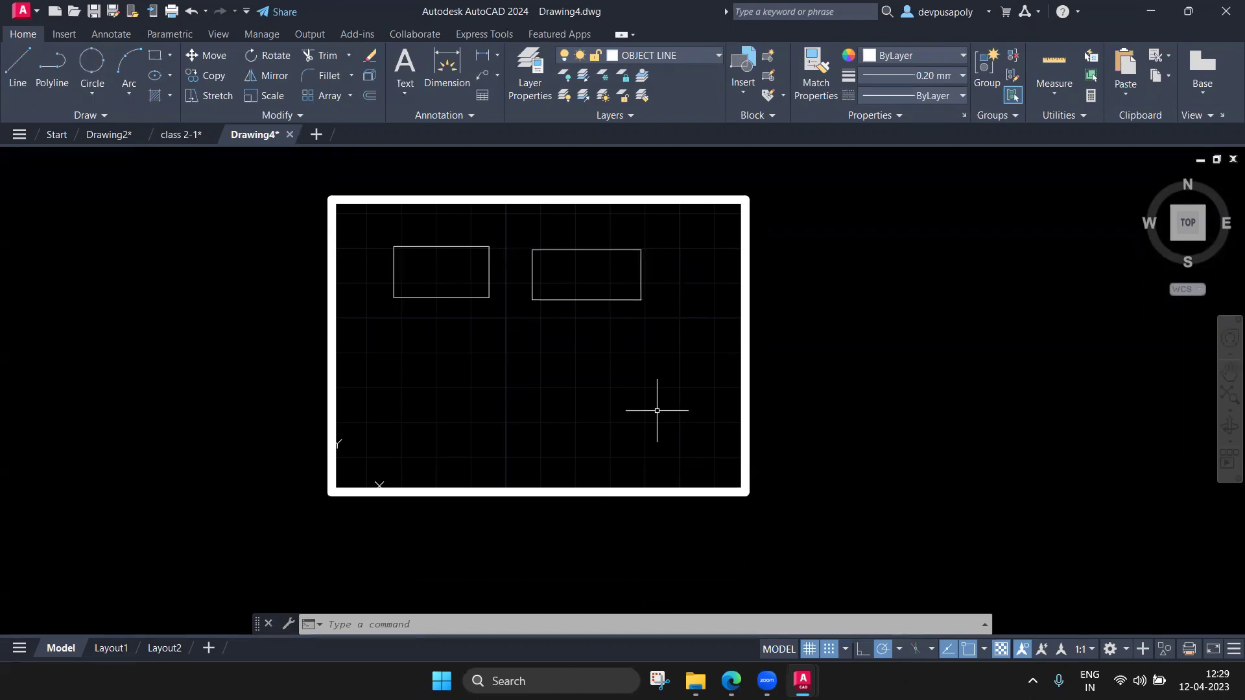
pyautogui.write('ds')
pyautogui.press('Return')
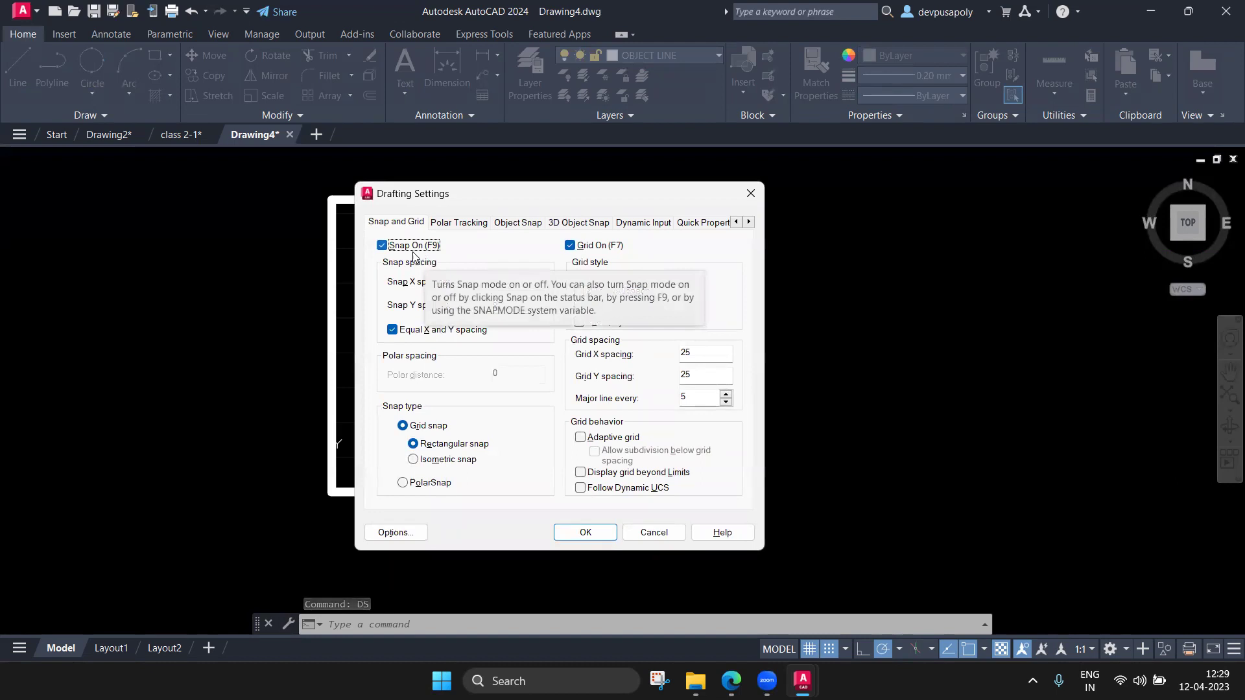
# Disable Snap On, draw a third rectangle below the first, and reopen Drafting Settings with DS
pyautogui.click(382, 245)
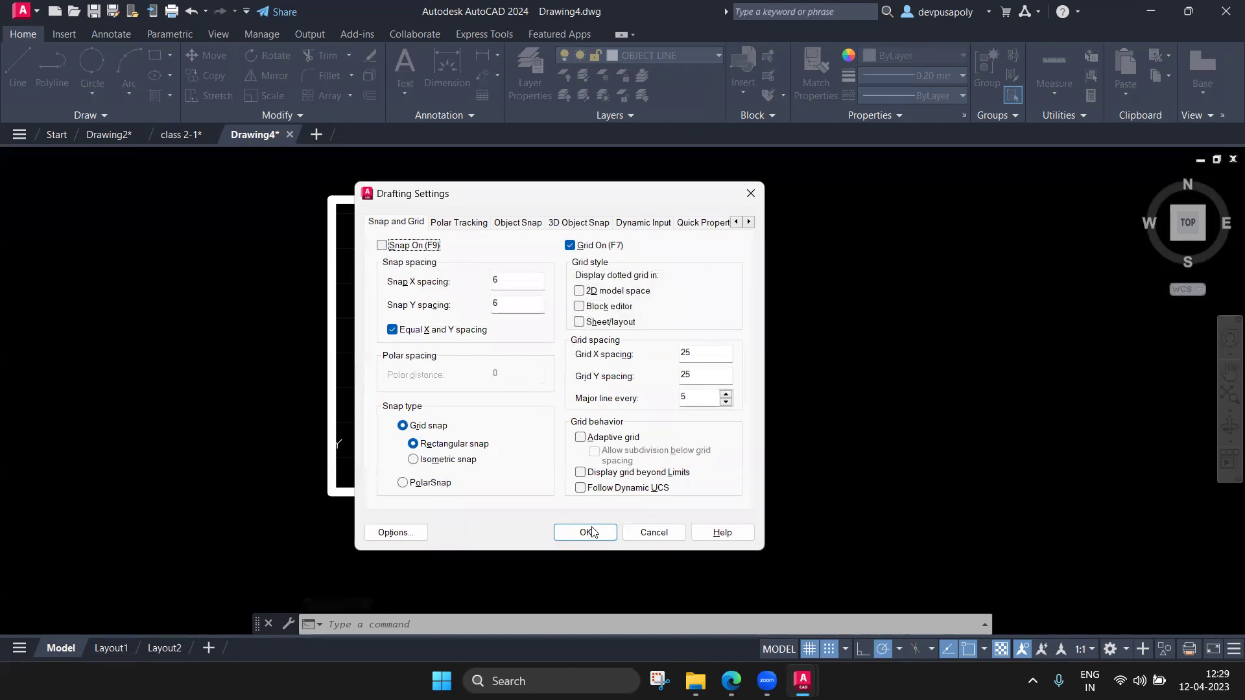
pyautogui.click(585, 532)
pyautogui.click(155, 55)
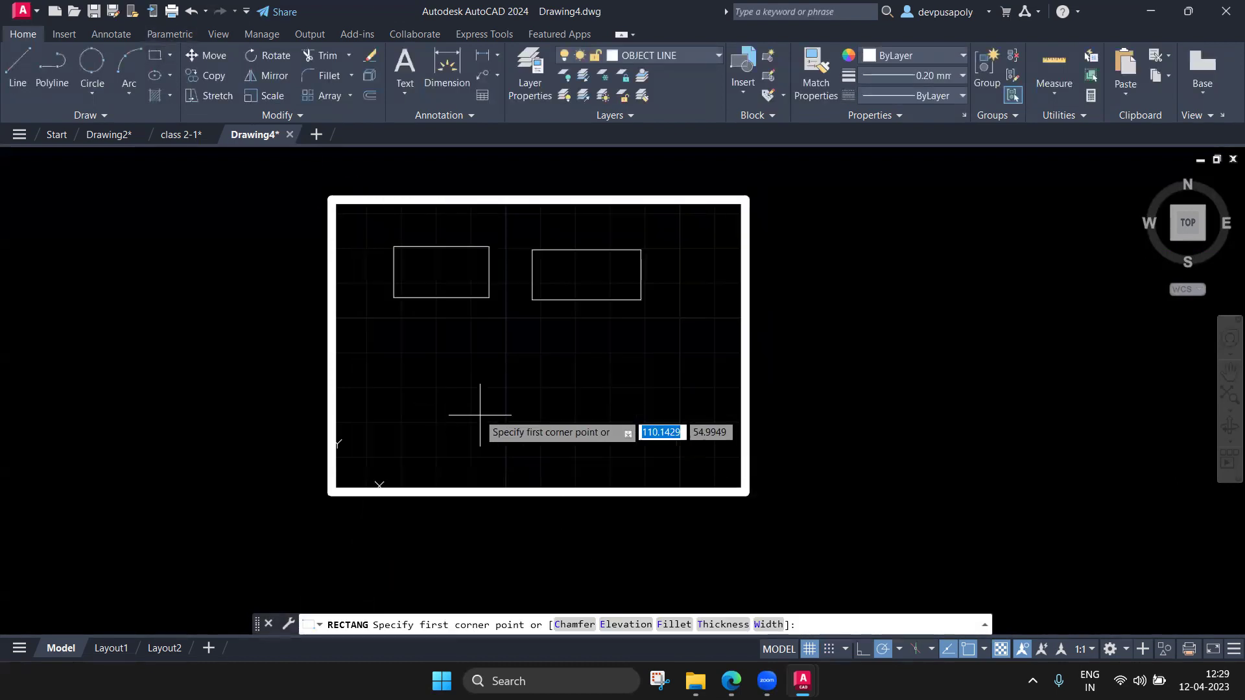
pyautogui.click(429, 366)
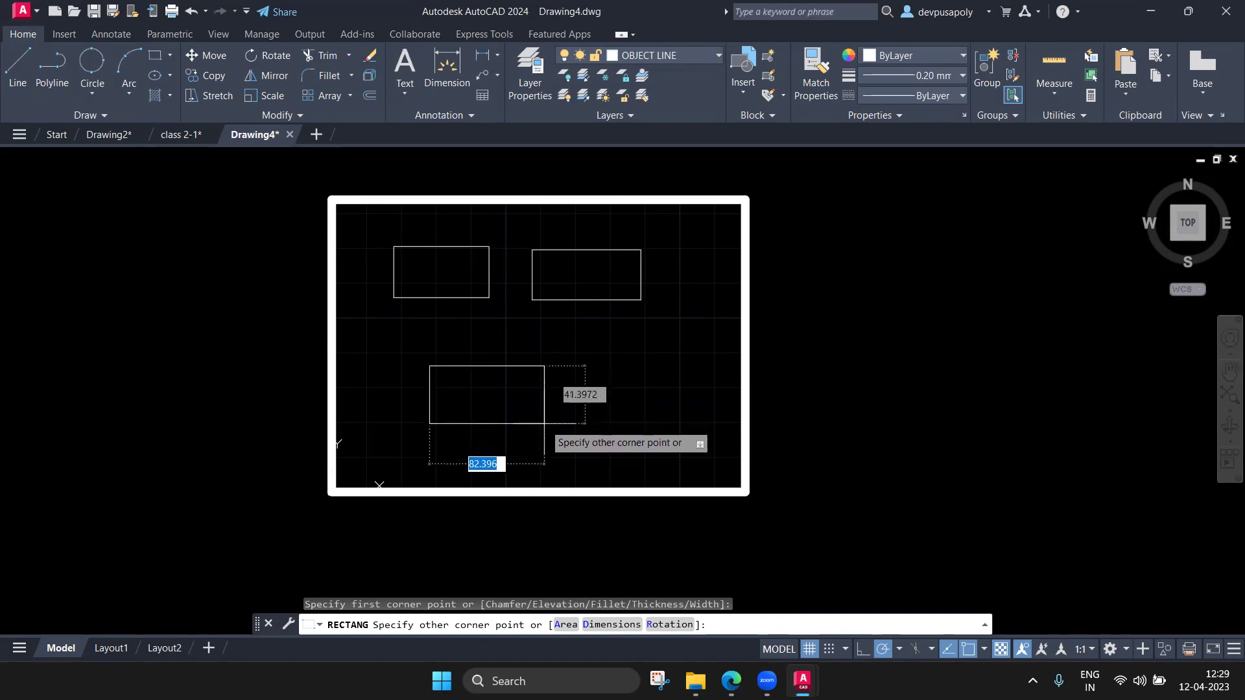
pyautogui.click(545, 423)
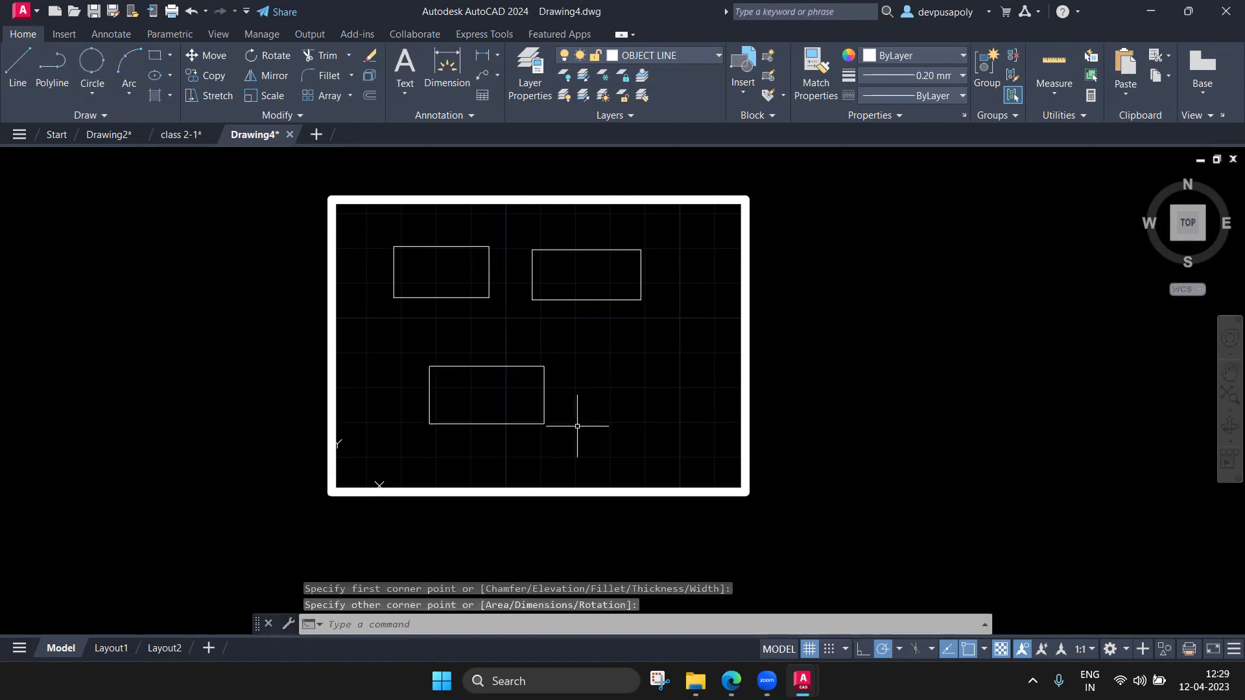
pyautogui.write('ds')
pyautogui.press('Return')
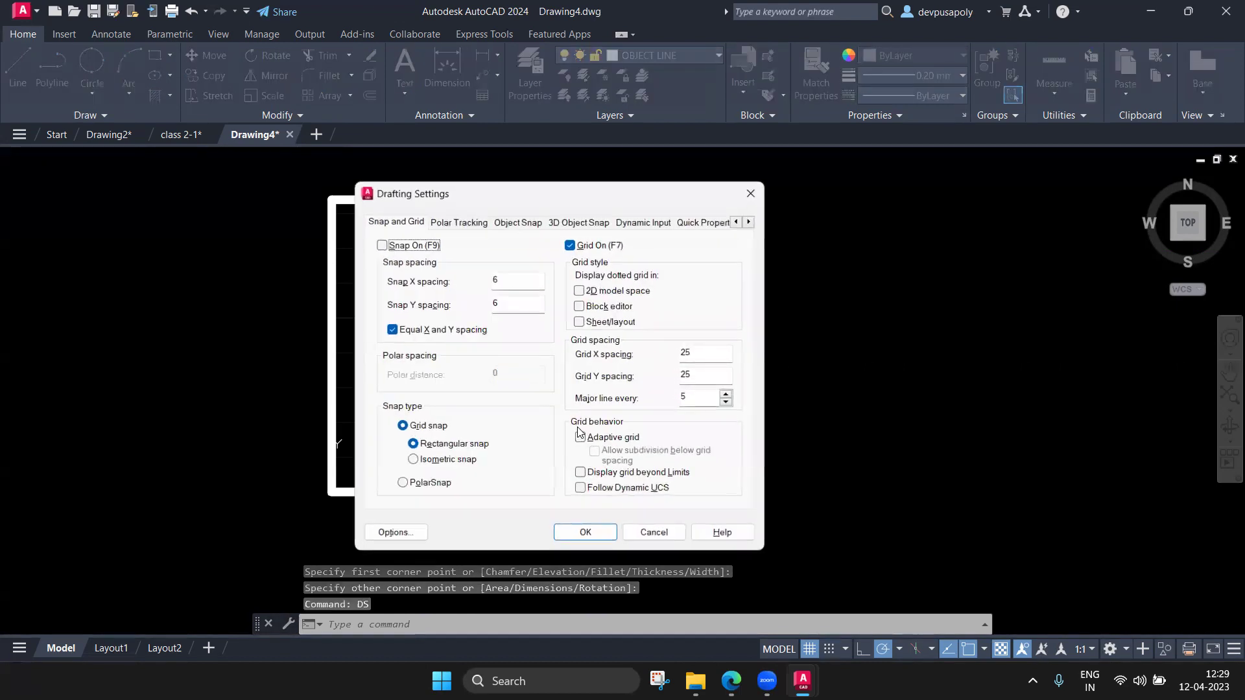
# Set the snap spacing to 3 in both X and Y and apply it
pyautogui.doubleClick(507, 281)
pyautogui.write('3')
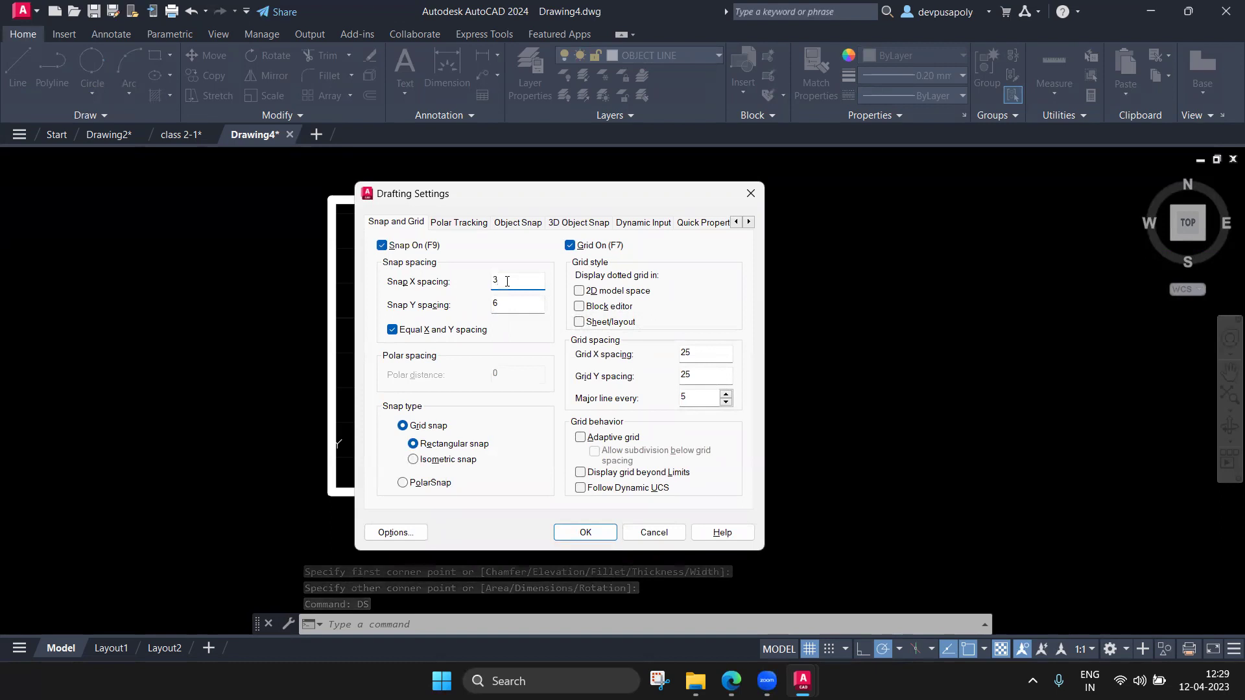
pyautogui.click(512, 304)
pyautogui.click(588, 535)
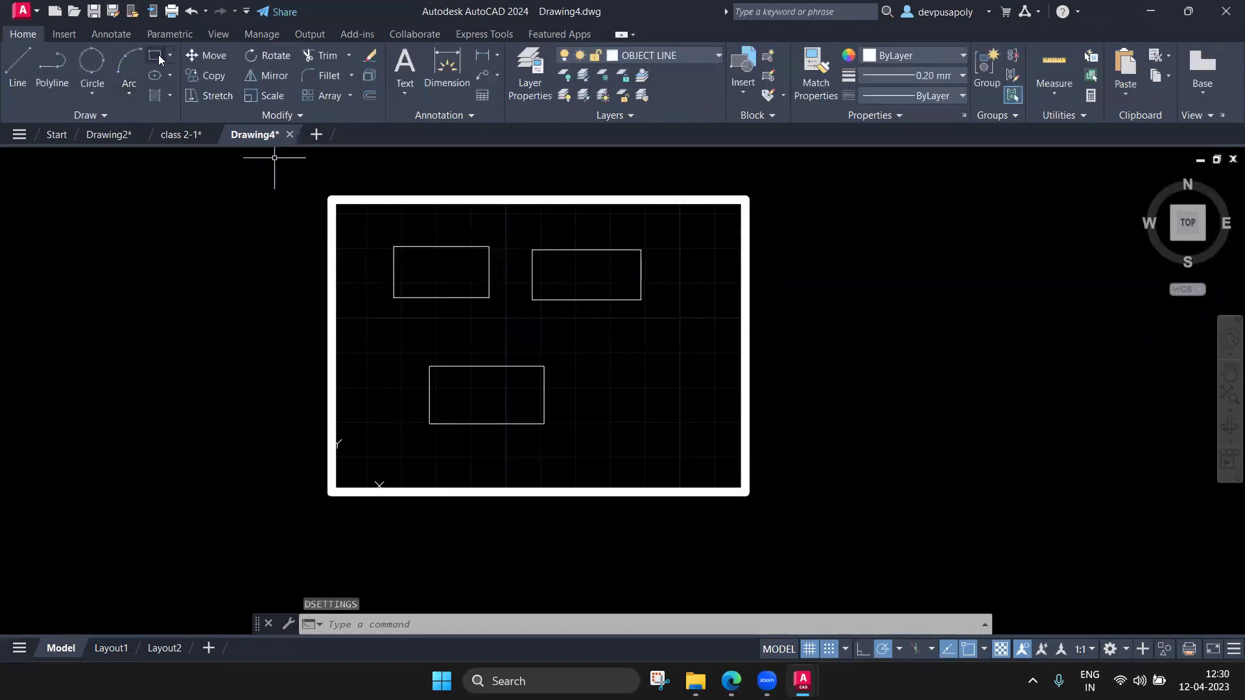
# Draw a fourth rectangle at the lower right, beside the third
pyautogui.click(159, 55)
pyautogui.click(589, 364)
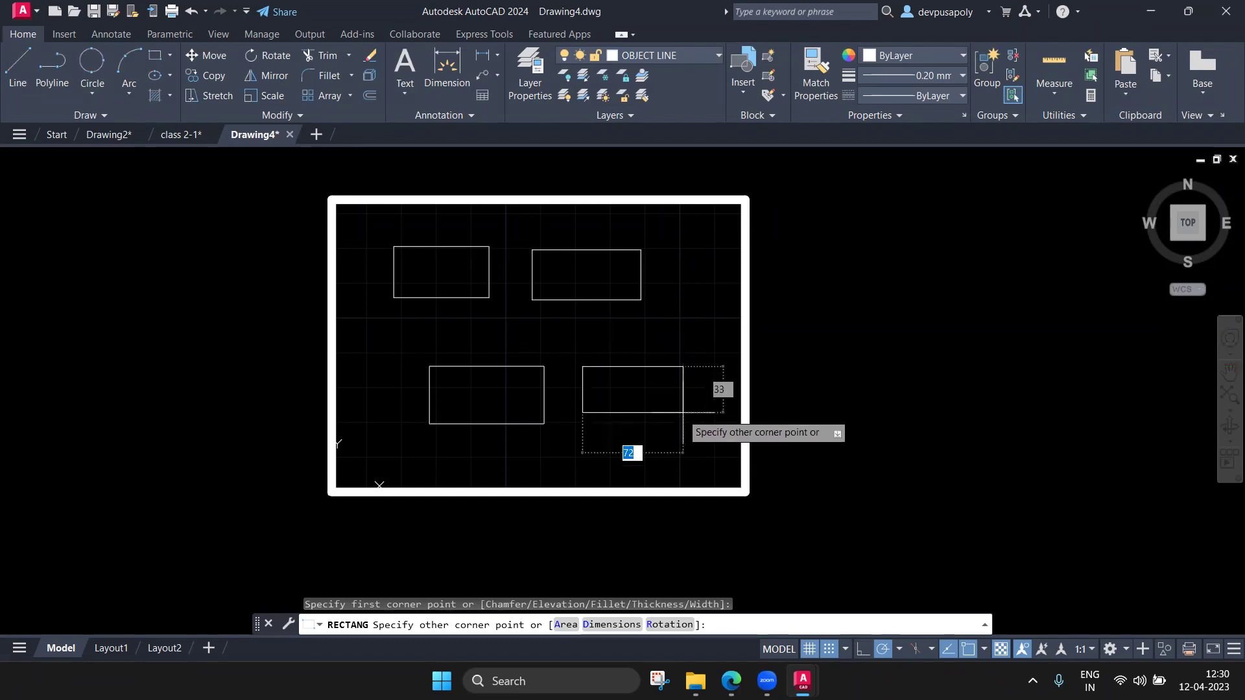
pyautogui.click(683, 421)
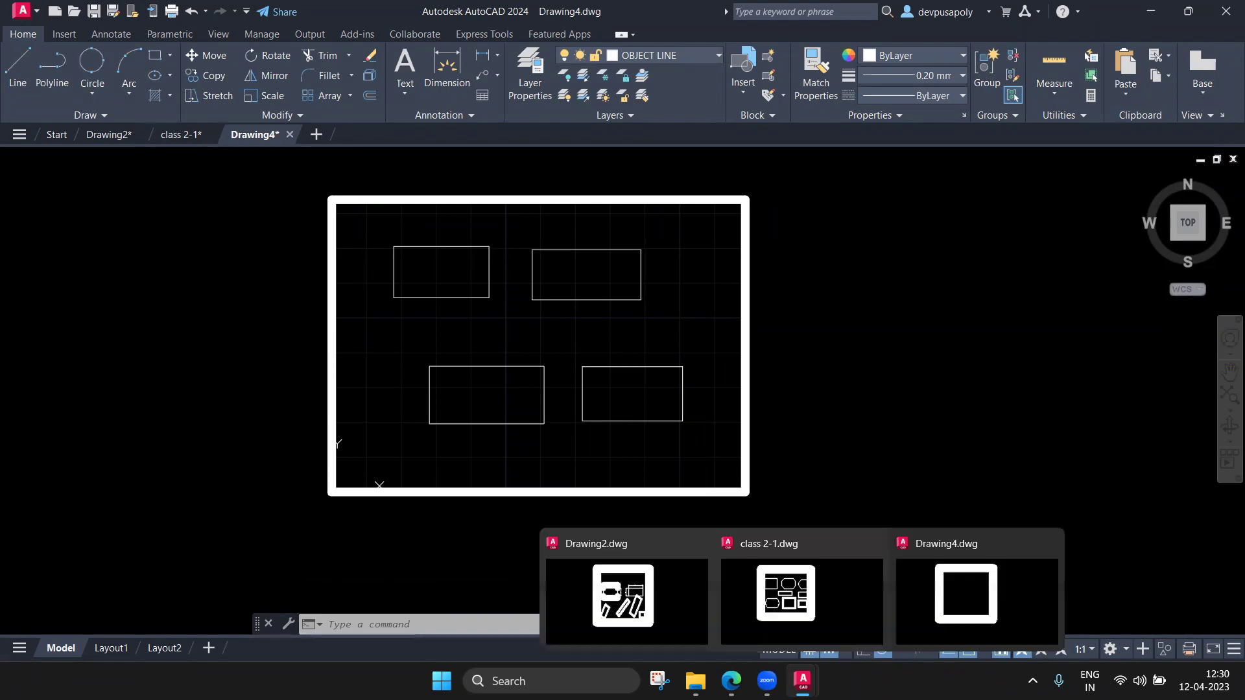
# Scroll through the textbook's page 3-7 Drafting Settings section, then switch back to Drawing4.dwg
pyautogui.click(731, 680)
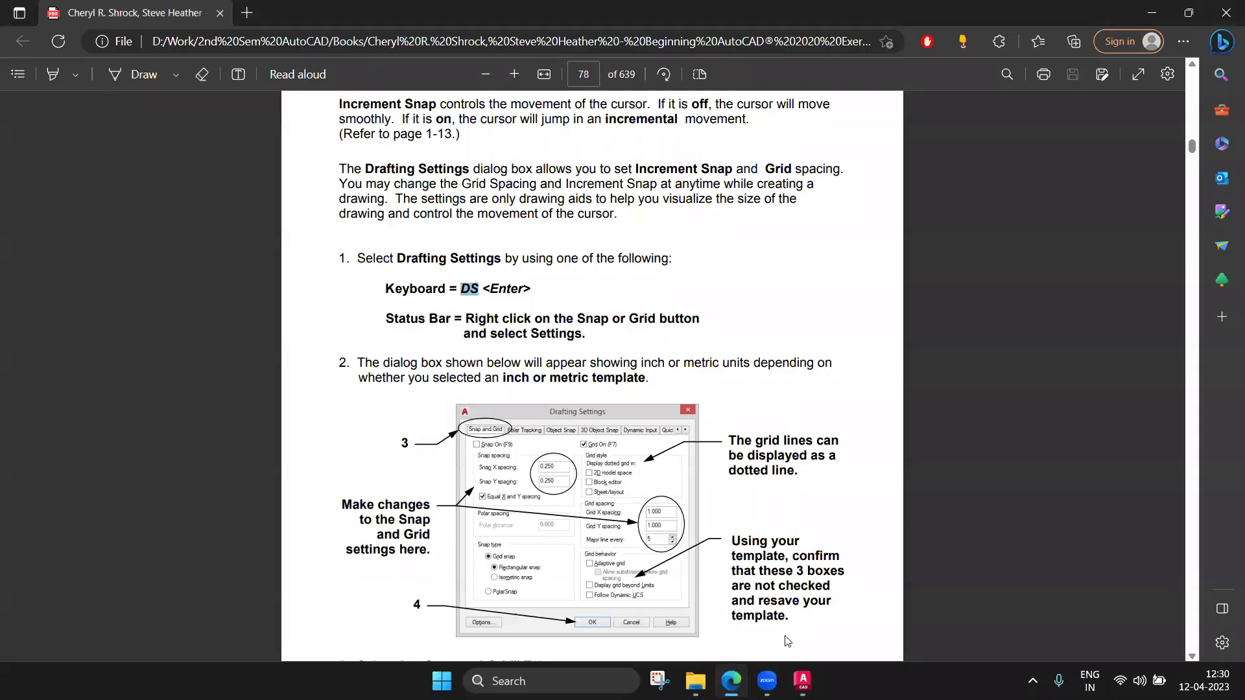
pyautogui.scroll(-2, 588, 411)
pyautogui.scroll(-2, 587, 411)
pyautogui.scroll(-3, 588, 411)
pyautogui.scroll(-2, 588, 411)
pyautogui.scroll(-3, 588, 411)
pyautogui.scroll(5, 588, 411)
pyautogui.scroll(4, 588, 411)
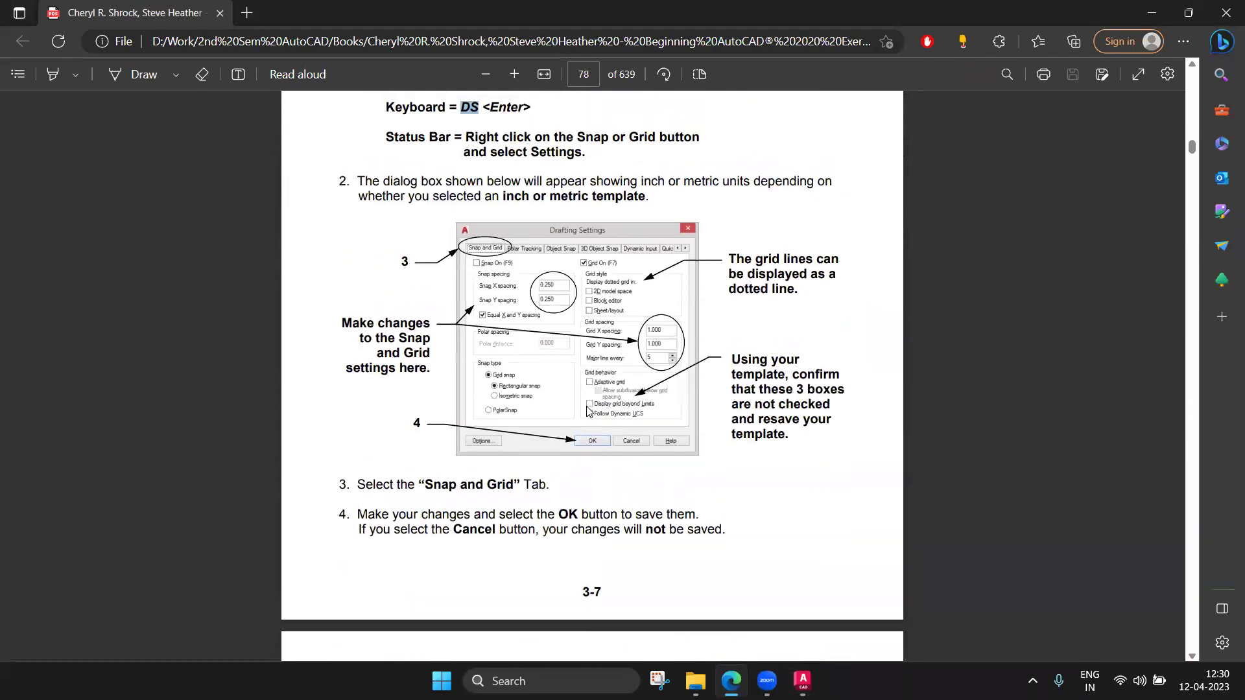
pyautogui.scroll(2, 588, 411)
pyautogui.scroll(2, 596, 395)
pyautogui.scroll(2, 612, 371)
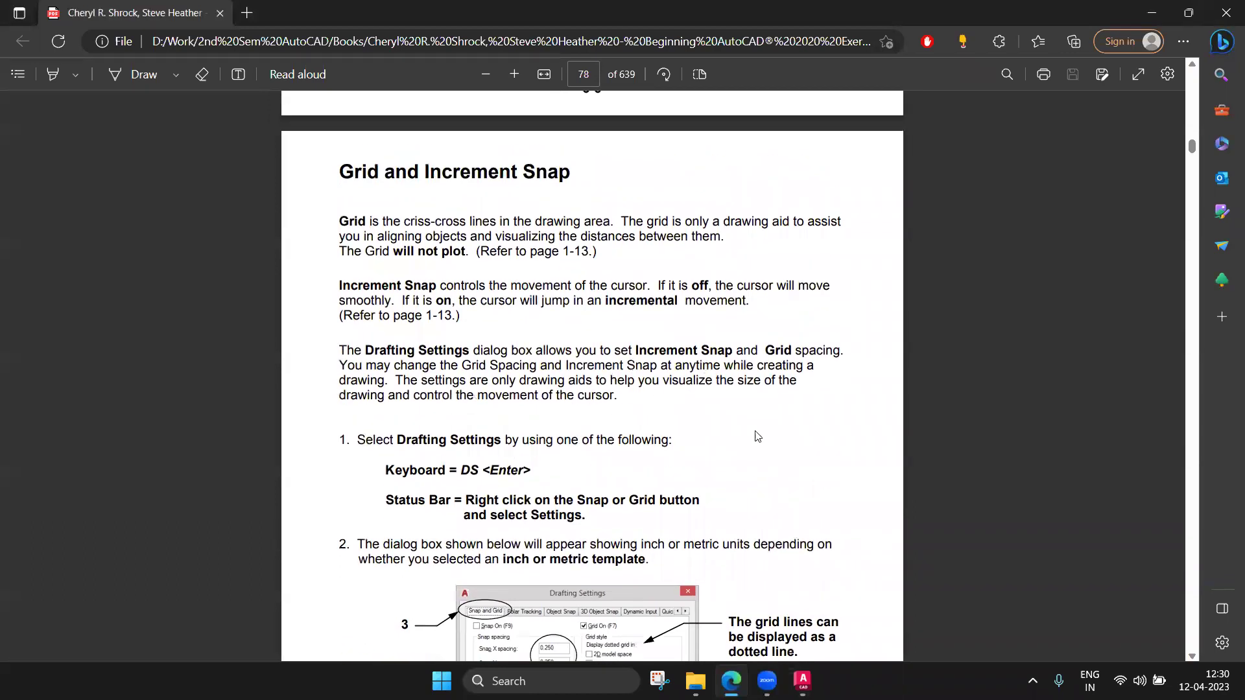
pyautogui.click(803, 681)
pyautogui.click(934, 602)
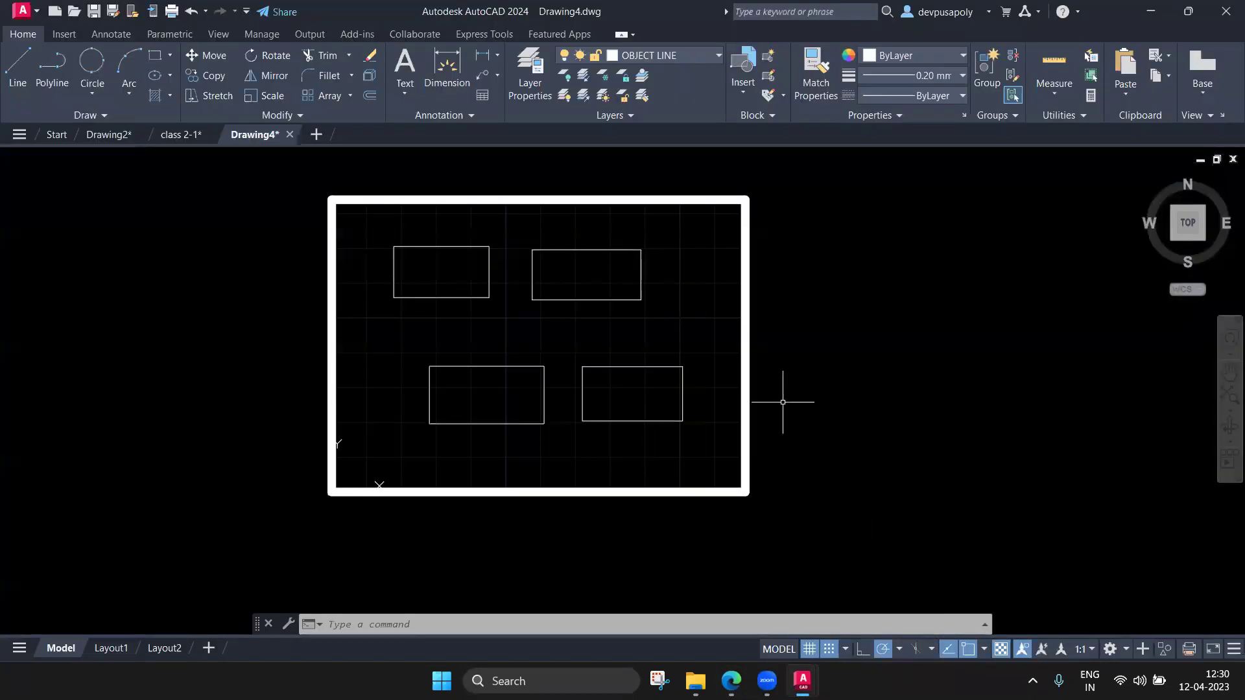
# Open Options from the drawing-area shortcut menu and browse through to the Display settings
pyautogui.scroll(4, 711, 296)
pyautogui.scroll(-3, 711, 296)
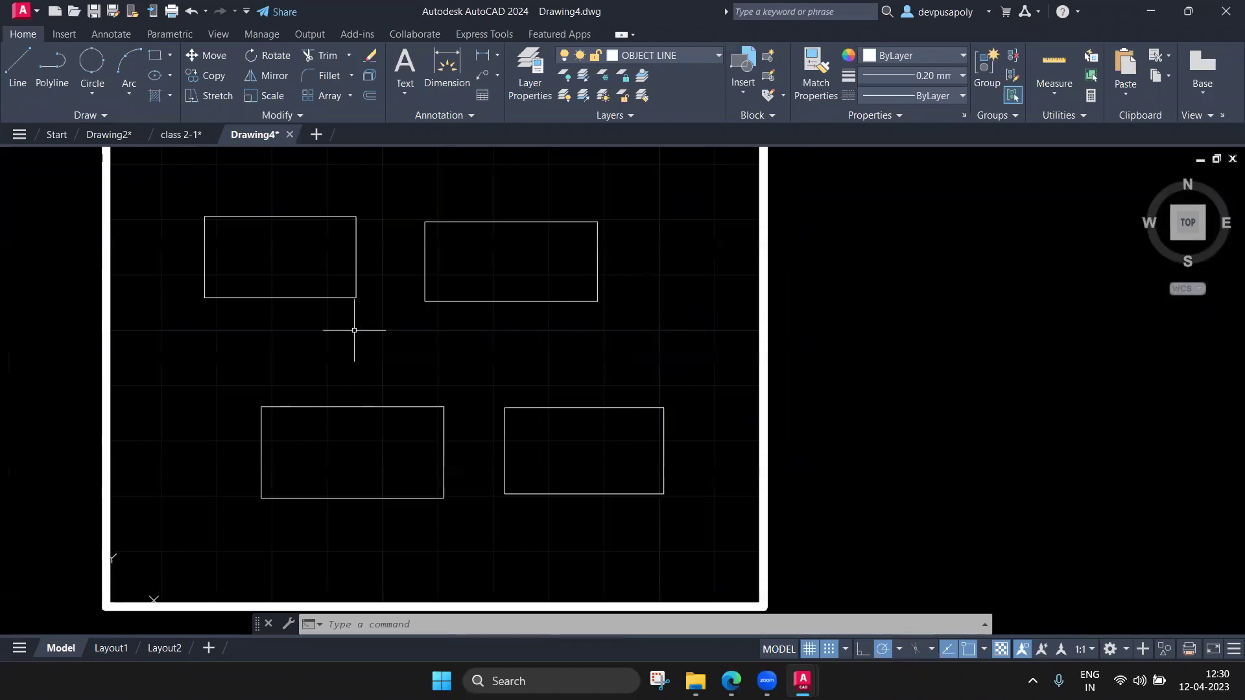
pyautogui.rightClick(687, 253)
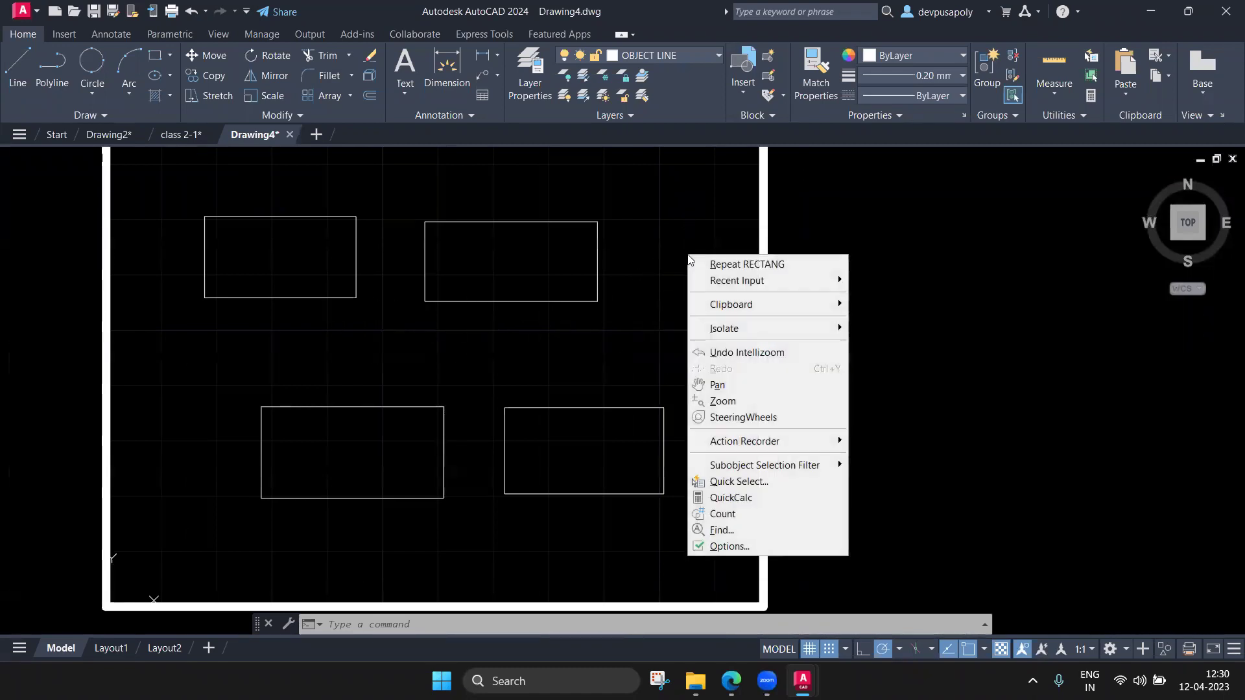
pyautogui.click(752, 545)
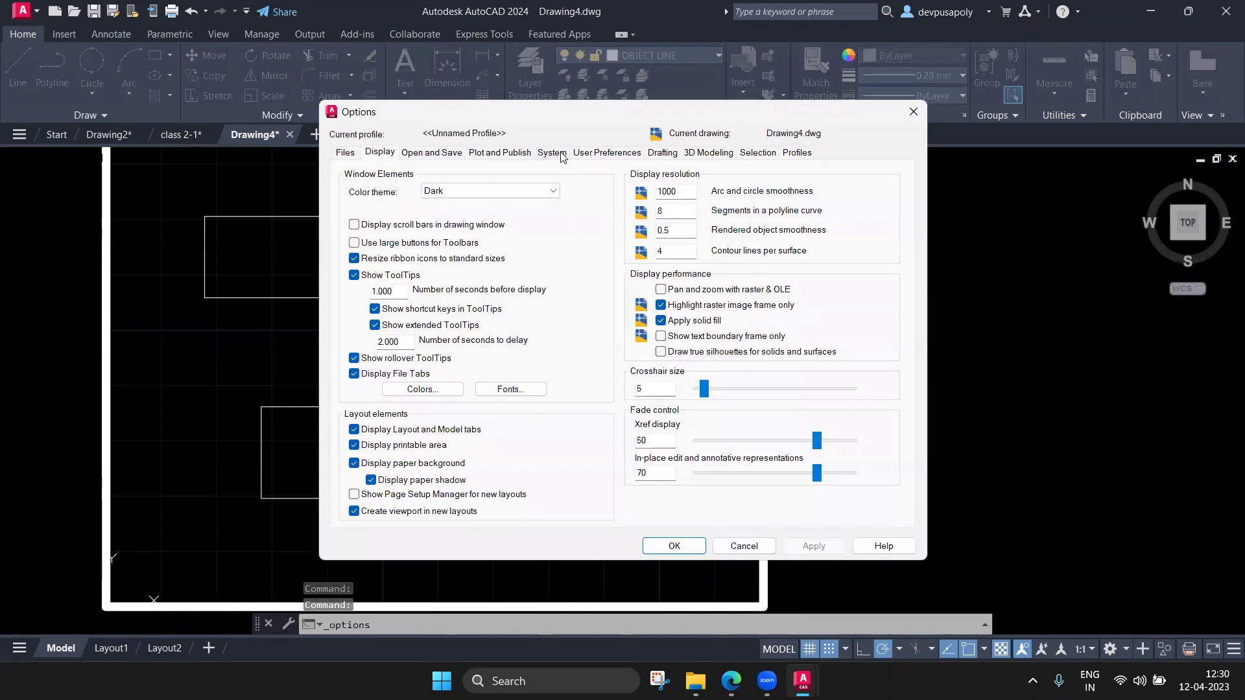
pyautogui.click(581, 154)
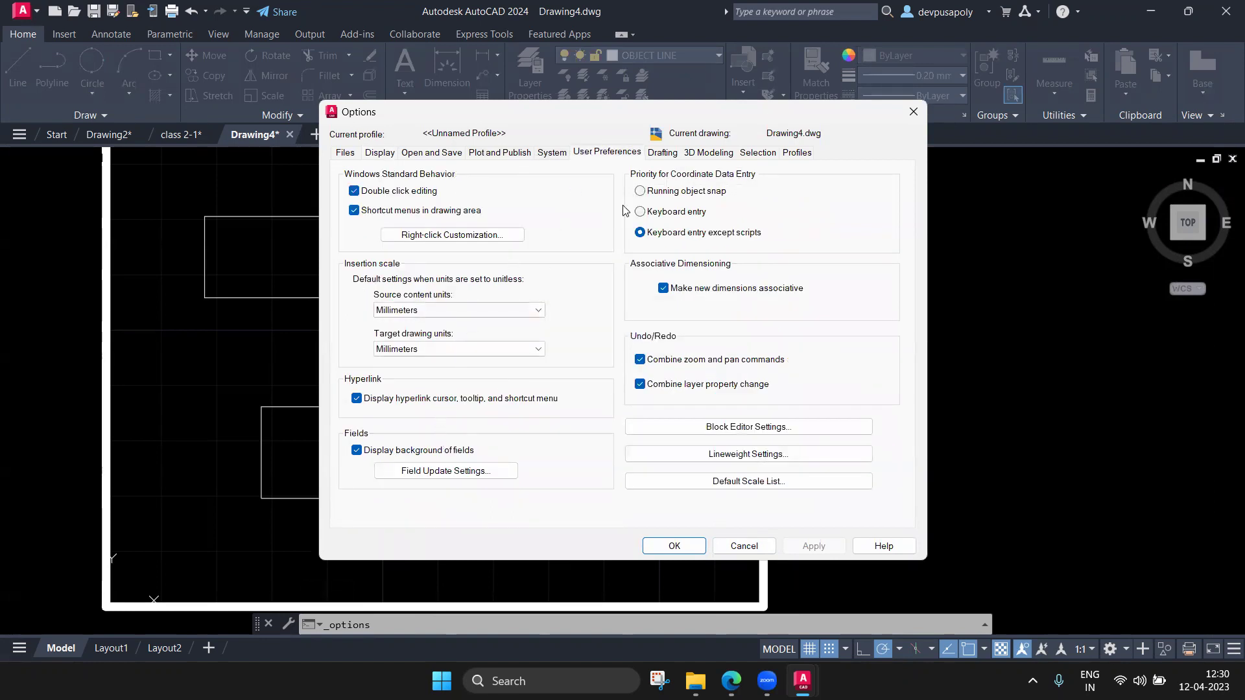
pyautogui.click(718, 156)
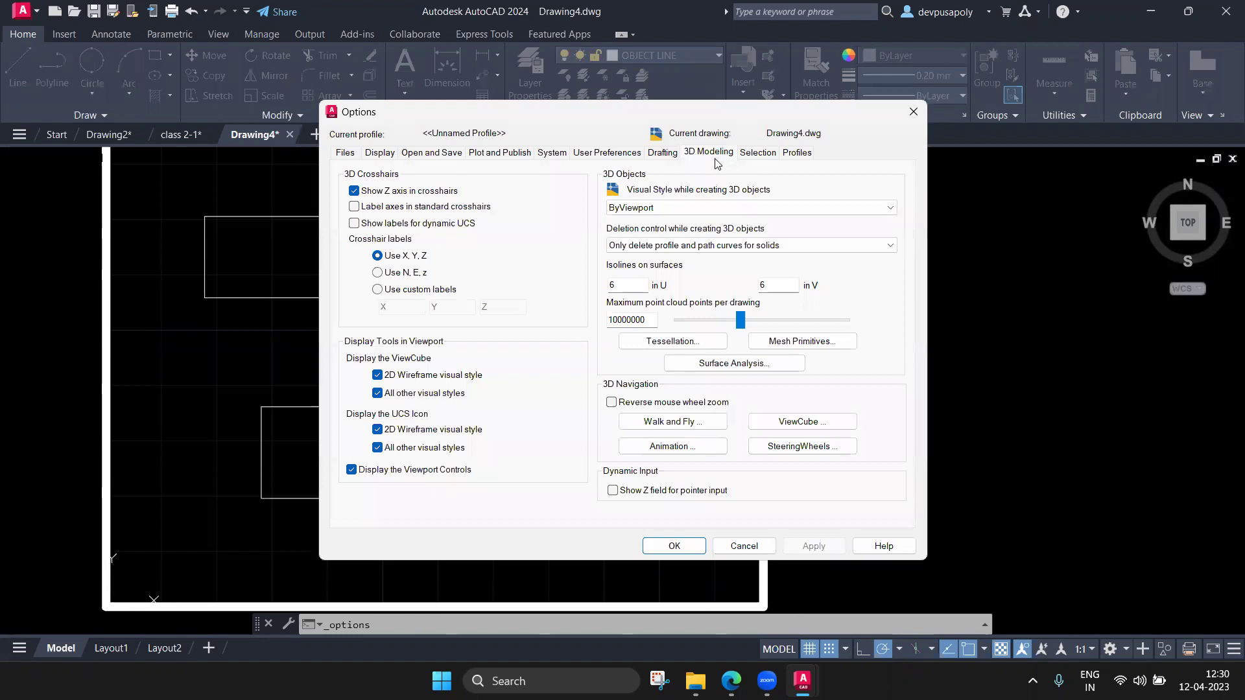
pyautogui.click(552, 154)
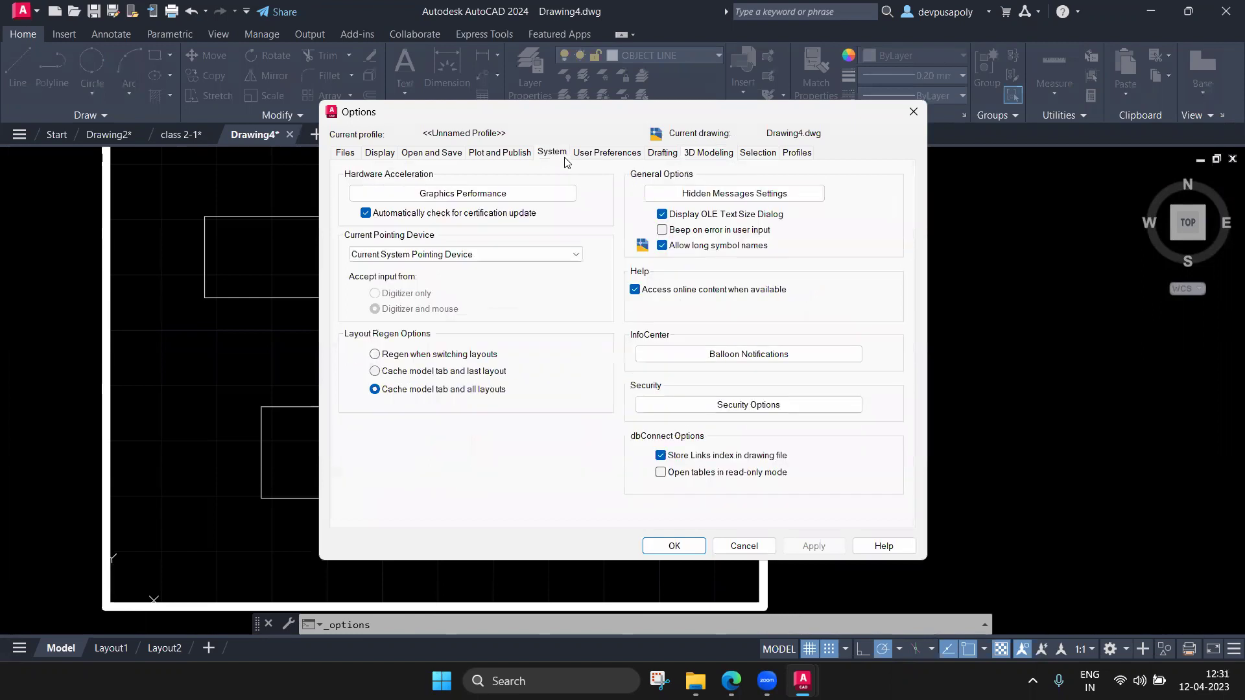
pyautogui.click(516, 155)
pyautogui.click(384, 155)
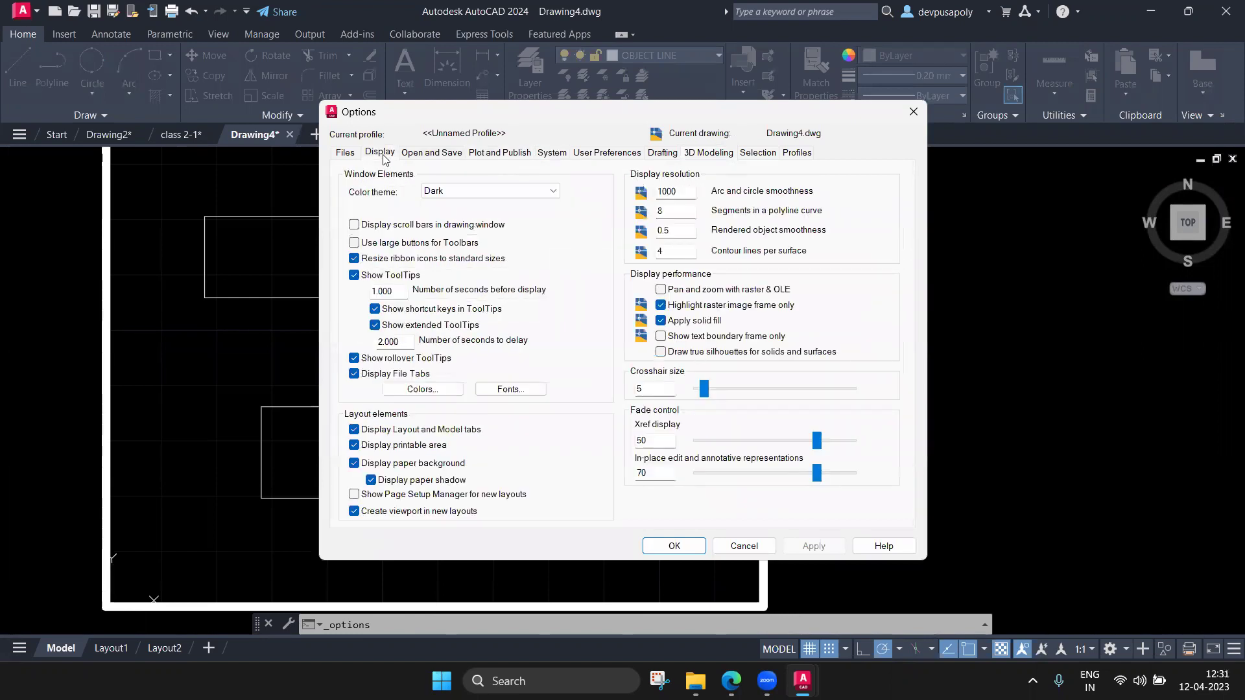
# Set the colour theme to Light and the uniform drawing background to White, then apply
pyautogui.click(440, 192)
pyautogui.click(446, 217)
pyautogui.click(432, 389)
pyautogui.click(763, 166)
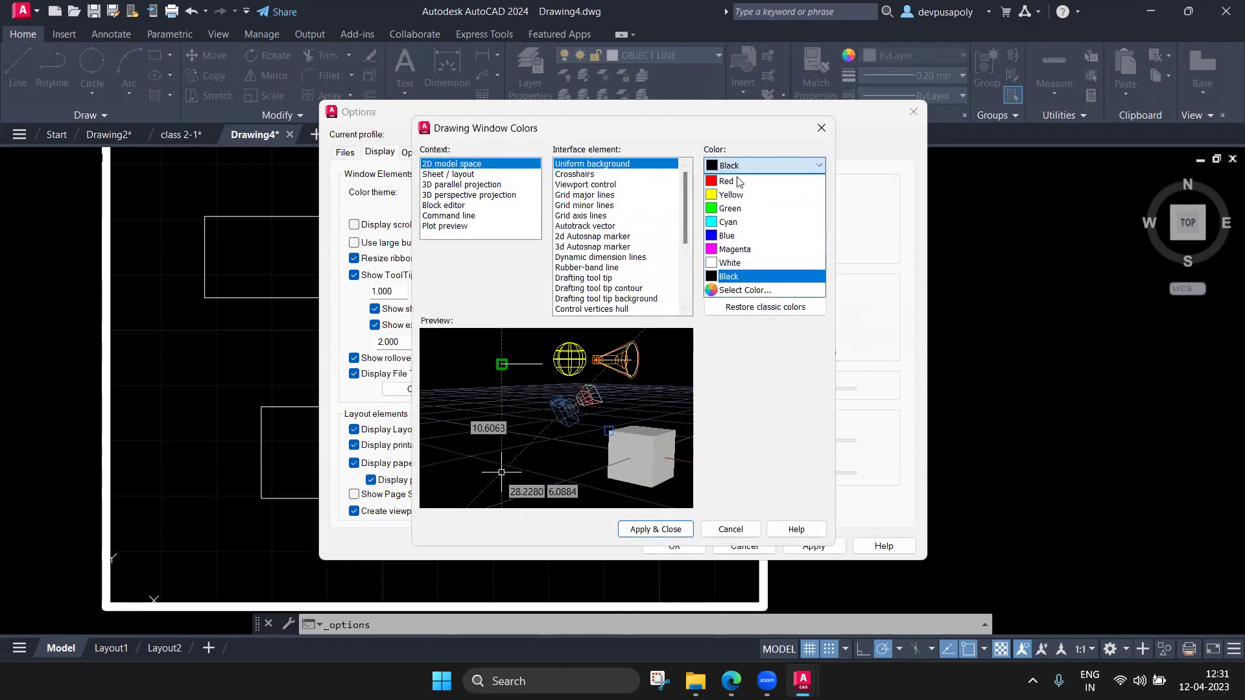
pyautogui.click(740, 263)
pyautogui.click(655, 529)
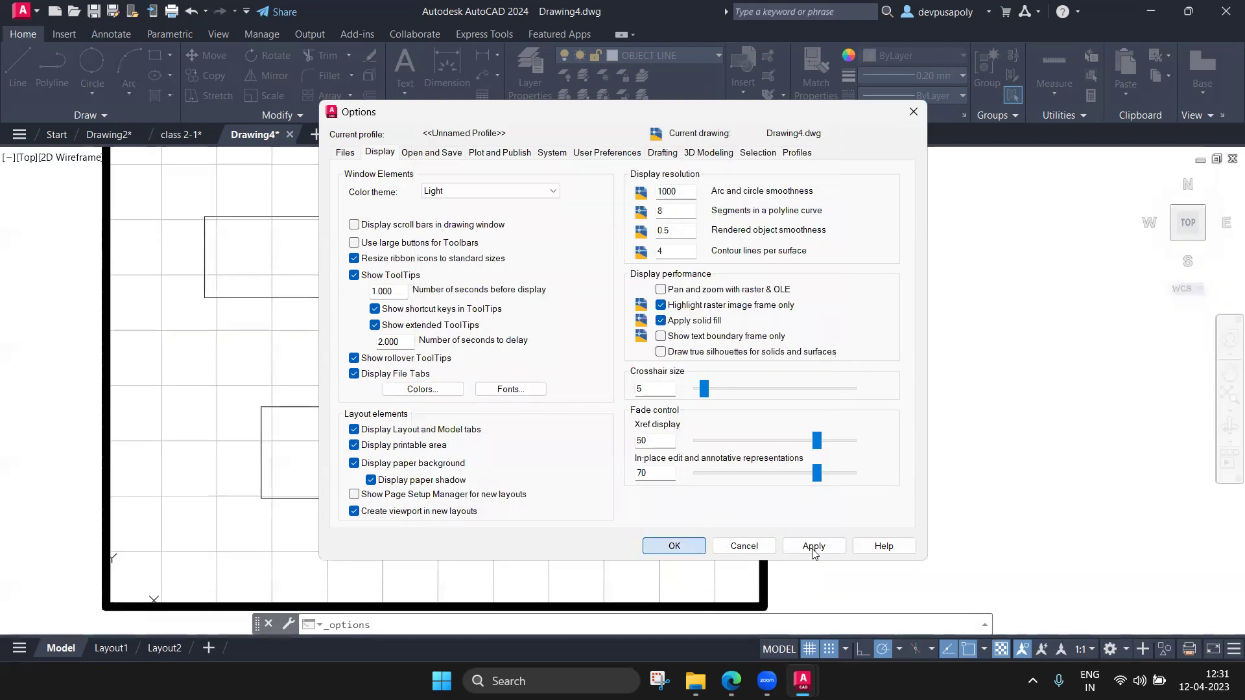
pyautogui.click(697, 549)
# Close Options, then turn the grid off in Drafting Settings via DS
pyautogui.click(812, 548)
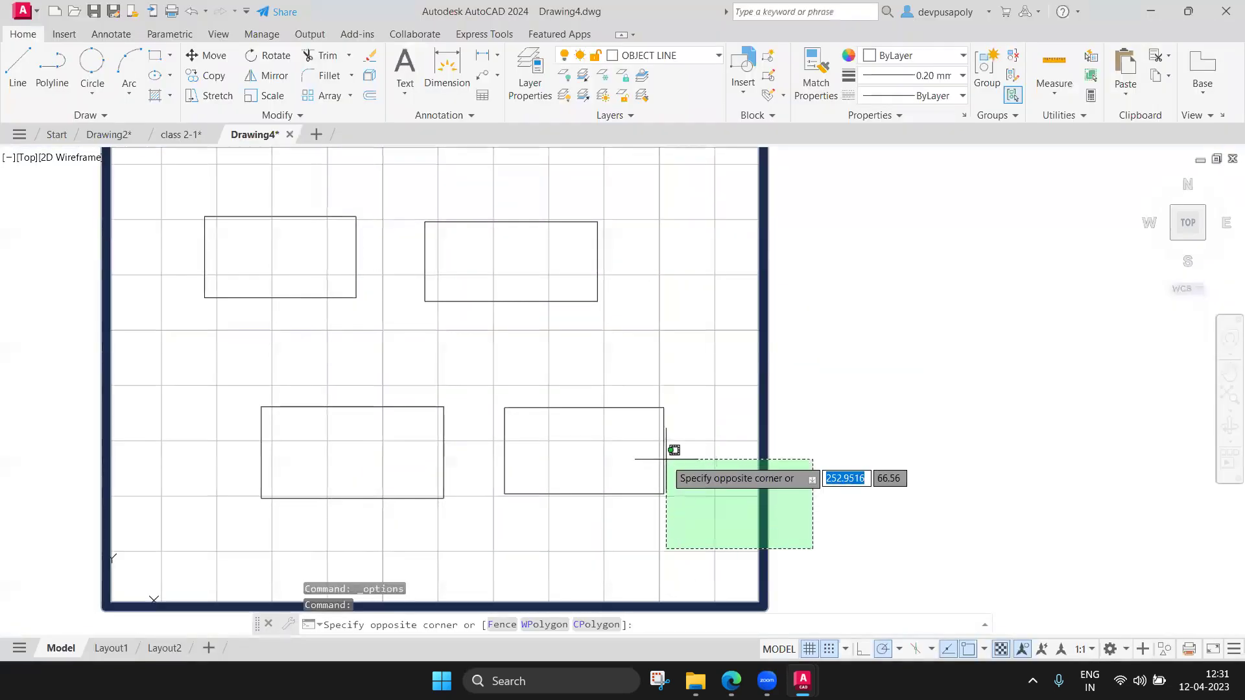
pyautogui.scroll(-2, 665, 457)
pyautogui.press('Escape')
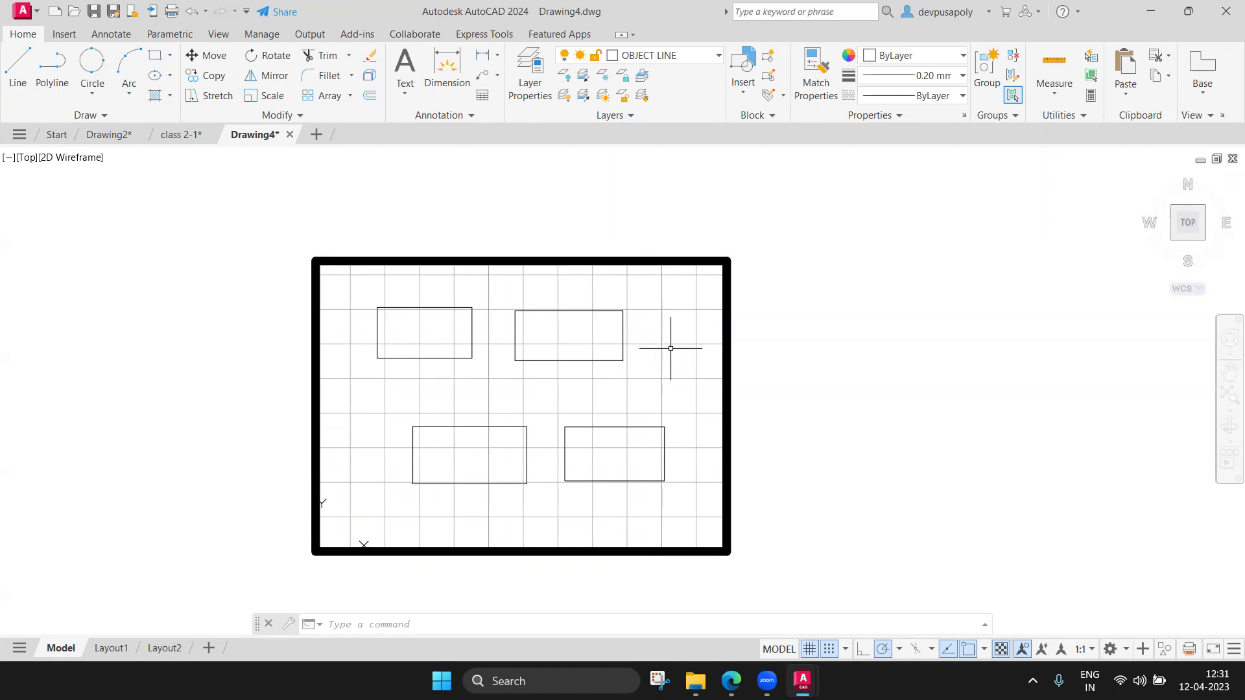
pyautogui.write('ds')
pyautogui.press('Return')
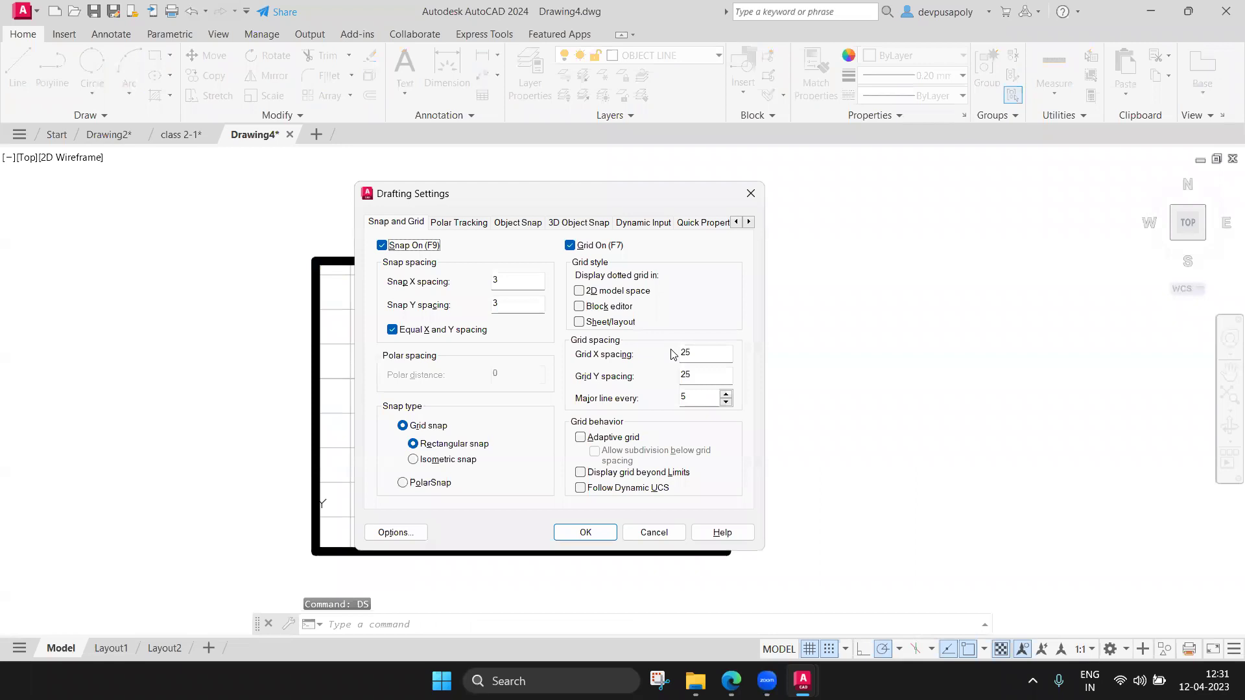
pyautogui.click(570, 246)
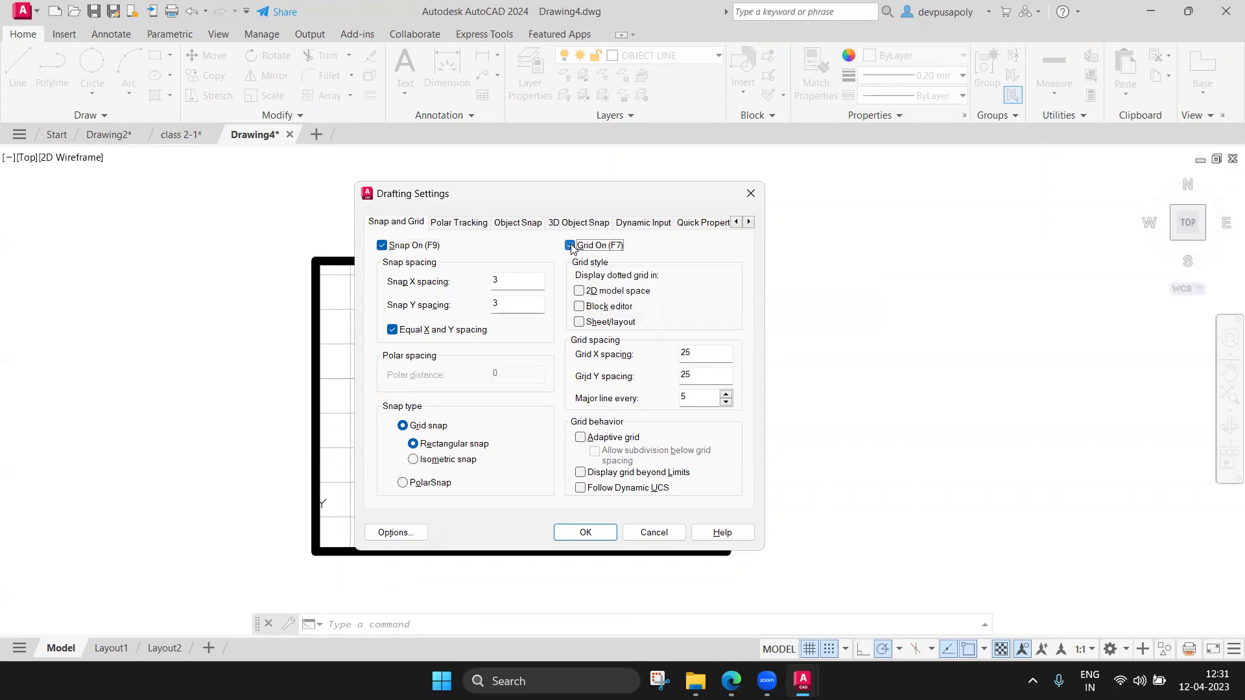
pyautogui.click(599, 531)
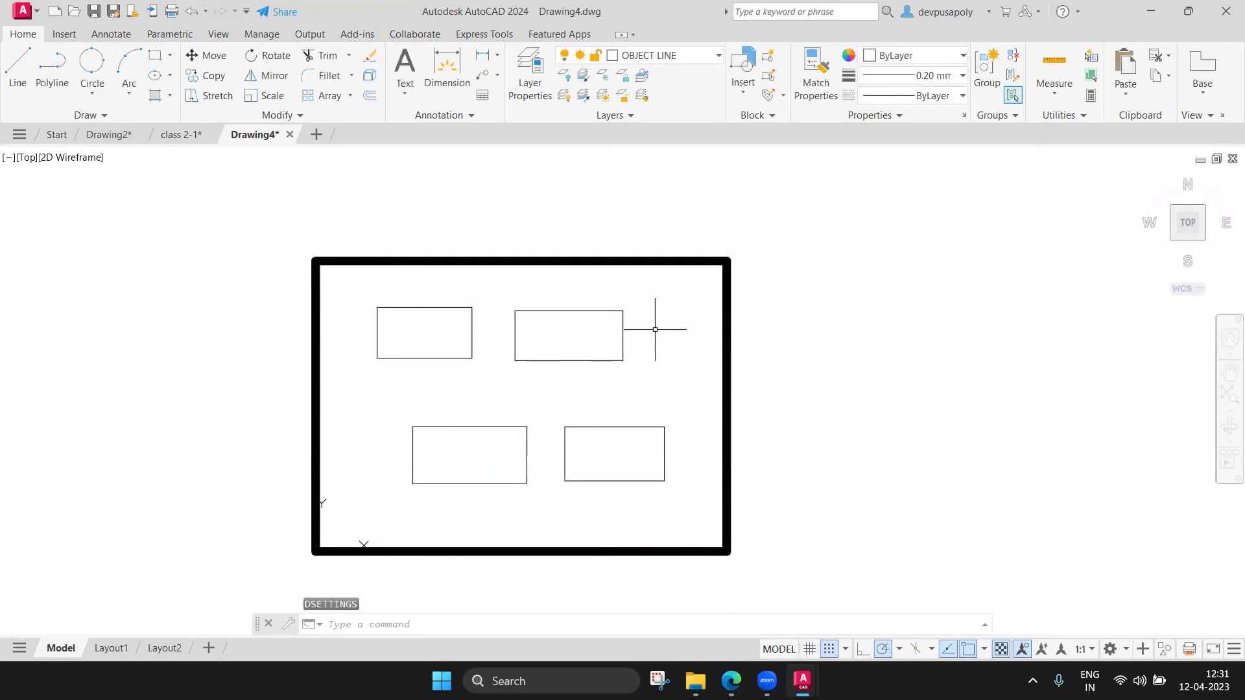
# Turn the grid back on in Drafting Settings, then reopen the dialog with DS
pyautogui.write('ds')
pyautogui.press('Return')
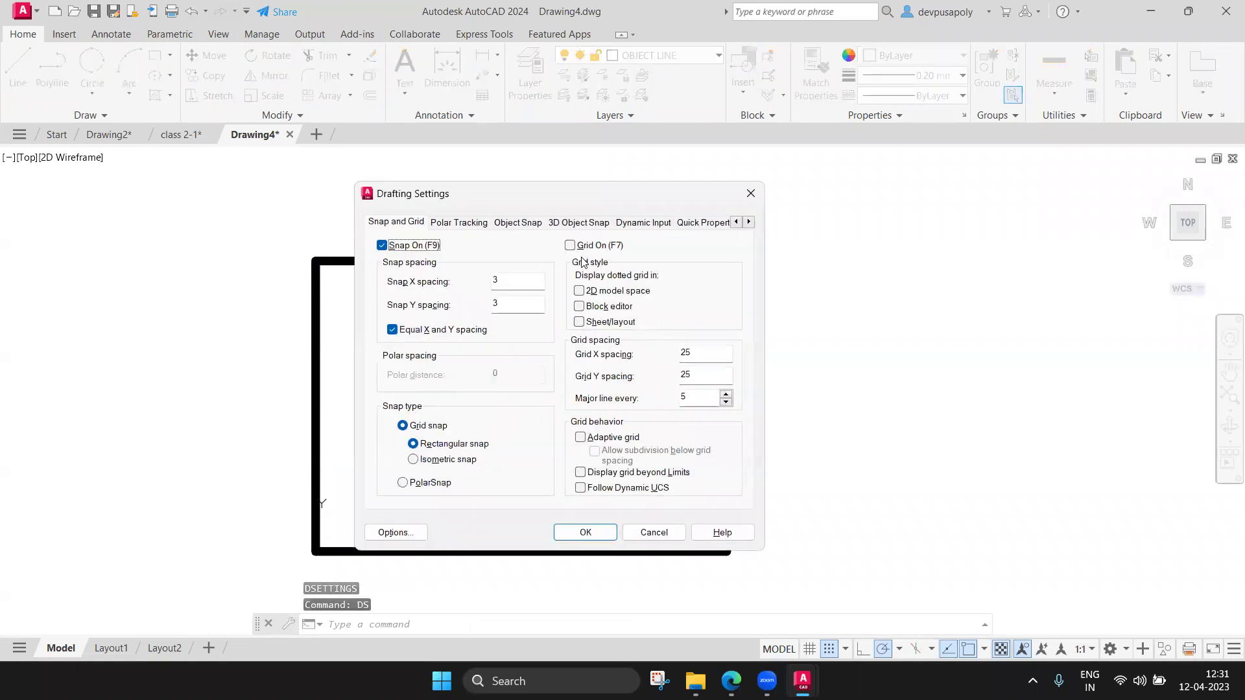
pyautogui.click(570, 245)
pyautogui.click(585, 532)
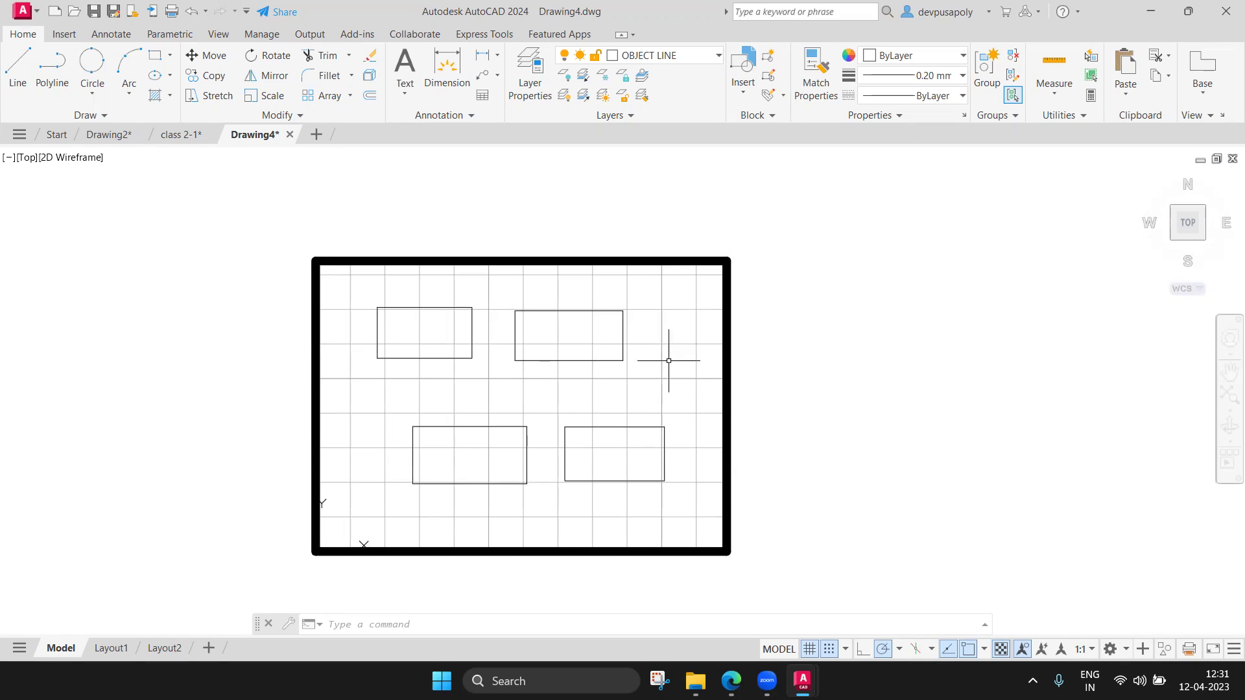
pyautogui.write('ds')
pyautogui.press('Return')
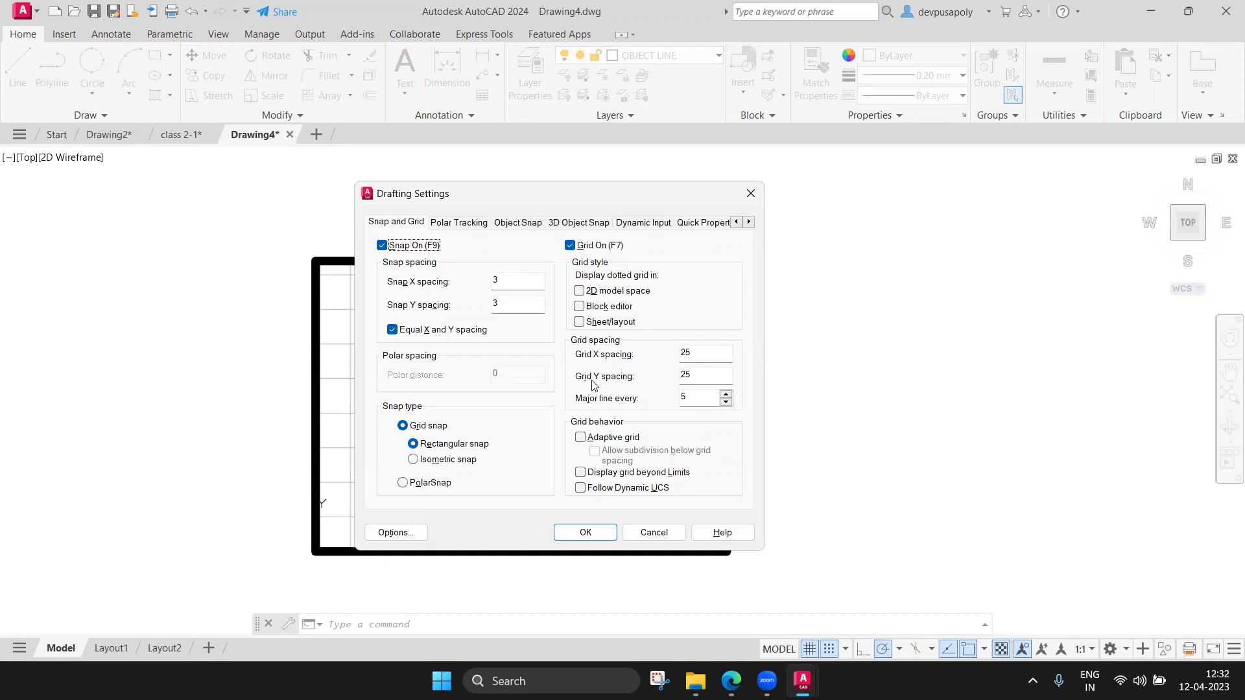
# Change Grid X and Grid Y spacing from 25 to 20 and confirm
pyautogui.click(706, 352)
pyautogui.press('BackSpace')
pyautogui.write('0')
pyautogui.click(700, 376)
pyautogui.press('BackSpace')
pyautogui.write('0')
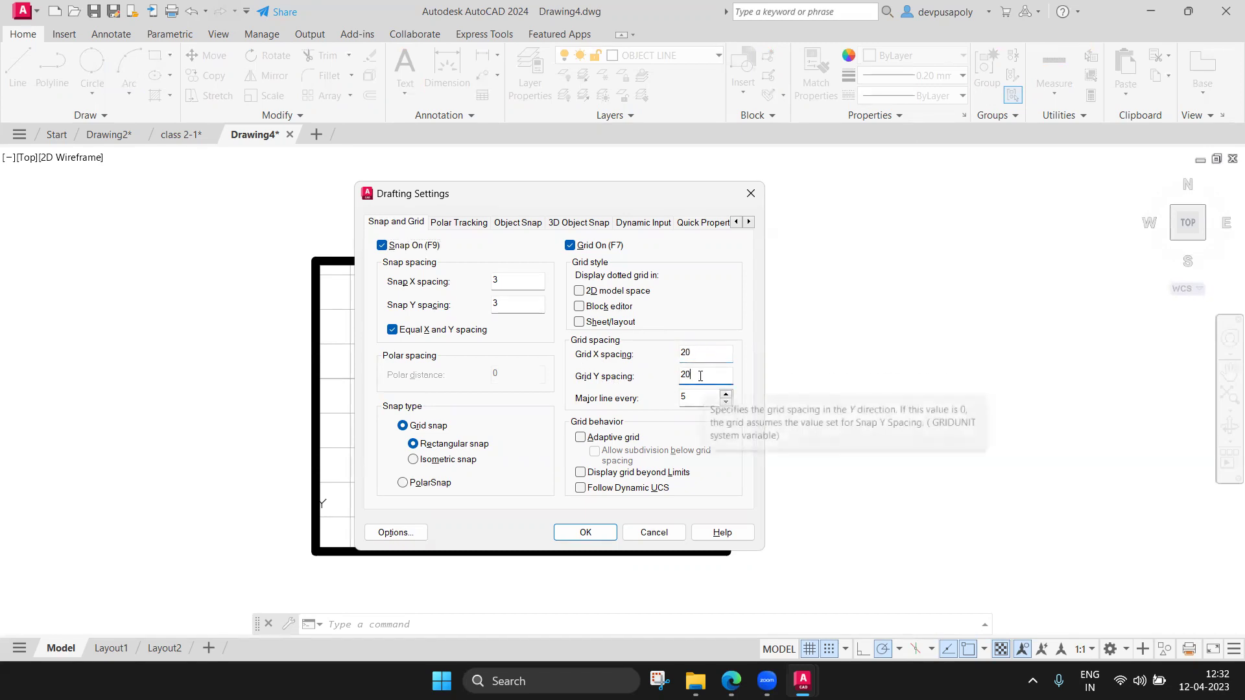
pyautogui.click(605, 530)
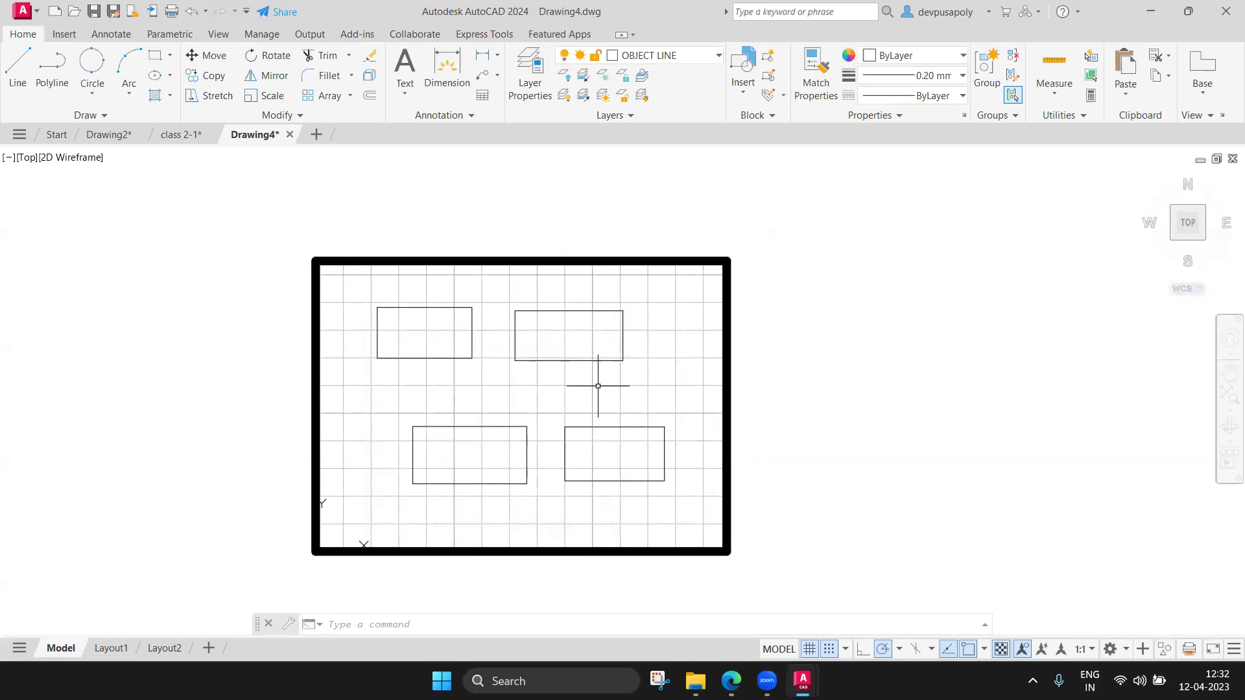
# Draw a rectangle sized 40 to the left of the lower-left rectangle, zooming to check it
pyautogui.click(154, 56)
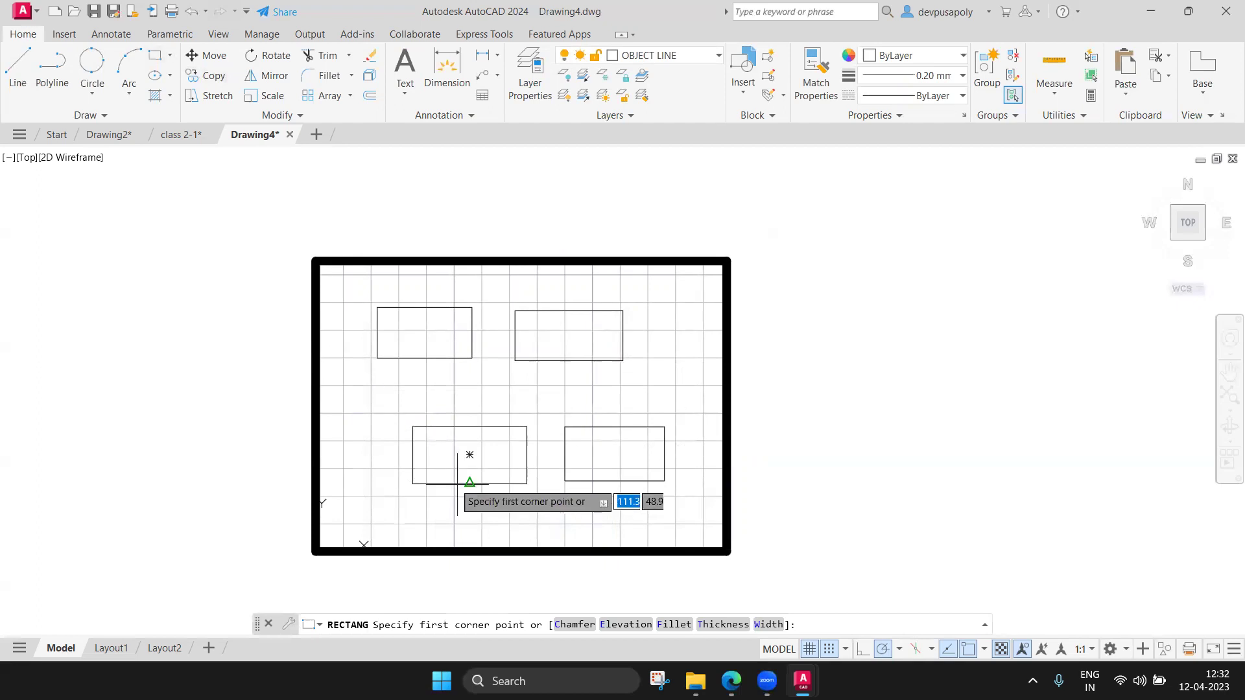
pyautogui.click(370, 385)
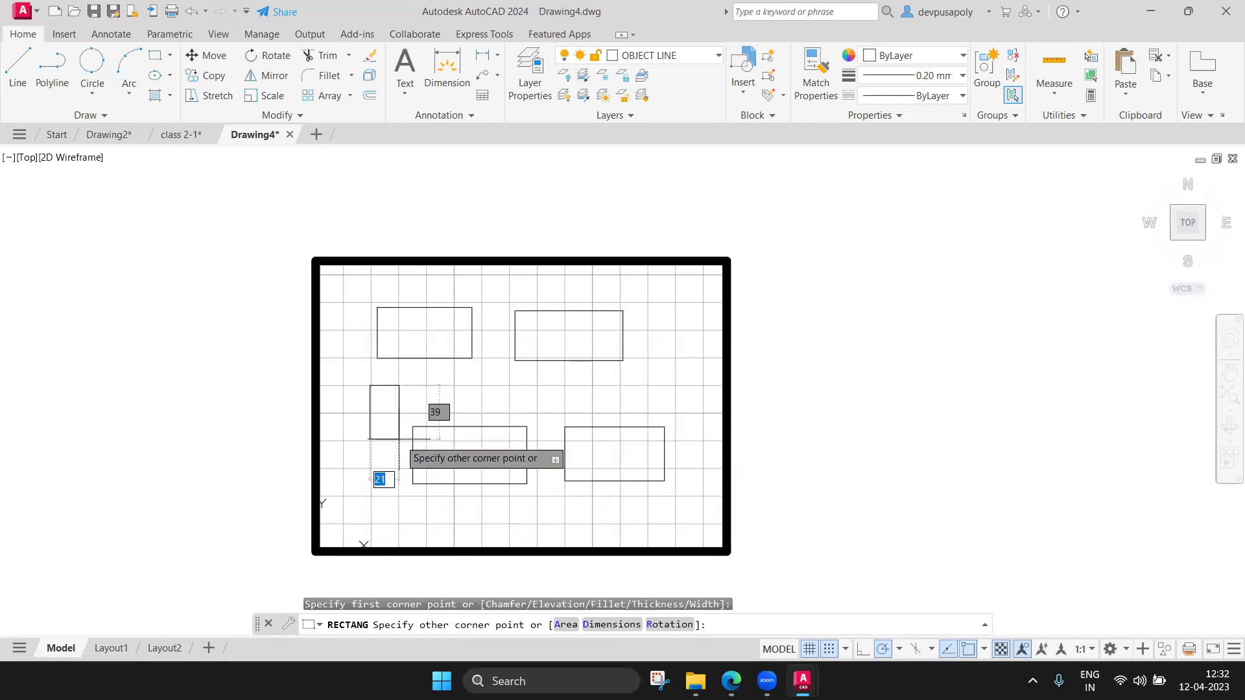
pyautogui.write('40')
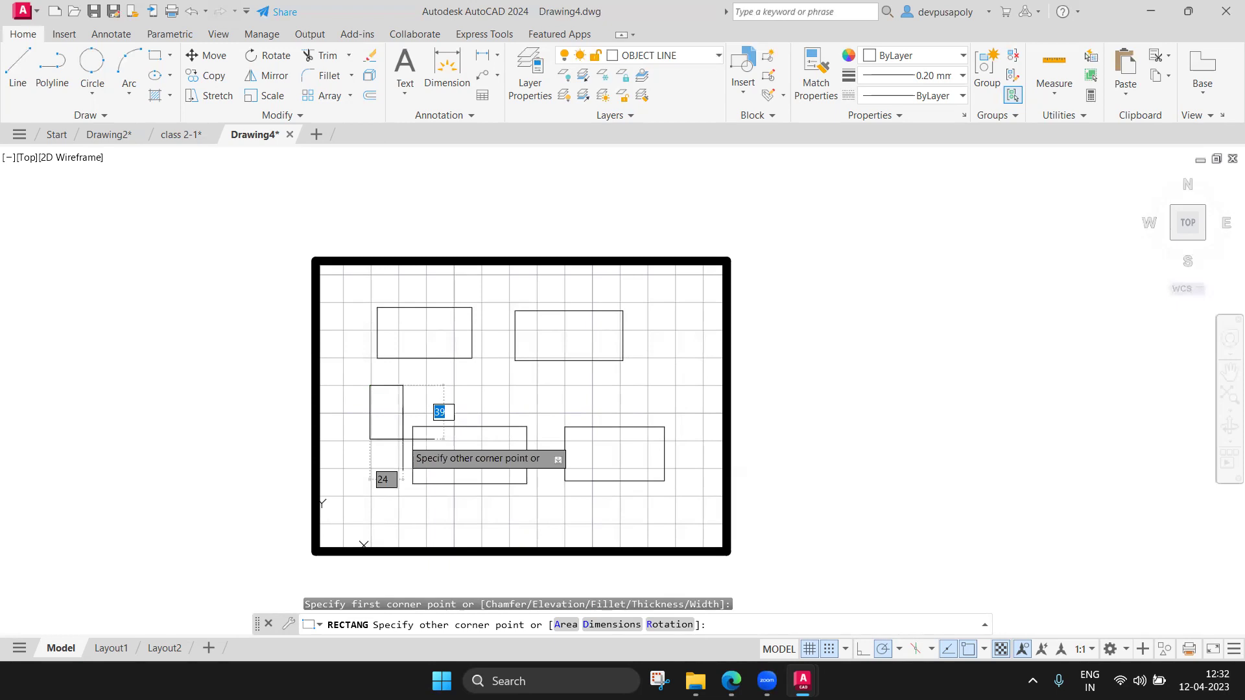
pyautogui.press('Return')
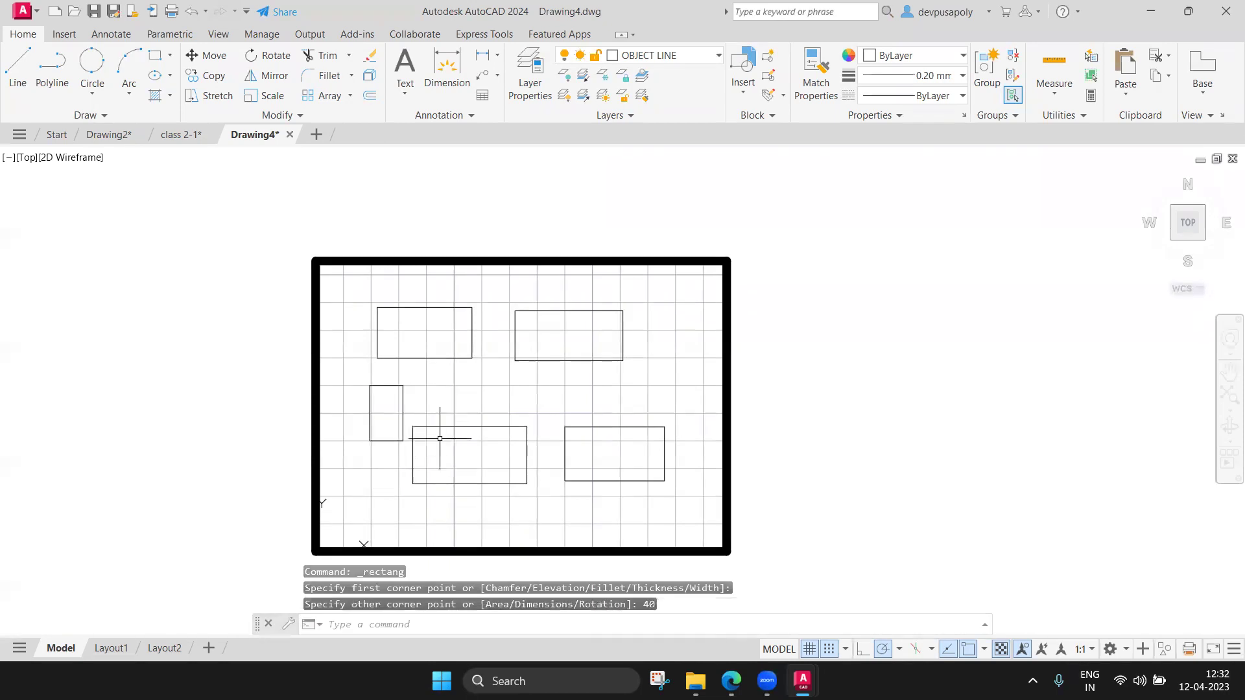
pyautogui.scroll(1, 422, 417)
pyautogui.scroll(3, 425, 418)
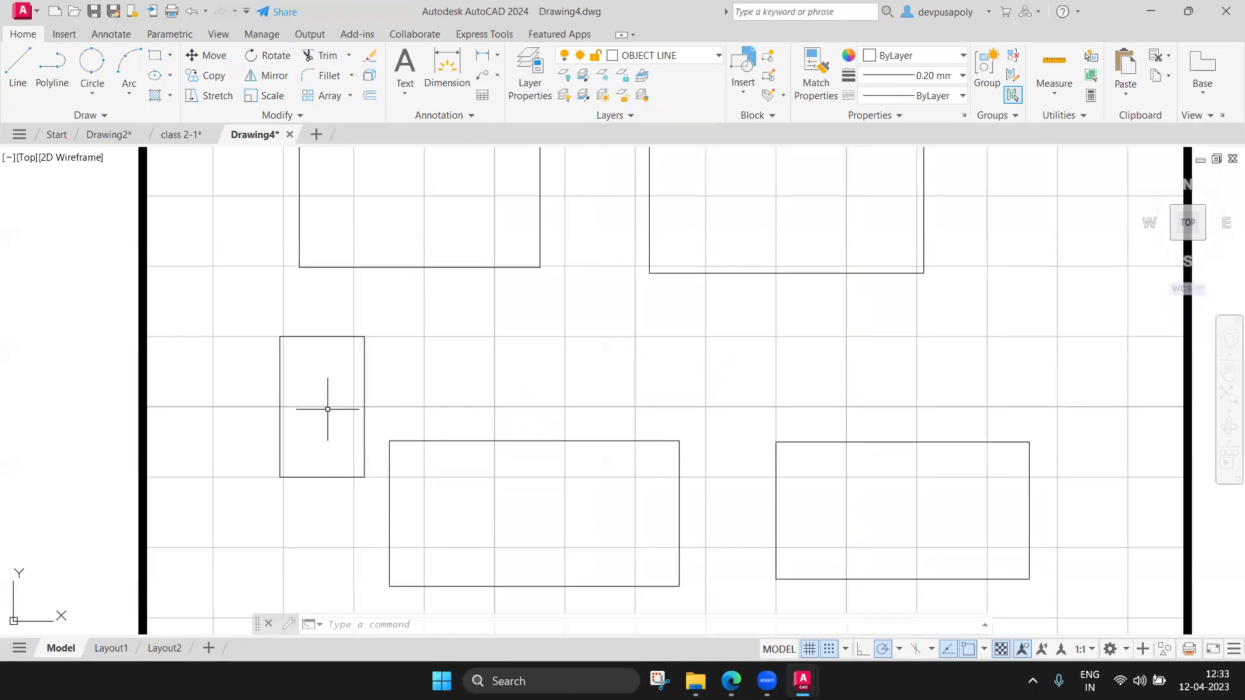
pyautogui.scroll(-3, 328, 409)
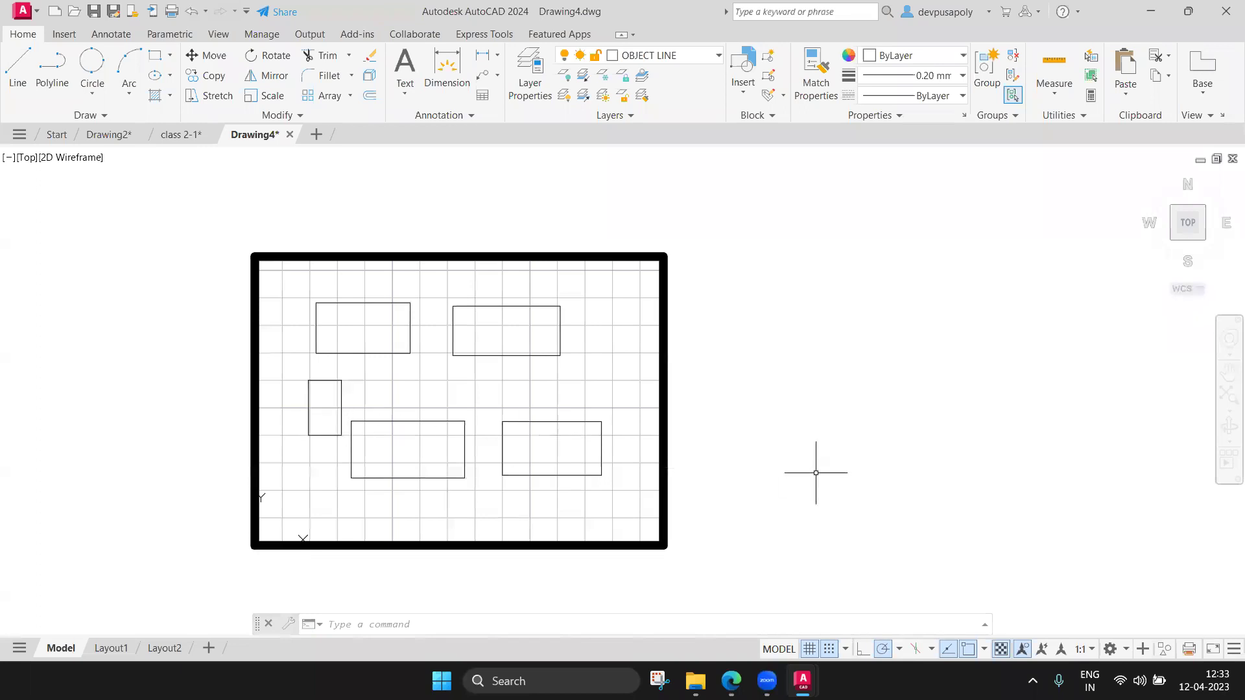
# Reopen Drafting Settings with DS and set Grid X and Y spacing to 15
pyautogui.keyDown('shift'); pyautogui.rightClick(933, 610); pyautogui.keyUp('shift')
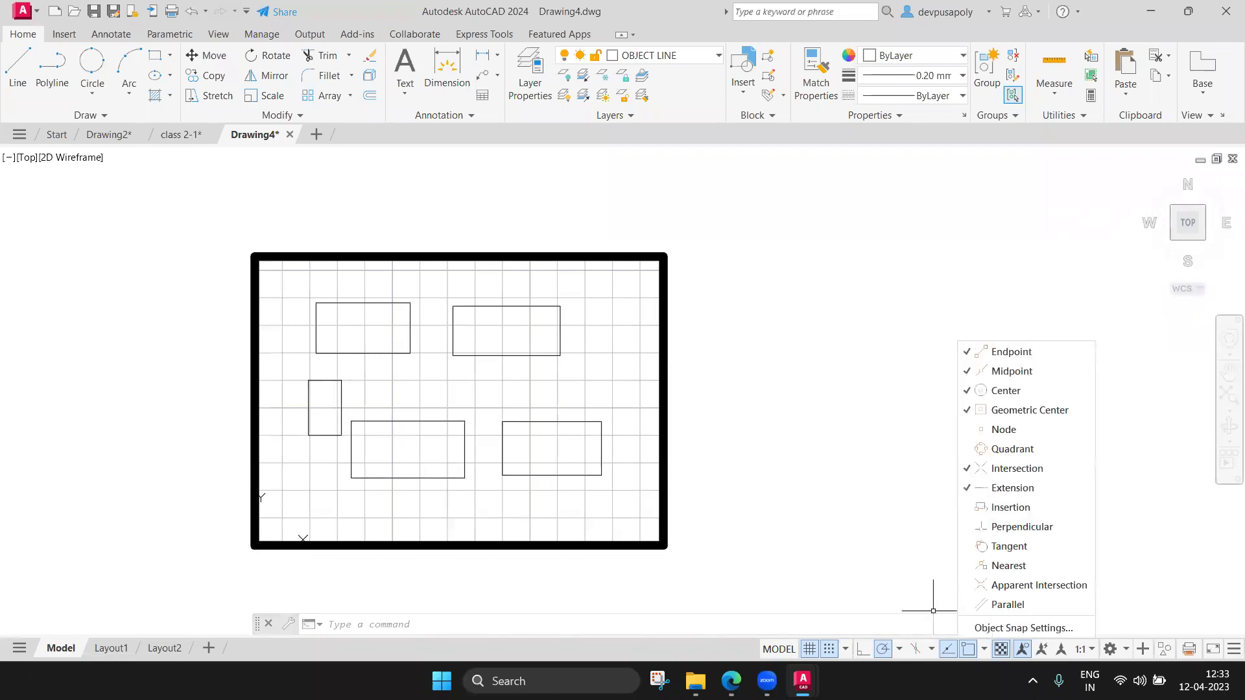
pyautogui.press('Escape')
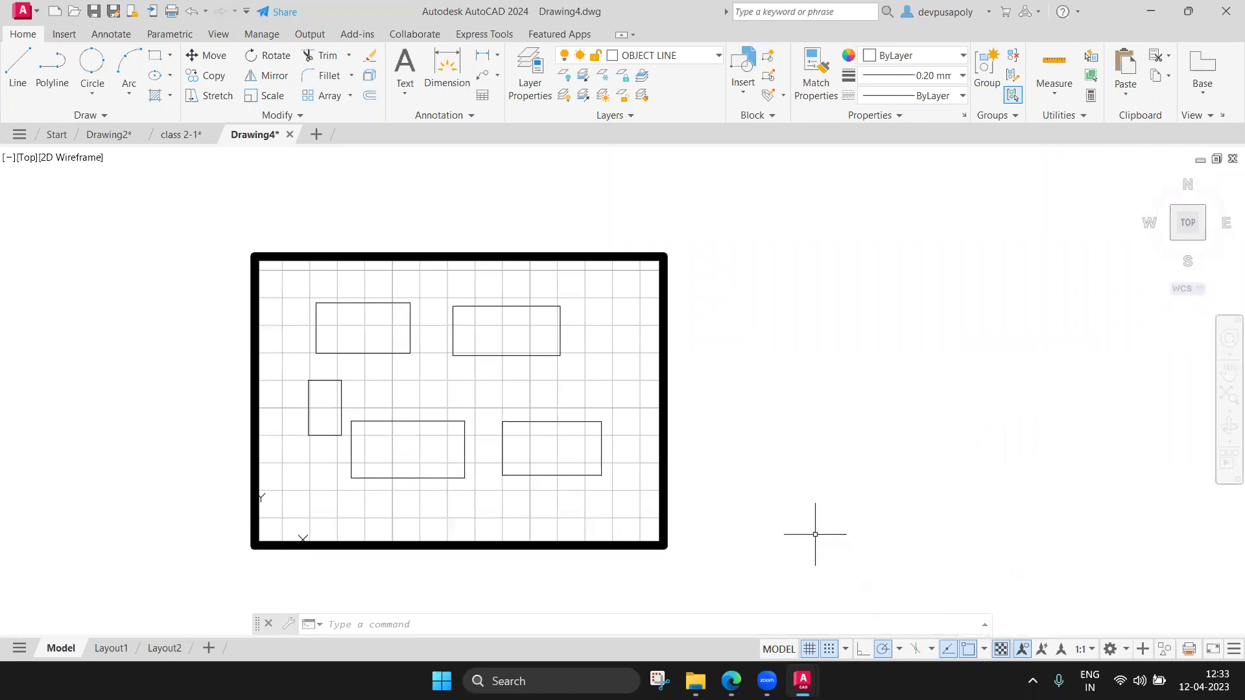
pyautogui.write('DS')
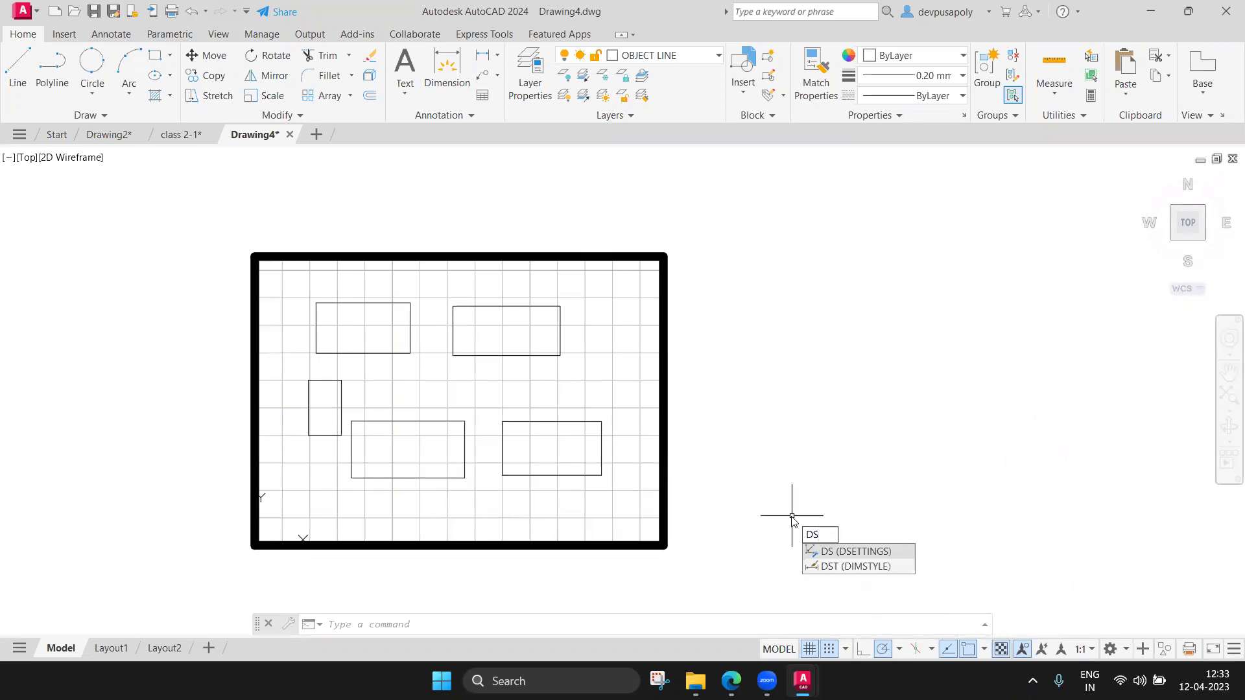
pyautogui.press('Return')
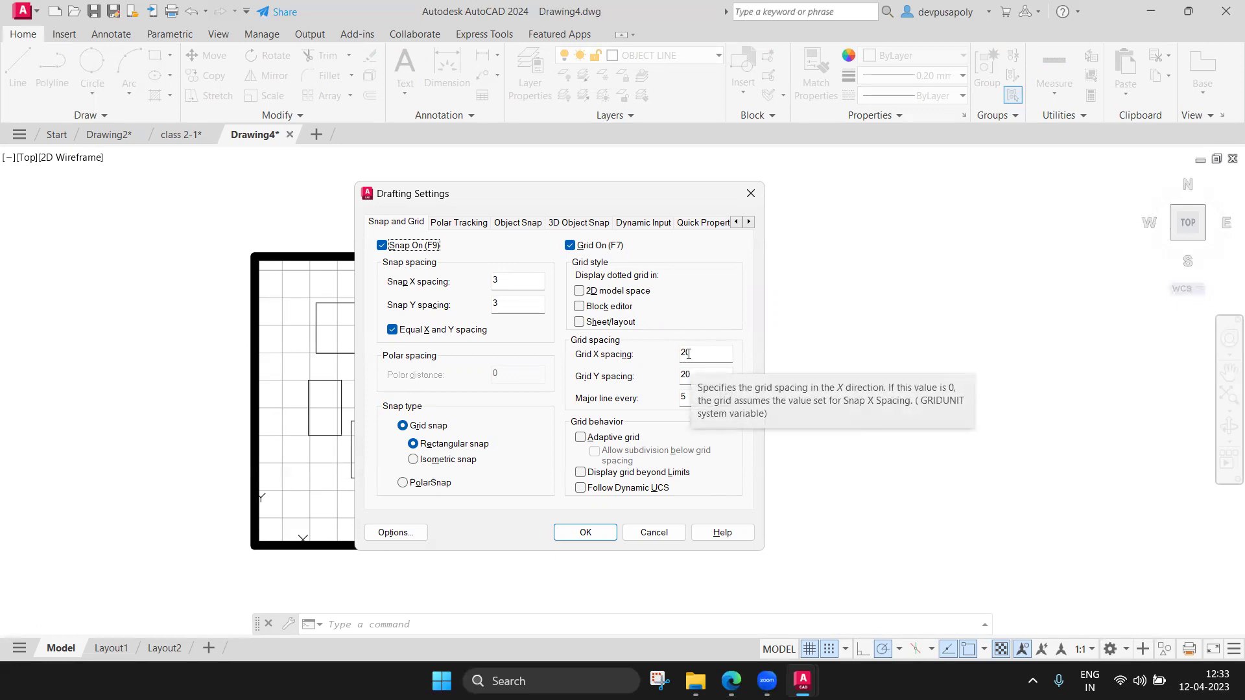
pyautogui.click(699, 355)
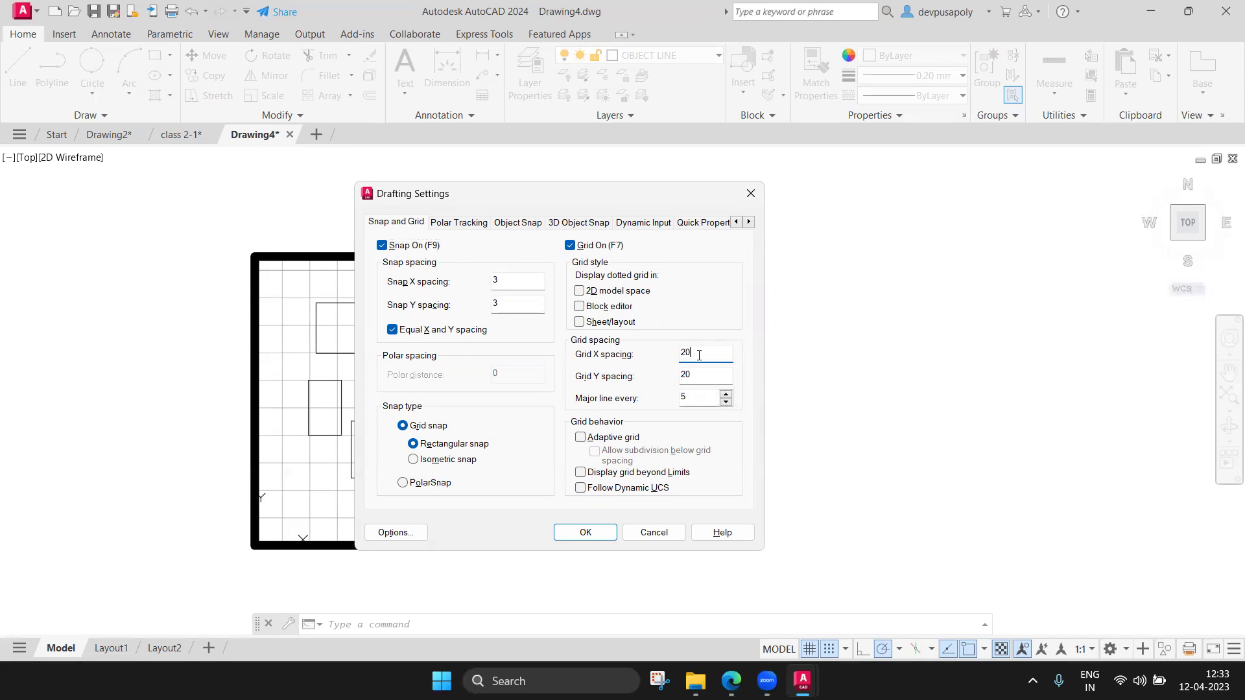
pyautogui.press('BackSpace')
pyautogui.press('BackSpace')
pyautogui.write('15')
pyautogui.click(697, 373)
pyautogui.click(586, 532)
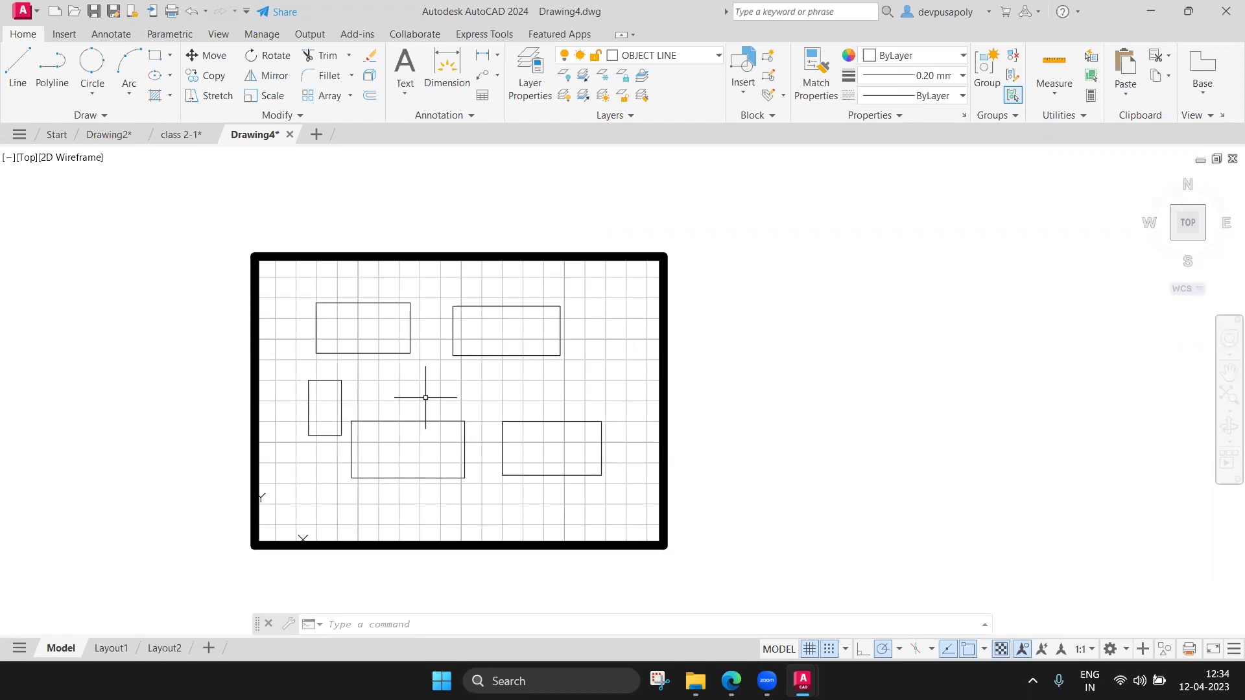
# Draw a rectangle with values 45 and 4 overlapping the upper-right rectangle, then pan to the frame
pyautogui.write('rec')
pyautogui.press('Return')
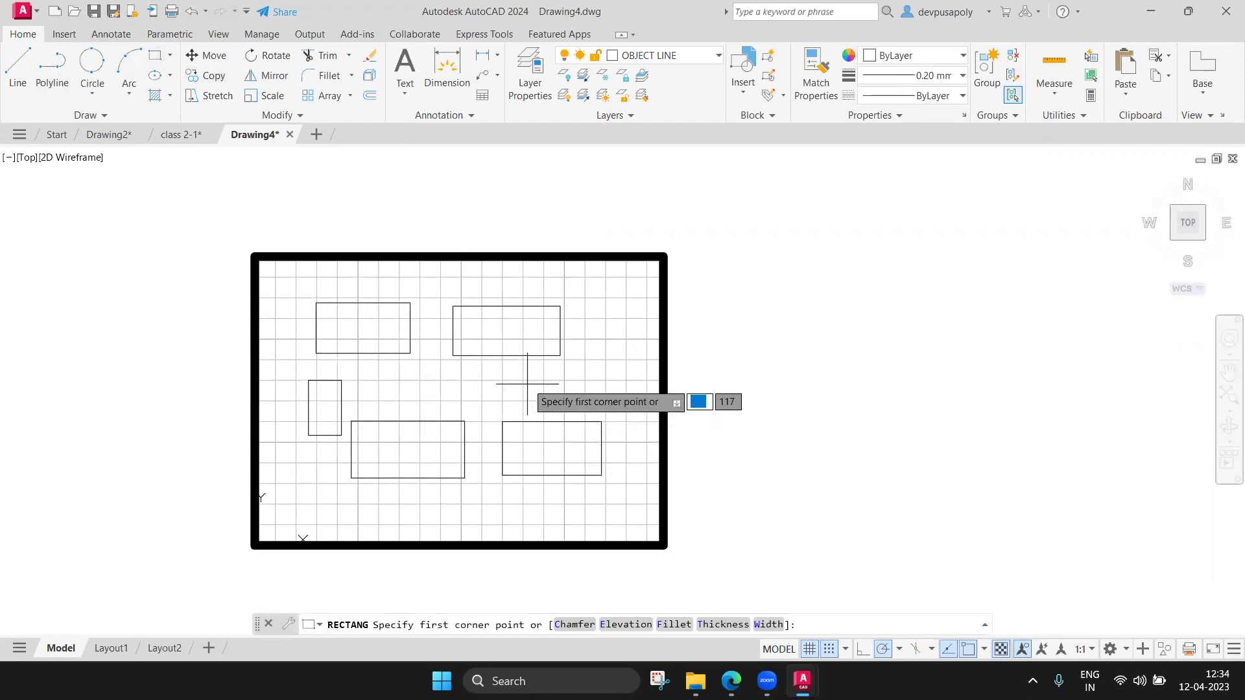
pyautogui.click(523, 380)
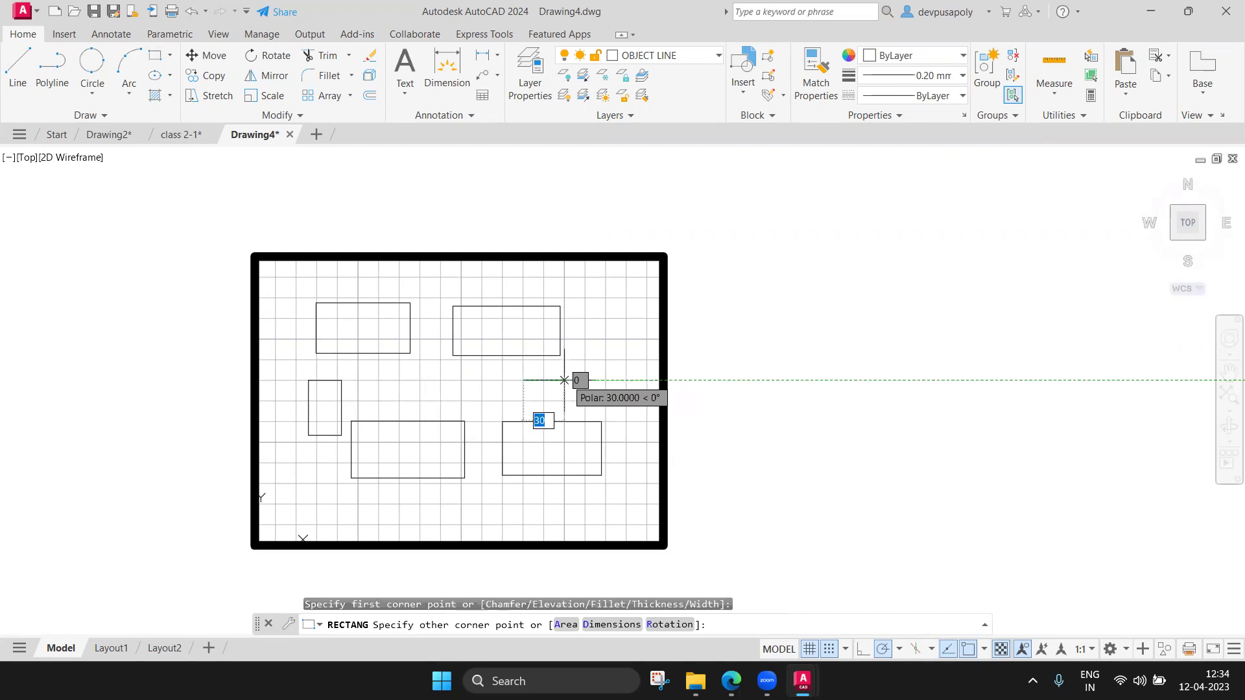
pyautogui.write('45')
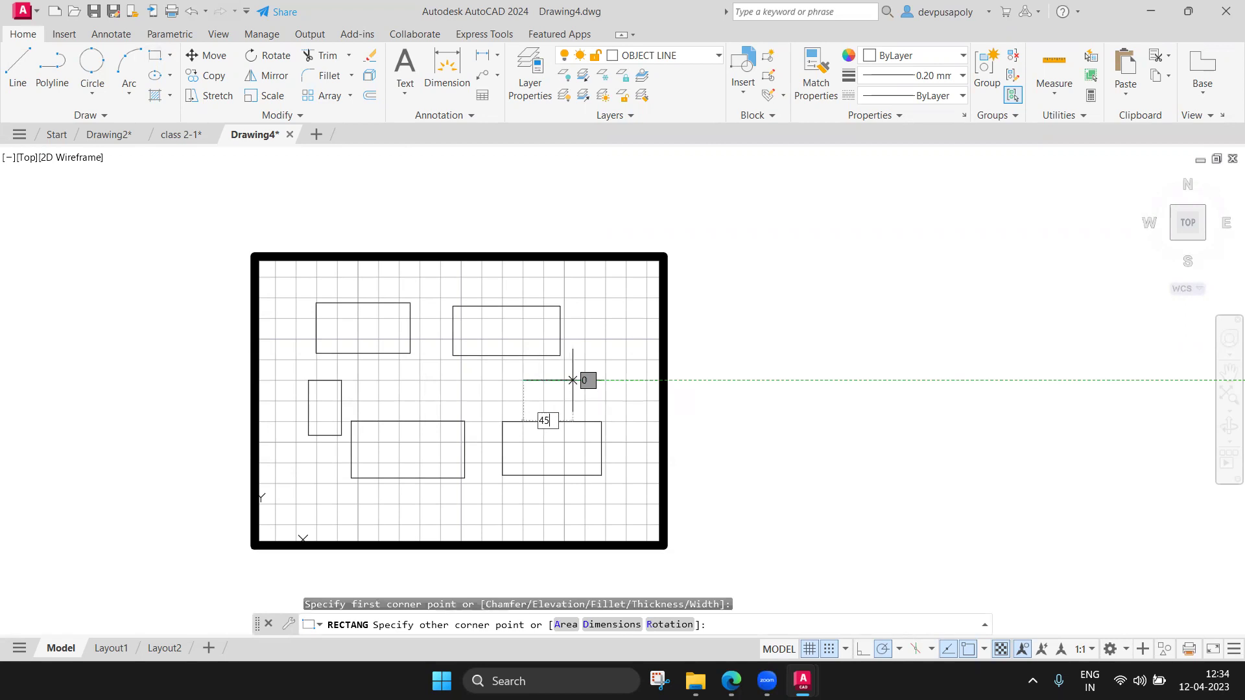
pyautogui.press('Tab')
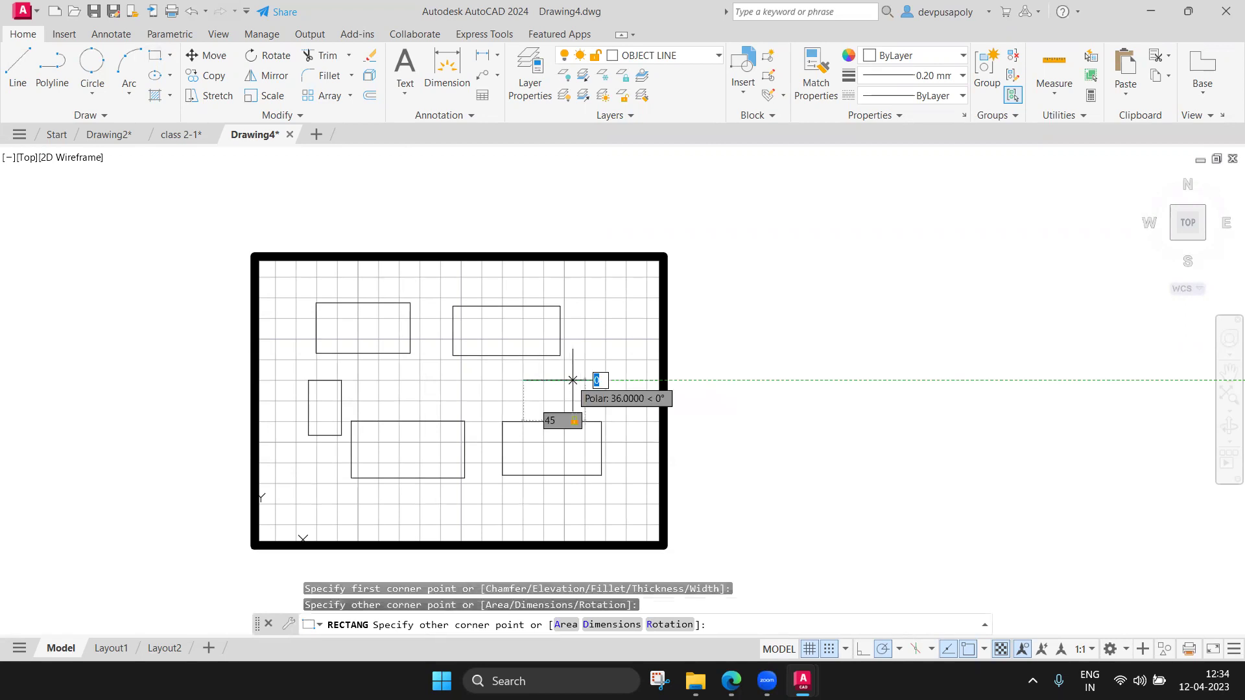
pyautogui.write('4')
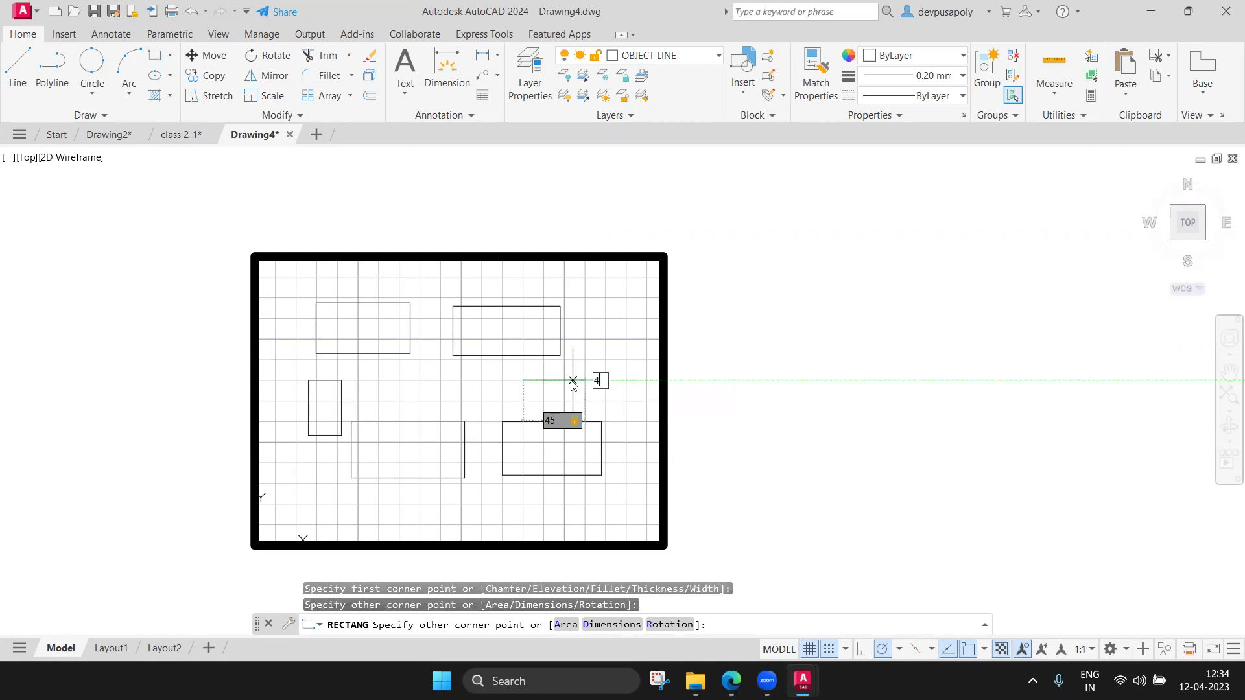
pyautogui.press('Return')
pyautogui.scroll(2, 611, 366)
pyautogui.scroll(2, 612, 366)
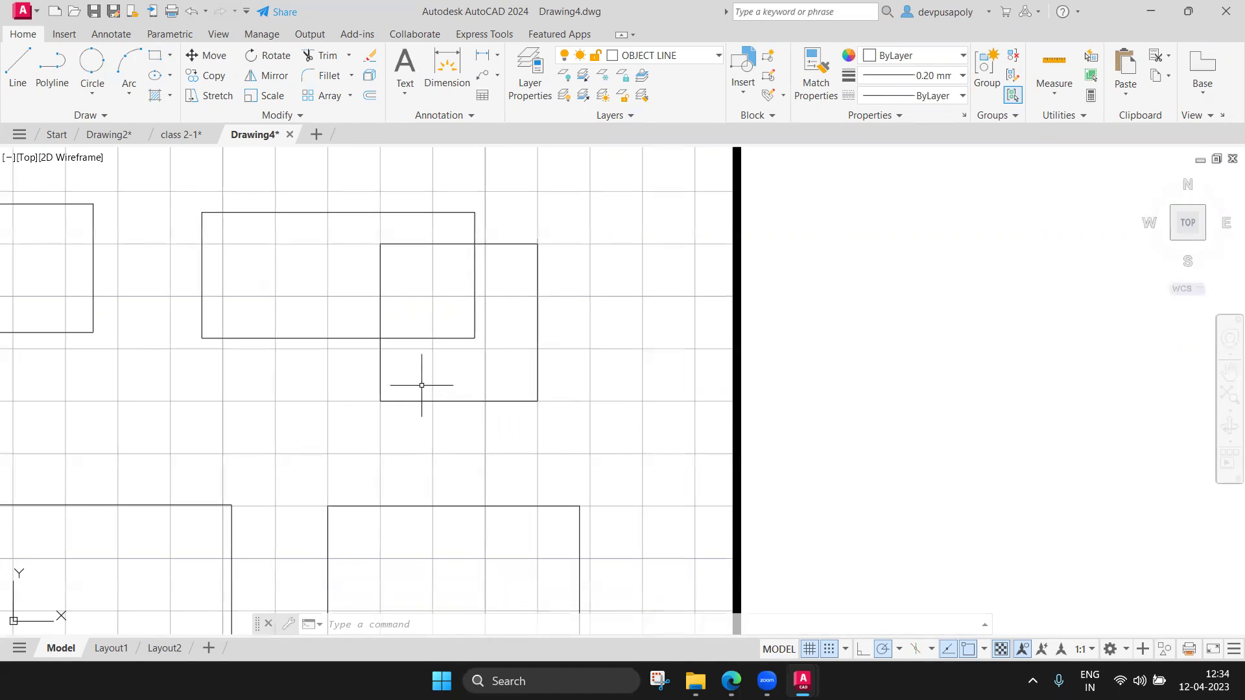
pyautogui.scroll(-4, 421, 385)
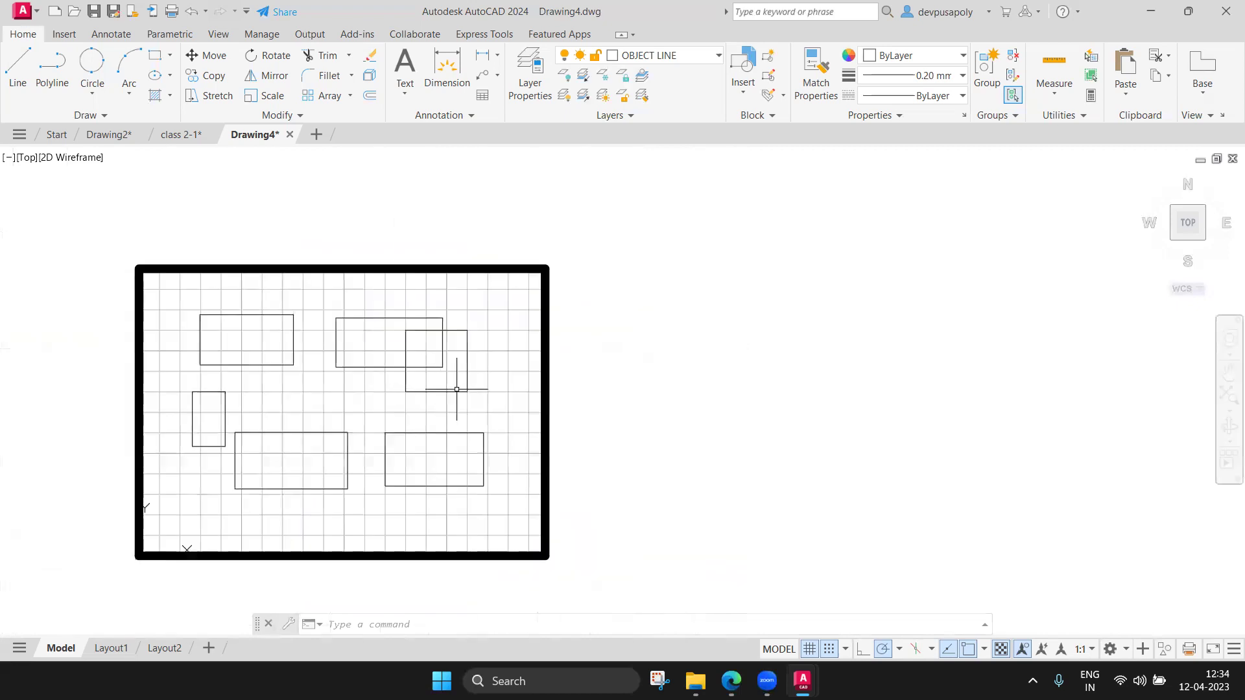
pyautogui.moveTo(446, 388); pyautogui.dragTo(575, 391, button='middle')
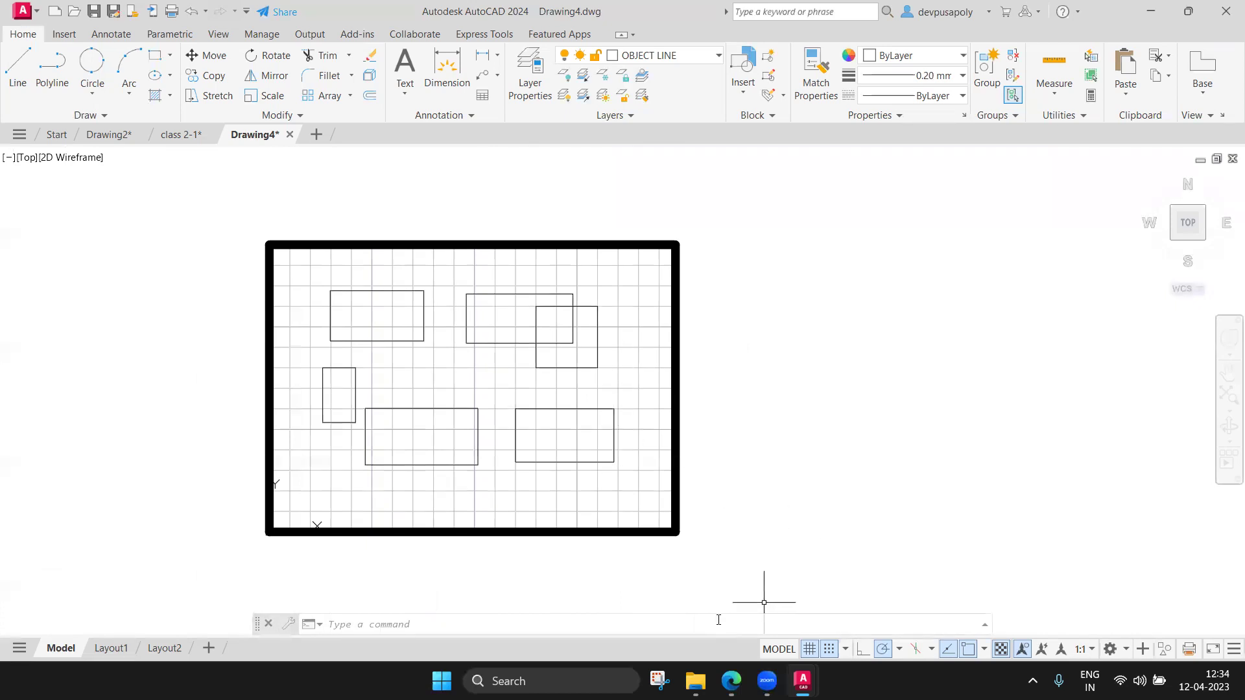
pyautogui.write('mode')
pyautogui.press('BackSpace')
pyautogui.press('BackSpace')
pyautogui.press('BackSpace')
pyautogui.press('BackSpace')
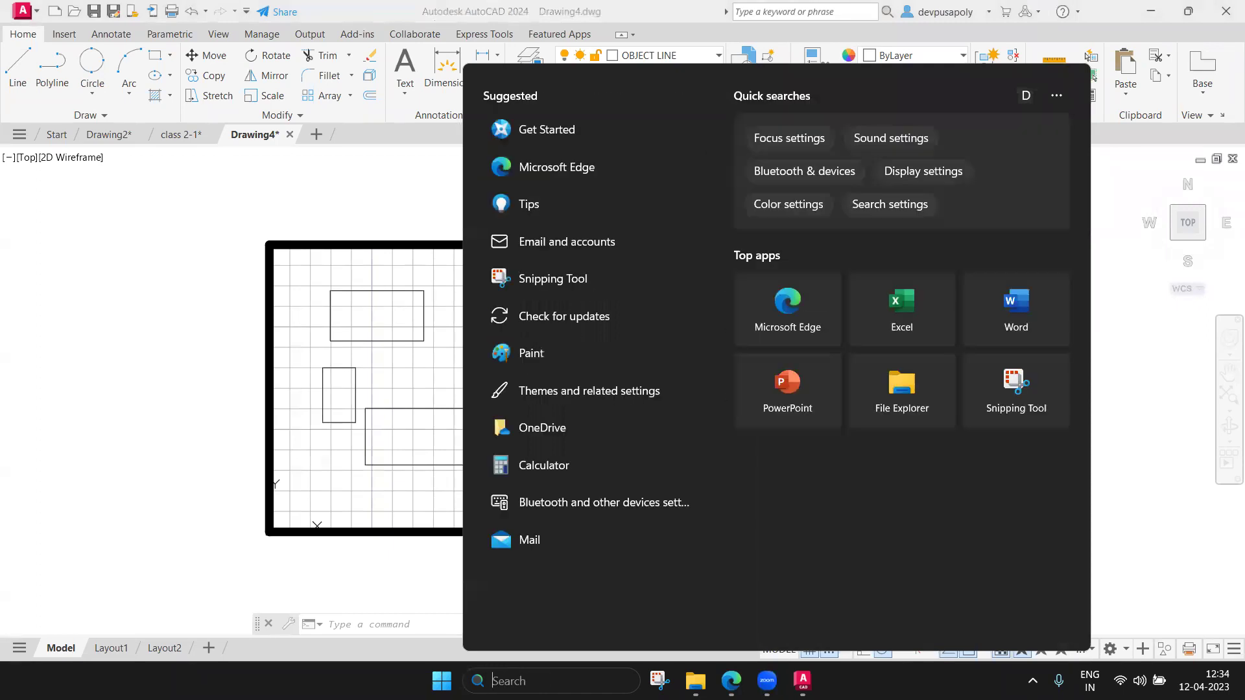
pyautogui.write('n')
pyautogui.write('ight light')
pyautogui.click(575, 186)
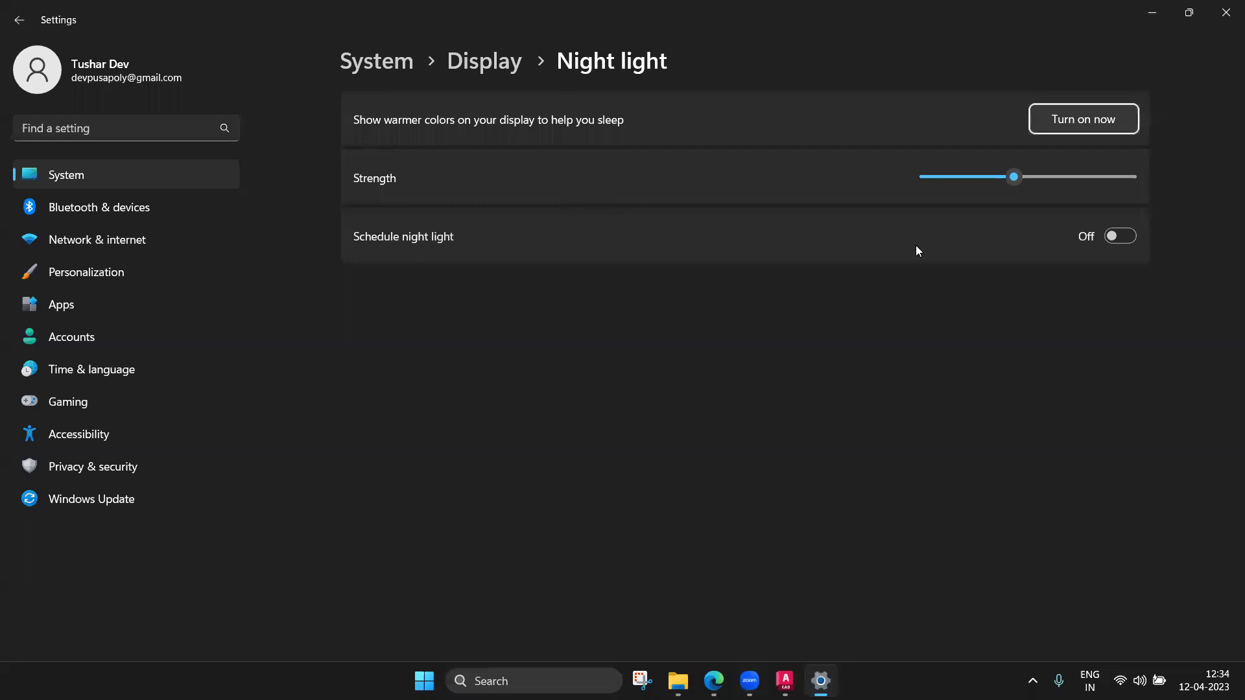
pyautogui.click(1225, 12)
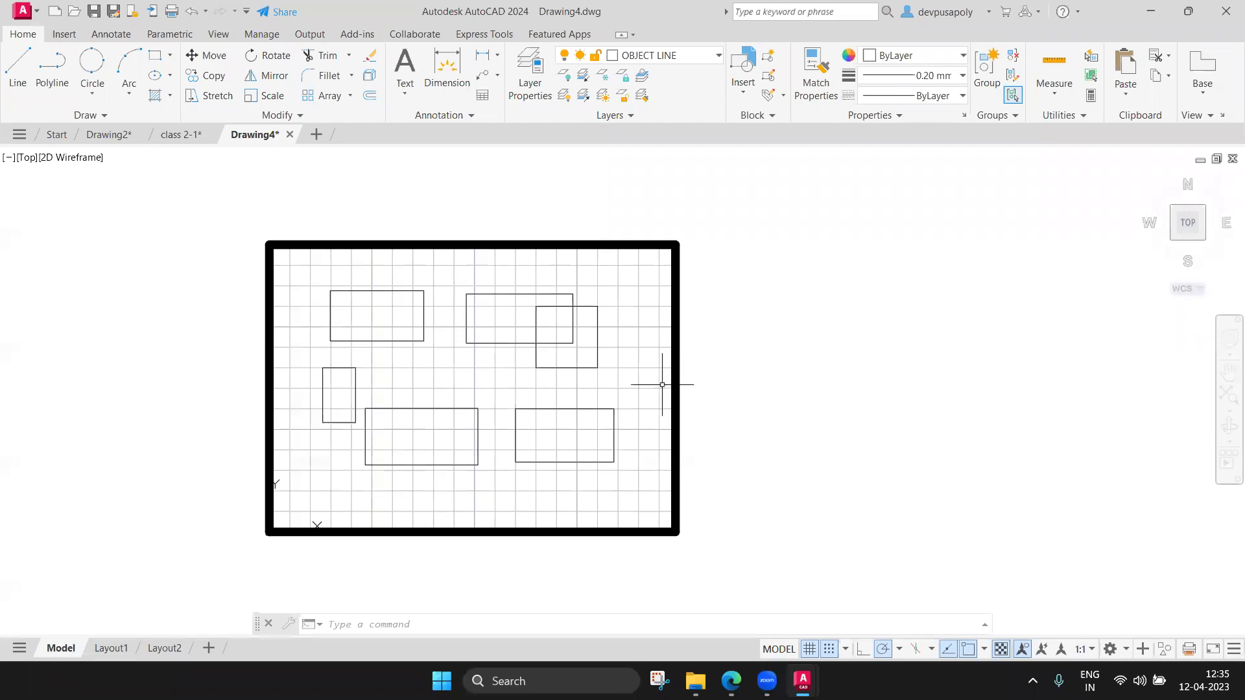
# Review the Drafting Settings figure on textbook page 78, then return to Drawing4
pyautogui.scroll(-2, 661, 389)
pyautogui.scroll(2, 632, 409)
pyautogui.moveTo(730, 680)
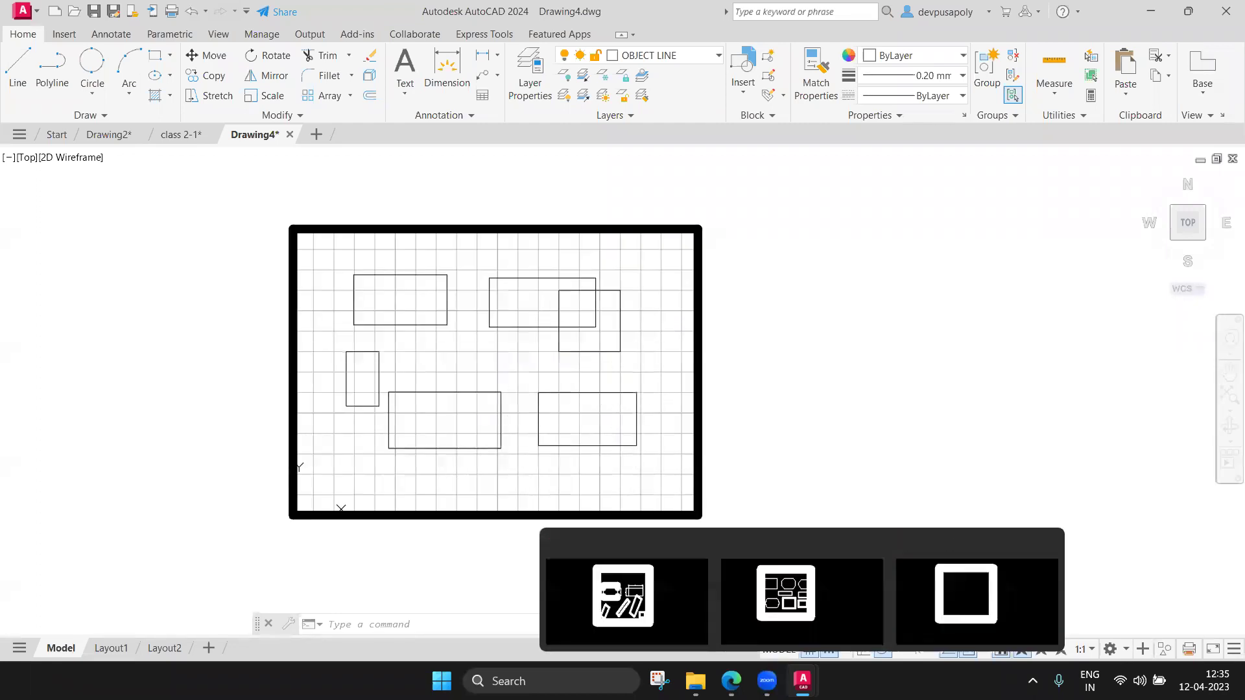
pyautogui.click(596, 583)
pyautogui.scroll(-1, 737, 476)
pyautogui.scroll(-5, 736, 476)
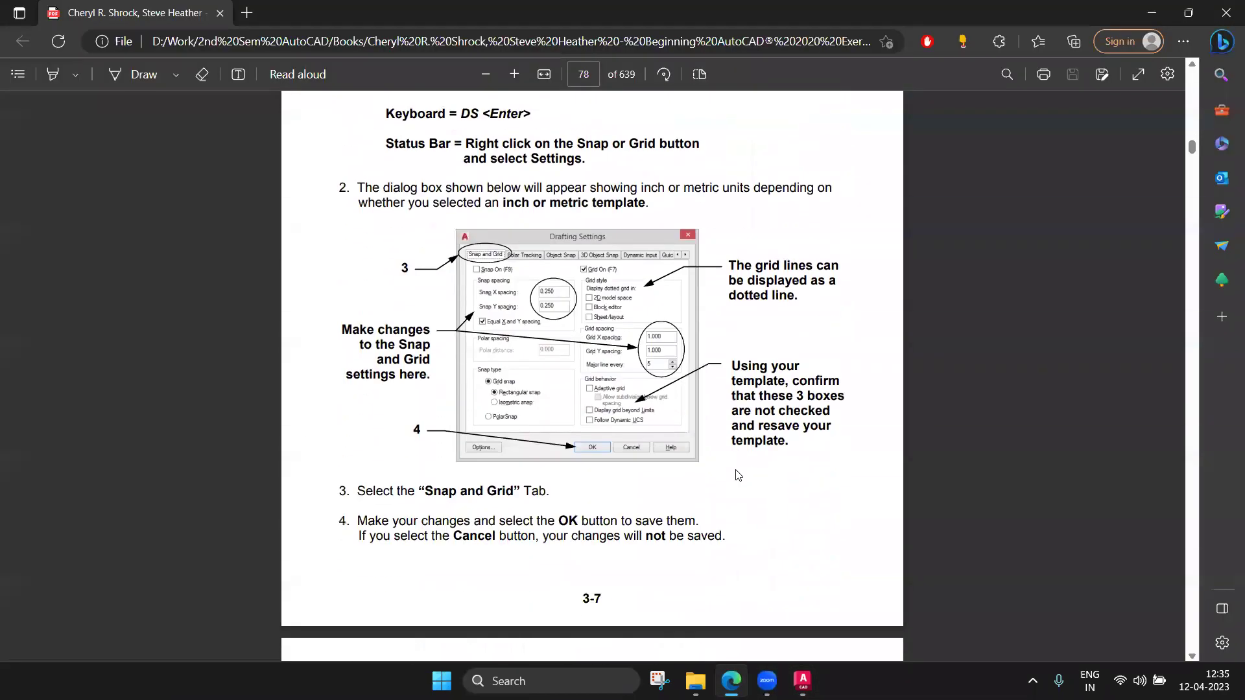
pyautogui.scroll(2, 789, 384)
pyautogui.scroll(-1, 790, 382)
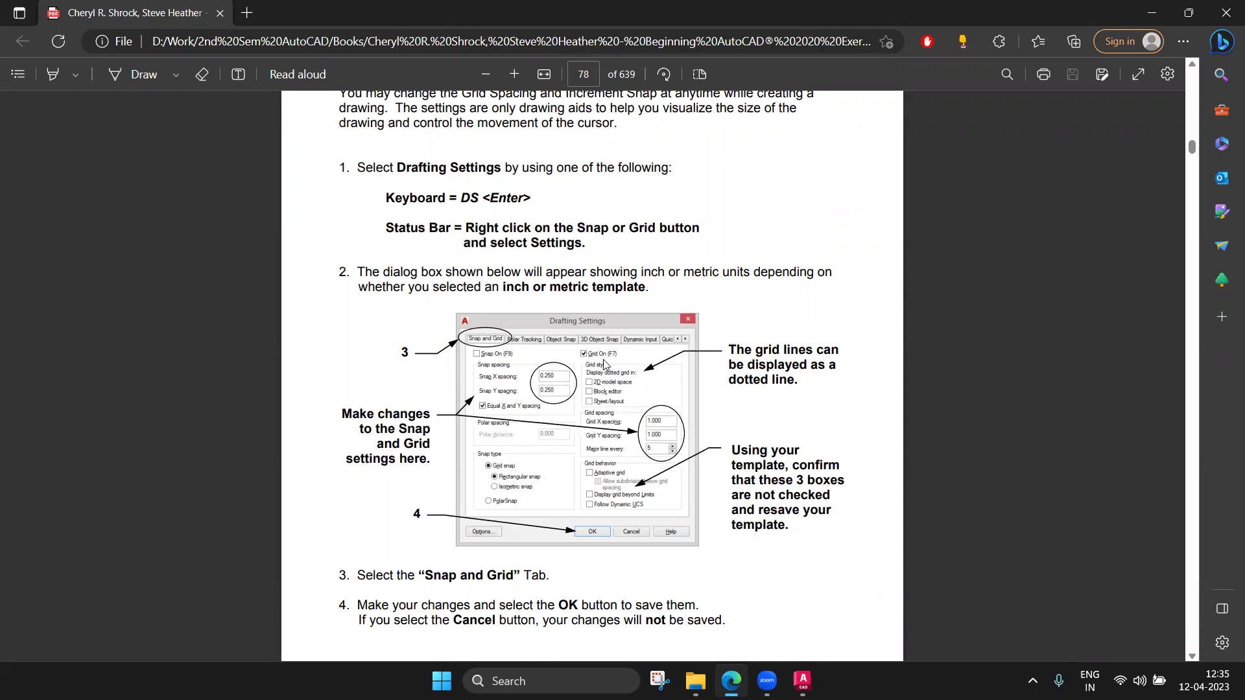
pyautogui.click(802, 679)
pyautogui.click(920, 618)
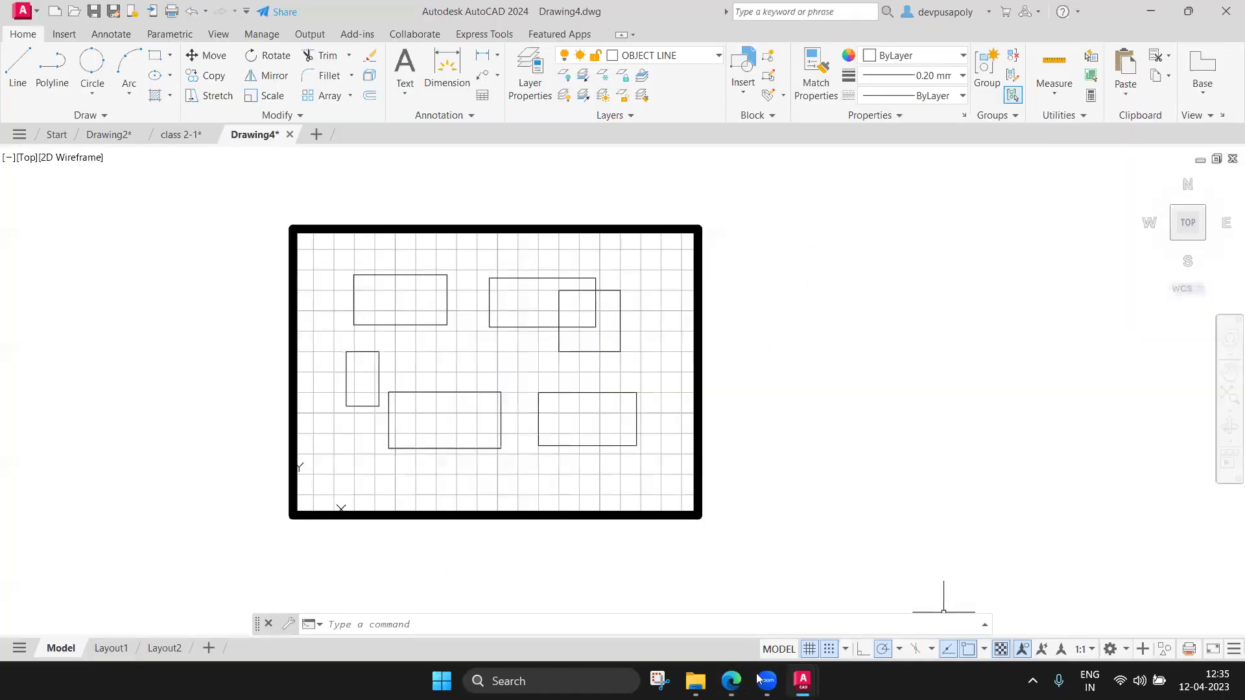
# Scroll the PDF textbook from page 78 through the Layers section to page 80, Controlling Layers
pyautogui.click(730, 680)
pyautogui.scroll(-10, 715, 462)
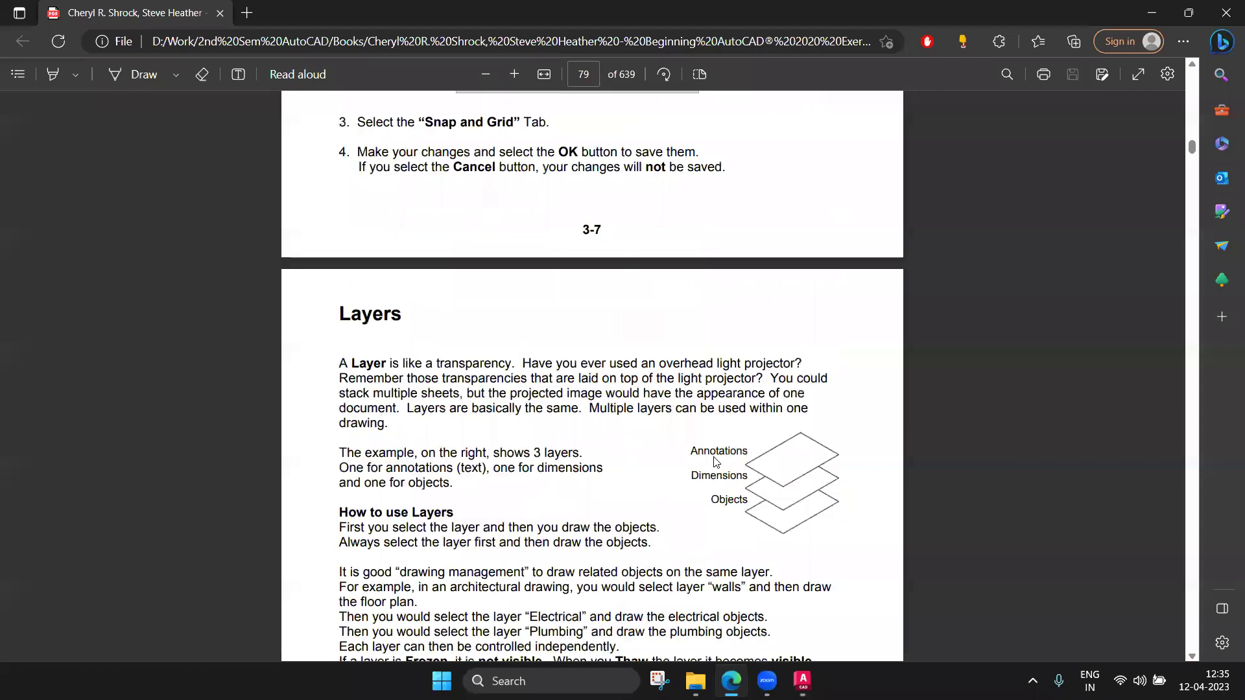
pyautogui.scroll(-1, 715, 461)
pyautogui.scroll(-2, 746, 422)
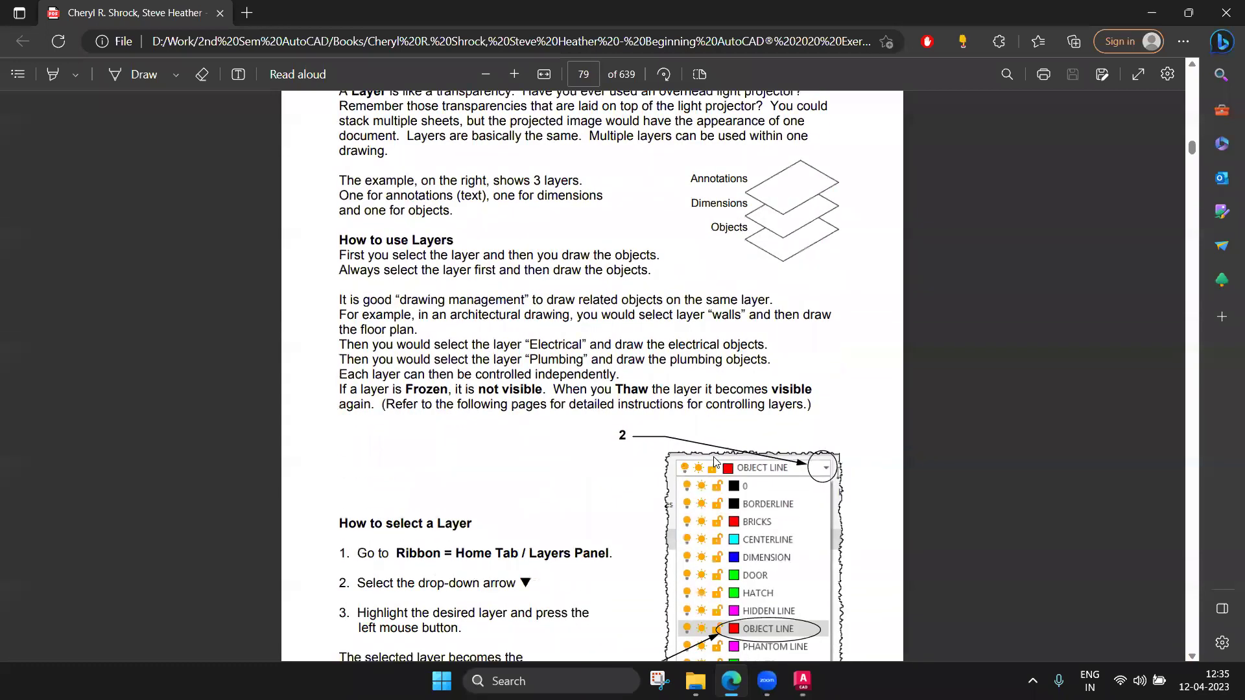
pyautogui.scroll(2, 765, 396)
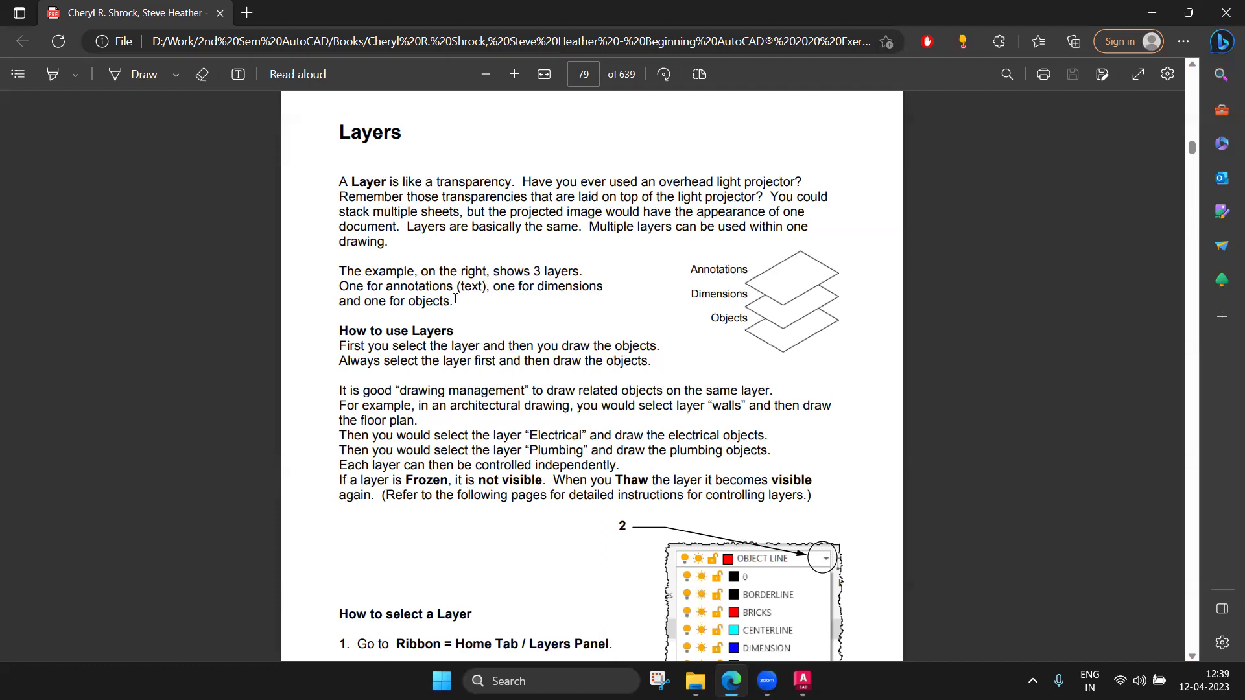
pyautogui.scroll(-2, 455, 298)
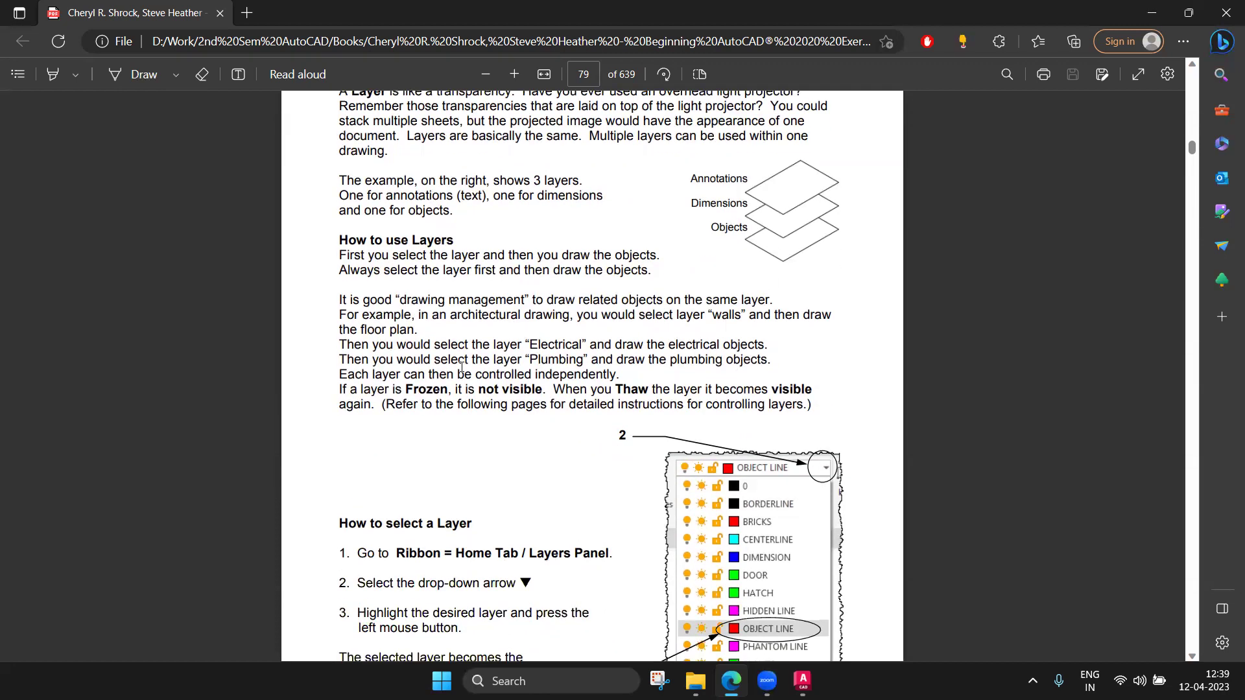
pyautogui.scroll(-5, 472, 374)
pyautogui.scroll(-4, 472, 374)
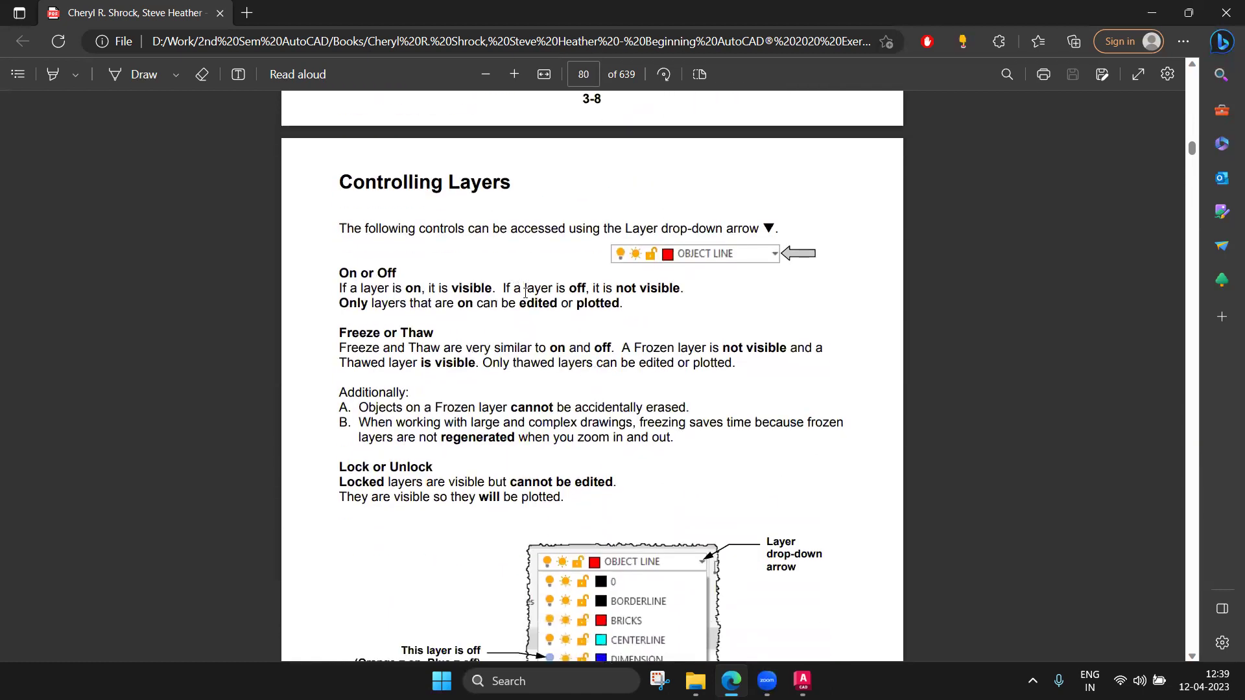
# Create Drawing5 from the + tab and centre its empty grid frame
pyautogui.moveTo(802, 680)
pyautogui.click(973, 590)
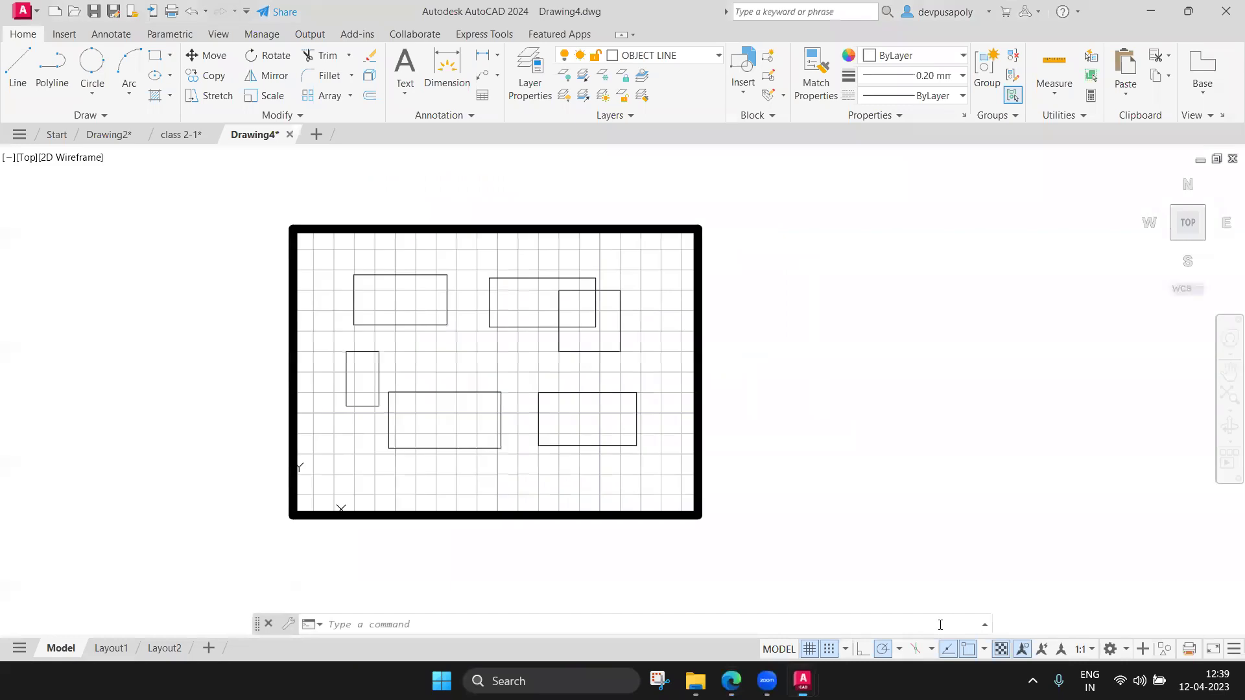
pyautogui.click(316, 134)
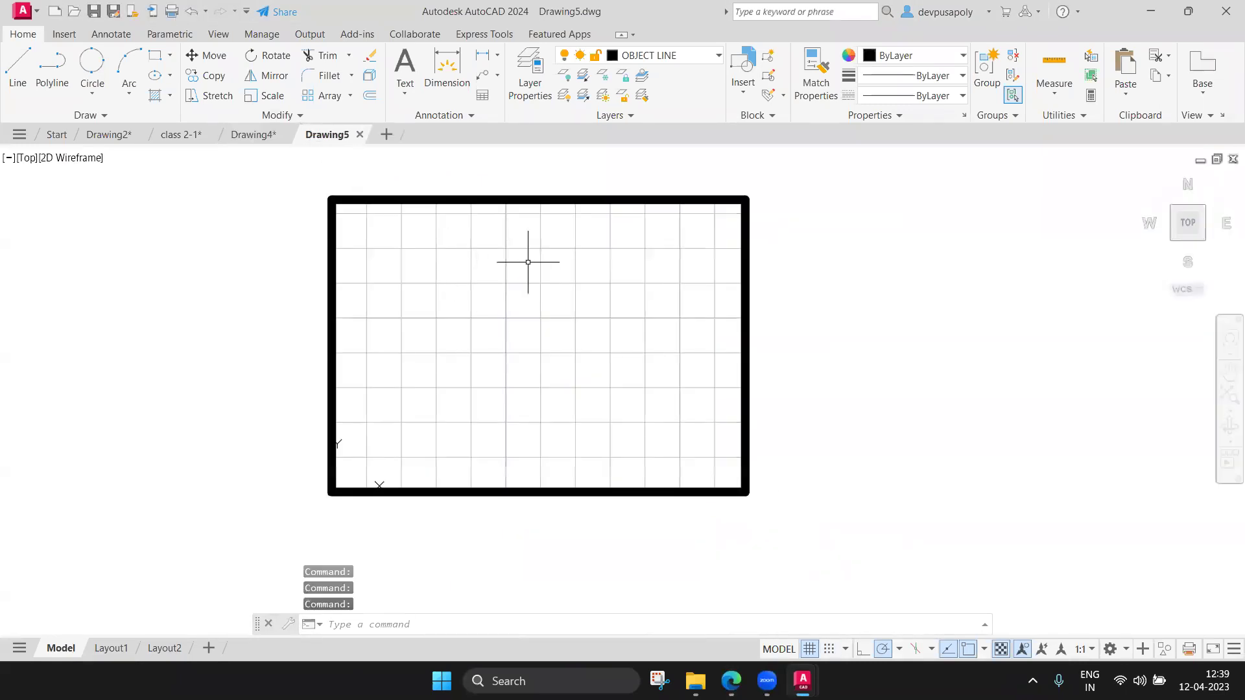
pyautogui.scroll(-2, 606, 259)
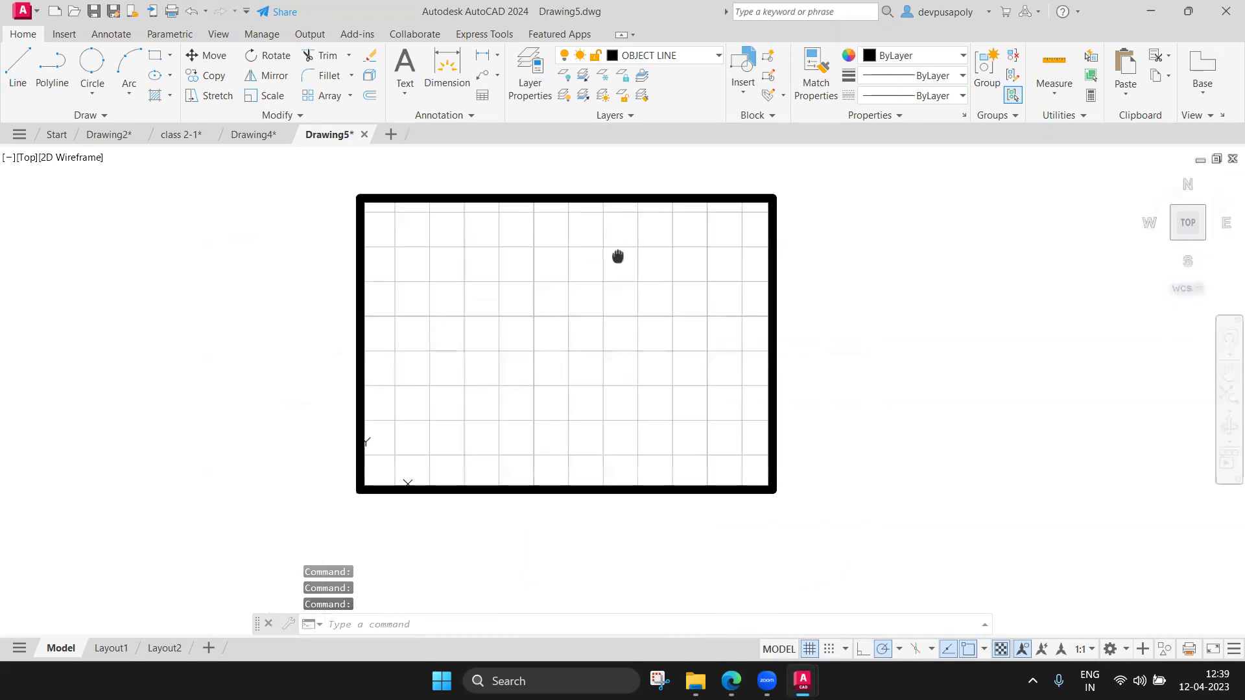
pyautogui.moveTo(619, 258); pyautogui.dragTo(566, 273, button='middle')
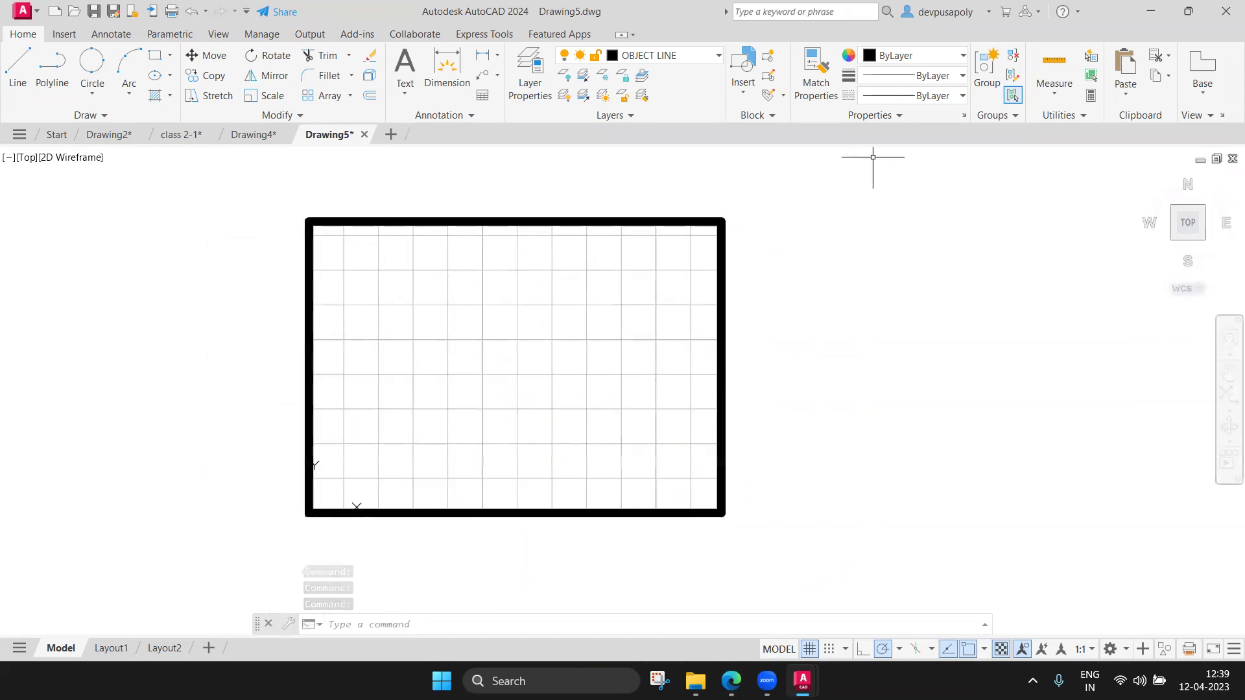
# Enlarge the Layer Properties Manager and widen its Color, Lineweight and Transparency columns to show all 17 layers
pyautogui.click(528, 78)
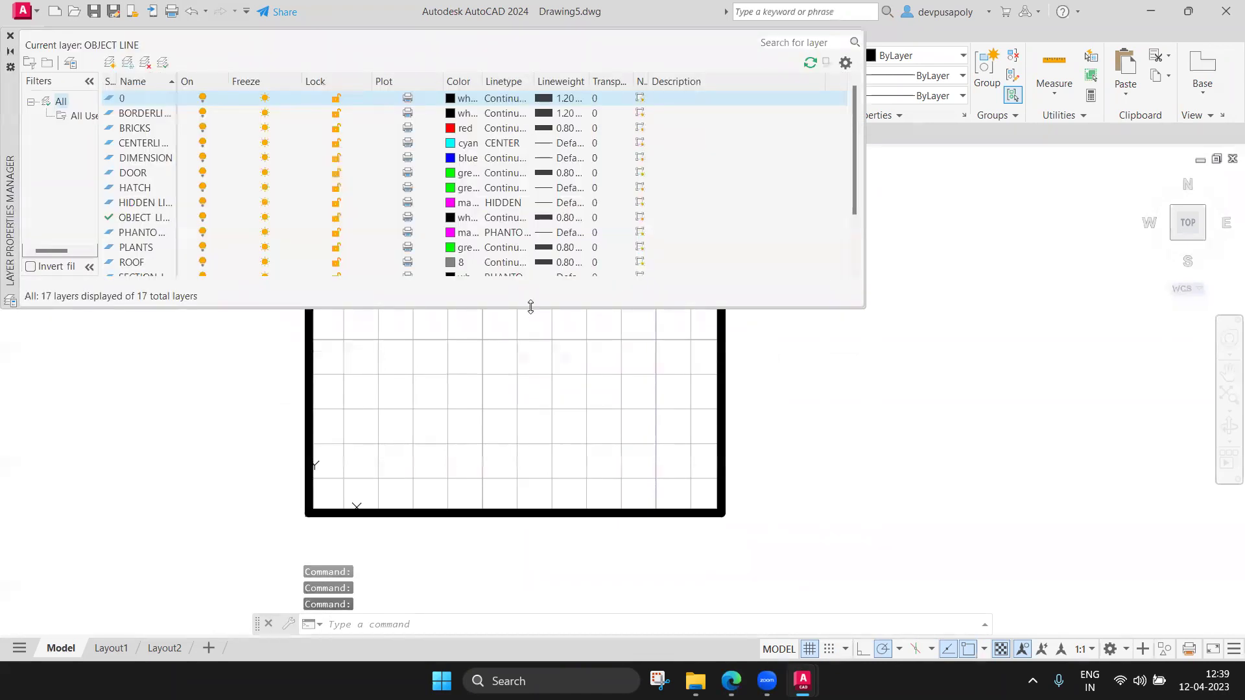
pyautogui.moveTo(531, 307); pyautogui.dragTo(531, 516)
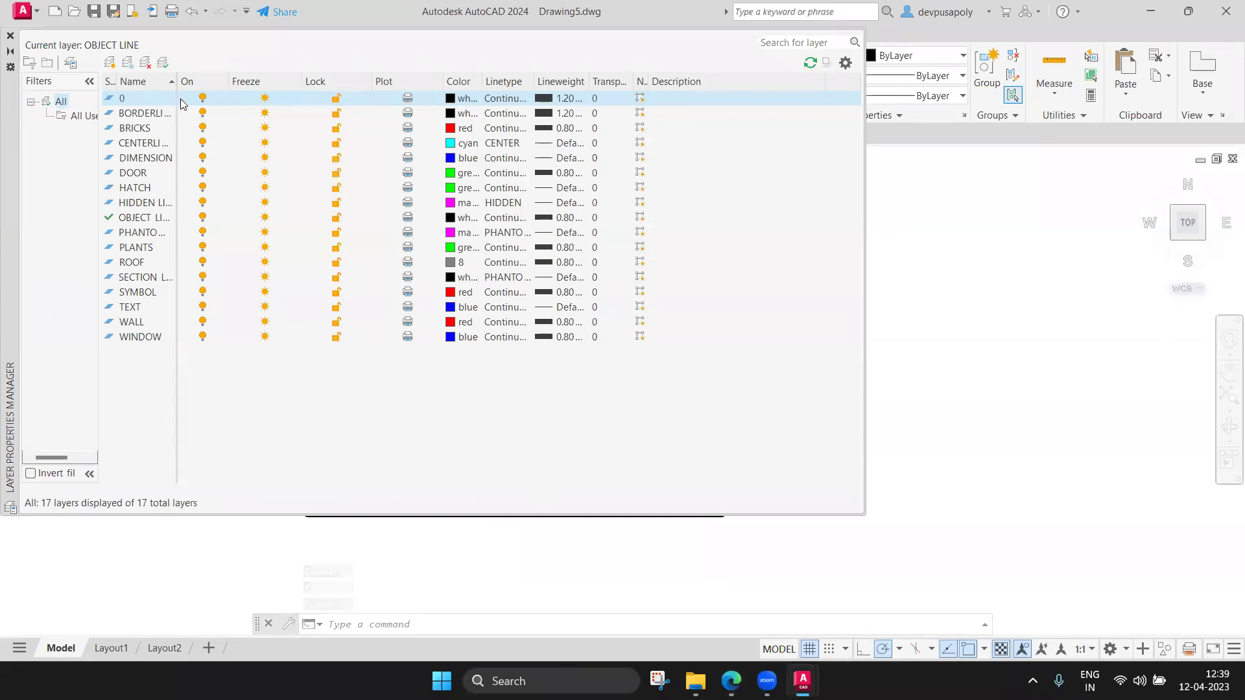
pyautogui.moveTo(482, 81); pyautogui.dragTo(613, 81)
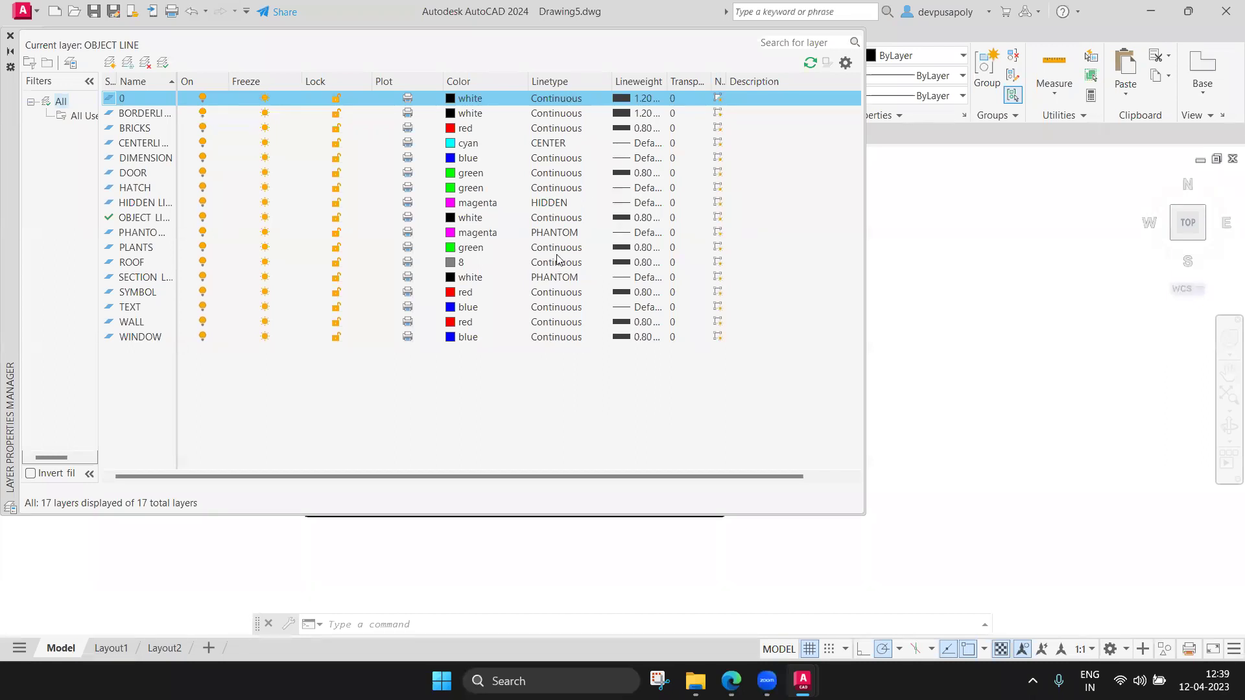
pyautogui.doubleClick(667, 85)
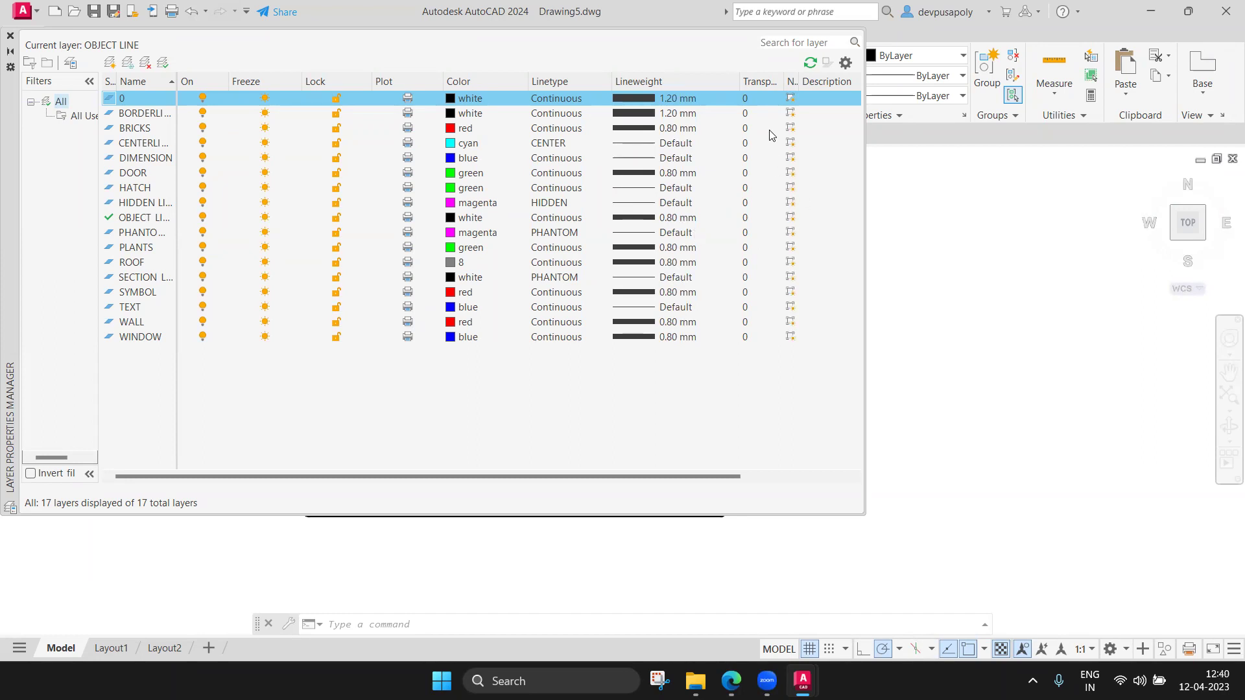
pyautogui.moveTo(783, 79); pyautogui.dragTo(804, 80)
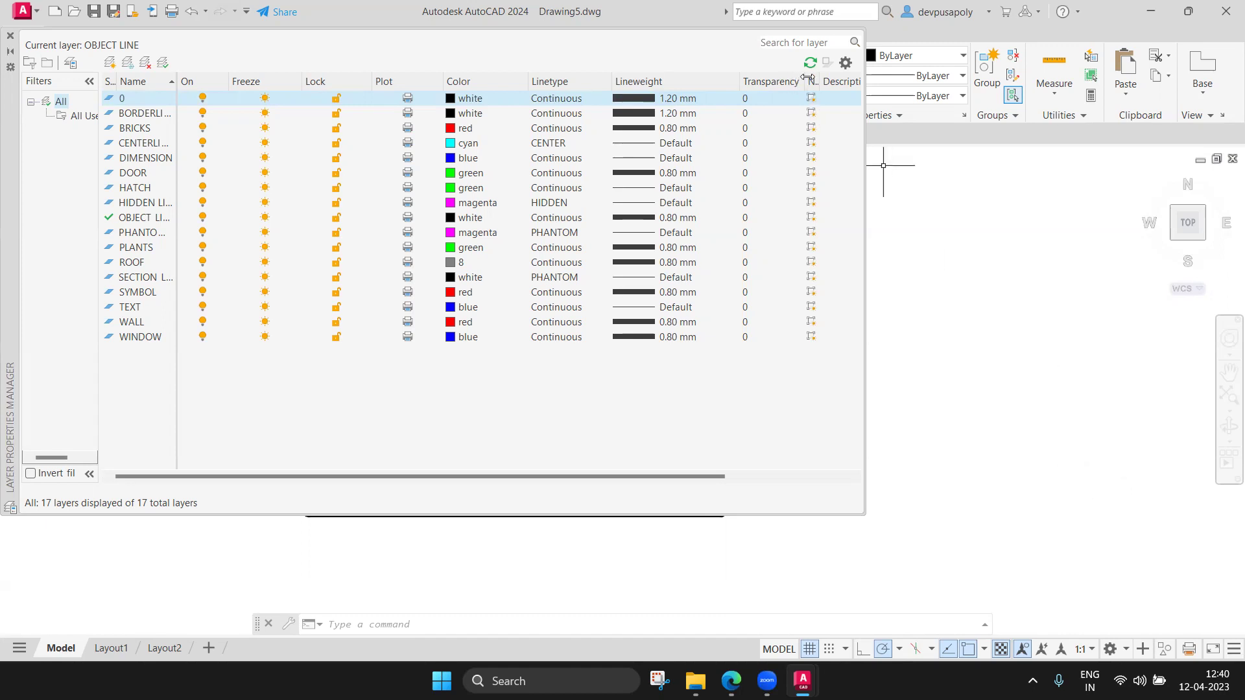
pyautogui.moveTo(807, 77); pyautogui.dragTo(826, 77)
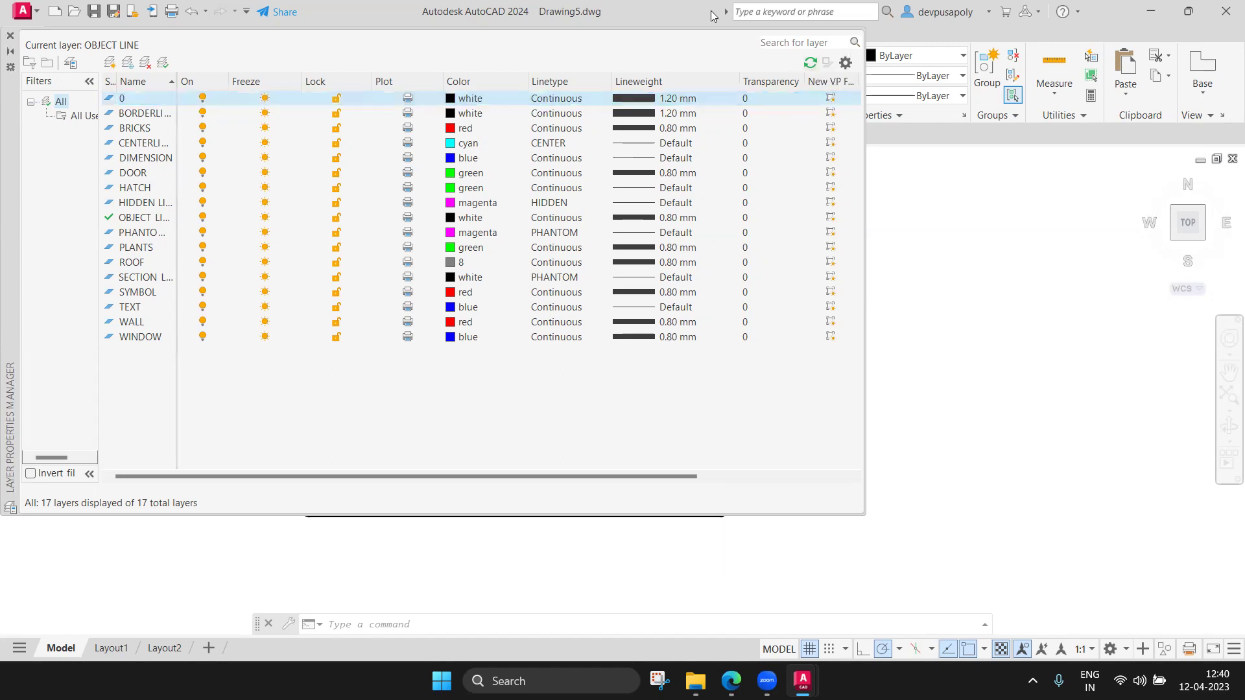
# Maximize the AutoCAD window, then close and reopen the Layer Properties Manager
pyautogui.doubleClick(713, 15)
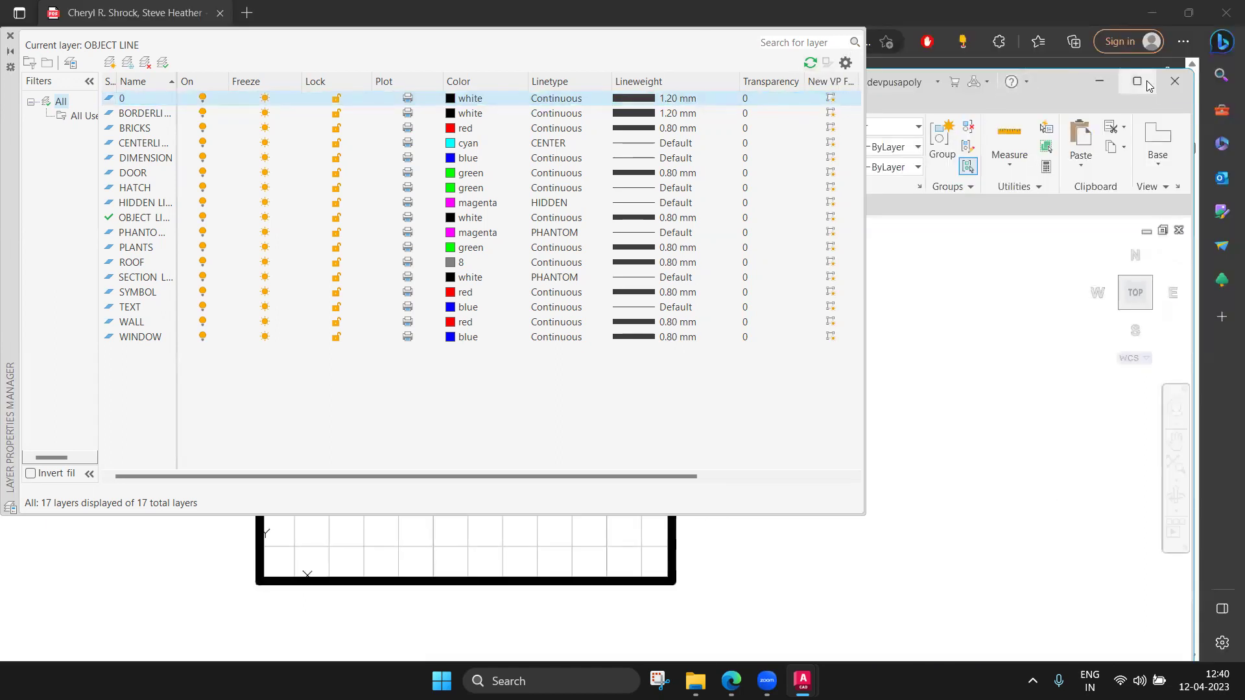
pyautogui.click(1145, 83)
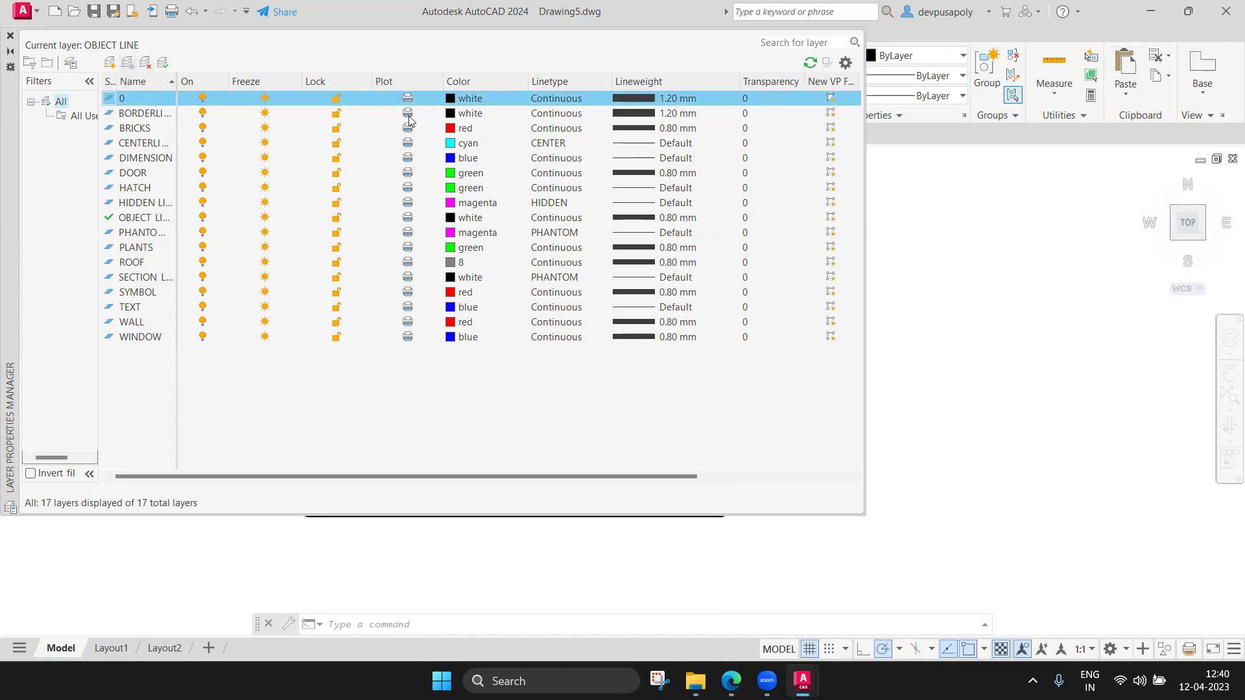
pyautogui.click(10, 36)
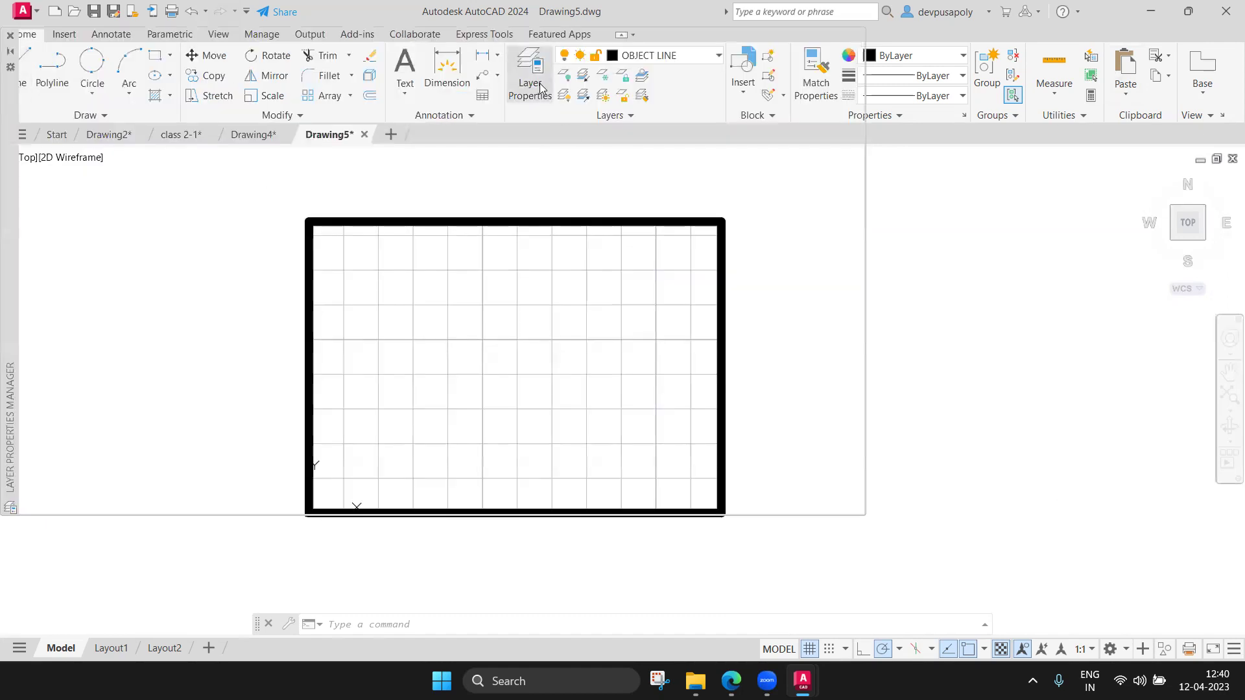
pyautogui.click(529, 71)
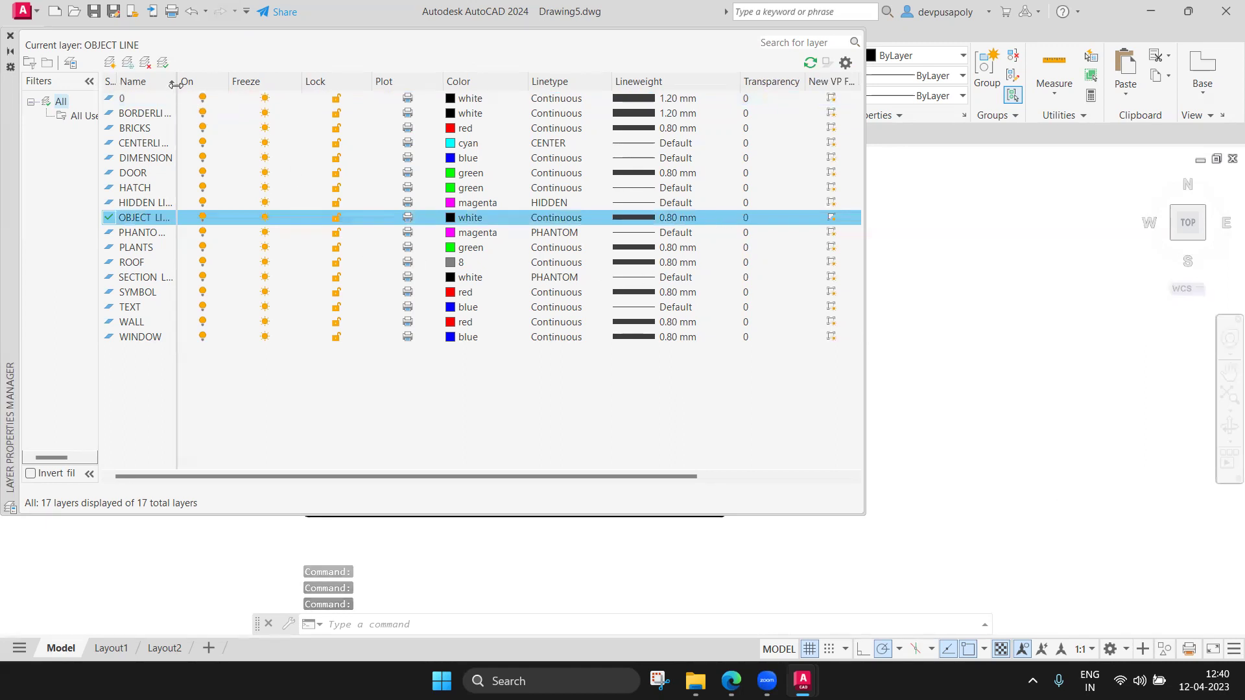
# Widen the Name column so full layer names show, then browse the WINDOW, WALL, ROOF and BRICKS rows
pyautogui.moveTo(176, 85); pyautogui.dragTo(227, 85)
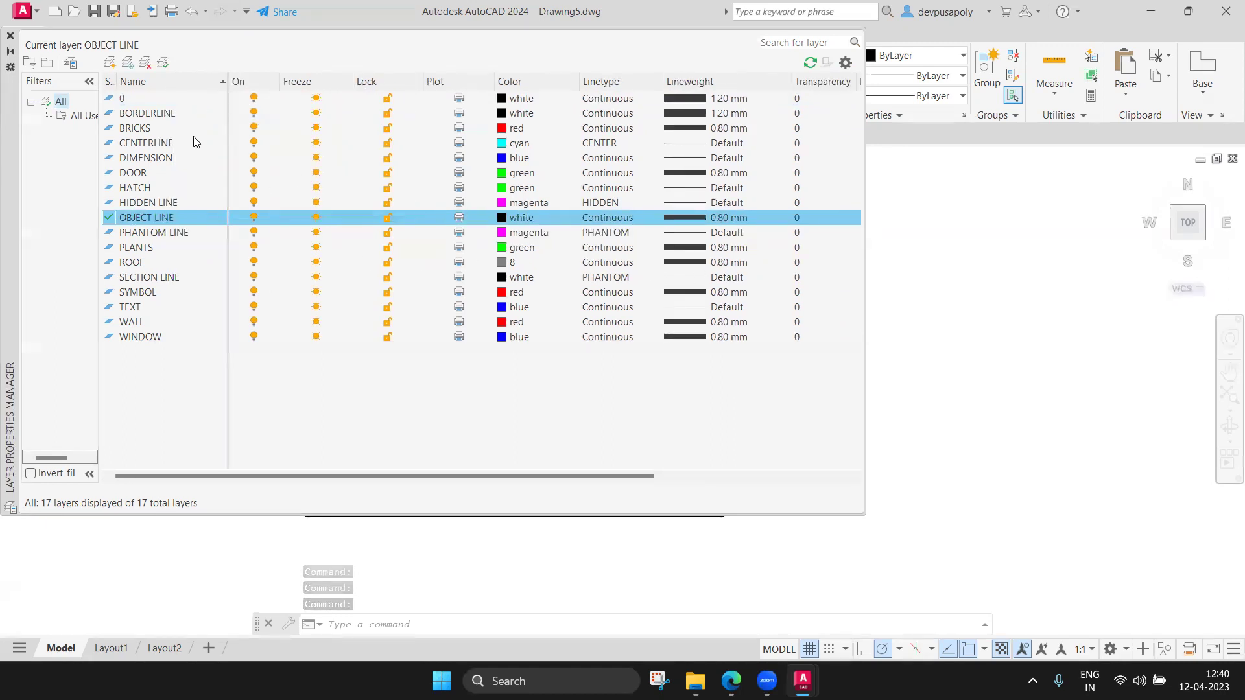
pyautogui.click(148, 339)
pyautogui.click(138, 328)
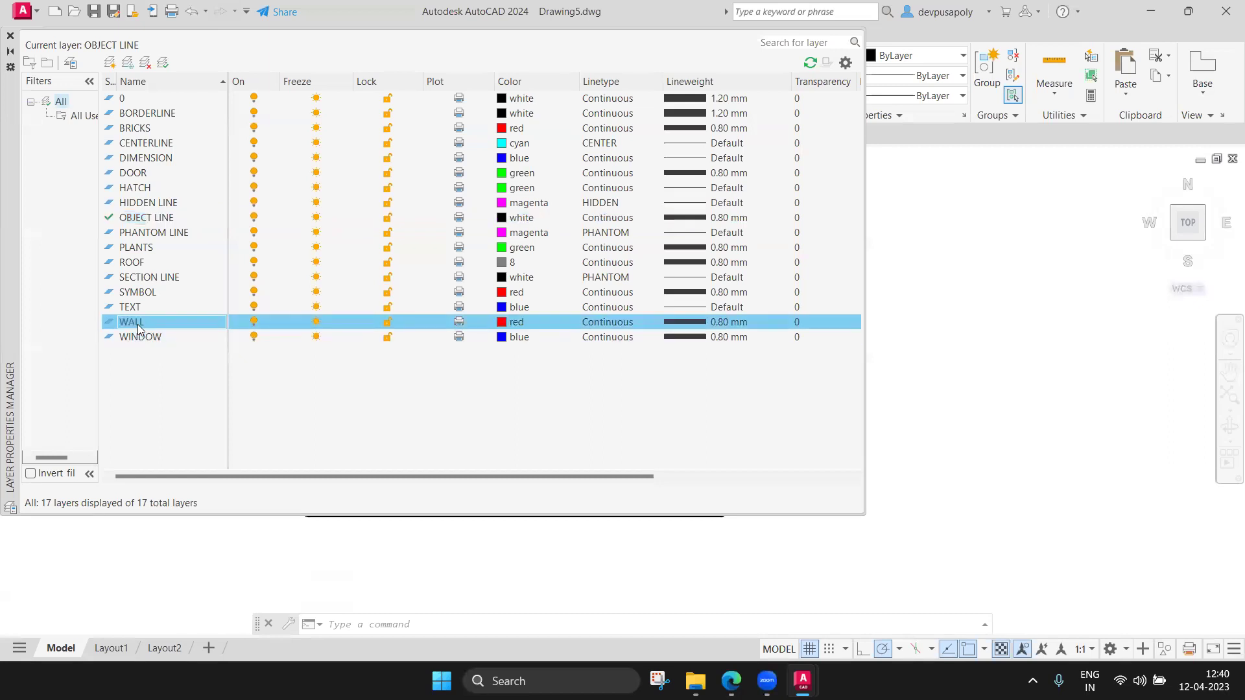
pyautogui.click(137, 266)
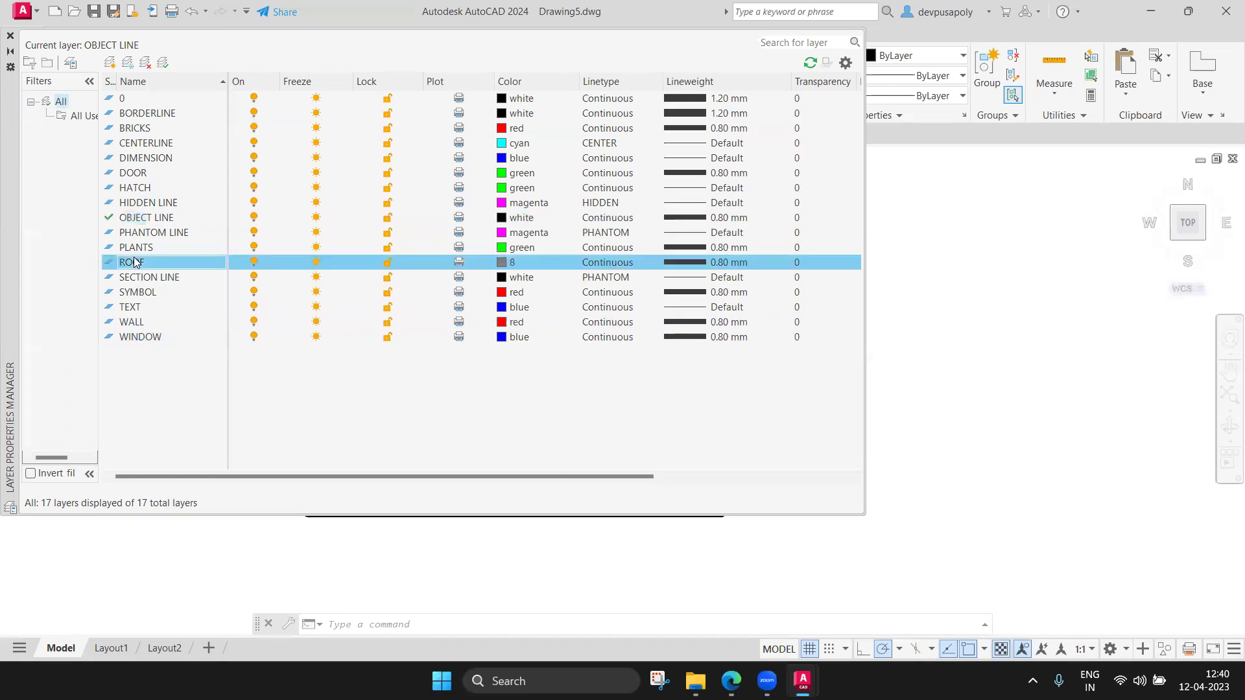
pyautogui.click(144, 129)
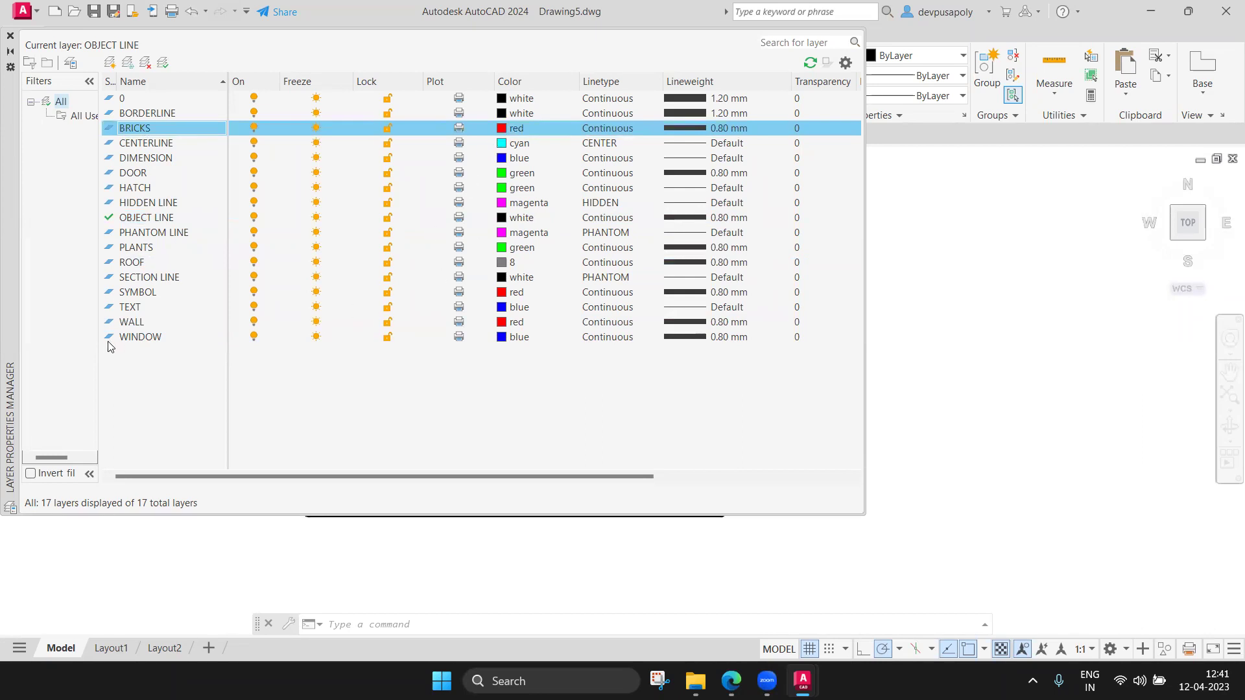
pyautogui.click(128, 322)
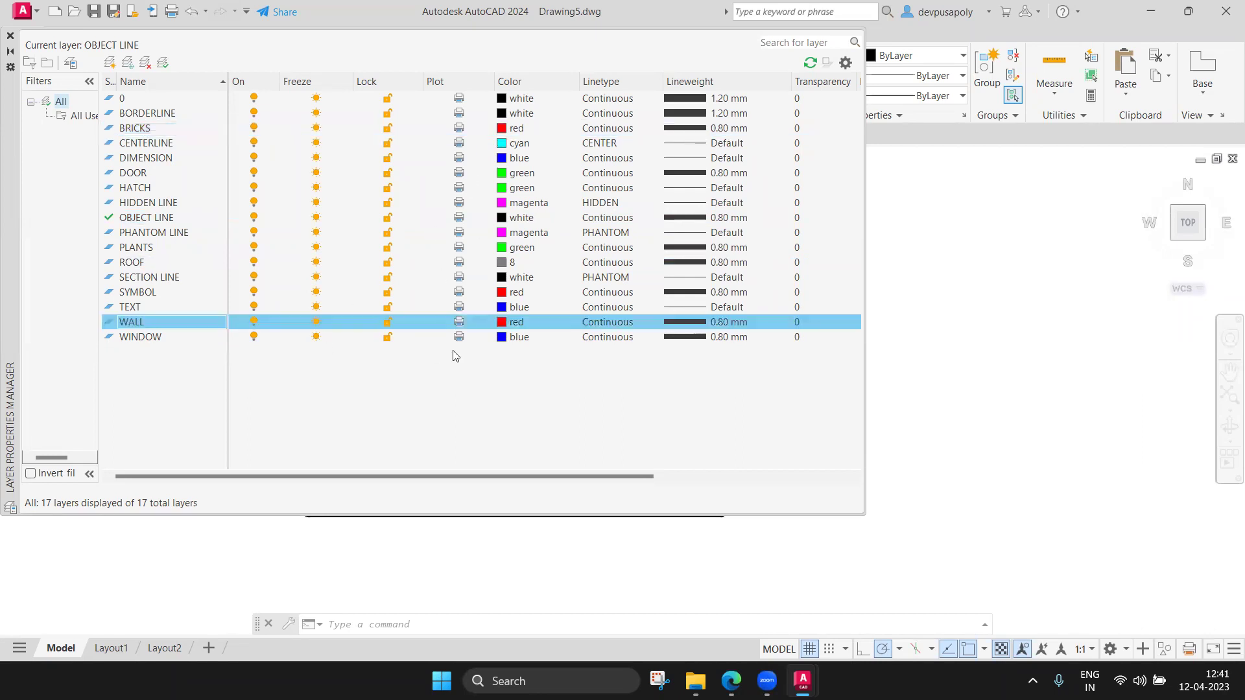
# Open WINDOW's colour dialog and cancel it, leaving WINDOW blue, then select DOOR
pyautogui.click(501, 337)
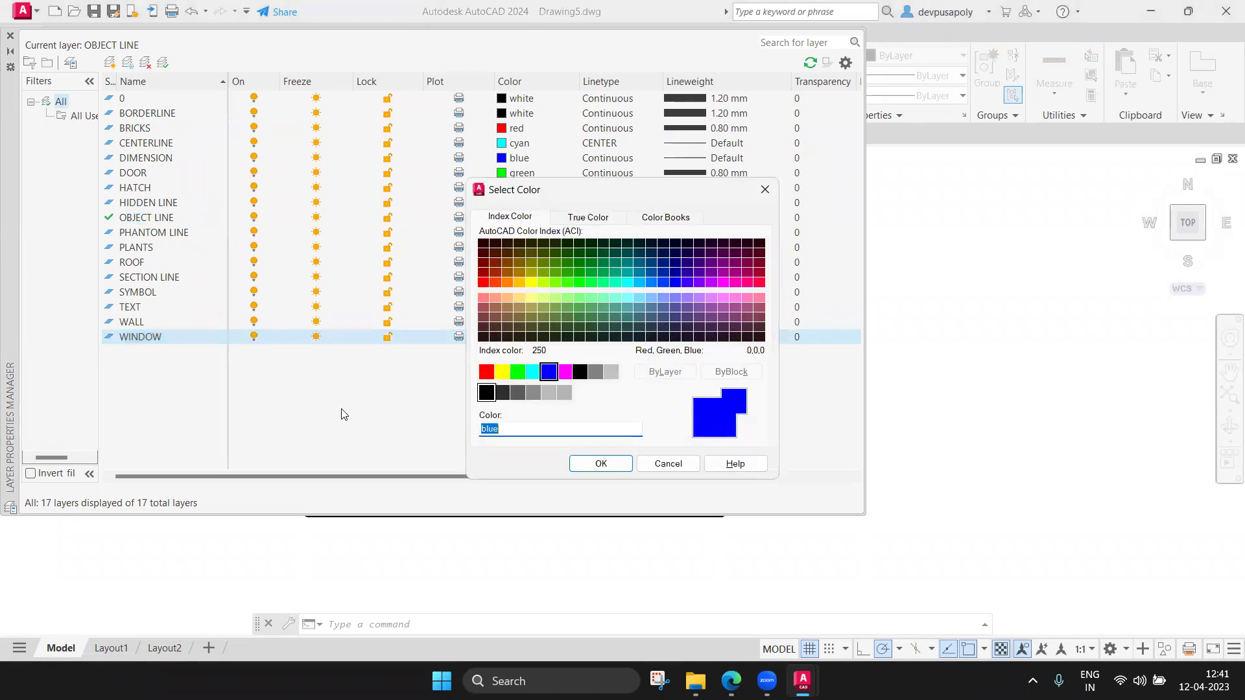
pyautogui.click(668, 464)
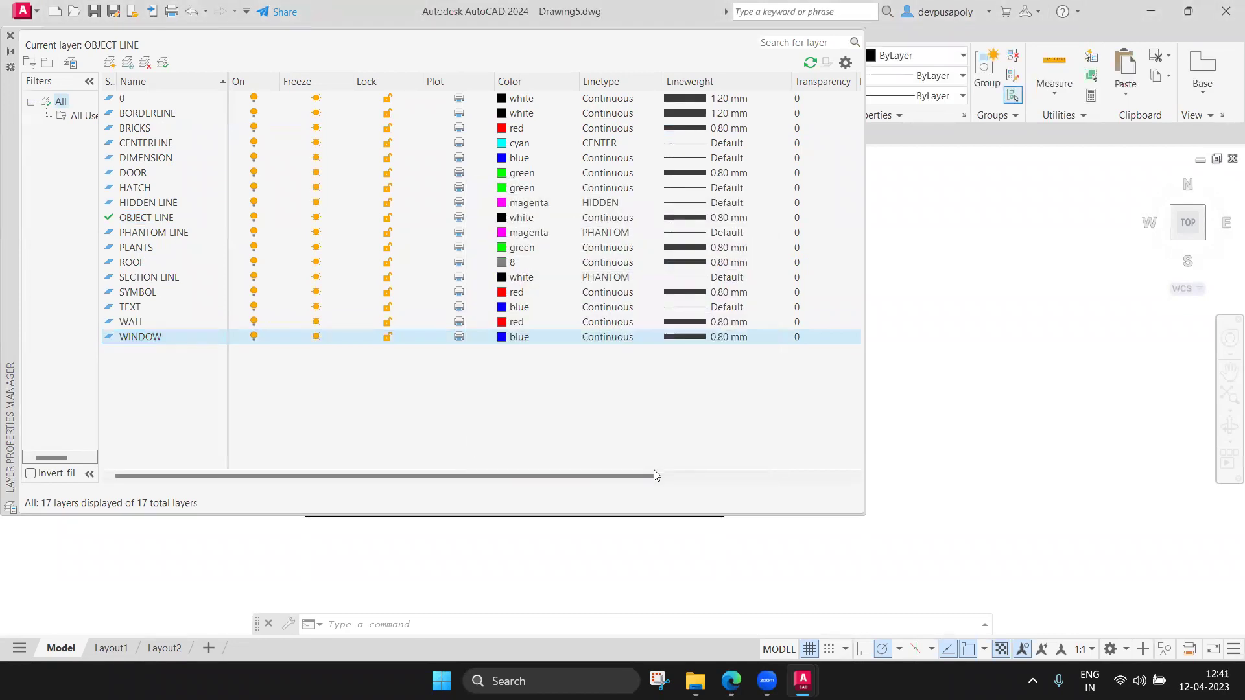
pyautogui.click(142, 173)
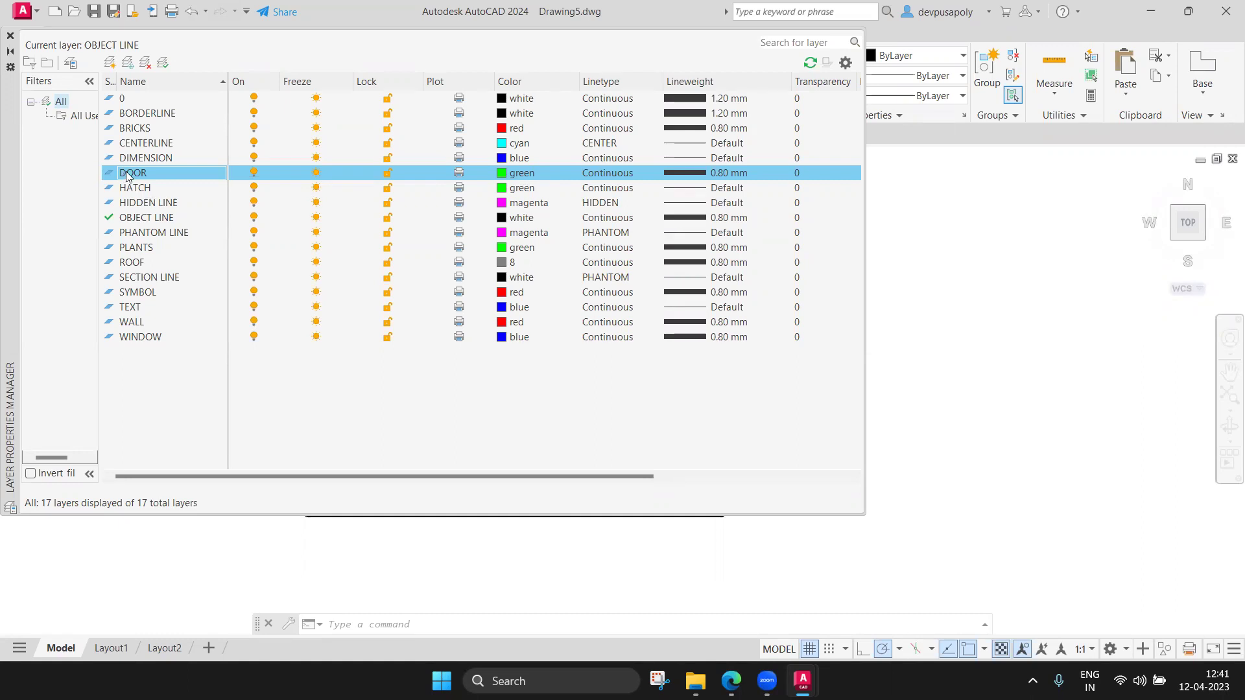
pyautogui.click(511, 173)
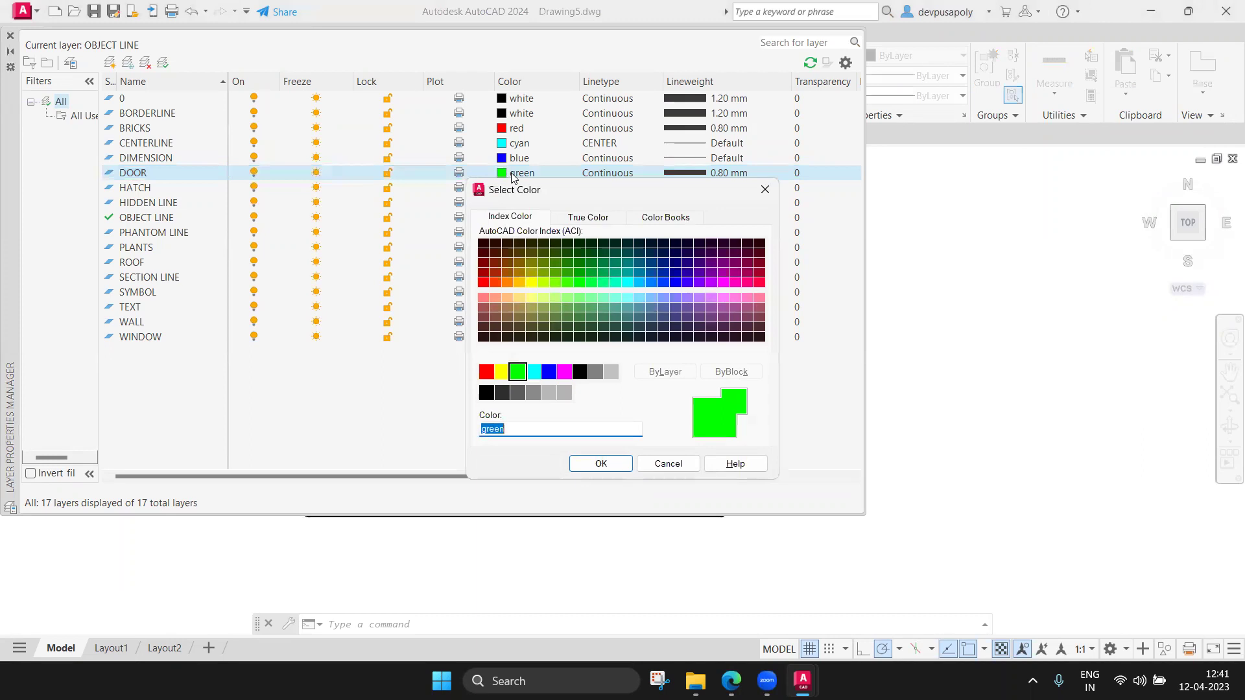
pyautogui.press('Return')
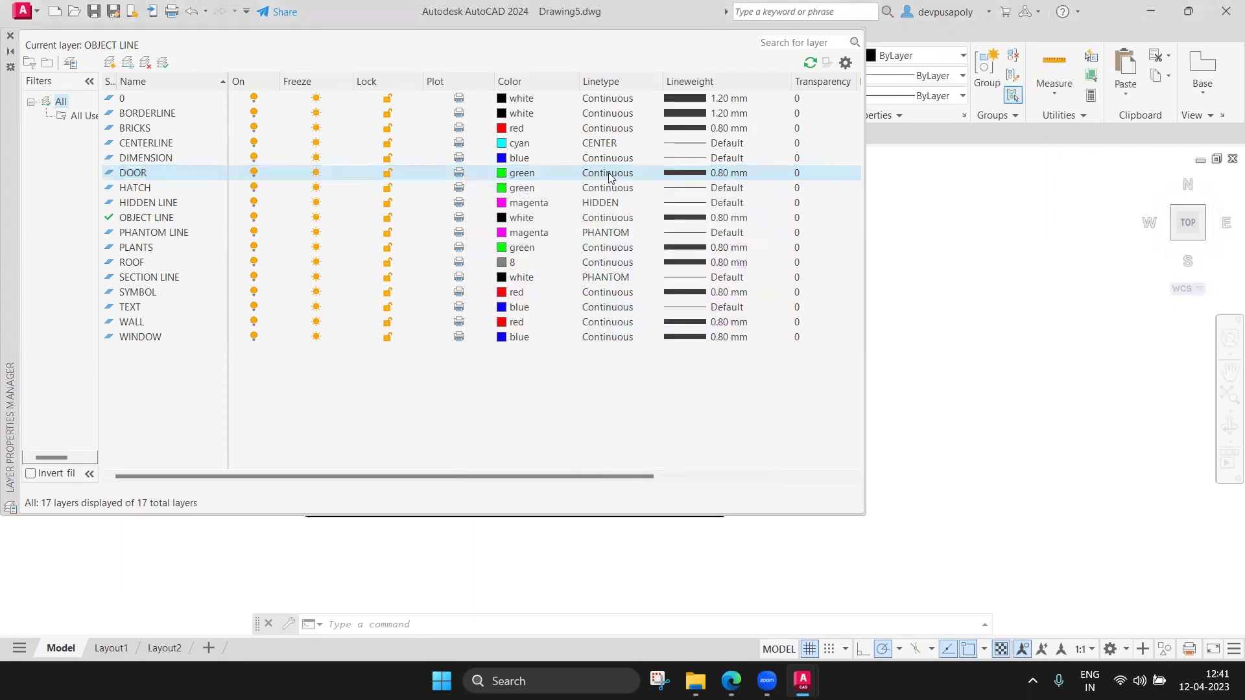
pyautogui.click(614, 174)
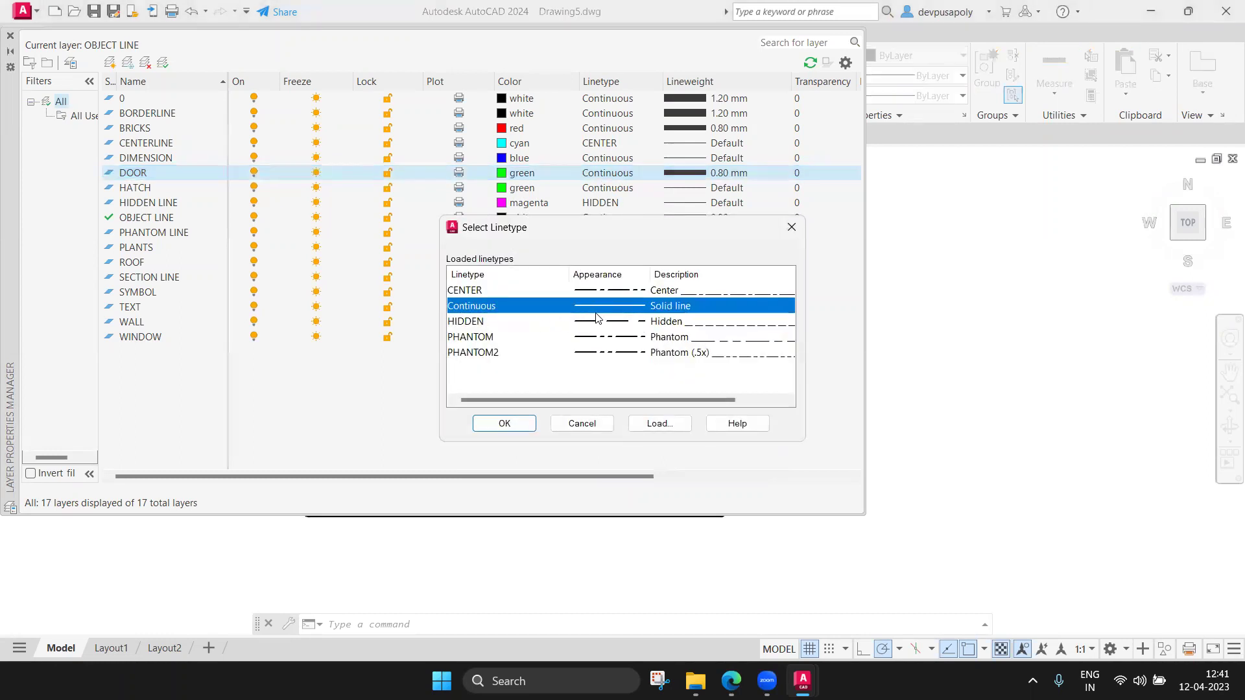
# Leave DOOR's linetype Continuous and close the Layer Properties palette
pyautogui.click(792, 228)
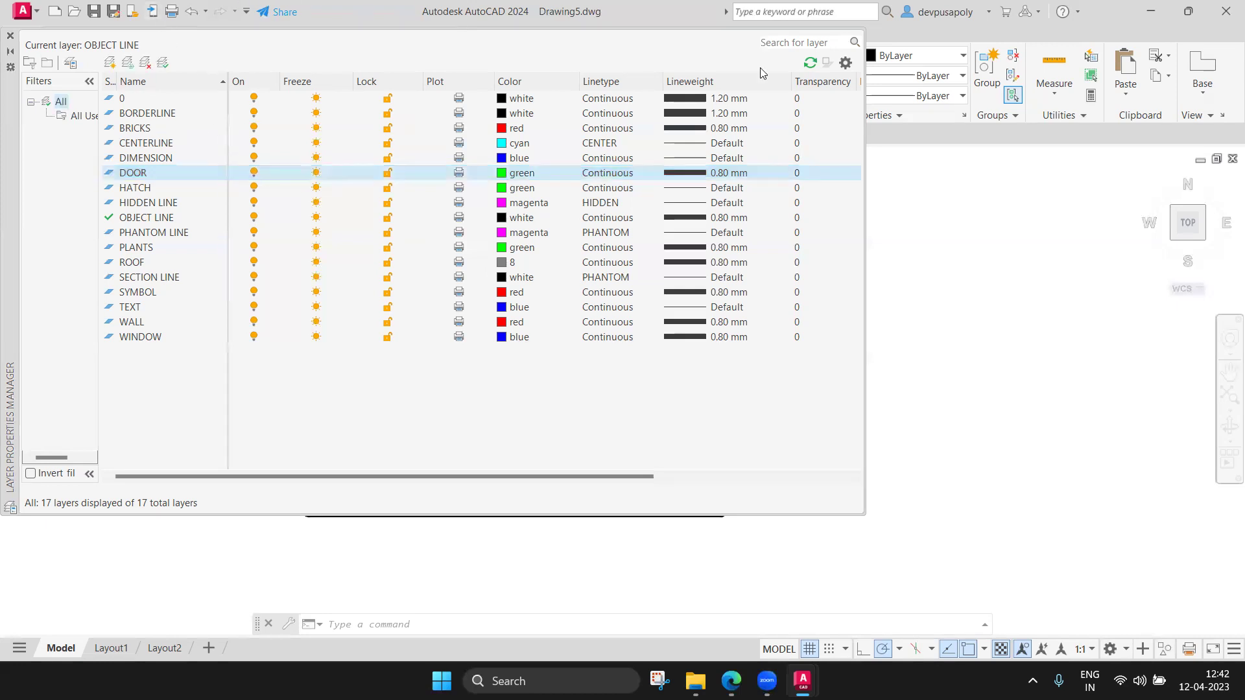
pyautogui.click(10, 36)
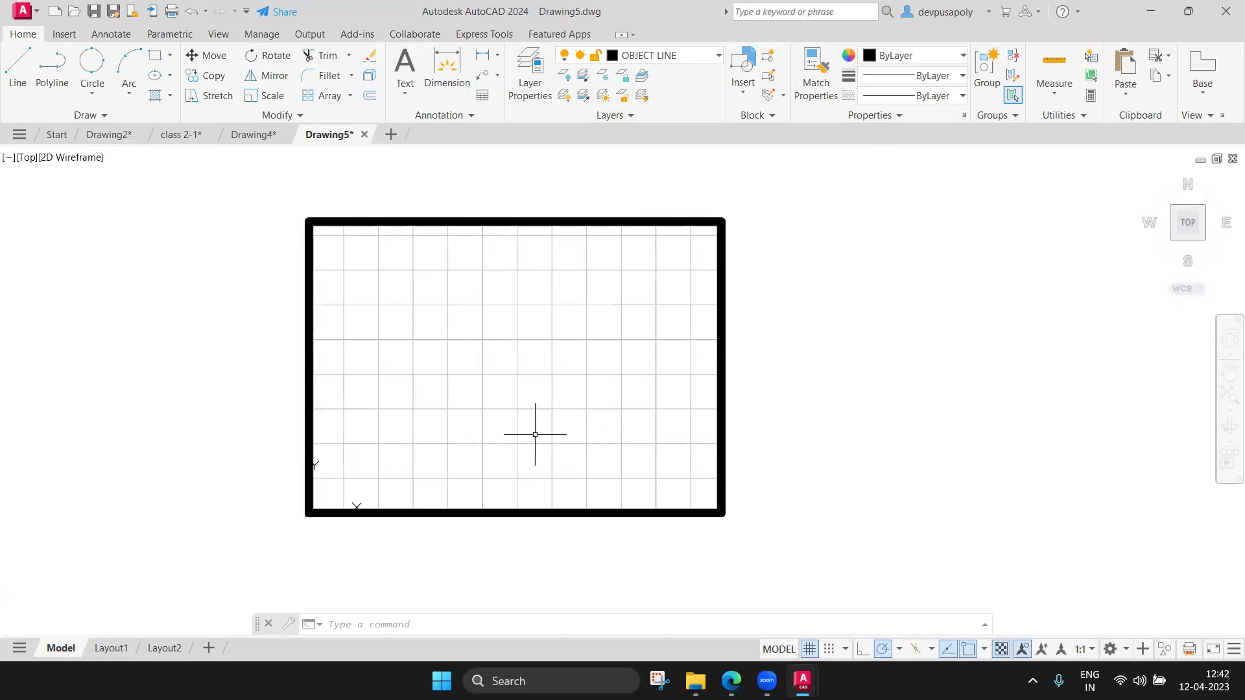
# Set WALL as the current layer from its right-click menu, then close the layer palette
pyautogui.click(530, 65)
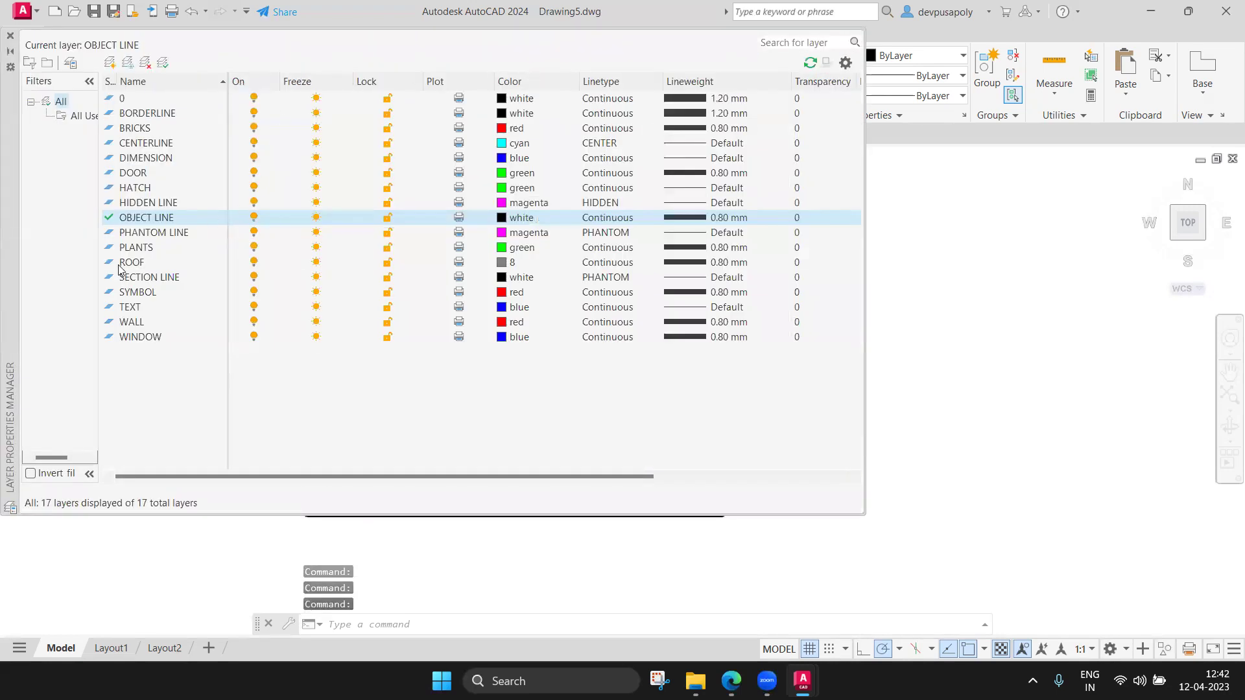
pyautogui.click(122, 324)
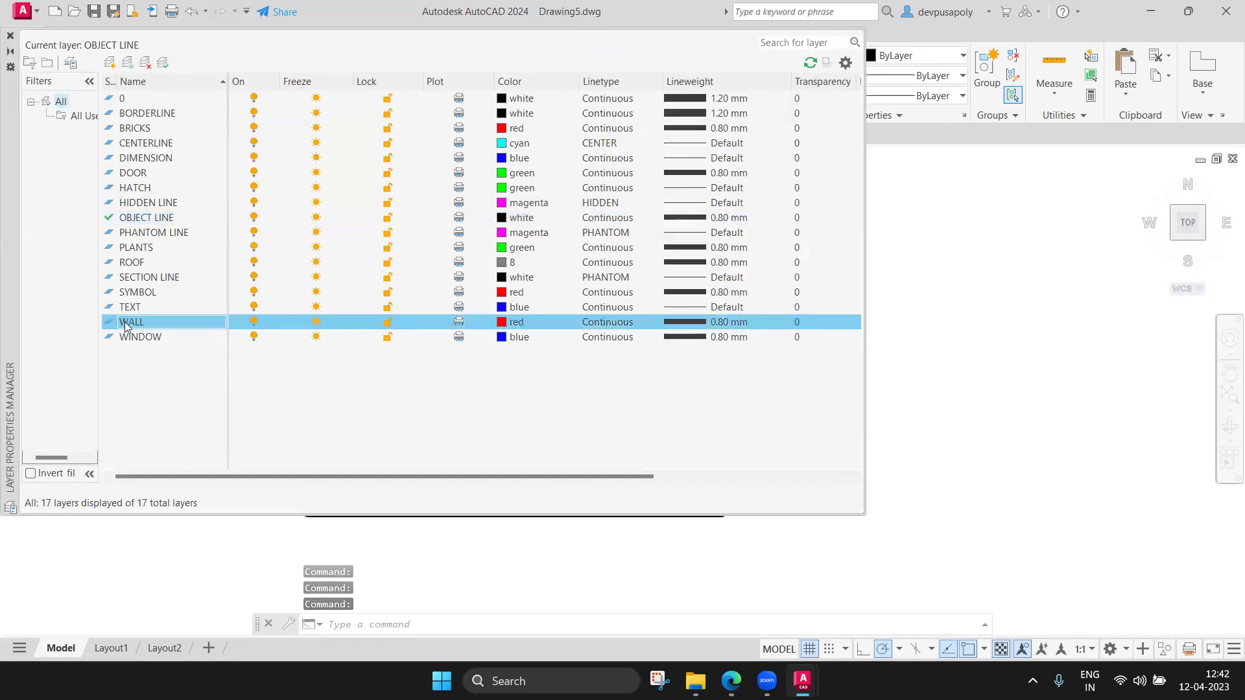
pyautogui.rightClick(123, 324)
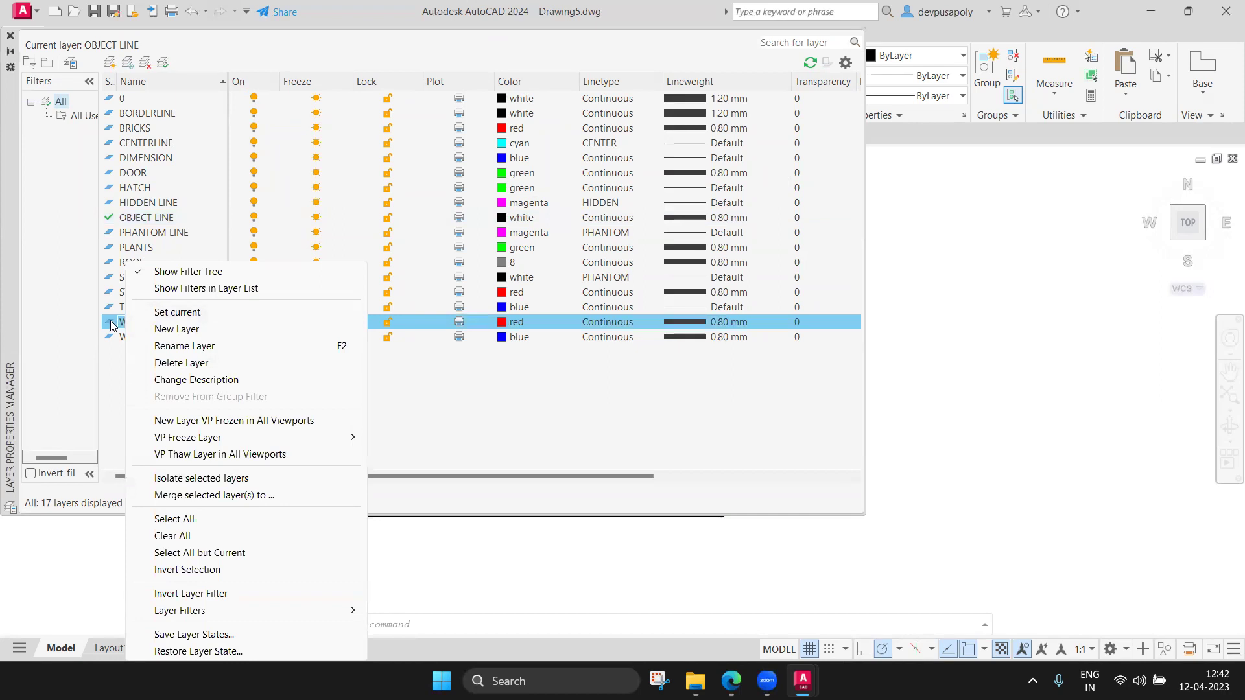
pyautogui.rightClick(112, 324)
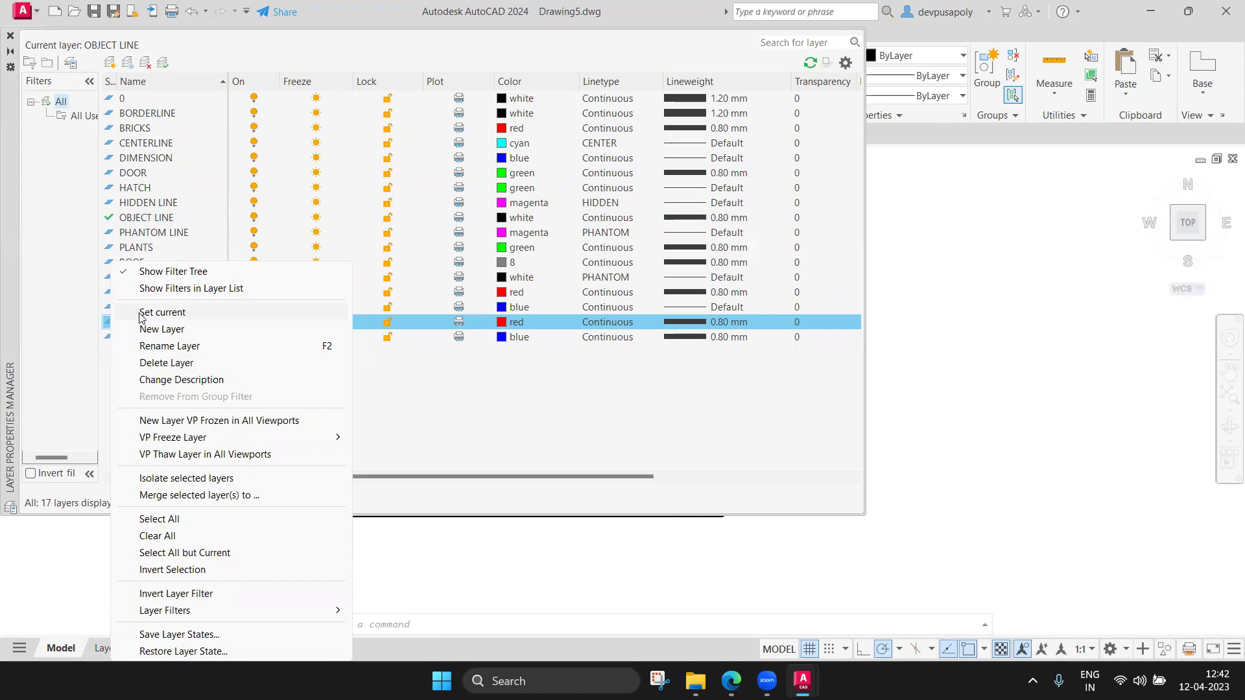
pyautogui.click(140, 314)
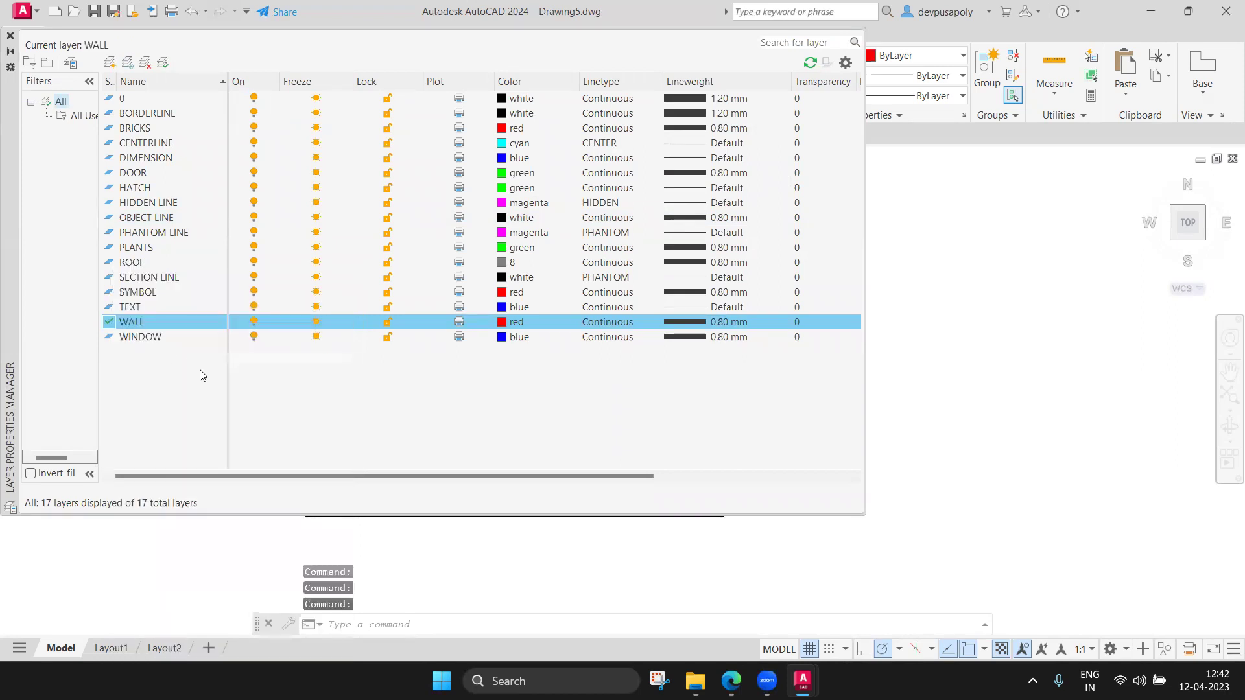
pyautogui.click(9, 36)
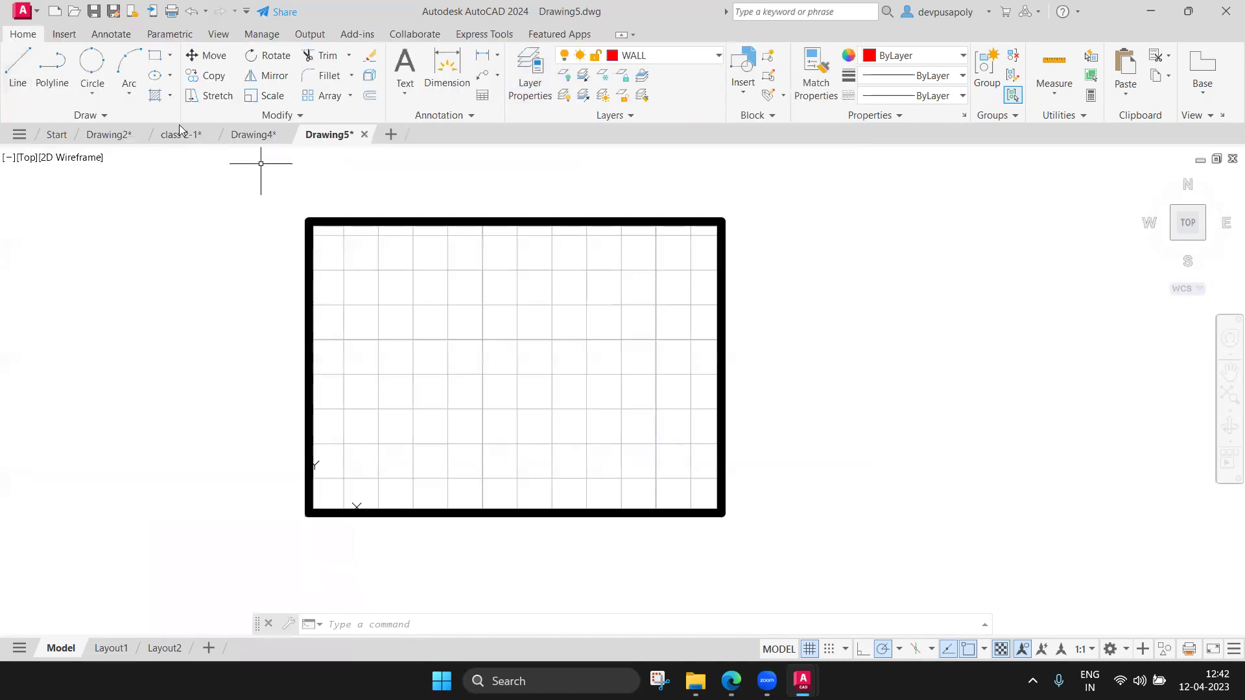
# Draw a closed 120 x 120 square polyline for the room, starting near the frame's upper left
pyautogui.click(54, 84)
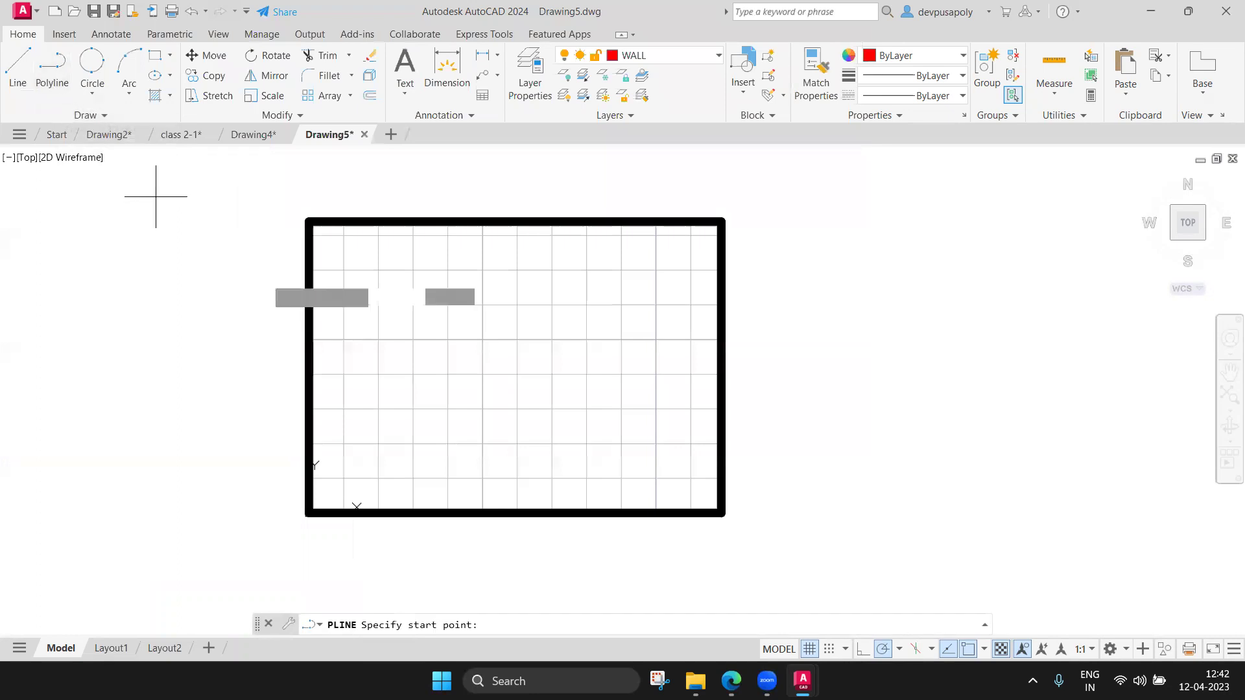
pyautogui.click(412, 270)
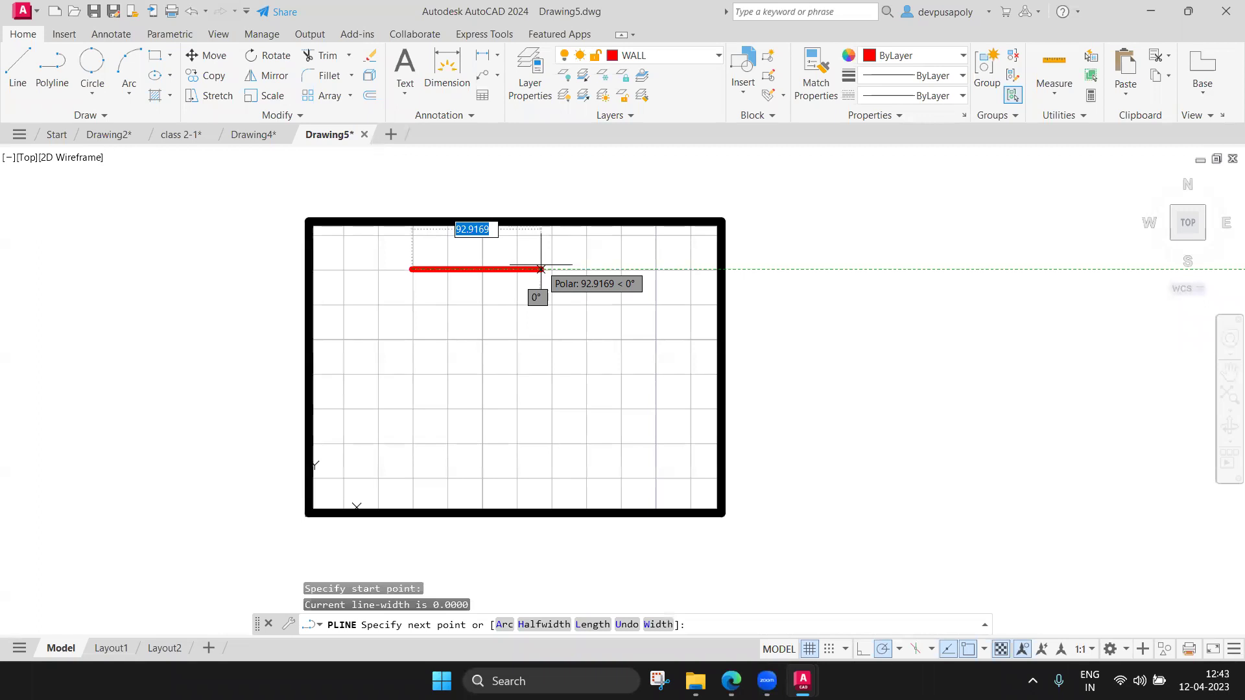
pyautogui.write('120')
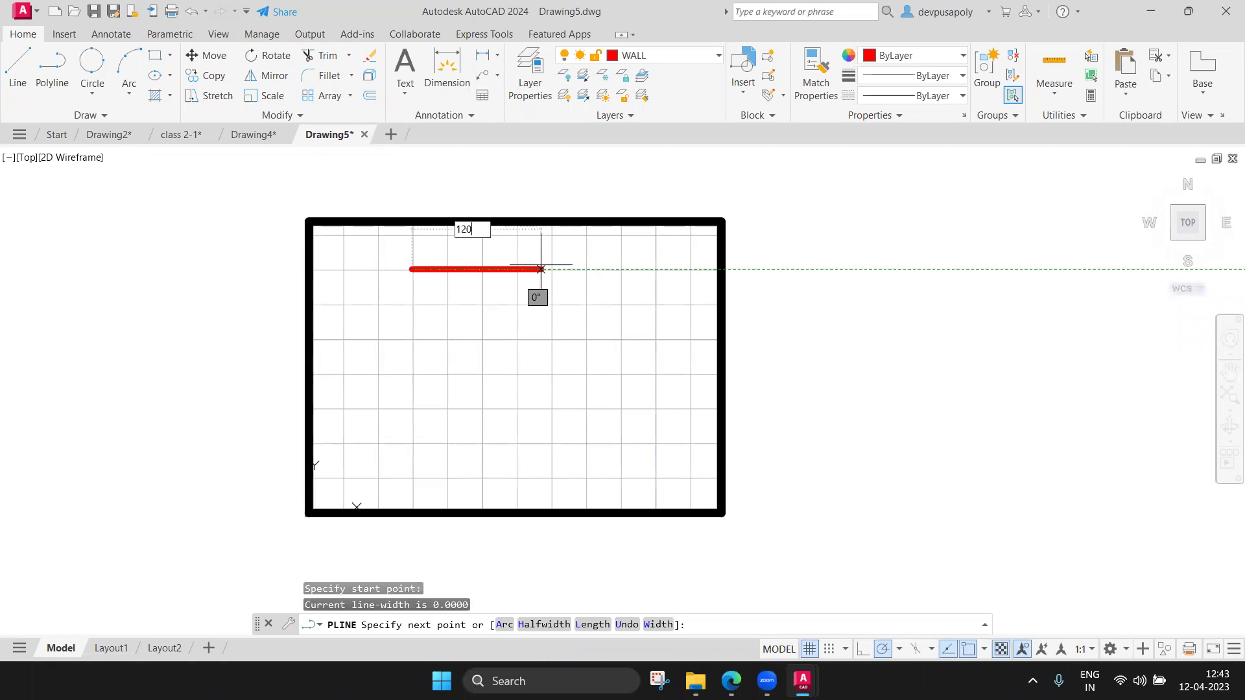
pyautogui.press('Return')
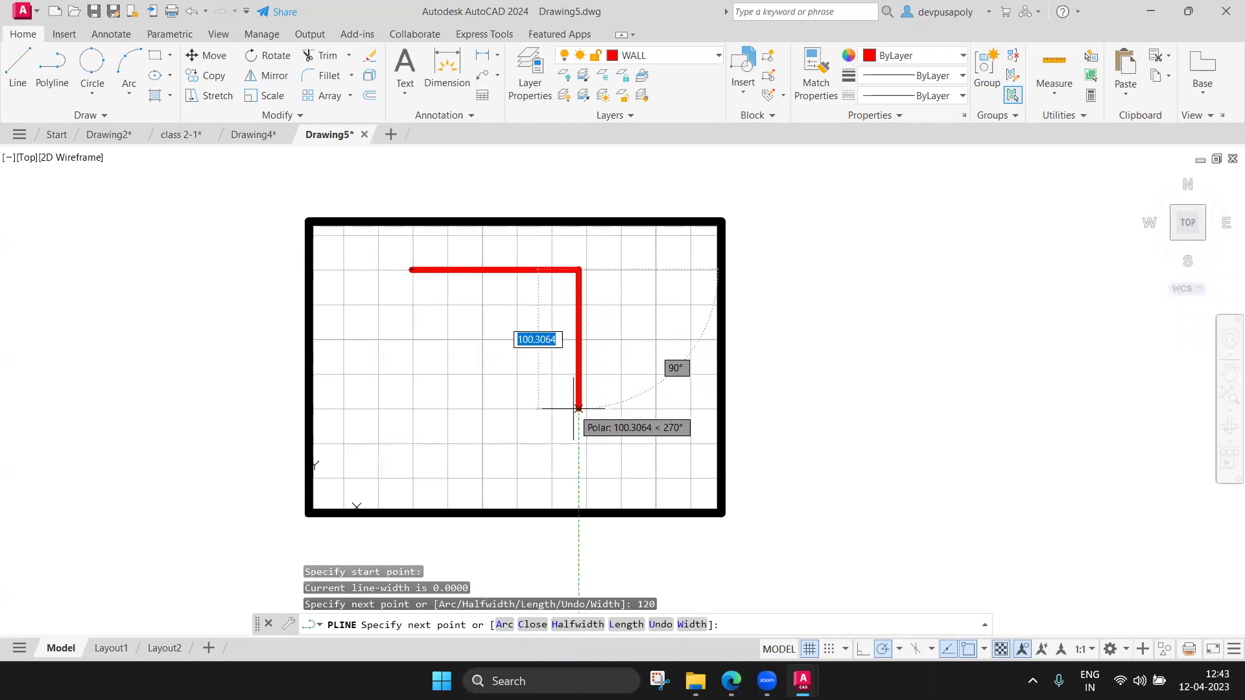
pyautogui.write('120')
pyautogui.press('Return')
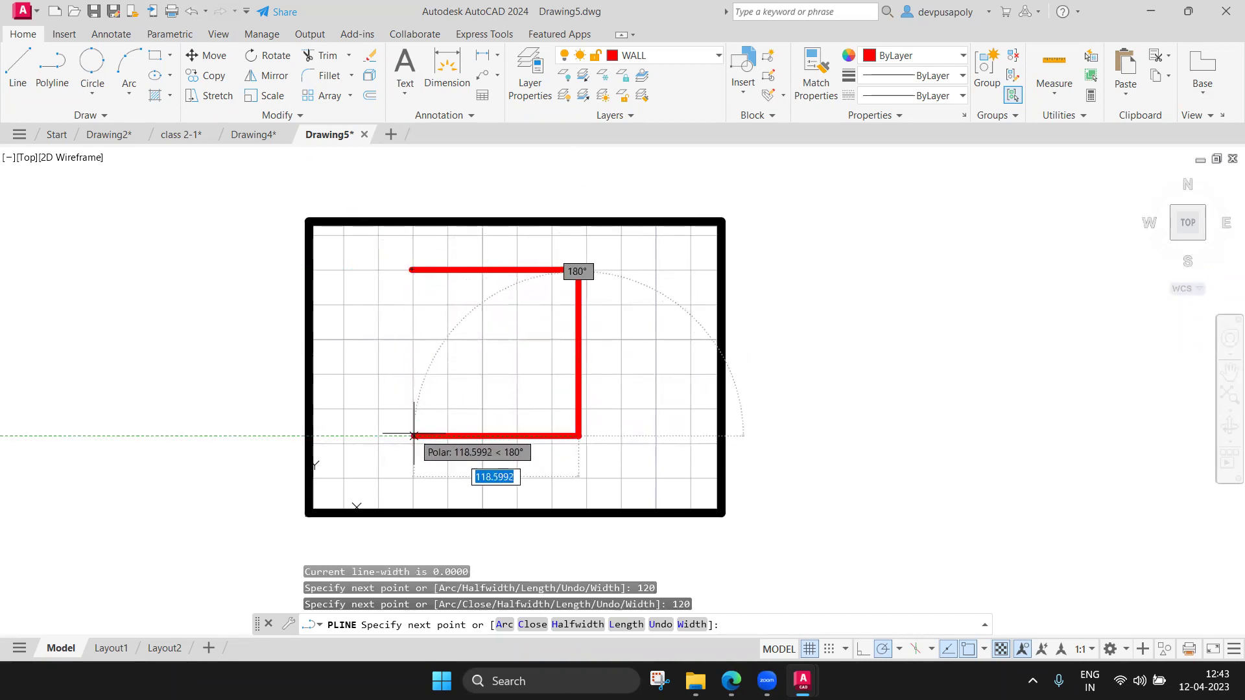
pyautogui.click(413, 435)
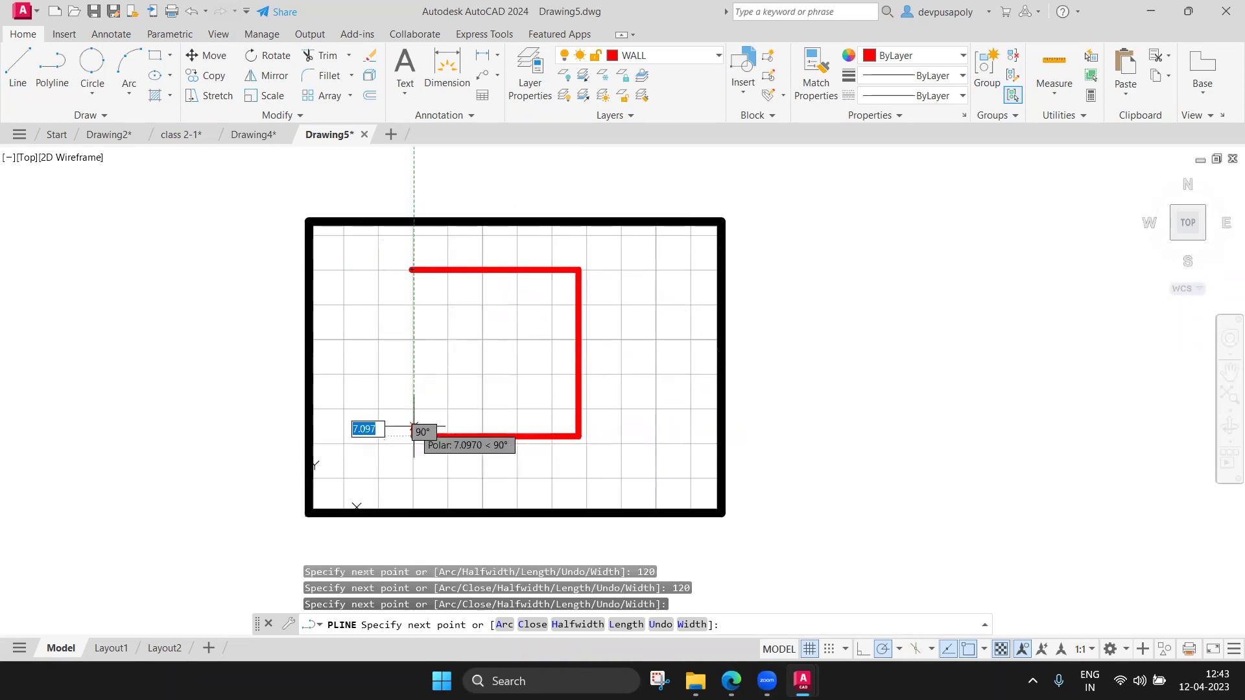
pyautogui.click(413, 269)
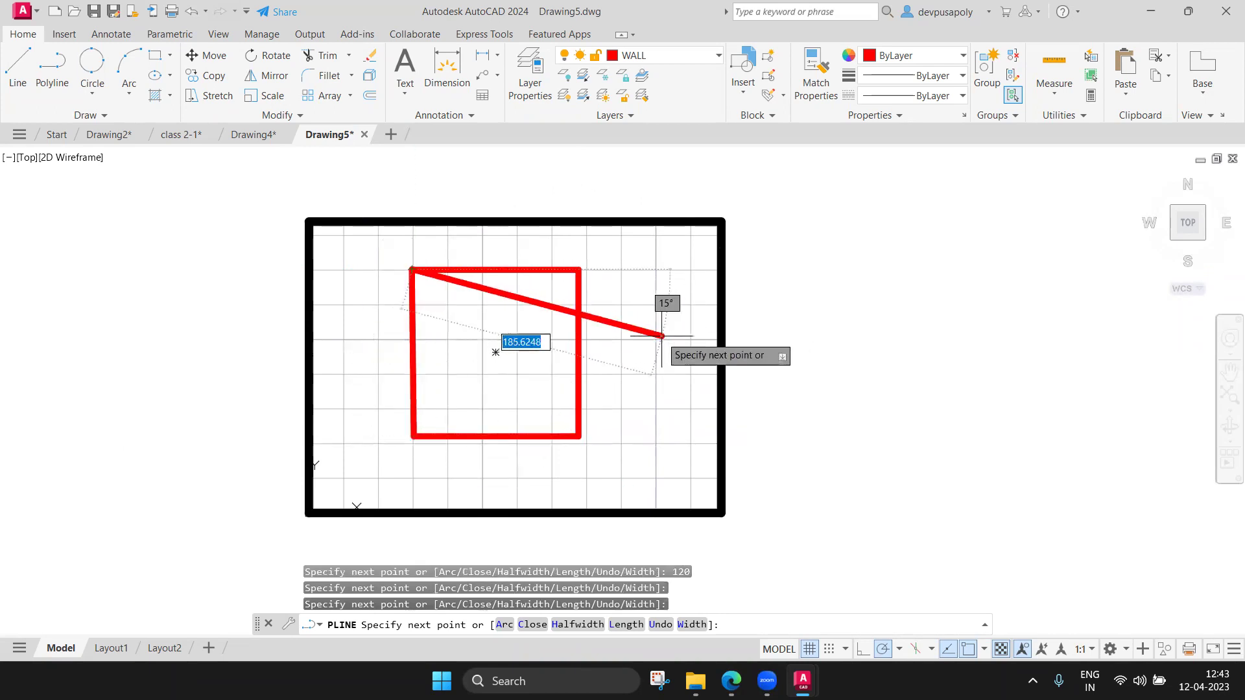
pyautogui.press('Escape')
pyautogui.scroll(2, 635, 348)
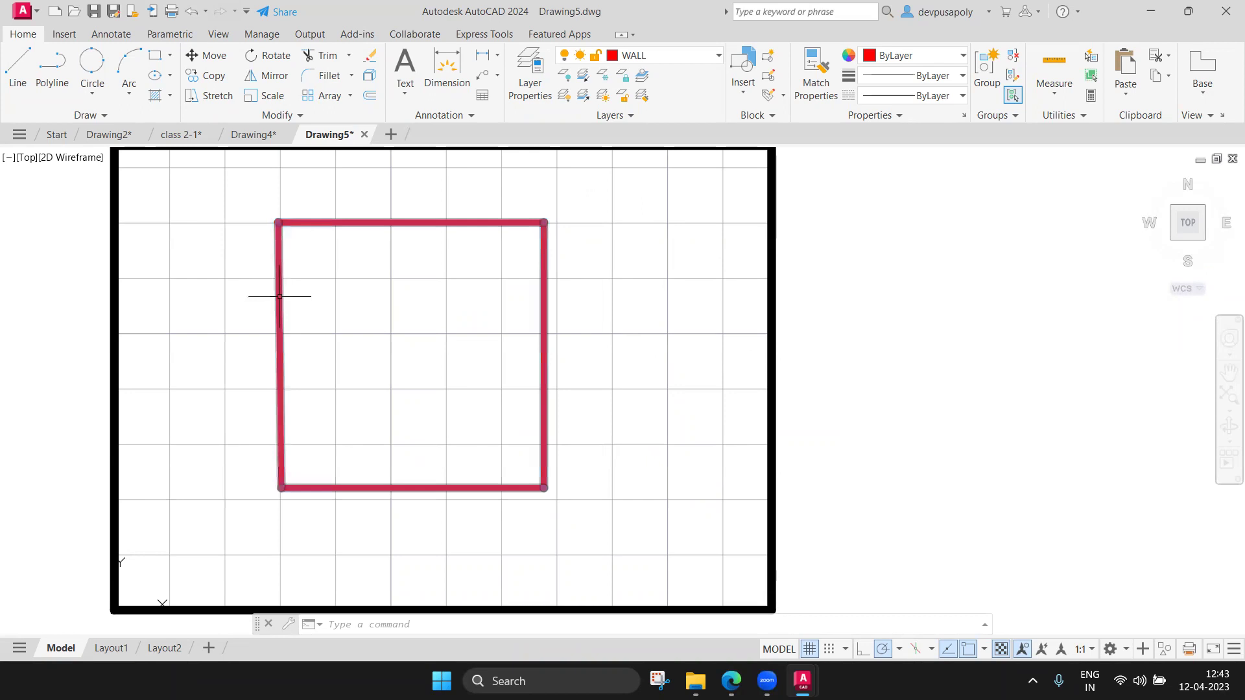
# Explode the square into separate lines, then undo the explode
pyautogui.click(429, 222)
pyautogui.write('EX')
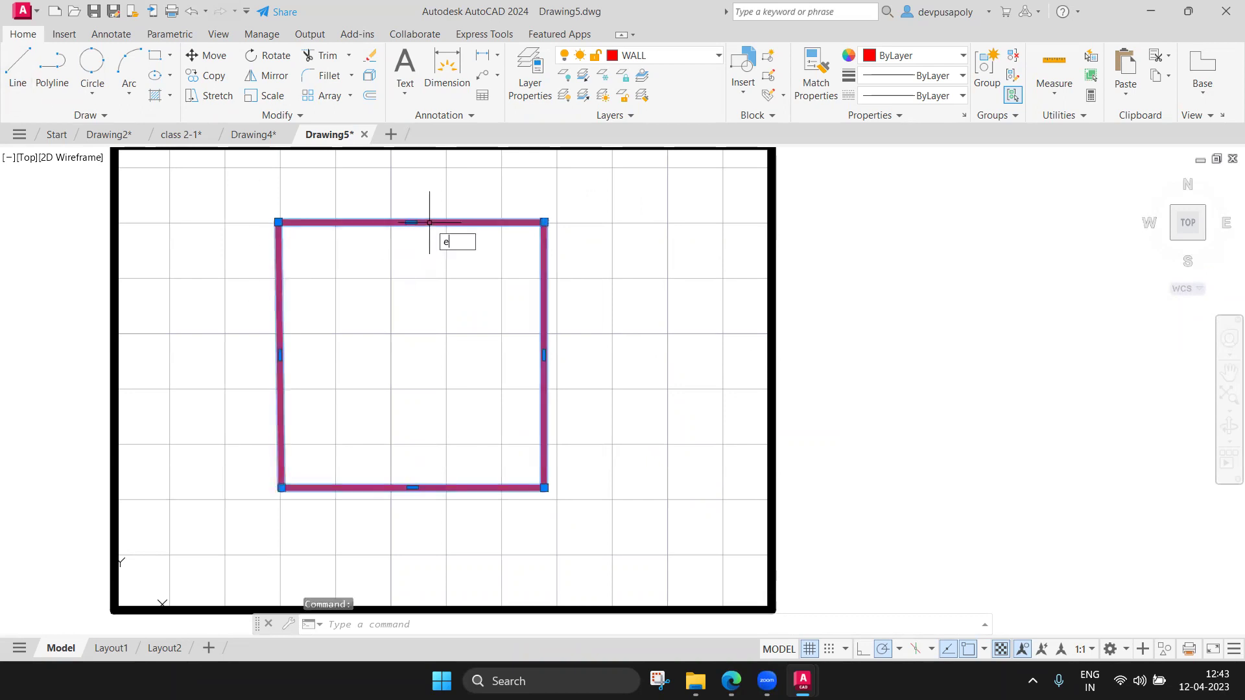
pyautogui.write('P')
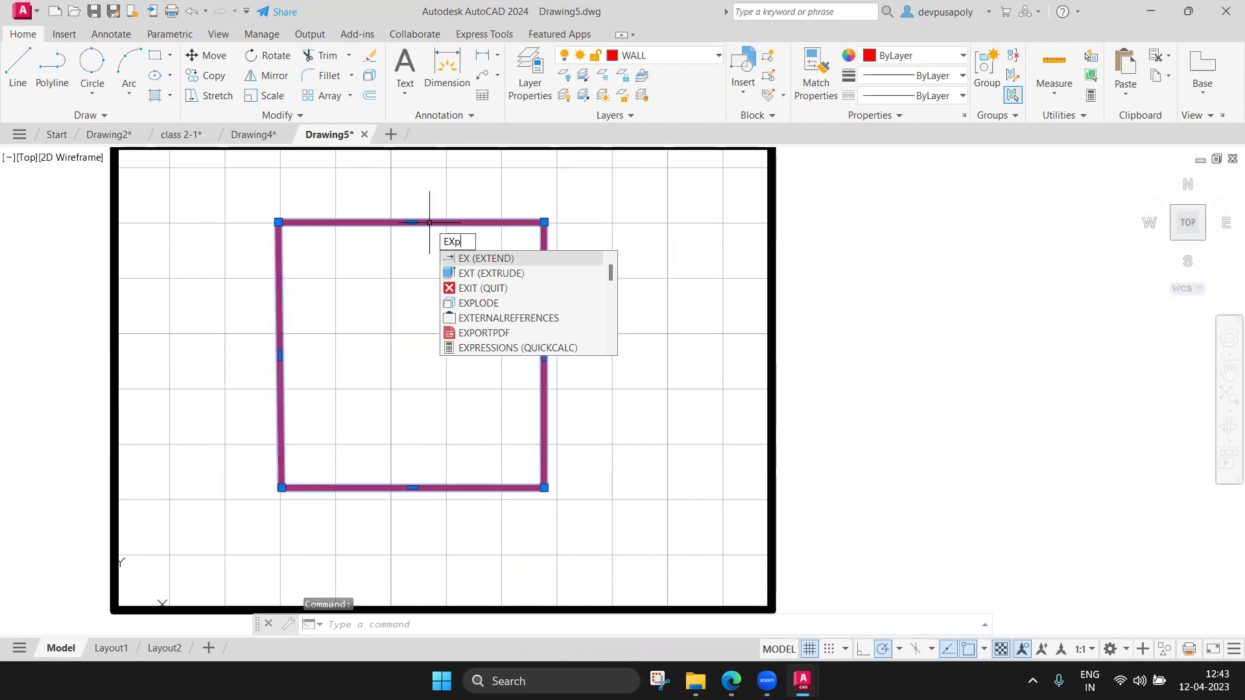
pyautogui.write('LODE')
pyautogui.press('Return')
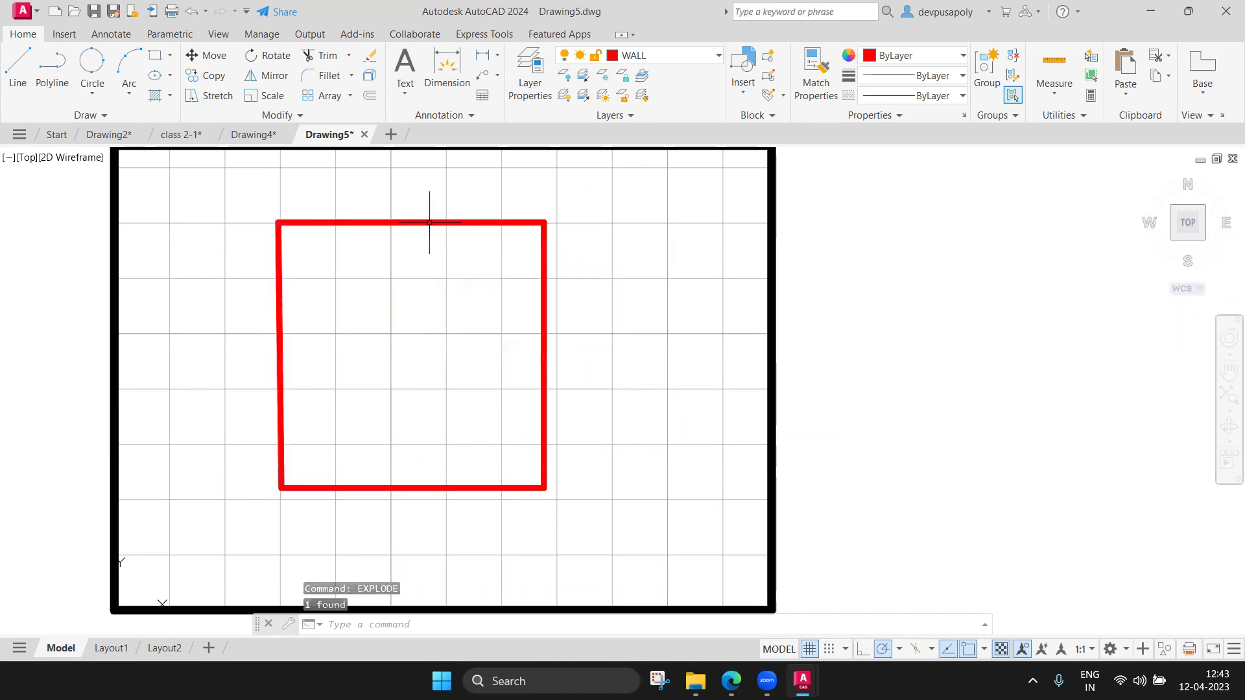
pyautogui.click(445, 223)
pyautogui.click(544, 276)
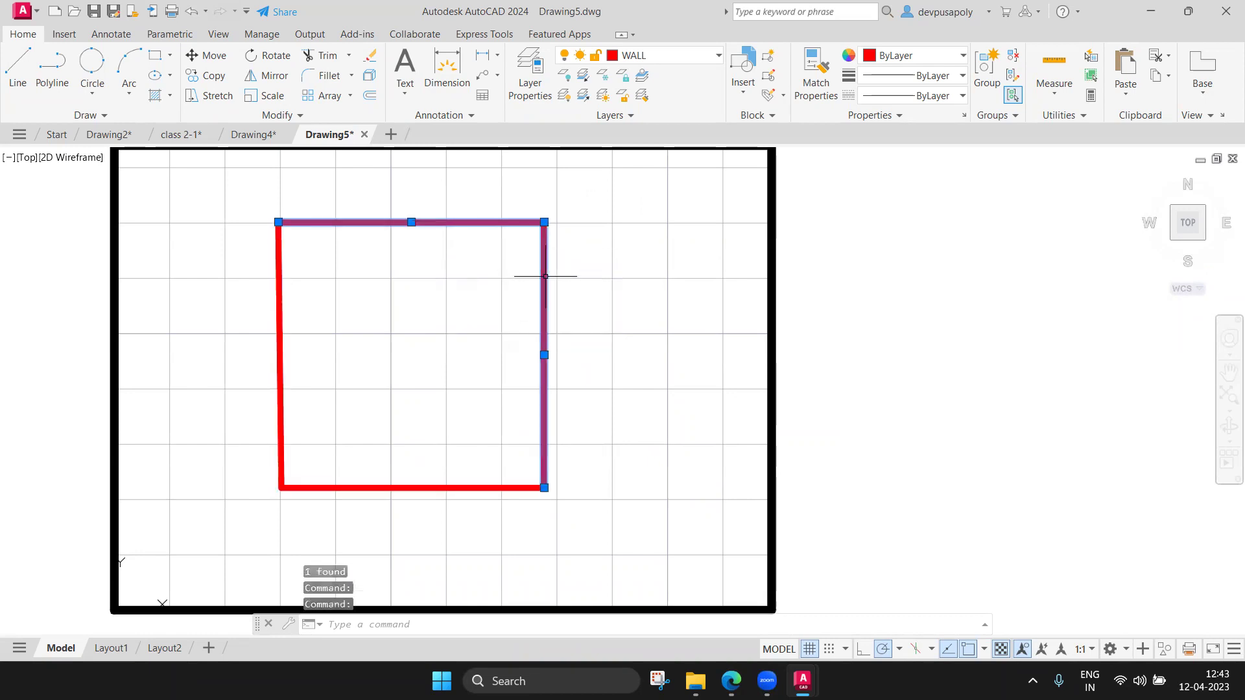
pyautogui.press('Escape')
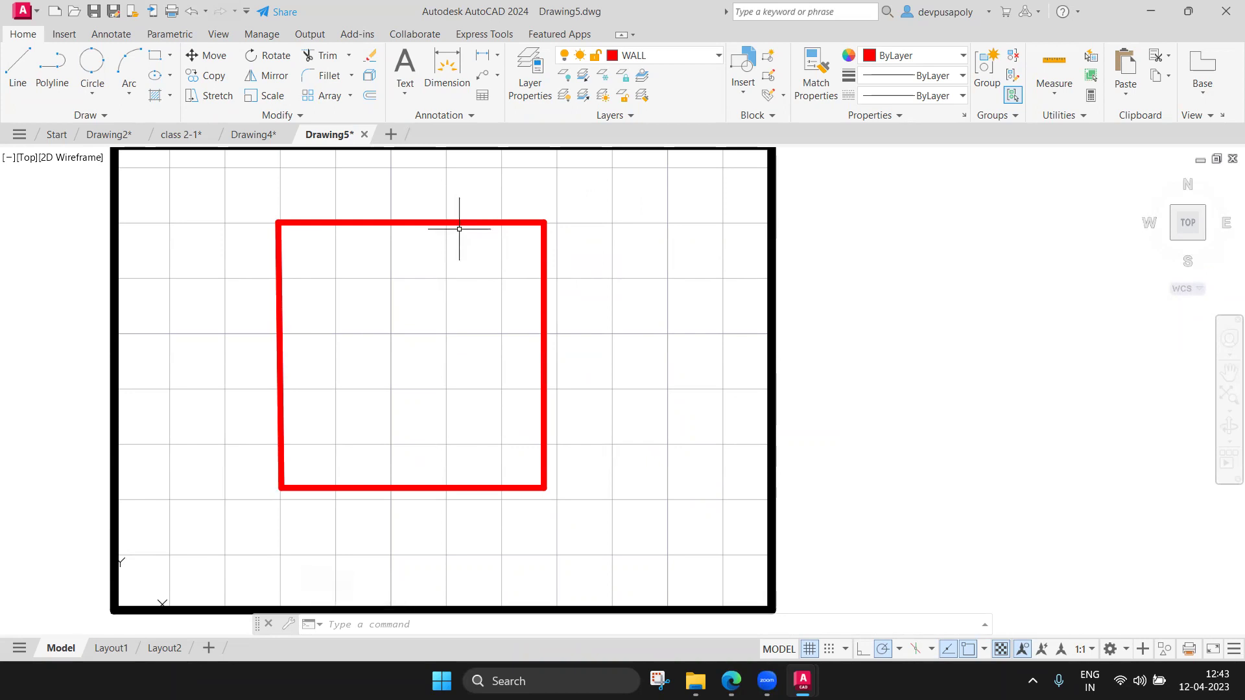
pyautogui.hotkey('ctrl', 'z')
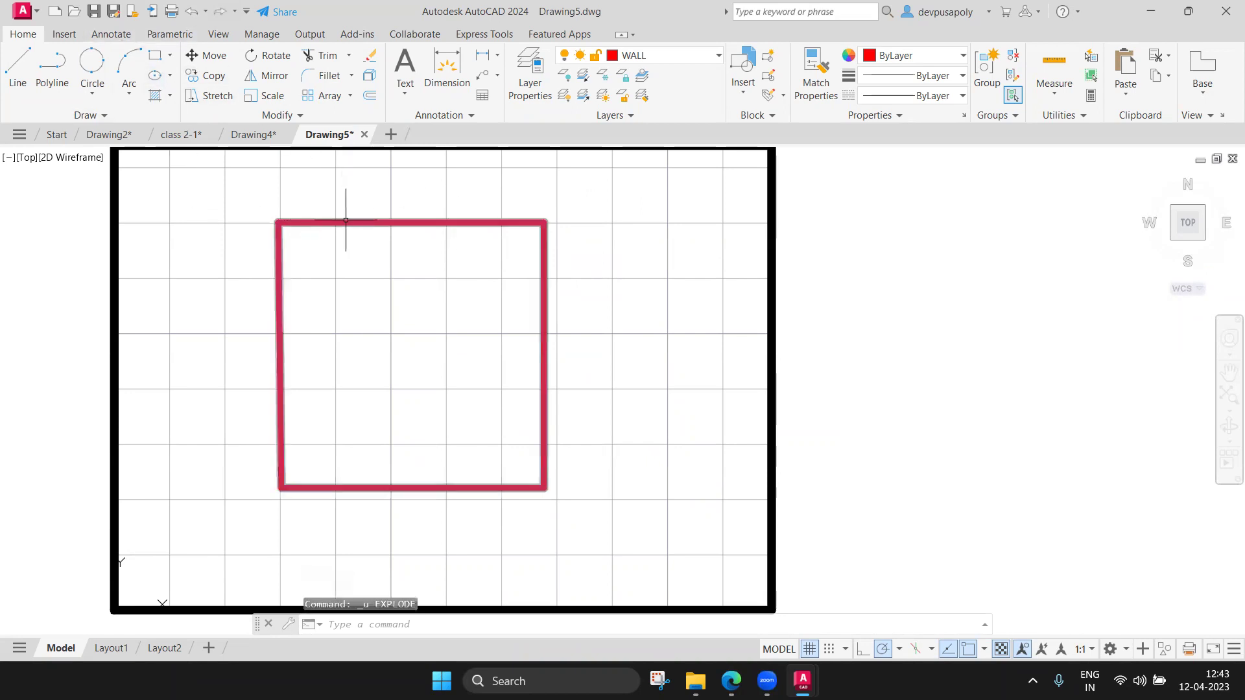
# Reselect the square and explode it into separate wall lines
pyautogui.click(345, 221)
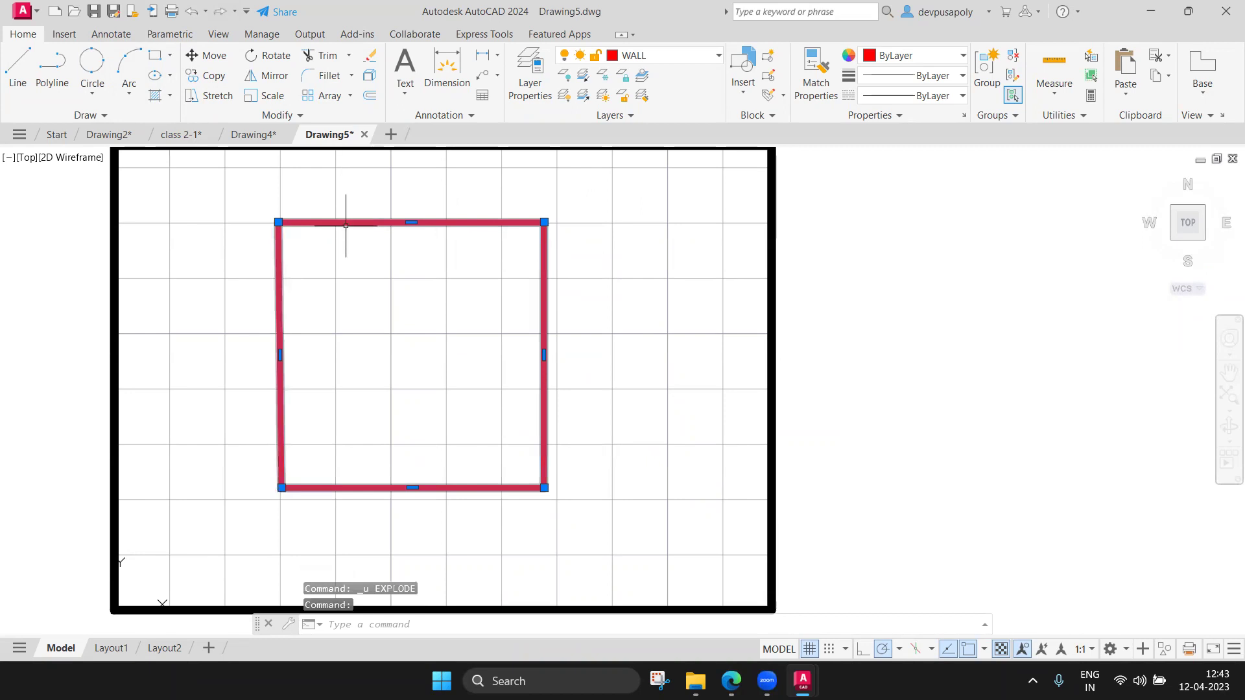
pyautogui.press('Escape')
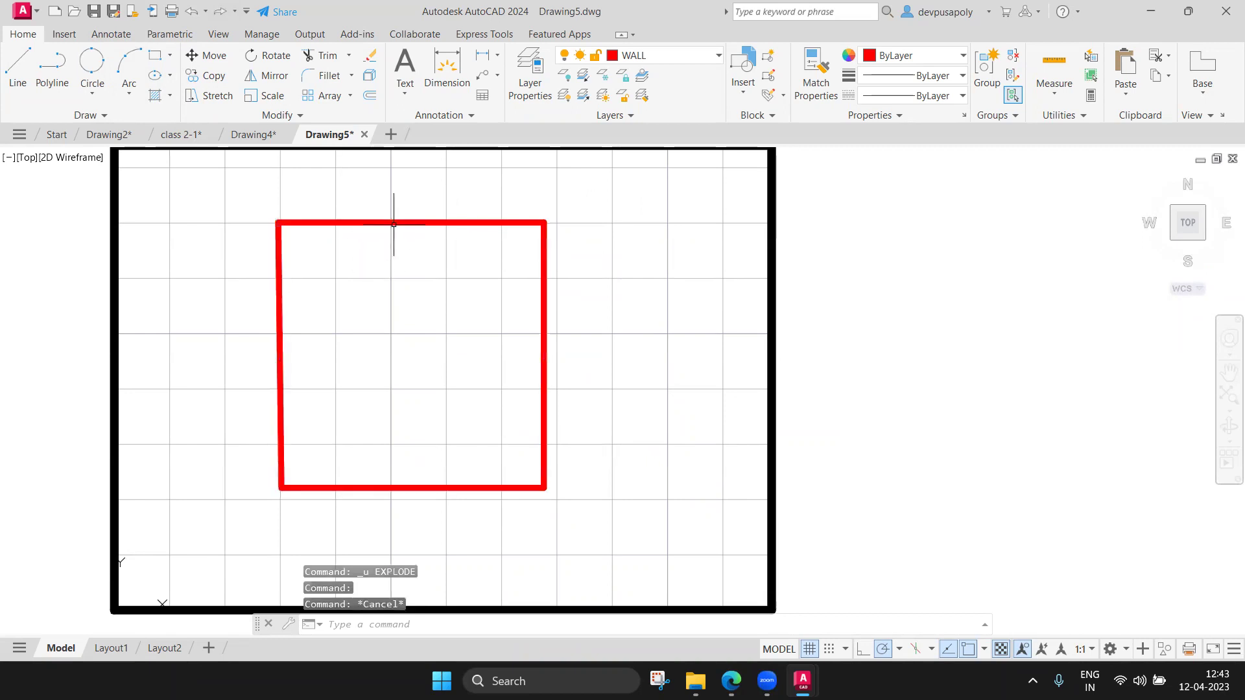
pyautogui.click(389, 227)
pyautogui.write('explode')
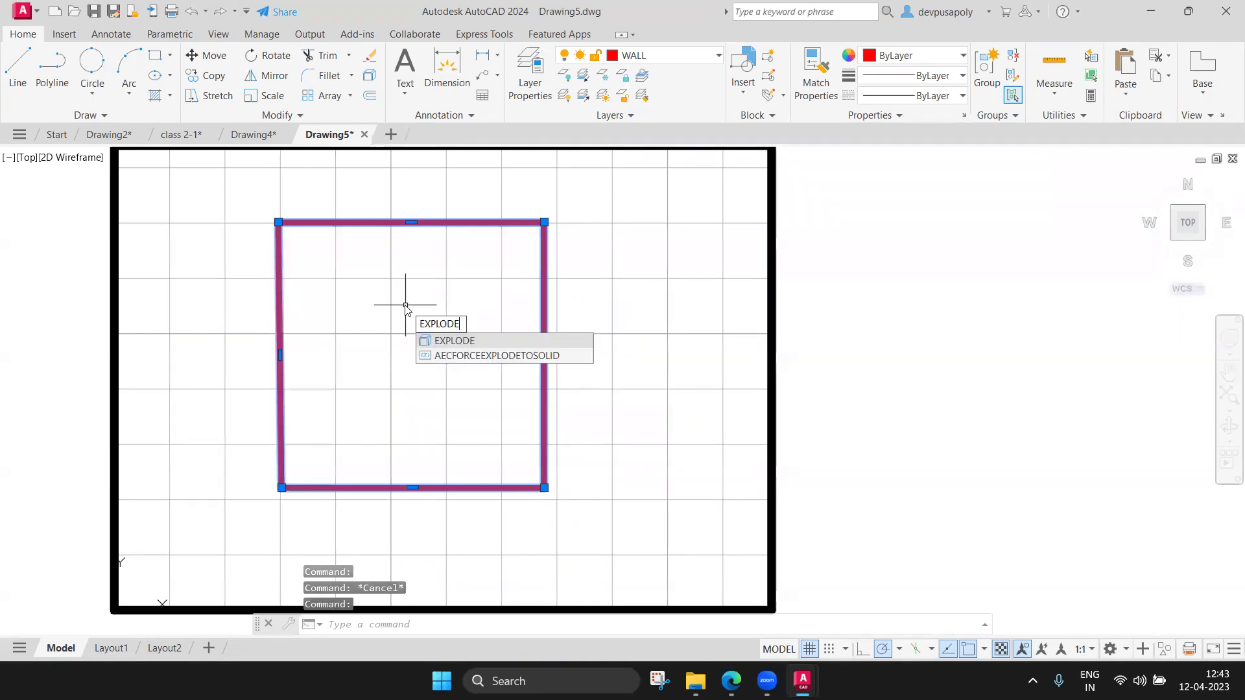
pyautogui.press('Return')
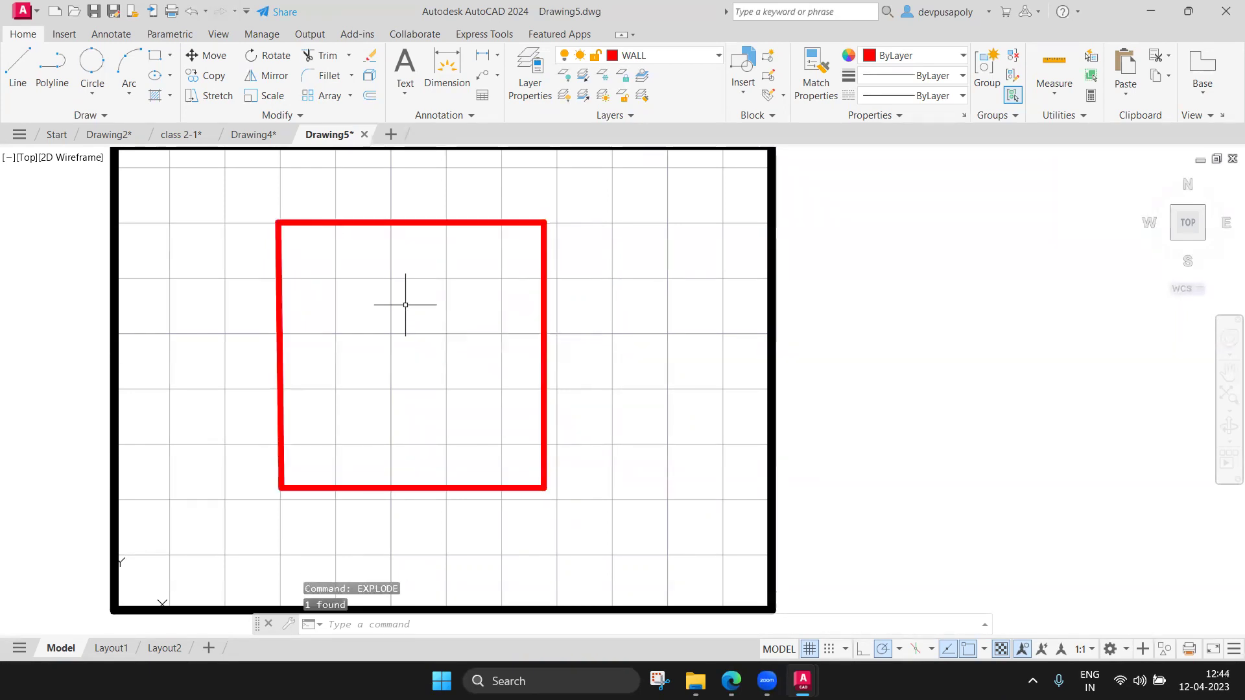
# Delete the bottom wall line, leaving three red walls
pyautogui.click(412, 222)
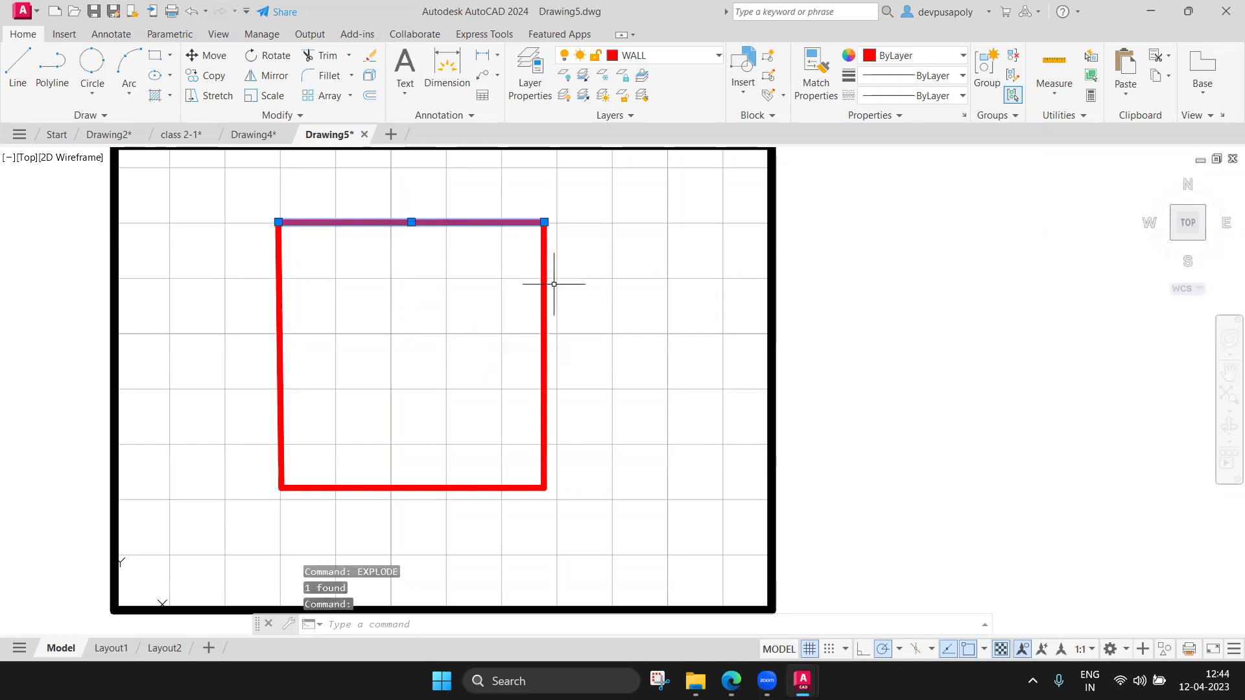
pyautogui.click(549, 284)
pyautogui.press('Escape')
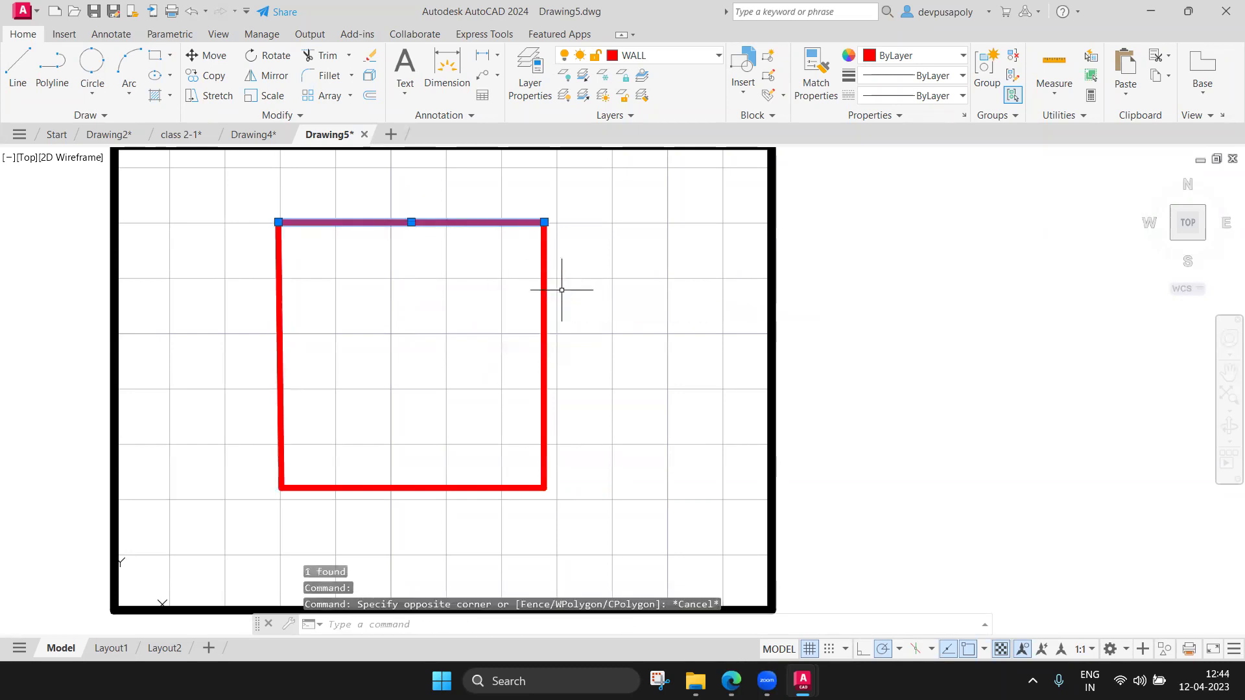
pyautogui.press('Escape')
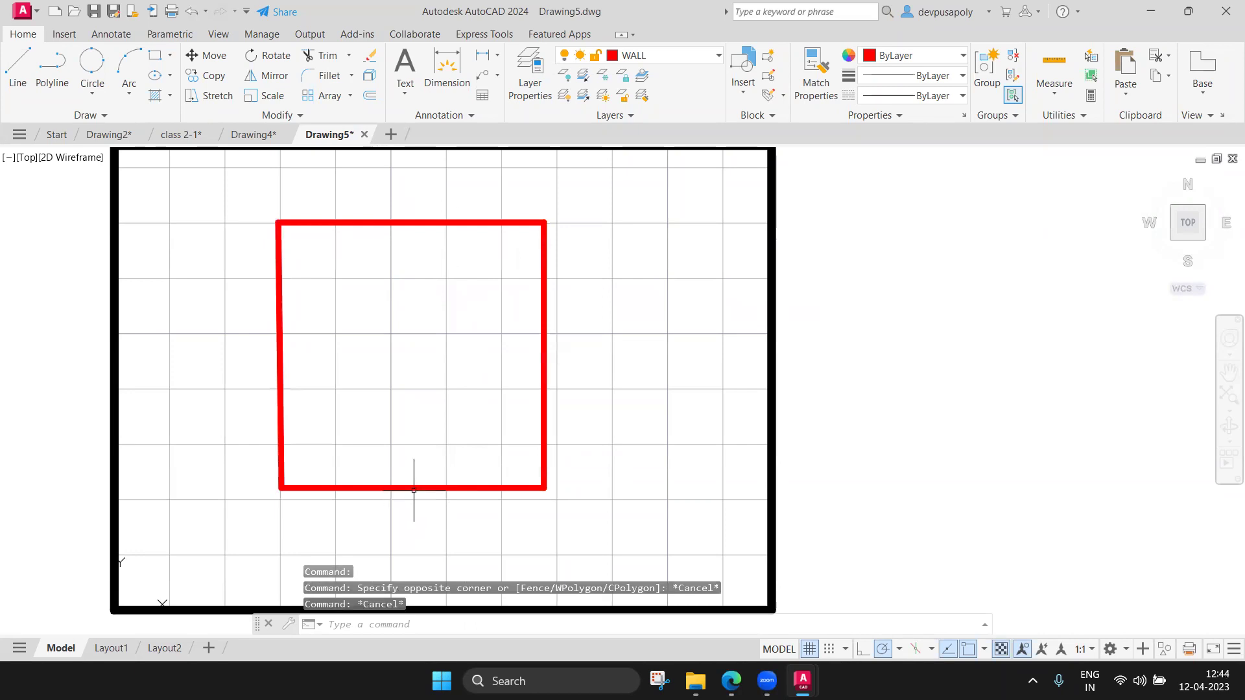
pyautogui.click(412, 489)
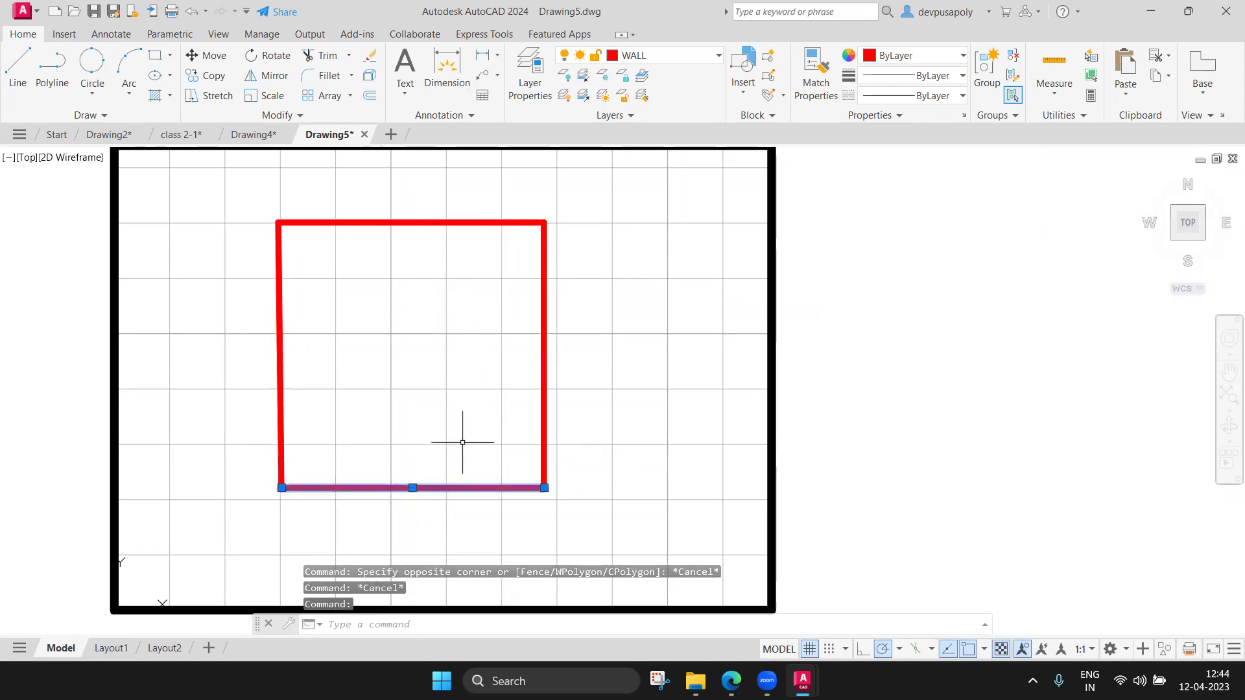
pyautogui.press('Delete')
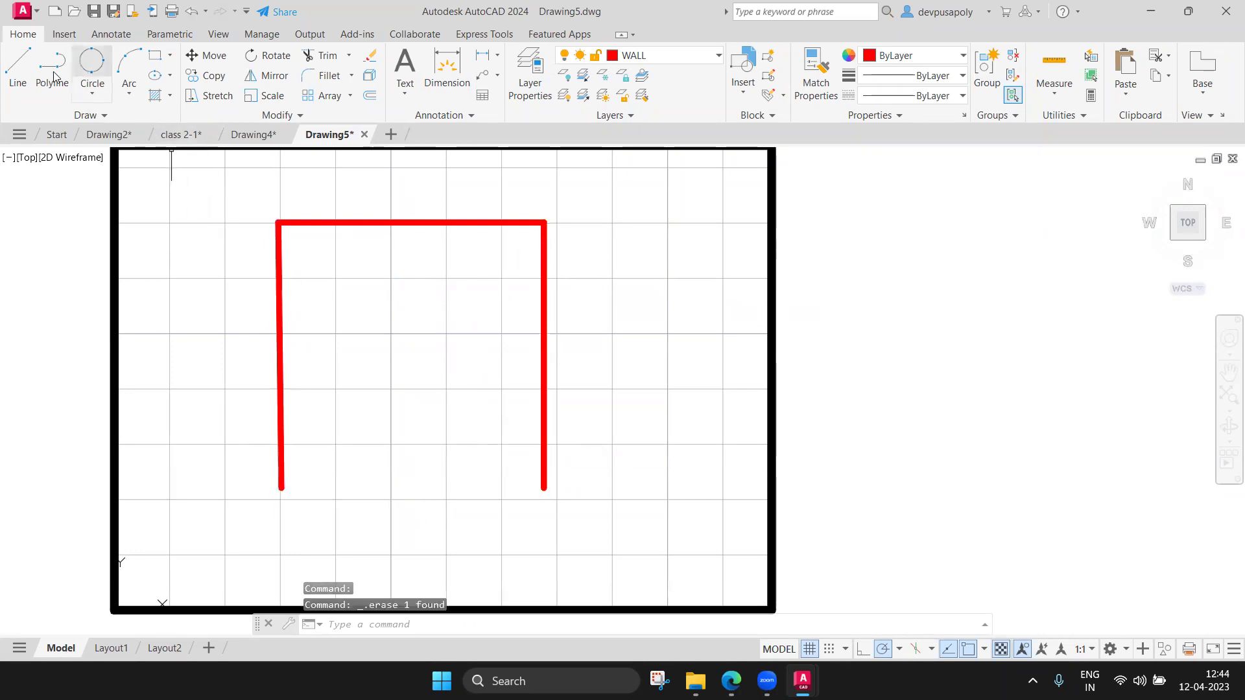
# Draw two bottom wall segments inward from each corner, leaving a door gap in the middle
pyautogui.click(17, 68)
pyautogui.click(282, 487)
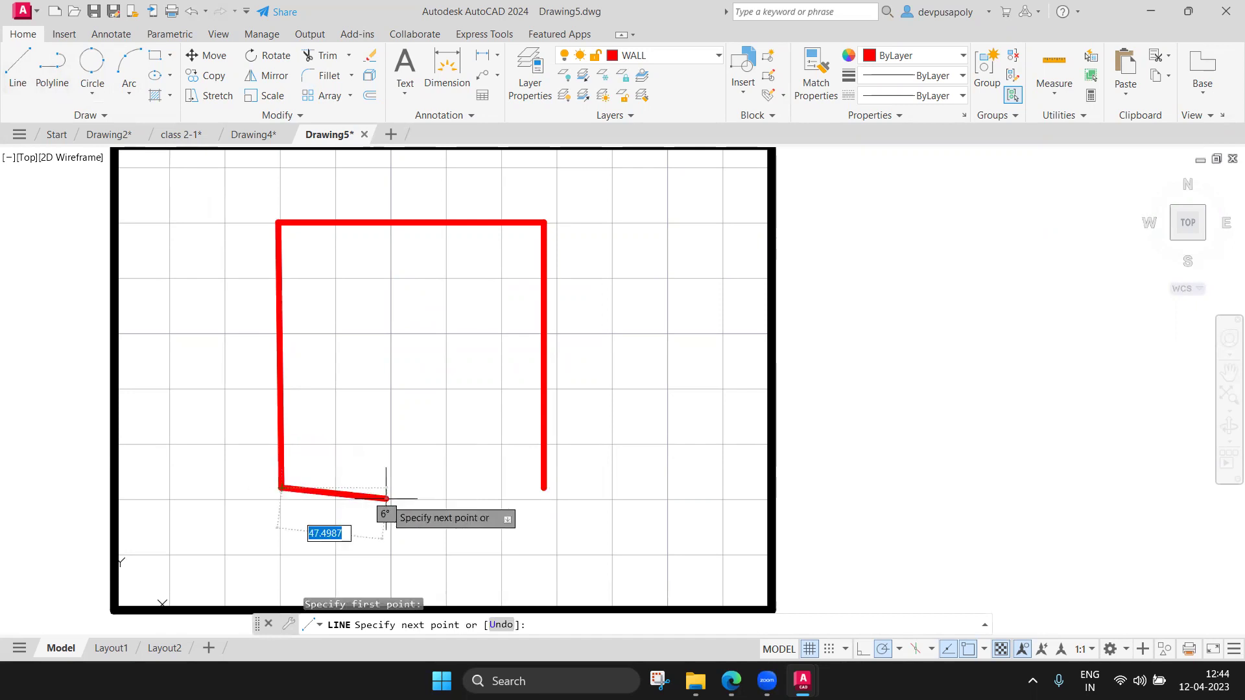
pyautogui.click(393, 487)
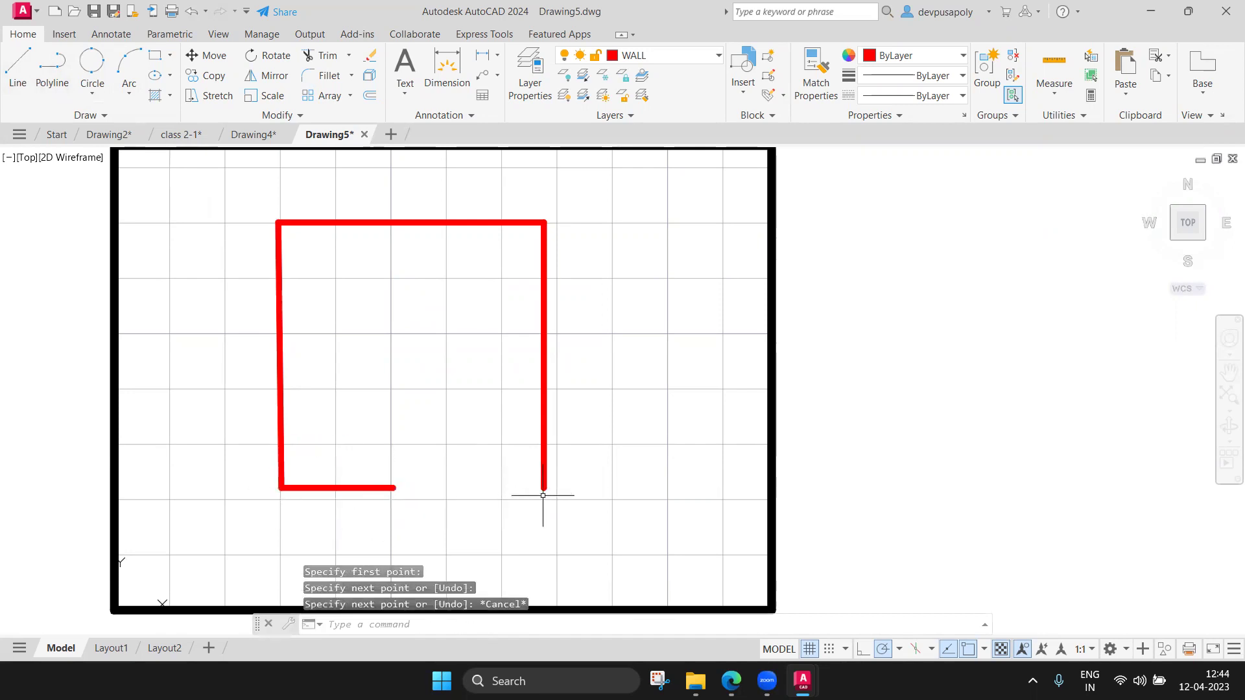
pyautogui.click(17, 68)
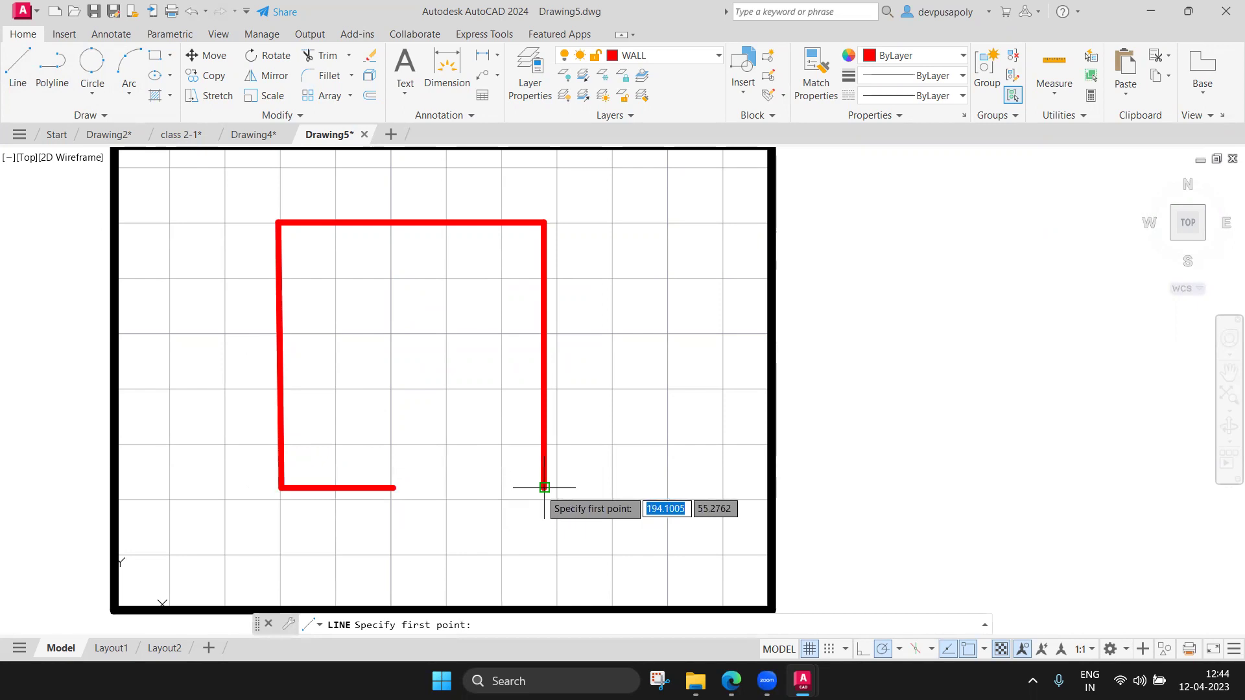
pyautogui.click(545, 487)
pyautogui.click(434, 488)
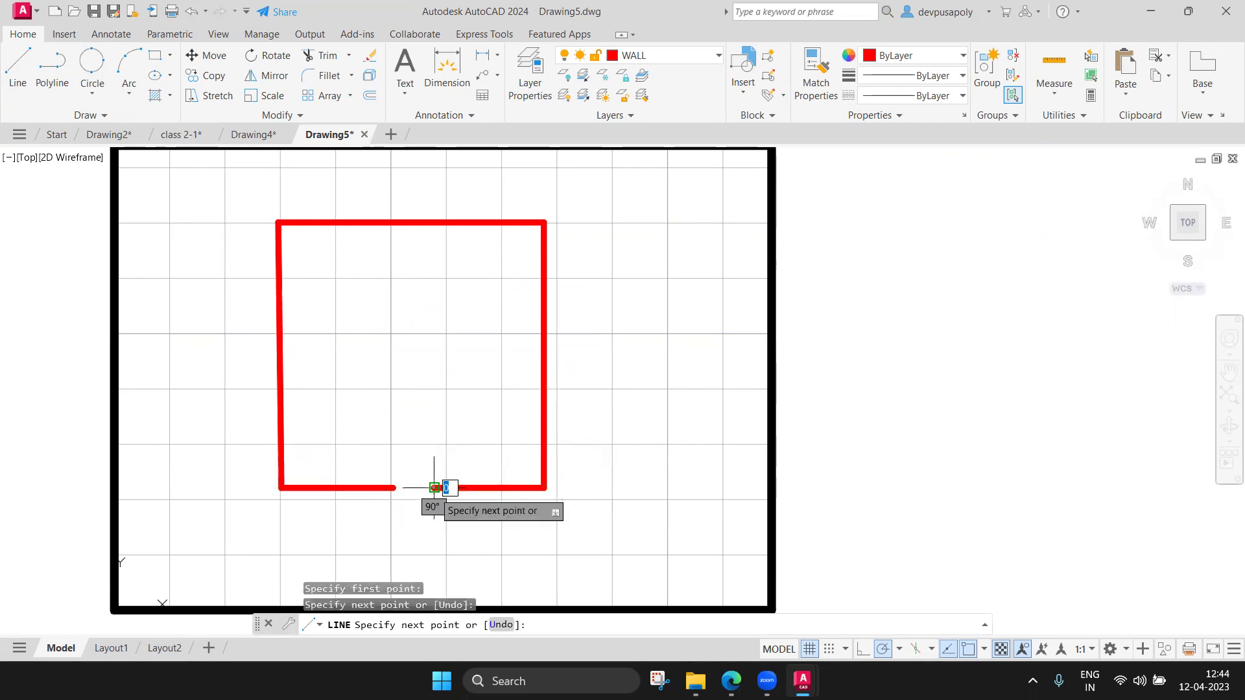
pyautogui.press('Escape')
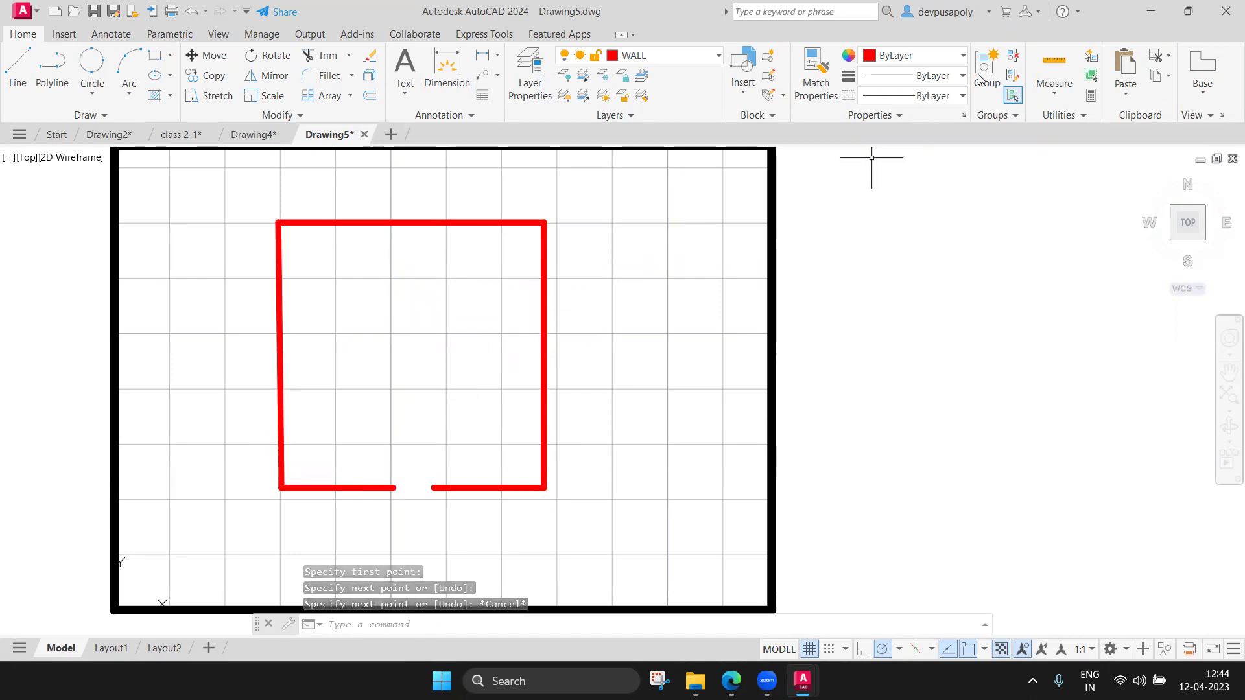
# Set DOOR as the current layer from its right-click menu in Layer Properties
pyautogui.click(530, 71)
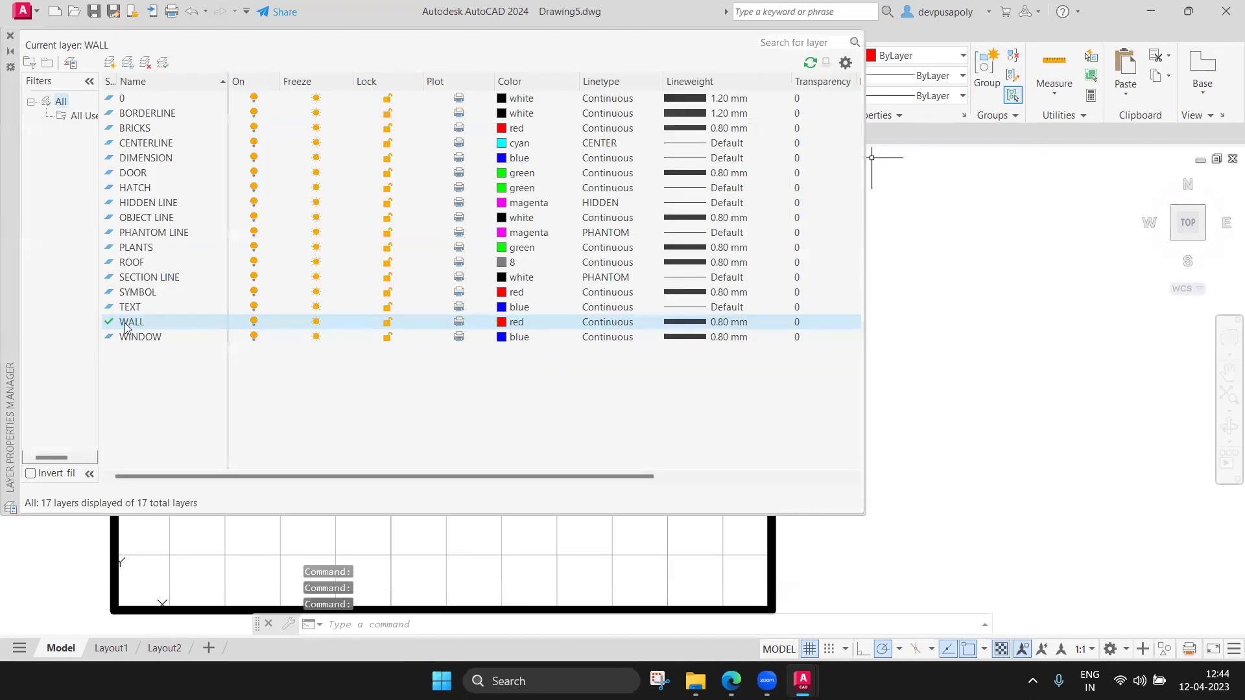
pyautogui.click(134, 174)
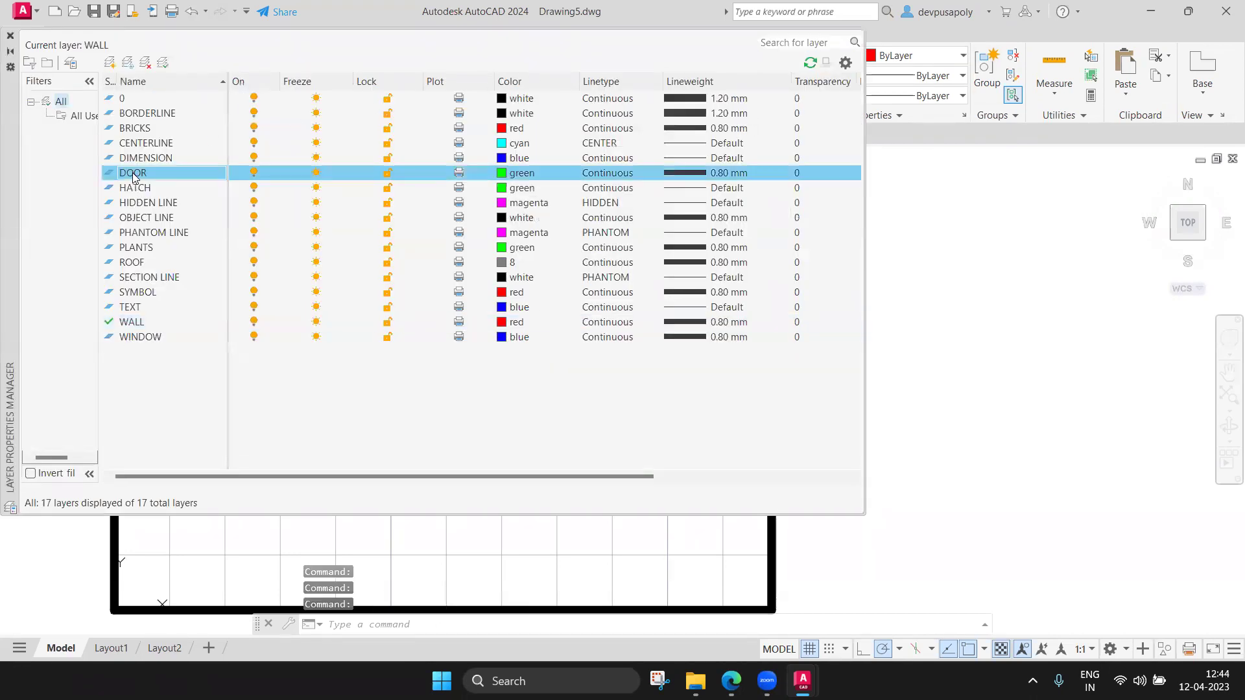
pyautogui.rightClick(135, 174)
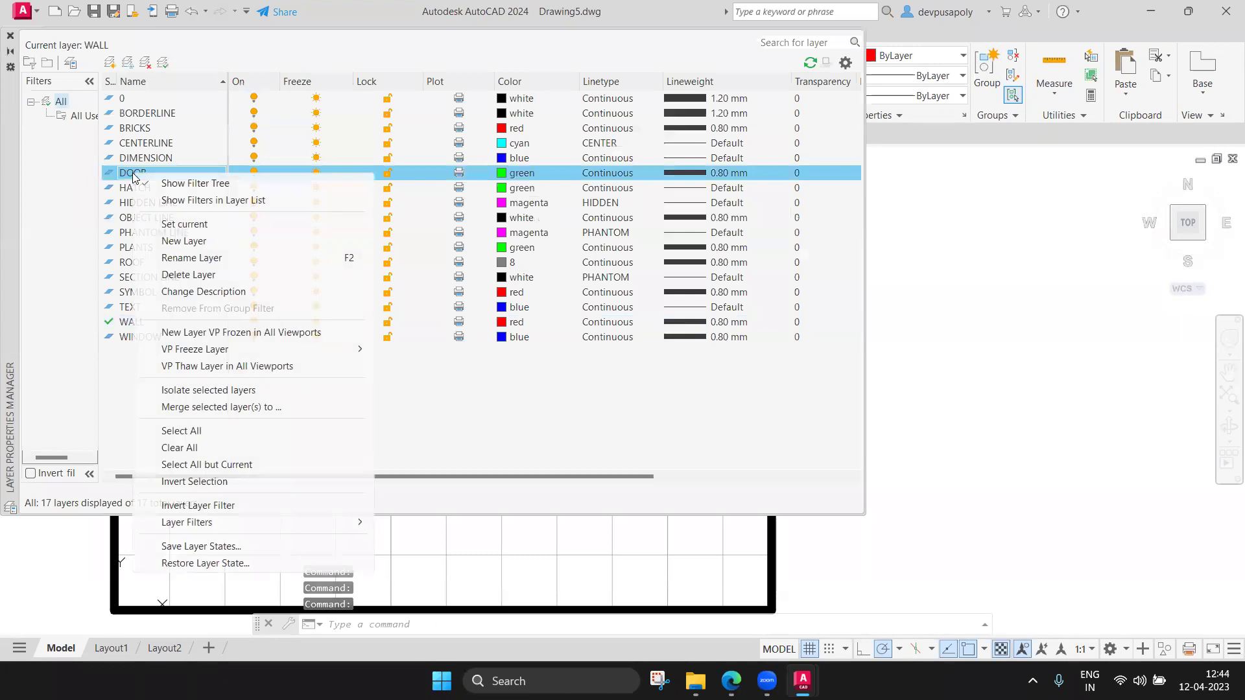
pyautogui.click(165, 225)
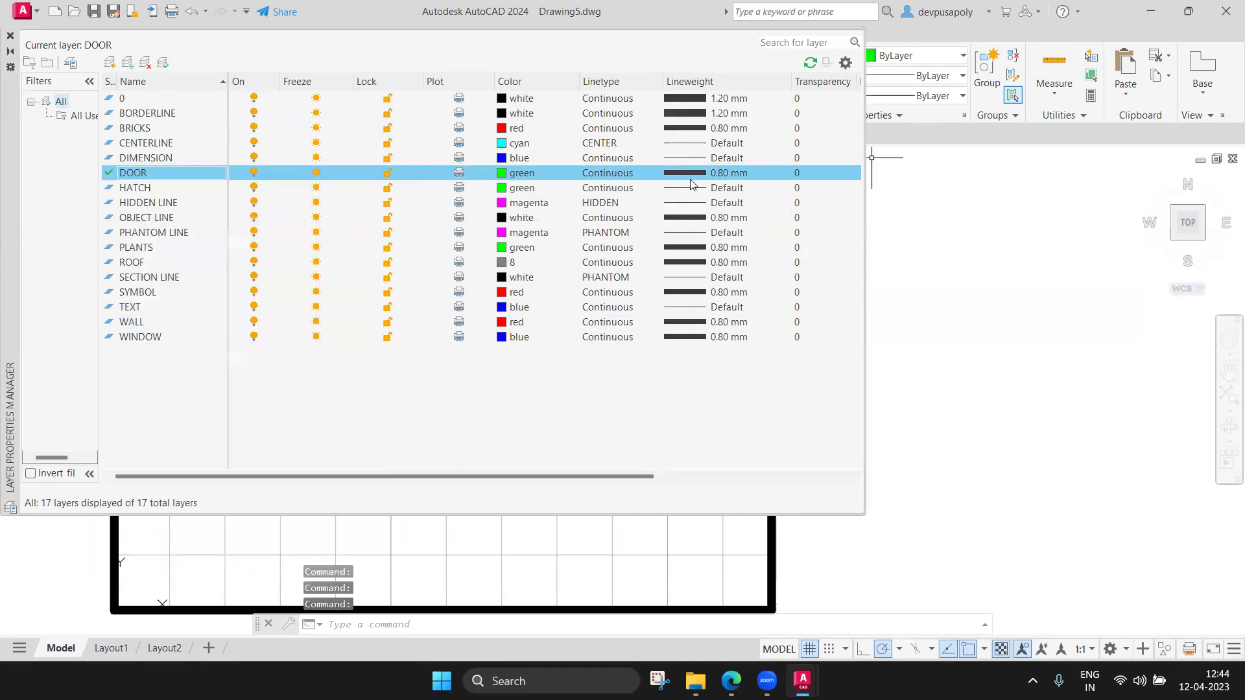
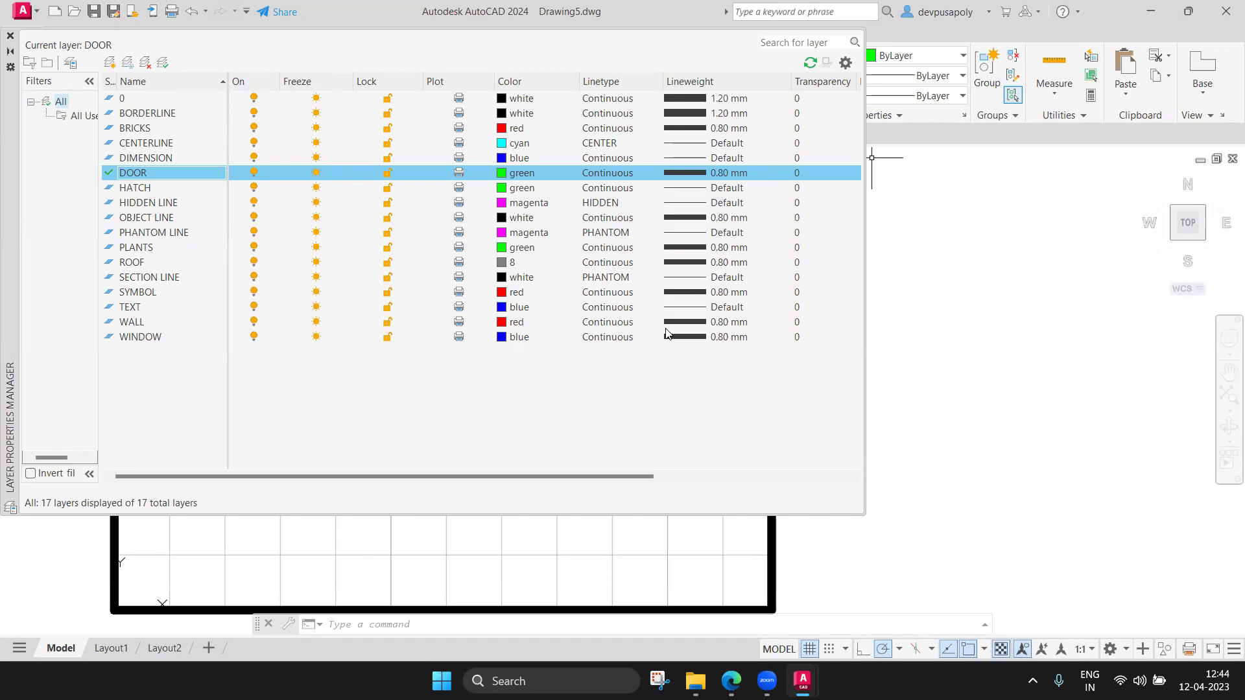
# Set the DOOR layer's lineweight to 0.60 mm
pyautogui.click(702, 173)
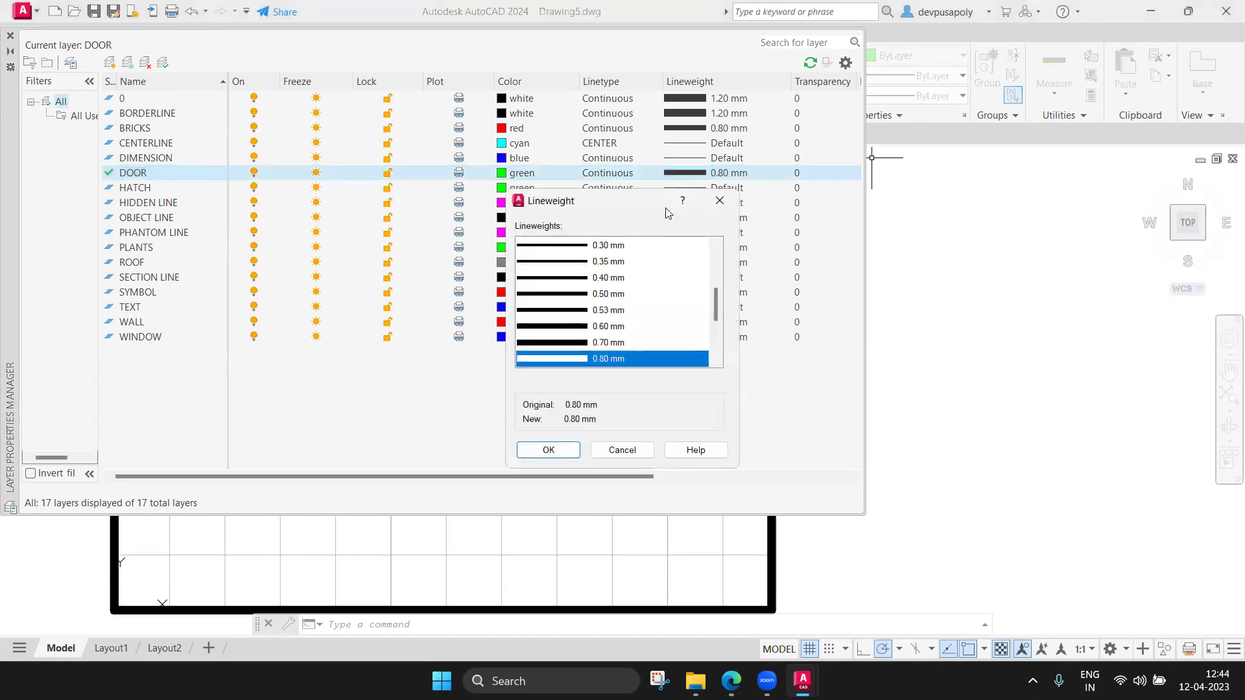
pyautogui.click(617, 331)
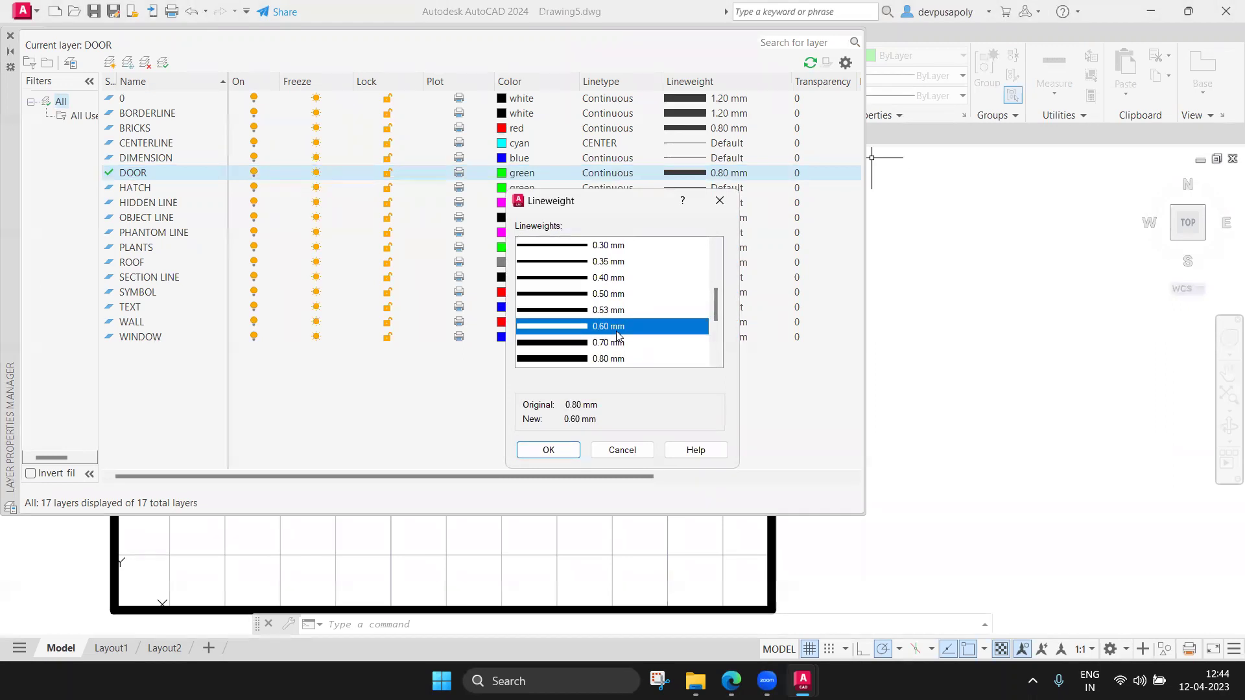
pyautogui.click(563, 450)
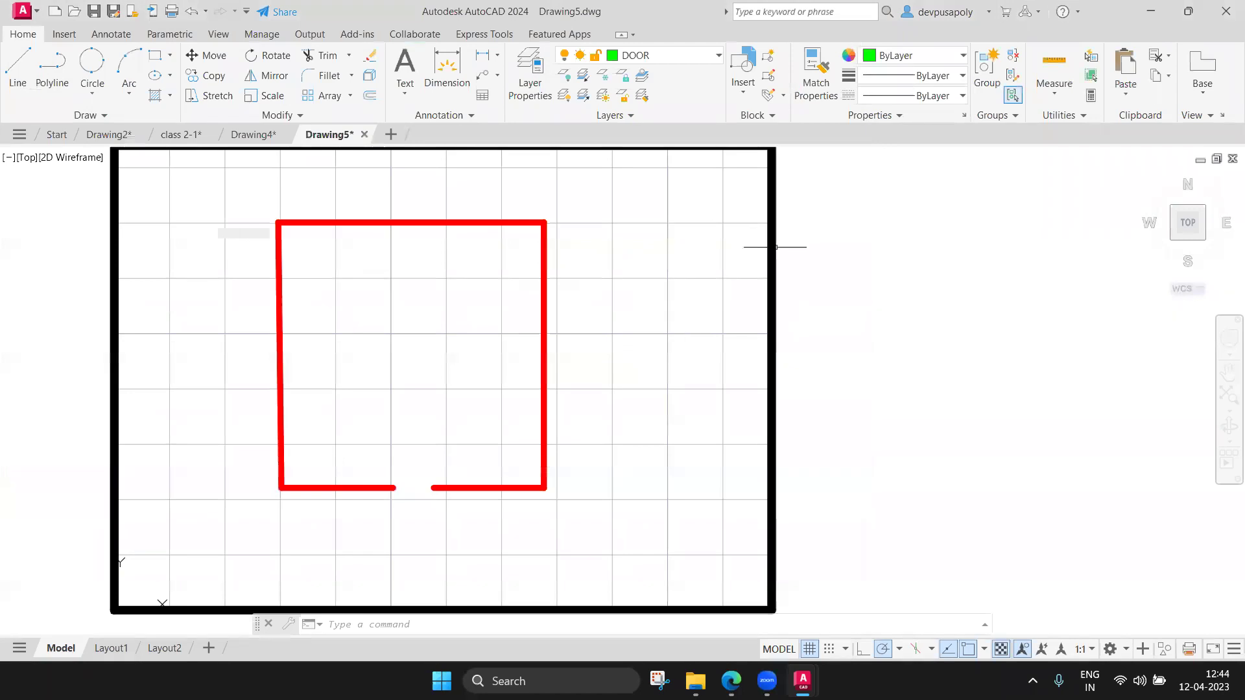
# Draw a door line across the bottom wall's gap, then reopen the layer list
pyautogui.click(18, 64)
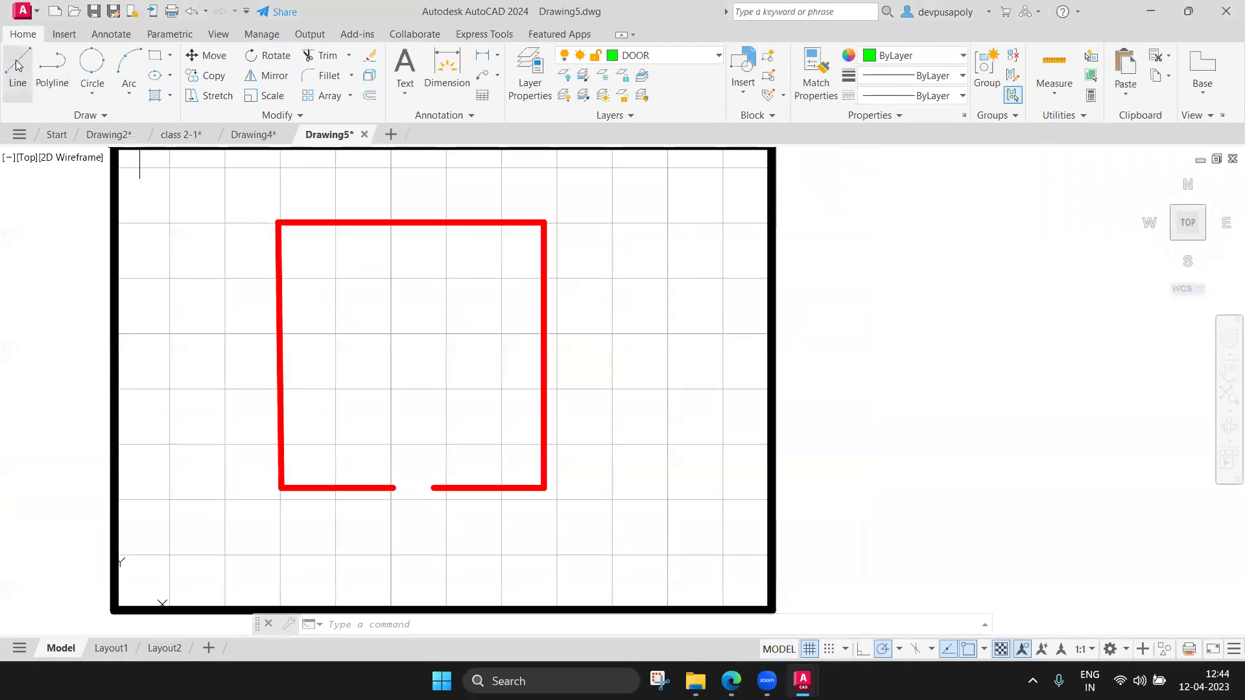
pyautogui.click(394, 487)
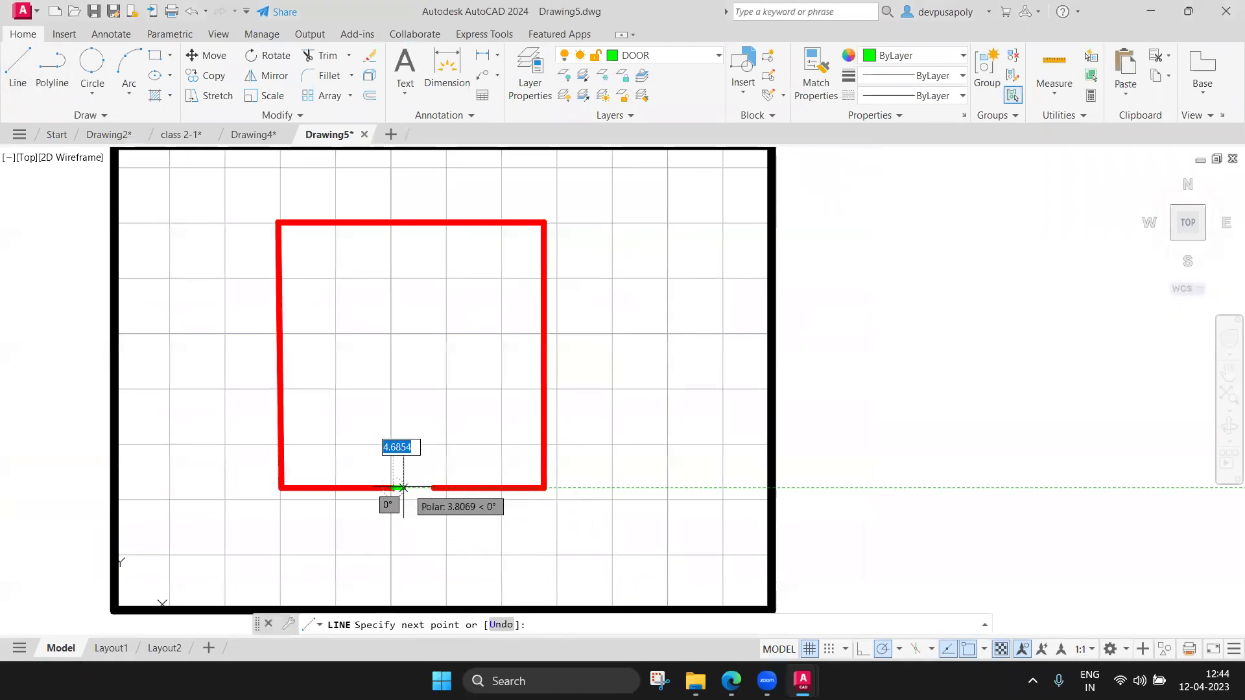
pyautogui.click(434, 487)
pyautogui.press('Escape')
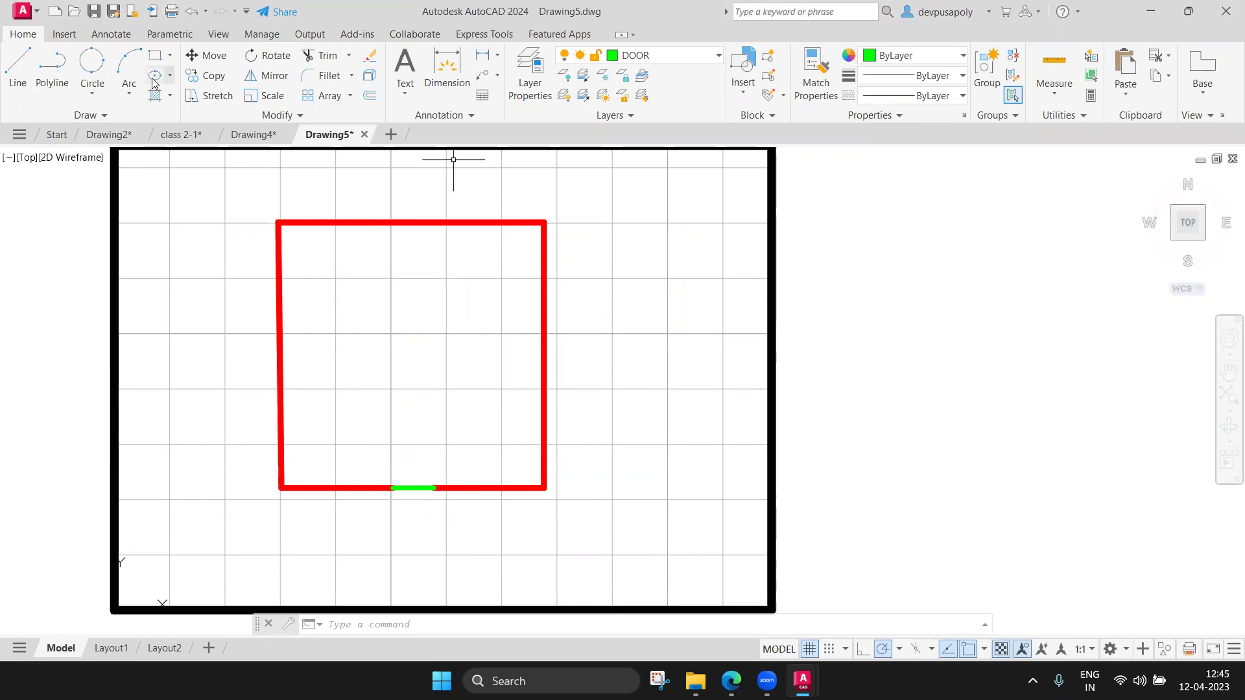
pyautogui.click(547, 81)
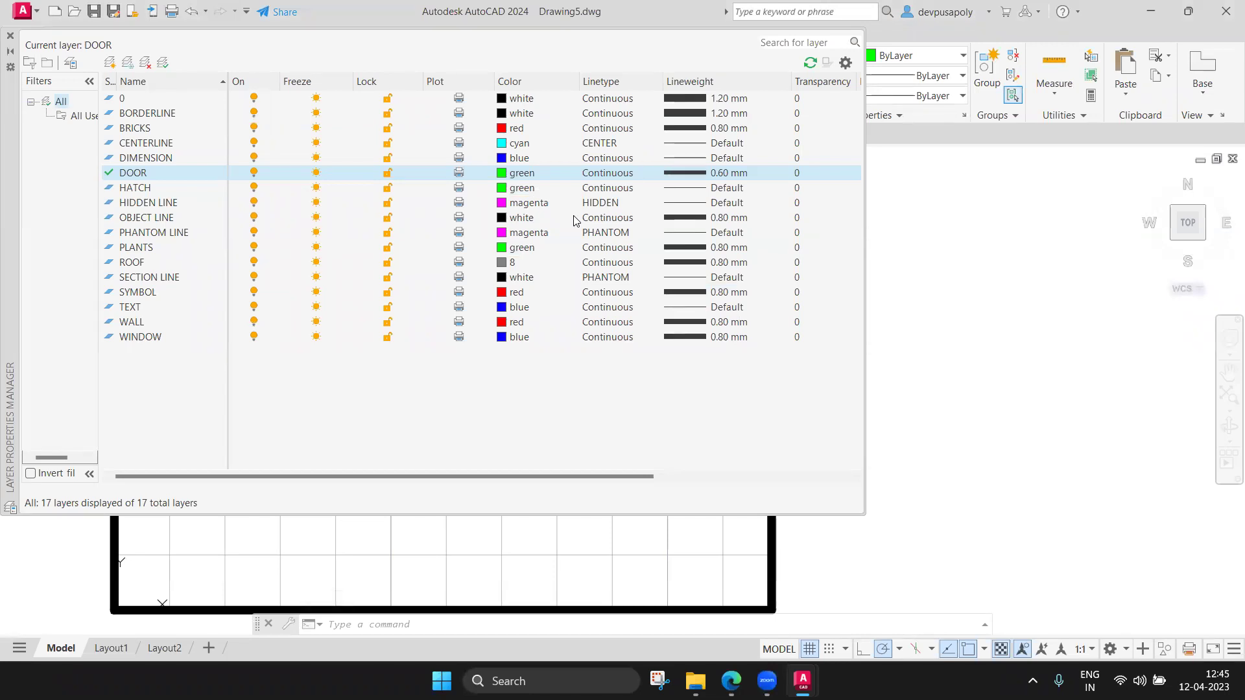
# Create a new layer named BENCH with brown colour 34
pyautogui.click(110, 66)
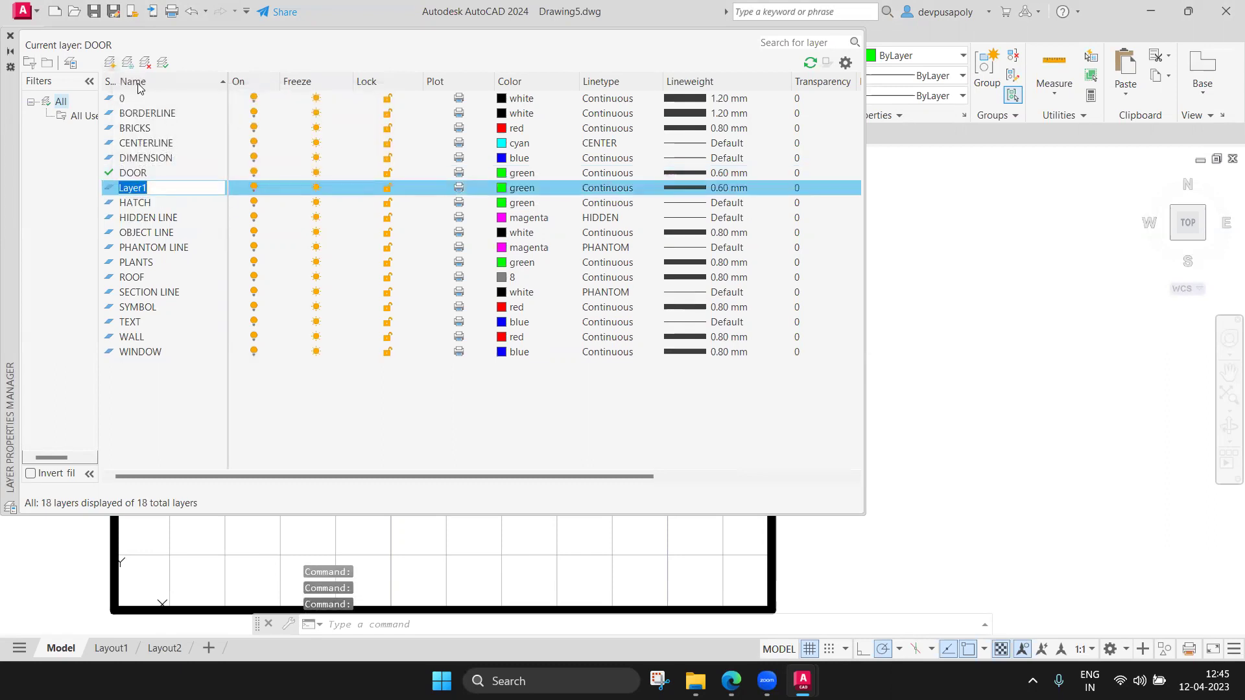
pyautogui.write('BECNH')
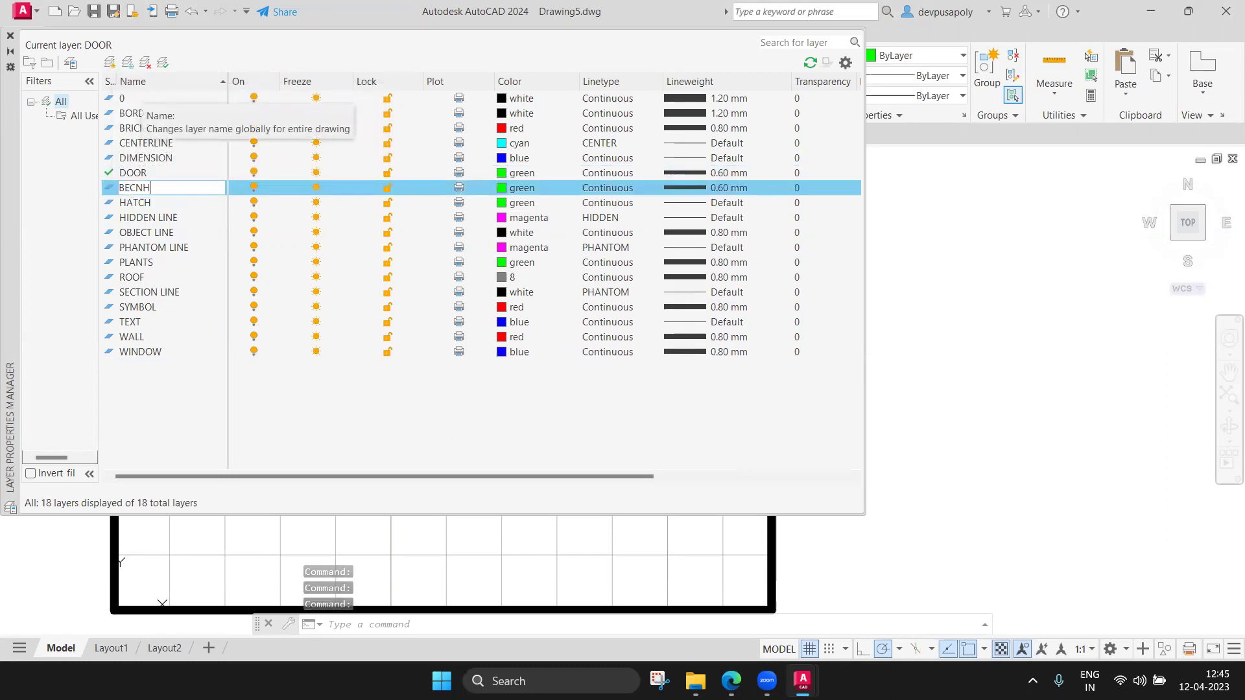
pyautogui.press('BackSpace')
pyautogui.press('BackSpace')
pyautogui.press('BackSpace')
pyautogui.write('N')
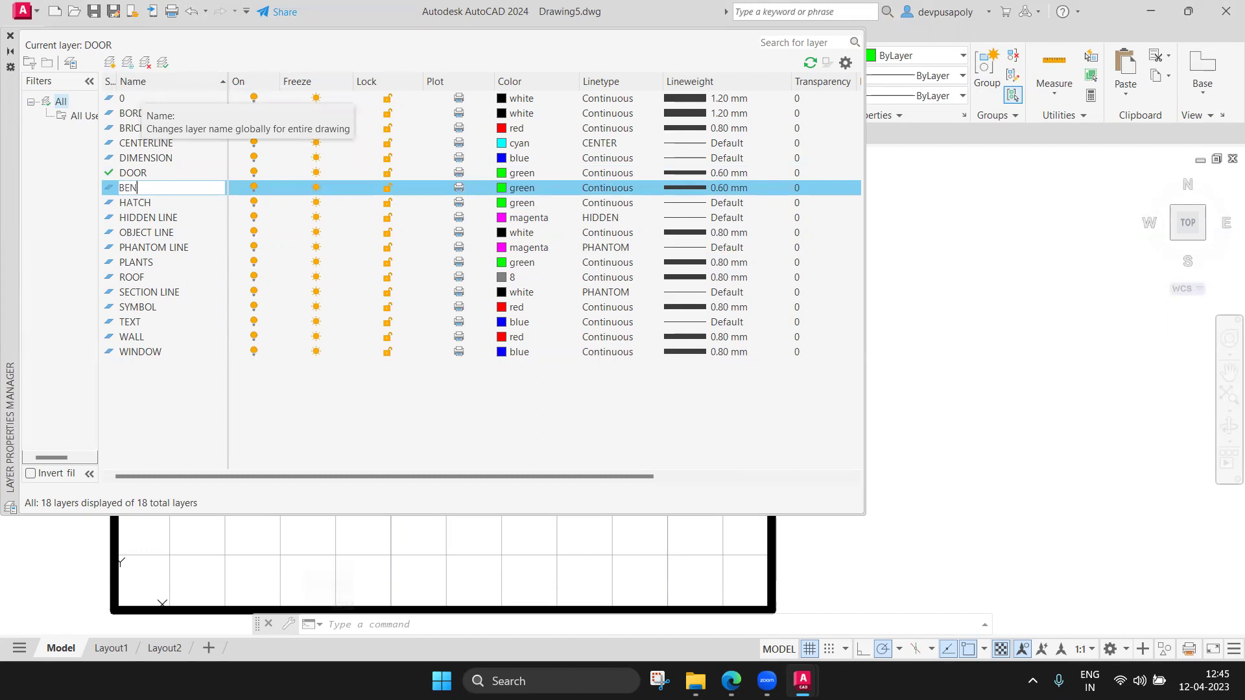
pyautogui.press('Return')
pyautogui.press('Return')
pyautogui.press('Return')
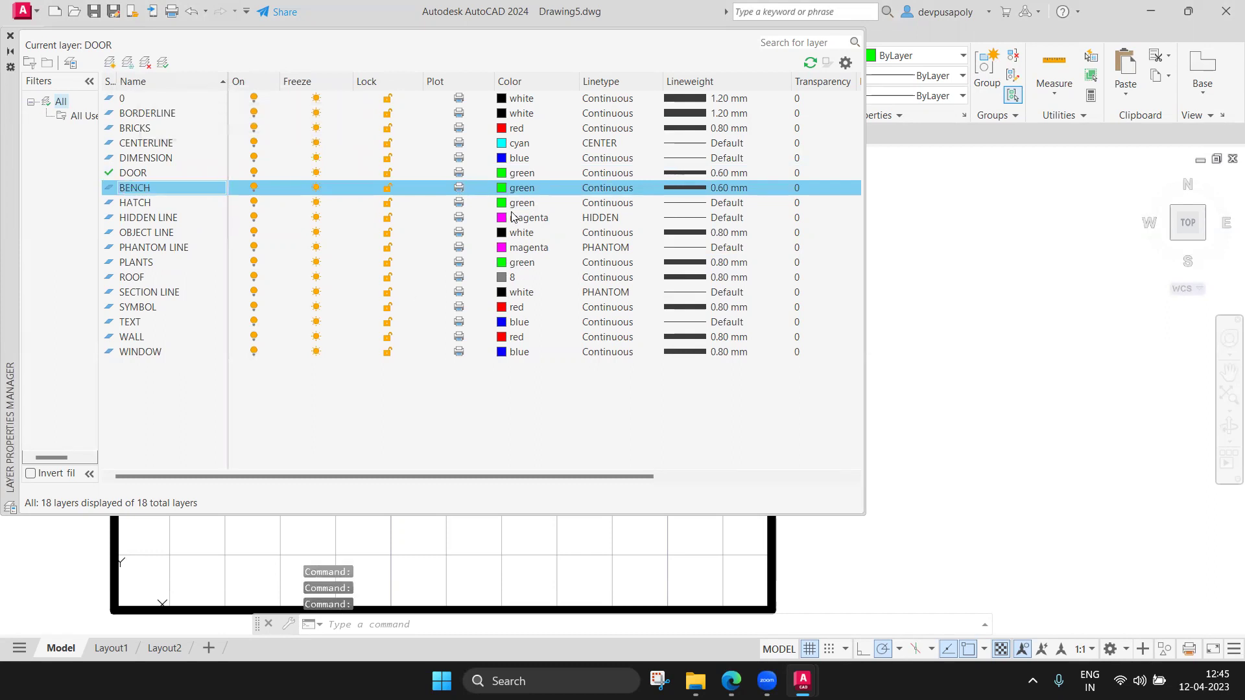
pyautogui.click(514, 188)
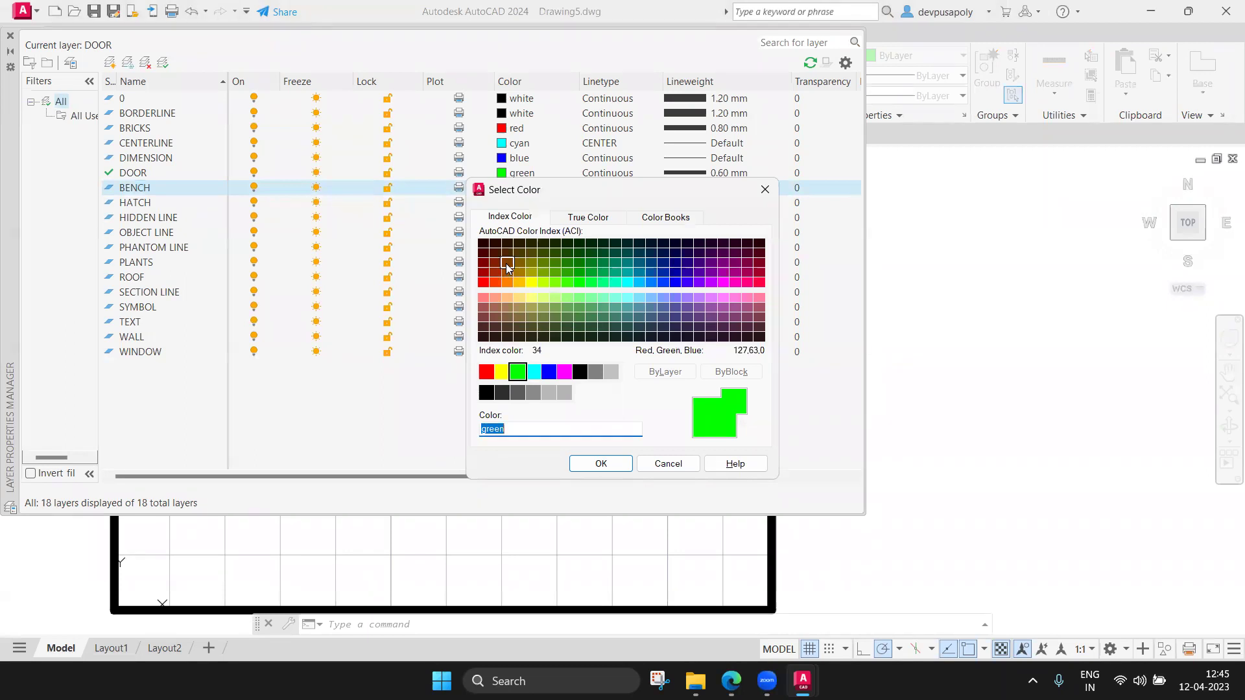
pyautogui.click(507, 268)
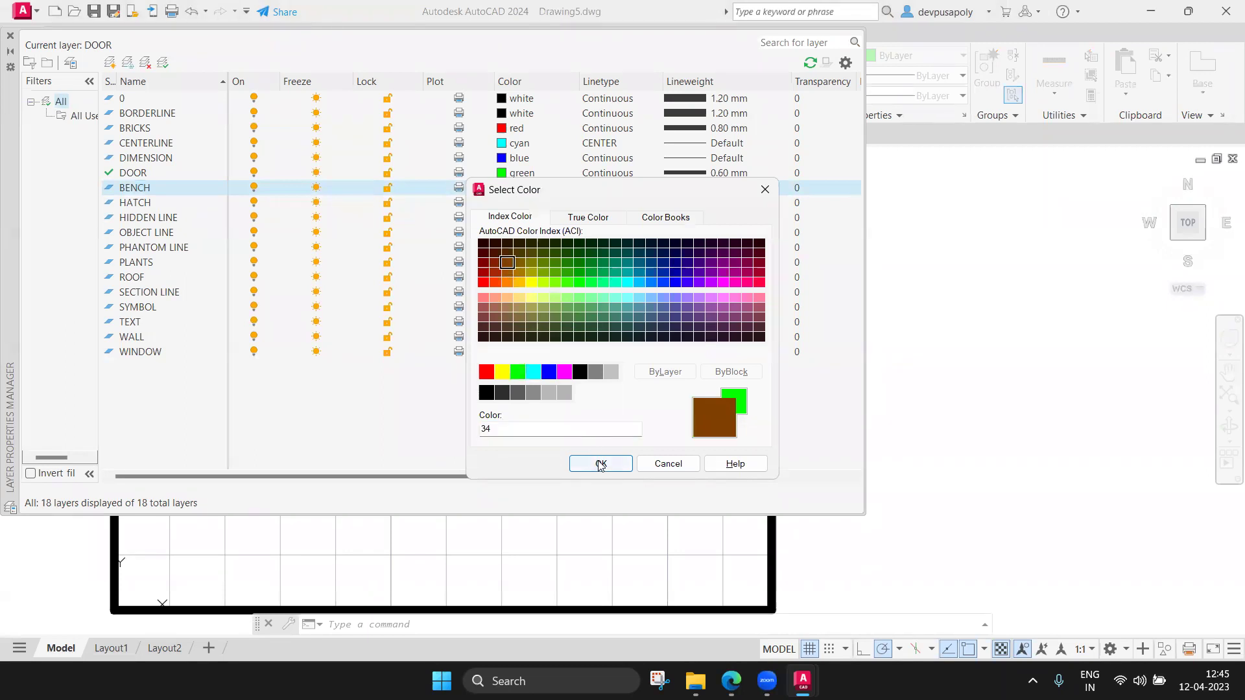
pyautogui.click(600, 463)
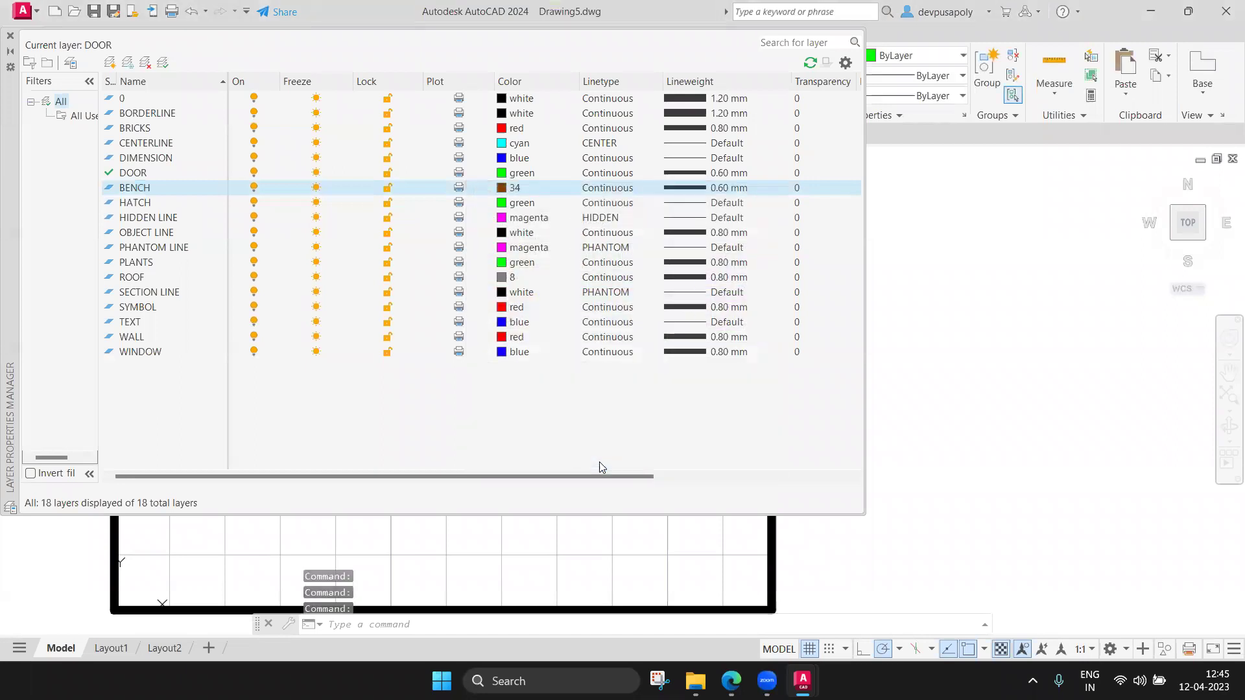
# Give BENCH a 0.40 mm lineweight, make it current and close the palette
pyautogui.click(688, 188)
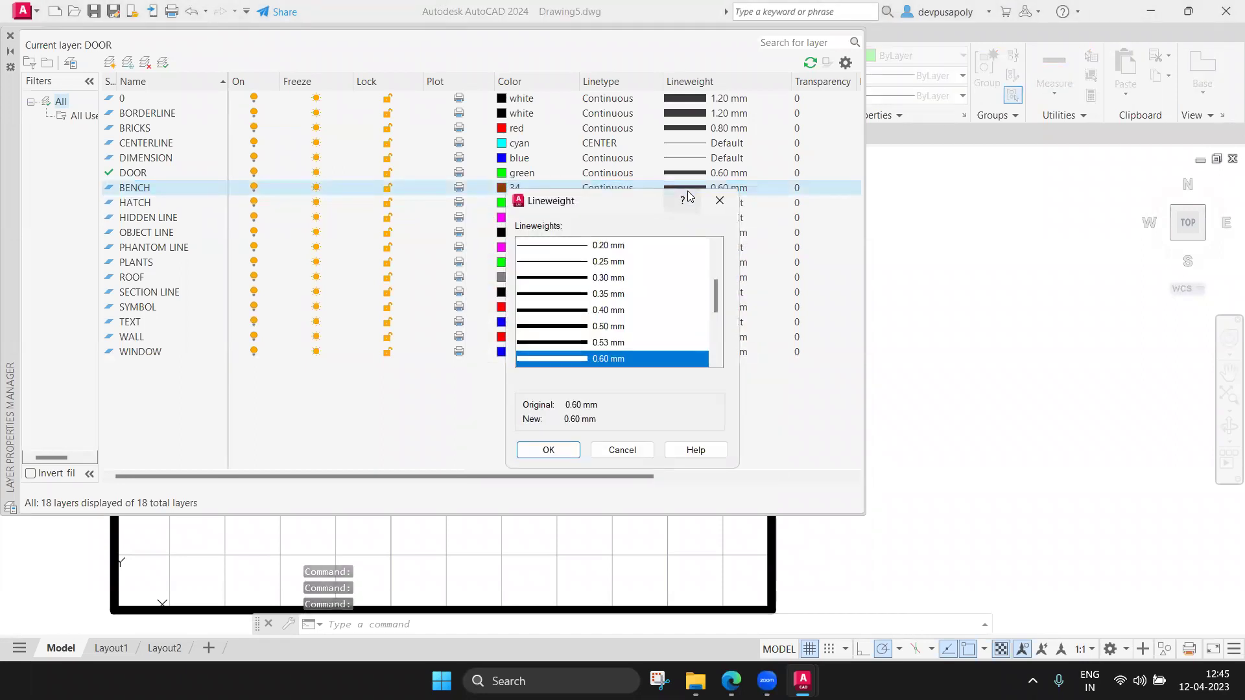
pyautogui.click(613, 311)
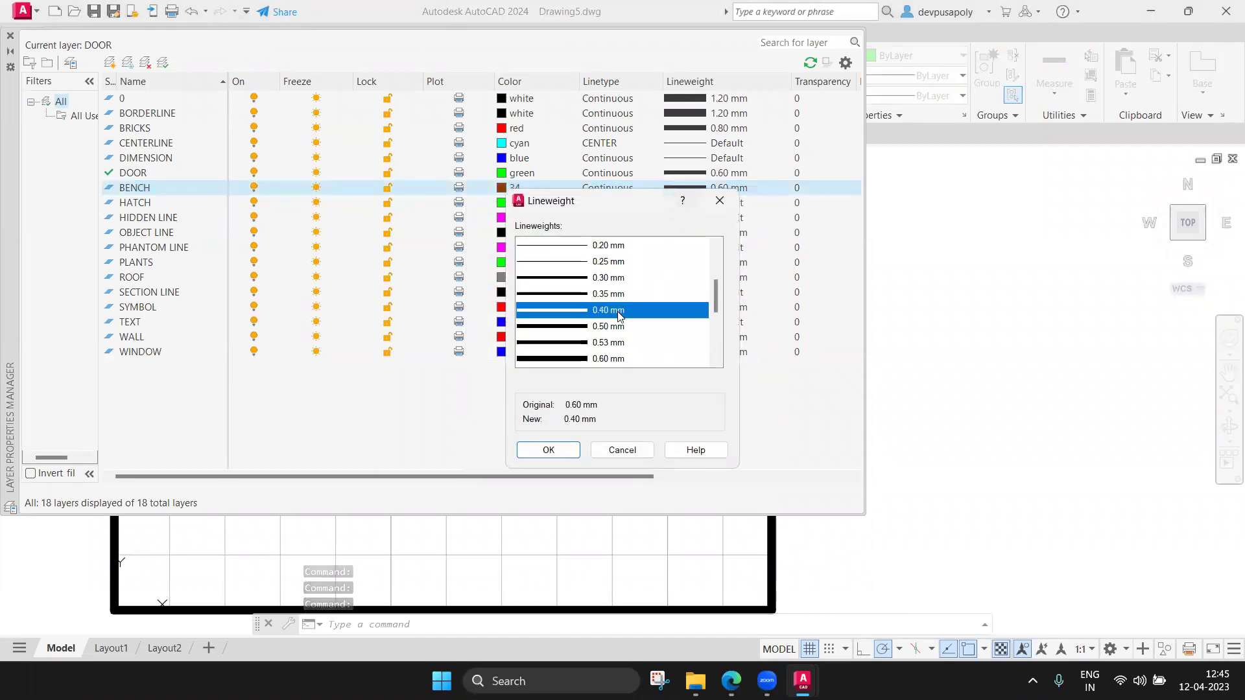
pyautogui.click(569, 452)
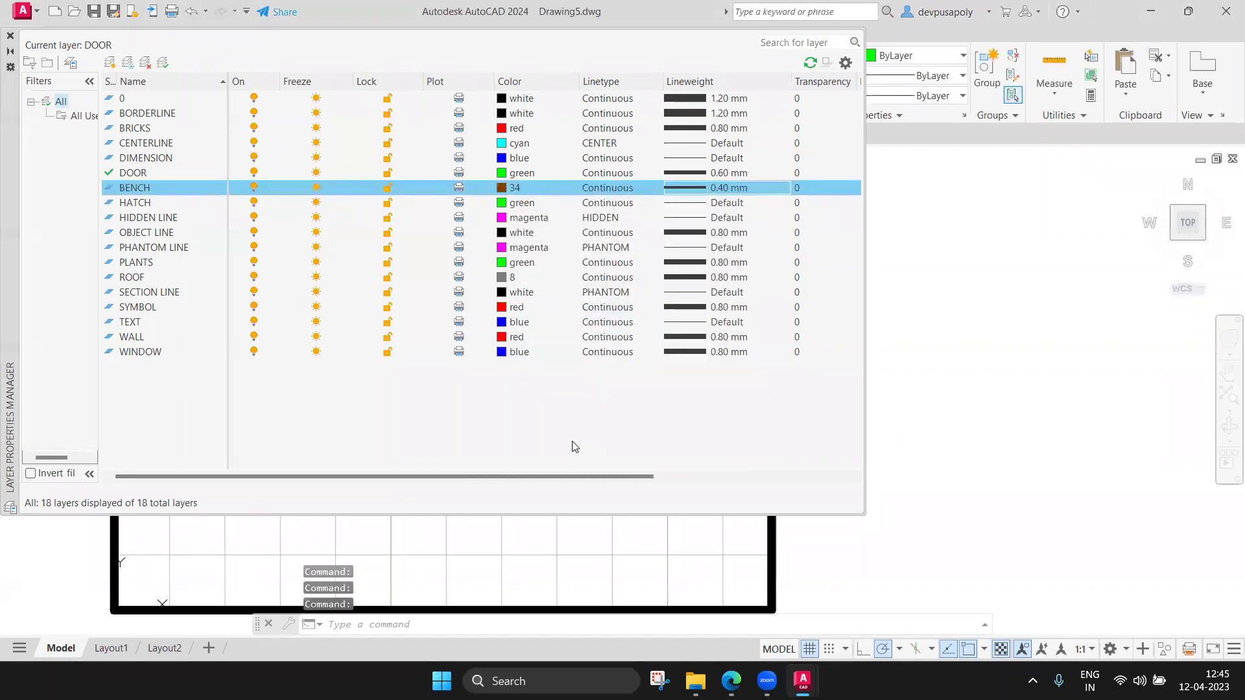
pyautogui.rightClick(125, 193)
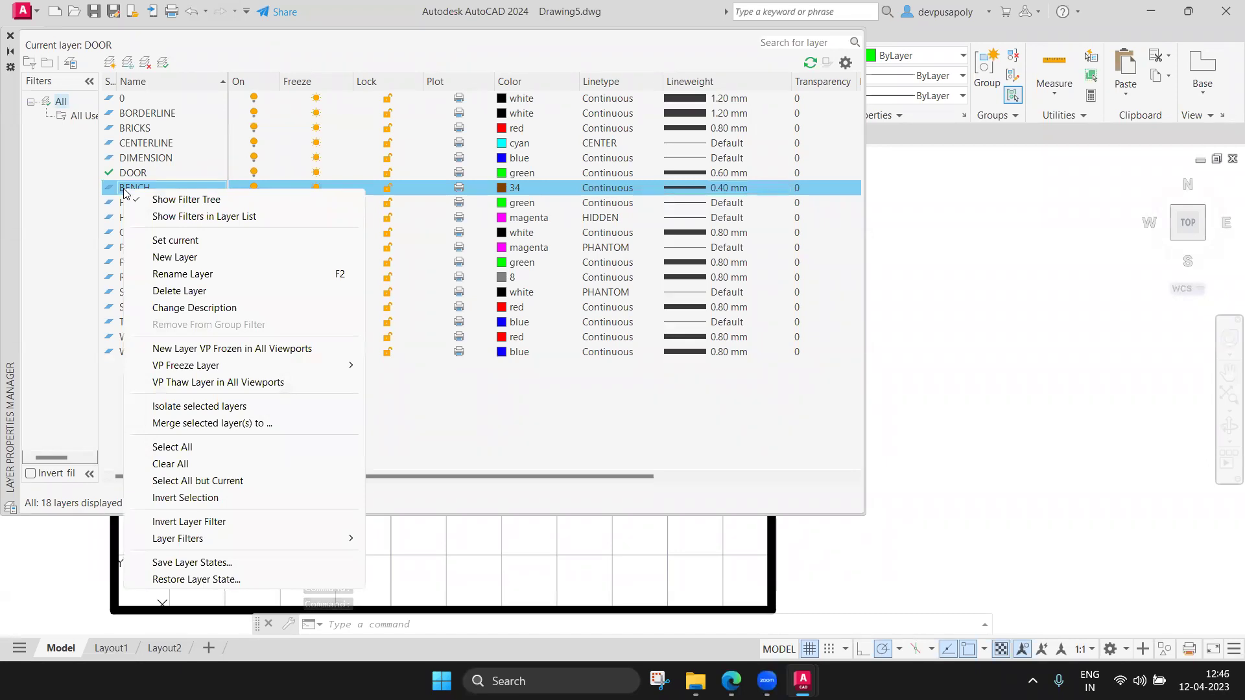
pyautogui.click(167, 240)
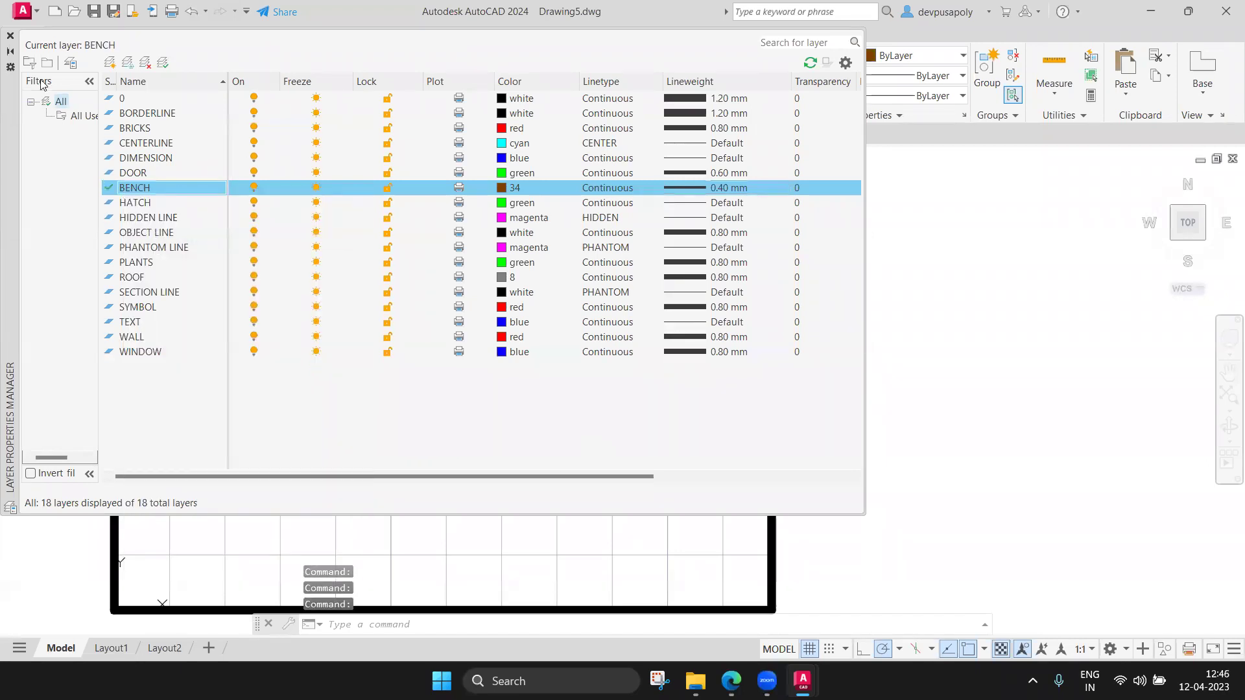
pyautogui.click(9, 37)
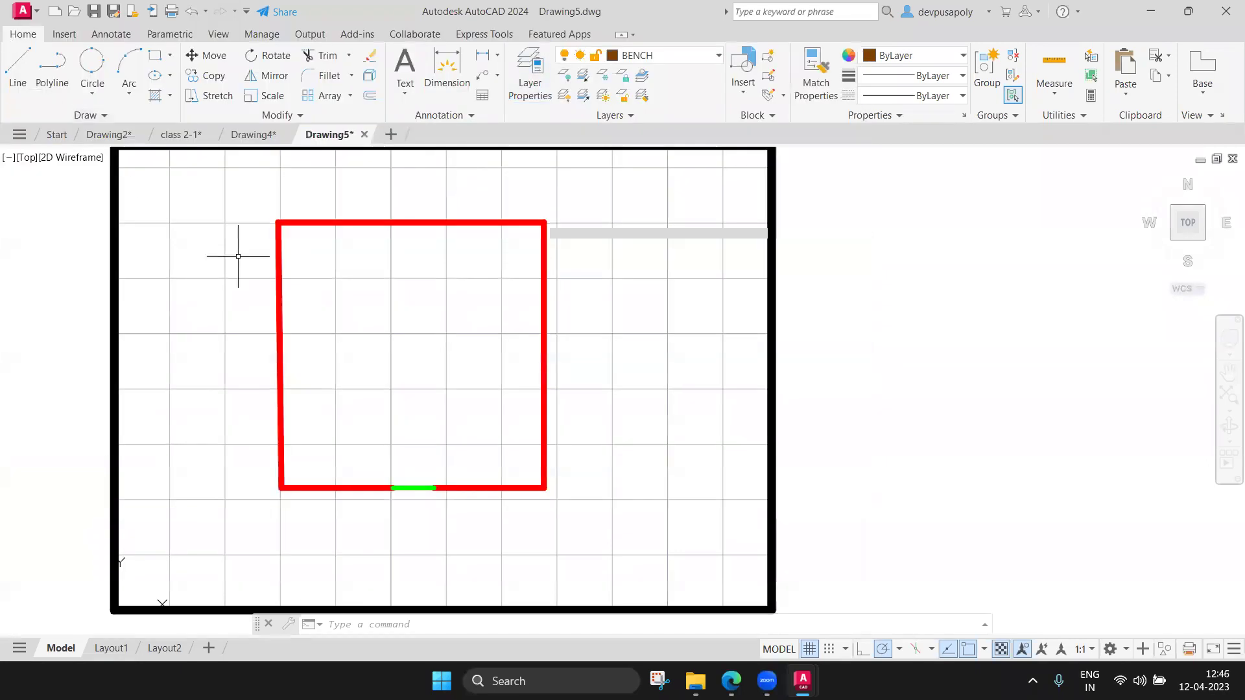
# Draw the first bench rectangle in the room's top-left and select it
pyautogui.click(156, 65)
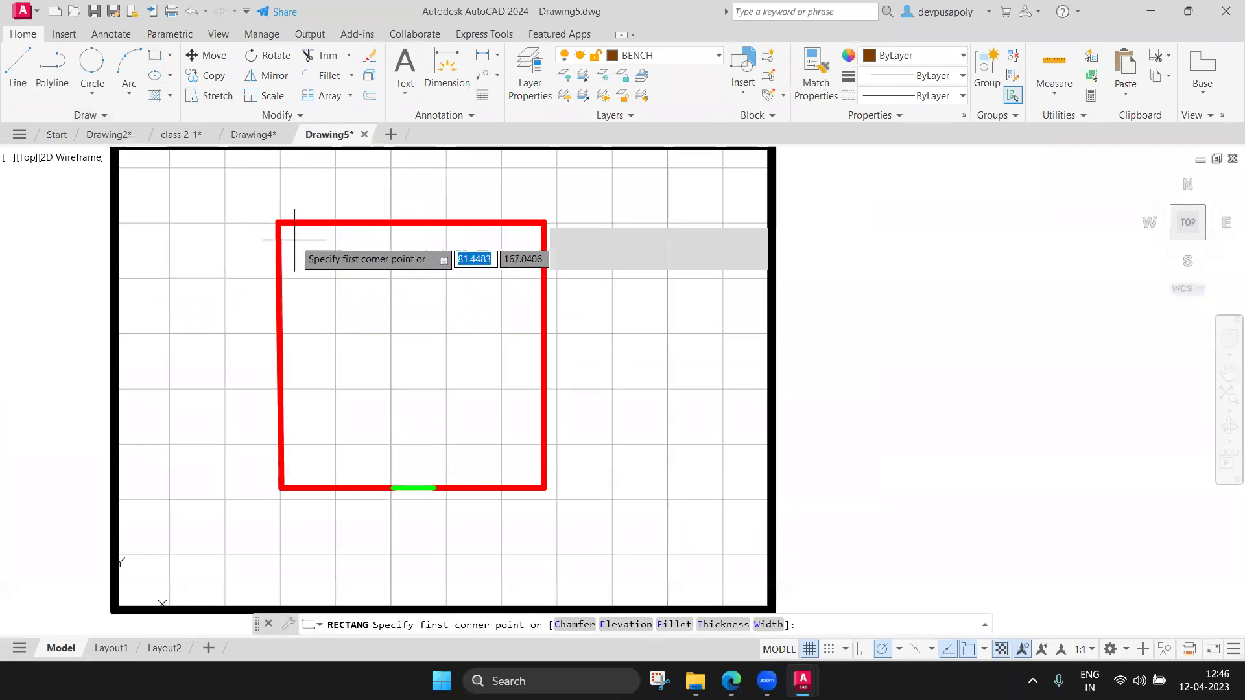
pyautogui.click(294, 241)
pyautogui.click(361, 271)
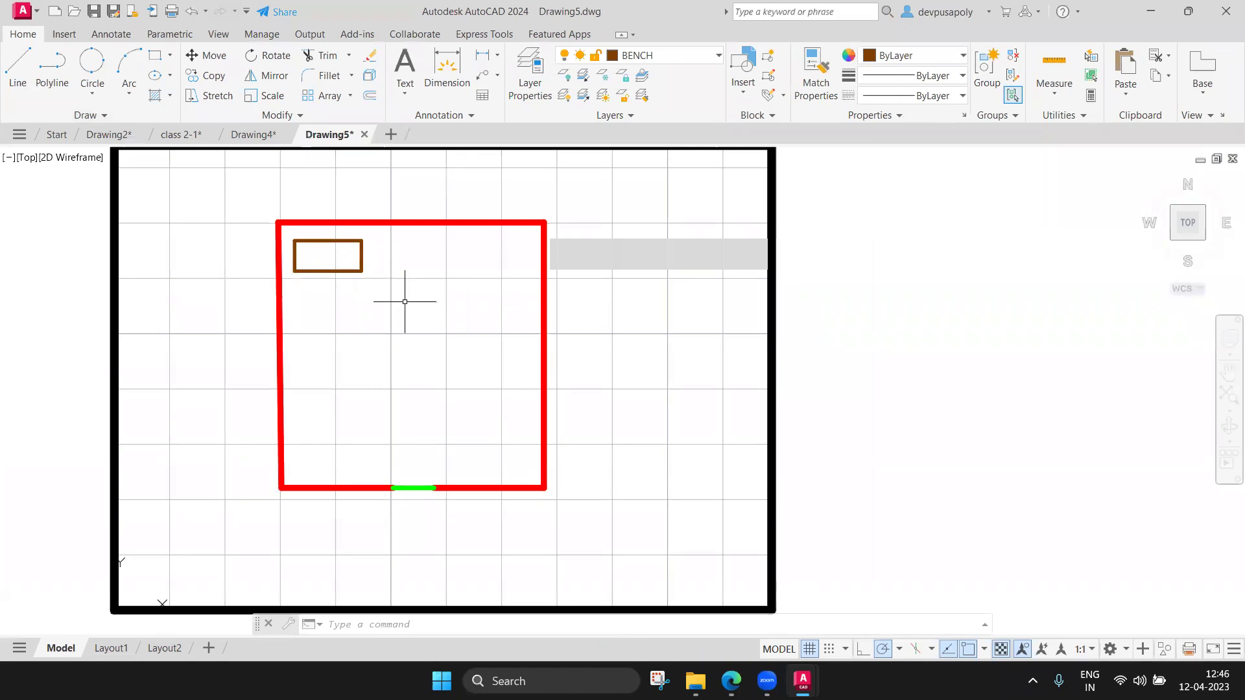
pyautogui.click(362, 272)
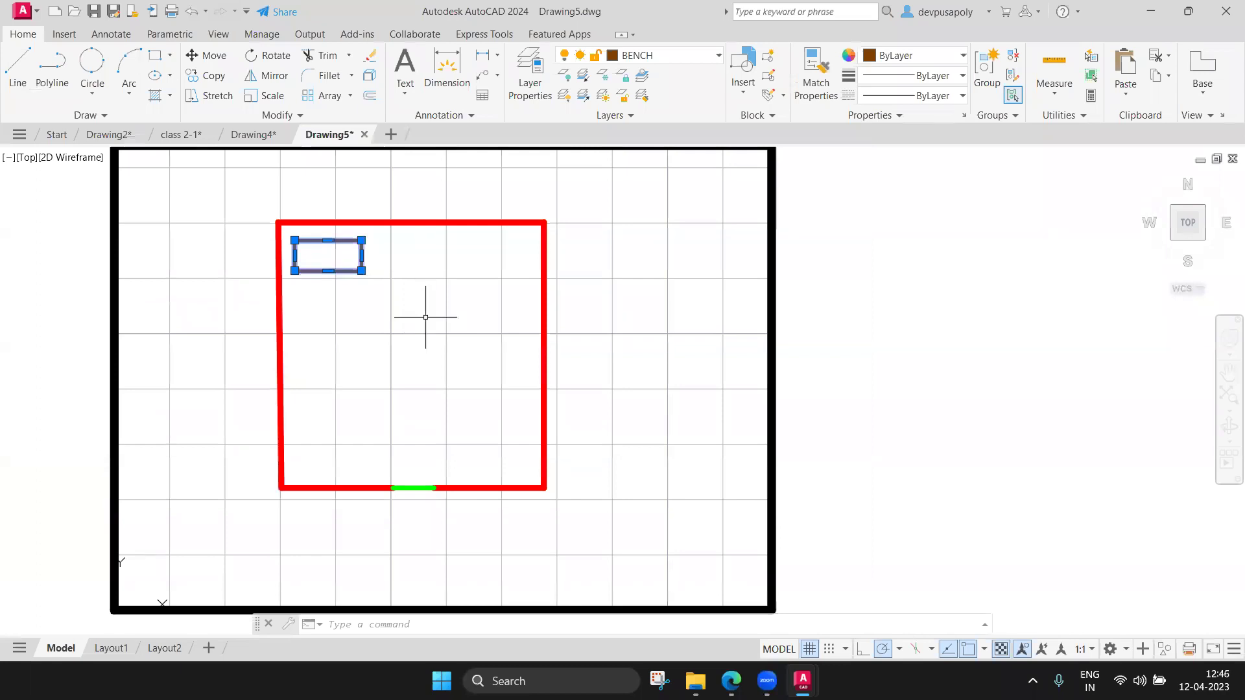
# Paste two bench copies below the first and one beside it
pyautogui.hotkey('ctrl', 'v')
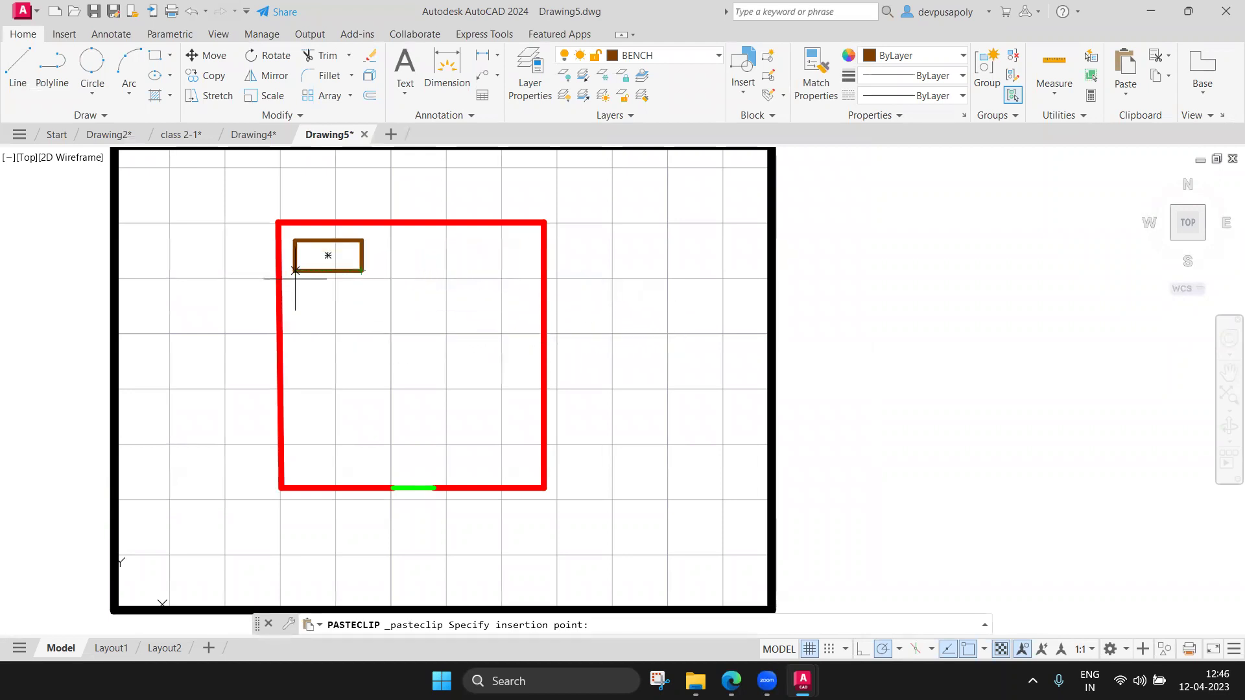
pyautogui.click(295, 326)
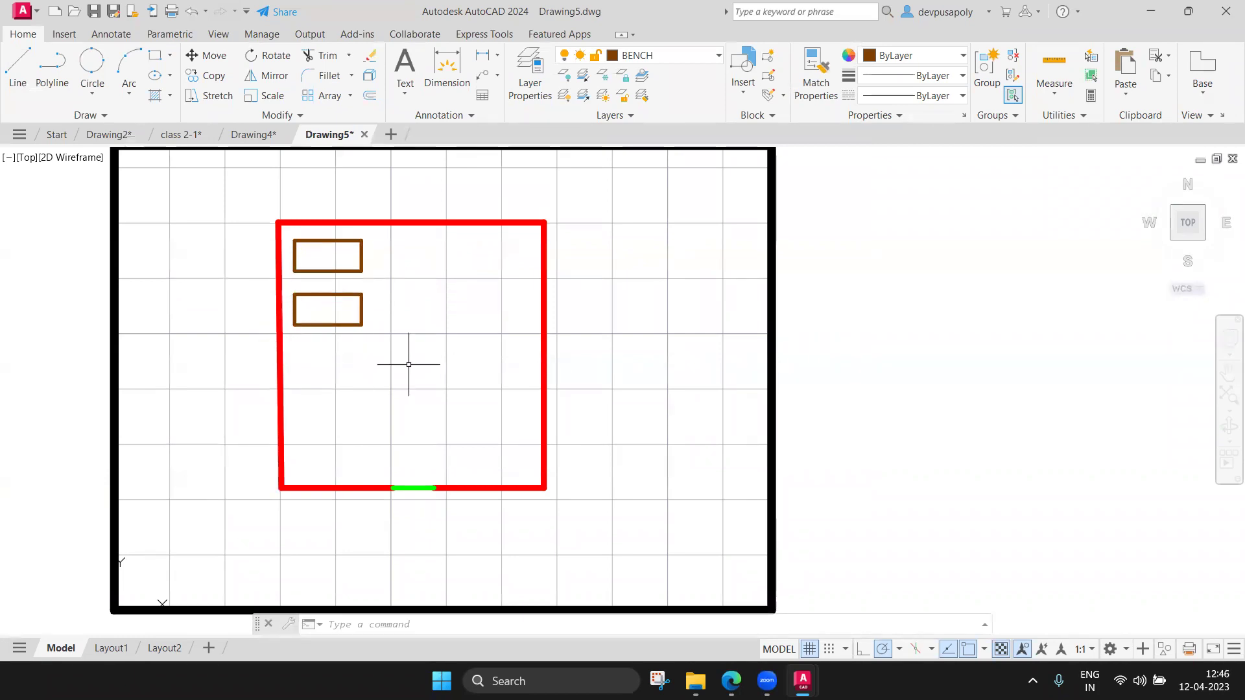
pyautogui.hotkey('ctrl', 'v')
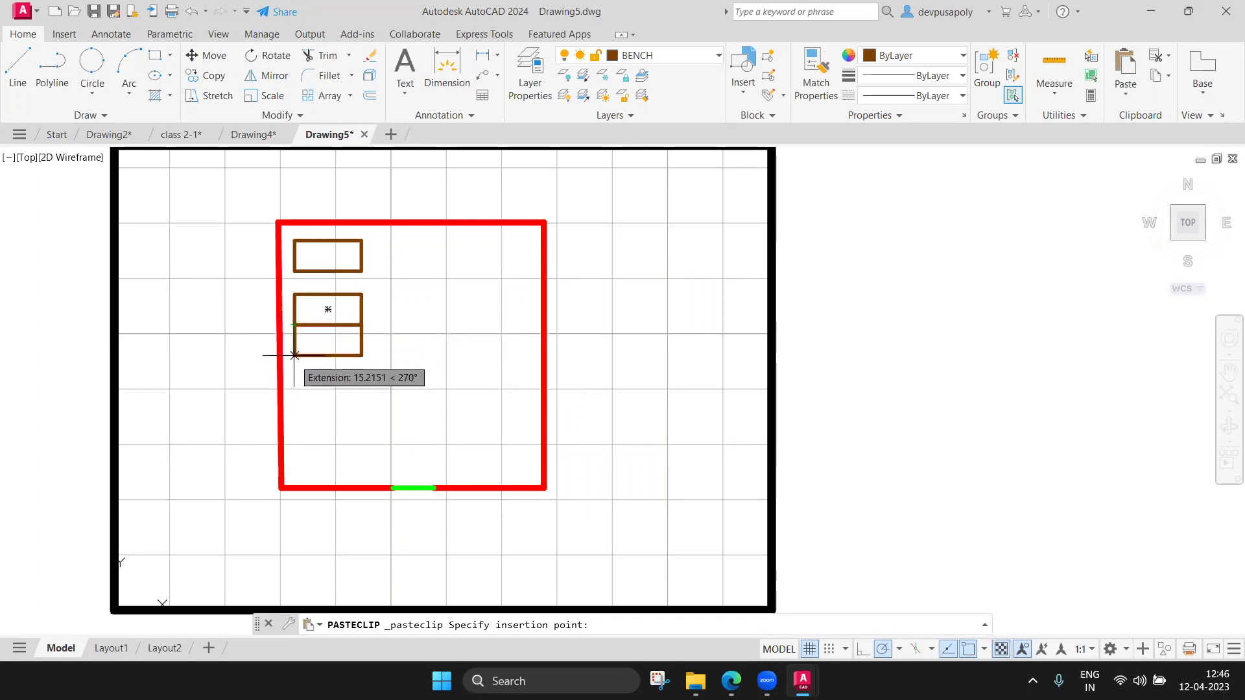
pyautogui.click(294, 378)
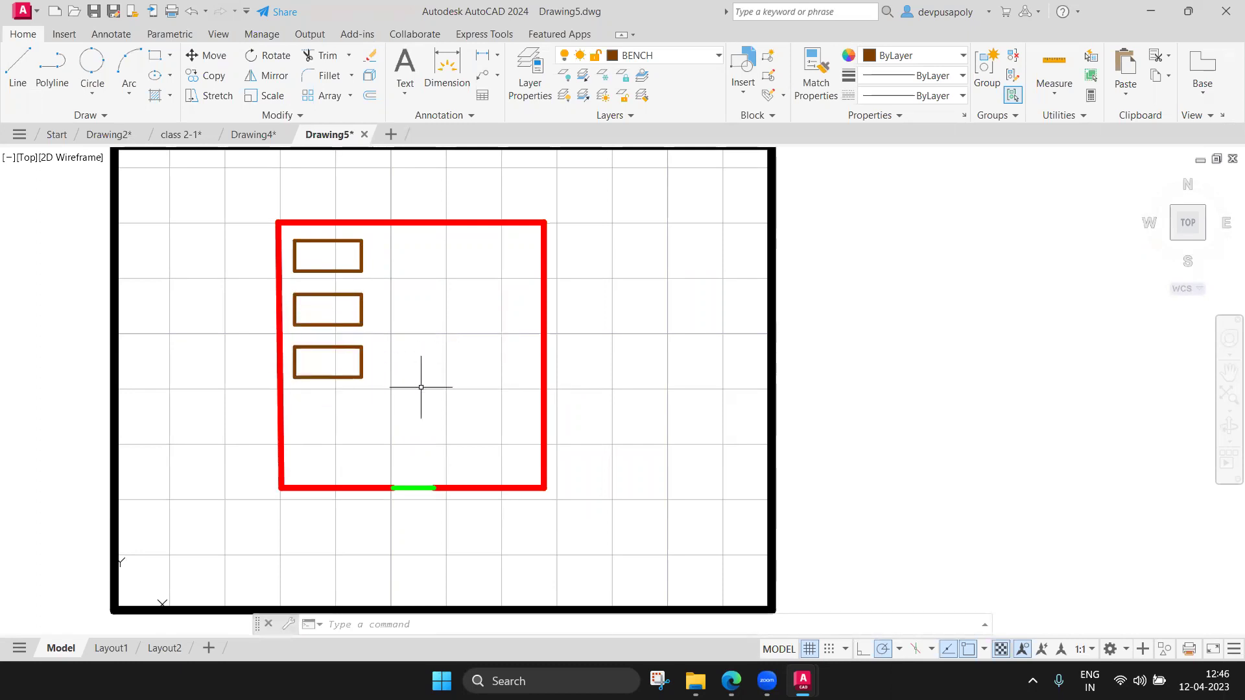
pyautogui.hotkey('ctrl', 'v')
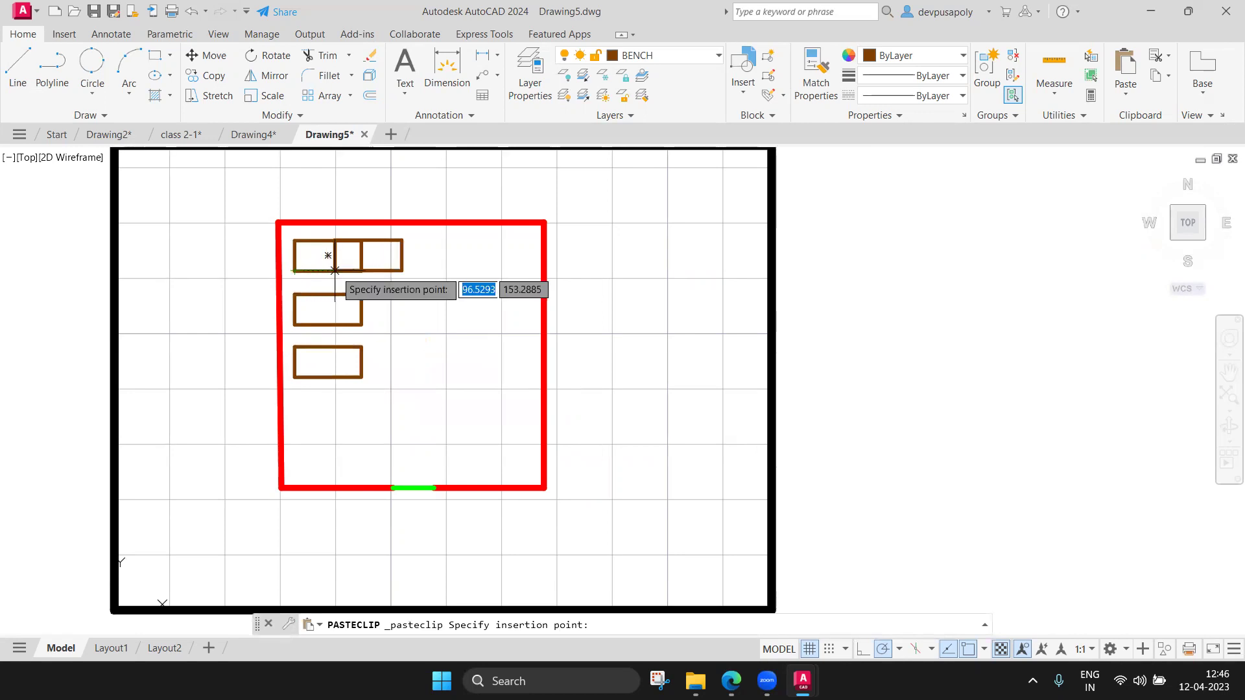
pyautogui.click(380, 269)
# Paste more bench copies into the middle and right columns to complete the grid
pyautogui.hotkey('ctrl', 'v')
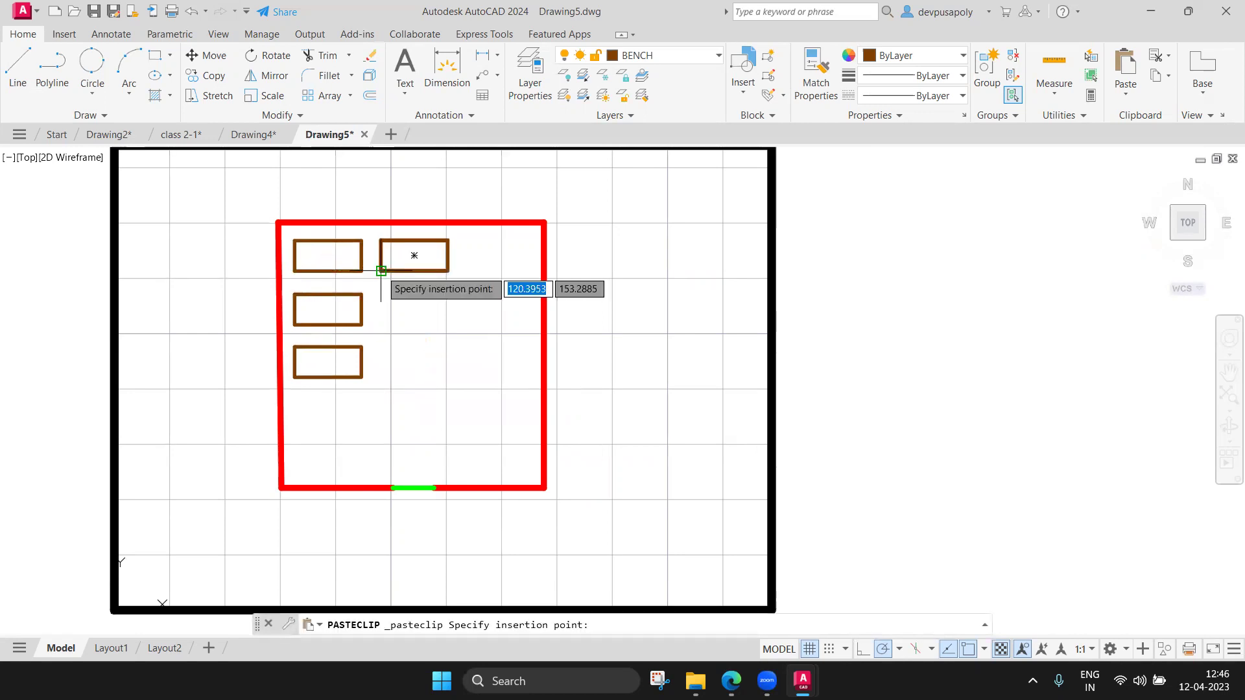
pyautogui.click(380, 325)
pyautogui.hotkey('ctrl', 'v')
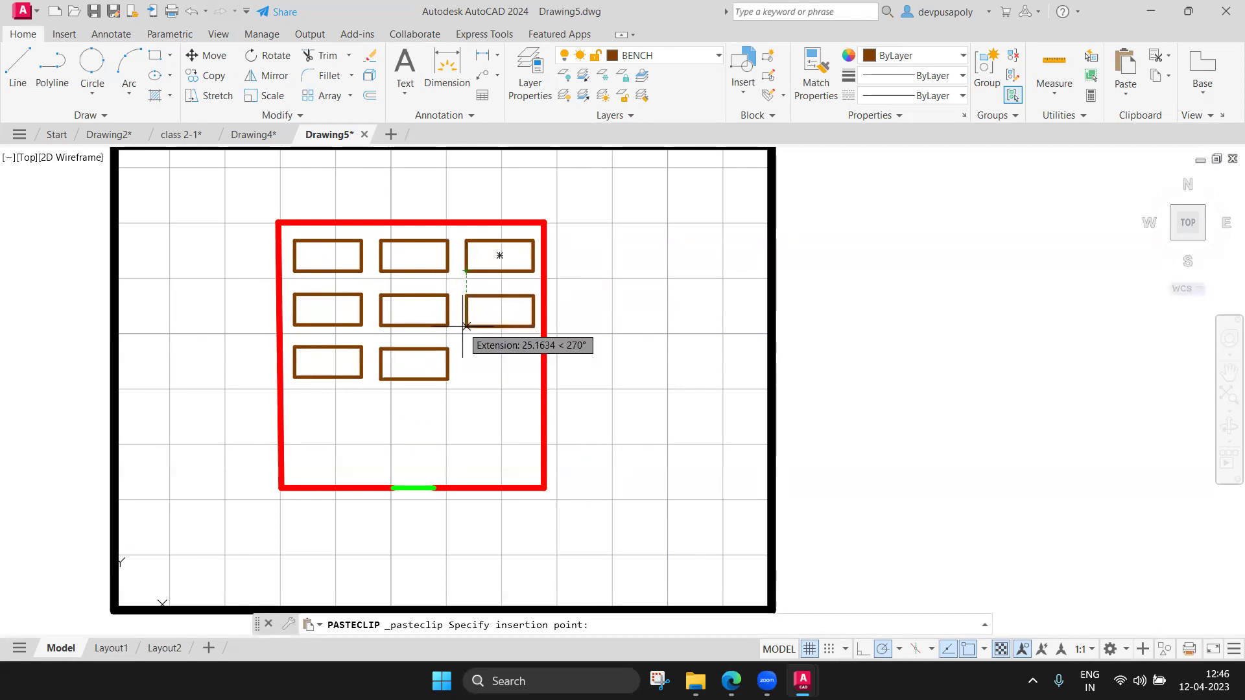
pyautogui.click(466, 325)
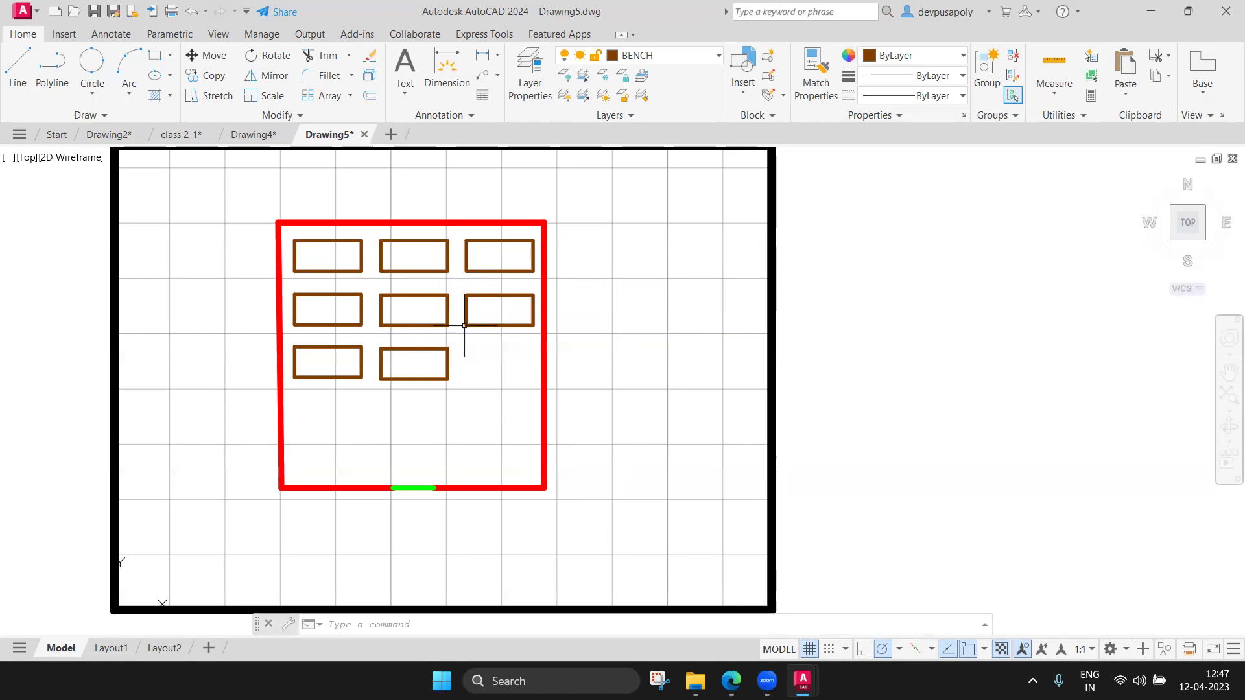
pyautogui.hotkey('ctrl', 'v')
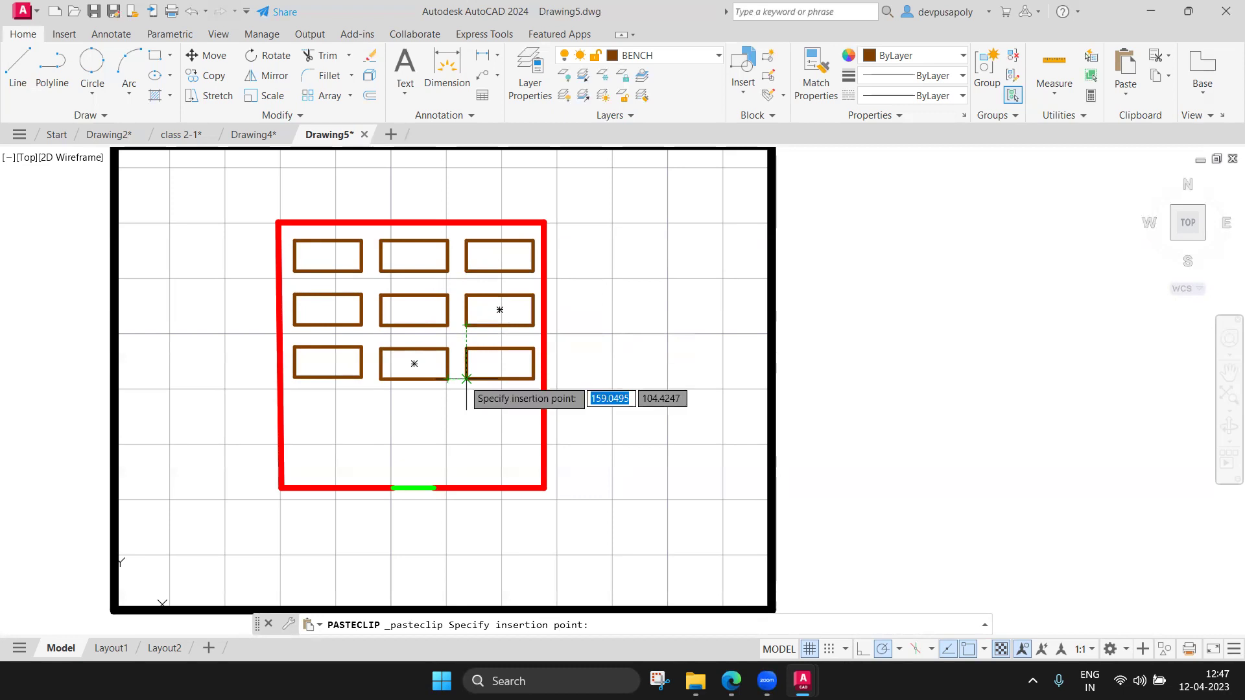
pyautogui.press('Escape')
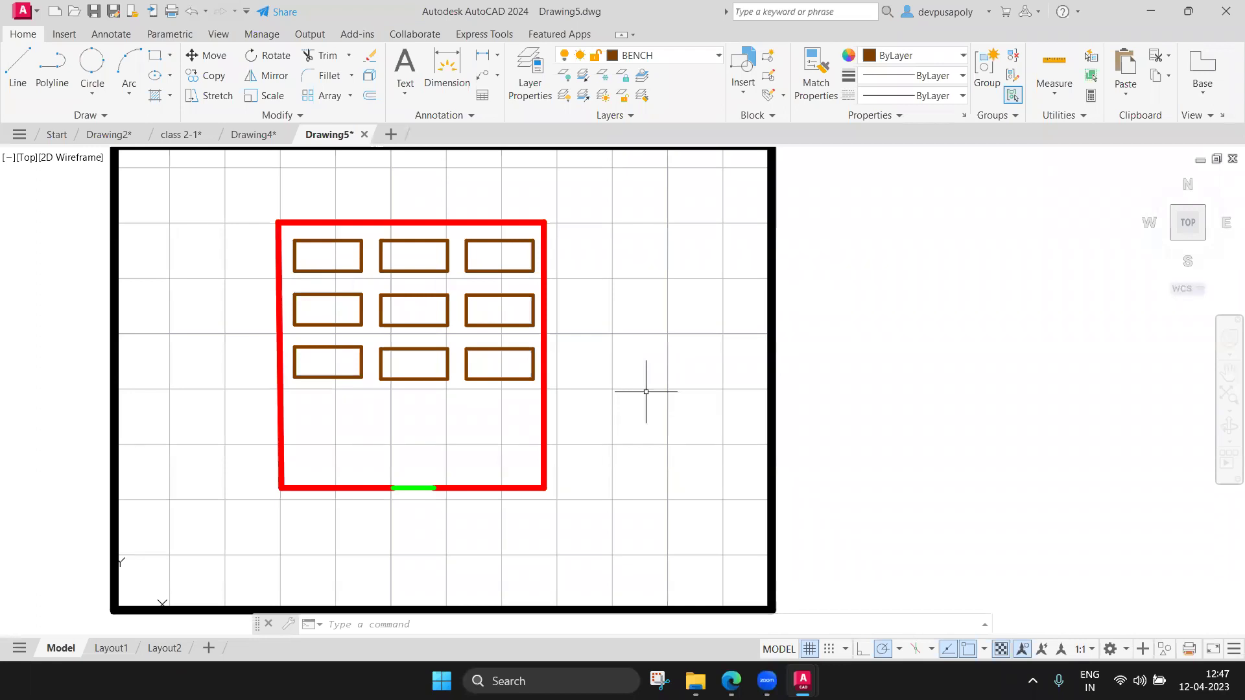
# Create a TEACHERS TABLE layer with blue colour 170
pyautogui.click(529, 69)
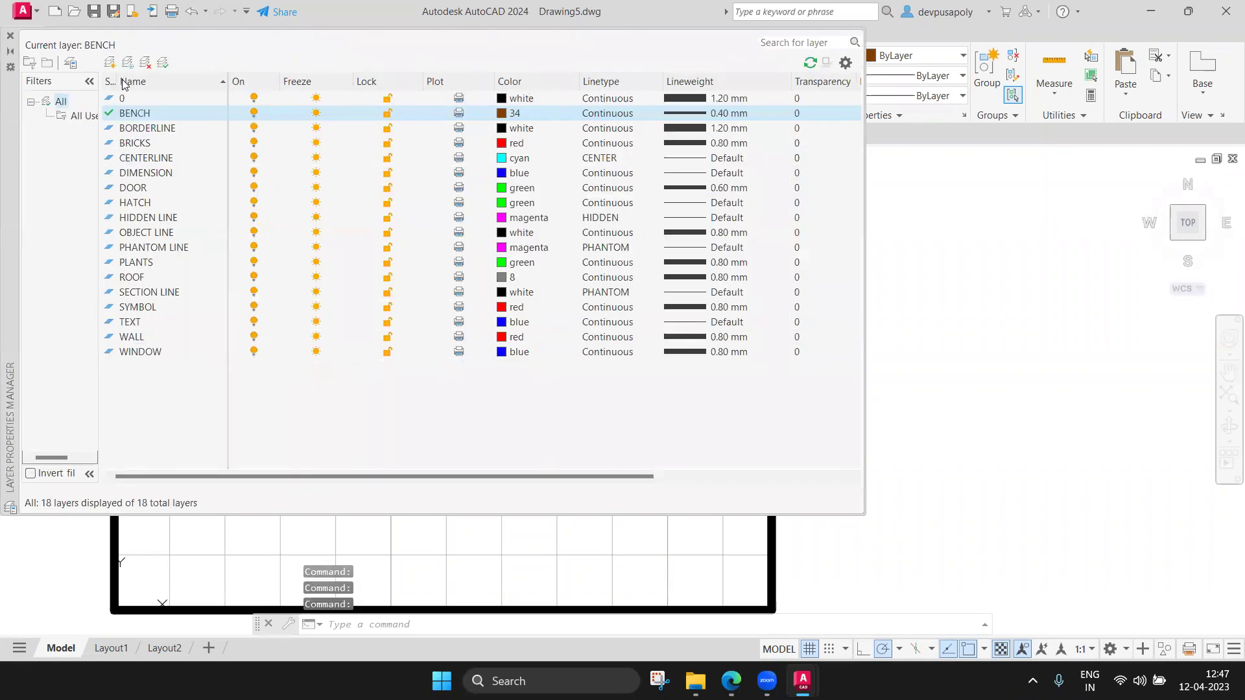
pyautogui.click(110, 62)
pyautogui.write('TEACHERS TABLE')
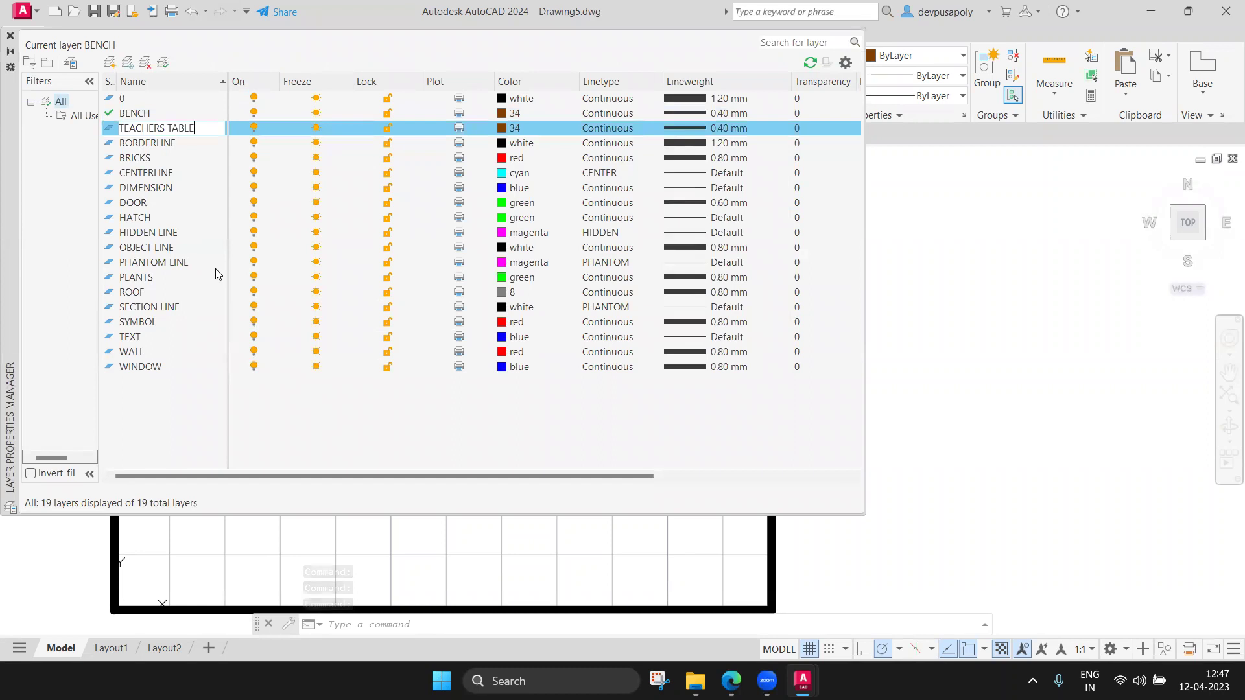
pyautogui.press('Return')
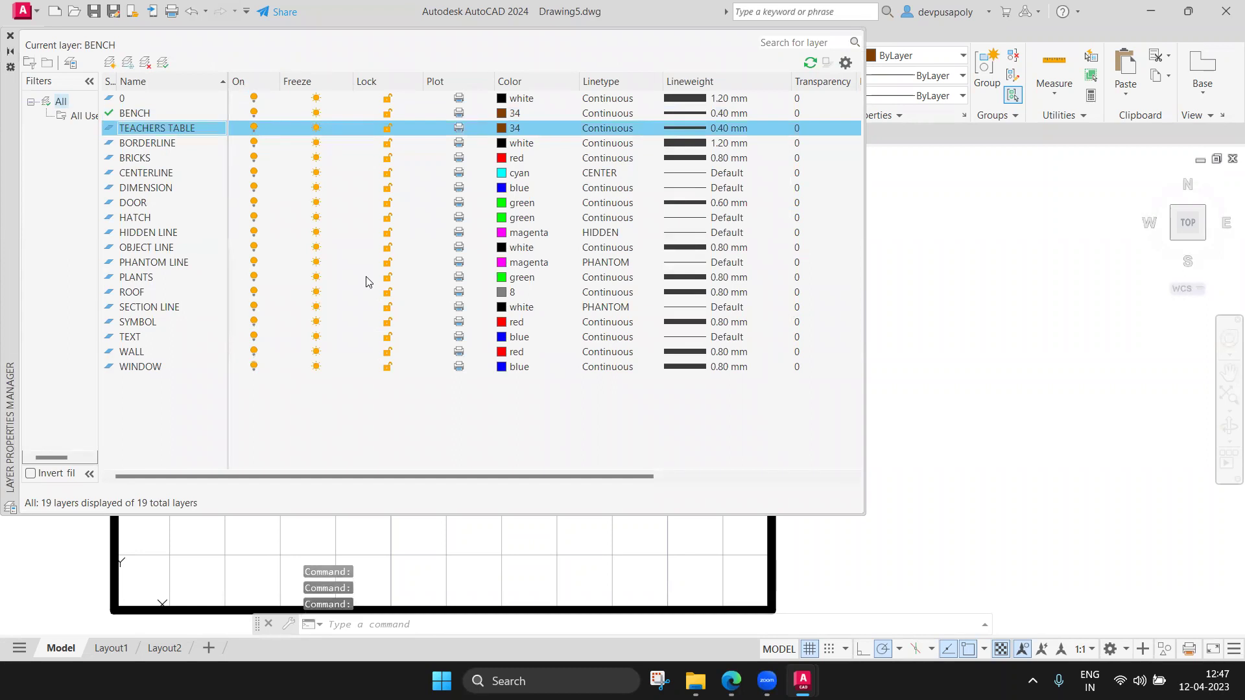
pyautogui.click(514, 133)
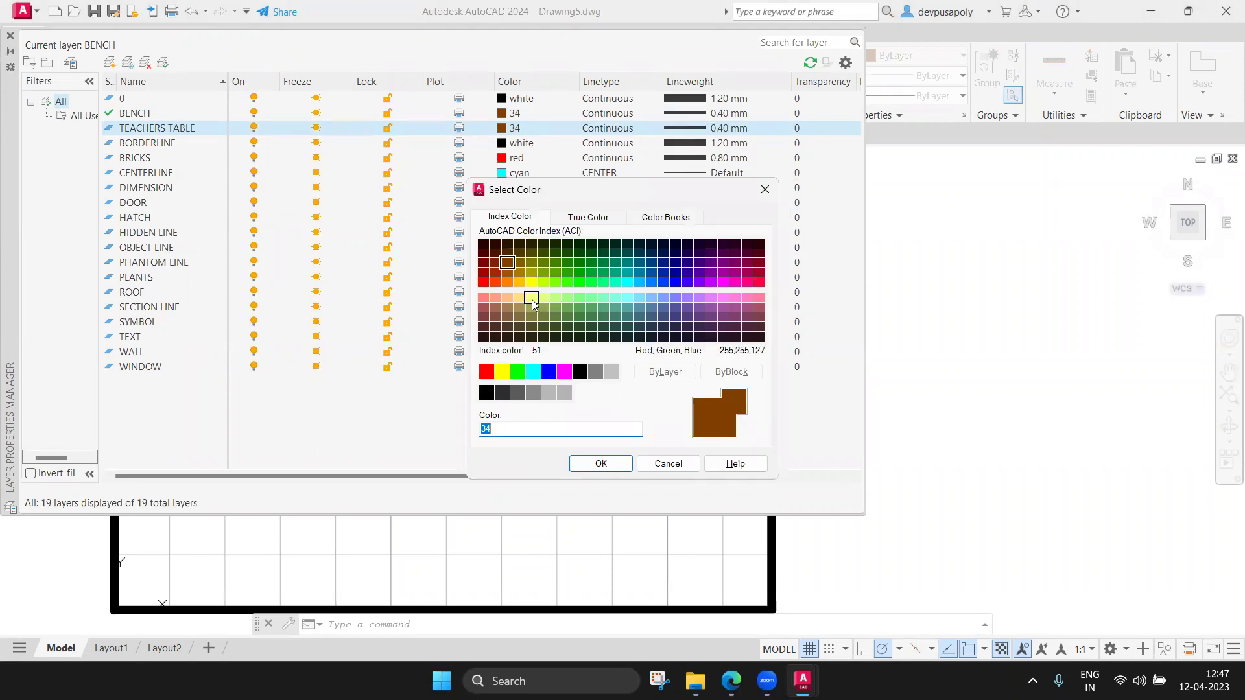
pyautogui.click(675, 286)
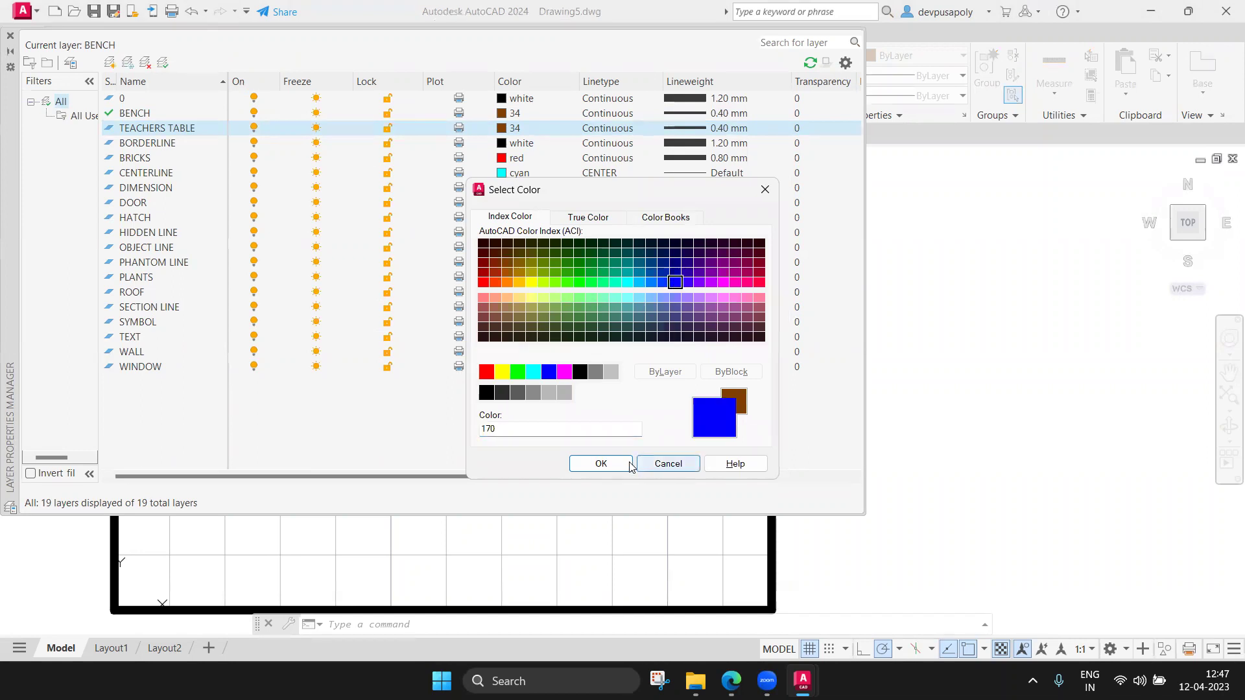
pyautogui.click(600, 464)
# Give TEACHERS TABLE a 0.50 mm lineweight and make it the current layer
pyautogui.click(693, 129)
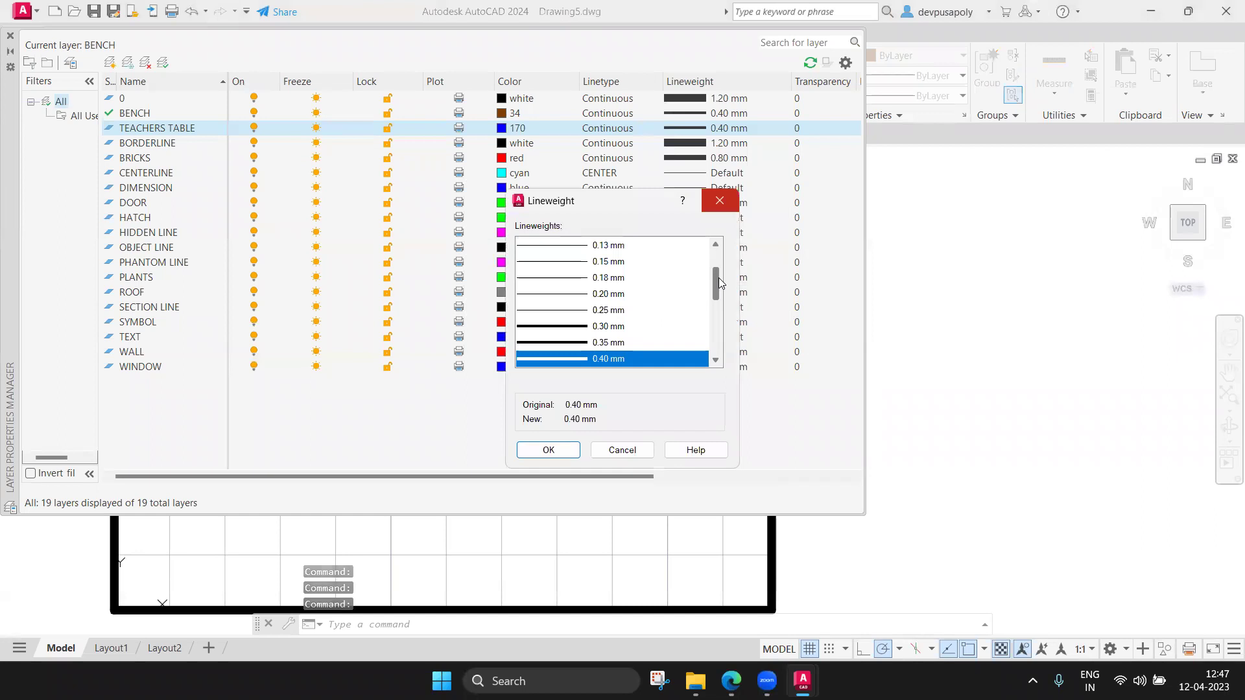
pyautogui.scroll(-1, 687, 309)
pyautogui.click(618, 310)
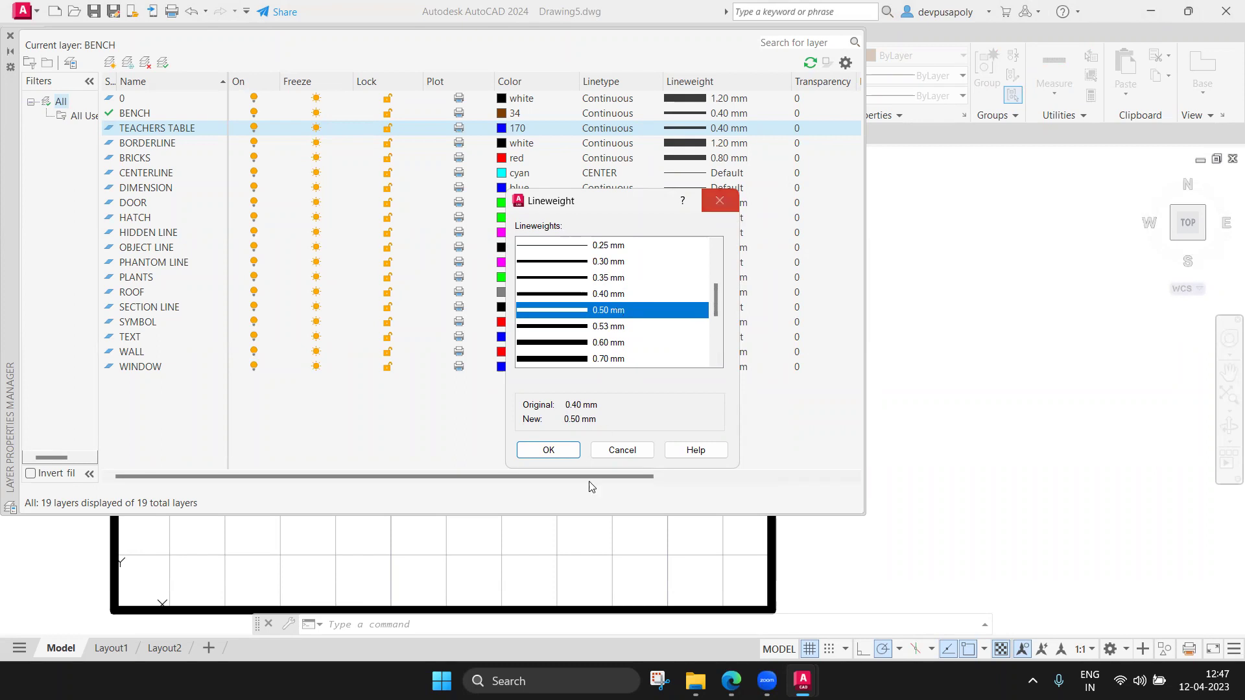
pyautogui.click(558, 451)
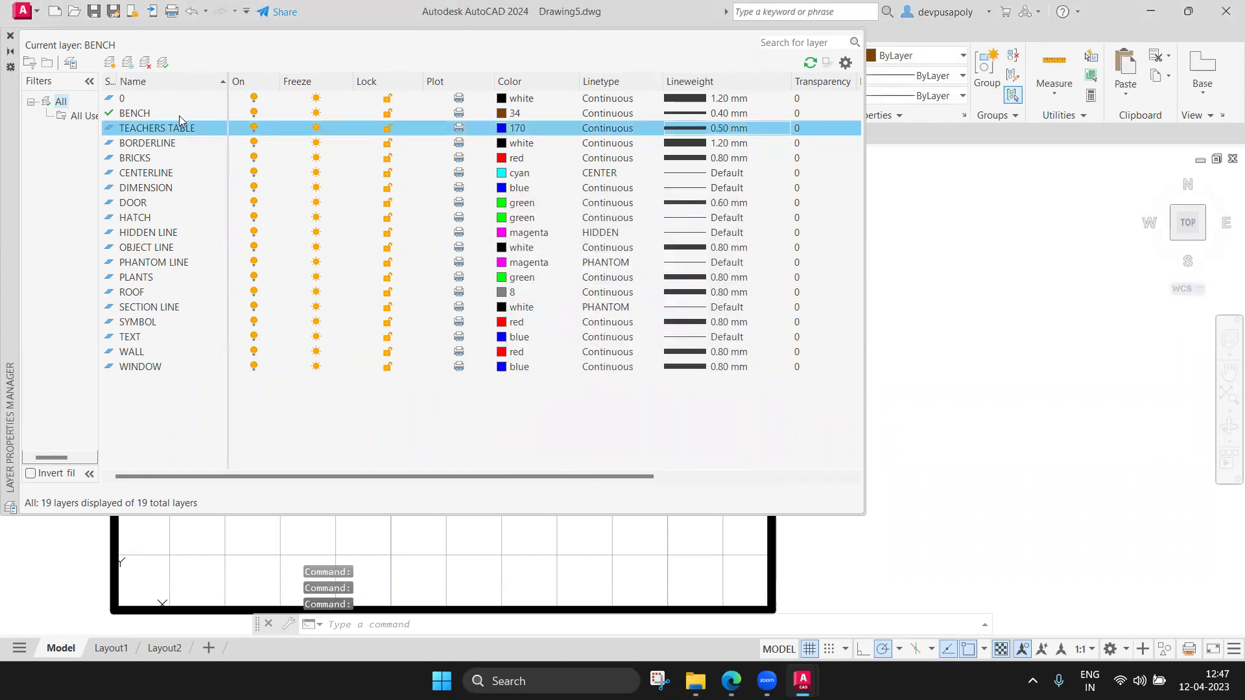
pyautogui.rightClick(152, 129)
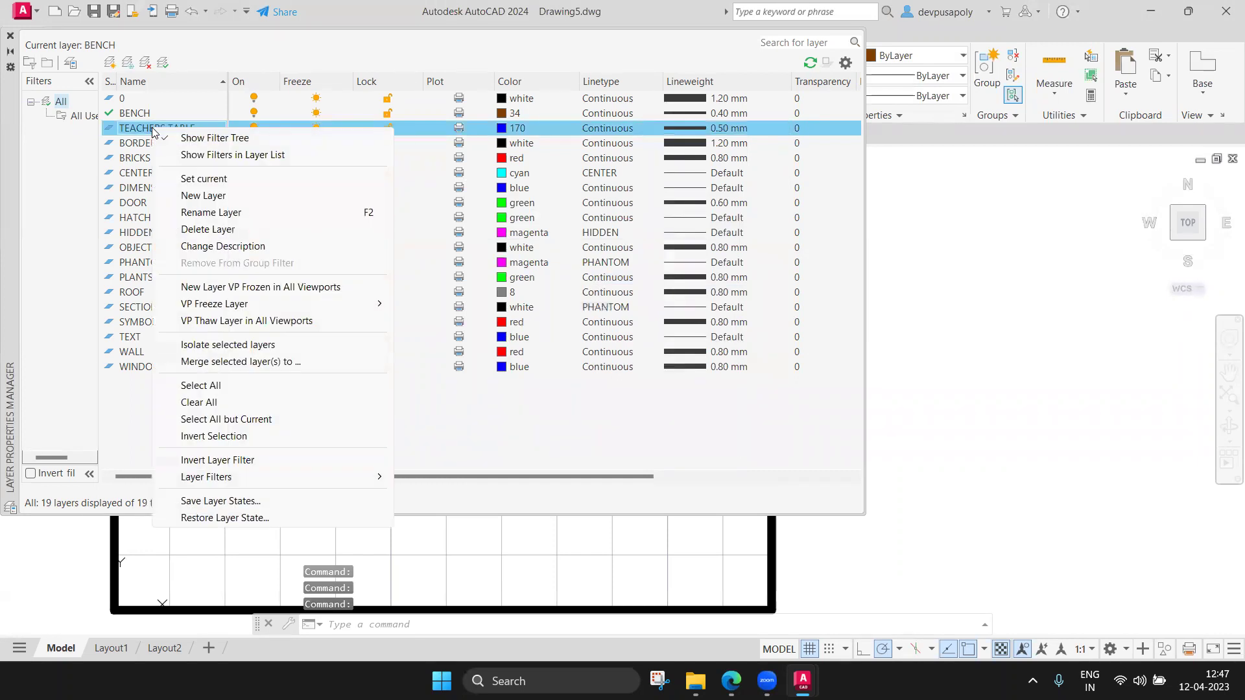
pyautogui.click(171, 179)
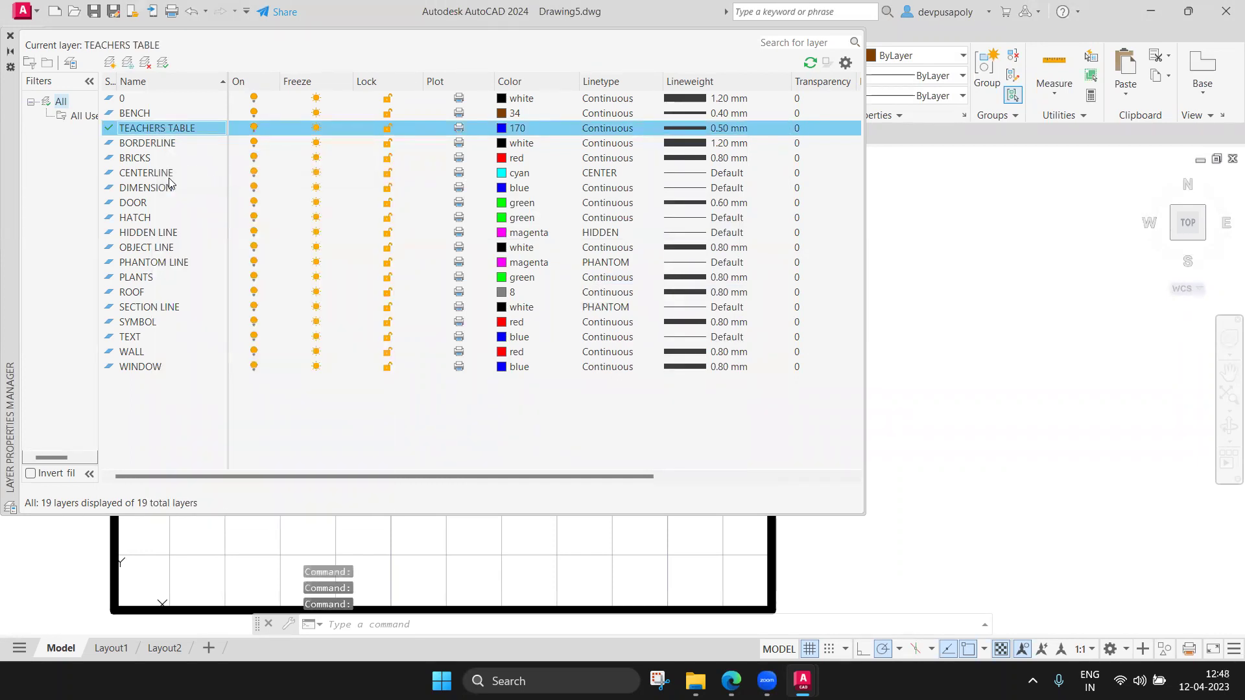
pyautogui.click(10, 35)
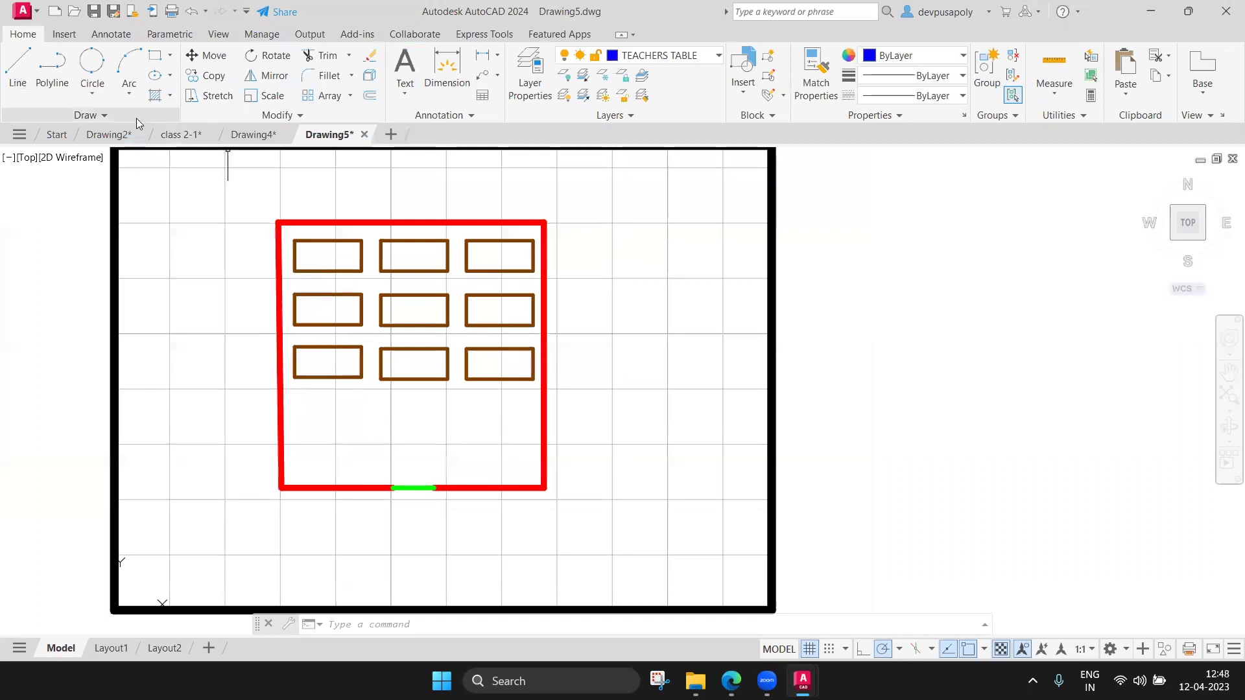
# Draw the blue teacher's table rectangle near the room's bottom-right
pyautogui.click(159, 58)
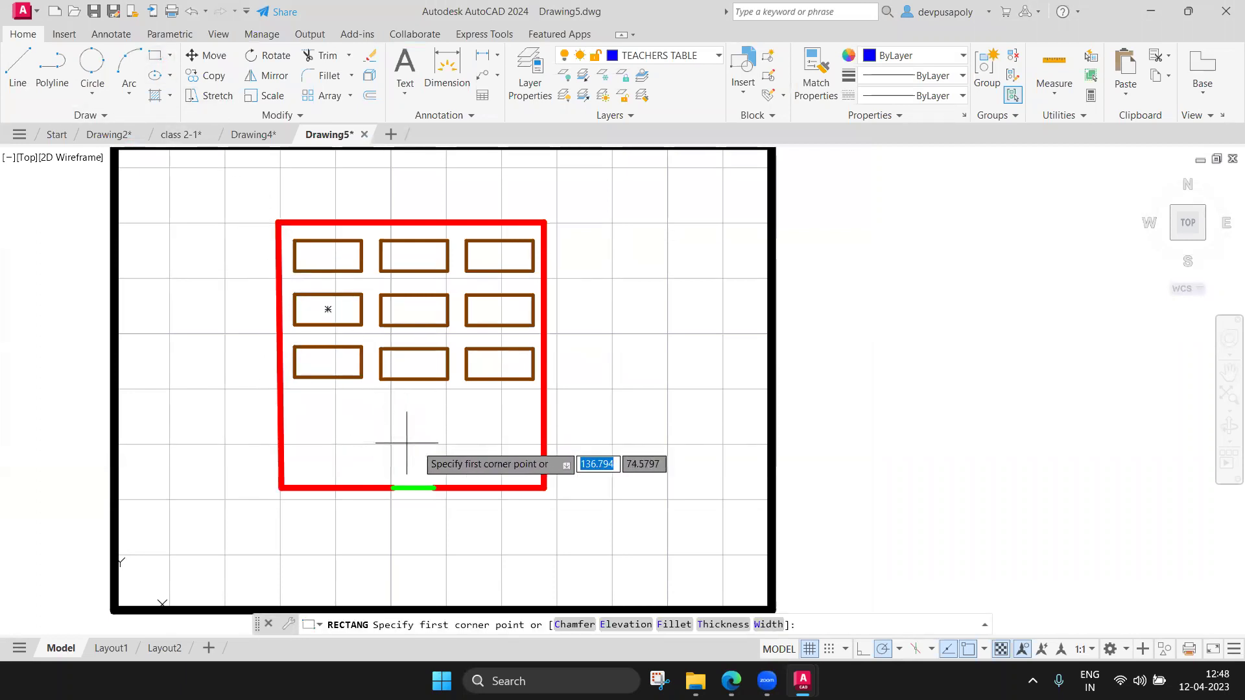
pyautogui.click(452, 434)
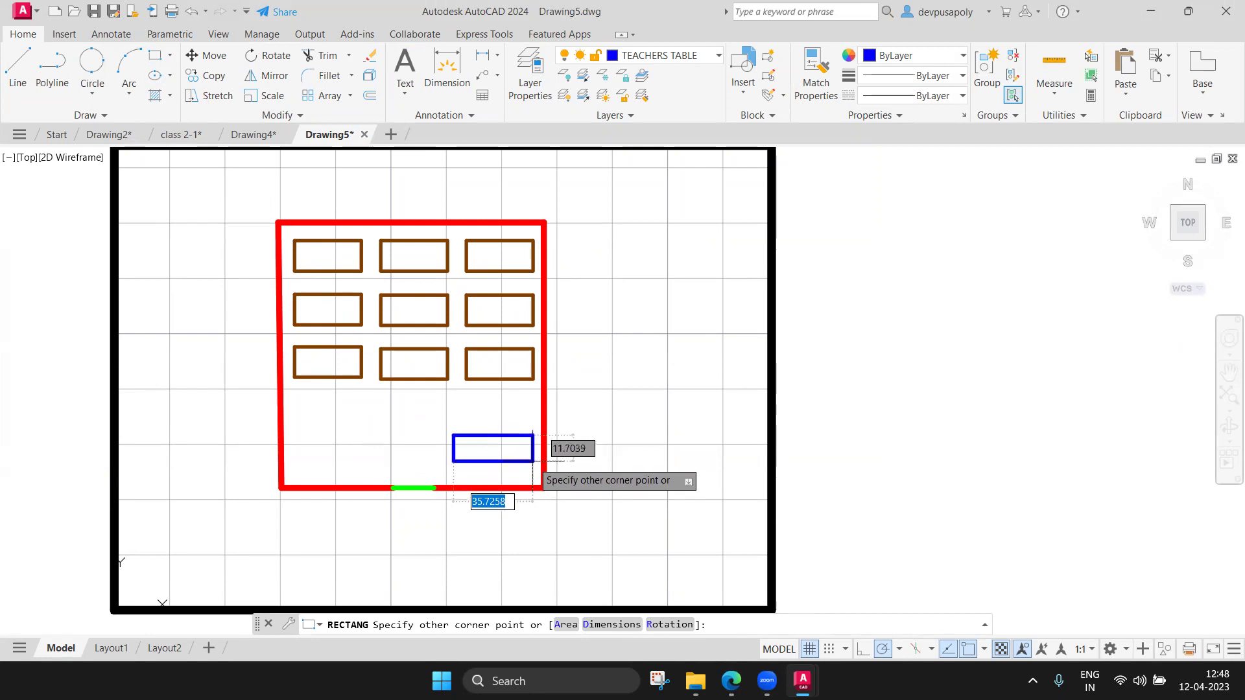
pyautogui.click(532, 461)
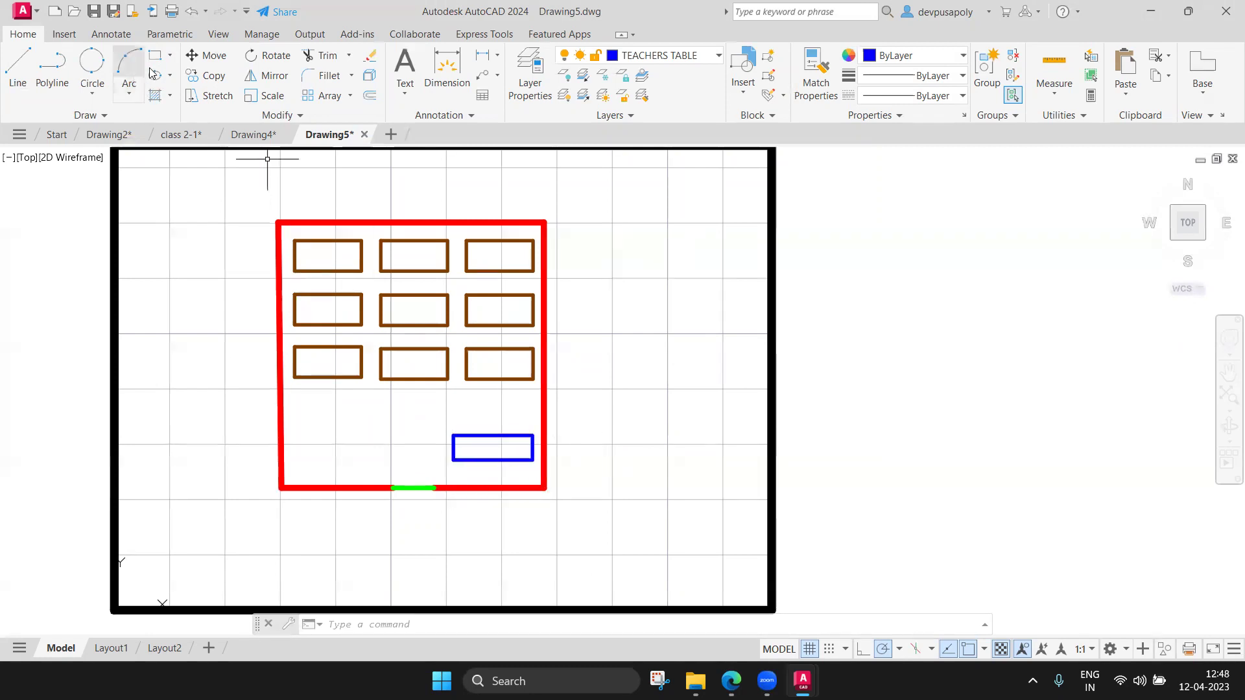
# Draw a radius 5 chair circle centred just below the table
pyautogui.click(100, 70)
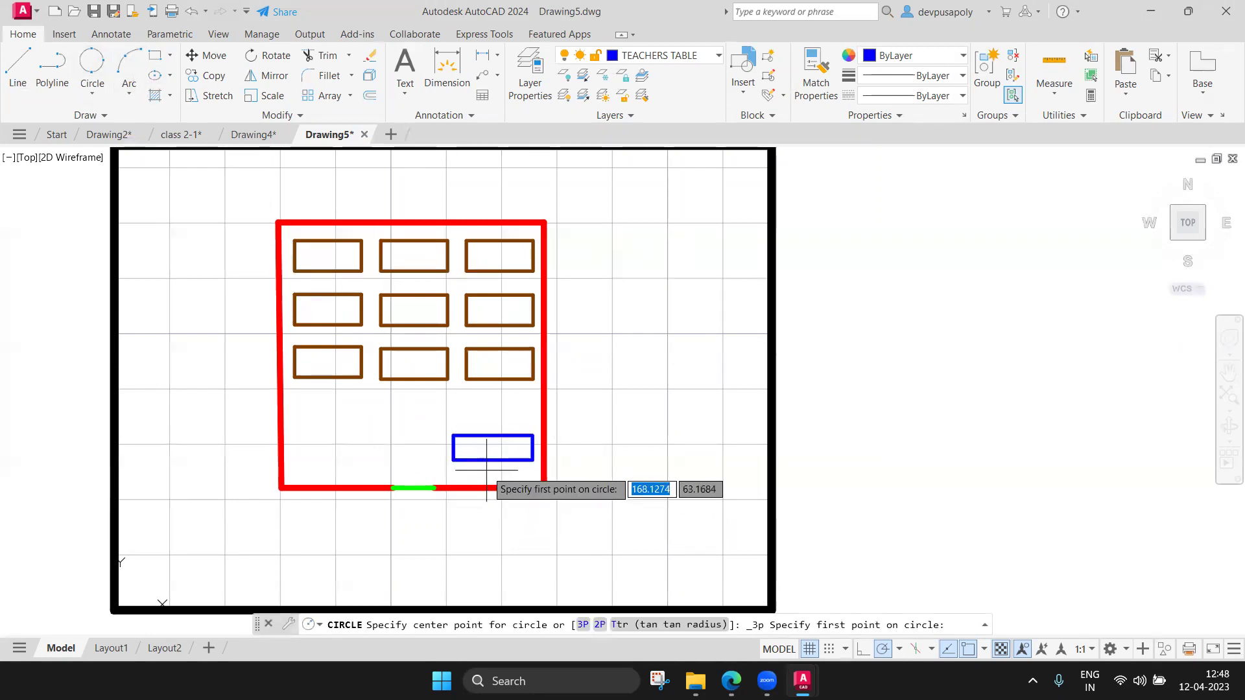
pyautogui.click(492, 448)
pyautogui.click(491, 486)
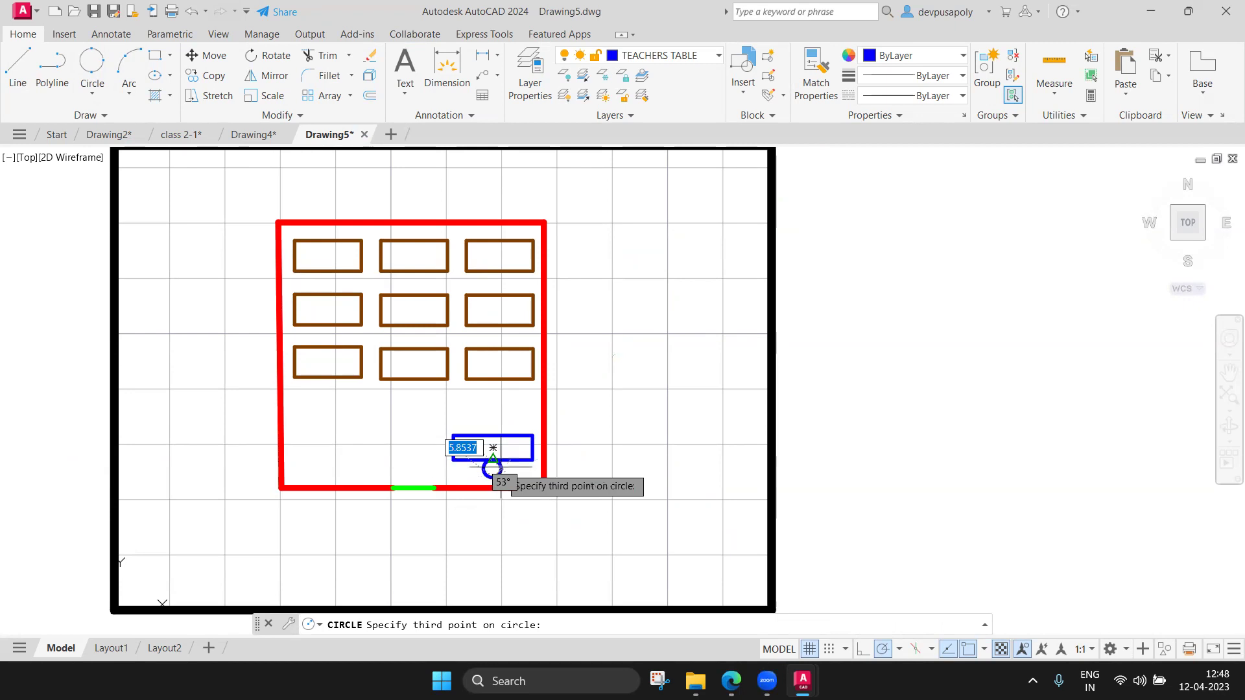
pyautogui.press('Escape')
pyautogui.scroll(4, 506, 471)
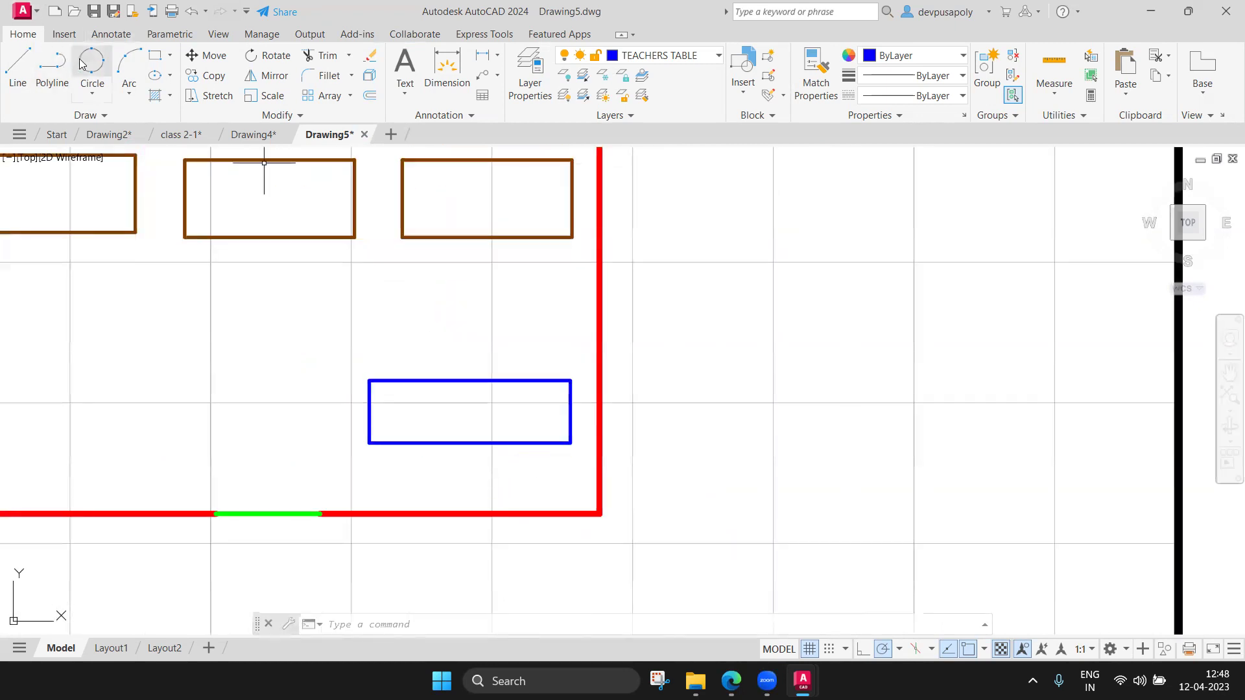
pyautogui.click(92, 63)
pyautogui.click(88, 97)
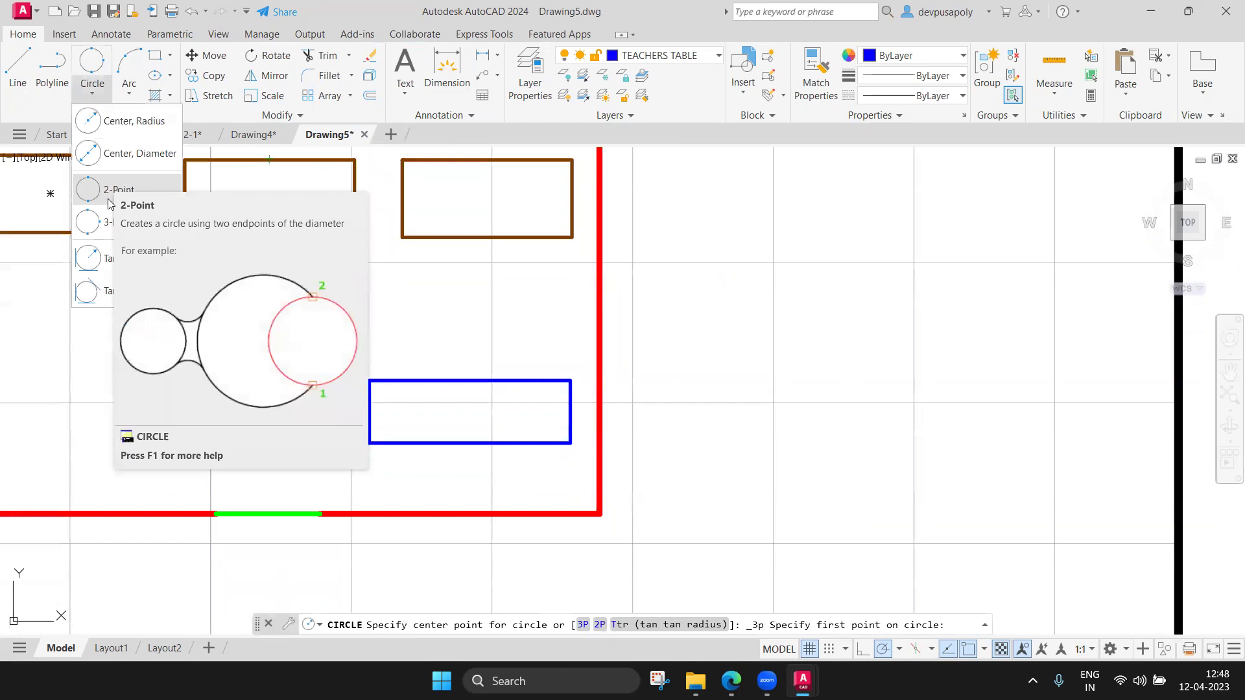
pyautogui.click(118, 129)
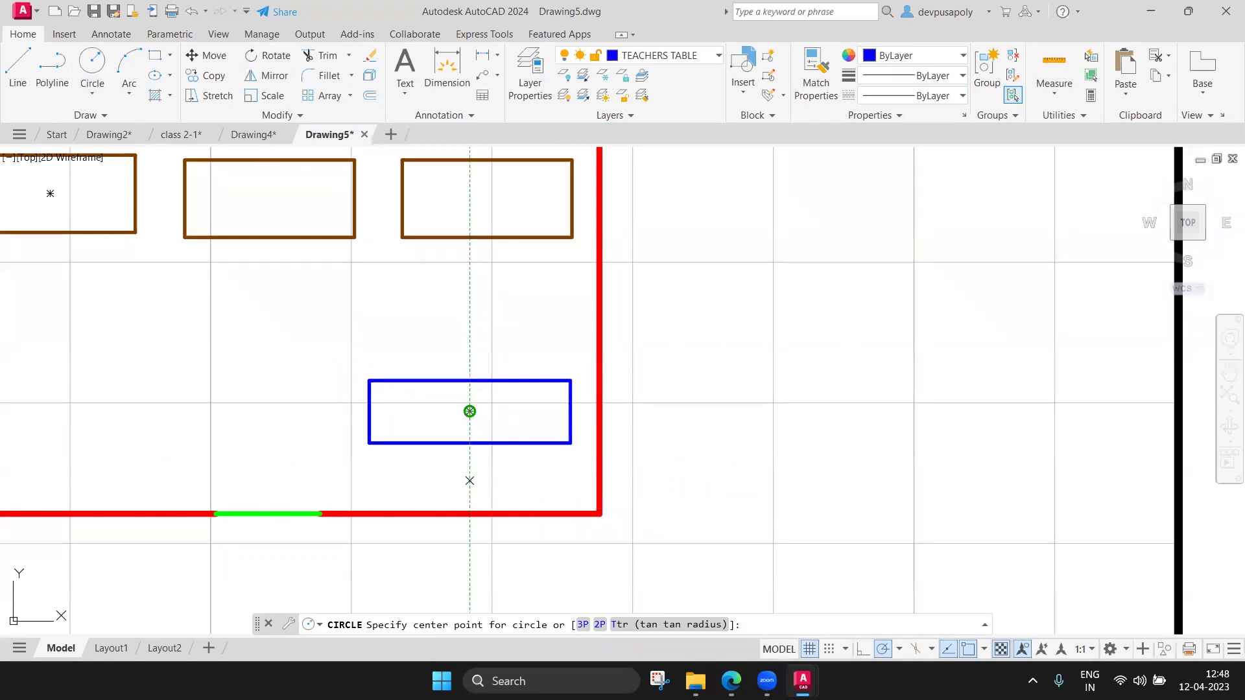
pyautogui.click(469, 480)
pyautogui.write('5')
pyautogui.press('Return')
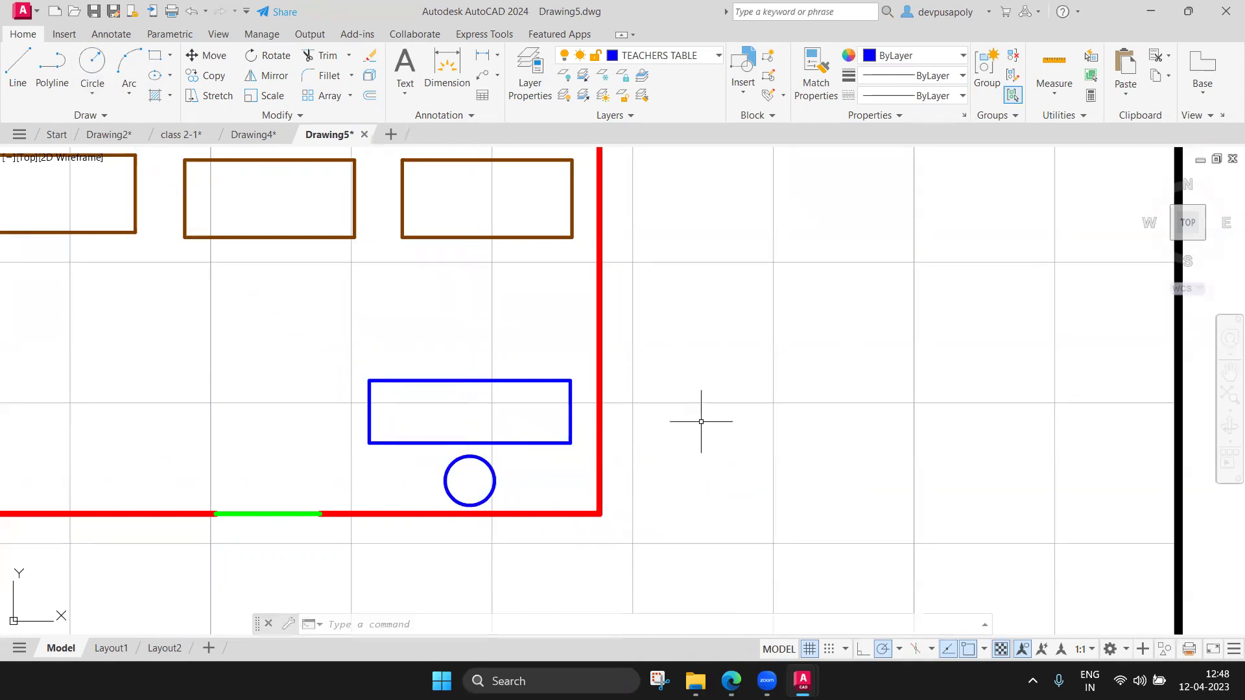
# Pan and zoom to view the whole classroom, cancelling the leftover circle command
pyautogui.scroll(-2, 706, 419)
pyautogui.scroll(-2, 765, 405)
pyautogui.moveTo(772, 403); pyautogui.dragTo(722, 416, button='middle')
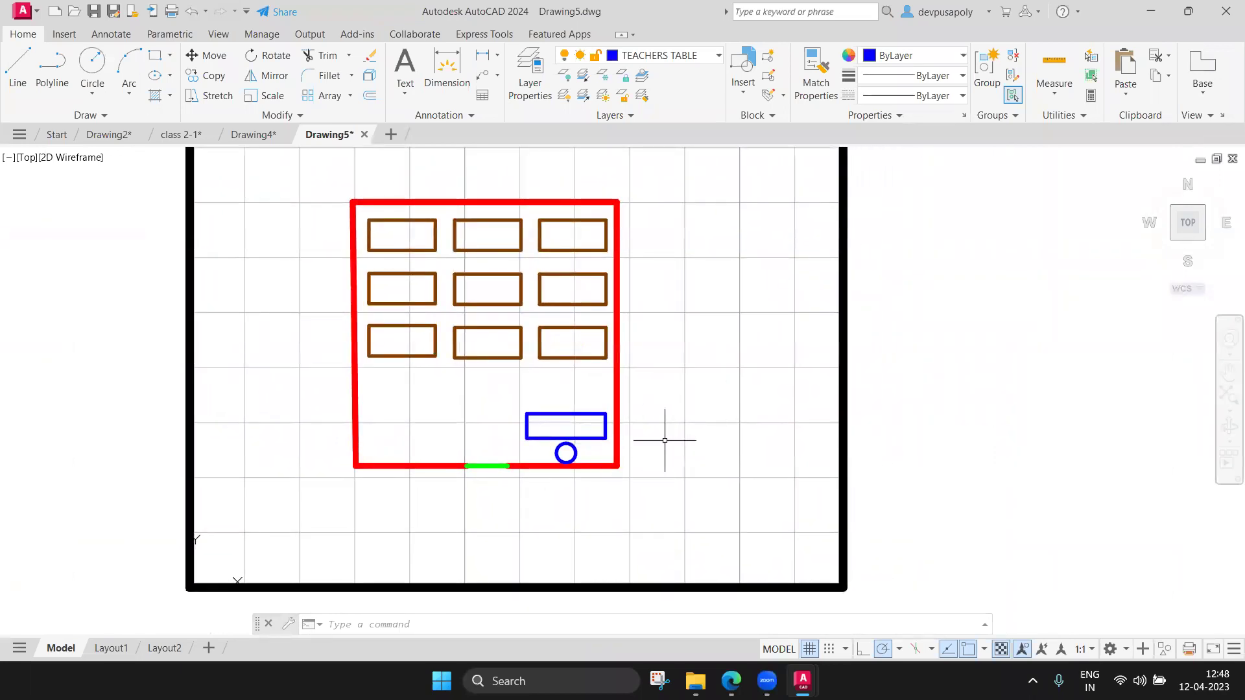
pyautogui.scroll(2, 665, 441)
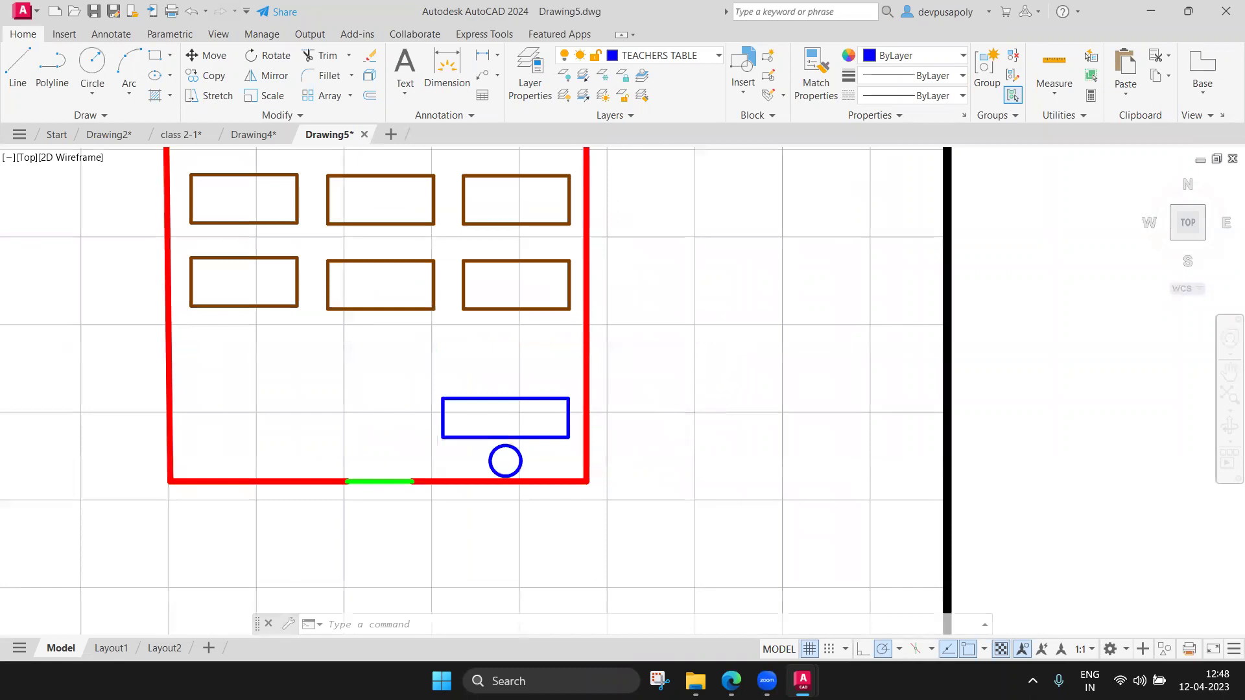
pyautogui.scroll(-2, 718, 377)
pyautogui.press('Escape')
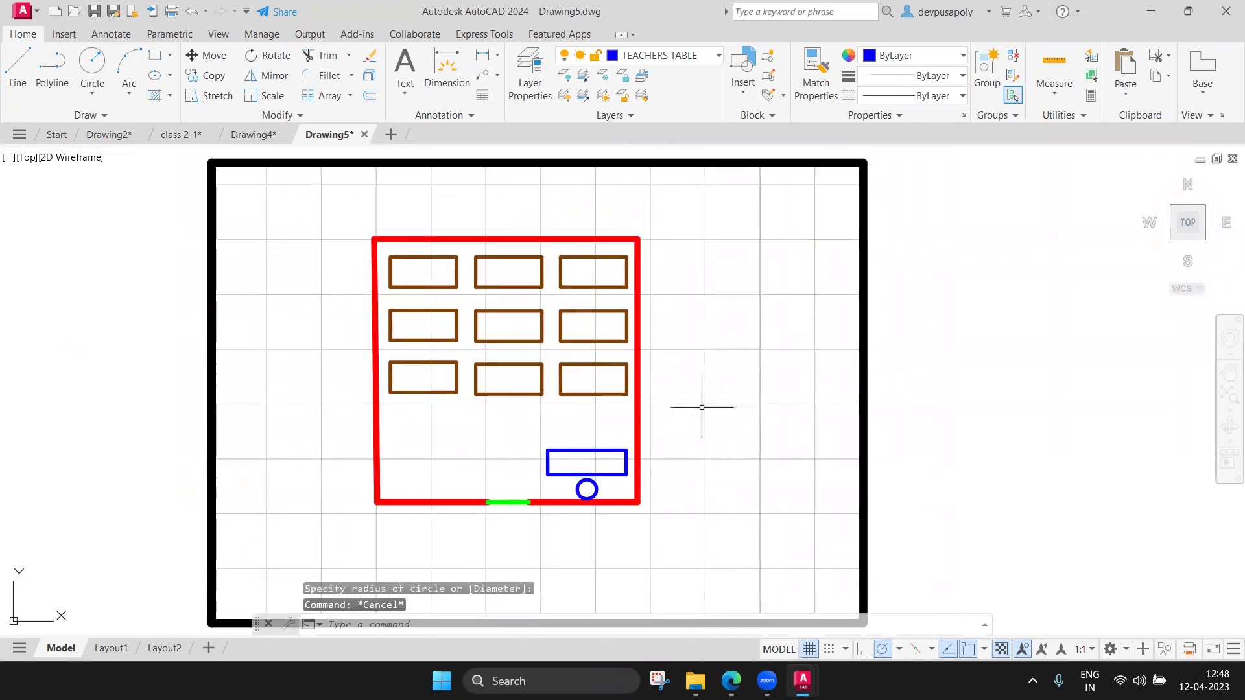
# Delete the classroom's right-hand red wall line
pyautogui.click(638, 417)
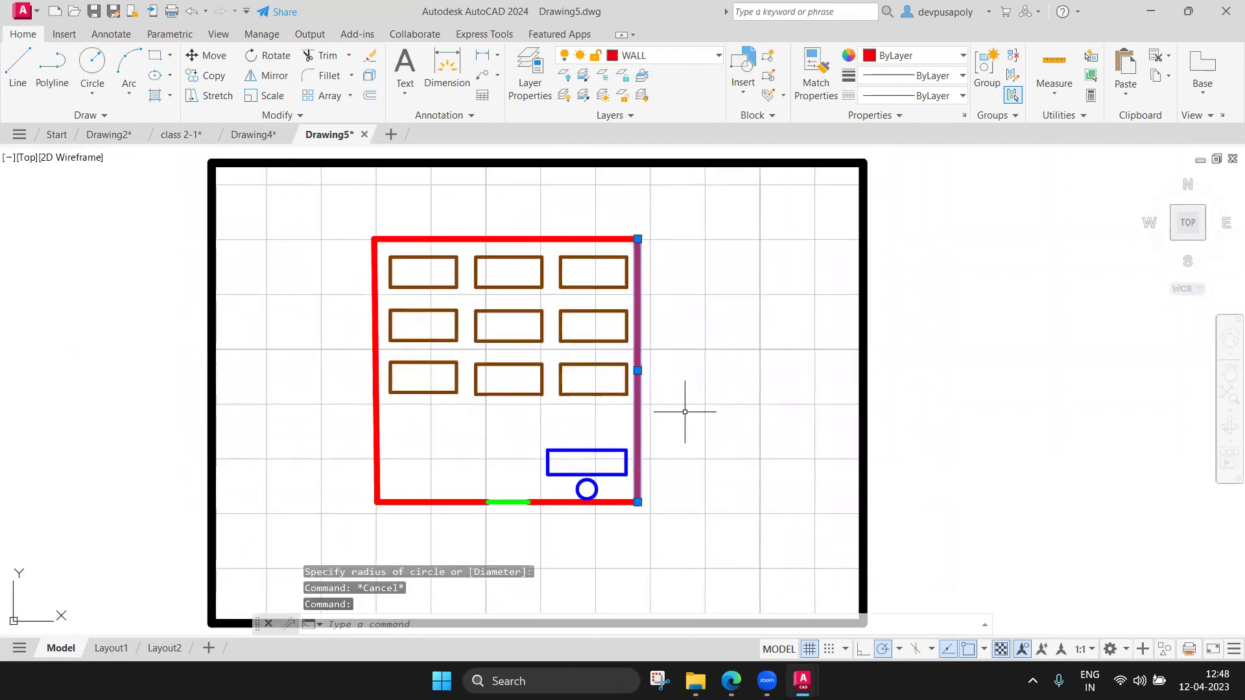
pyautogui.press('Delete')
pyautogui.click(17, 65)
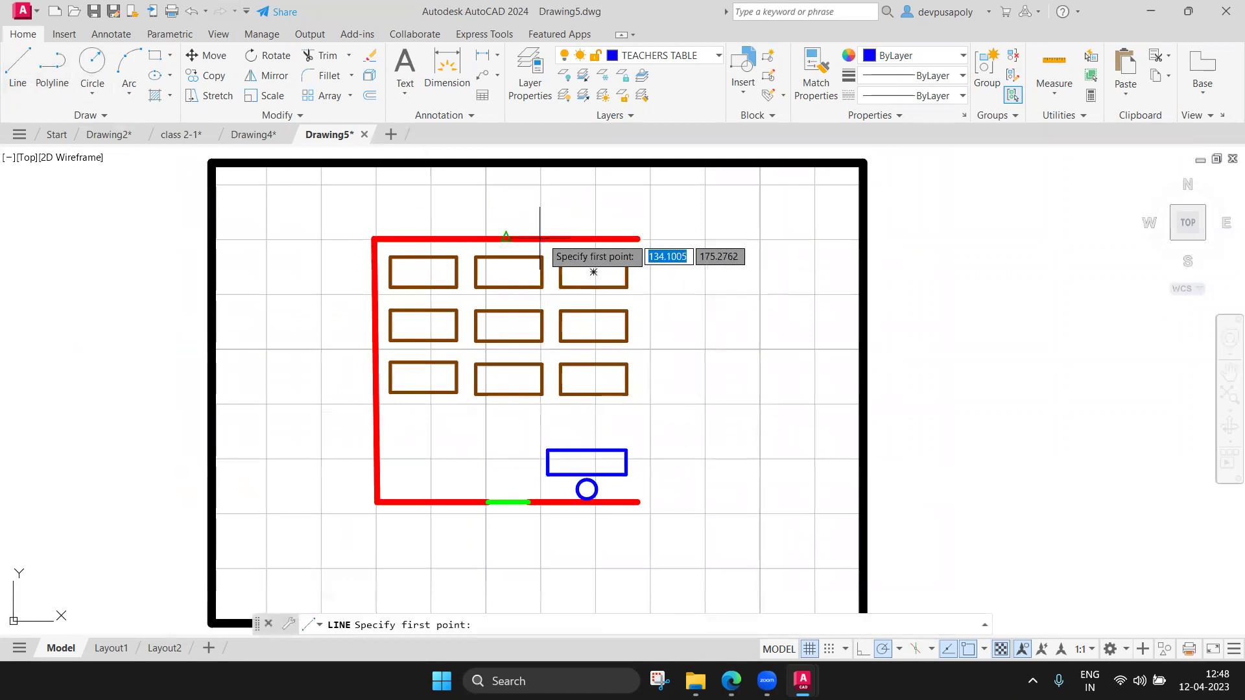
pyautogui.click(638, 240)
pyautogui.press('Escape')
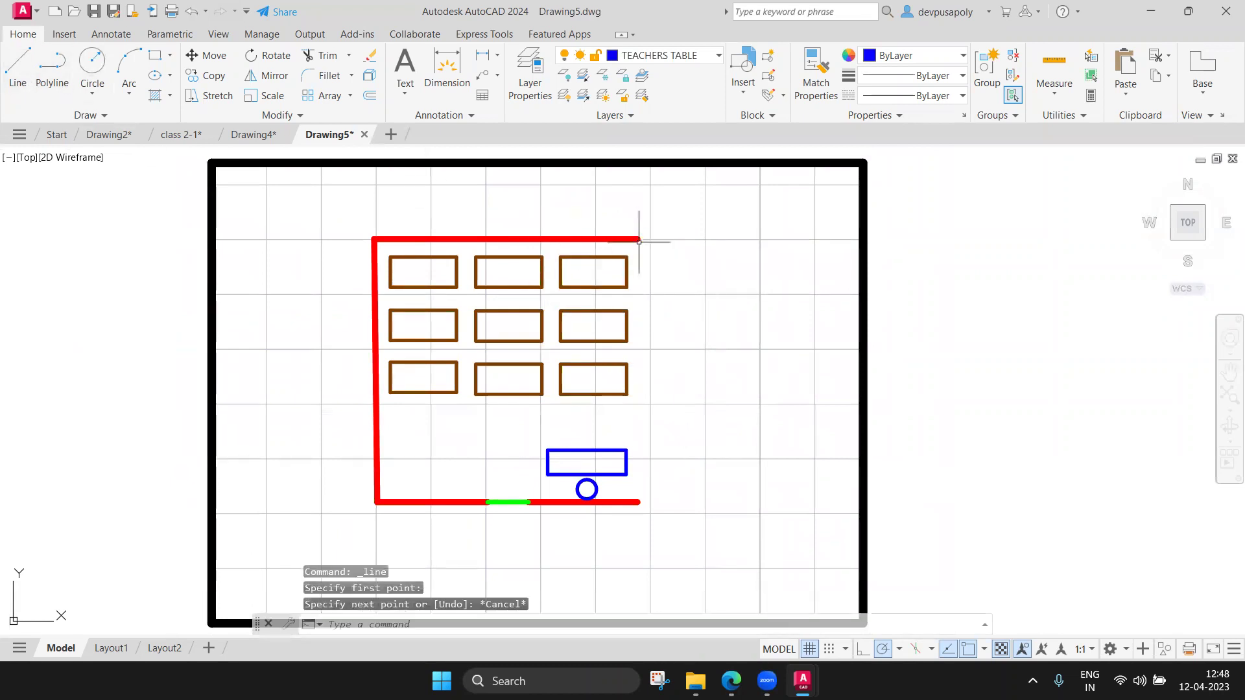
# Make WALL the current layer in Layer Properties
pyautogui.click(530, 72)
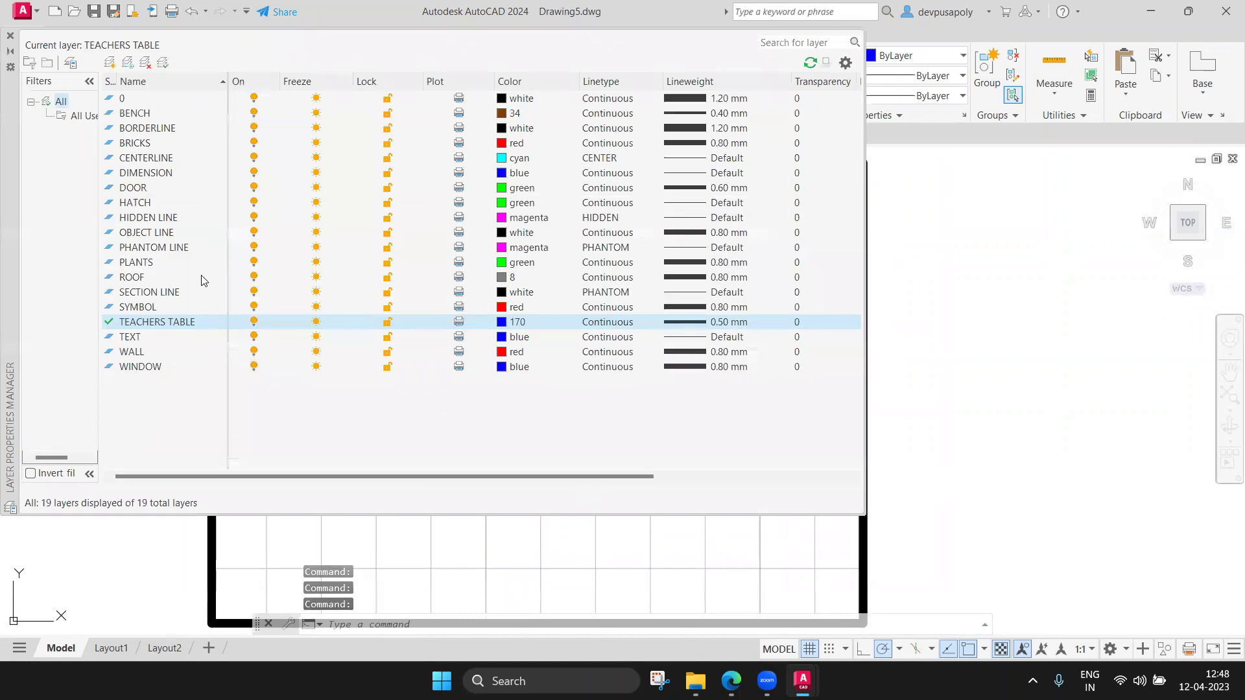
pyautogui.click(137, 354)
pyautogui.rightClick(138, 356)
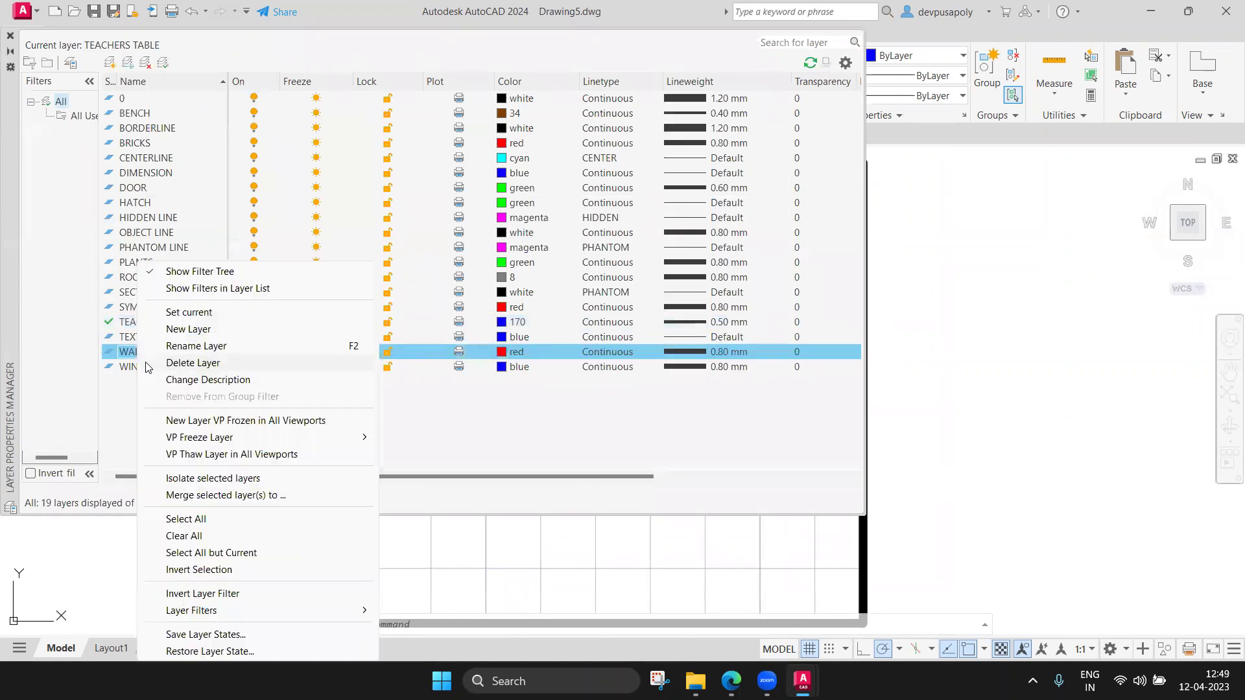
pyautogui.click(186, 314)
pyautogui.click(10, 36)
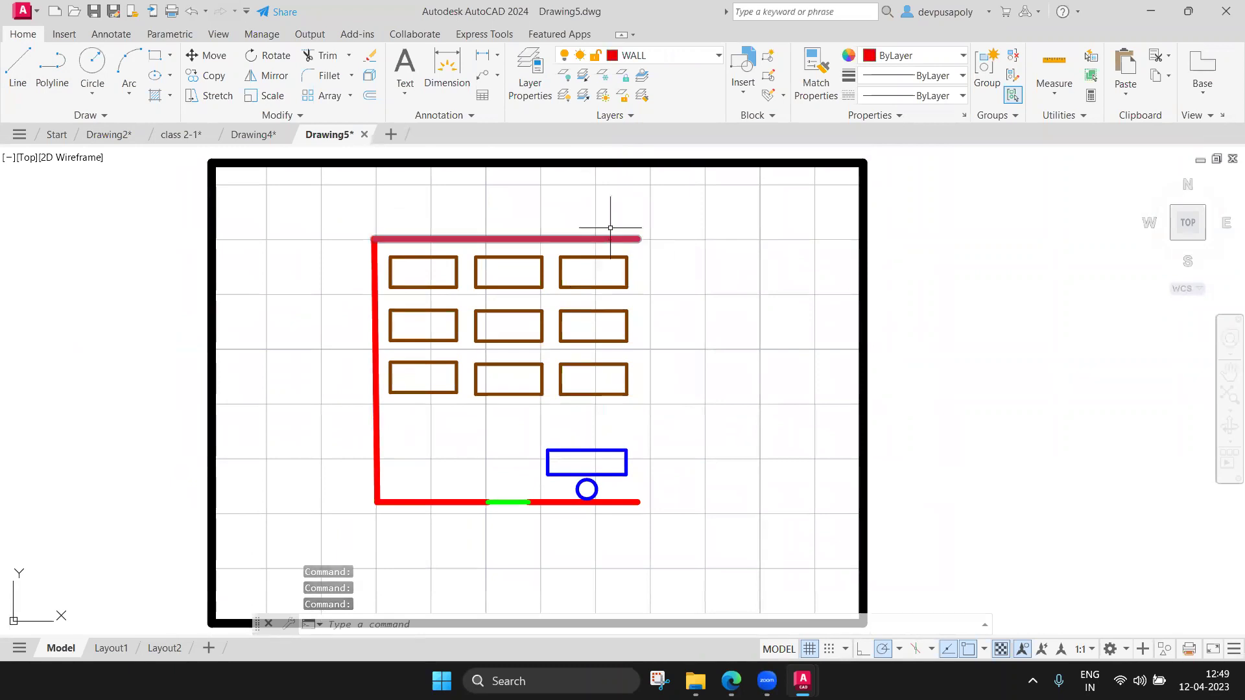
# Draw short right-wall segments down from the top corner and up from the bottom corner
pyautogui.click(17, 65)
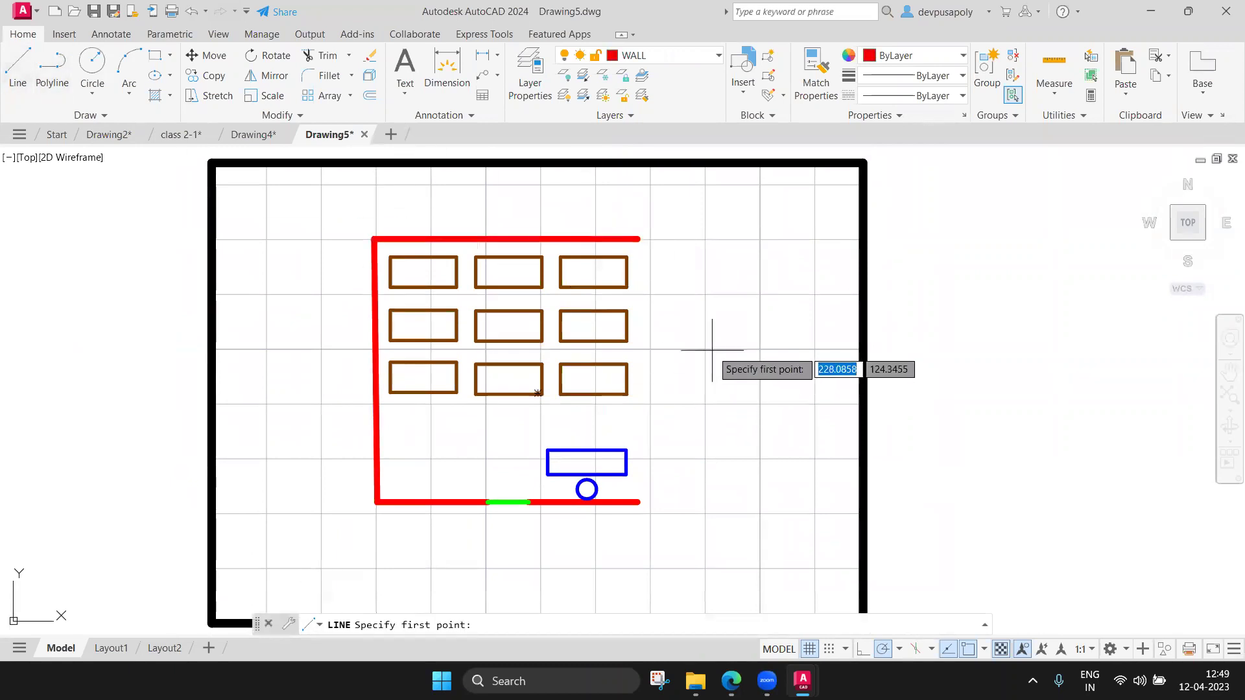
pyautogui.click(640, 239)
pyautogui.click(637, 291)
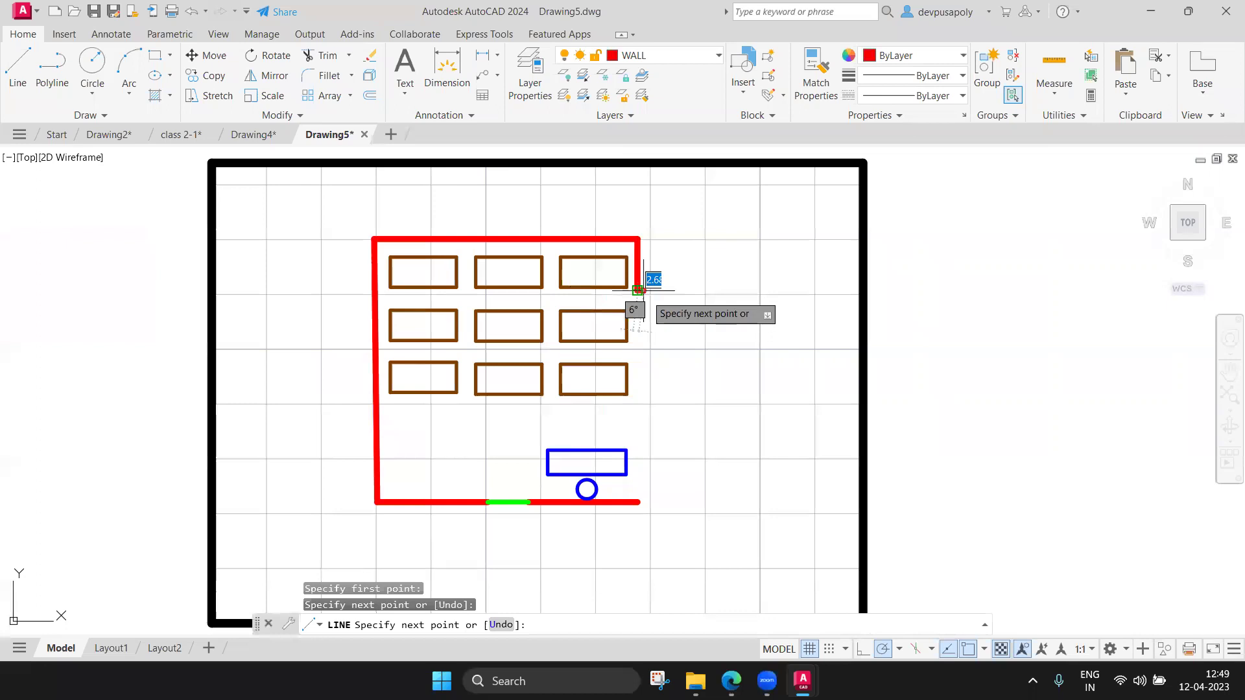
pyautogui.press('Escape')
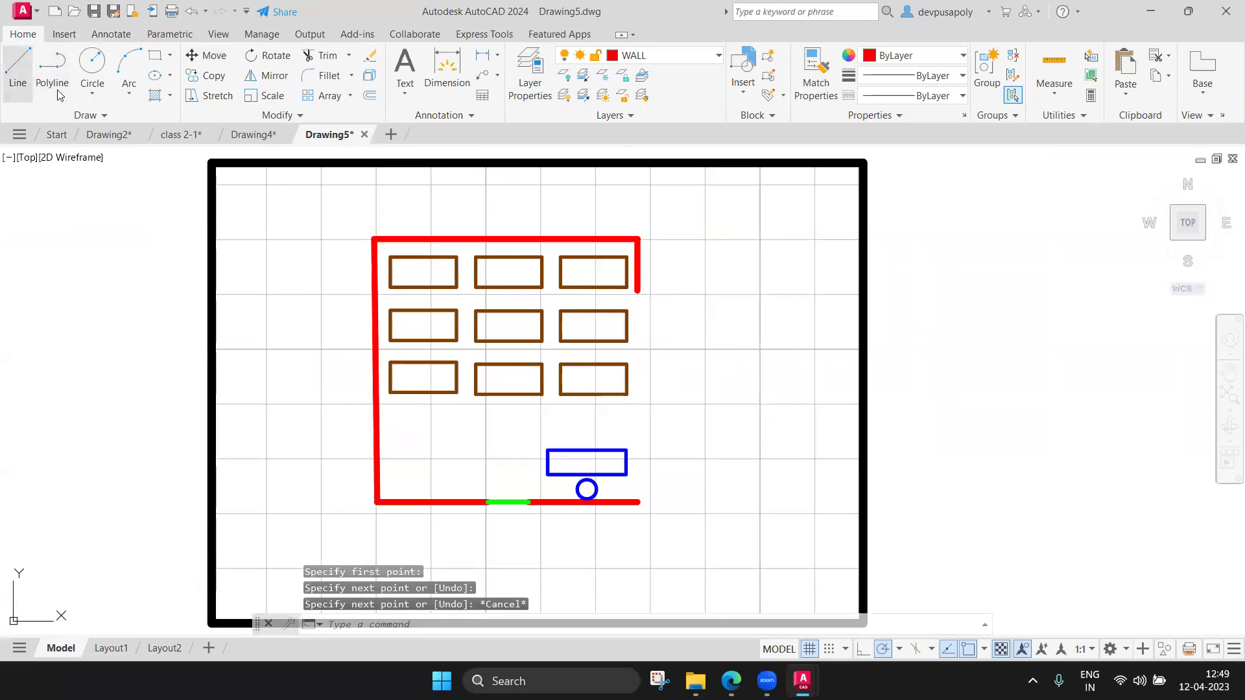
pyautogui.click(17, 65)
pyautogui.click(637, 501)
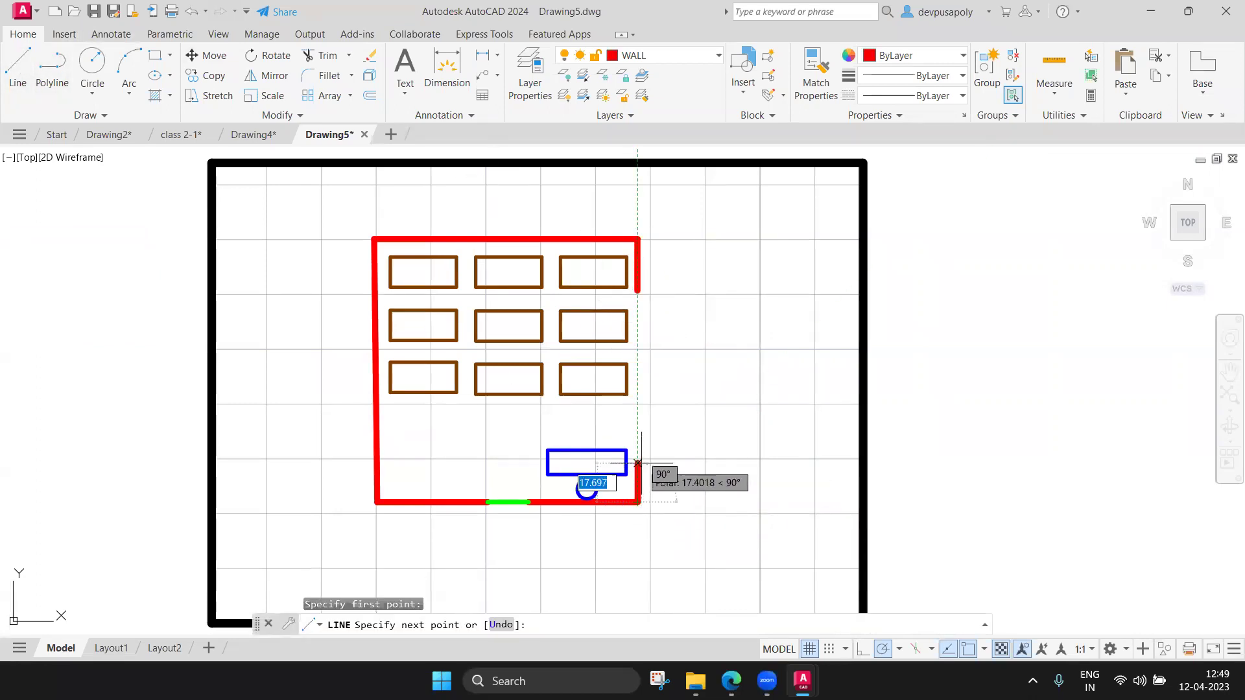
pyautogui.click(637, 462)
pyautogui.press('Escape')
# Add middle right-wall segments between them, leaving window gaps
pyautogui.click(17, 65)
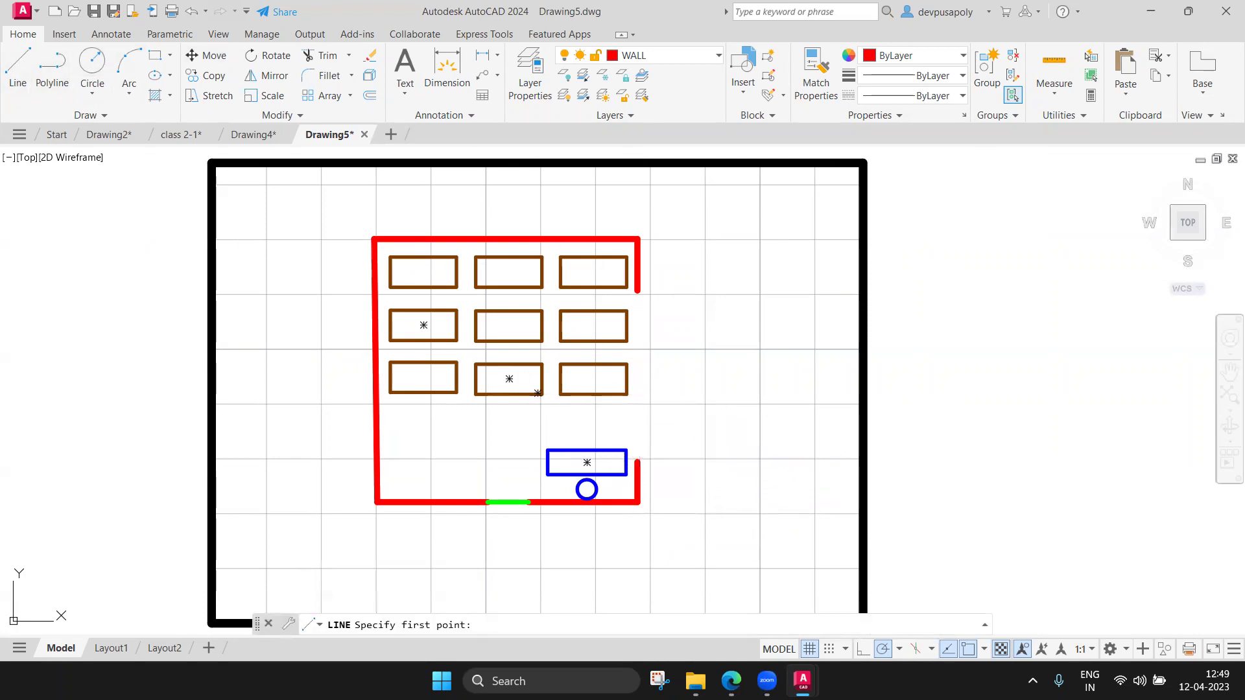
pyautogui.click(638, 440)
pyautogui.click(639, 402)
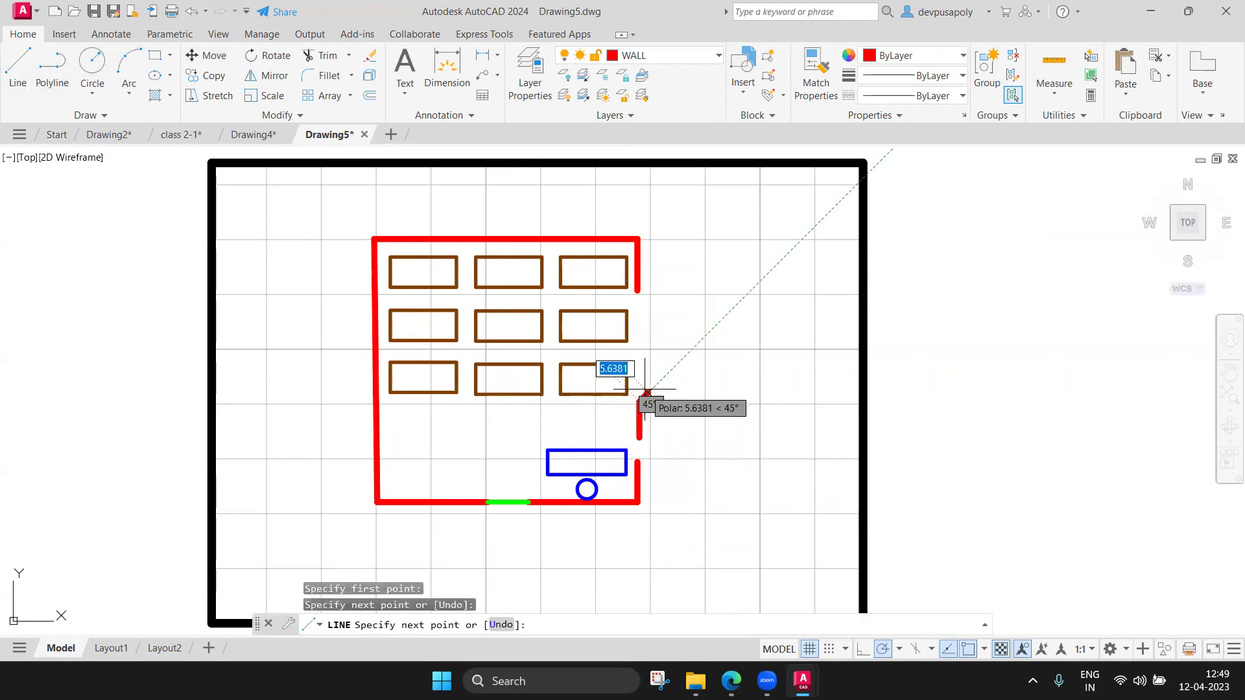
pyautogui.press('Escape')
pyautogui.click(12, 65)
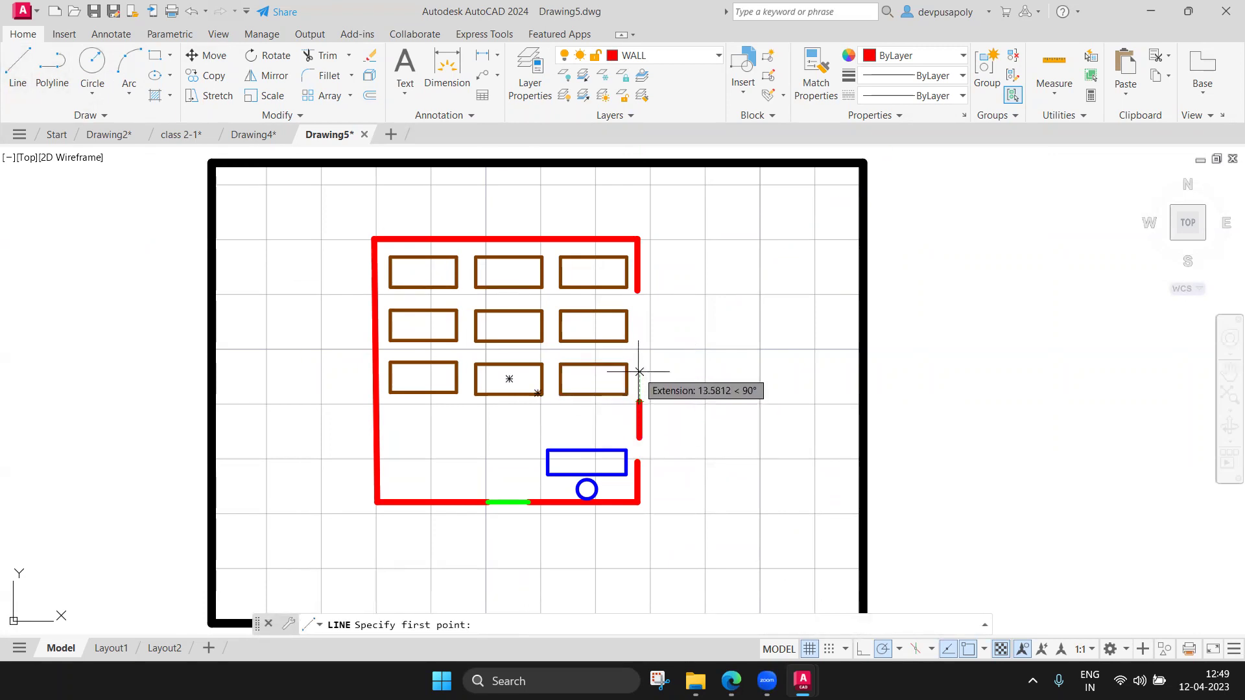
pyautogui.click(638, 372)
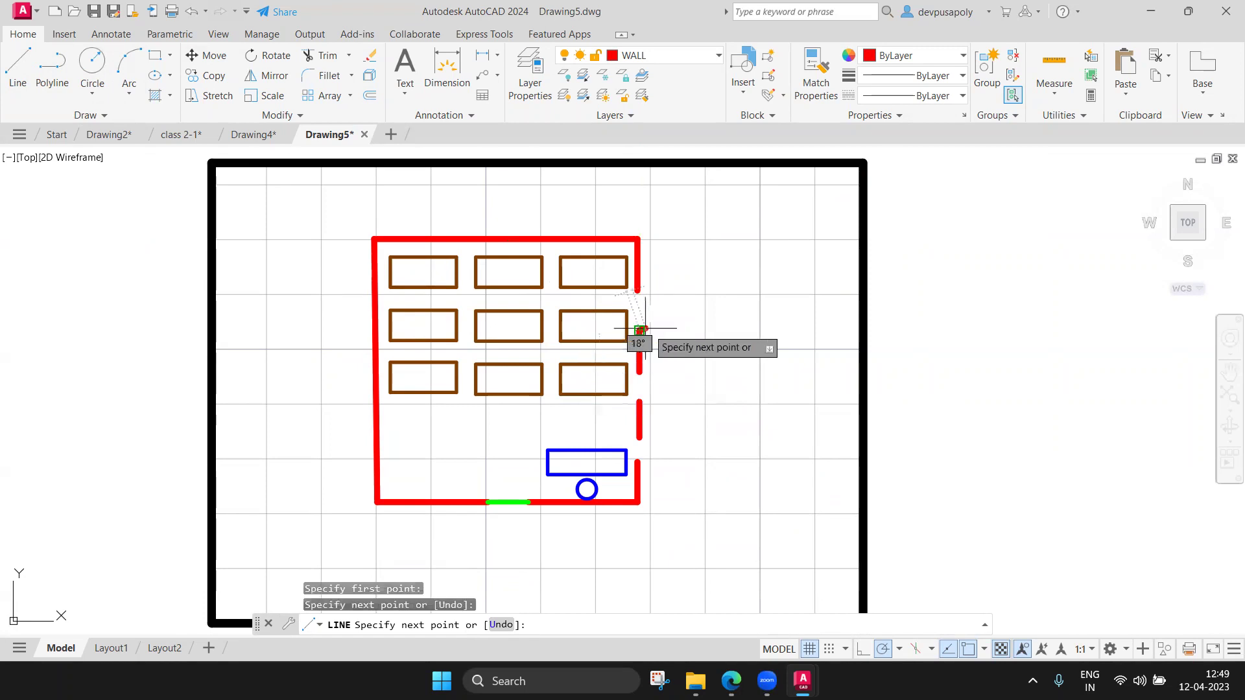
pyautogui.press('Escape')
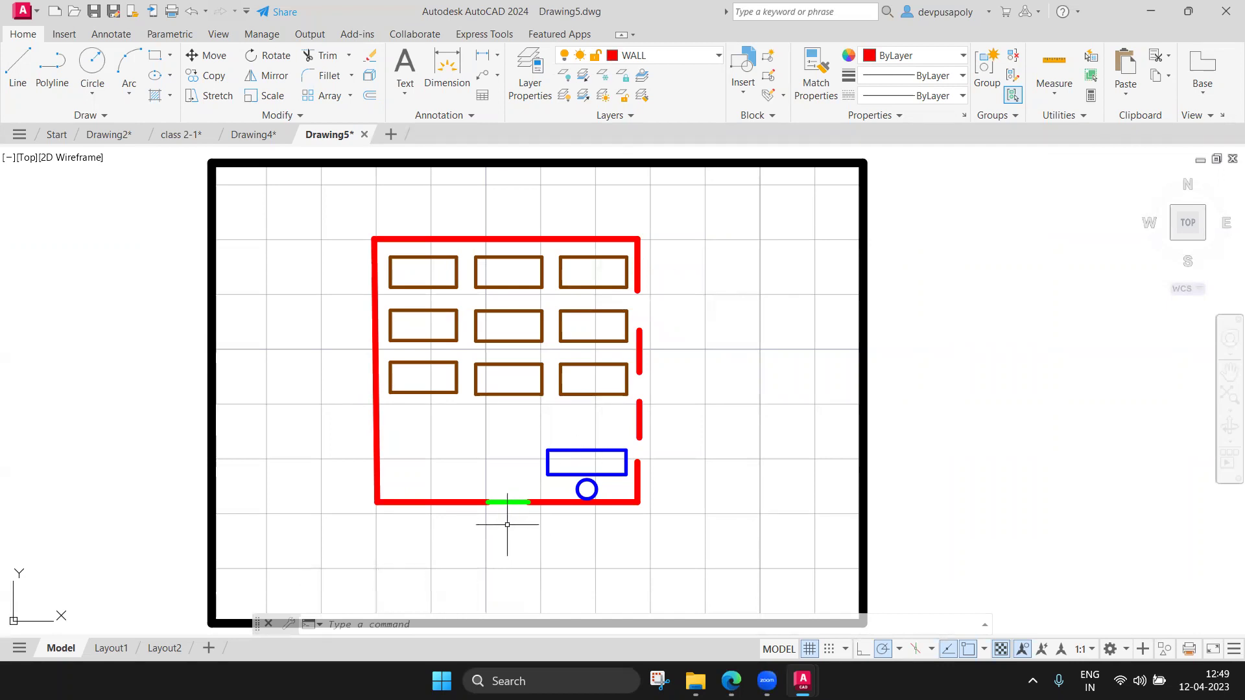
# Set the WINDOW layer's colour to magenta 220
pyautogui.click(513, 87)
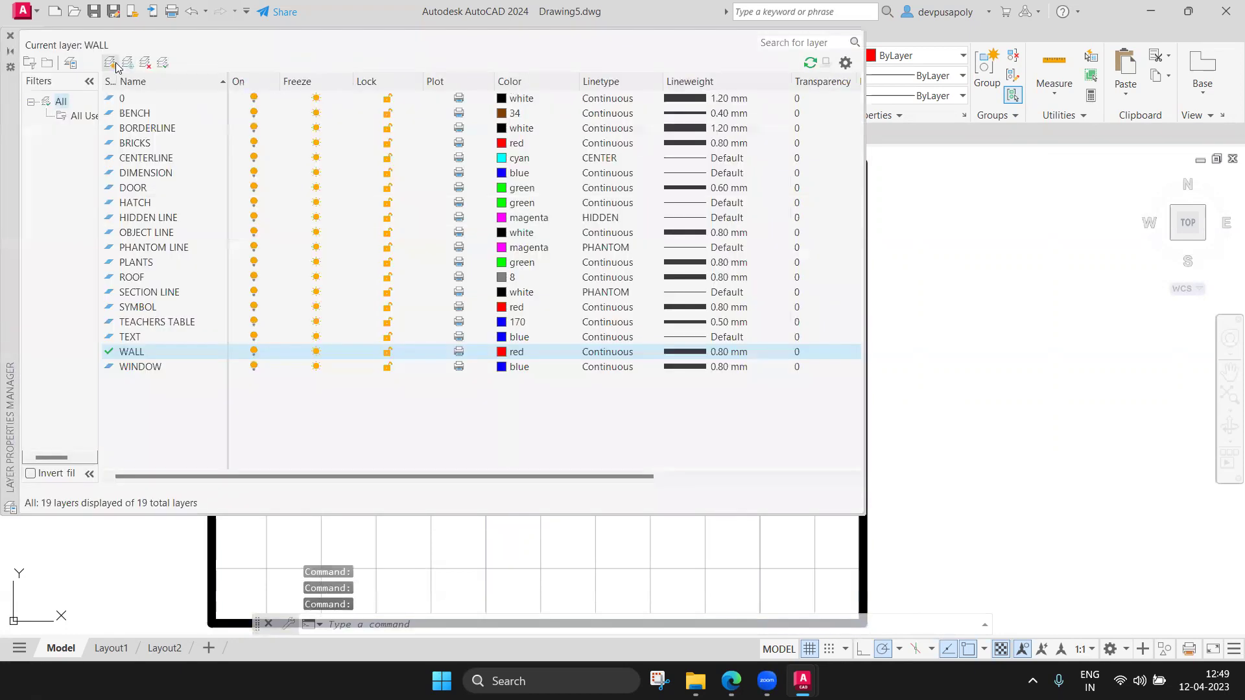
pyautogui.click(151, 367)
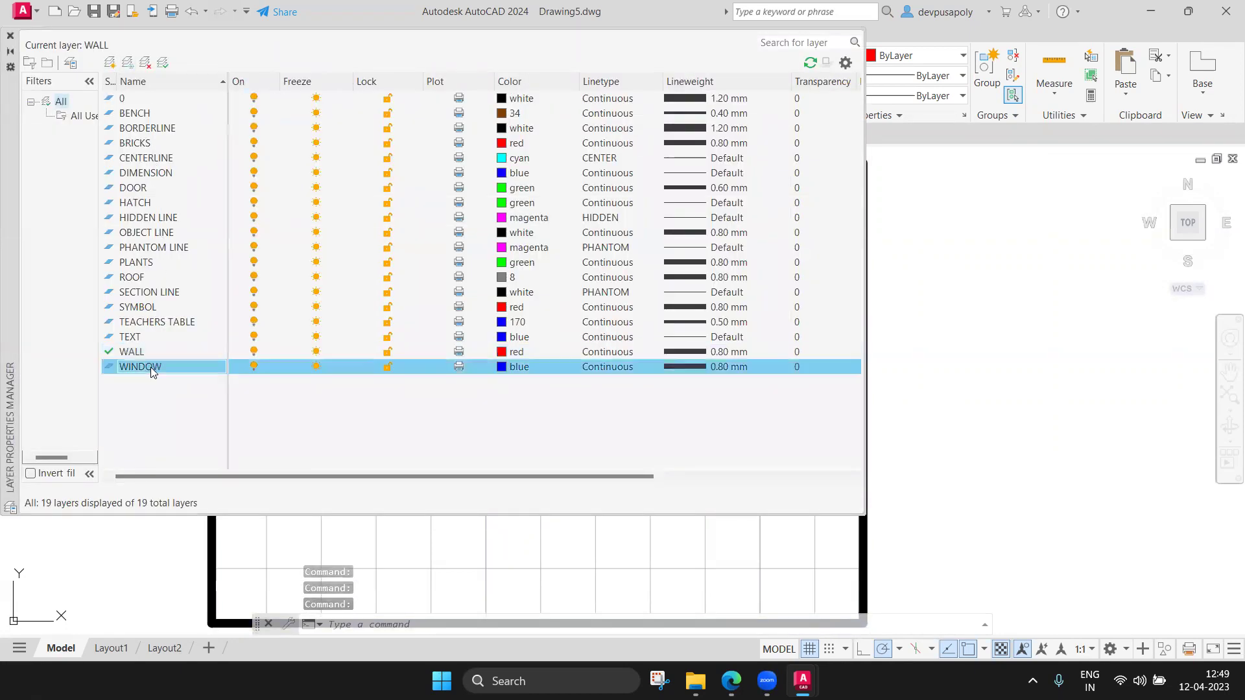
pyautogui.click(510, 370)
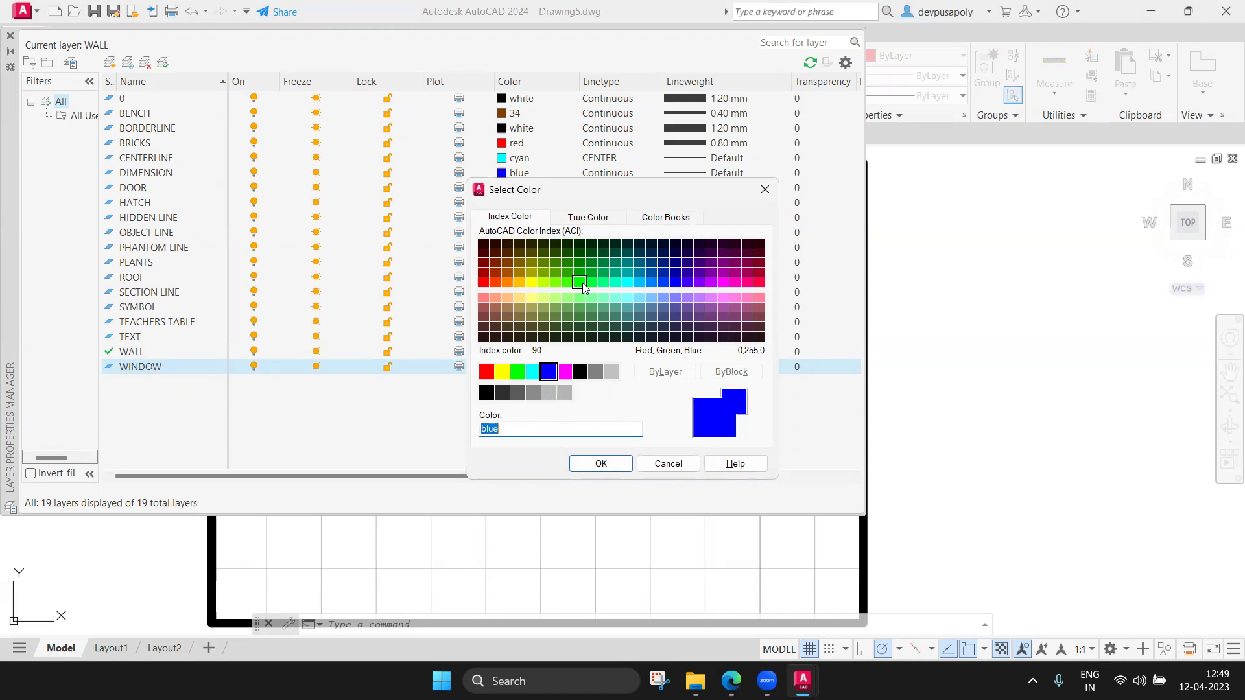
pyautogui.click(733, 283)
pyautogui.click(621, 463)
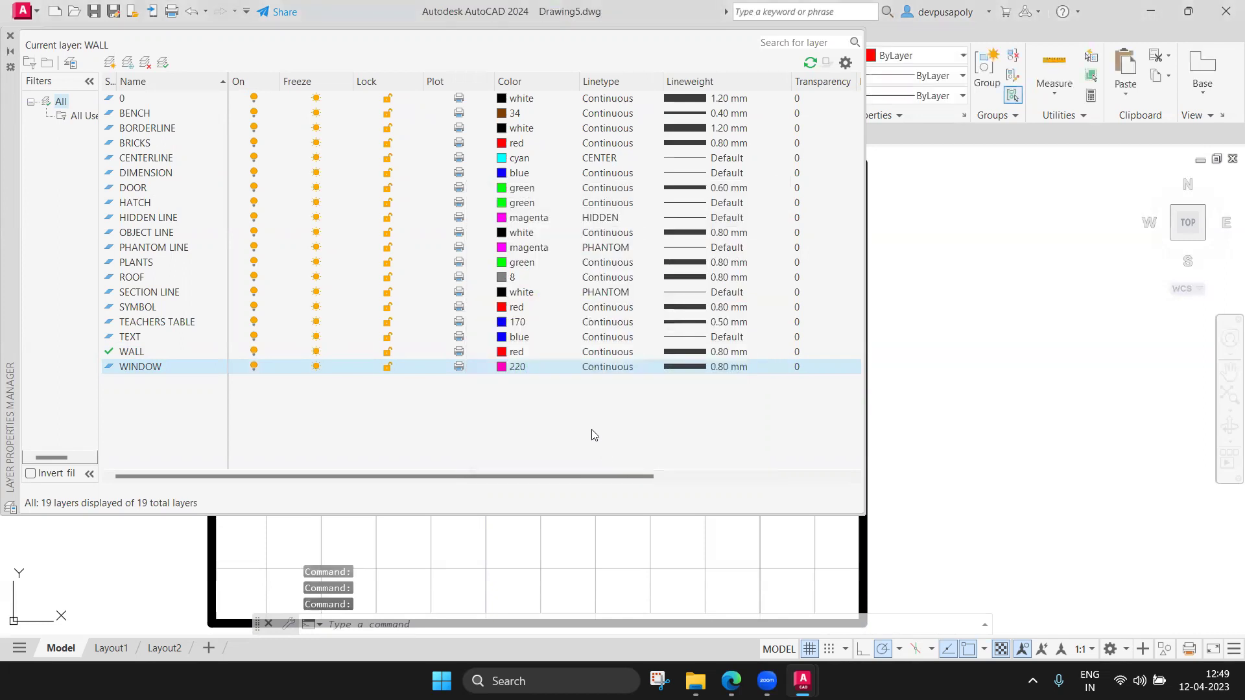
# Give WINDOW a 0.30 mm lineweight and make it the current layer
pyautogui.click(674, 368)
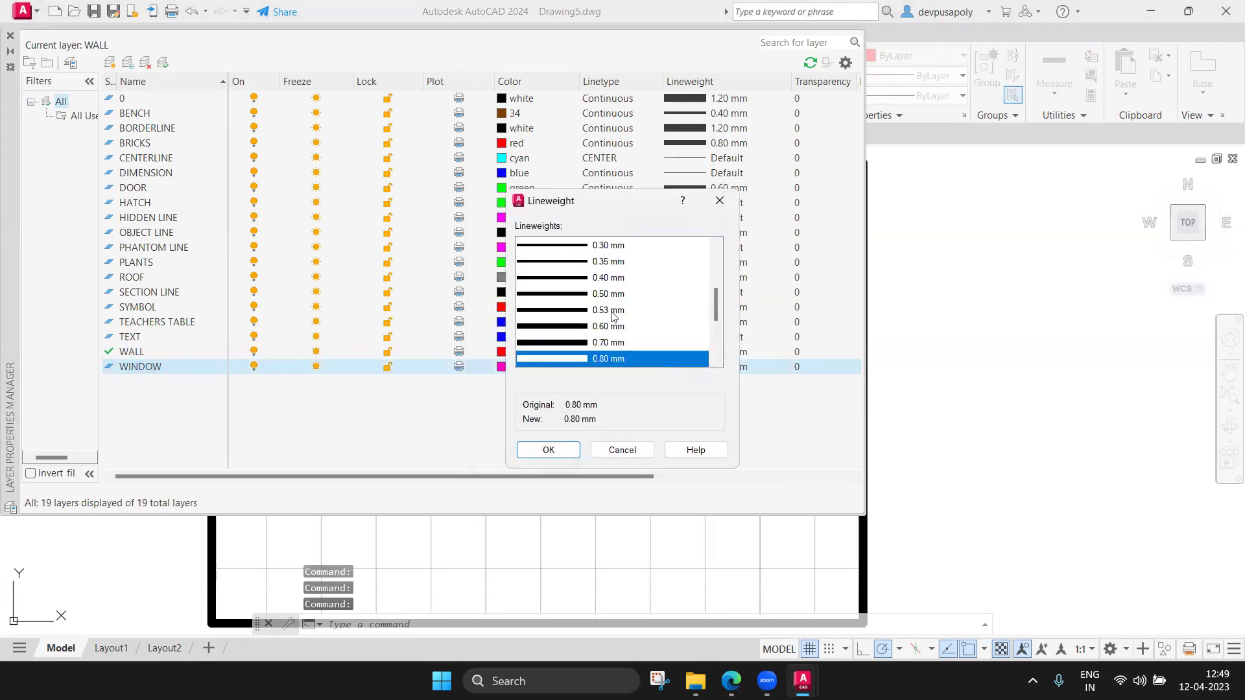
pyautogui.click(608, 246)
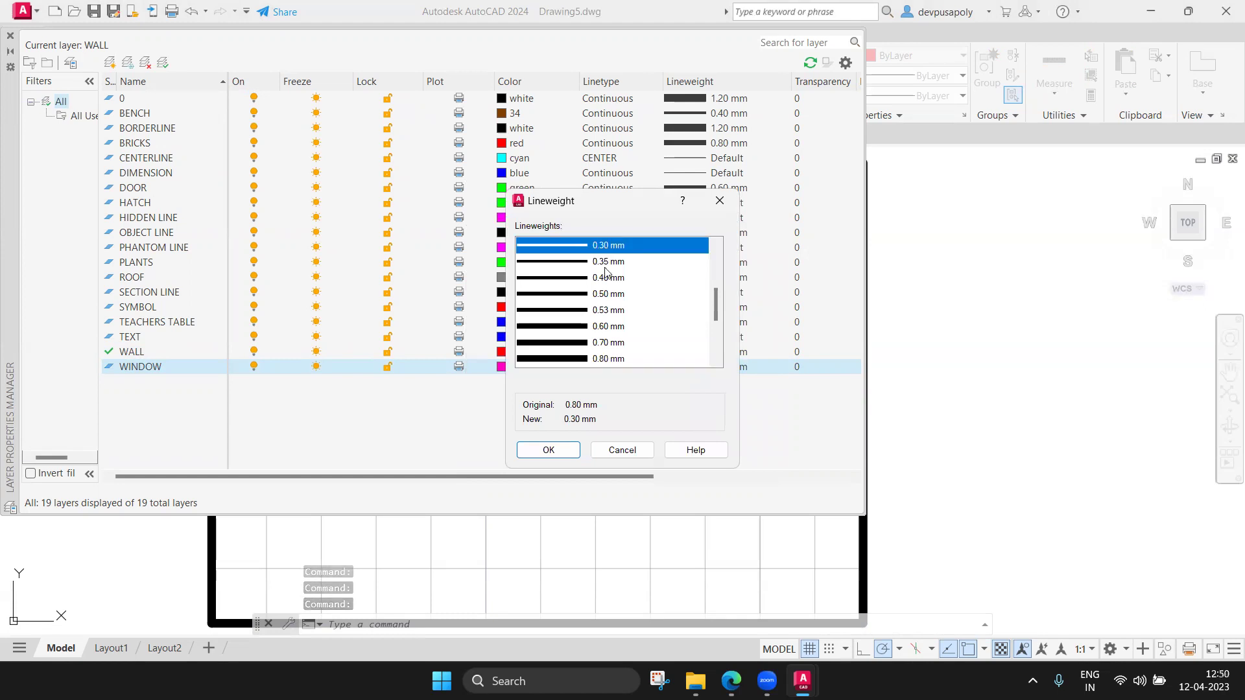
pyautogui.click(549, 450)
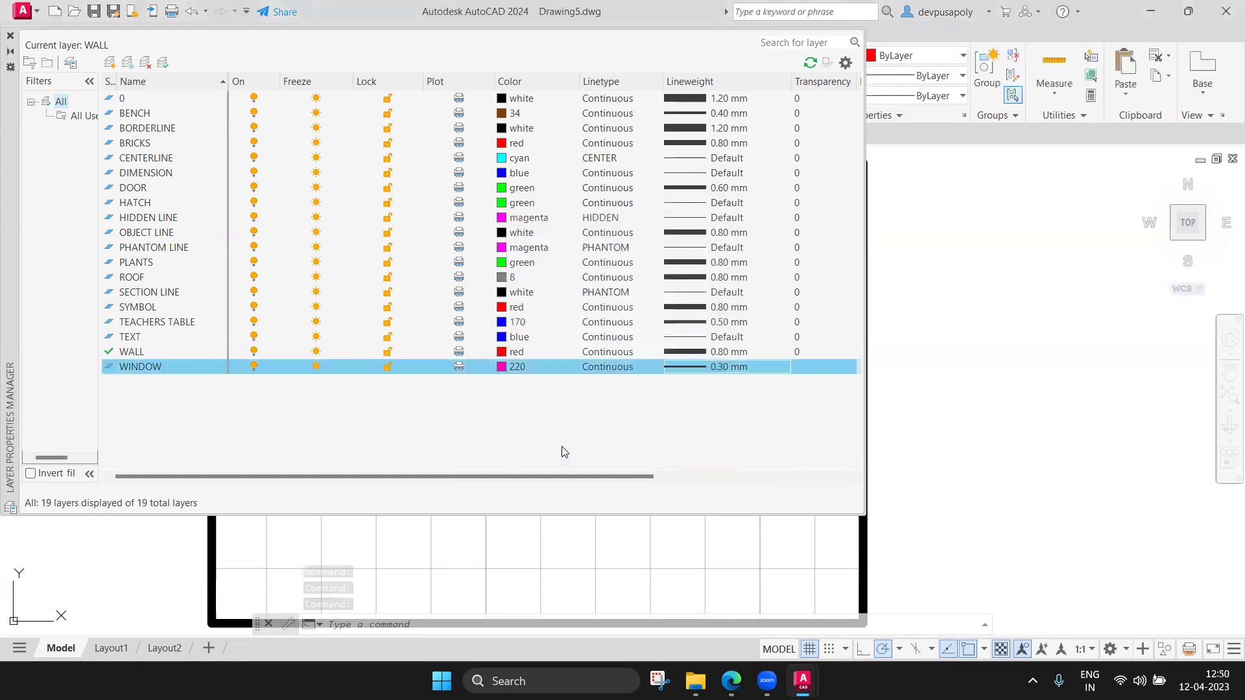
pyautogui.rightClick(149, 369)
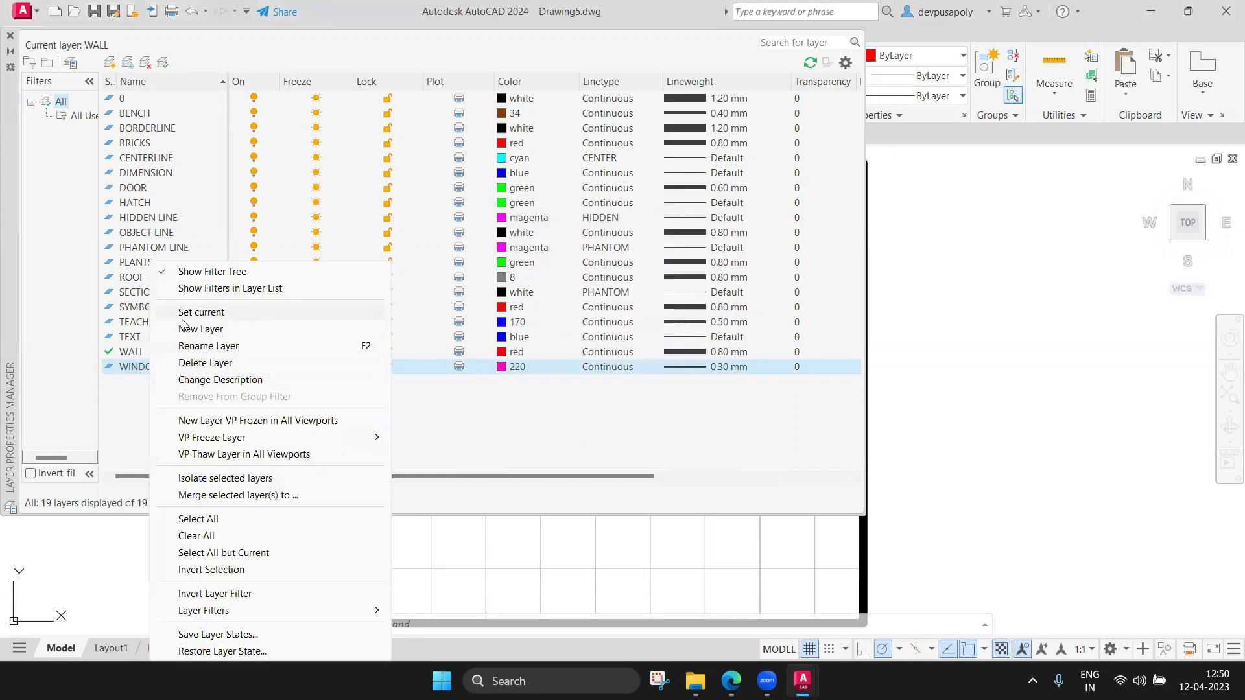
pyautogui.click(183, 313)
pyautogui.click(10, 35)
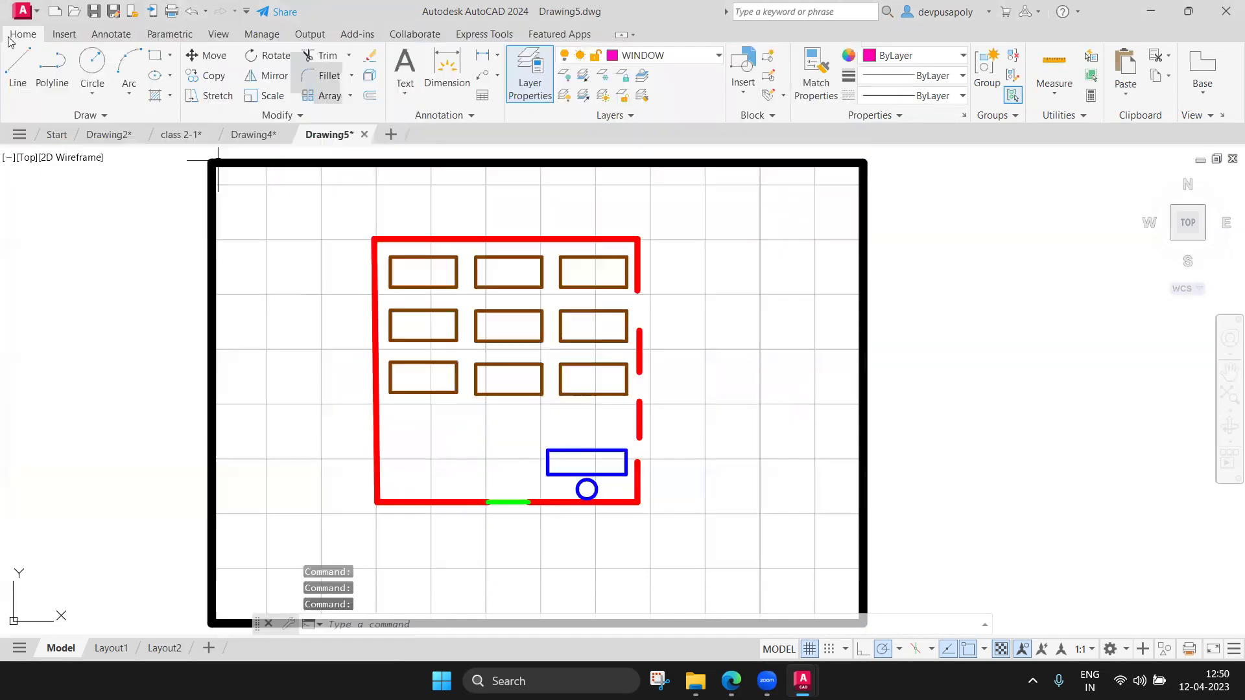
pyautogui.click(17, 65)
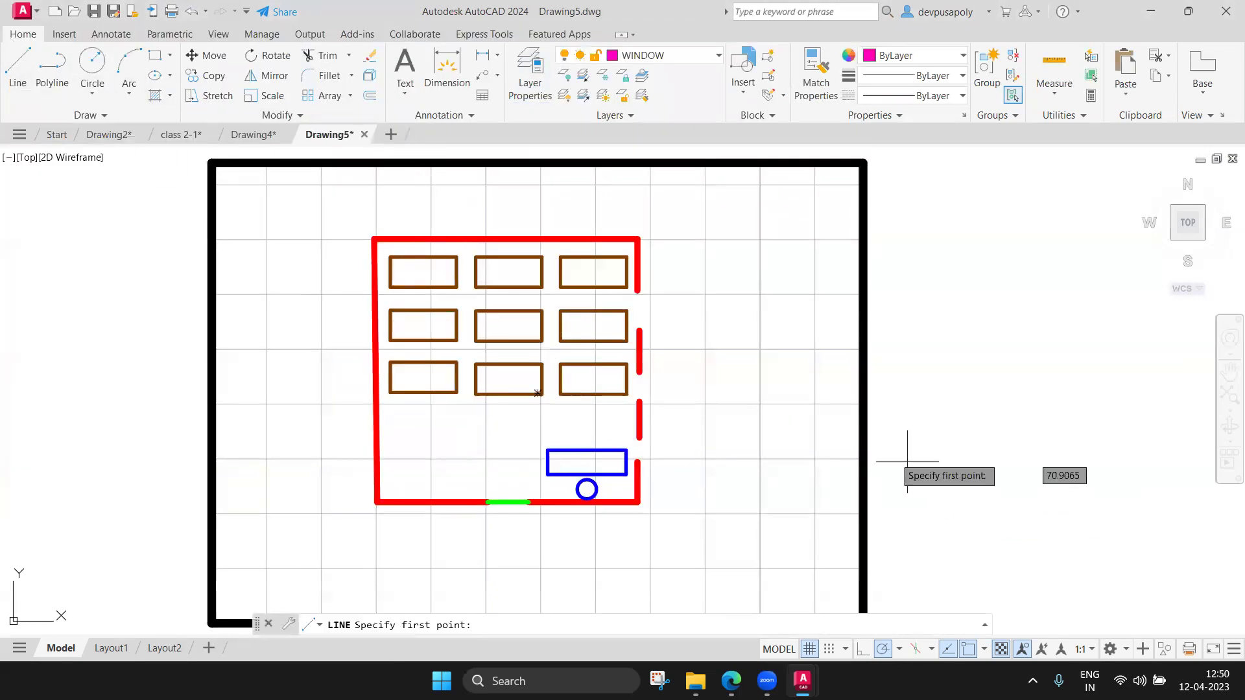
pyautogui.click(638, 290)
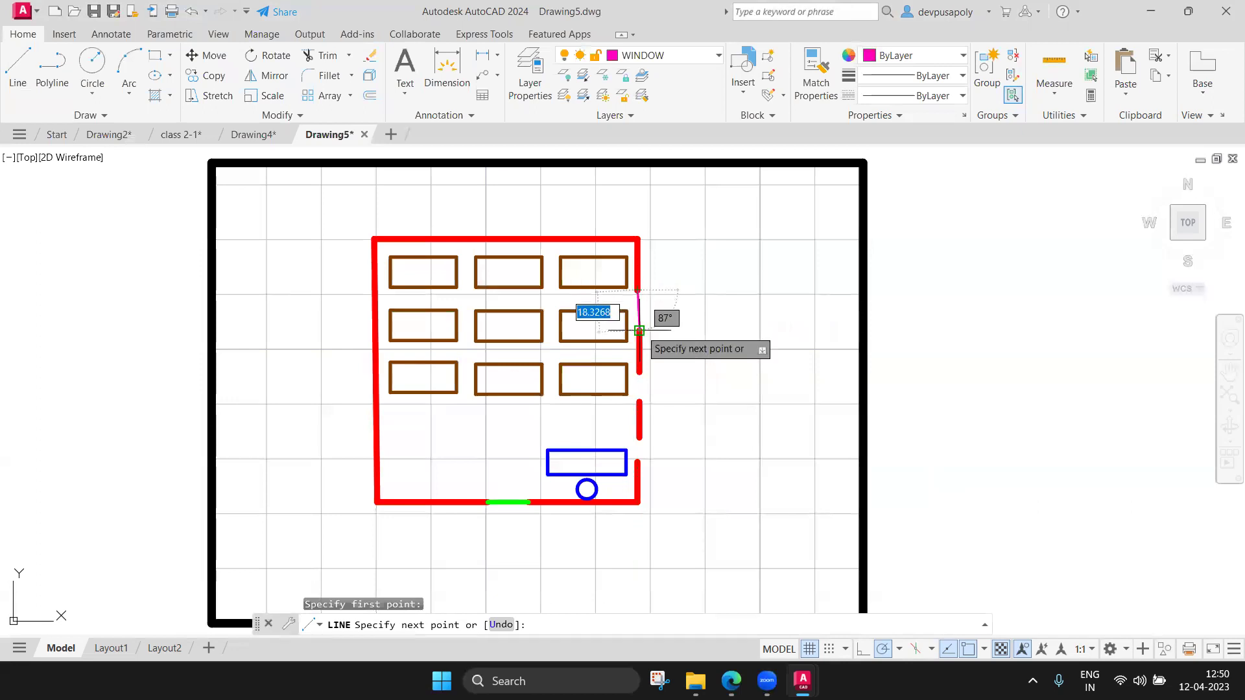
pyautogui.click(639, 330)
pyautogui.press('Escape')
pyautogui.scroll(2, 674, 329)
pyautogui.click(618, 304)
pyautogui.press('Delete')
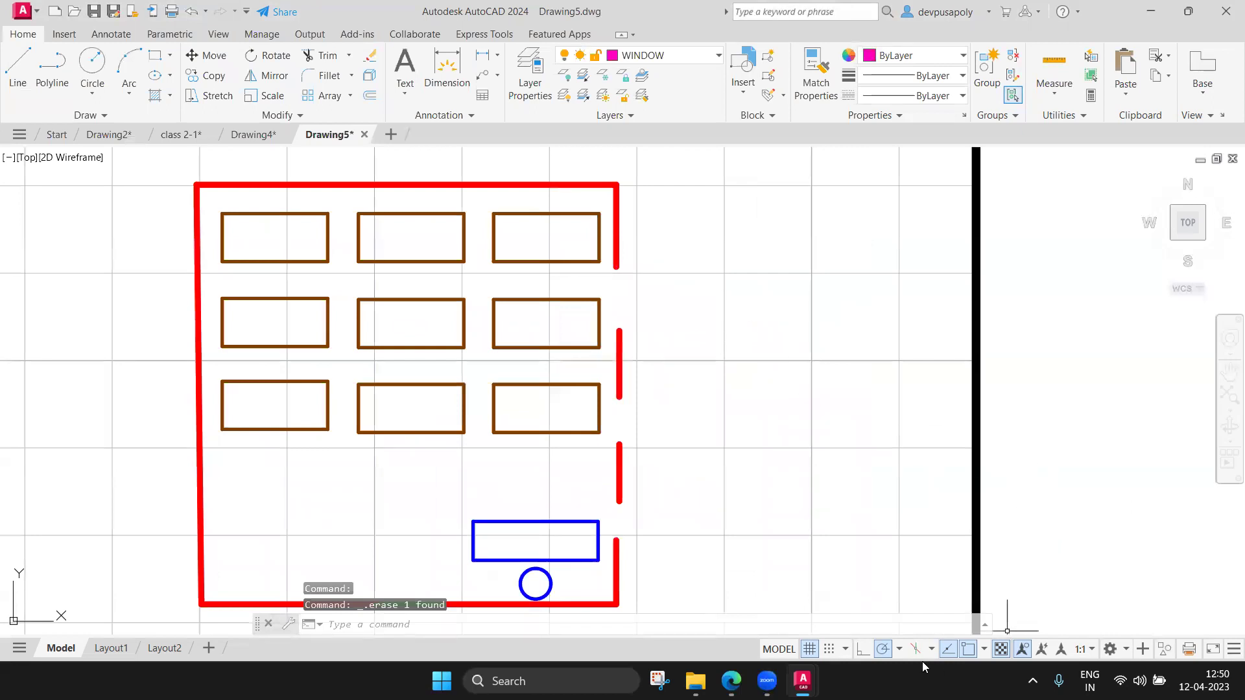
pyautogui.press('F8')
pyautogui.write('l')
pyautogui.press('Return')
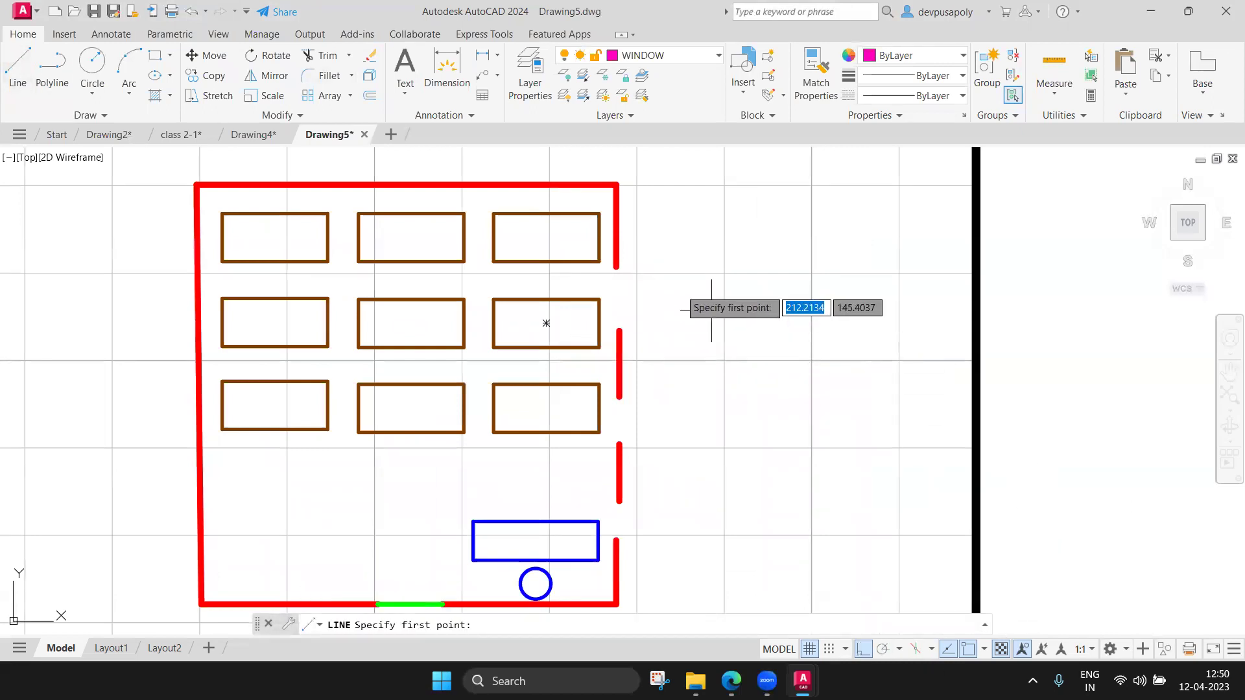
pyautogui.click(616, 266)
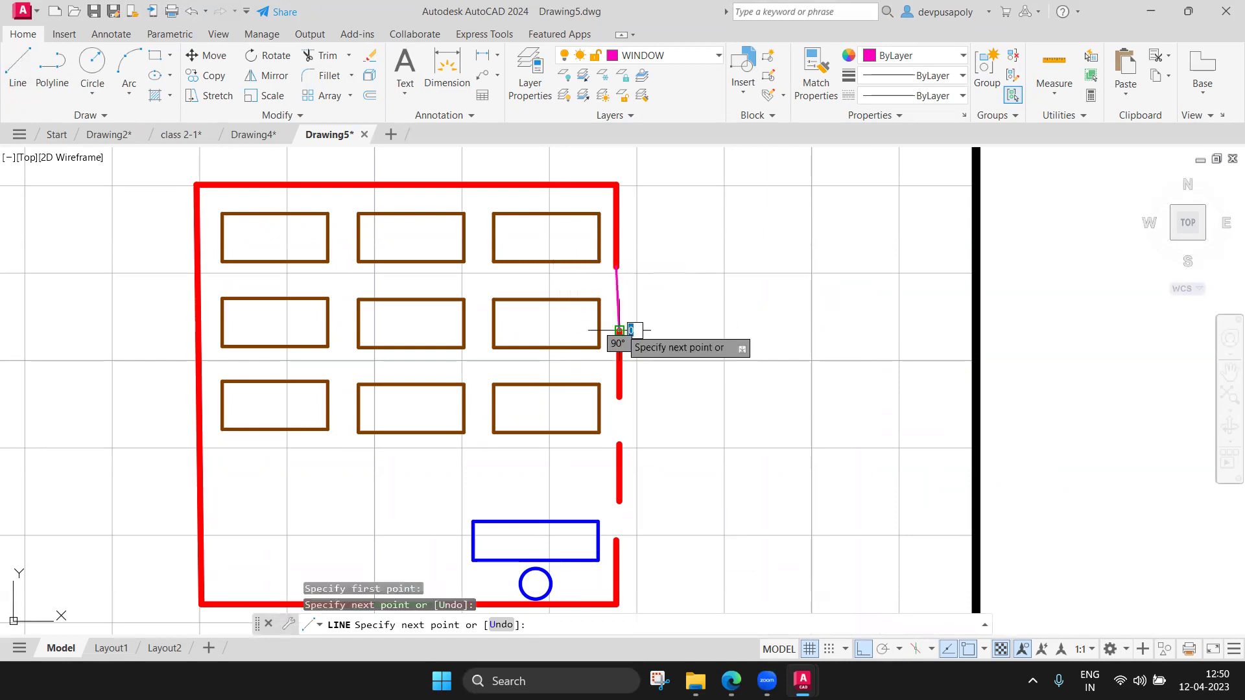
pyautogui.click(620, 330)
pyautogui.press('Return')
pyautogui.click(17, 72)
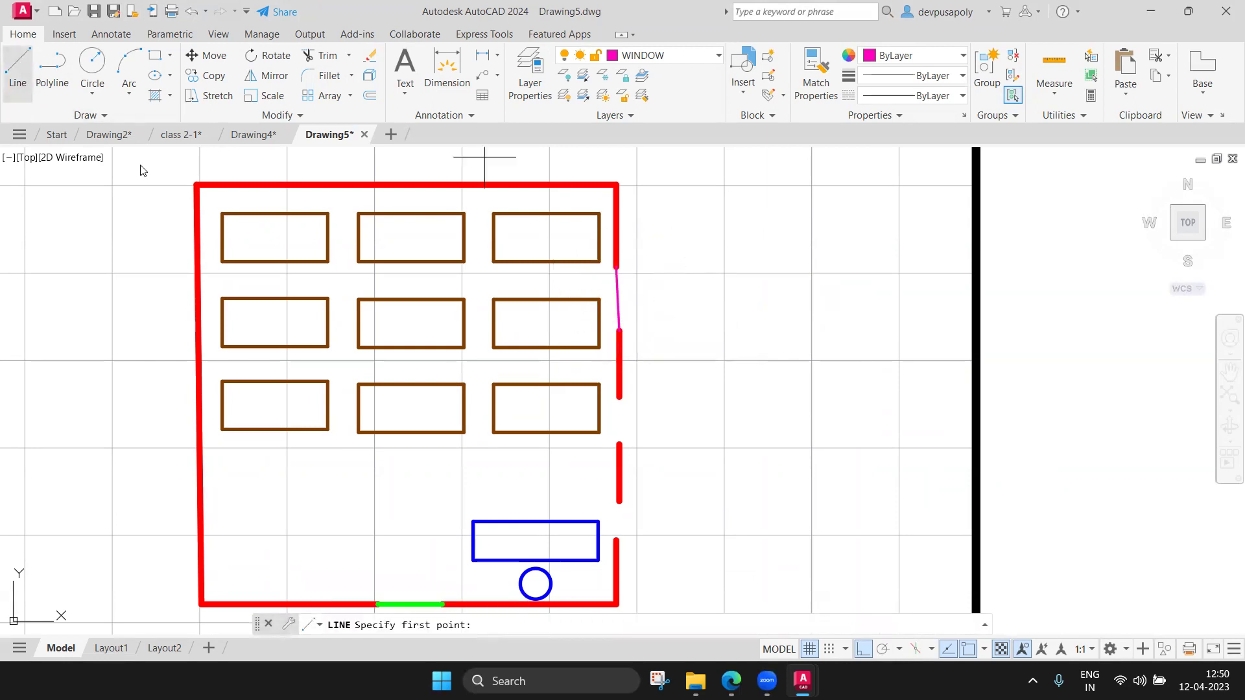
pyautogui.press('Escape')
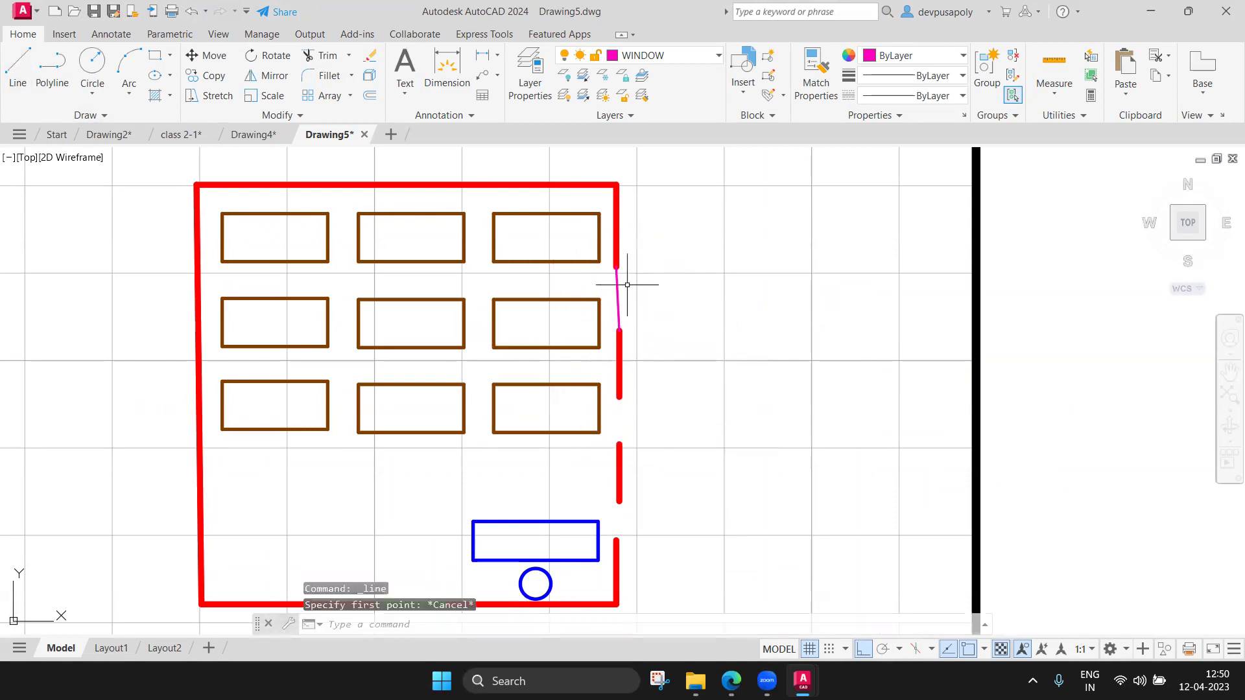
pyautogui.click(619, 289)
pyautogui.press('Delete')
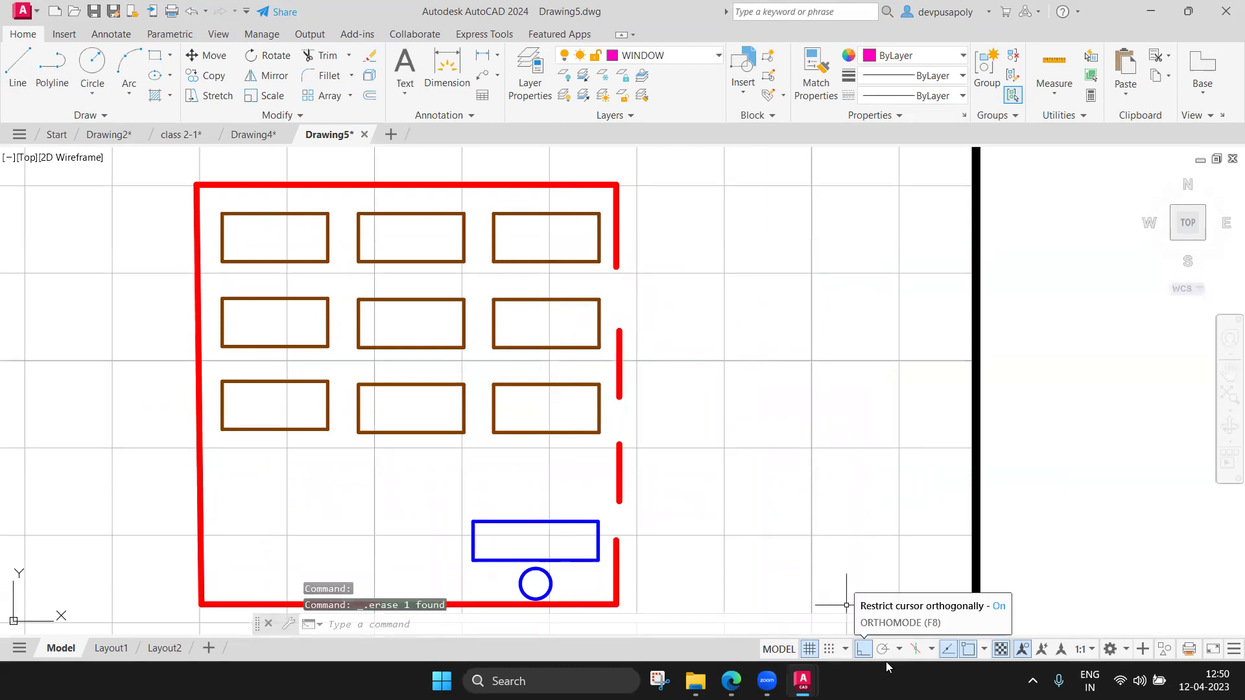
pyautogui.click(618, 374)
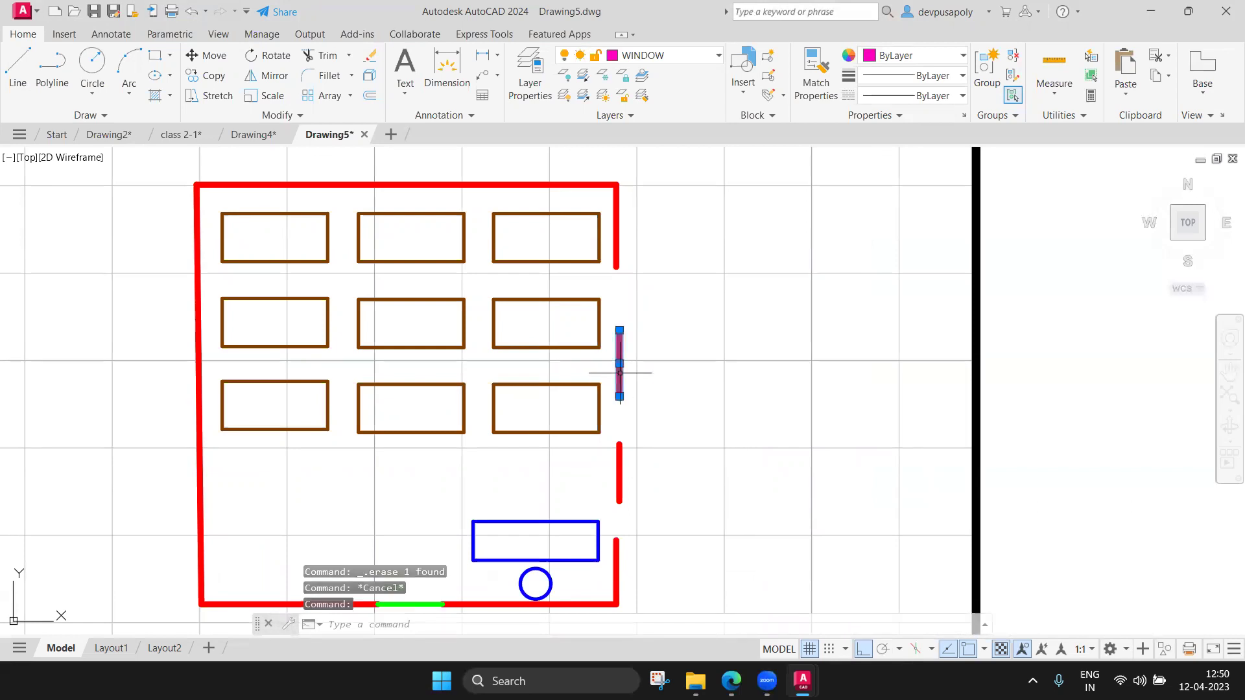
pyautogui.moveTo(619, 374)
pyautogui.mouseDown()
pyautogui.moveTo(619, 324)
pyautogui.moveTo(617, 371)
pyautogui.mouseUp()
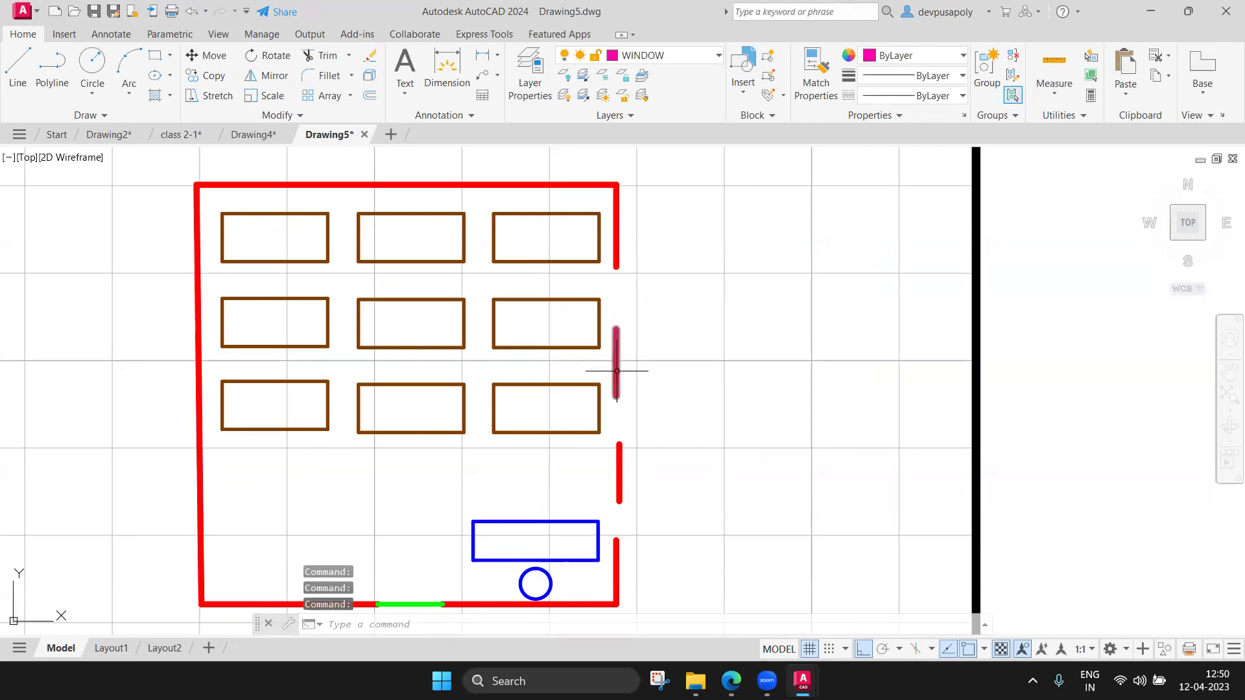
pyautogui.press('Escape')
pyautogui.press('Escape')
pyautogui.click(617, 476)
pyautogui.click(619, 472)
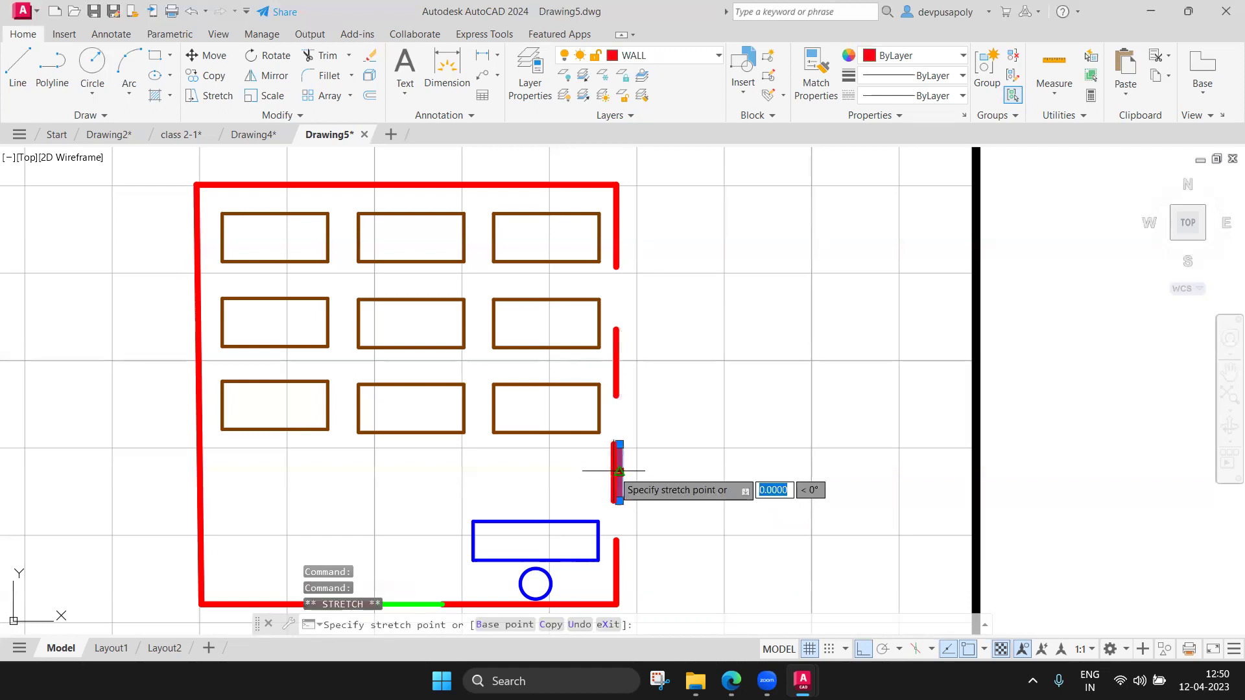
pyautogui.press('Escape')
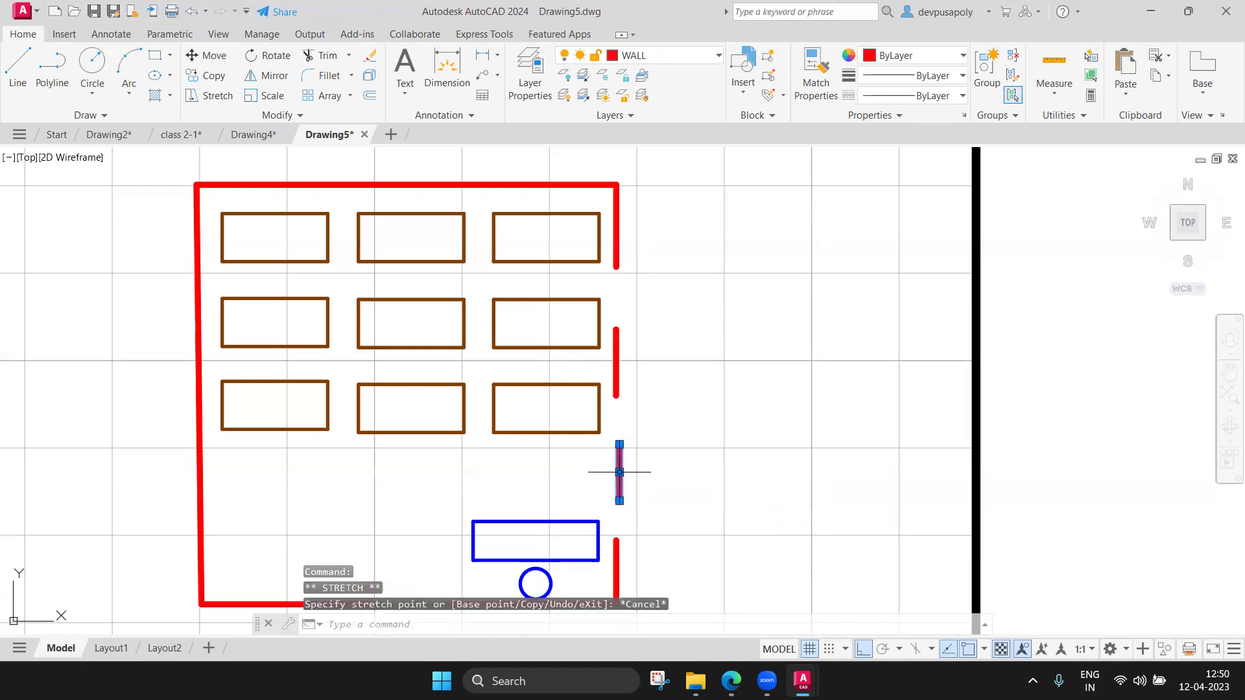
pyautogui.click(619, 472)
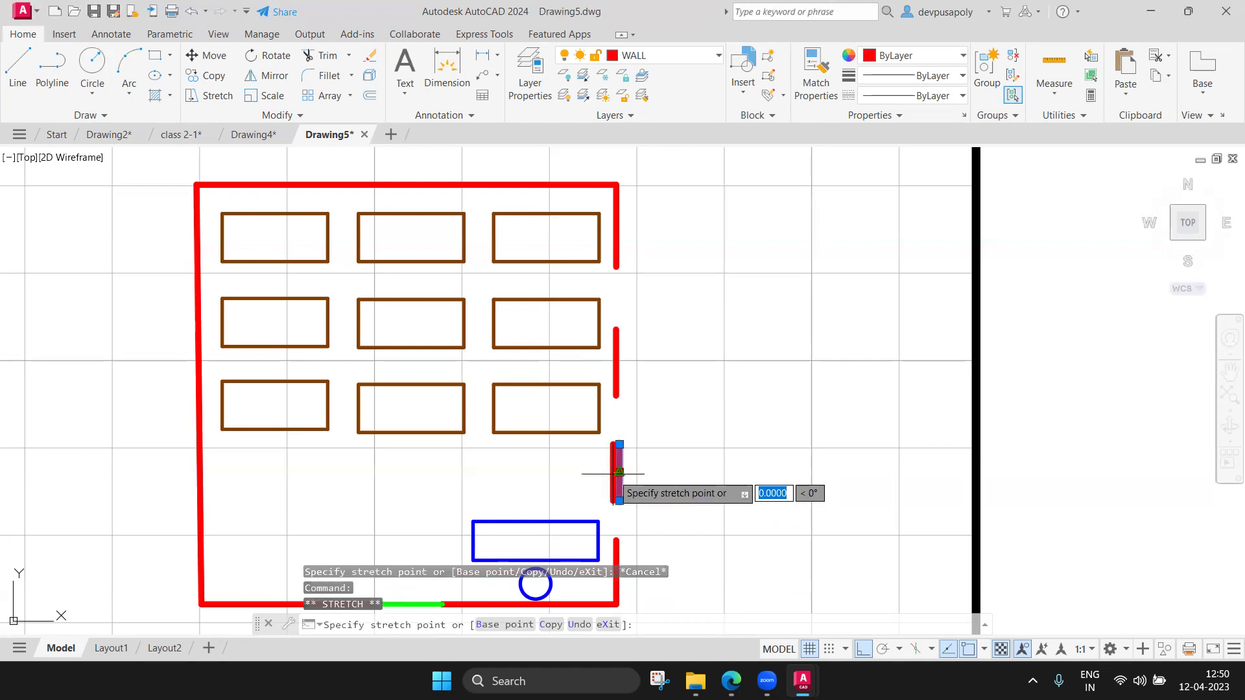
pyautogui.click(619, 472)
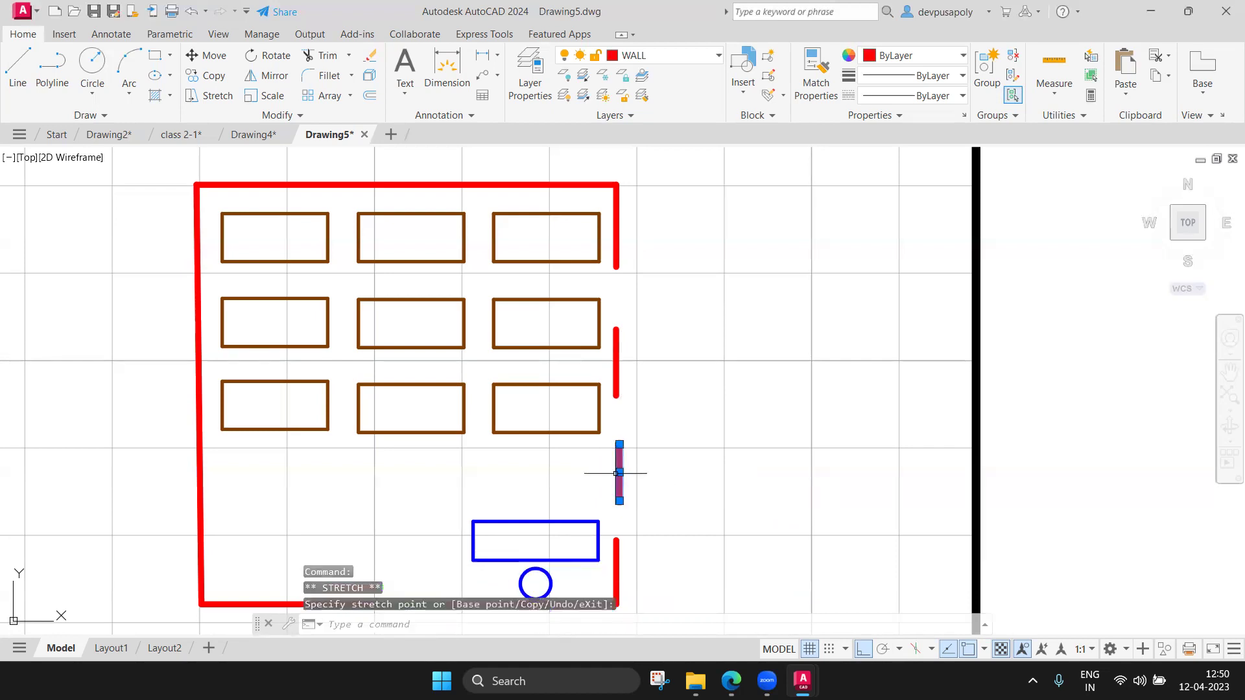
pyautogui.click(619, 465)
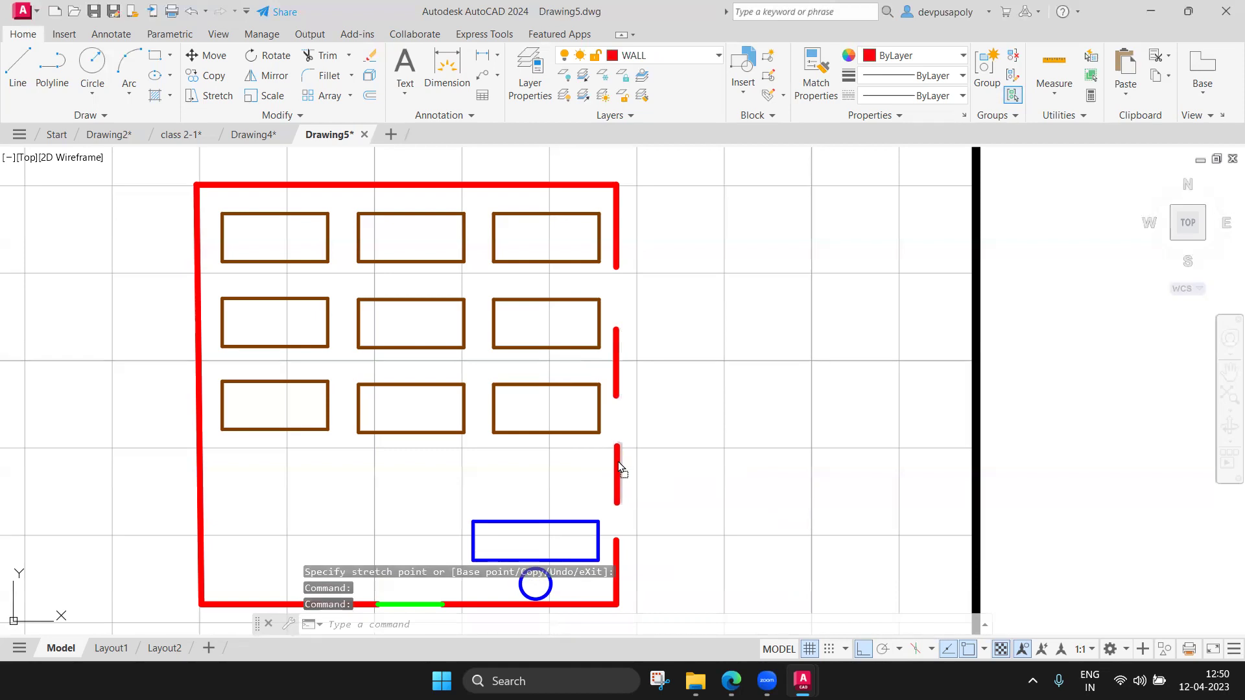
pyautogui.press('Escape')
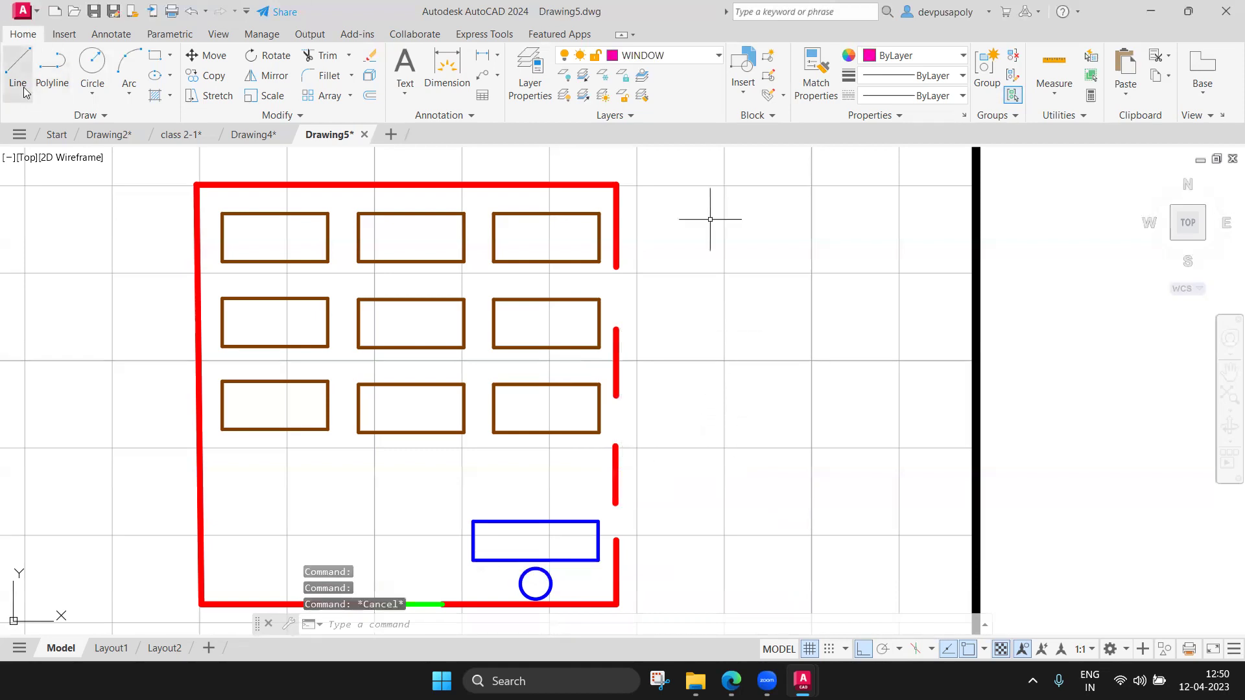
# Draw magenta window lines across the top, middle and lowest right-wall openings
pyautogui.click(24, 93)
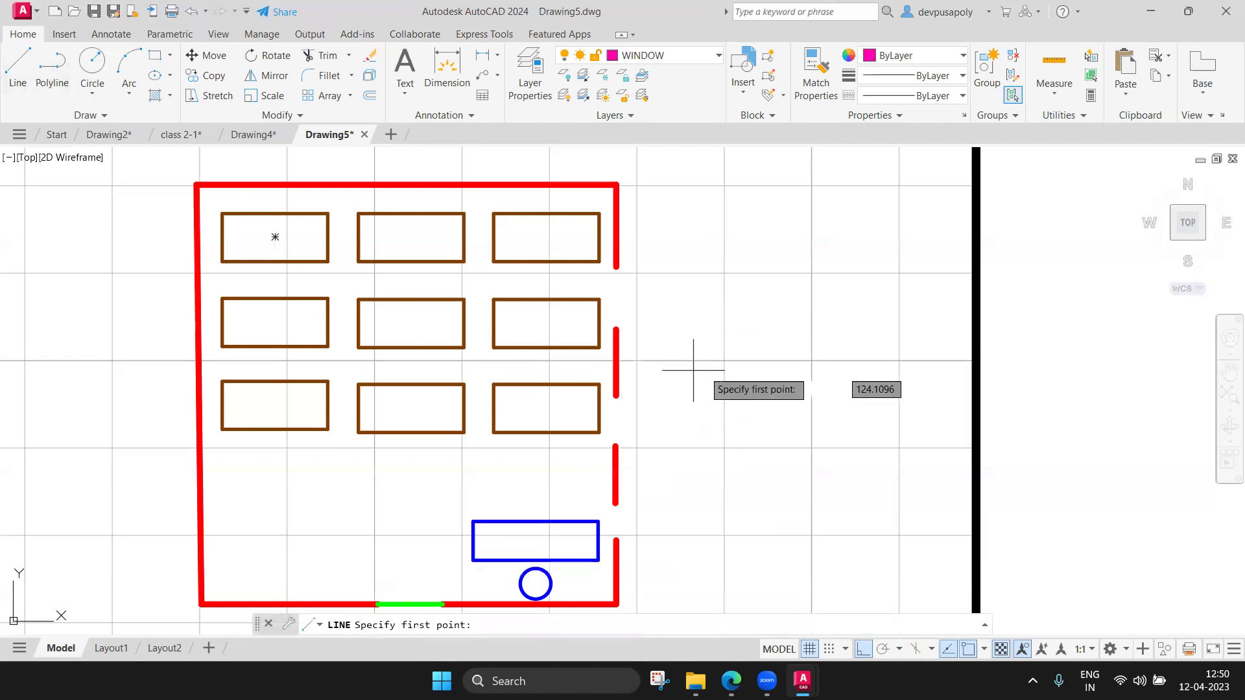
pyautogui.click(616, 266)
pyautogui.click(640, 333)
pyautogui.press('Return')
pyautogui.press('Return')
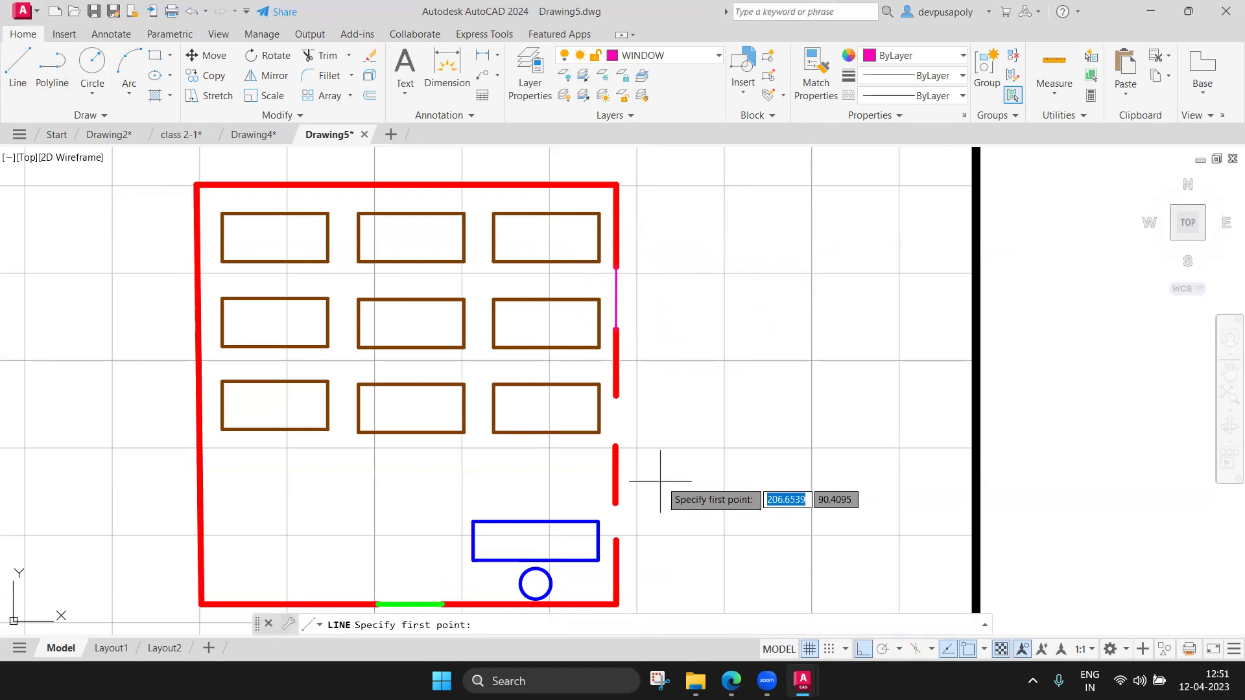
pyautogui.click(615, 397)
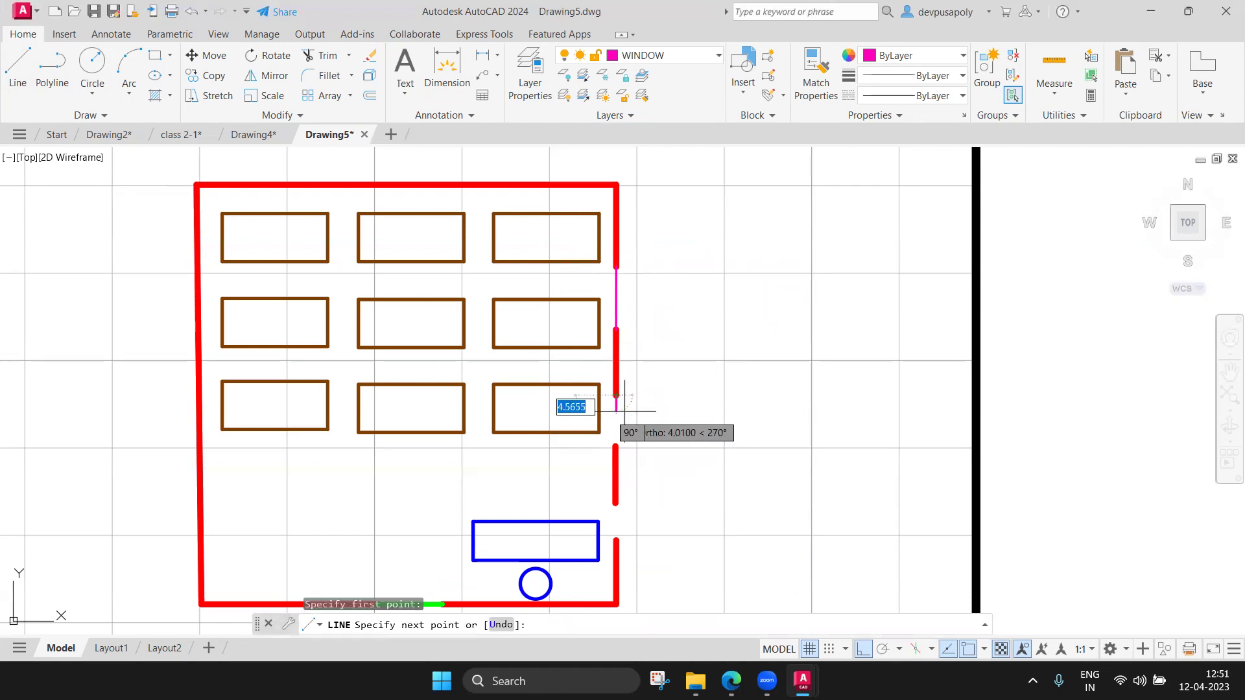
pyautogui.click(615, 446)
pyautogui.press('Escape')
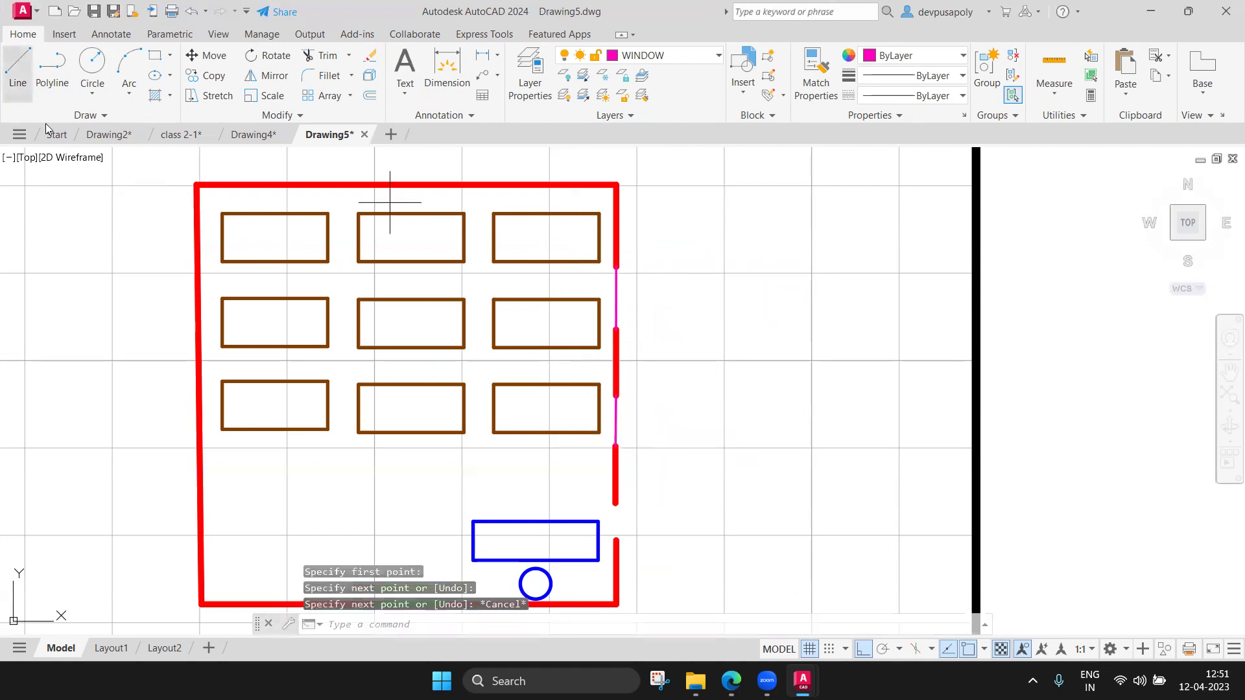
pyautogui.click(17, 72)
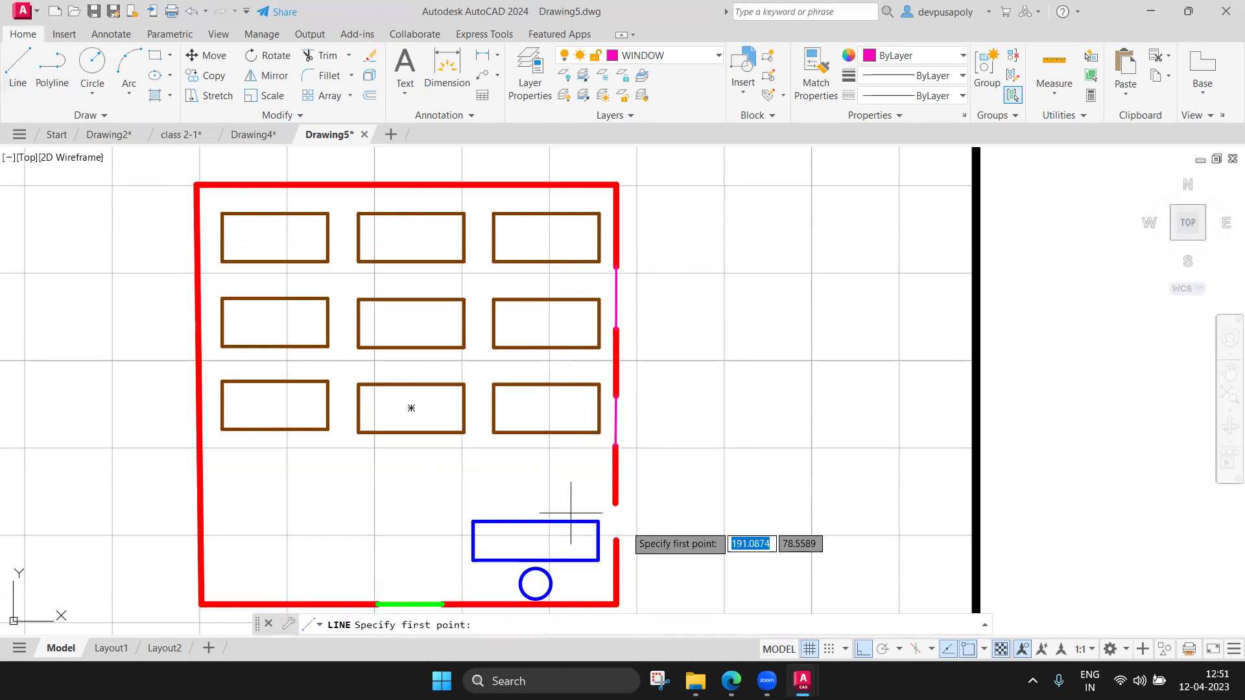
pyautogui.click(616, 503)
pyautogui.click(615, 540)
pyautogui.press('Escape')
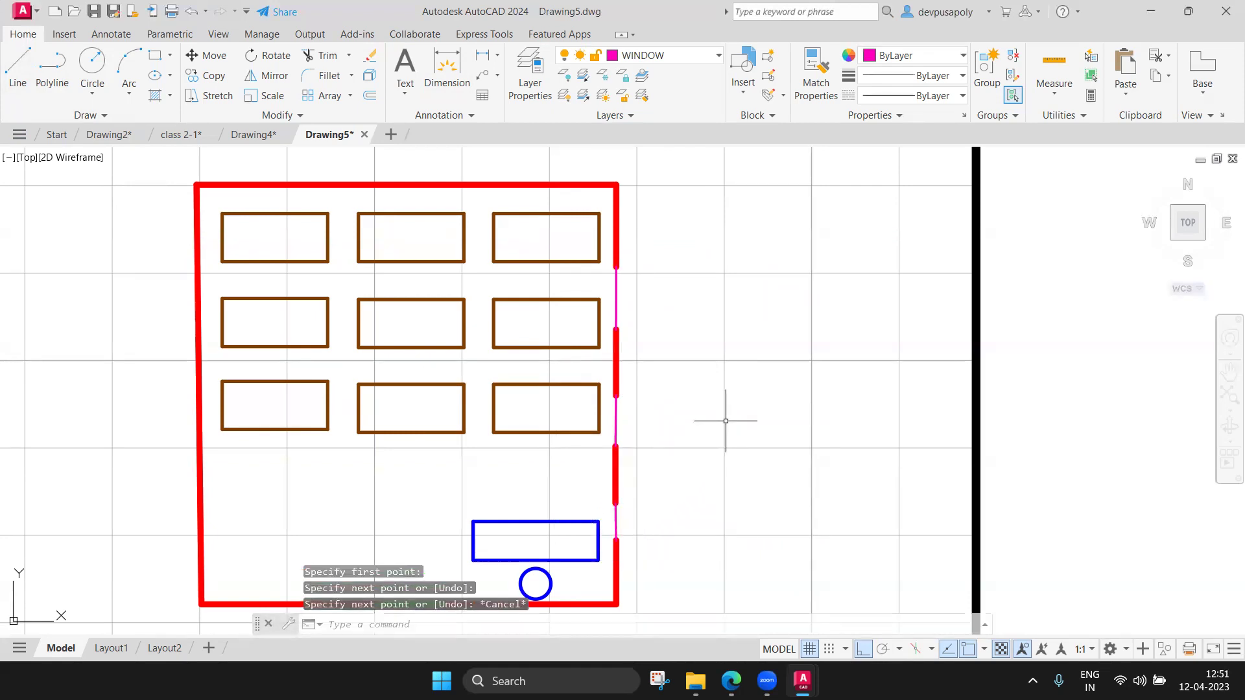
pyautogui.scroll(-2, 726, 421)
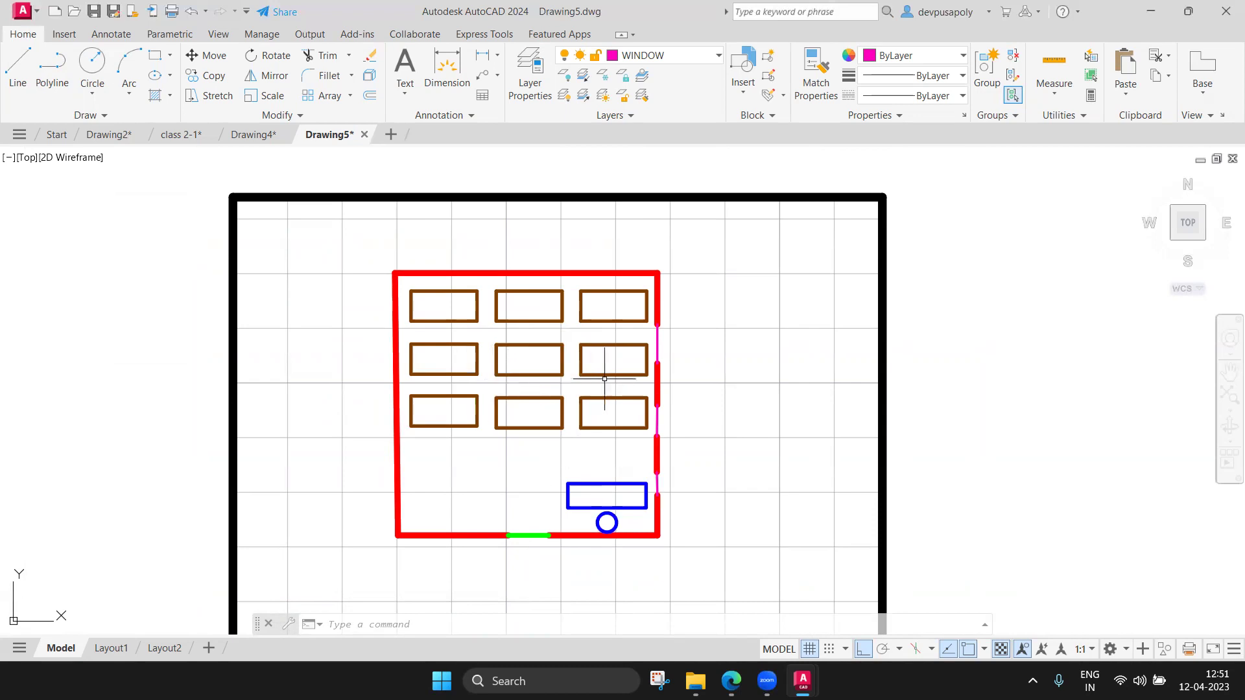
# Lock the WINDOW layer using its padlock in Layer Properties
pyautogui.click(528, 77)
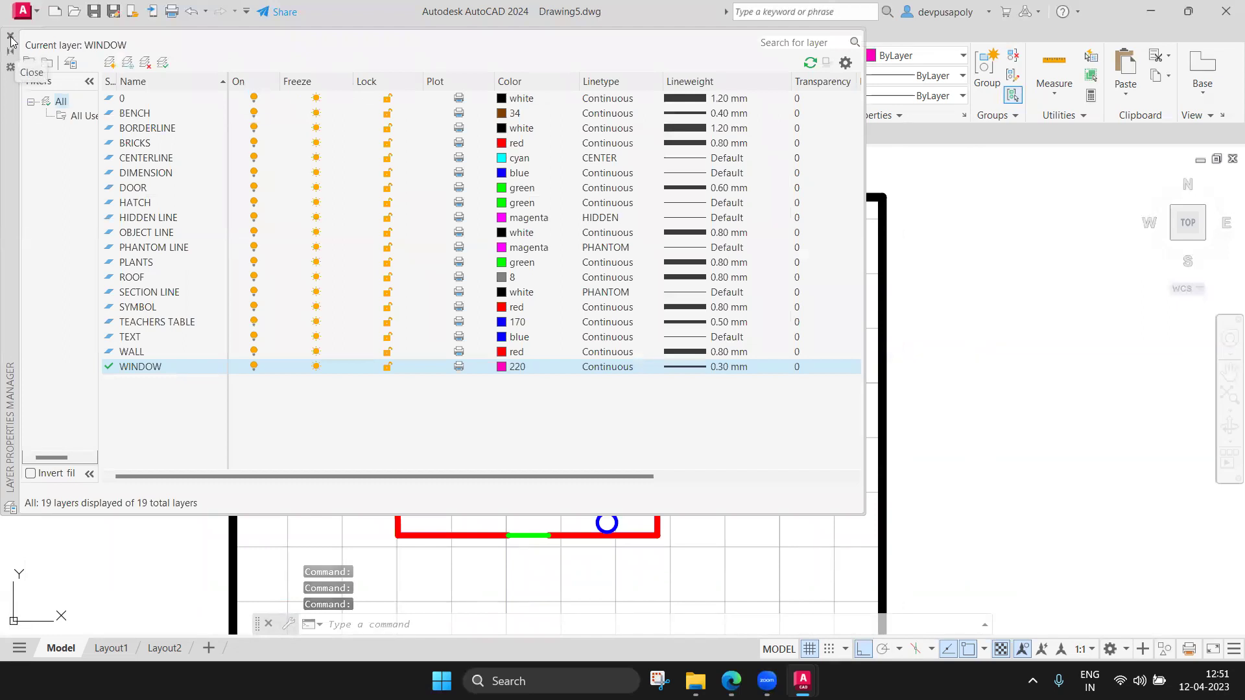
pyautogui.click(387, 367)
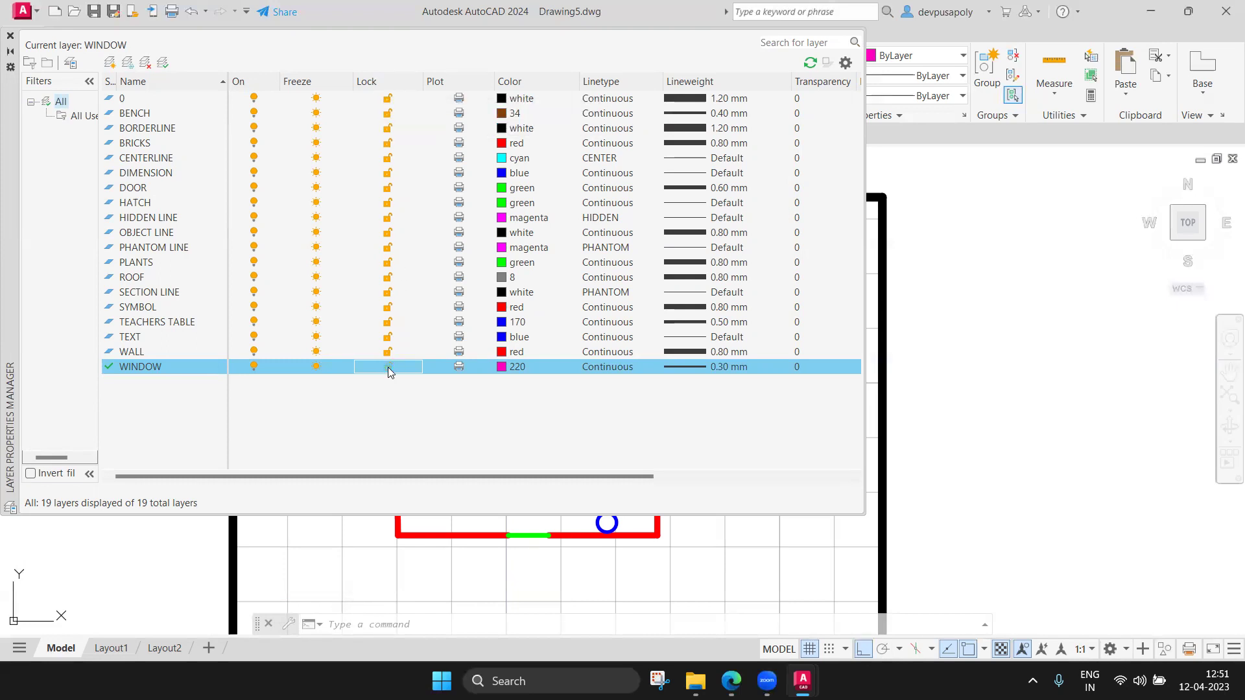
pyautogui.click(10, 36)
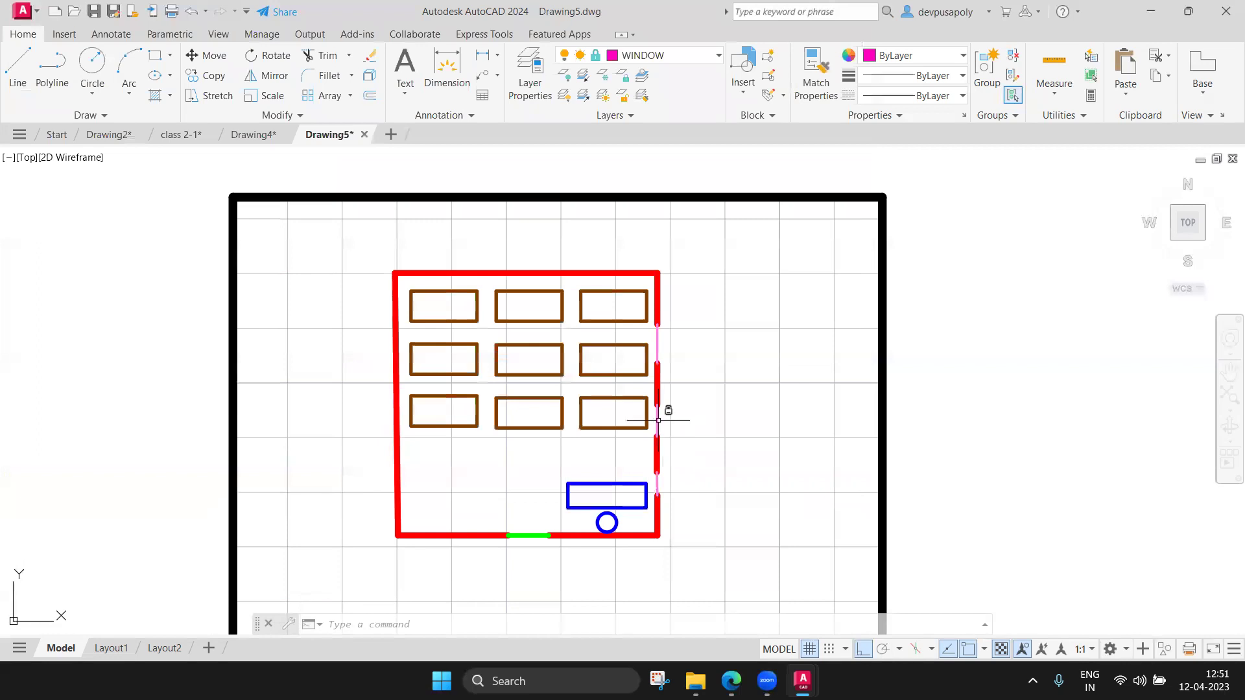
pyautogui.click(667, 355)
pyautogui.click(665, 324)
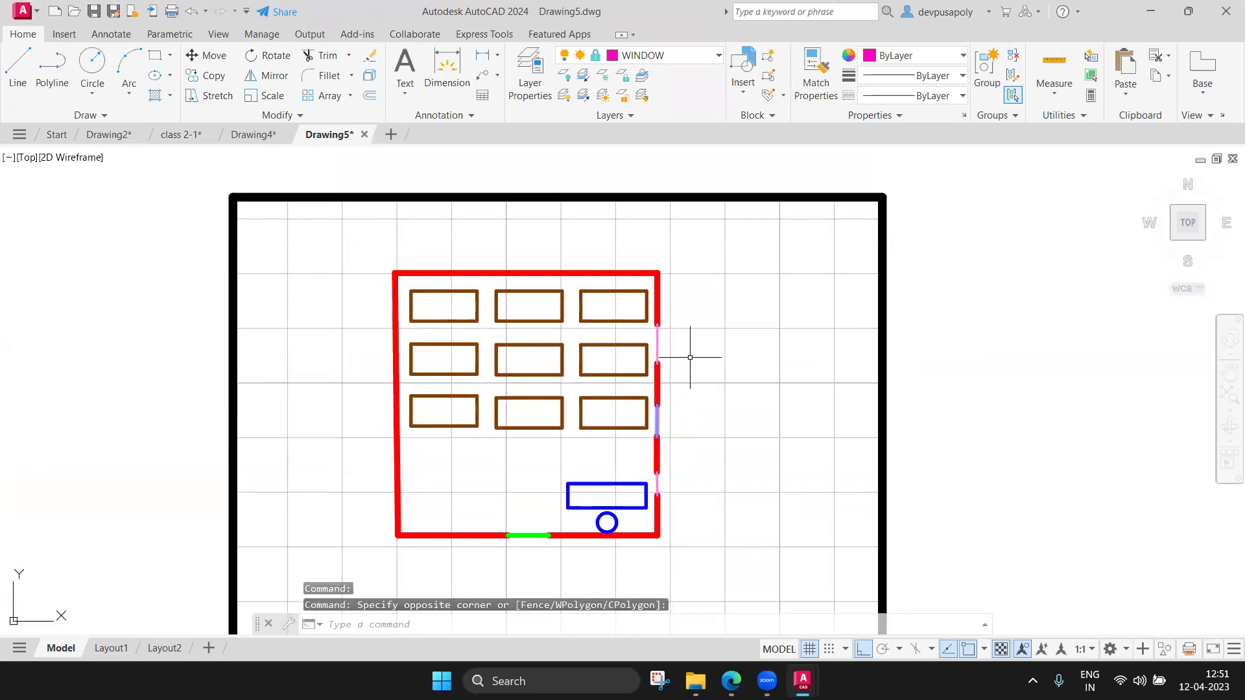
pyautogui.press('Delete')
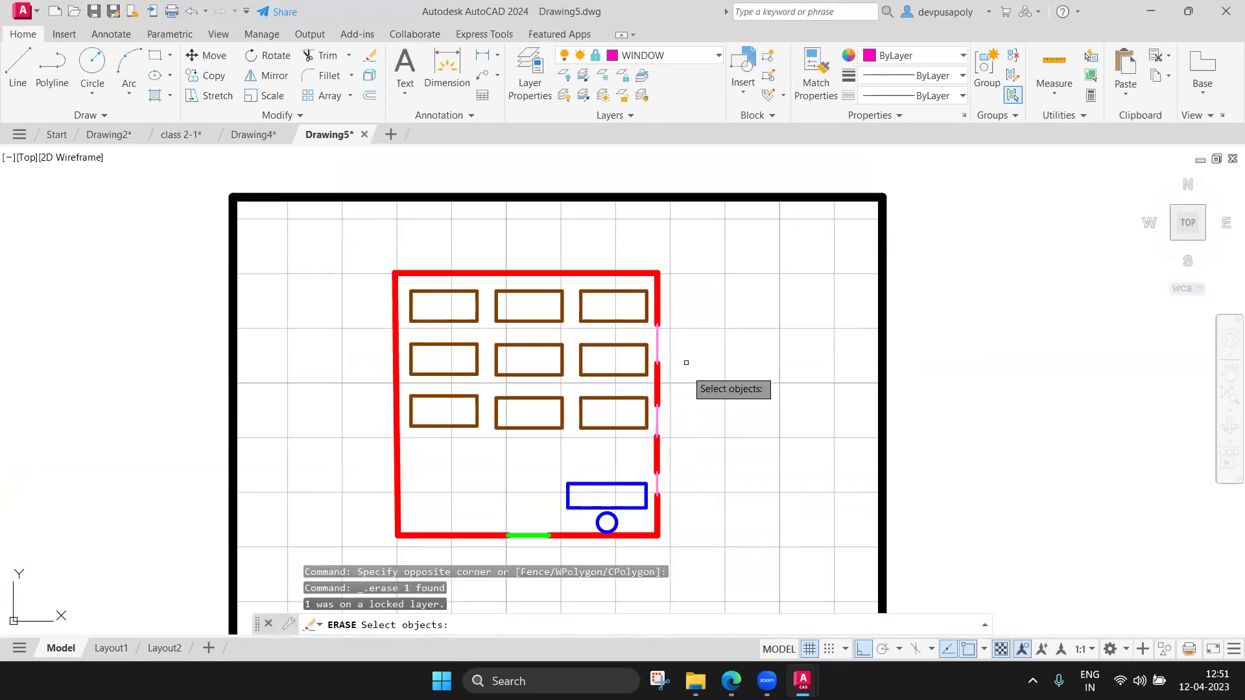
pyautogui.press('Escape')
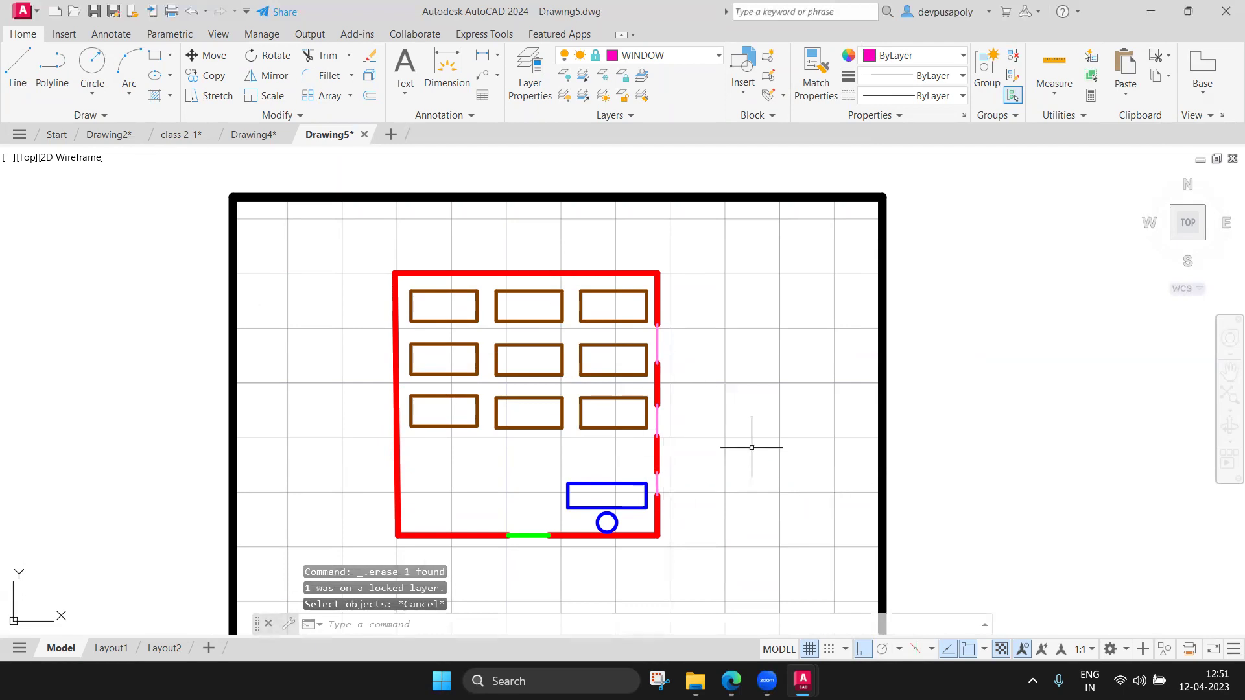
pyautogui.press('Escape')
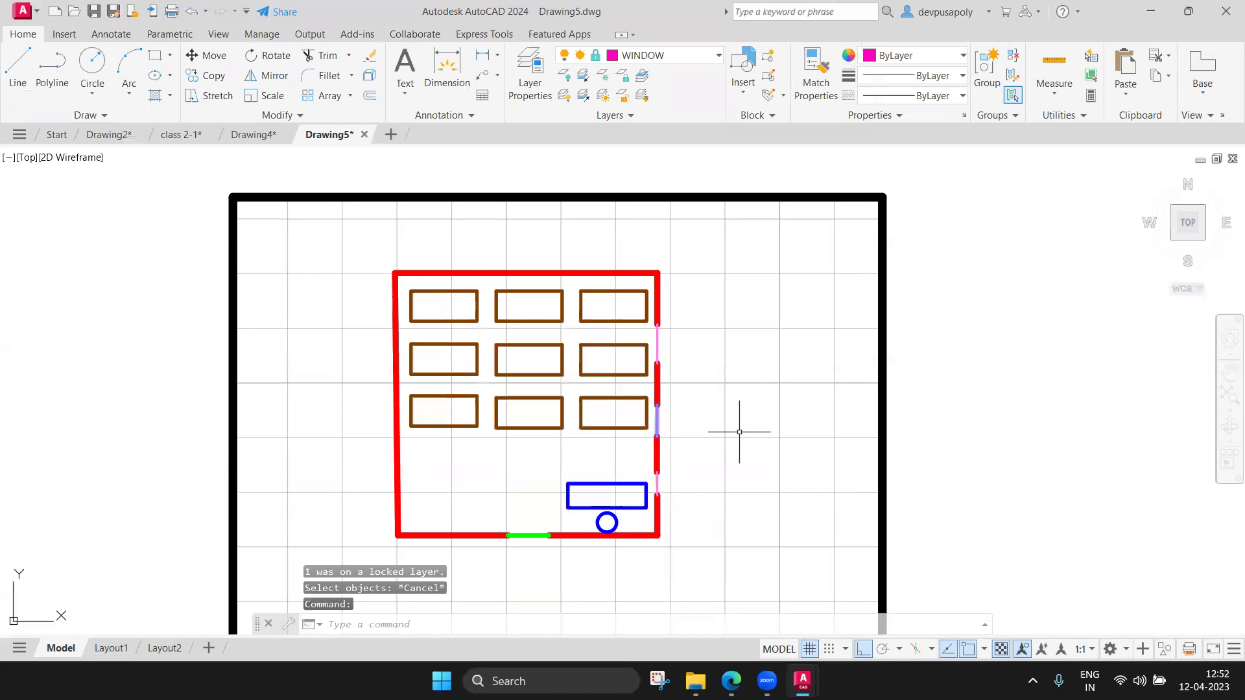
pyautogui.press('Delete')
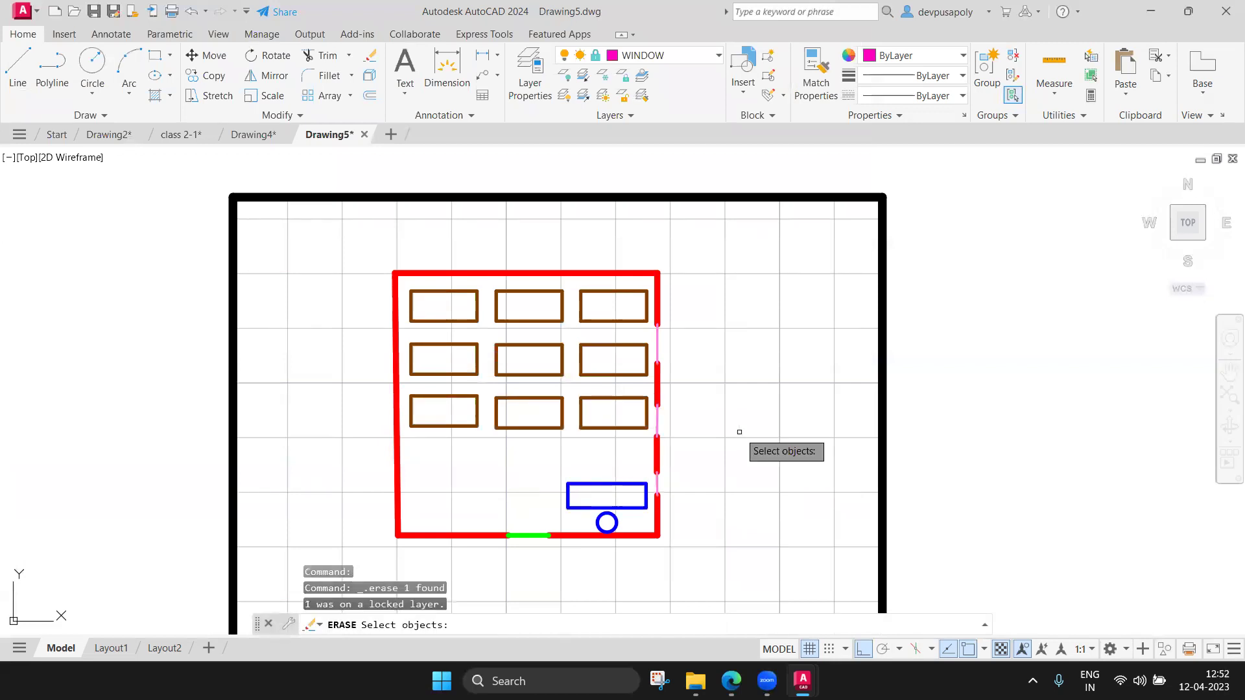
pyautogui.press('Escape')
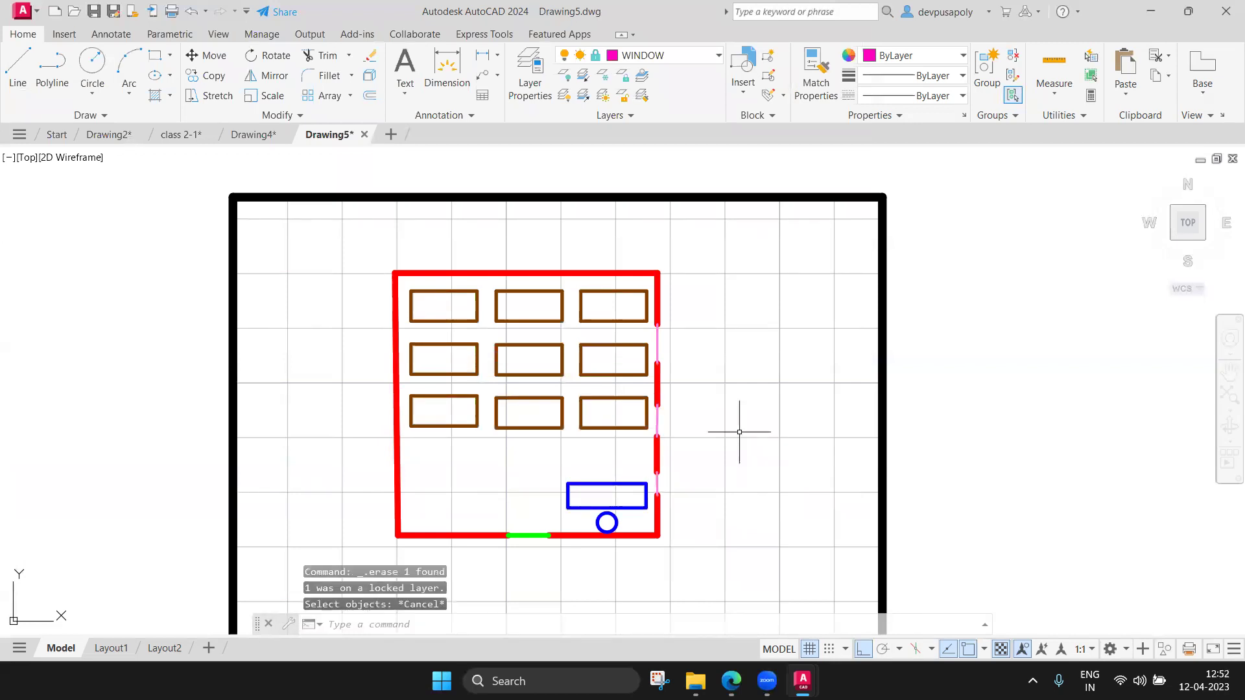
pyautogui.click(527, 397)
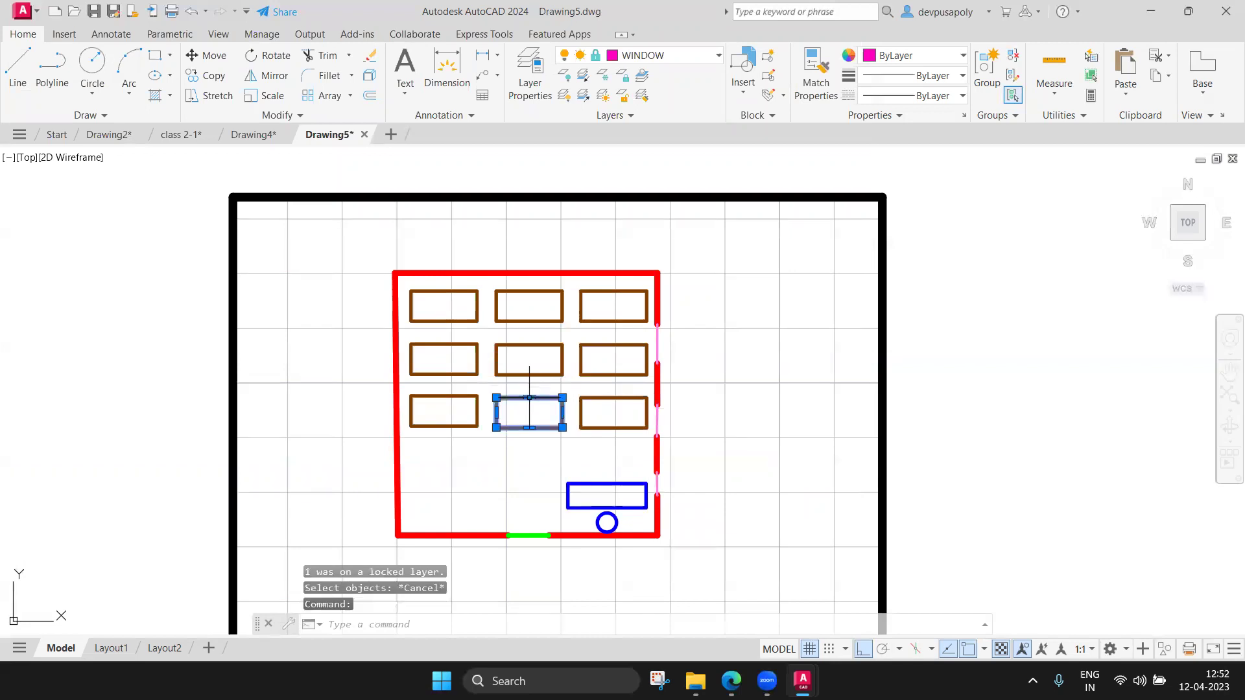
pyautogui.press('Delete')
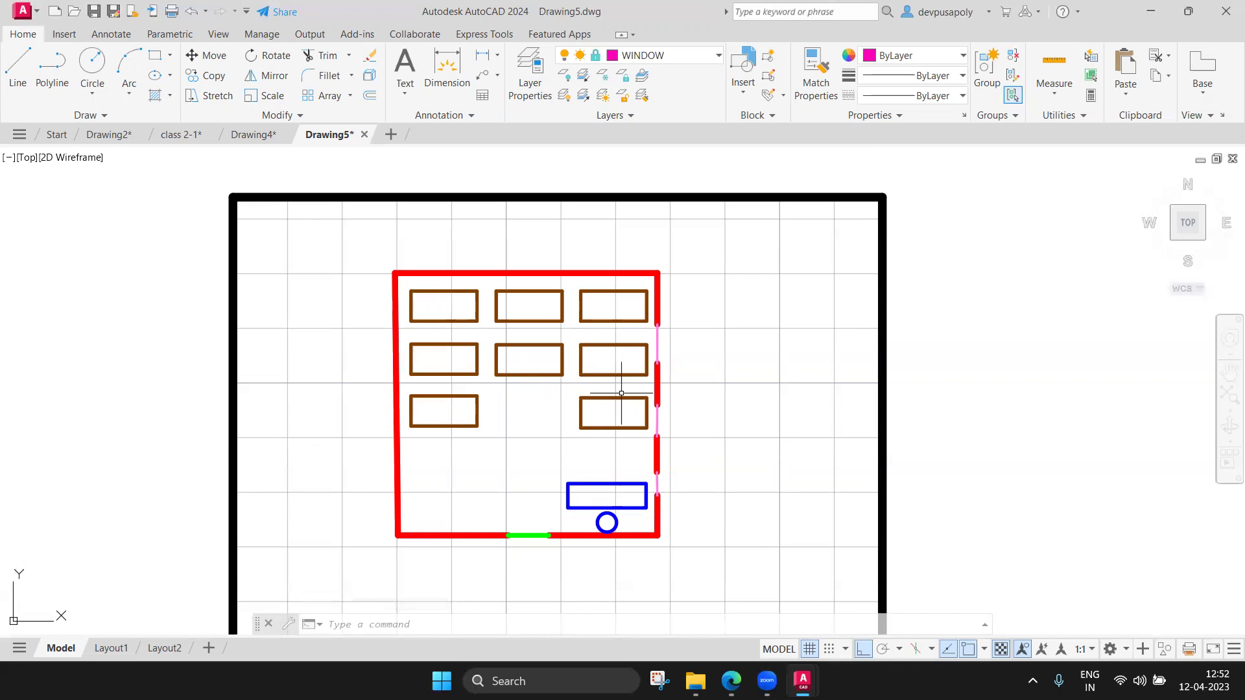
pyautogui.hotkey('ctrl', 'z')
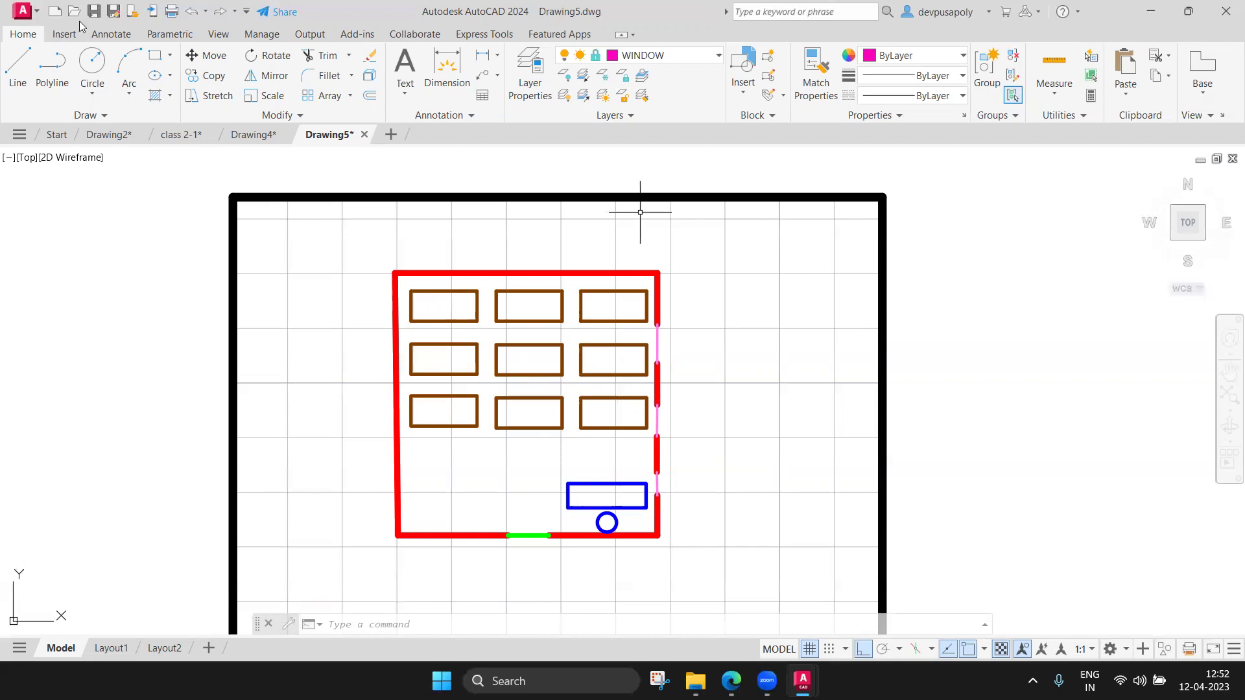
# Save the classroom drawing as CLASS 2-LAYER in the AutoCAD Classwork folder
pyautogui.click(114, 11)
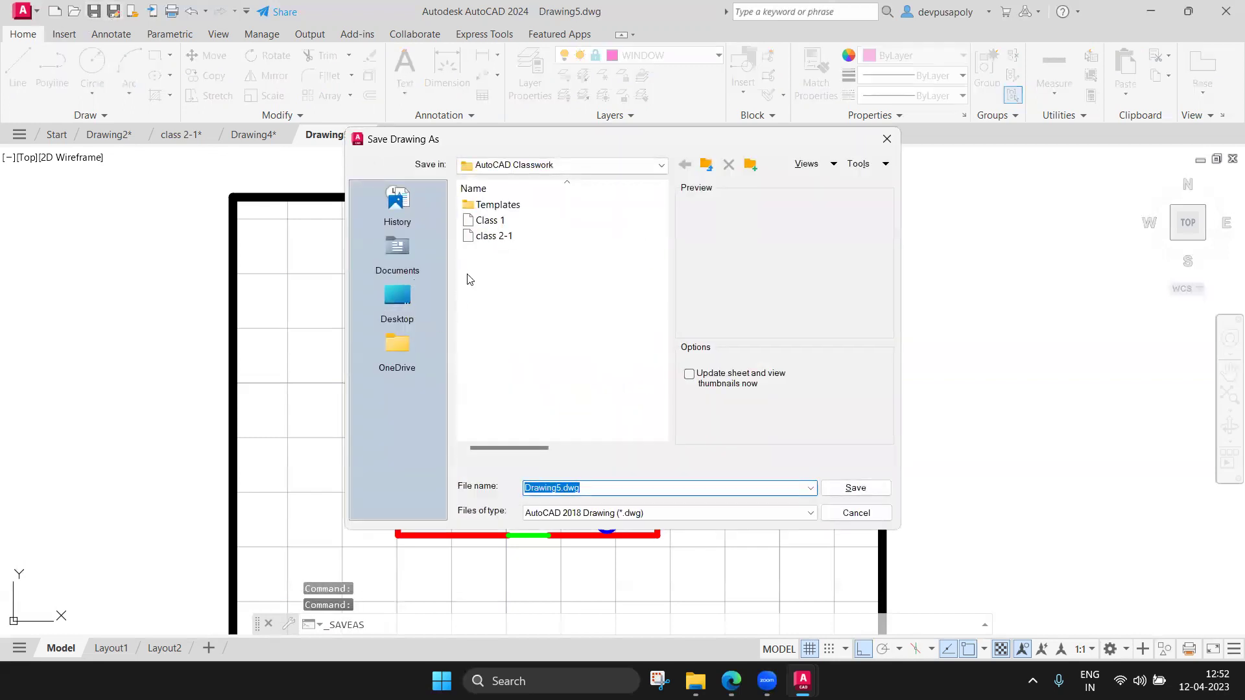
pyautogui.write('CLASS 2-')
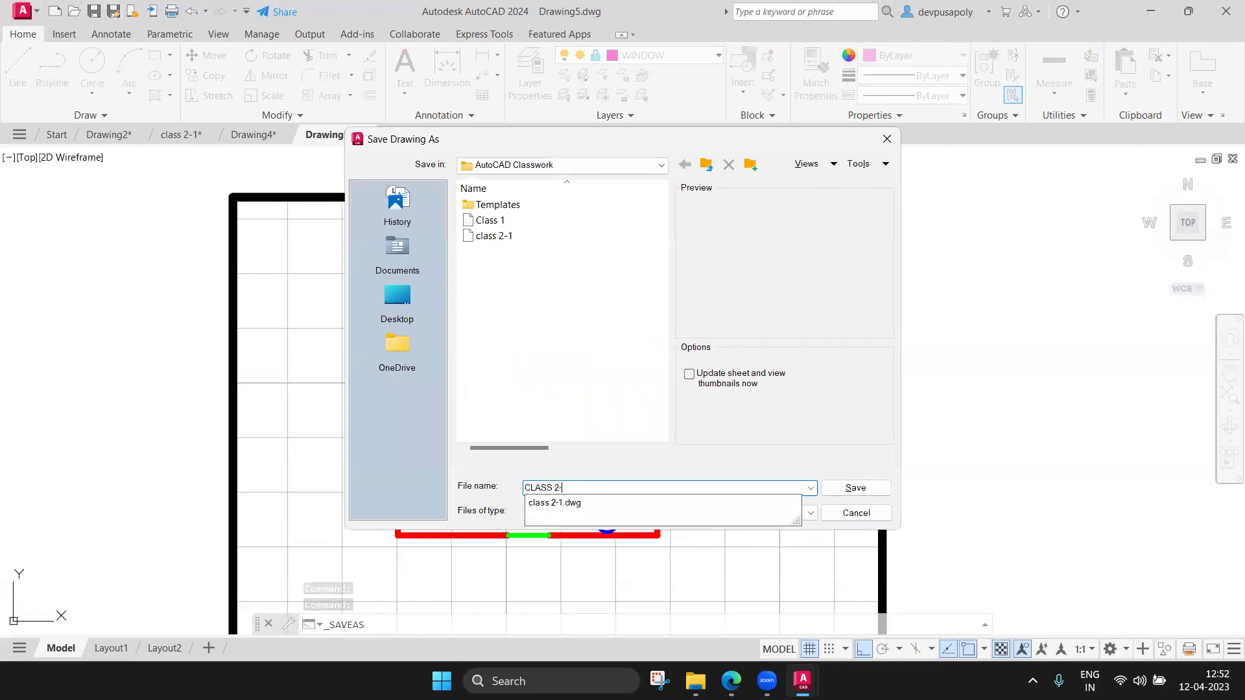
pyautogui.write('LAYER')
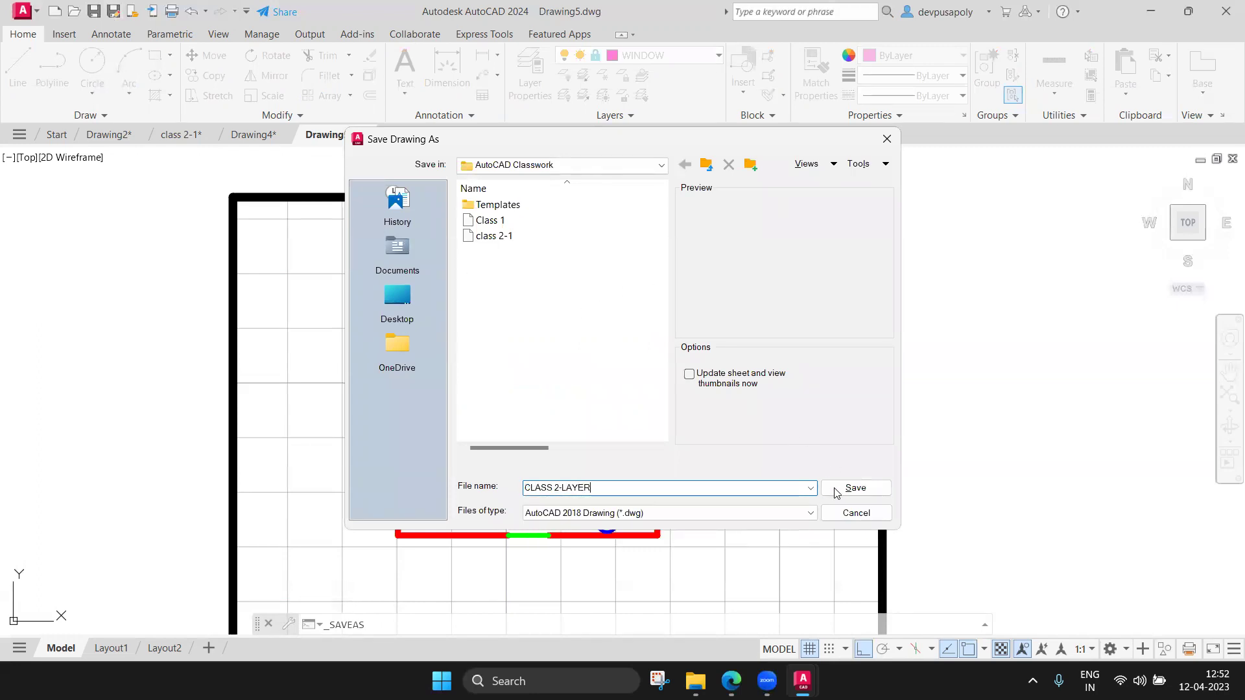
pyautogui.click(849, 487)
# In the AutoCAD book PDF, highlight the Lock or Unlock heading and the locked-layers sentence
pyautogui.click(730, 590)
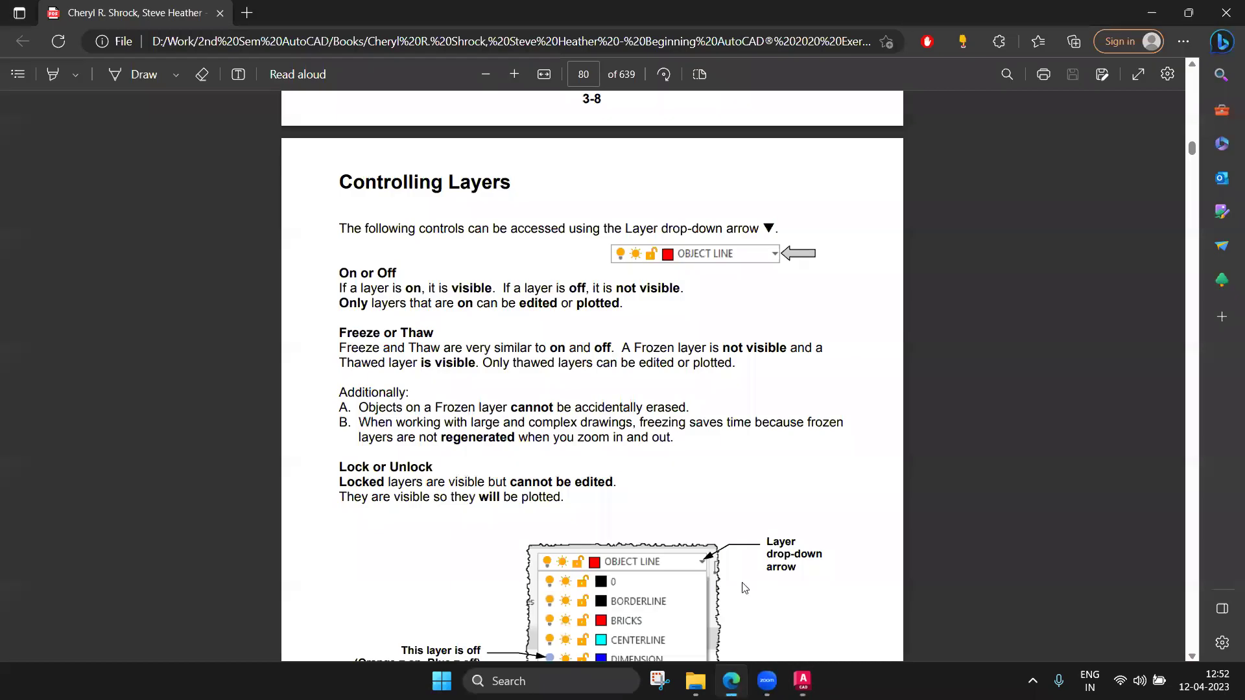
pyautogui.scroll(-1, 670, 406)
pyautogui.scroll(-2, 671, 405)
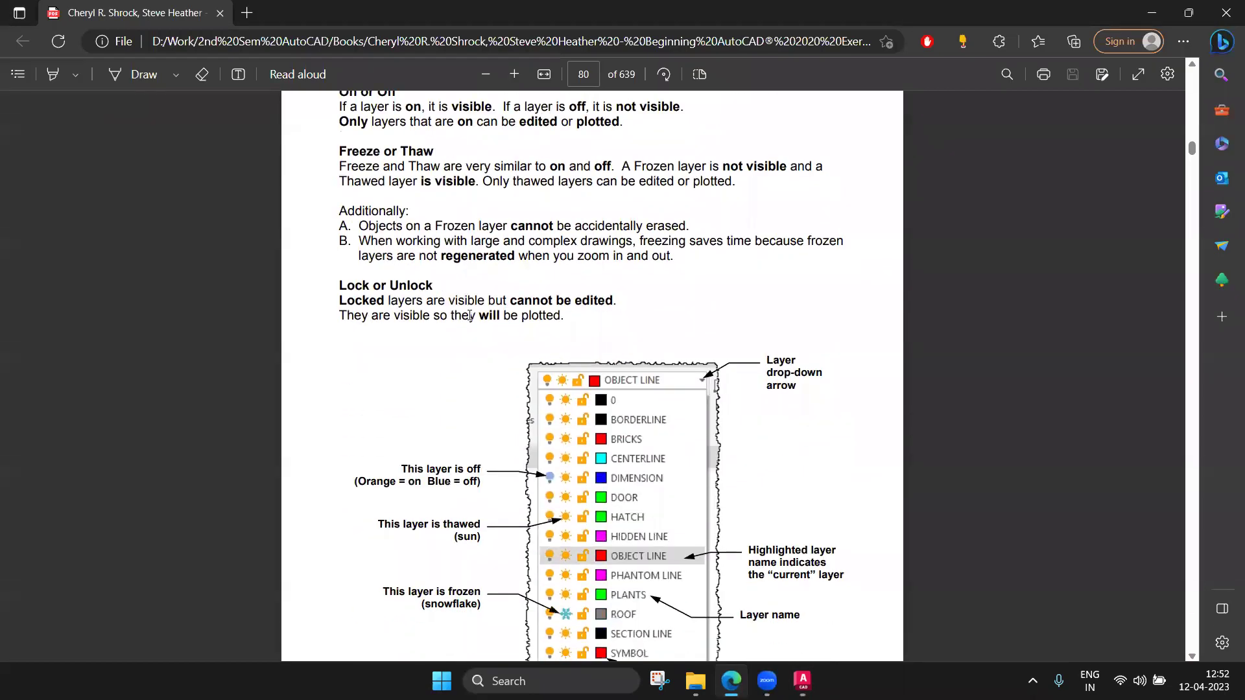
pyautogui.moveTo(340, 284); pyautogui.dragTo(432, 286)
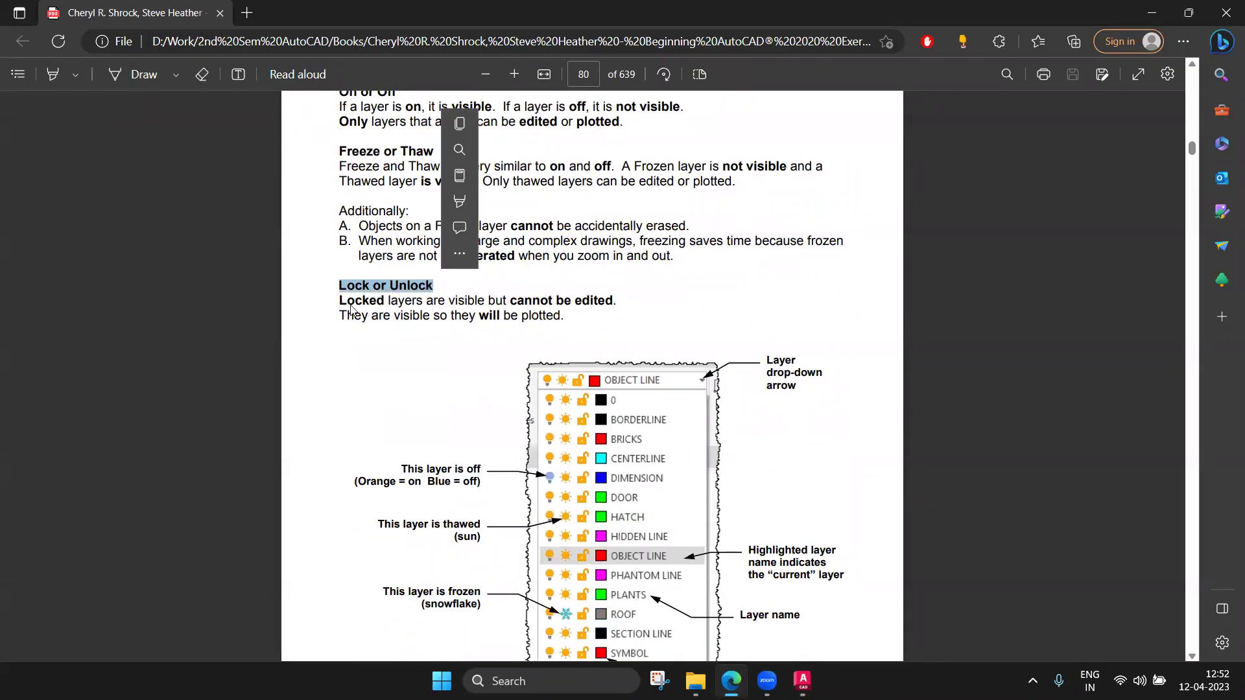
pyautogui.moveTo(339, 300); pyautogui.dragTo(541, 299)
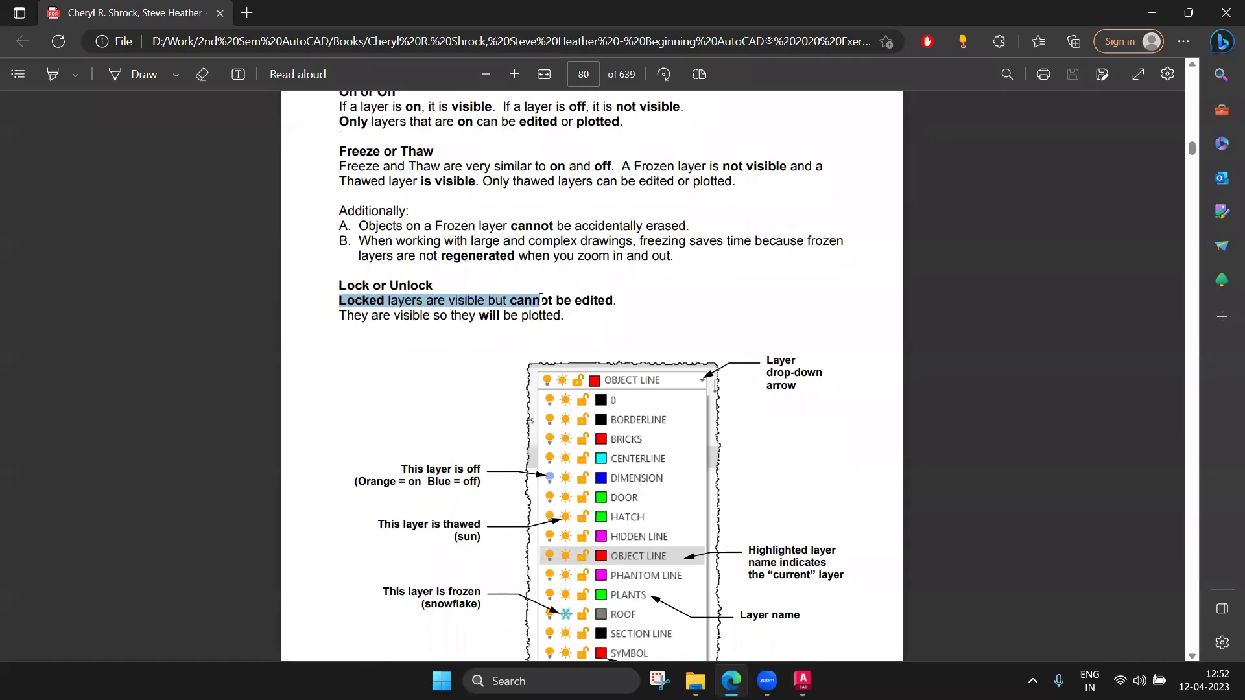
pyautogui.moveTo(541, 299); pyautogui.dragTo(541, 300)
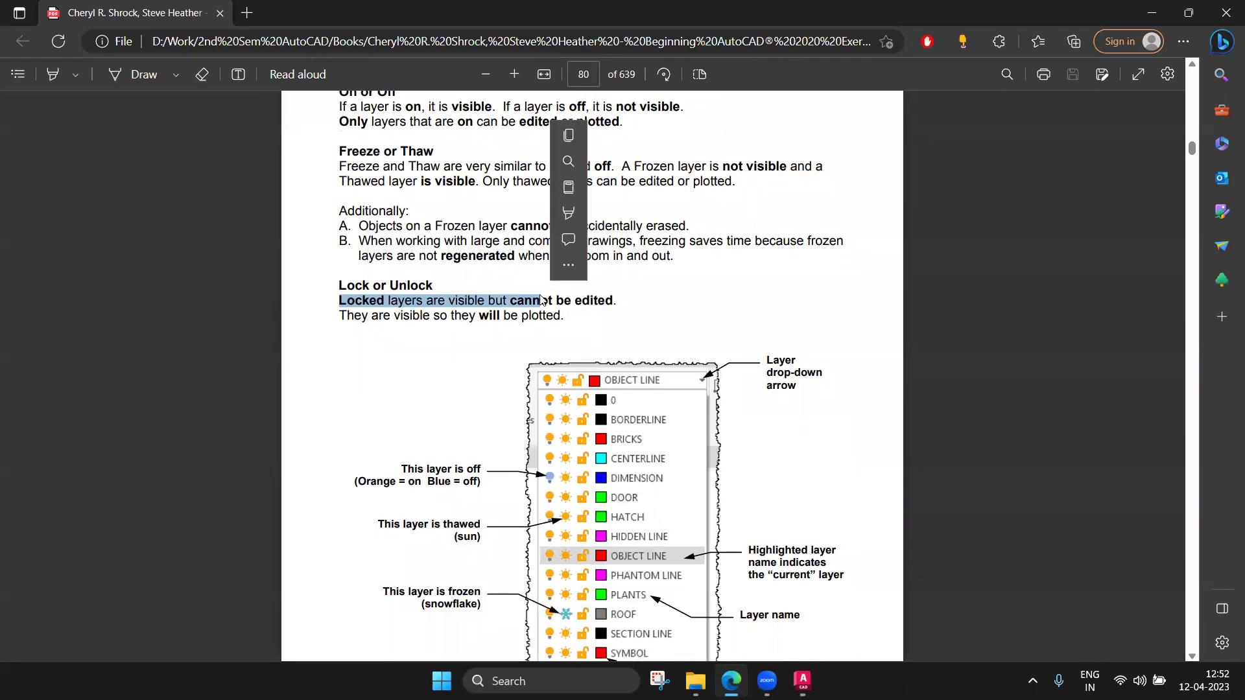
# Clear the highlights and highlight the On or Off heading on the Controlling Layers page
pyautogui.click(498, 302)
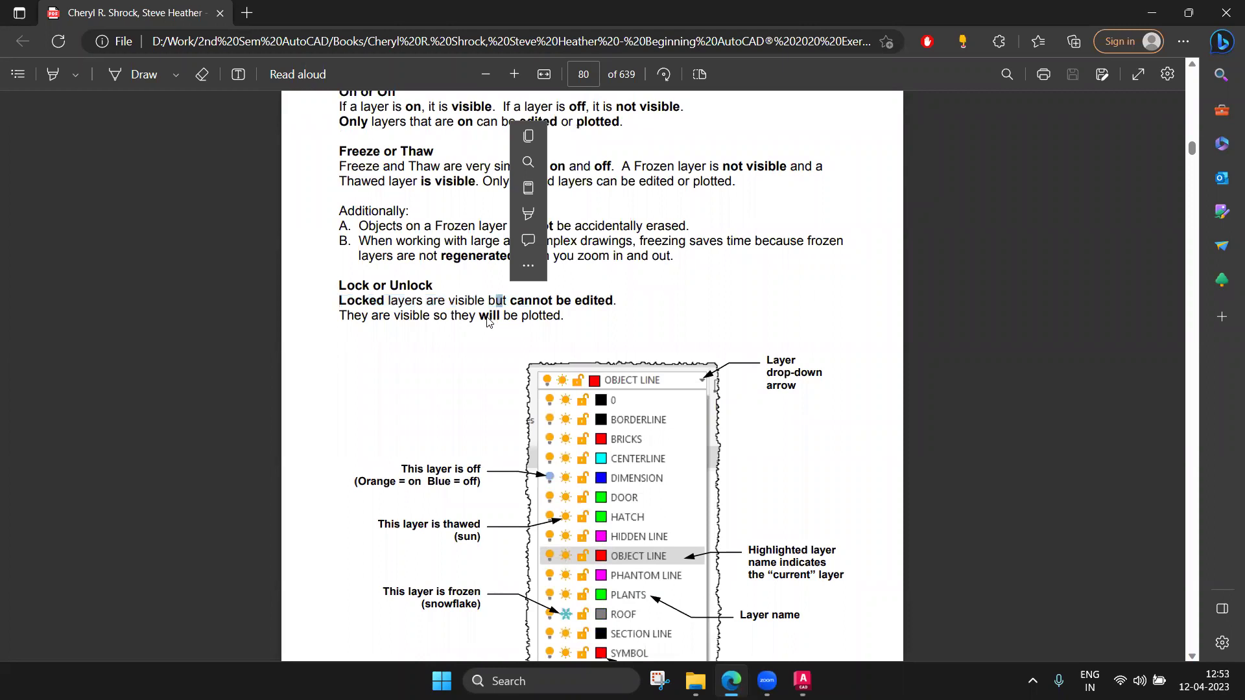
pyautogui.click(464, 308)
pyautogui.click(452, 302)
pyautogui.click(395, 302)
pyautogui.click(386, 312)
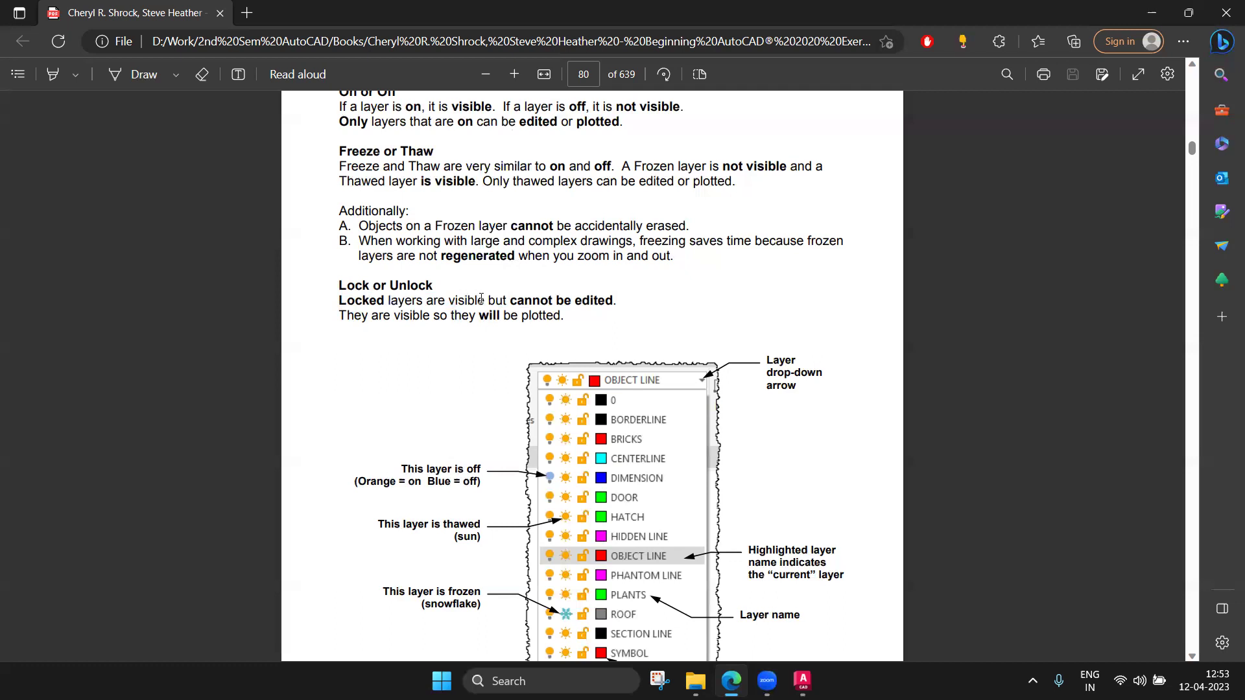
pyautogui.scroll(3, 473, 325)
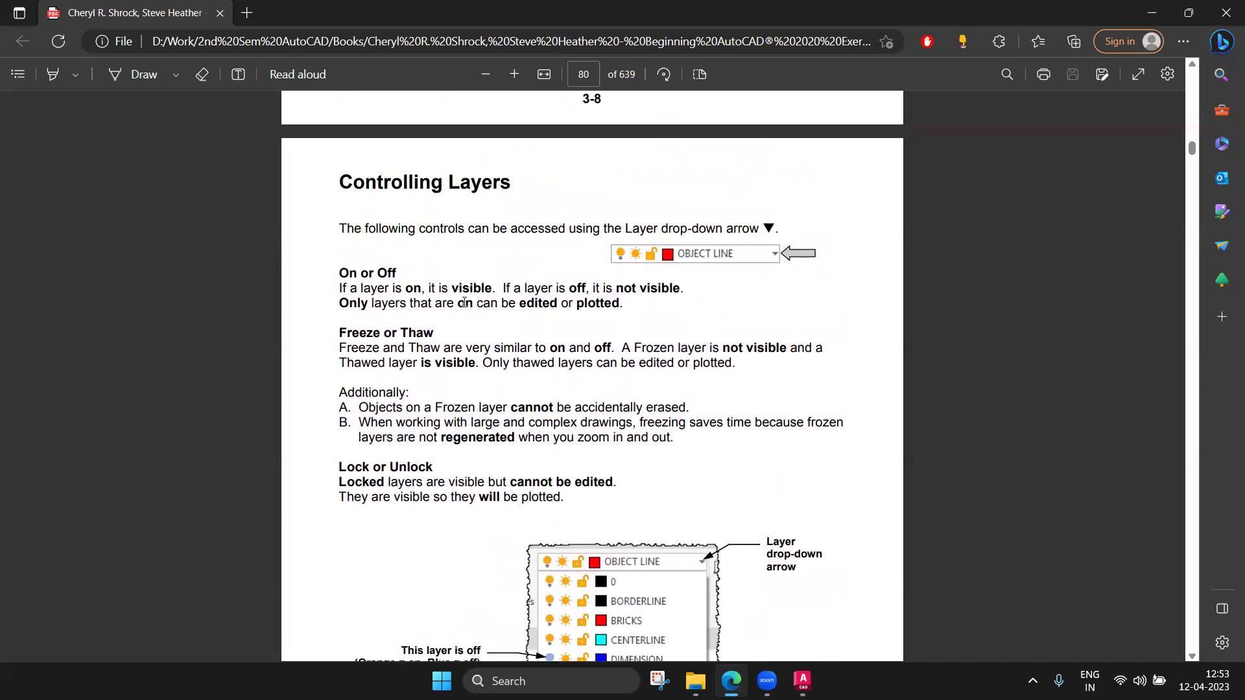
pyautogui.tripleClick(354, 274)
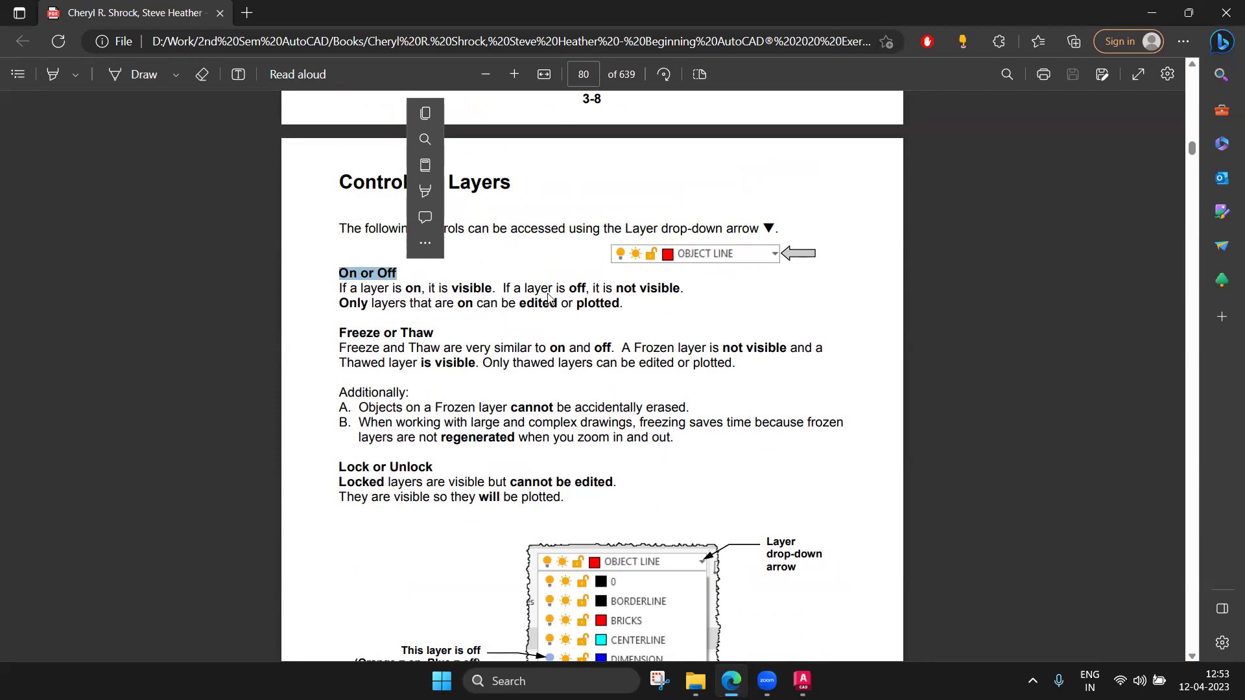
pyautogui.click(802, 680)
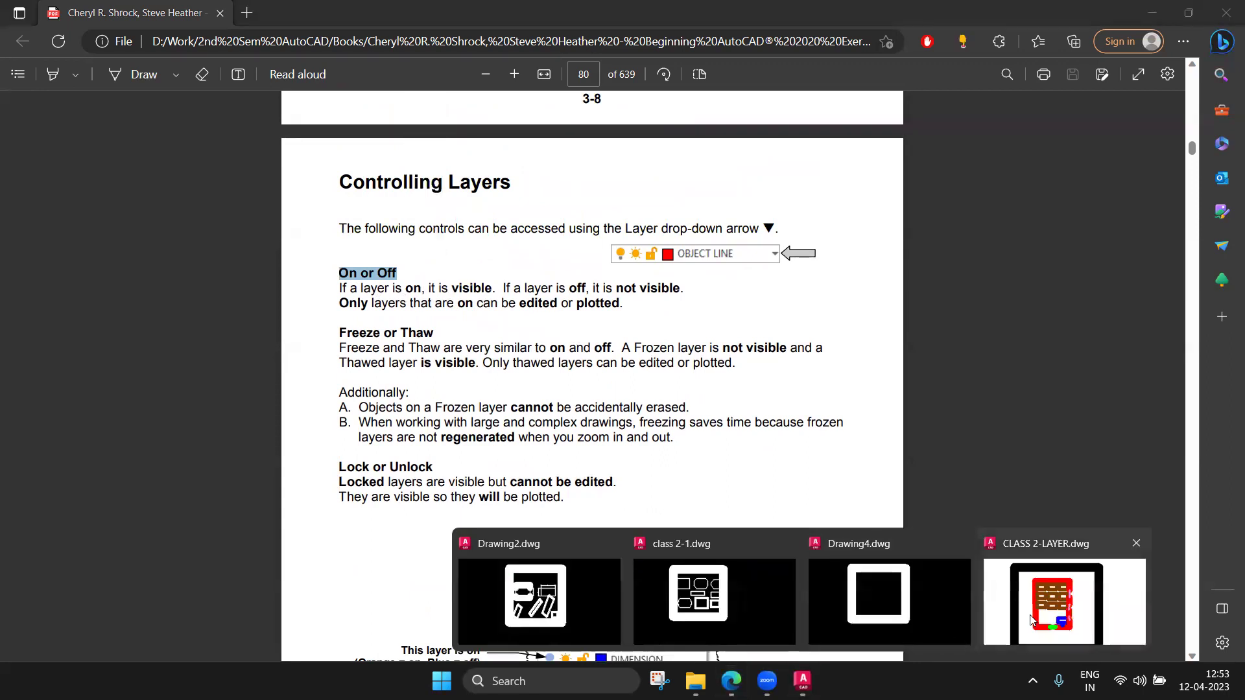
pyautogui.click(1029, 614)
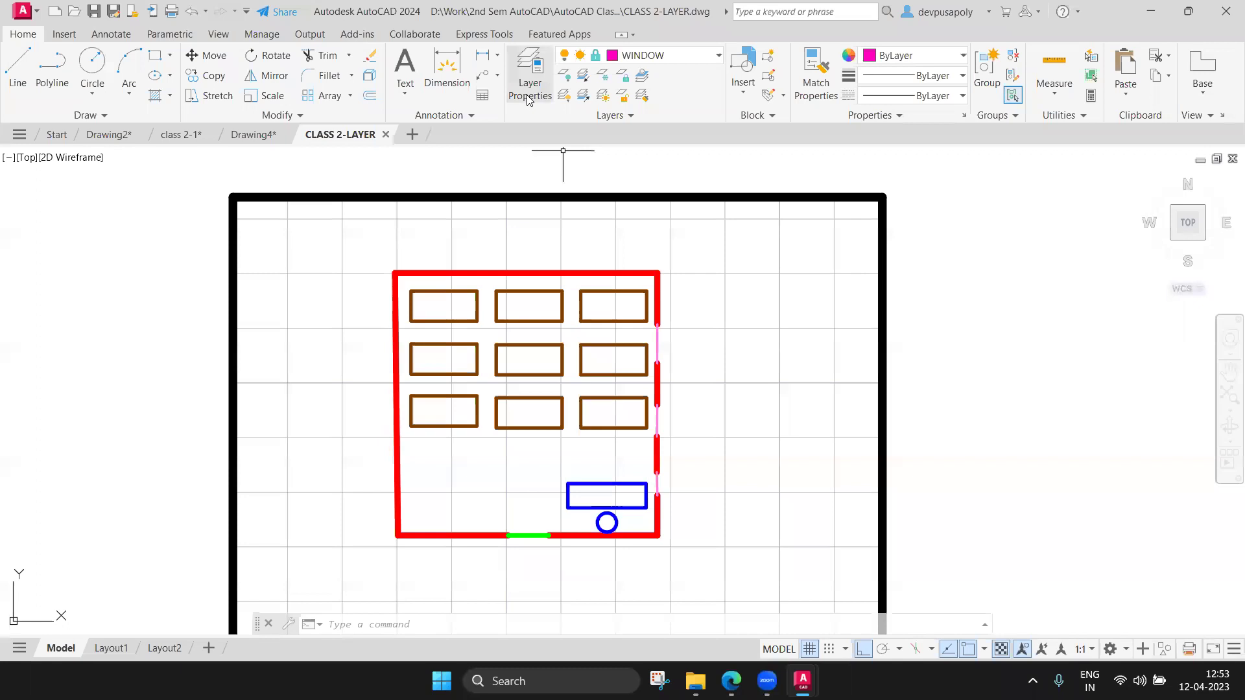
pyautogui.click(530, 72)
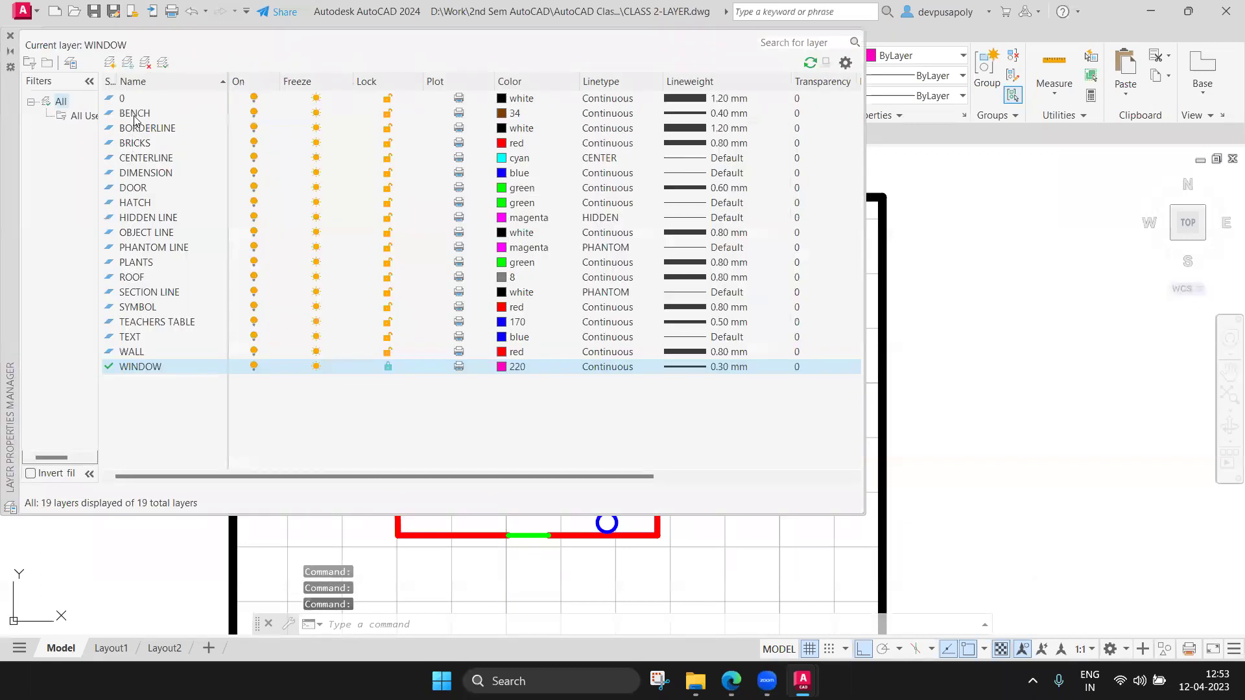
pyautogui.click(176, 114)
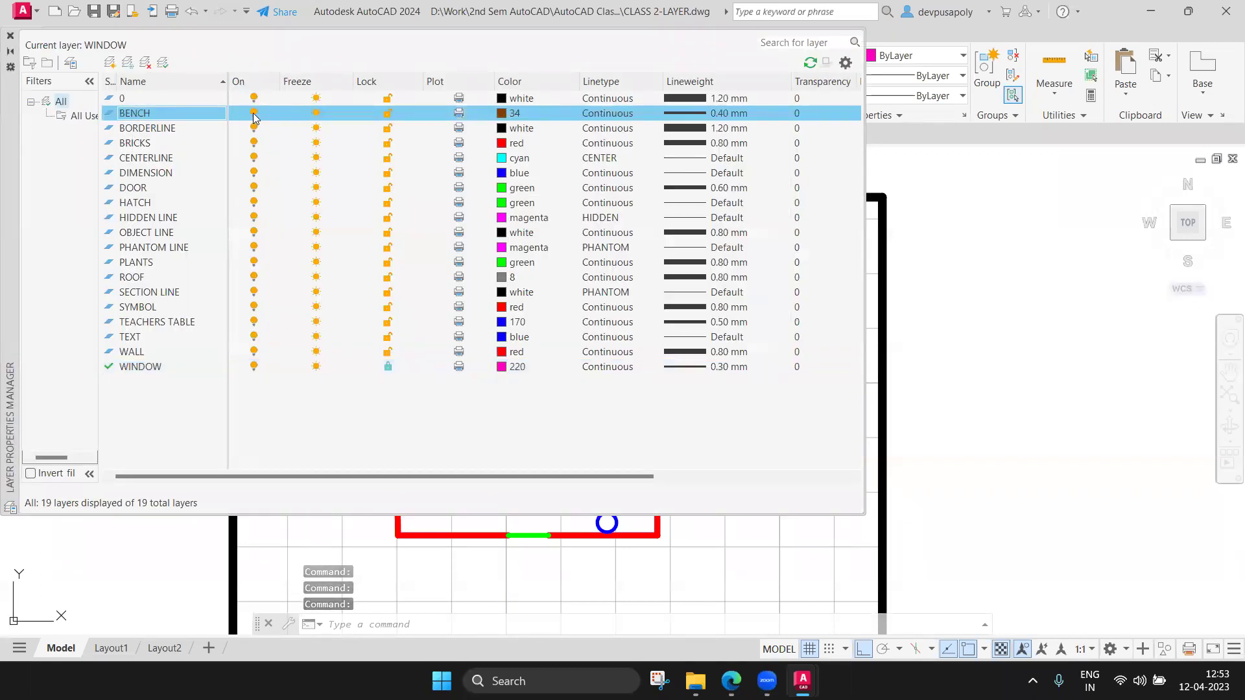
pyautogui.click(254, 114)
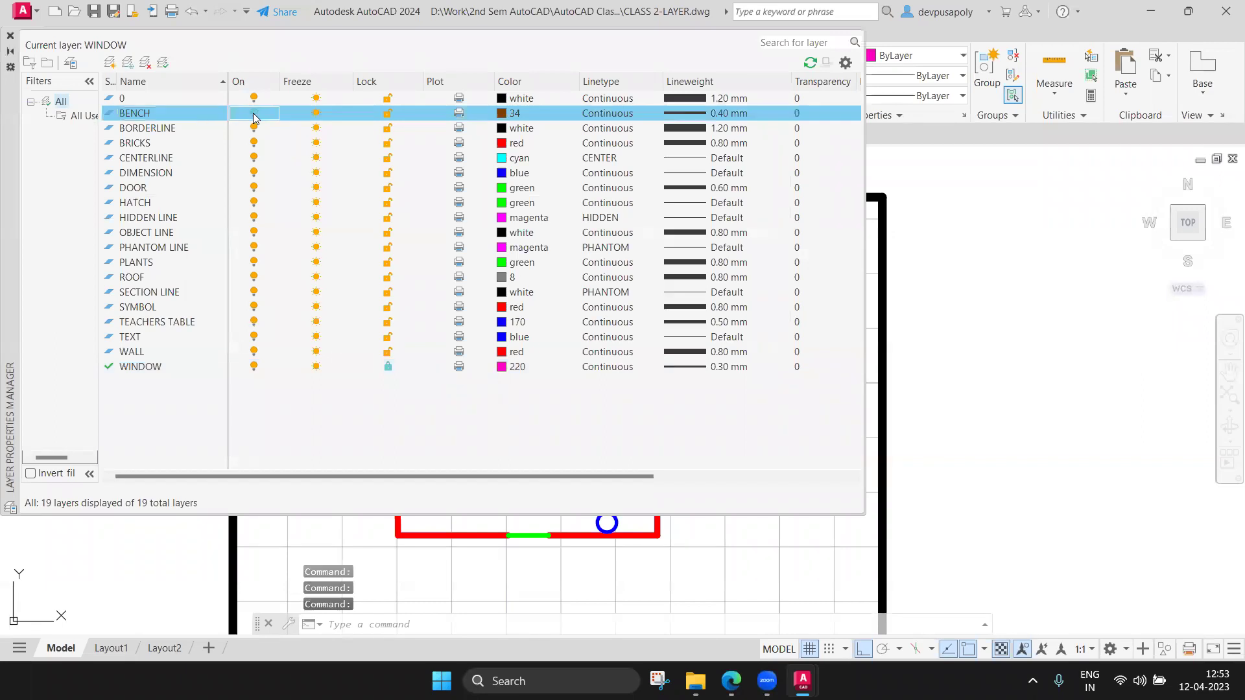
pyautogui.click(10, 35)
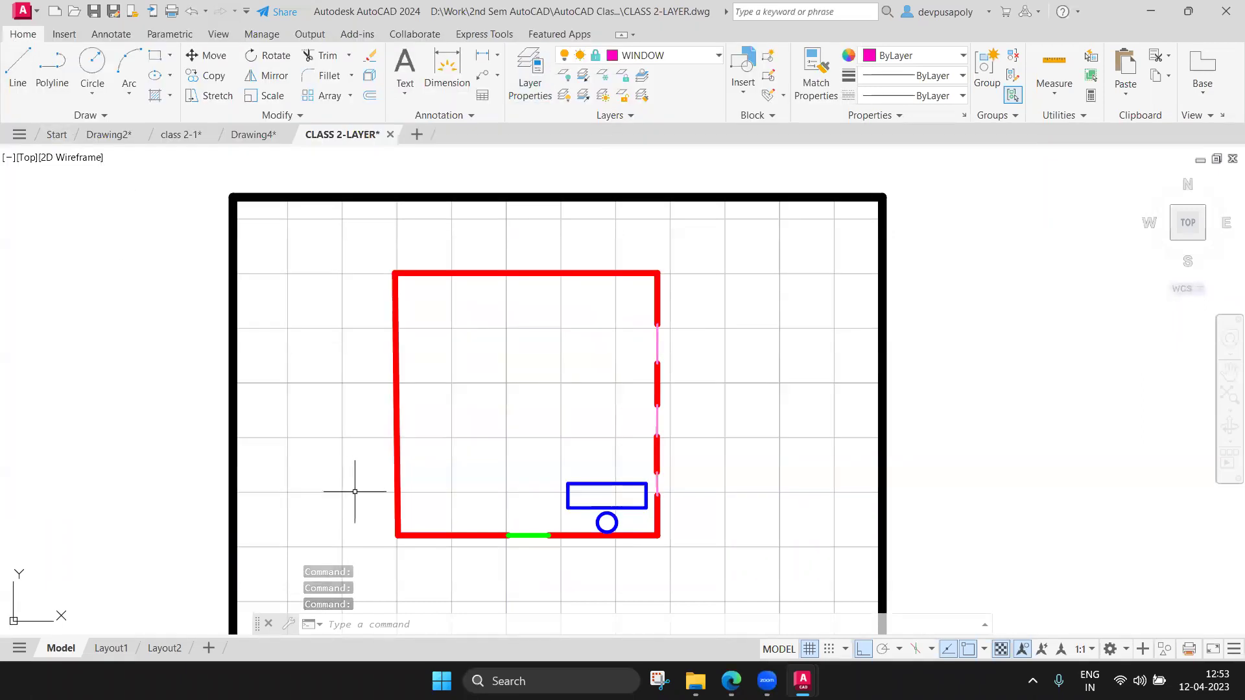
pyautogui.click(531, 91)
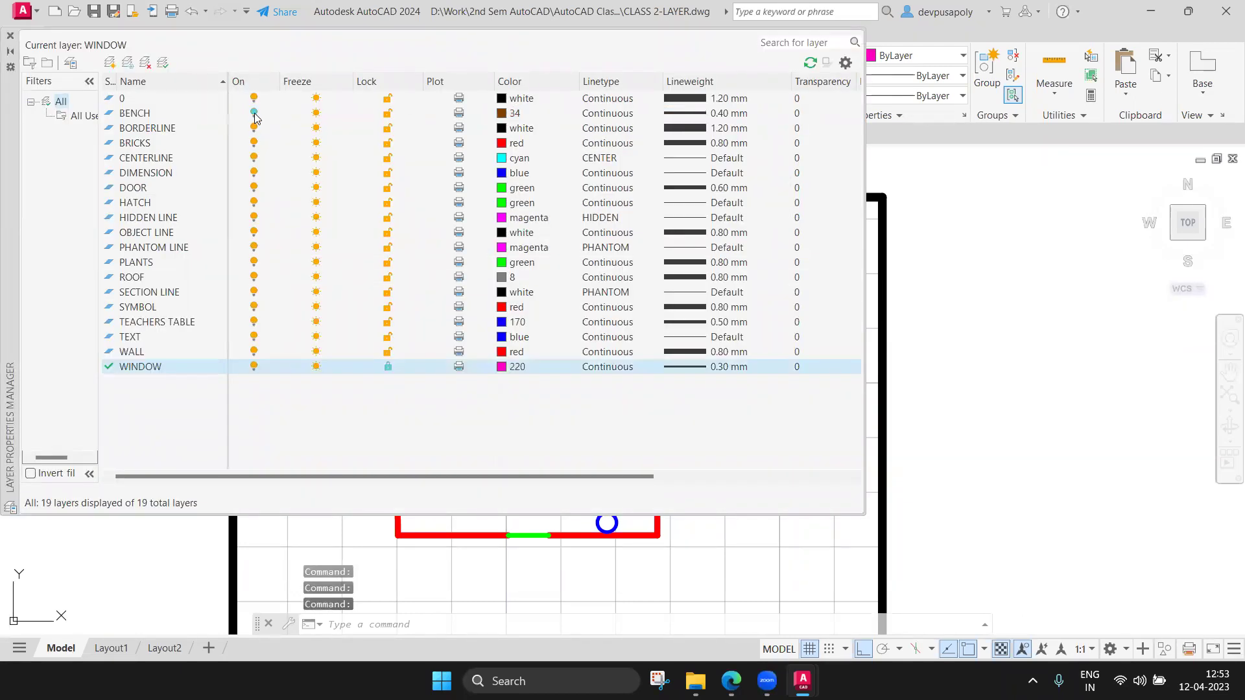
pyautogui.click(11, 35)
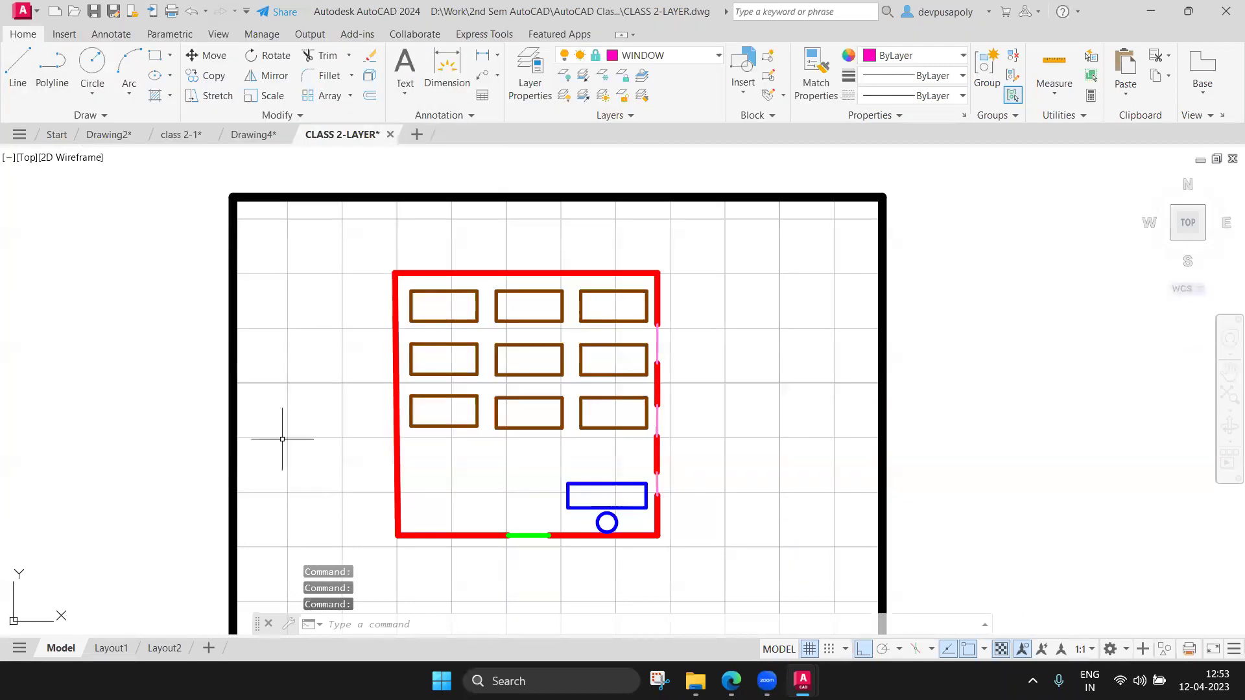
pyautogui.click(731, 680)
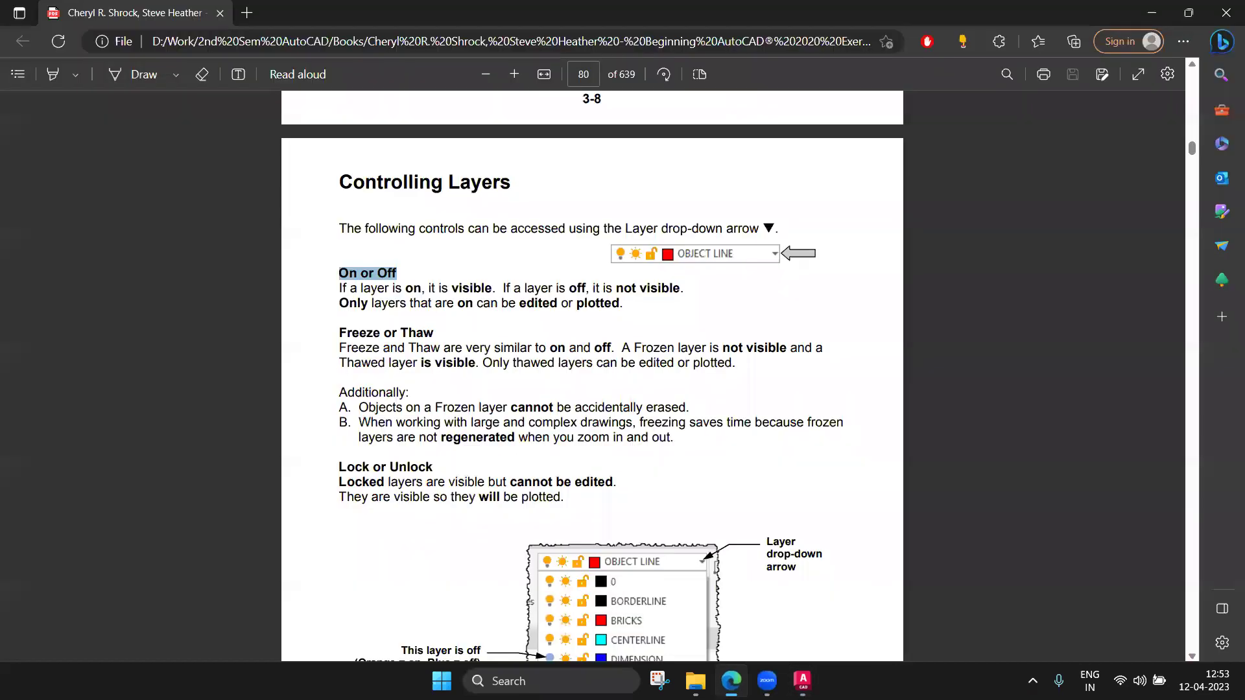
pyautogui.click(462, 358)
pyautogui.moveTo(357, 407); pyautogui.dragTo(686, 407)
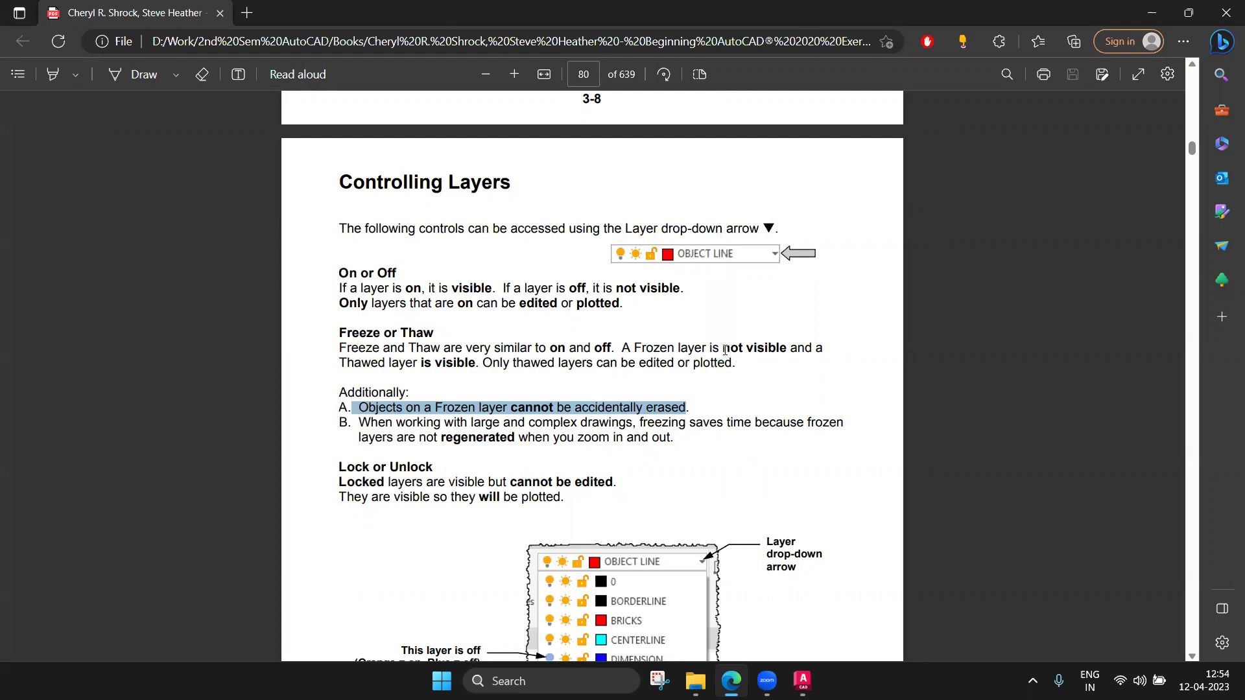
pyautogui.moveTo(723, 348); pyautogui.dragTo(787, 349)
# Back in CLASS 2-LAYER, freeze the DOOR layer so the green door disappears
pyautogui.click(803, 681)
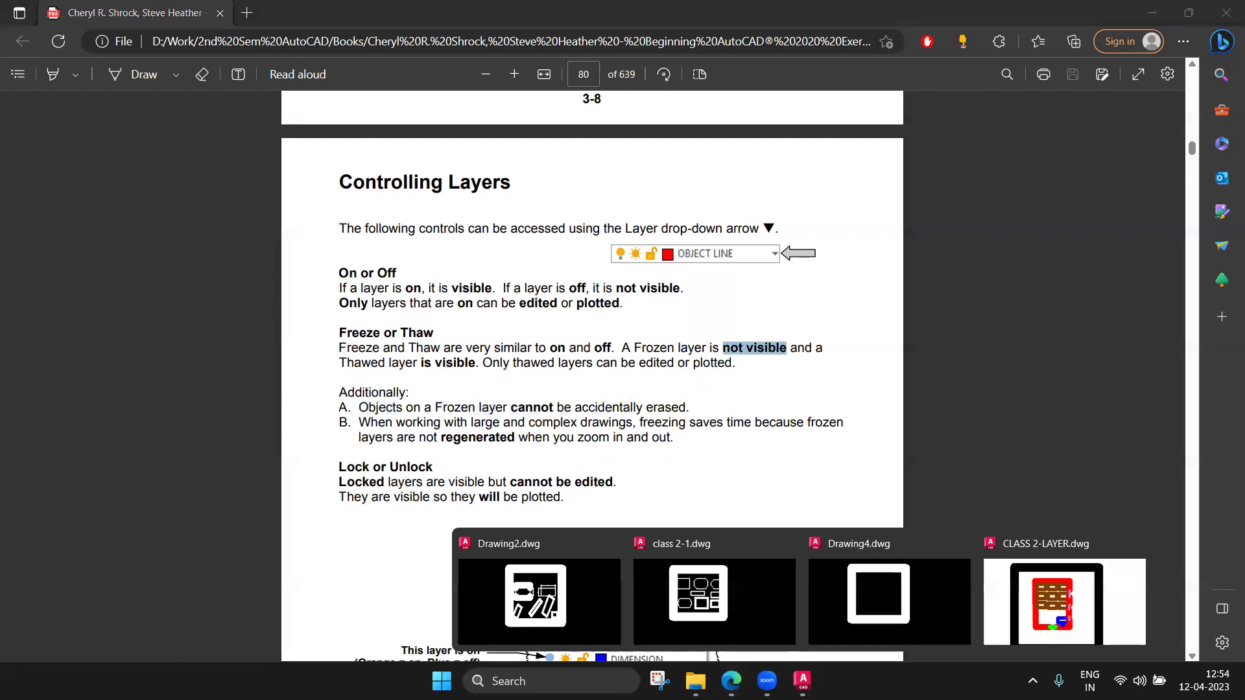
pyautogui.click(1063, 600)
pyautogui.click(523, 63)
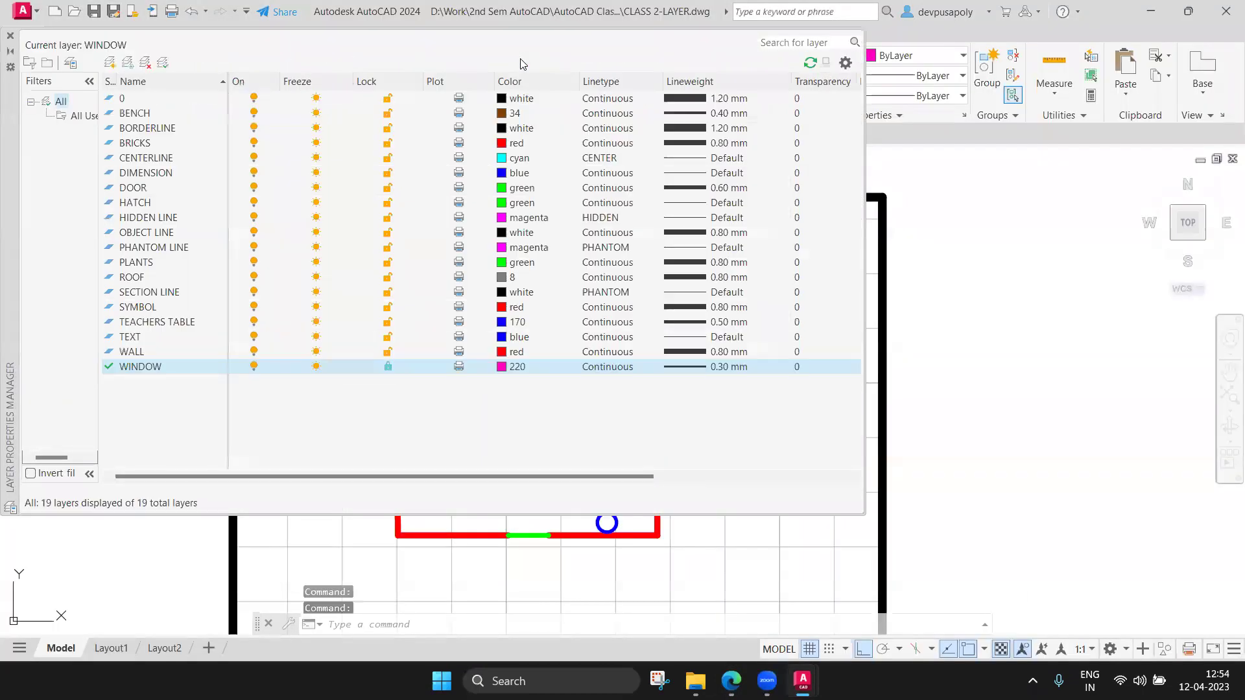
pyautogui.click(132, 190)
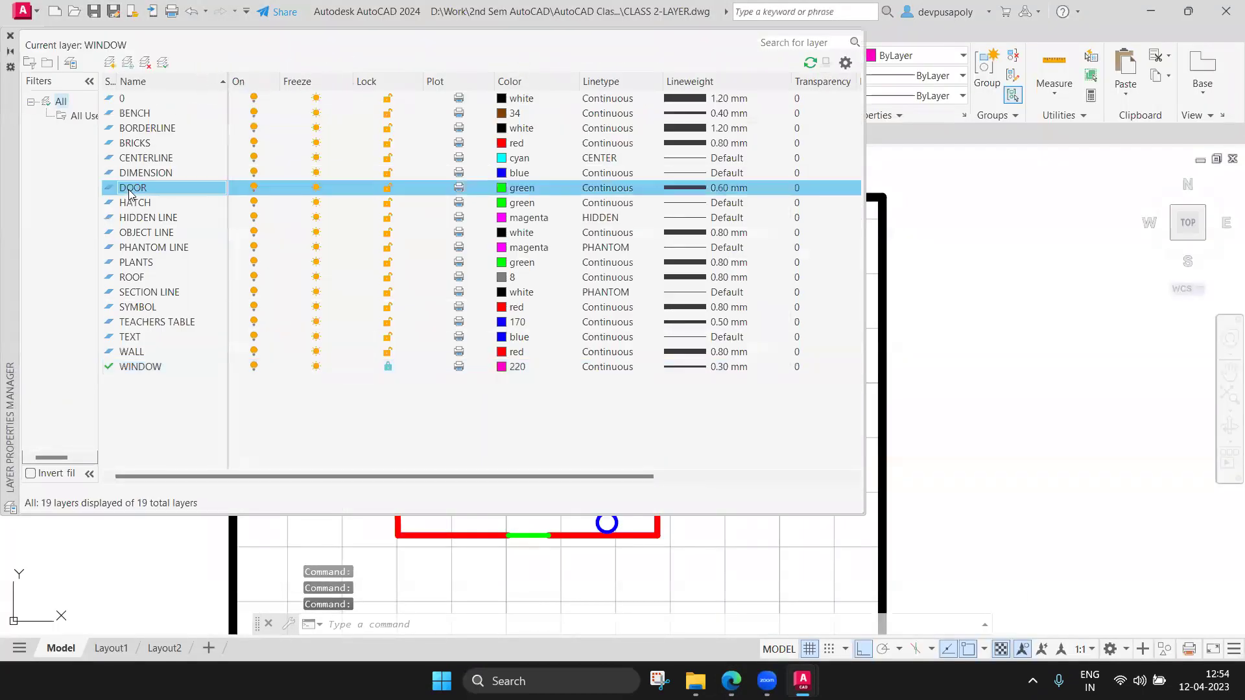
pyautogui.click(316, 188)
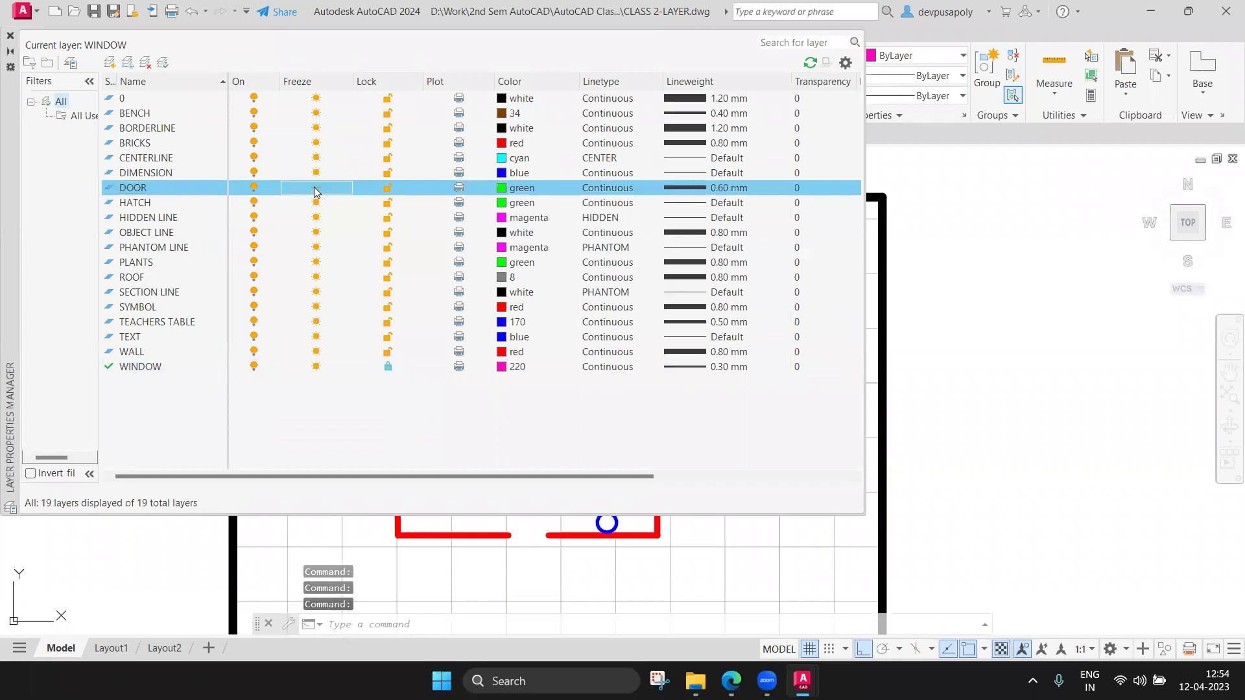
pyautogui.click(10, 35)
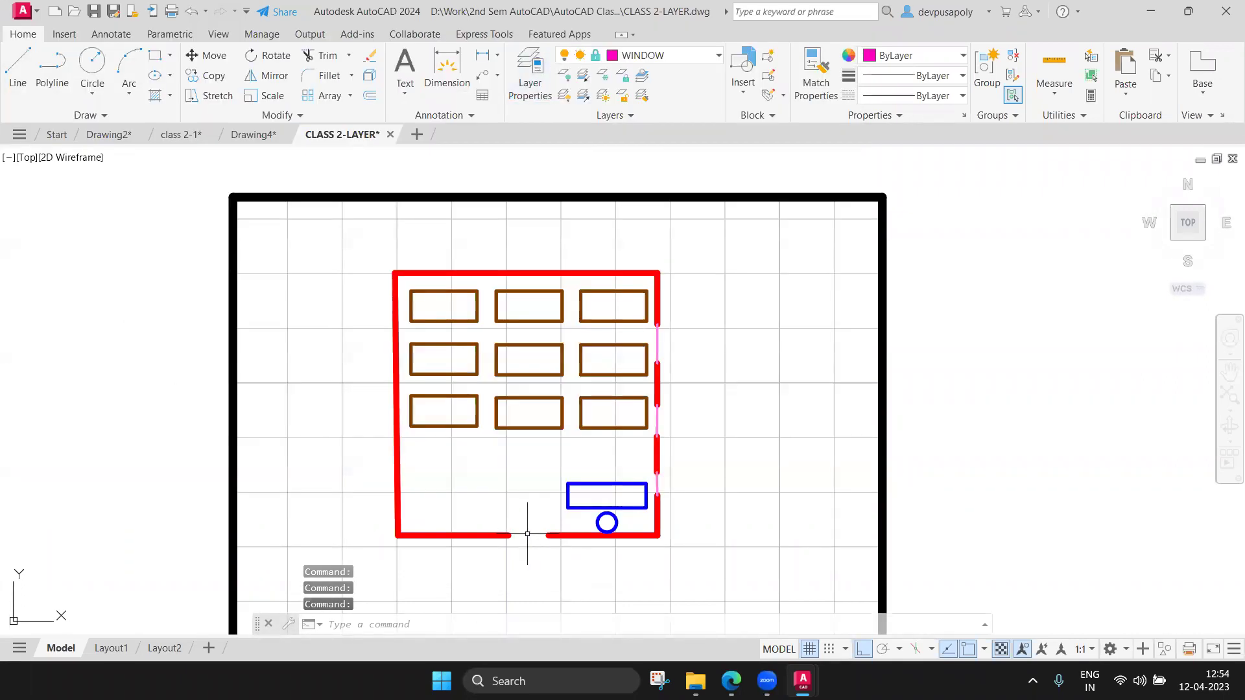
# Thaw the DOOR layer in Layer Properties so the door reappears
pyautogui.click(526, 73)
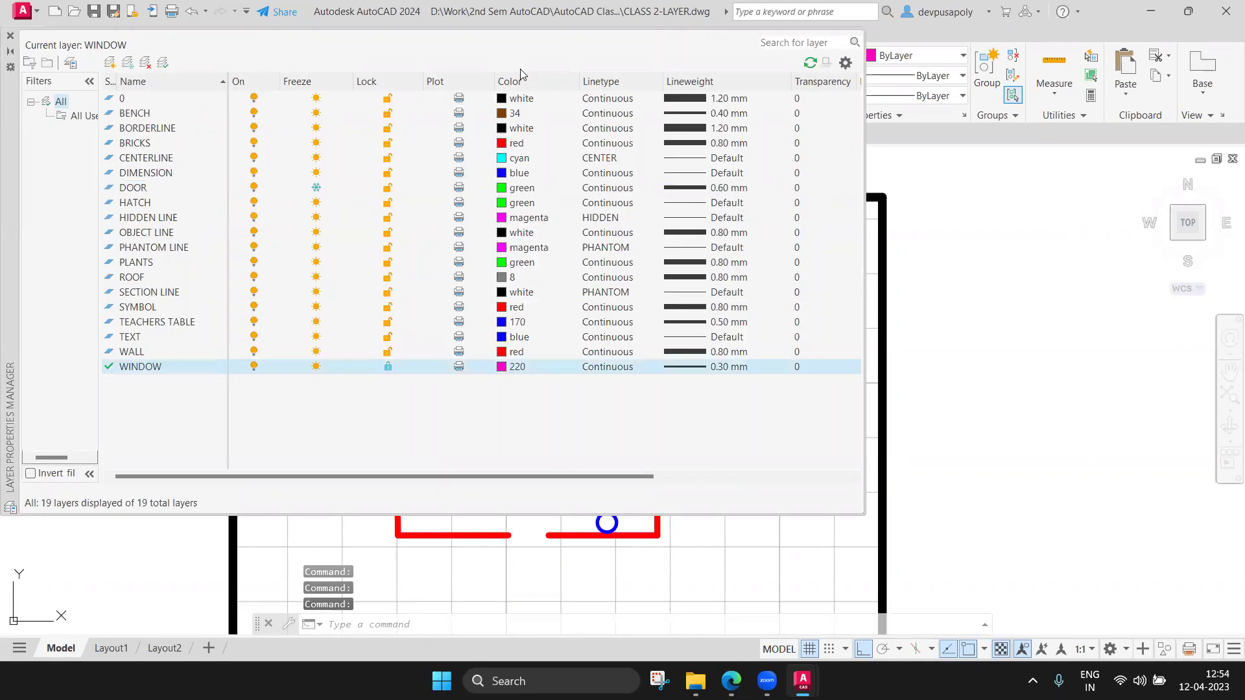
pyautogui.click(315, 187)
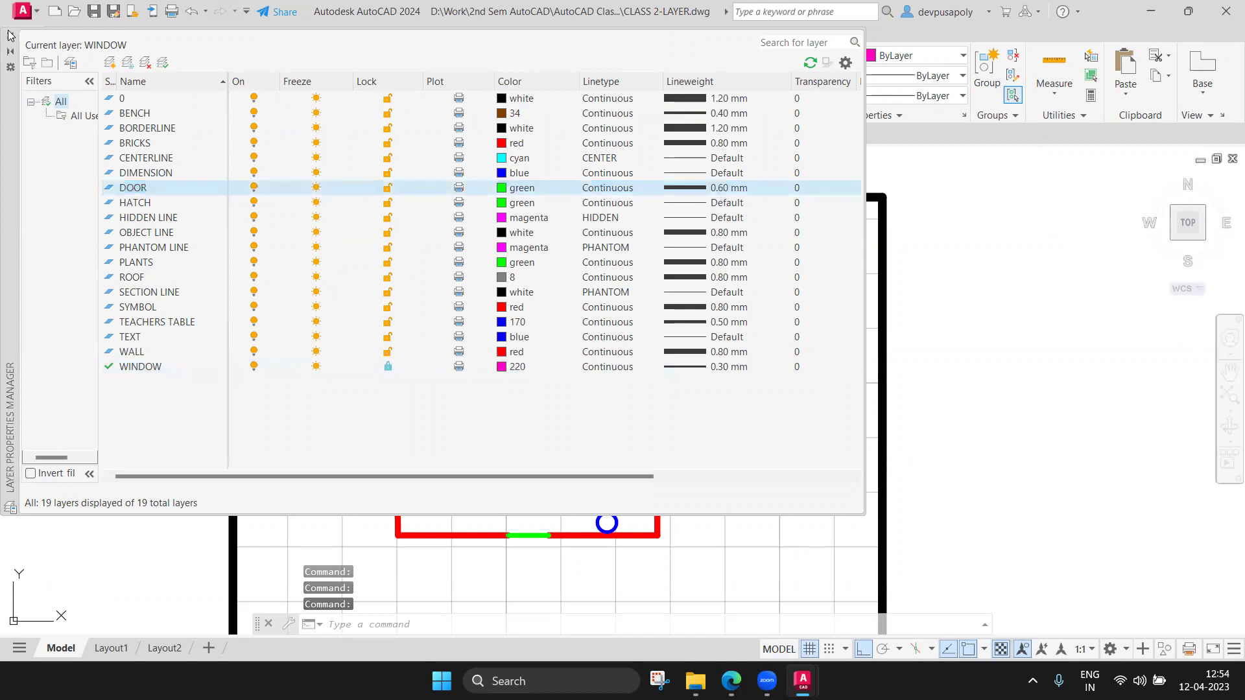
pyautogui.click(10, 36)
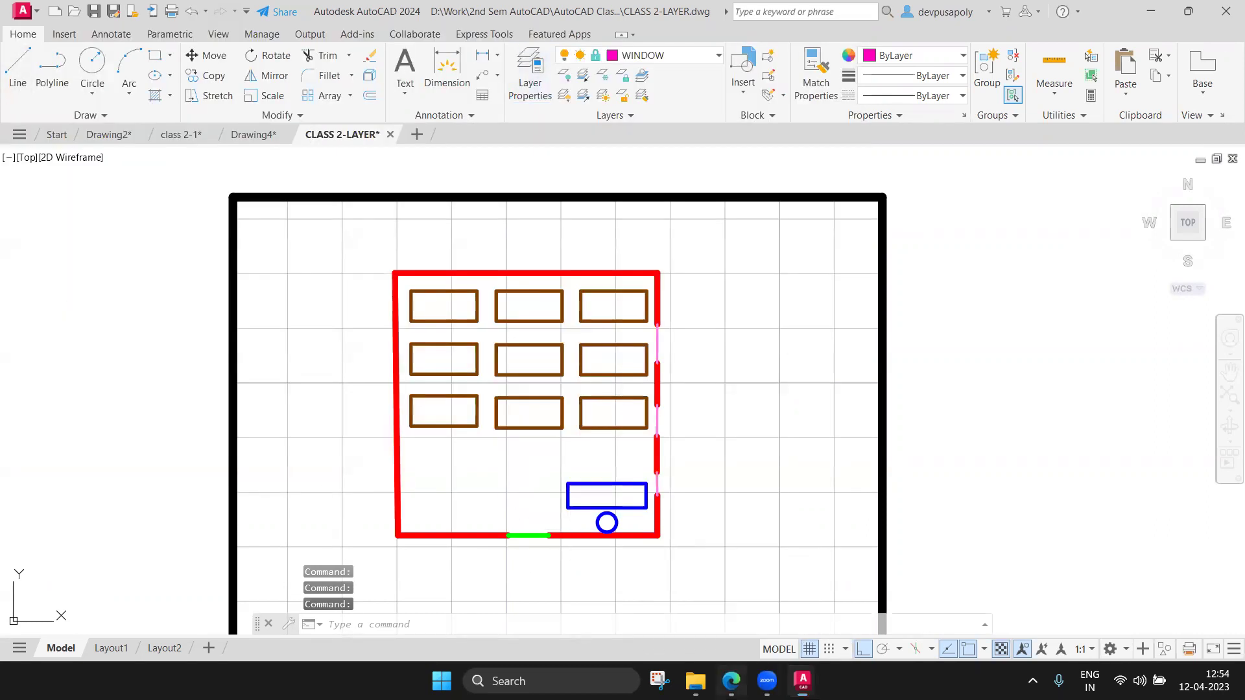
pyautogui.click(717, 635)
# Review the book's Lock or Unlock layer figure, then return to the CLASS 2-LAYER drawing
pyautogui.scroll(-2, 674, 462)
pyautogui.scroll(-2, 674, 463)
pyautogui.scroll(-3, 674, 462)
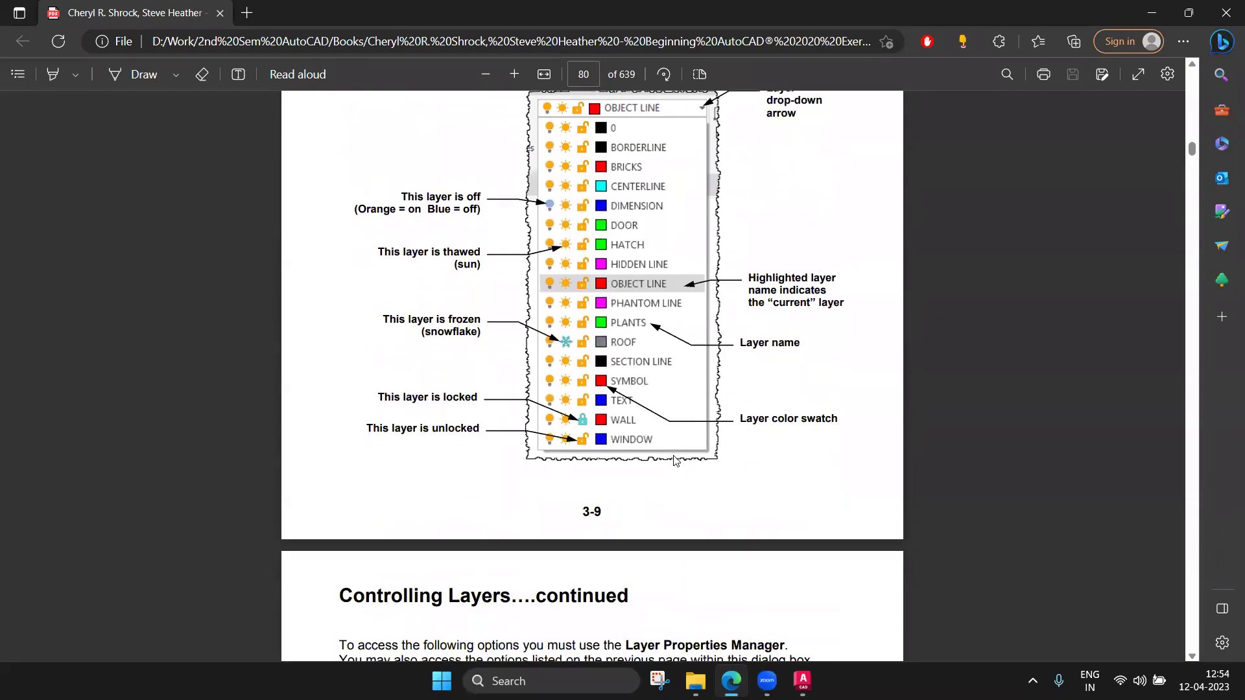
pyautogui.scroll(1, 674, 462)
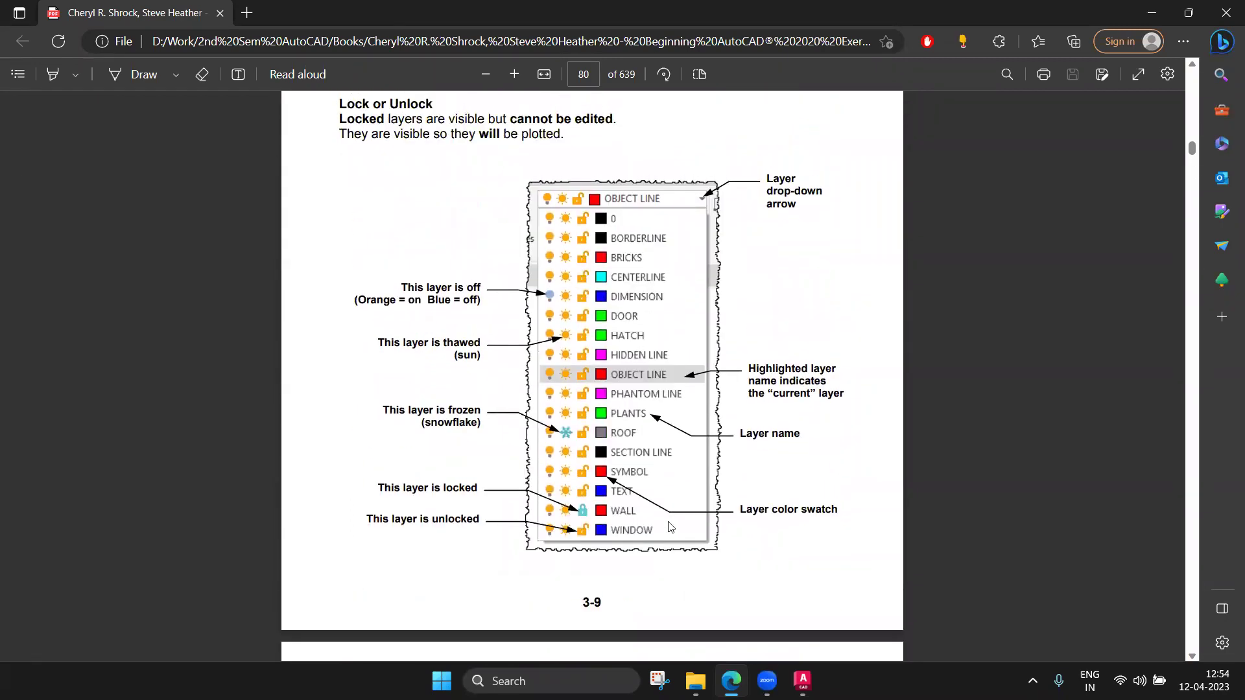
pyautogui.click(803, 681)
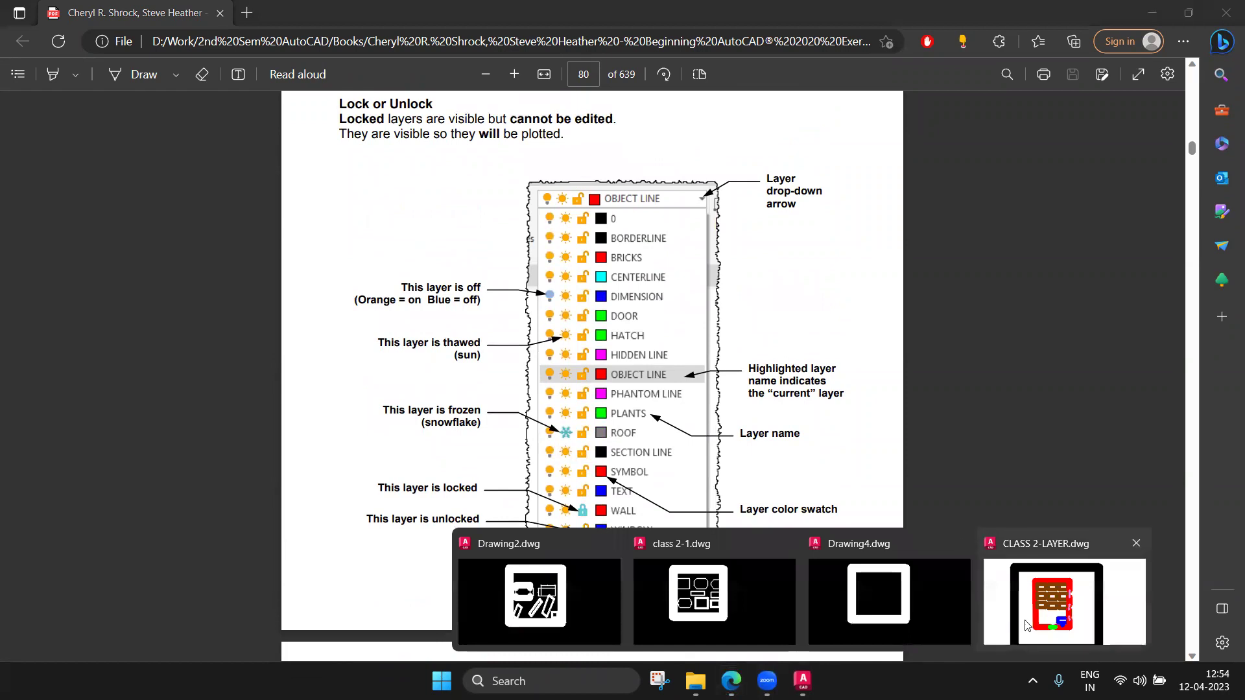
pyautogui.click(1025, 624)
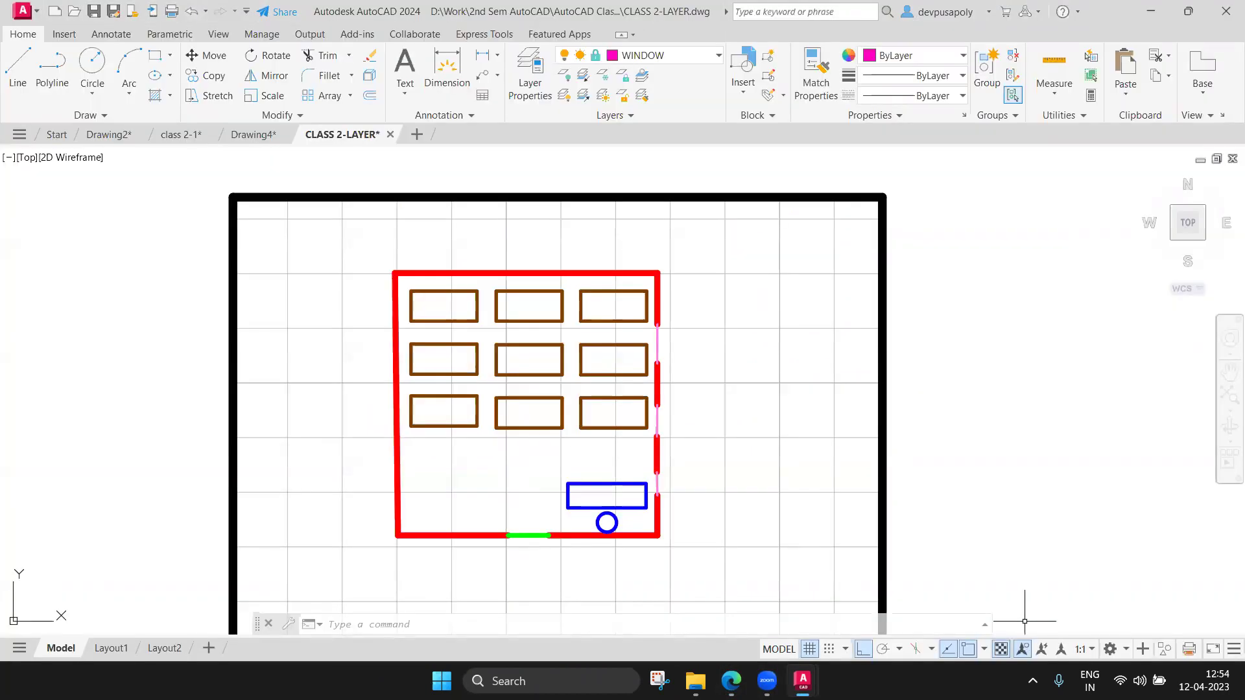
pyautogui.click(670, 66)
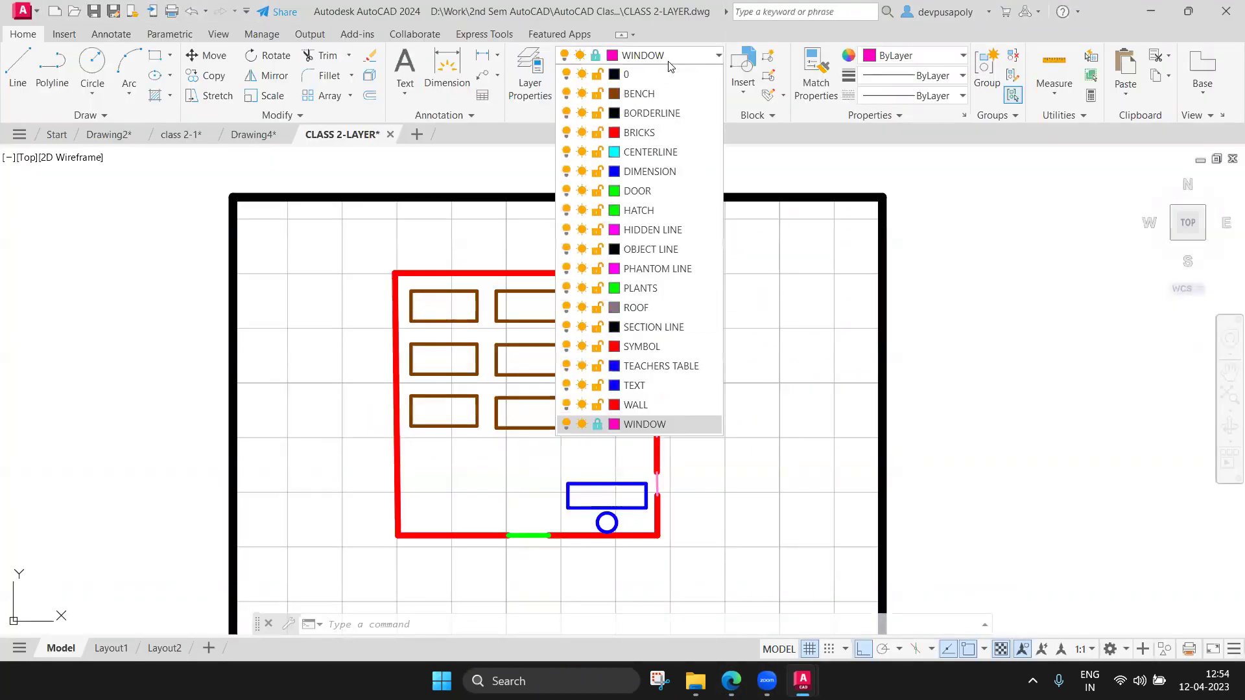
pyautogui.click(671, 65)
pyautogui.click(530, 71)
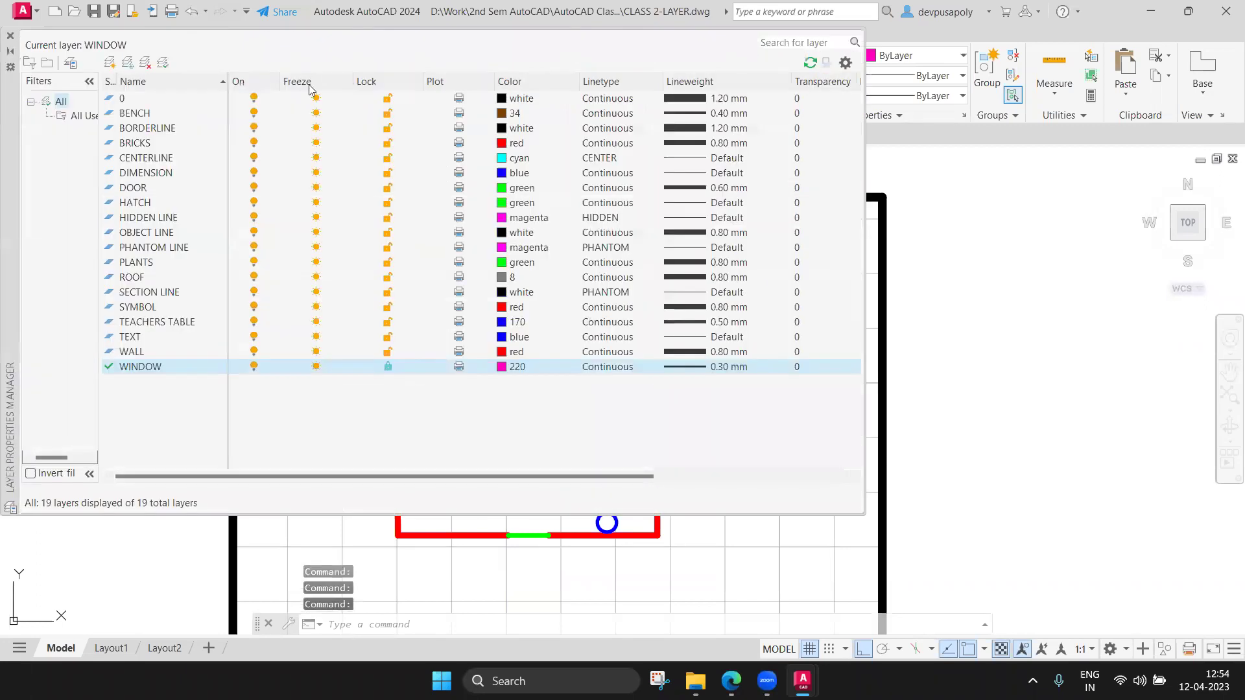
pyautogui.click(10, 36)
pyautogui.click(538, 76)
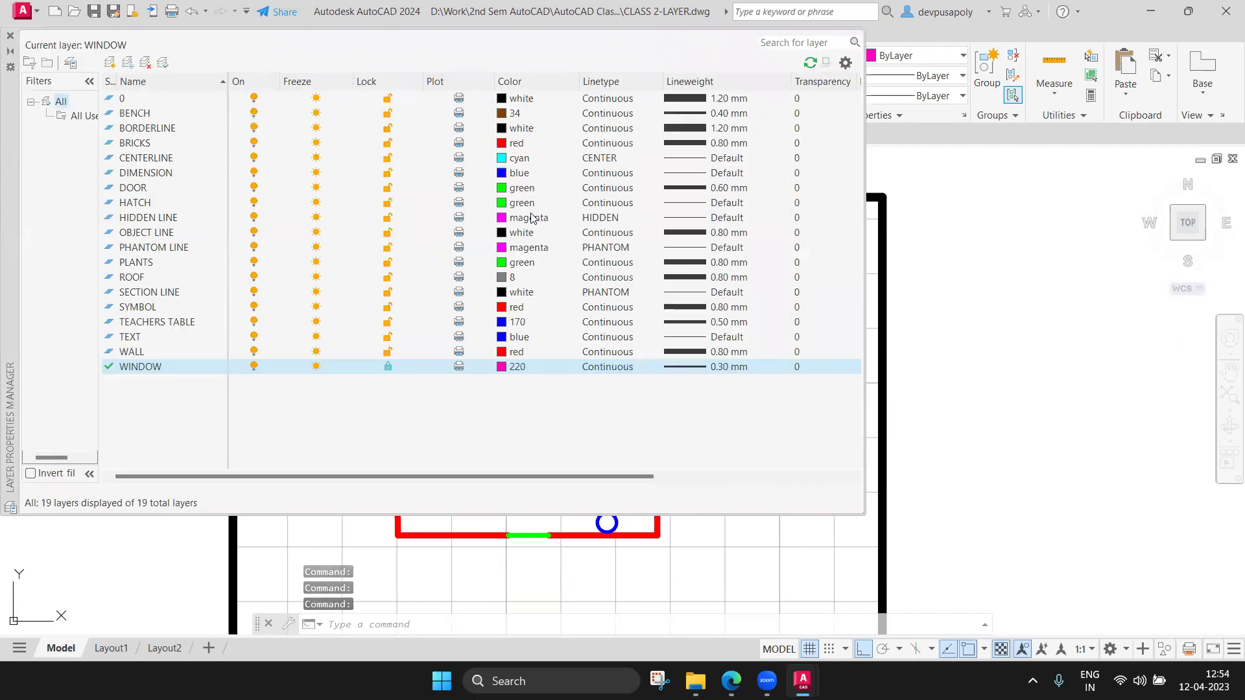
pyautogui.click(11, 36)
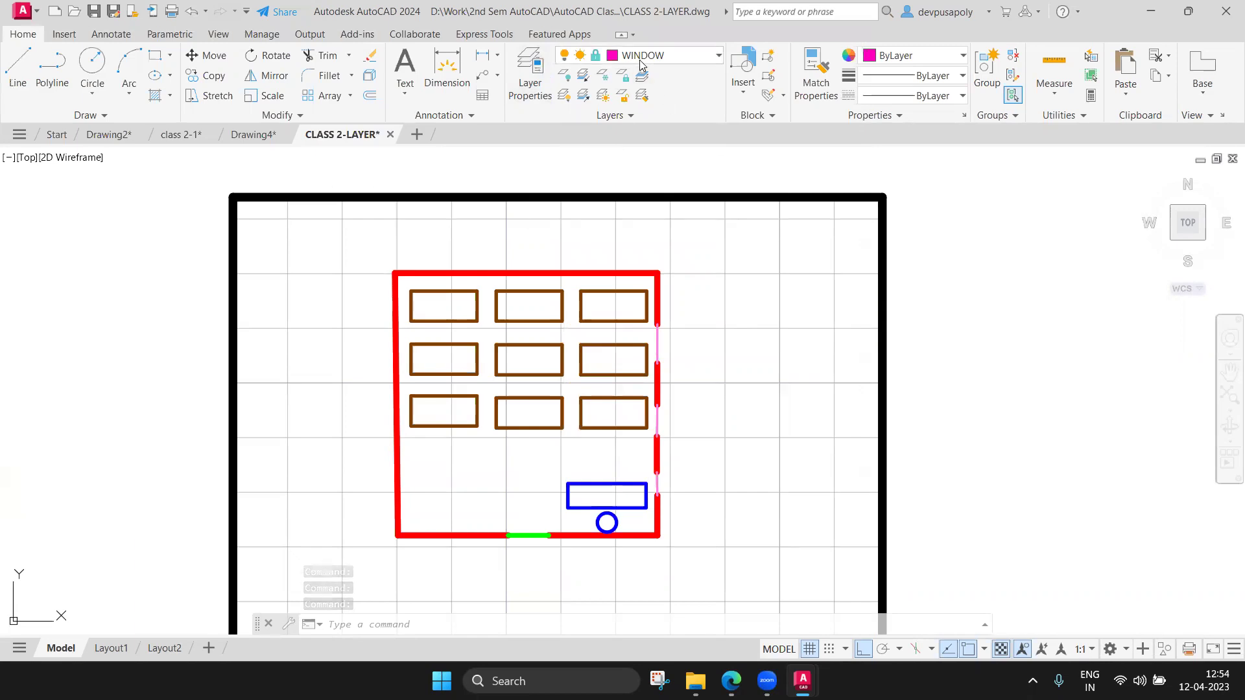
pyautogui.click(640, 60)
pyautogui.click(641, 59)
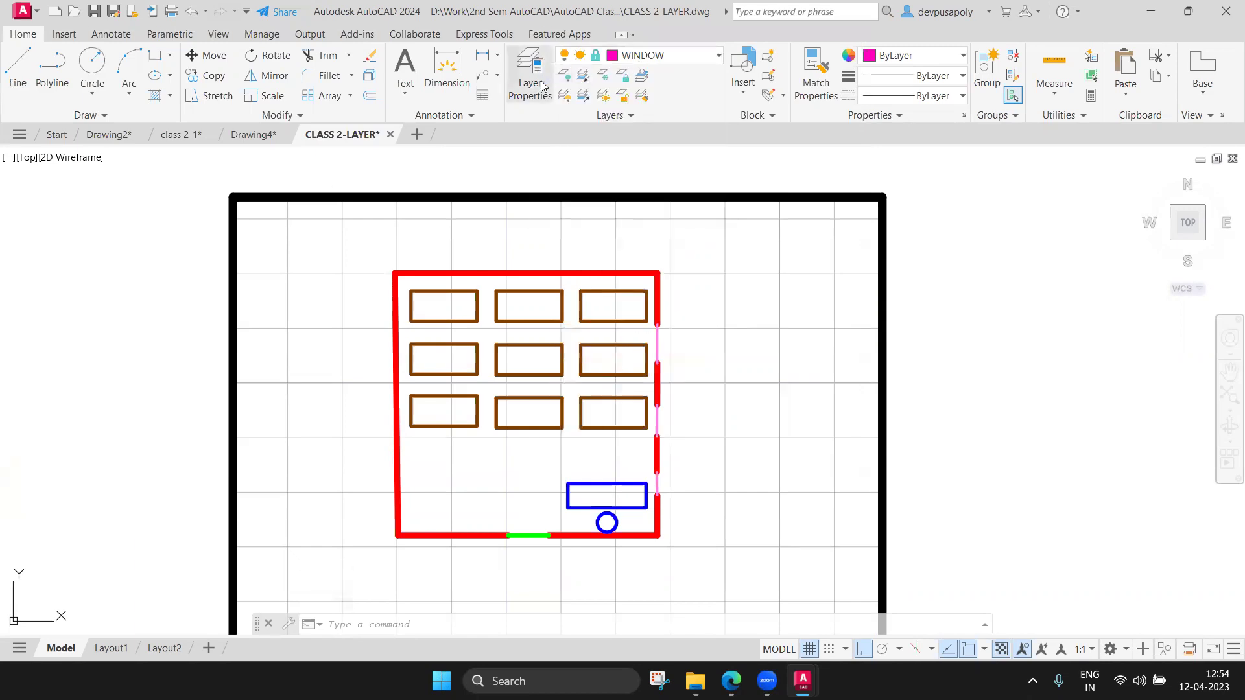
pyautogui.click(529, 73)
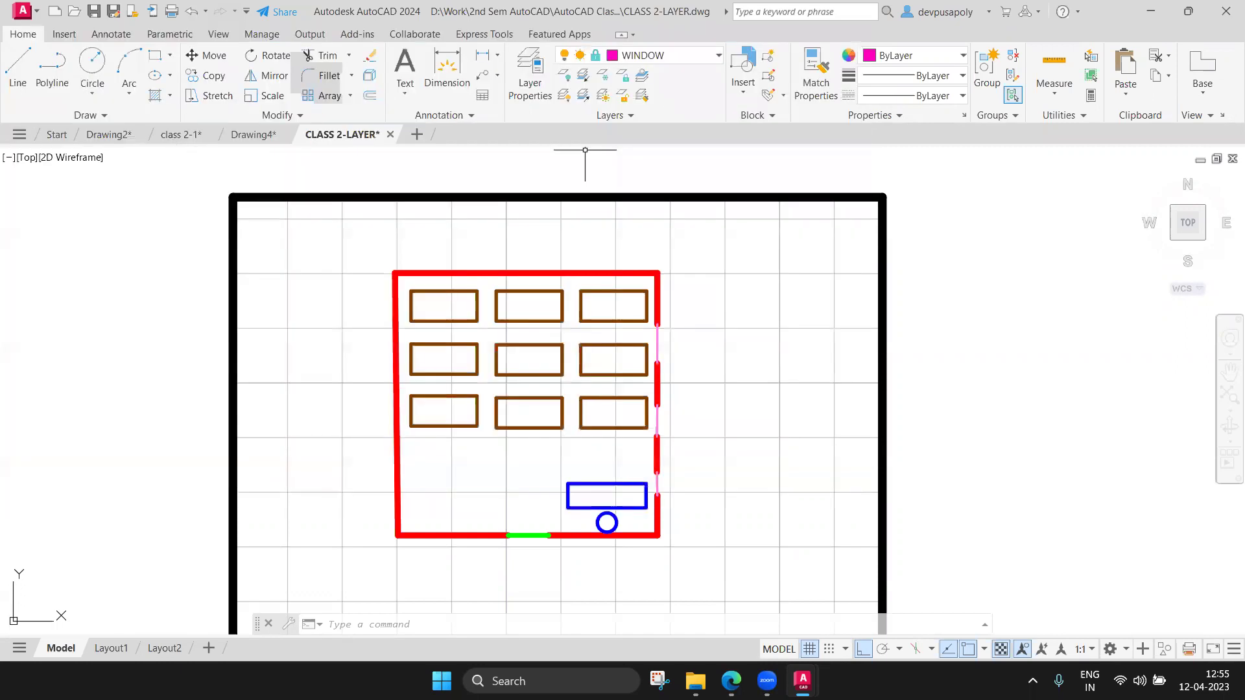
pyautogui.click(10, 35)
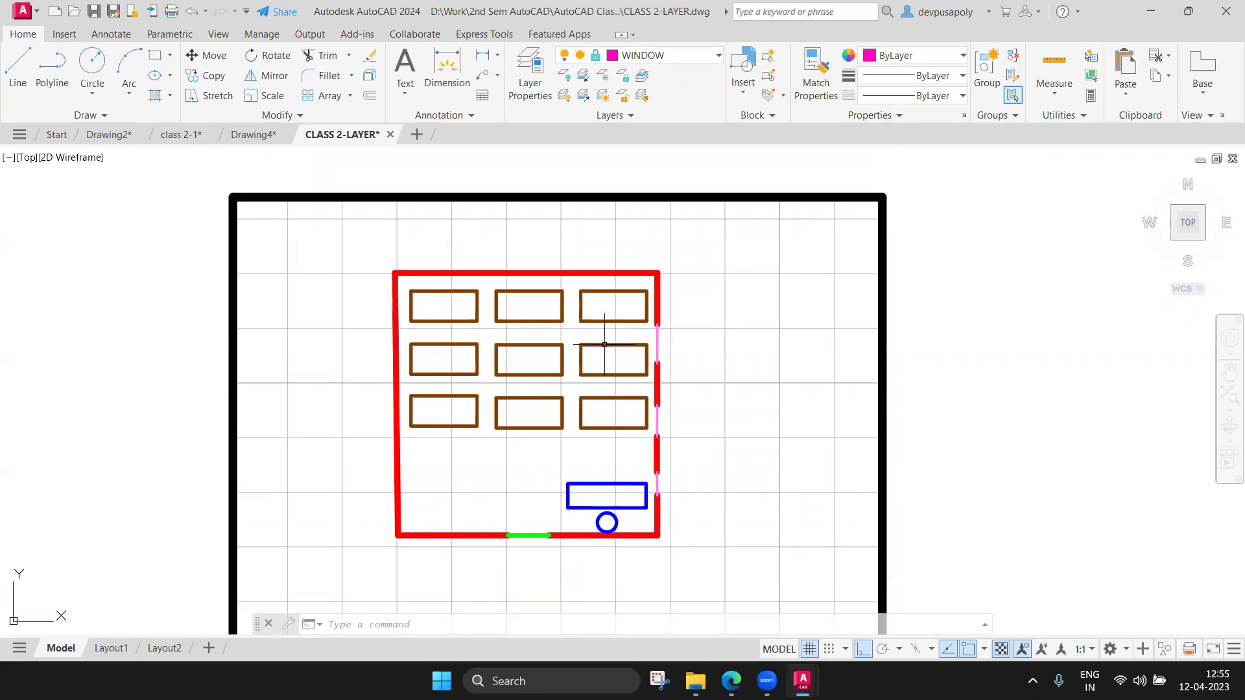
# Scroll the textbook through the Layer Properties Manager figure and layer-deletion instructions to Layer Color
pyautogui.click(726, 680)
pyautogui.scroll(-3, 699, 407)
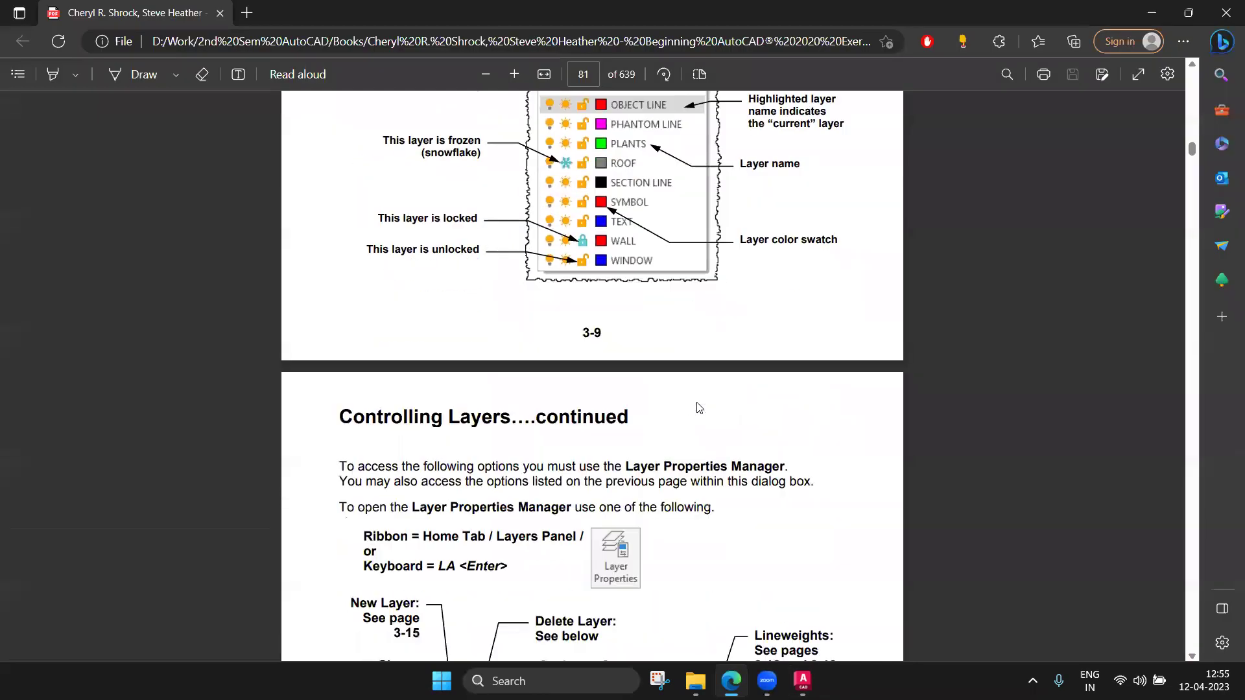
pyautogui.scroll(-3, 698, 407)
pyautogui.scroll(-2, 699, 407)
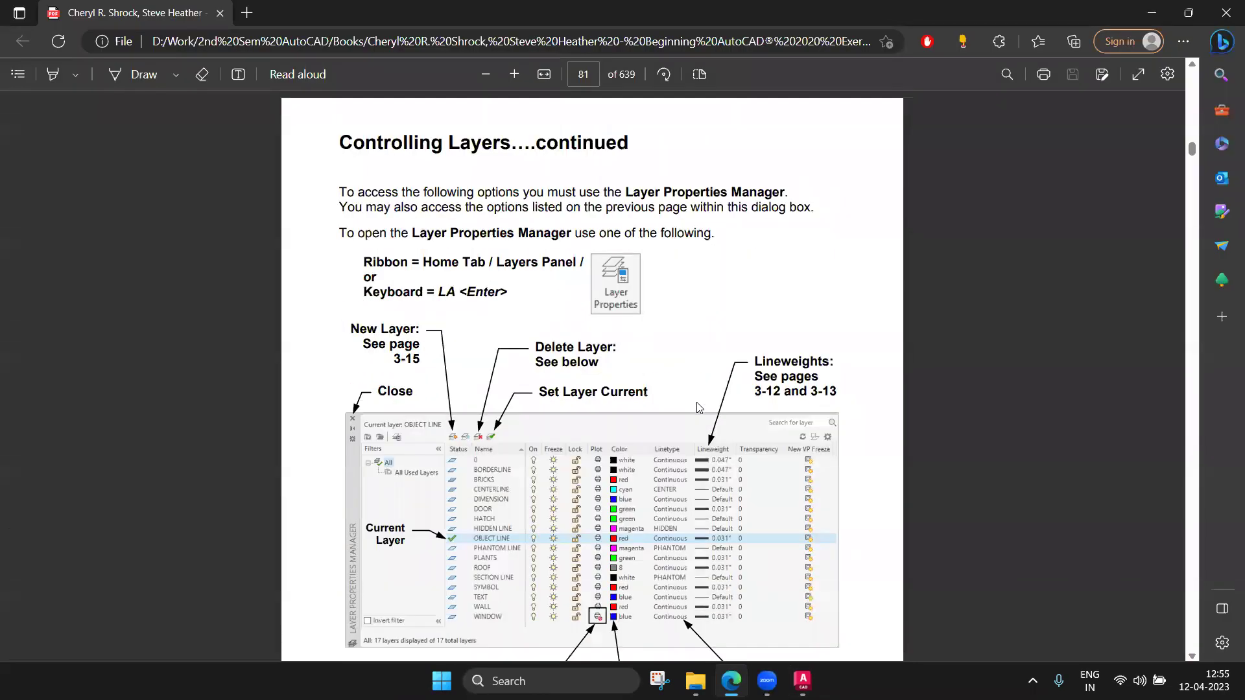
pyautogui.scroll(-1, 698, 407)
pyautogui.scroll(3, 713, 395)
pyautogui.scroll(-5, 414, 339)
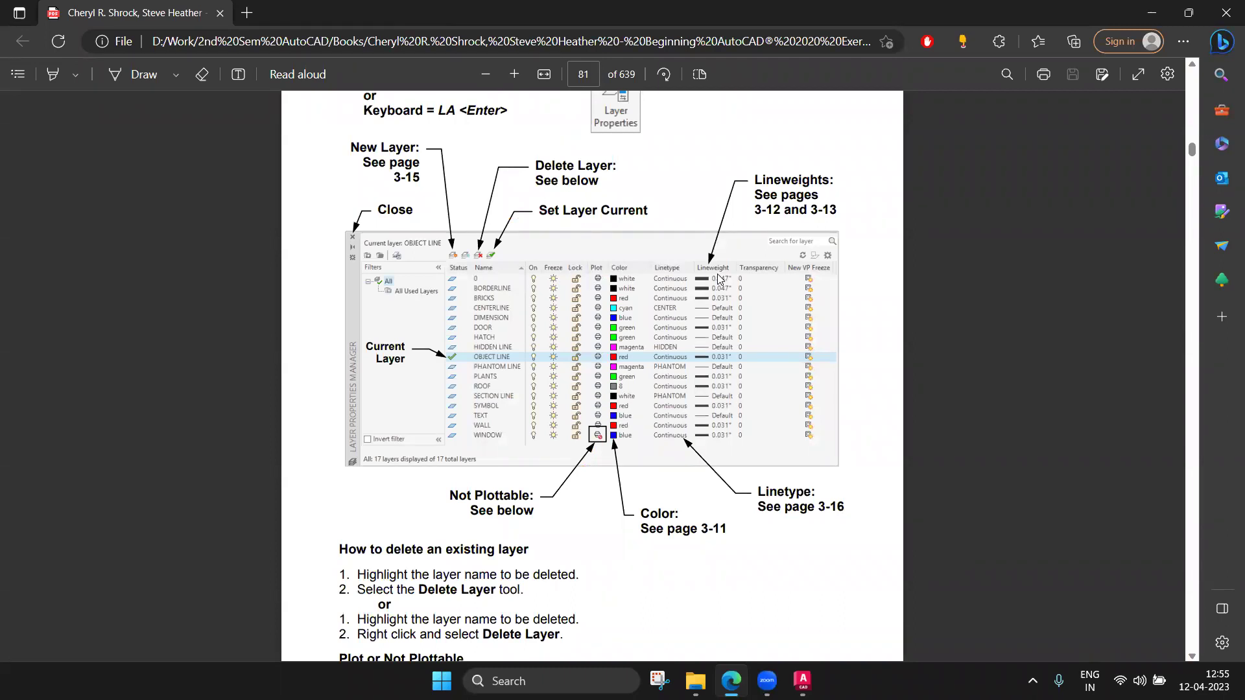
pyautogui.scroll(-2, 718, 278)
pyautogui.scroll(-5, 717, 279)
pyautogui.scroll(-2, 717, 278)
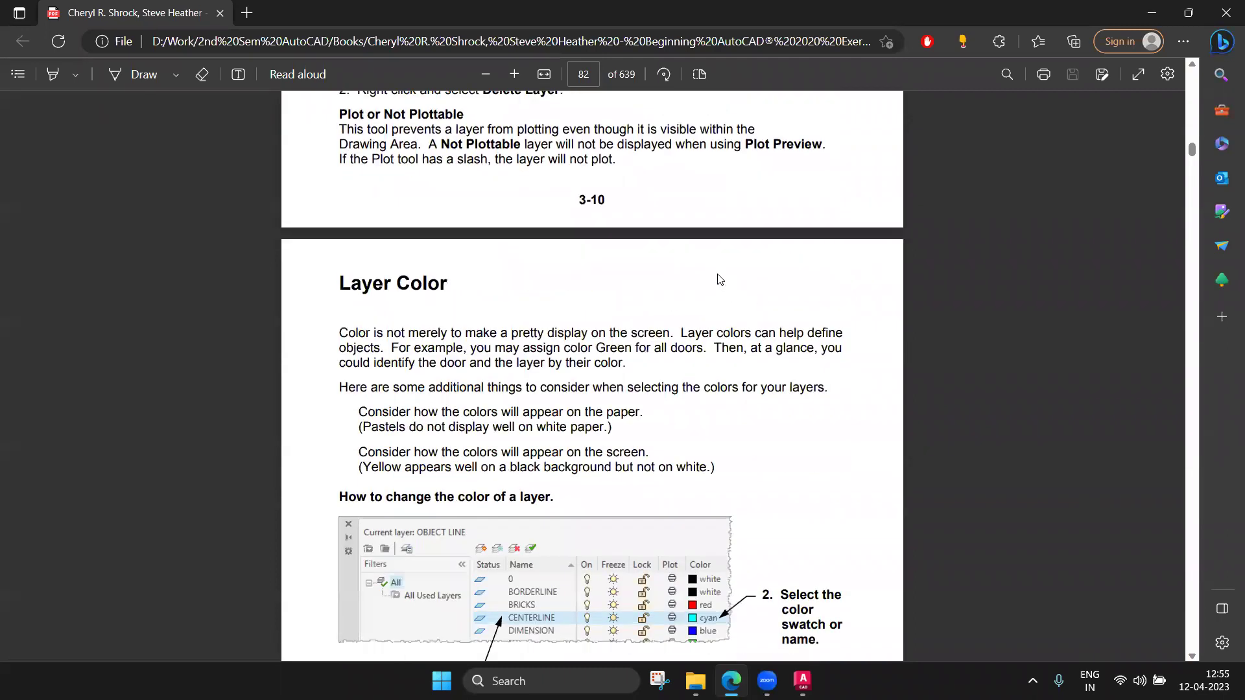
pyautogui.scroll(7, 718, 279)
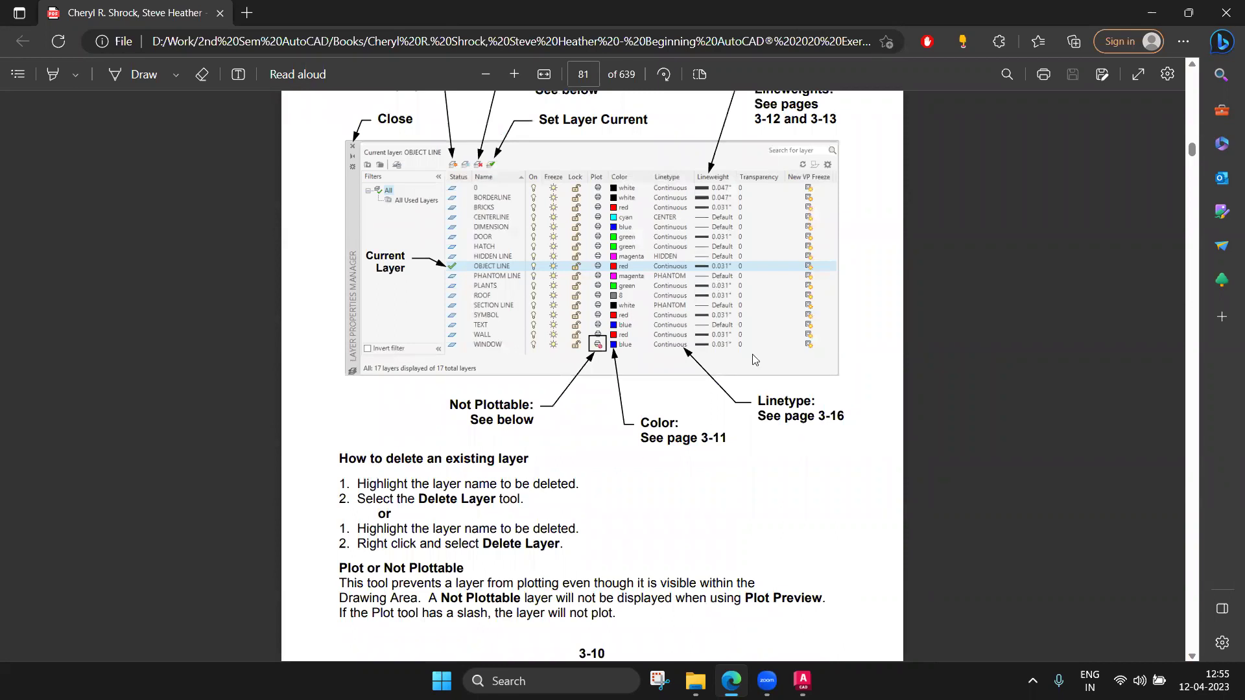
# Quick-save the CLASS 2-LAYER drawing
pyautogui.click(802, 680)
pyautogui.click(1020, 621)
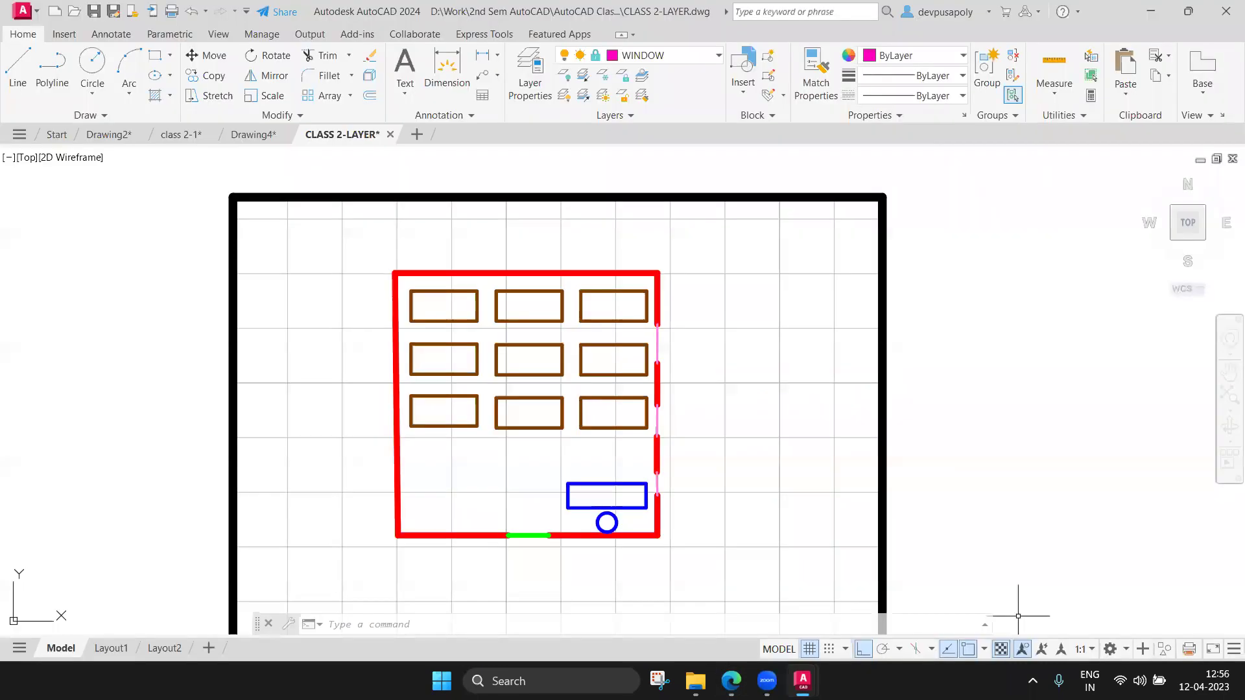
pyautogui.click(92, 12)
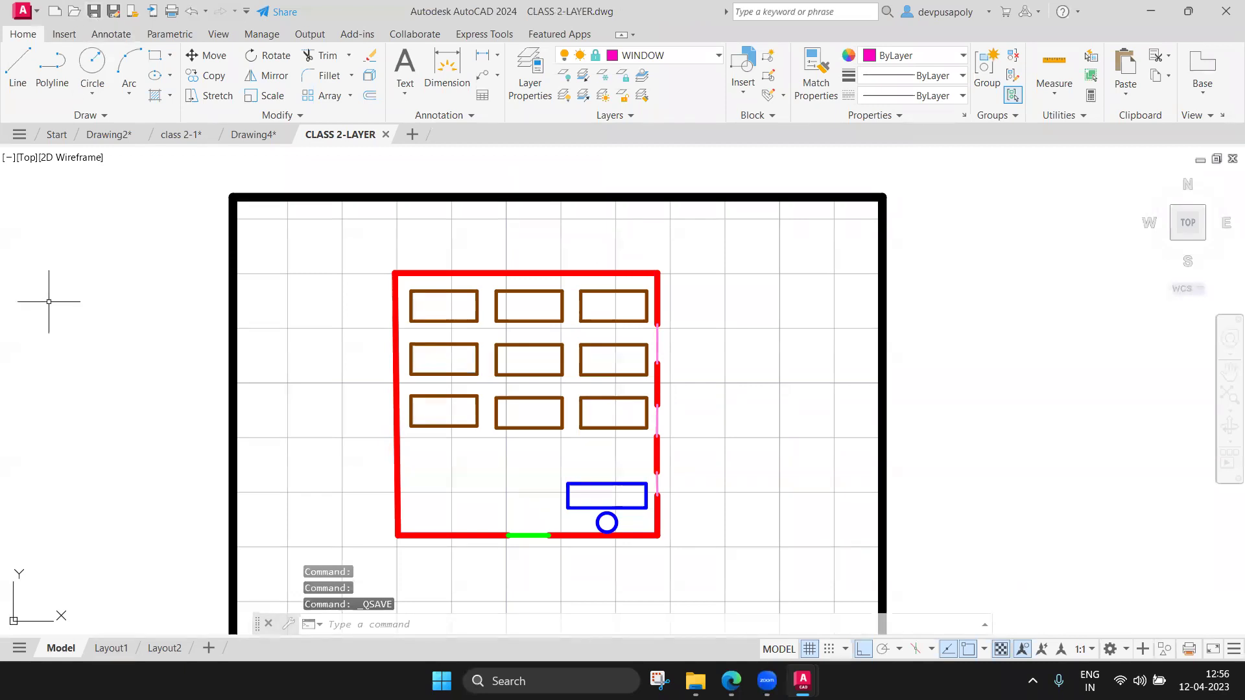
# Scroll the textbook back to the layer drop-down figure, then return to the drawing
pyautogui.click(731, 681)
pyautogui.scroll(-5, 713, 529)
pyautogui.scroll(5, 713, 530)
pyautogui.scroll(5, 713, 530)
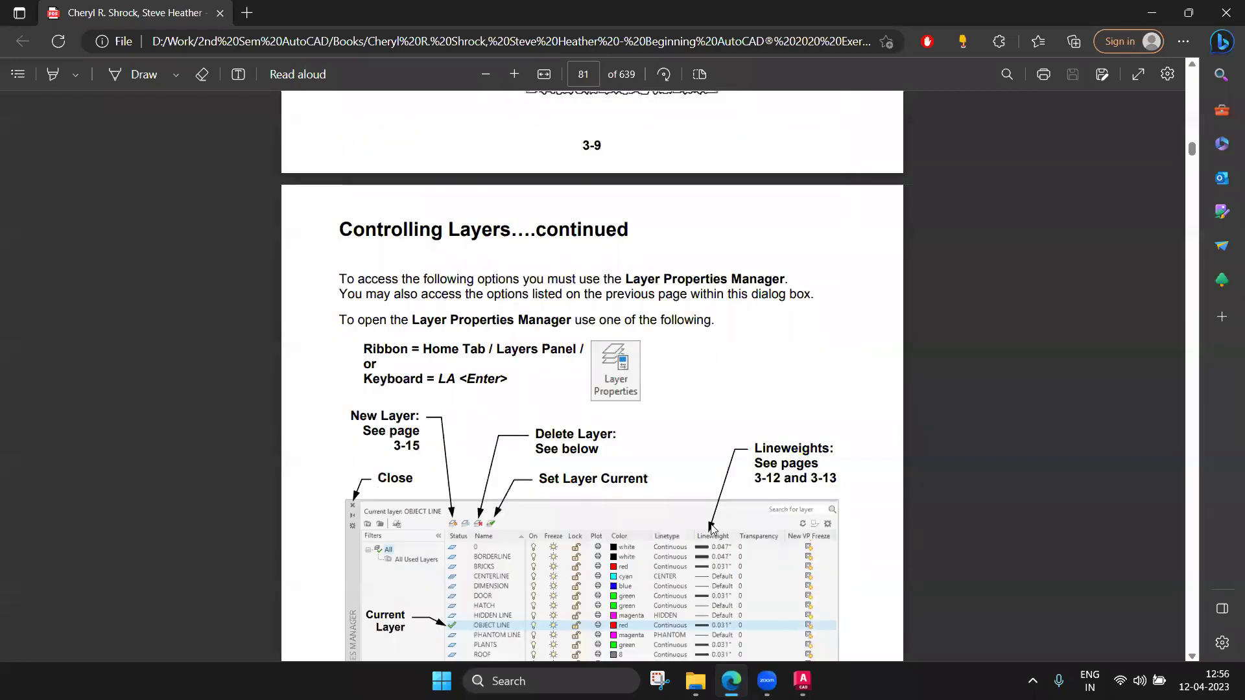
pyautogui.scroll(2, 714, 530)
pyautogui.scroll(4, 713, 529)
pyautogui.scroll(2, 713, 529)
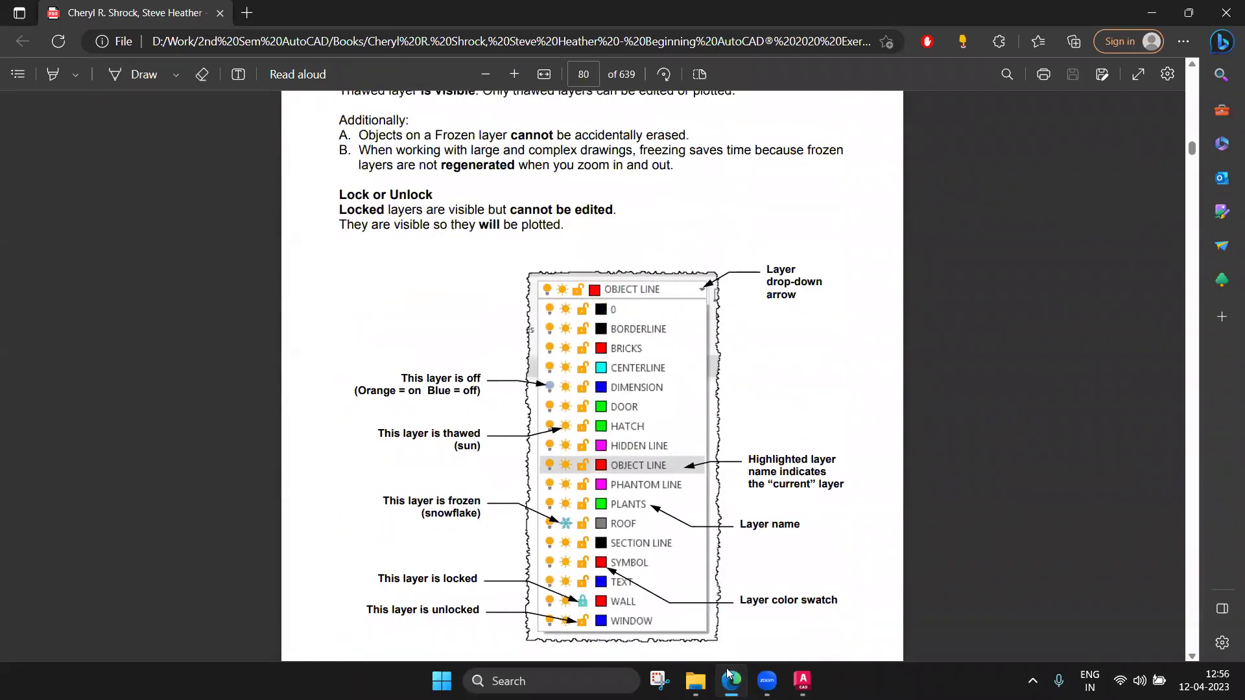
pyautogui.click(732, 680)
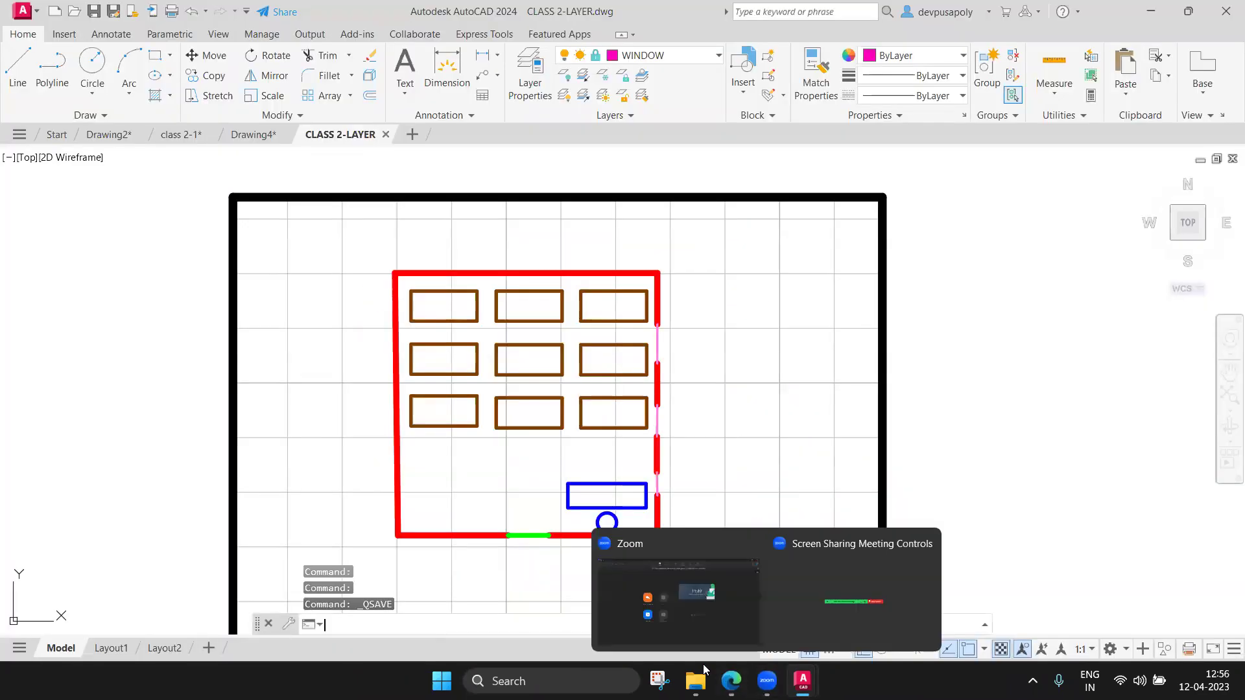